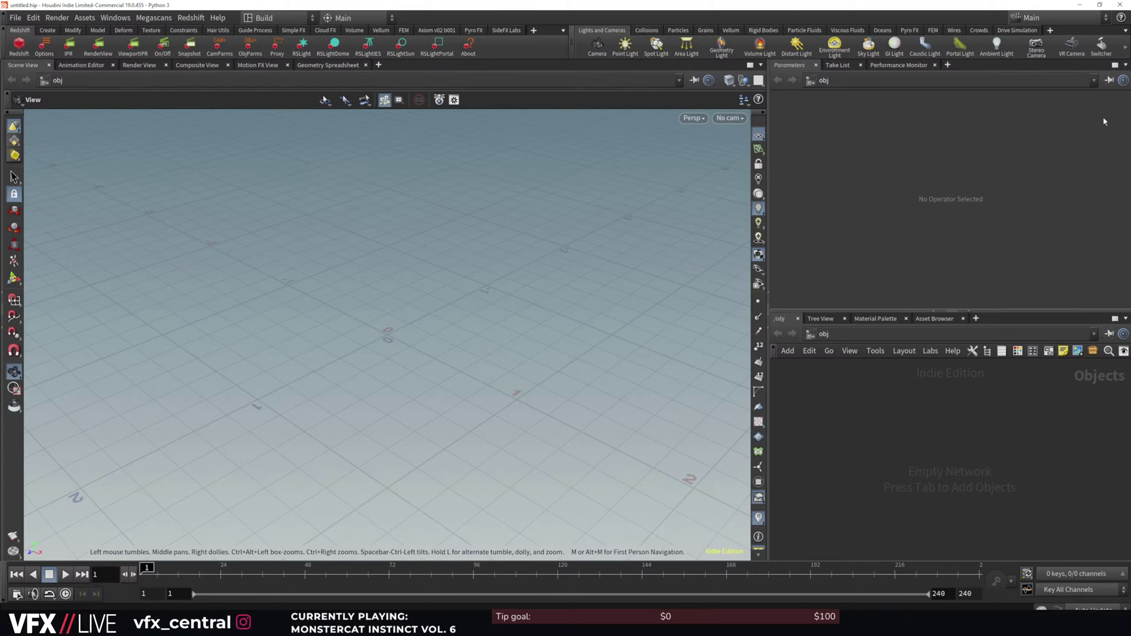
Switch to the stream chat window, reposition it, read the messages, and return to Houdini
key("alt+Tab")
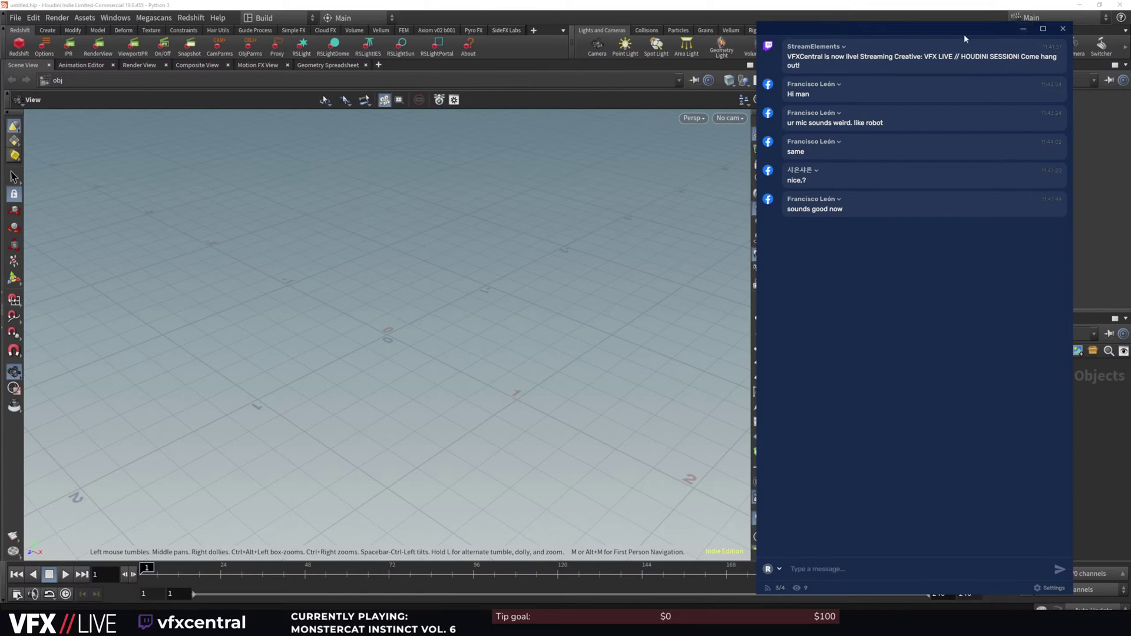
left_click_drag(944, 29, 762, 97)
left_click(891, 94)
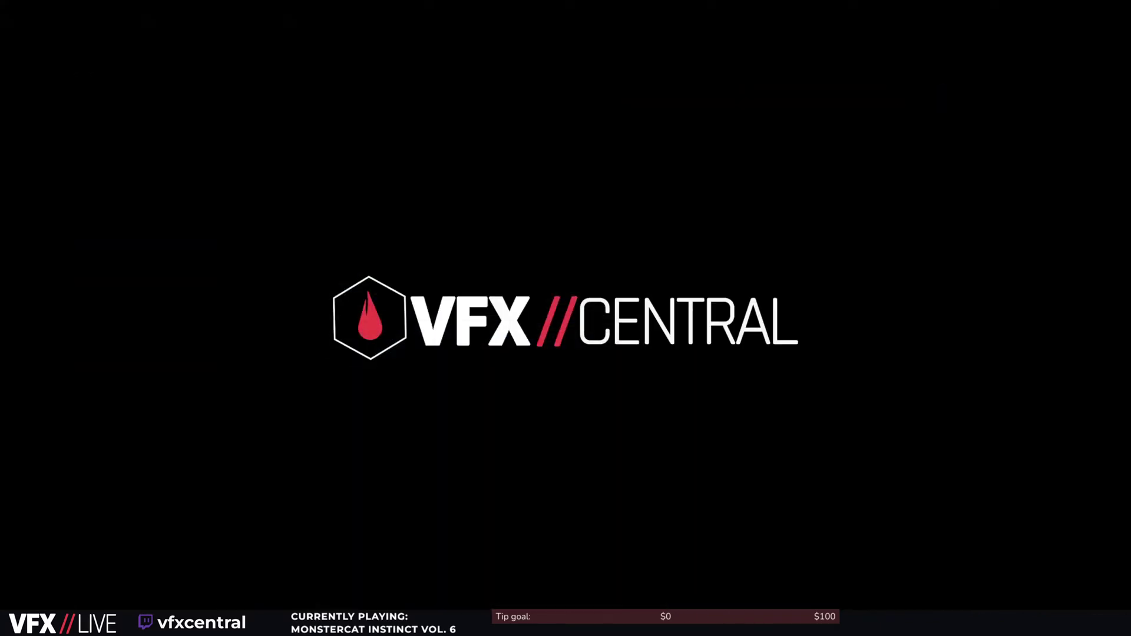
key("alt+Tab")
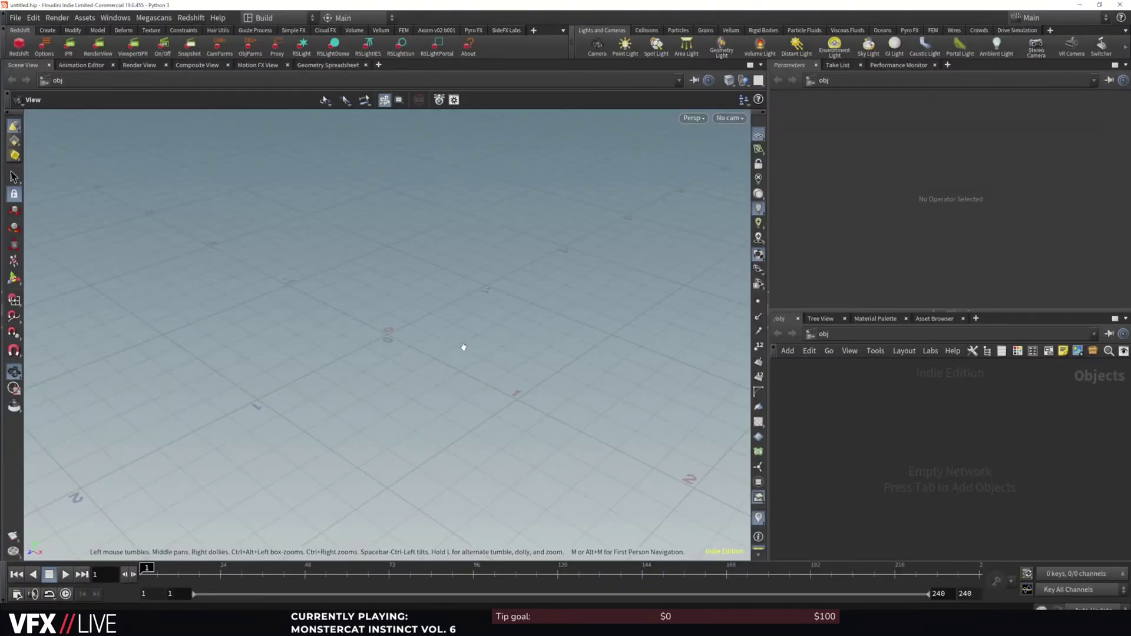
scroll(434, 334, "up", 1)
left_click_drag(433, 334, 414, 400)
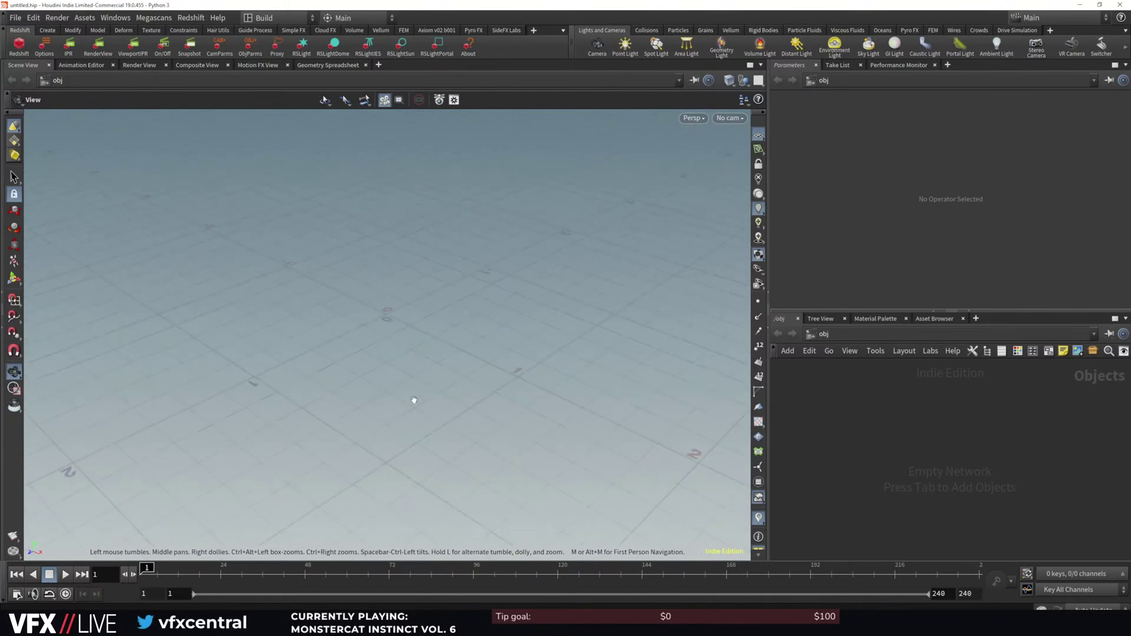
key("alt+Tab")
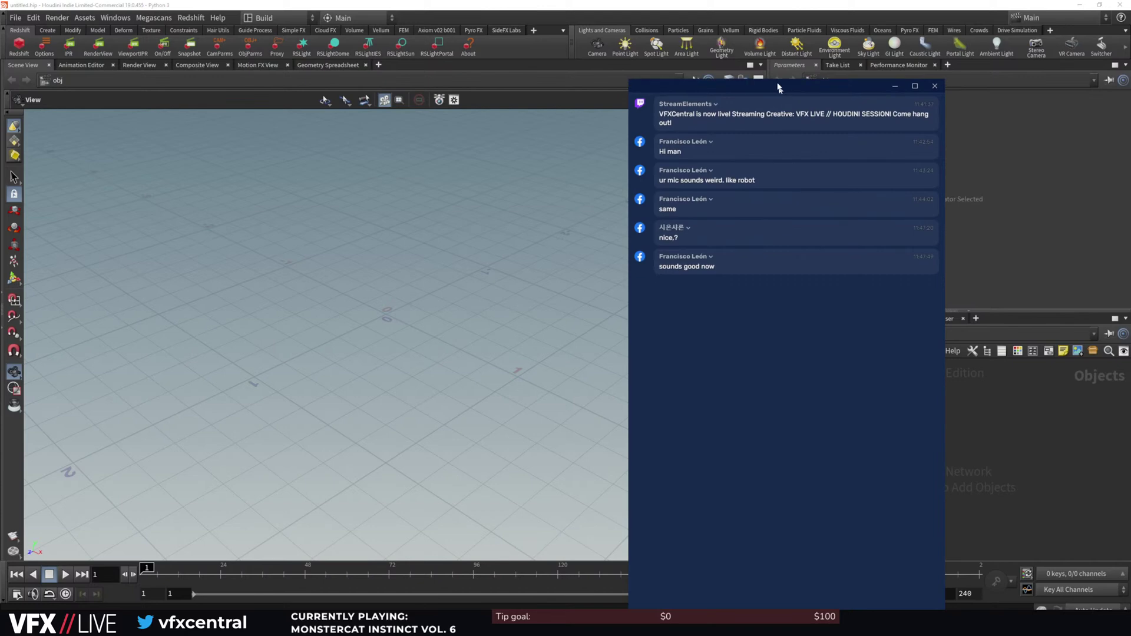
left_click_drag(779, 92, 768, 70)
left_click(885, 73)
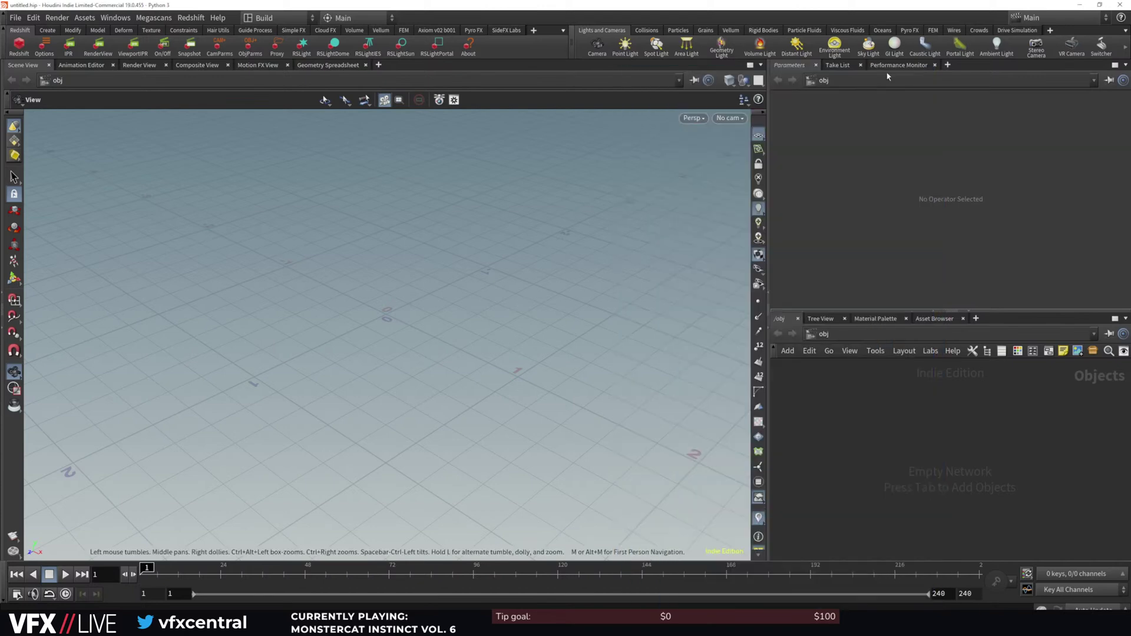
Widen the parameter and network panes by narrowing the scene viewport
left_click_drag(409, 320, 419, 313)
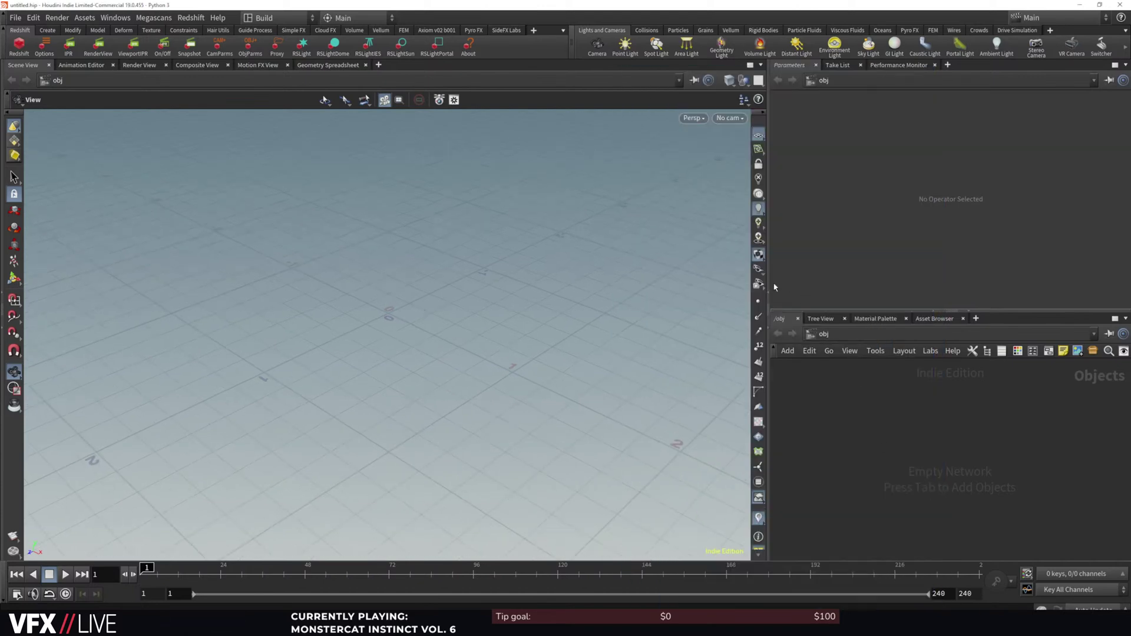
left_click_drag(769, 286, 625, 286)
left_click_drag(392, 372, 330, 330)
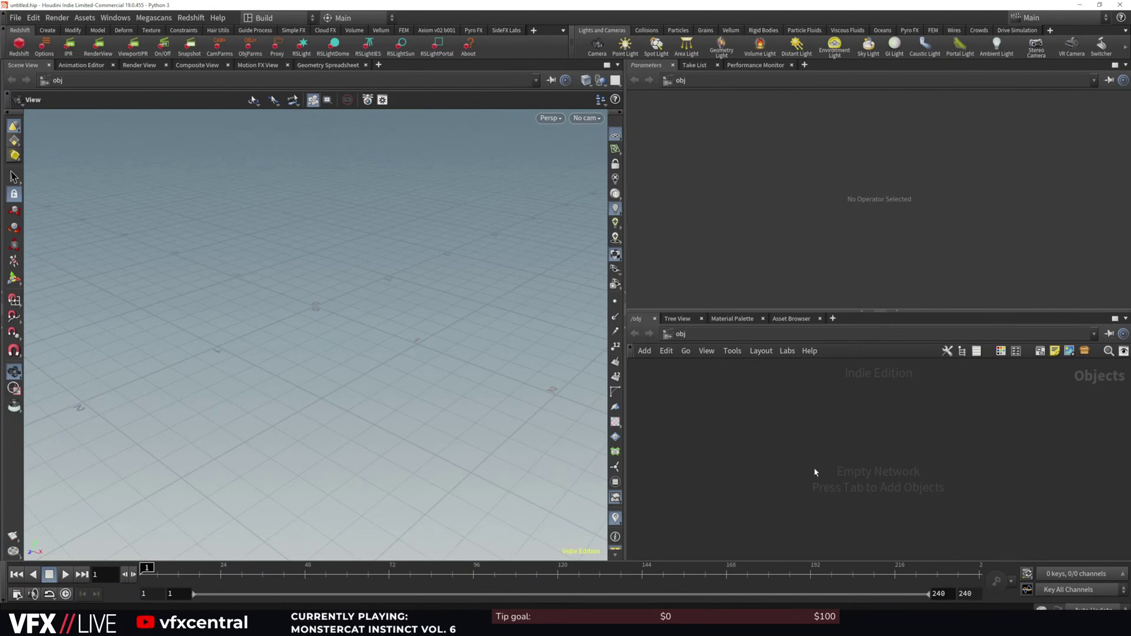
key("Tab")
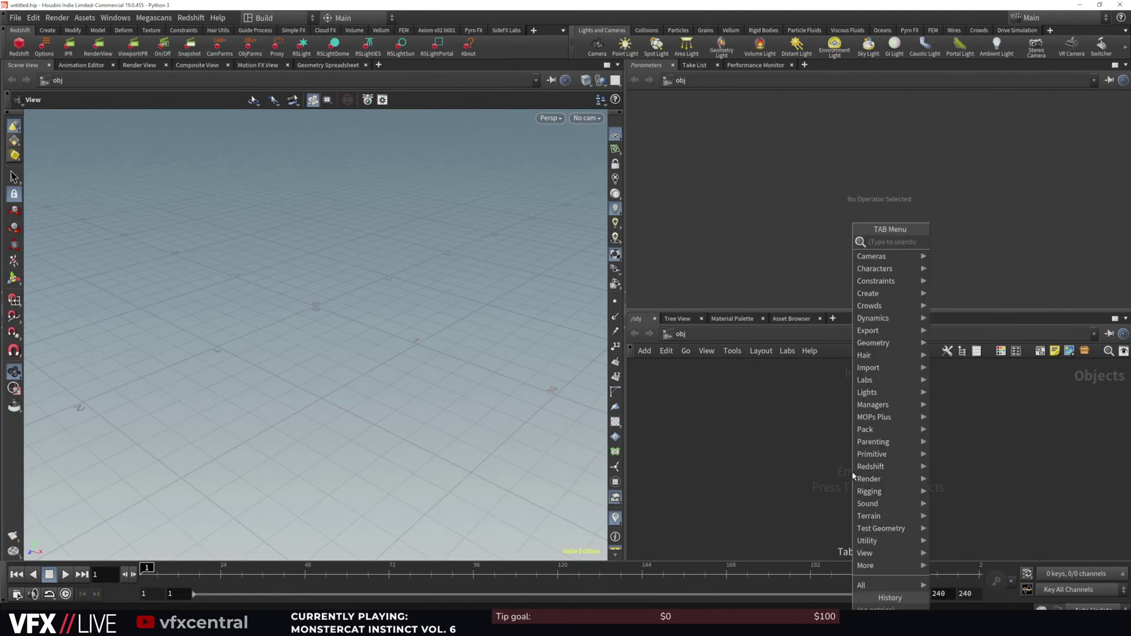
left_click(757, 505)
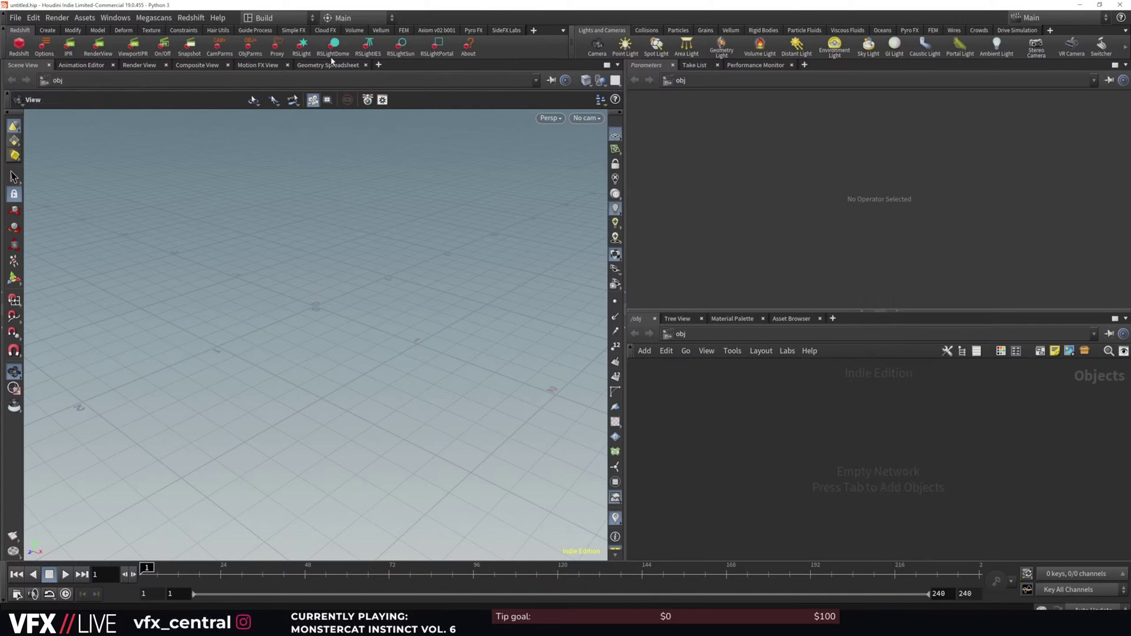
key("Tab")
type("cr")
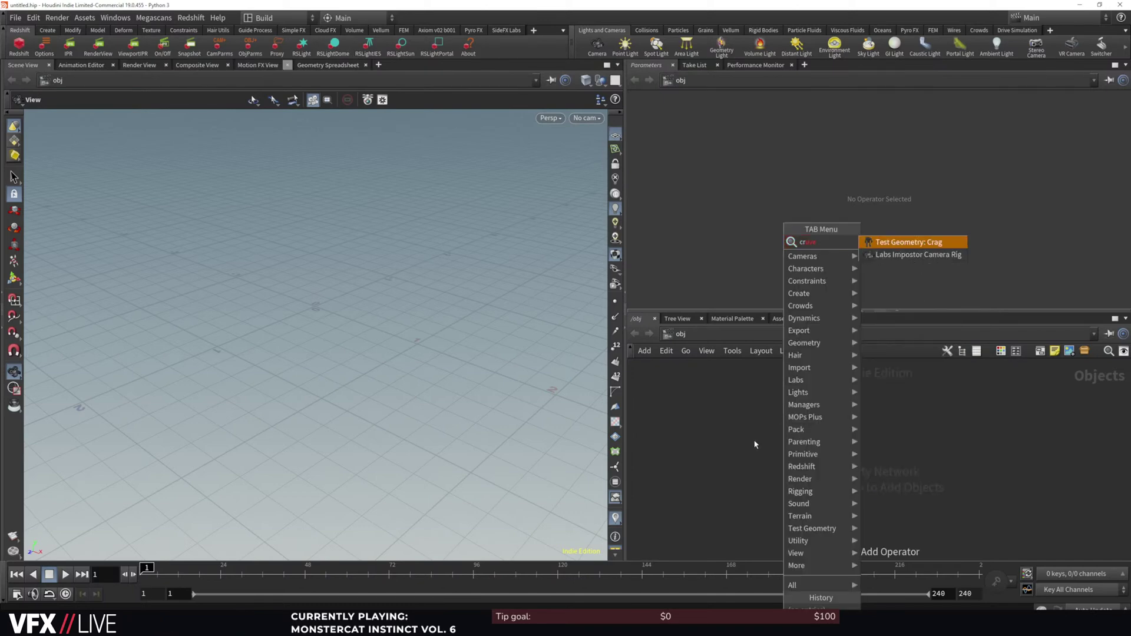
key("BackSpace")
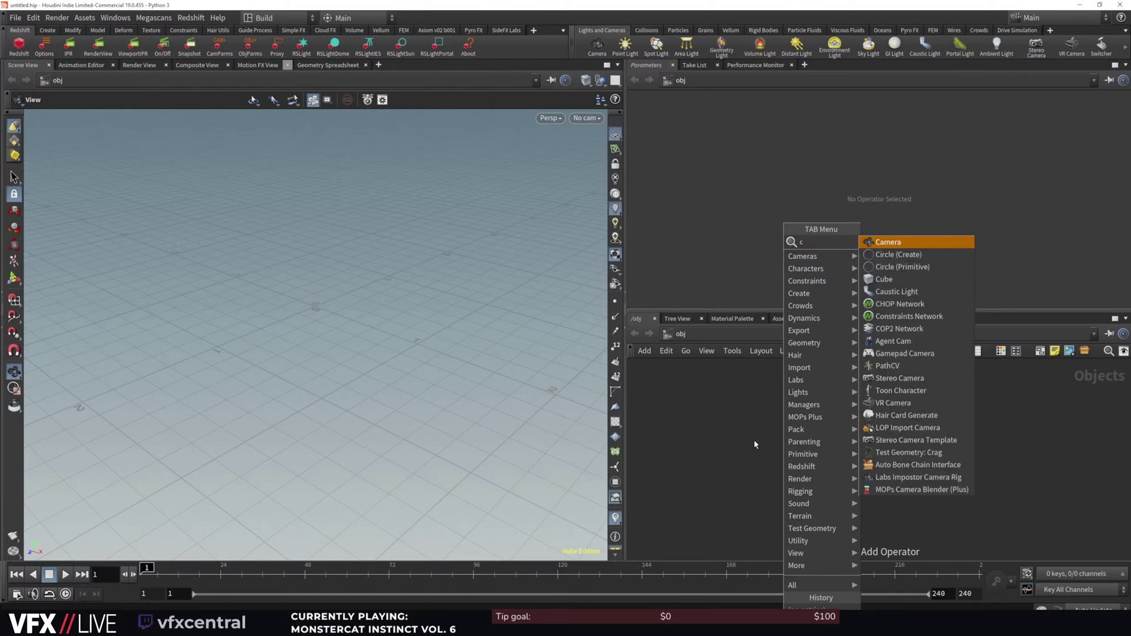
type("u")
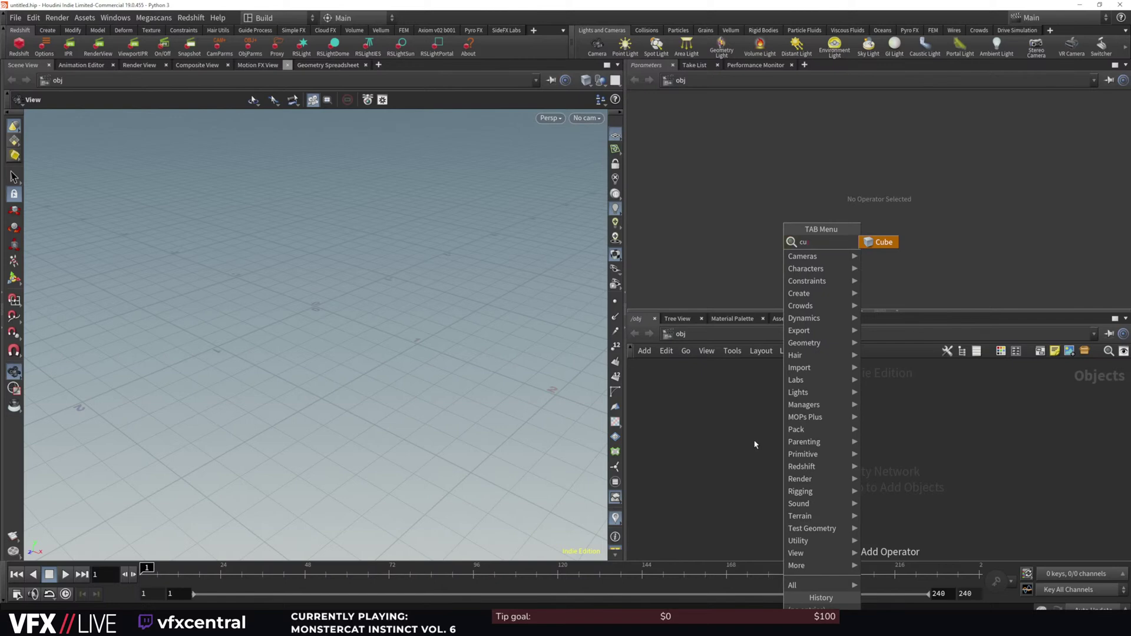
left_click(738, 391)
Split the viewport into four views and draw a wavy four-point Bezier curve in the Right view with the Curve tool
left_click(48, 31)
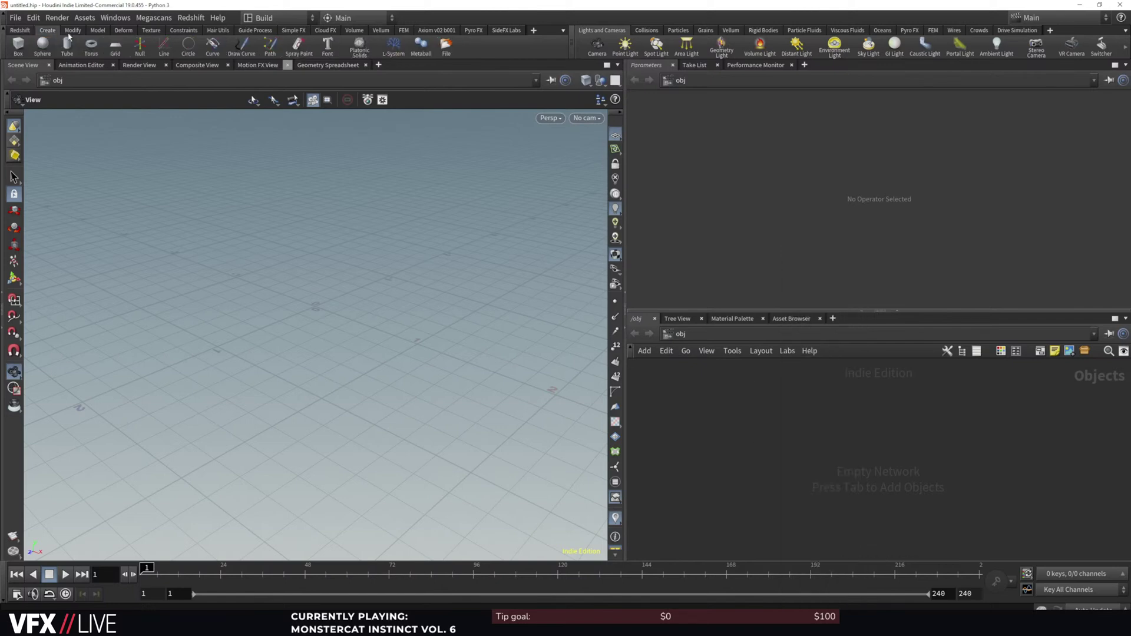
left_click(213, 47)
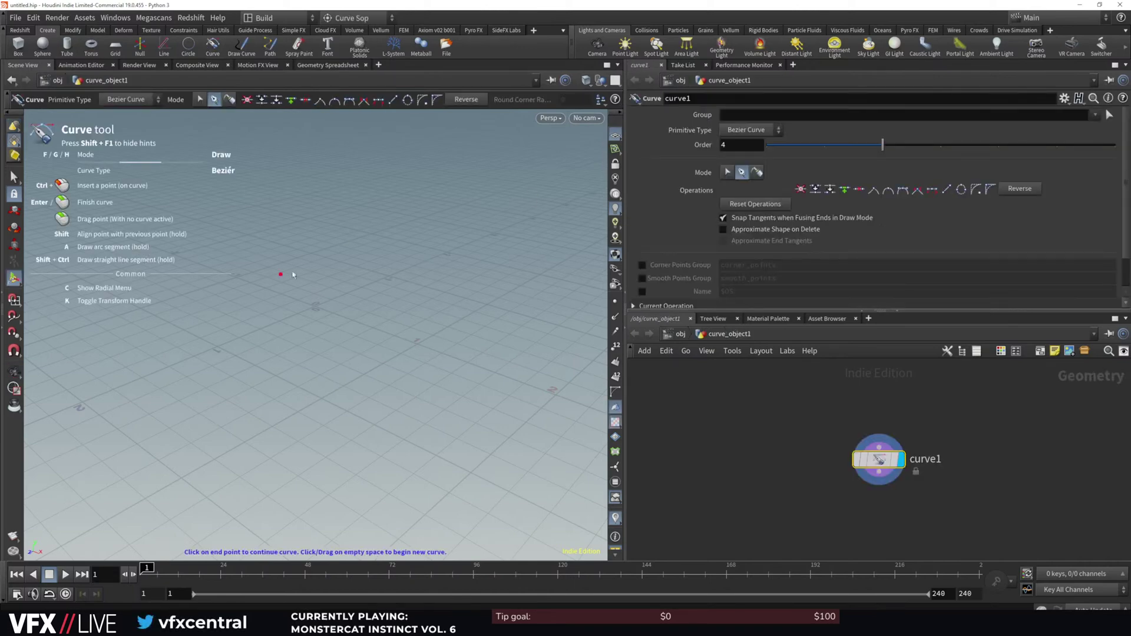
left_click(615, 80)
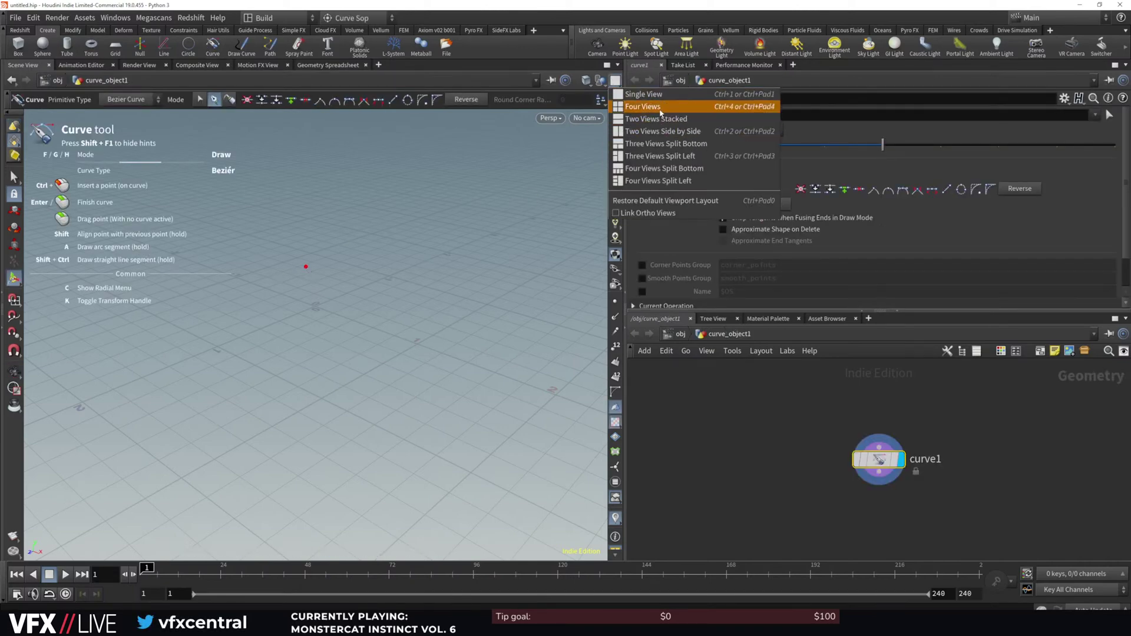
left_click(642, 107)
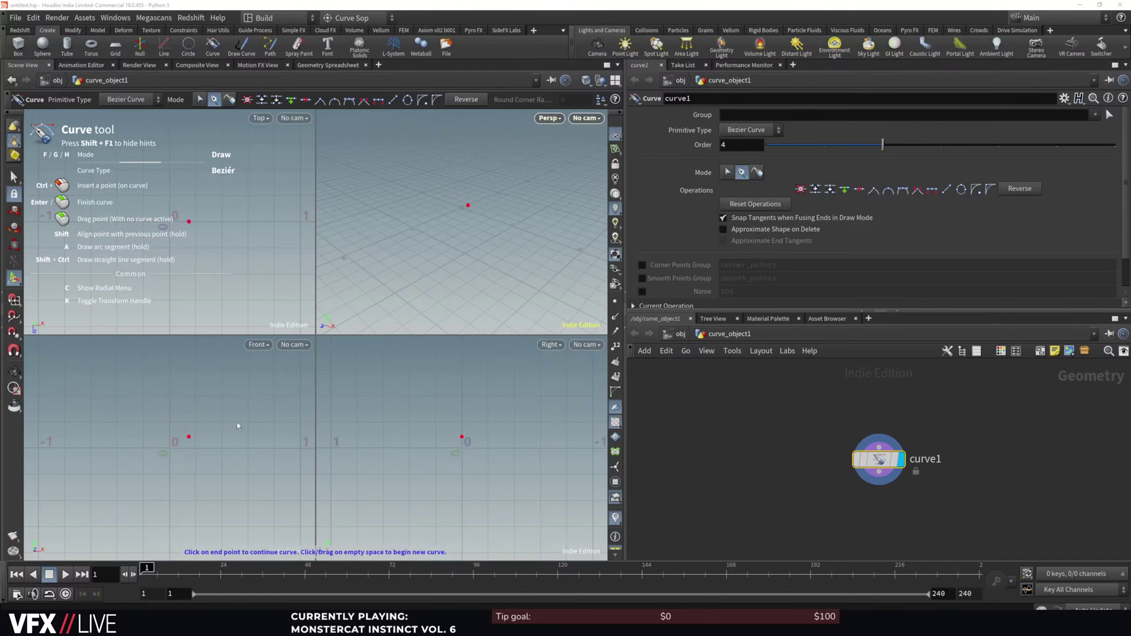
left_click(356, 444)
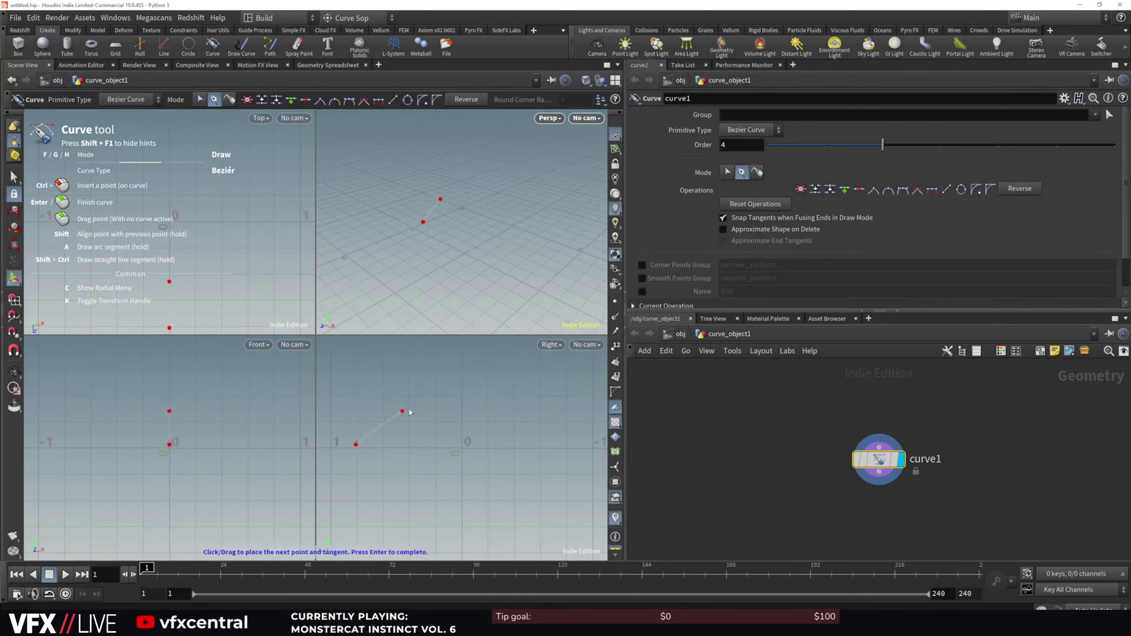
left_click_drag(409, 397, 430, 393)
left_click_drag(462, 449, 478, 449)
left_click_drag(539, 397, 564, 400)
key("Return")
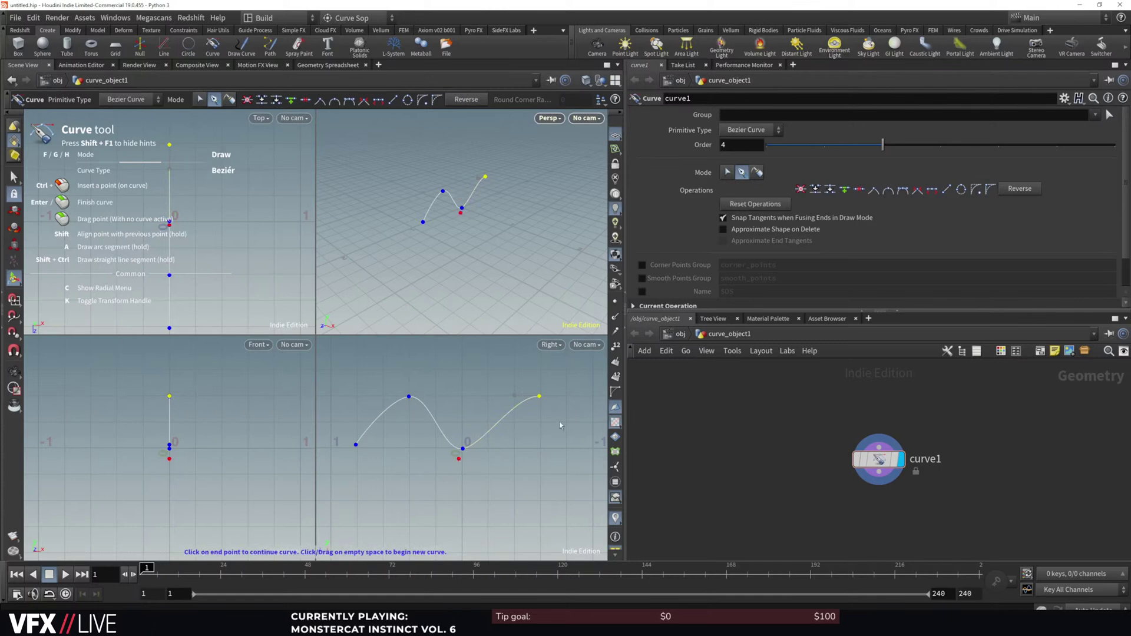
Restore the single perspective viewport and go back up to the object-level network
left_click(673, 336)
left_click(728, 472)
key("space")
left_click(615, 82)
left_click(635, 99)
right_click_drag(353, 286, 384, 232, "alt")
left_click_drag(379, 330, 310, 319, "alt")
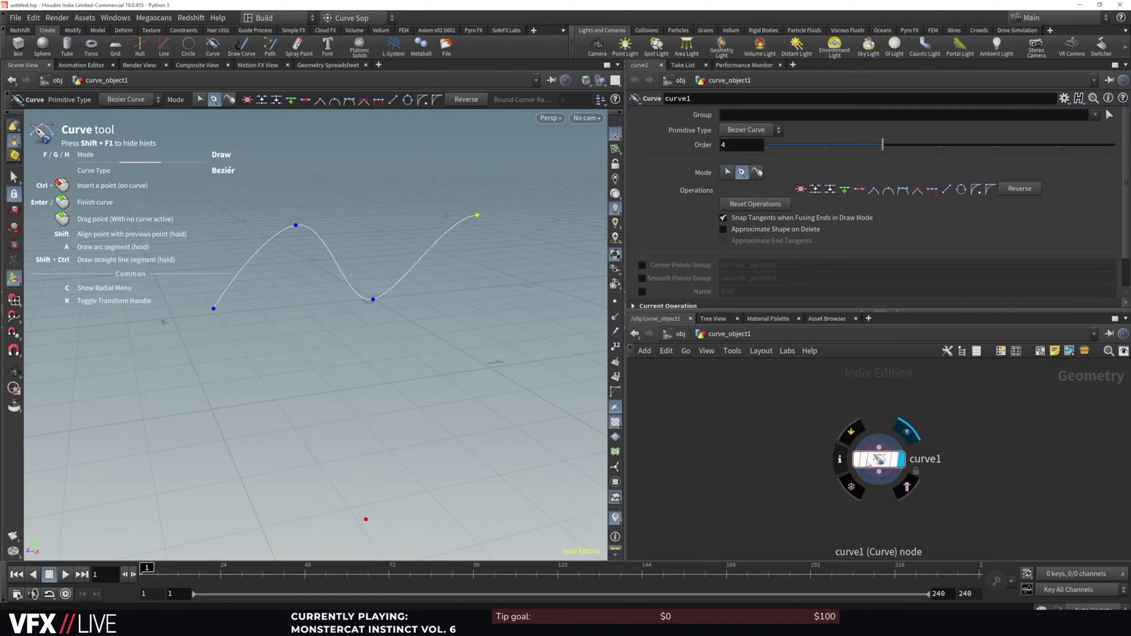
left_click(679, 334)
key("Tab")
left_click(733, 453)
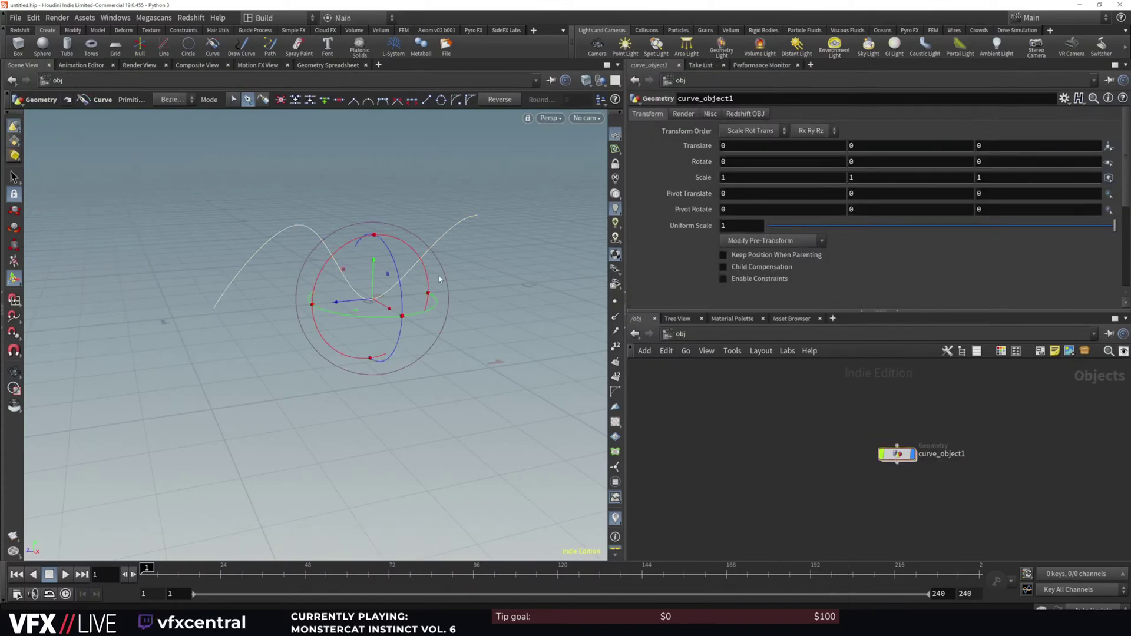
key("Tab")
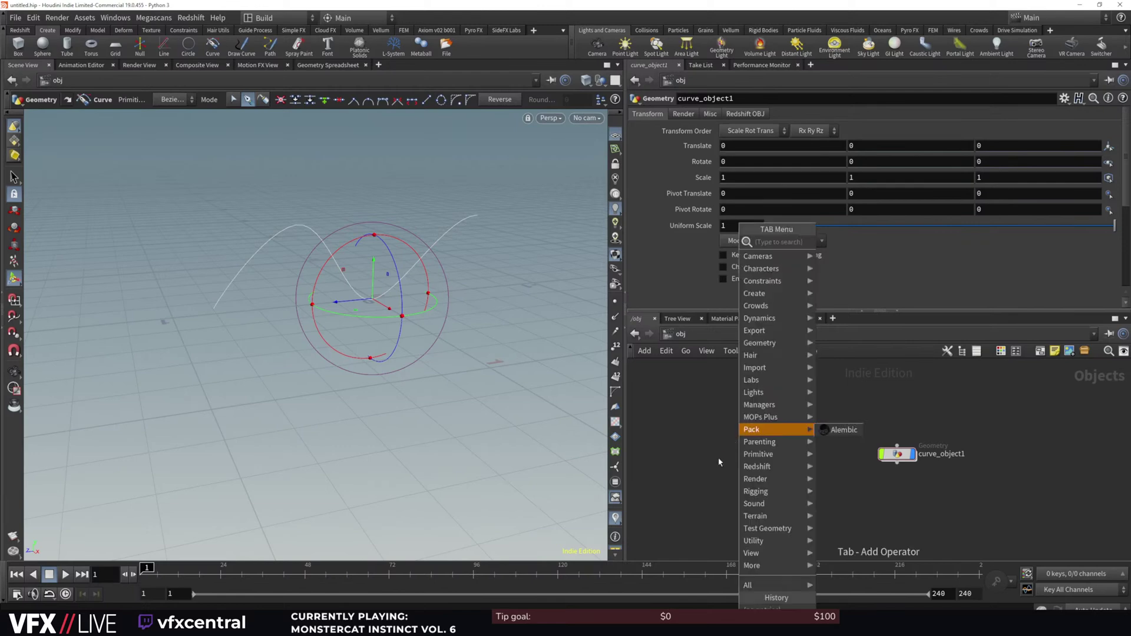
type("sh")
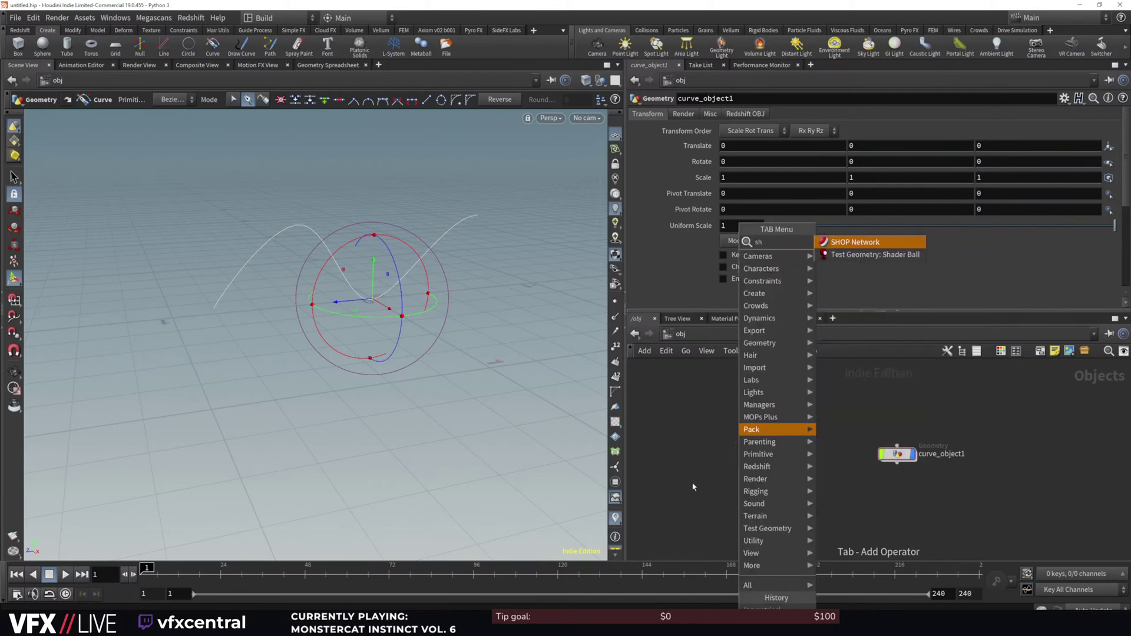
key("BackSpace")
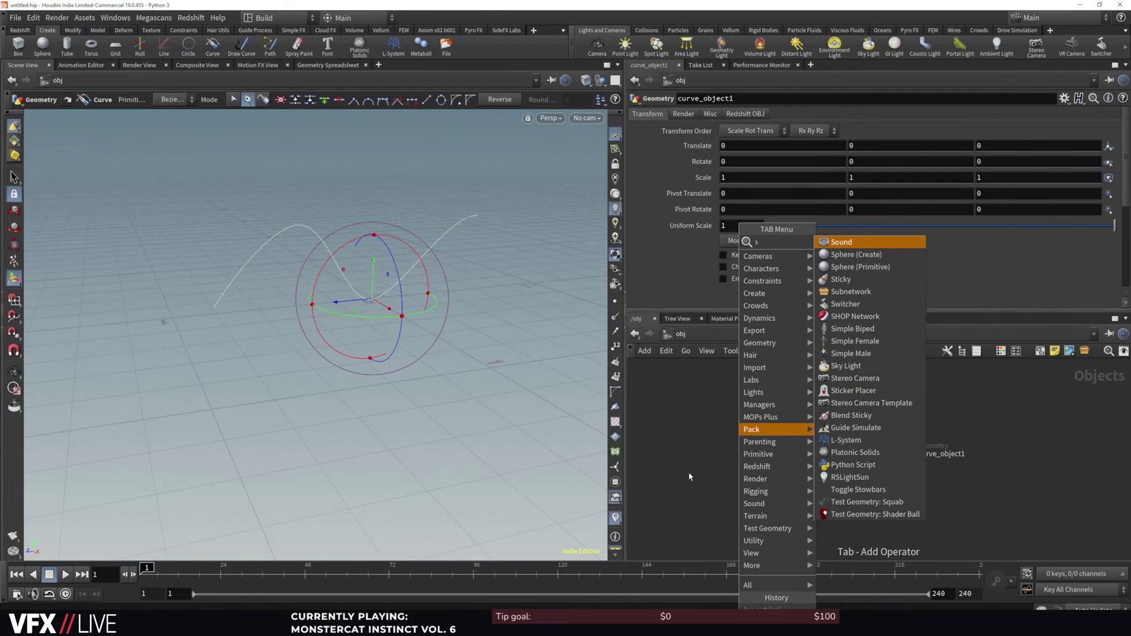
key("Escape")
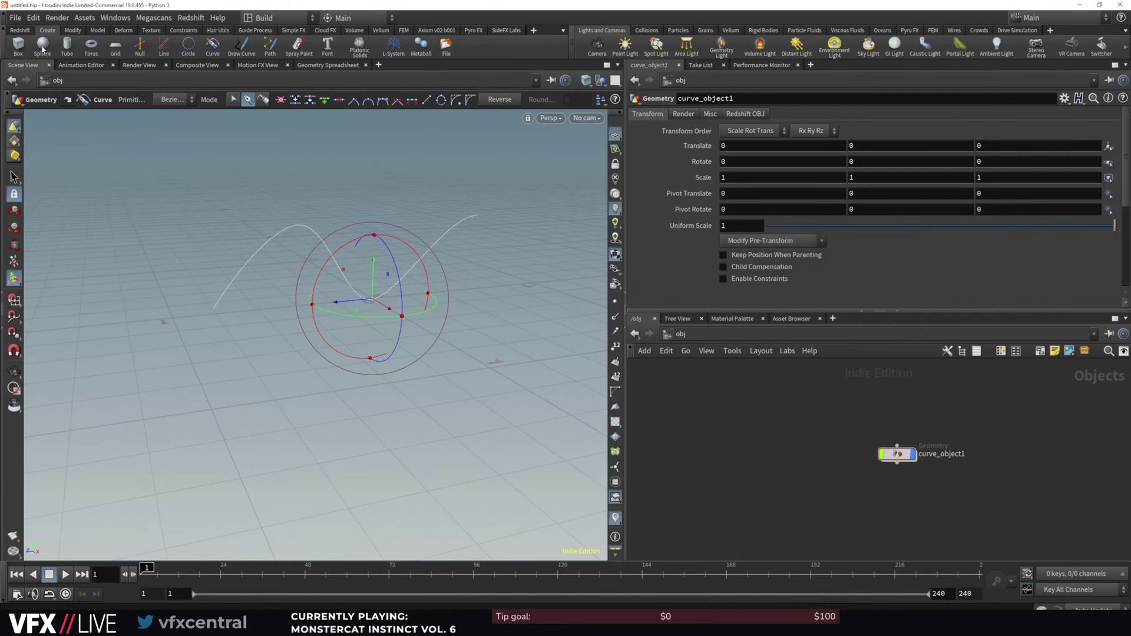
Create a sphere object at the origin and scale it uniformly to about 0.139
left_click(43, 46, "ctrl")
key("r")
key("t")
key("e")
left_click_drag(375, 302, 321, 343)
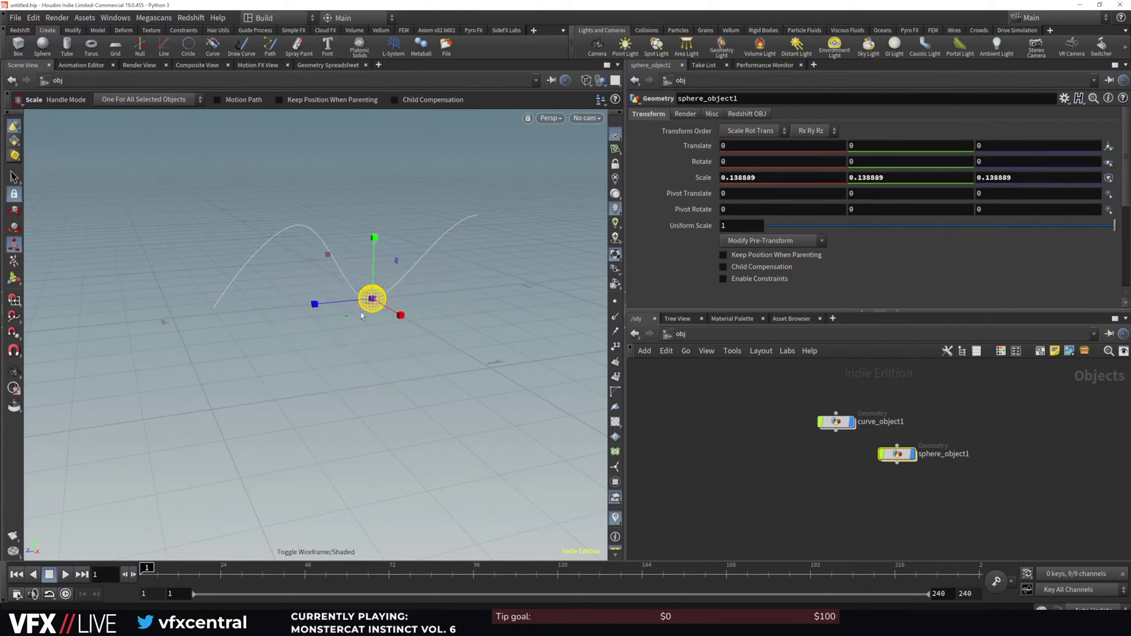
key("r")
Enter the sphere object's network and add a Transform node below the sphere node
left_click_drag(897, 454, 717, 405)
double_click(718, 405)
left_click_drag(880, 461, 755, 396)
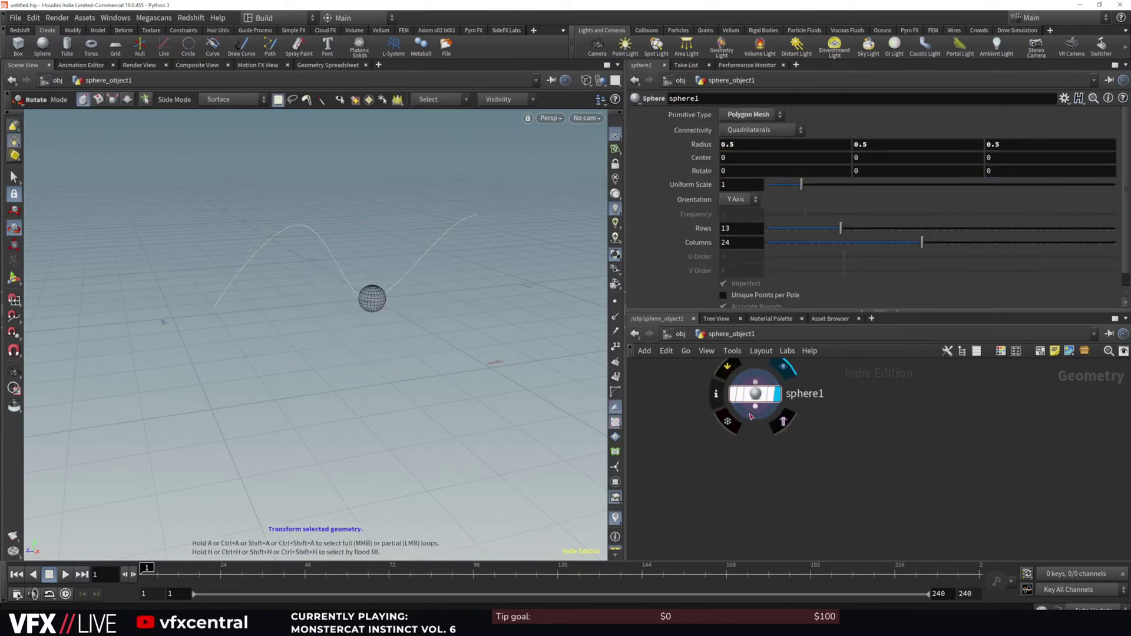
key("Tab")
type("tran")
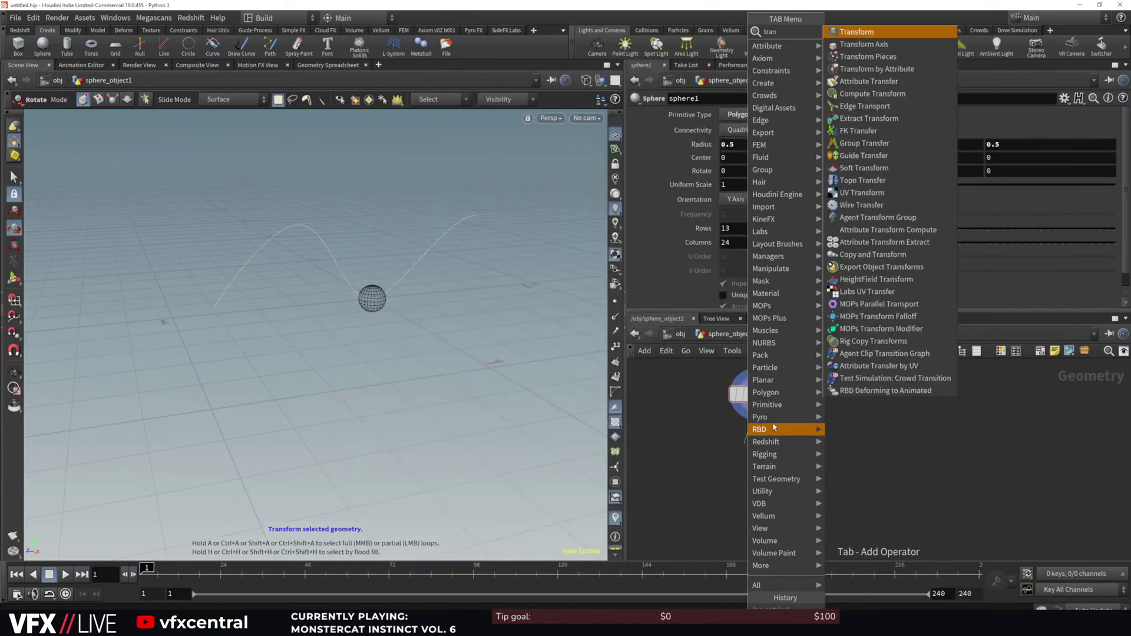
key("Return")
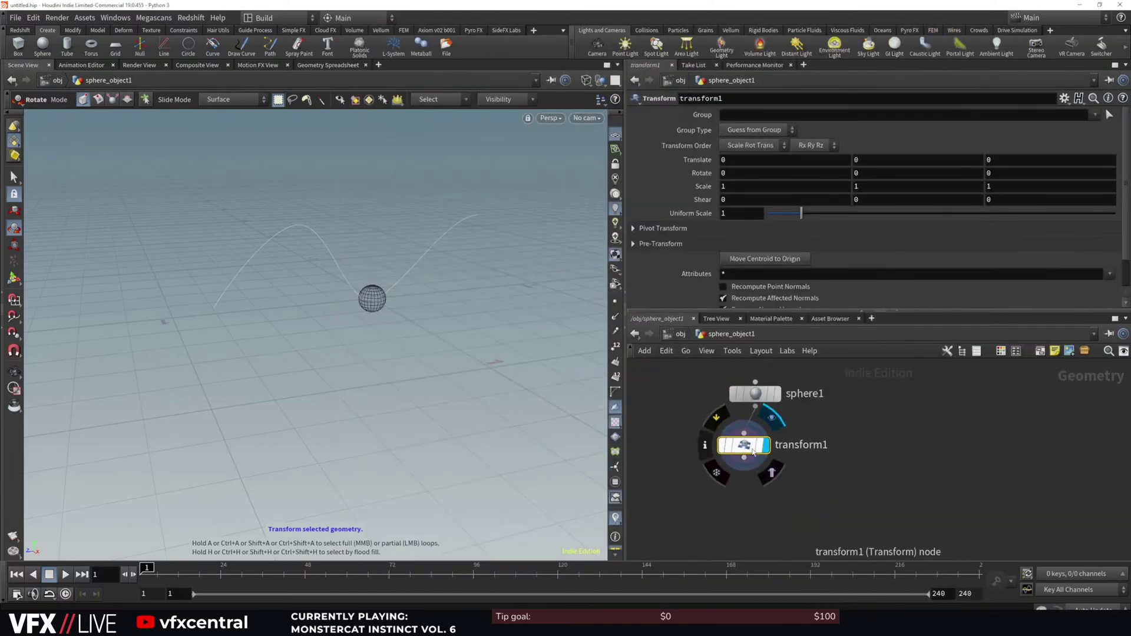
Translate the sphere with the Transform node to about Y 2.84 and Z -4.90, just past the curve's end
left_click(15, 278)
left_click_drag(360, 279, 468, 188)
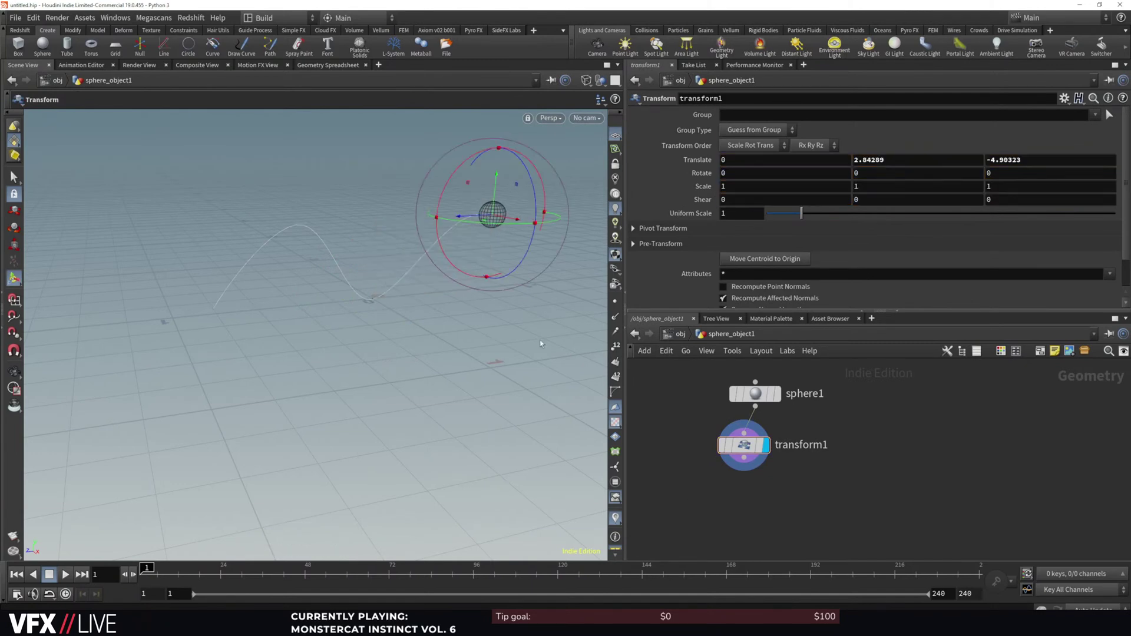
key("Escape")
left_click_drag(465, 248, 506, 238)
left_click_drag(423, 387, 416, 406, "alt")
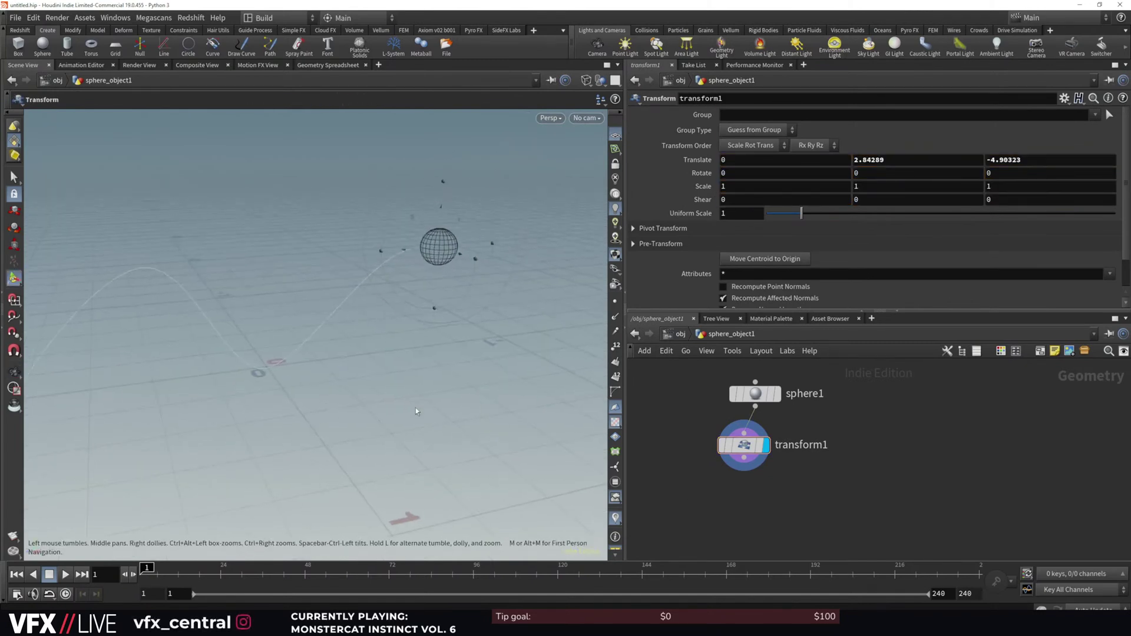
Toggle the viewport display from wireframe to shaded
left_click(589, 84)
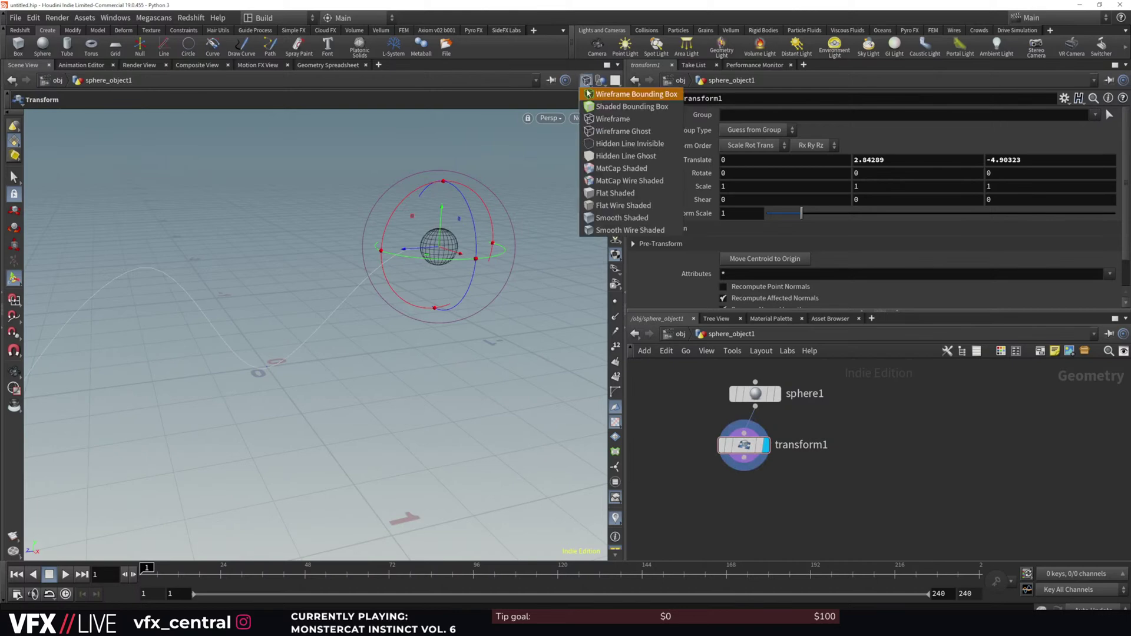
left_click(582, 83)
key("w")
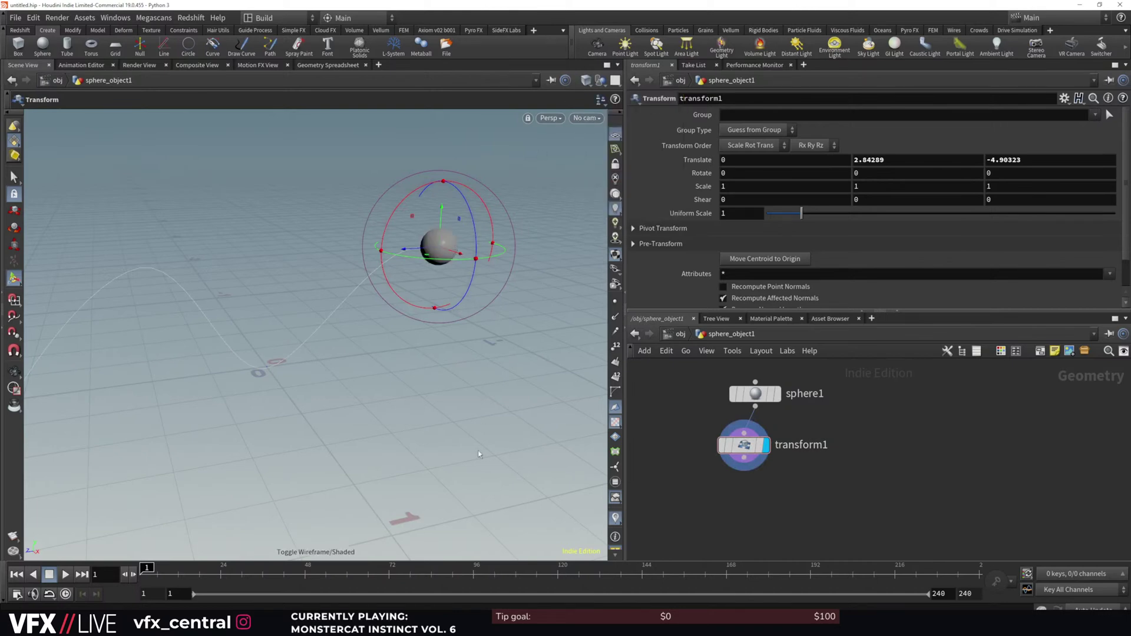
left_click_drag(439, 320, 422, 375, "alt")
Check the live chat for new messages, then hide its window
left_click(422, 625)
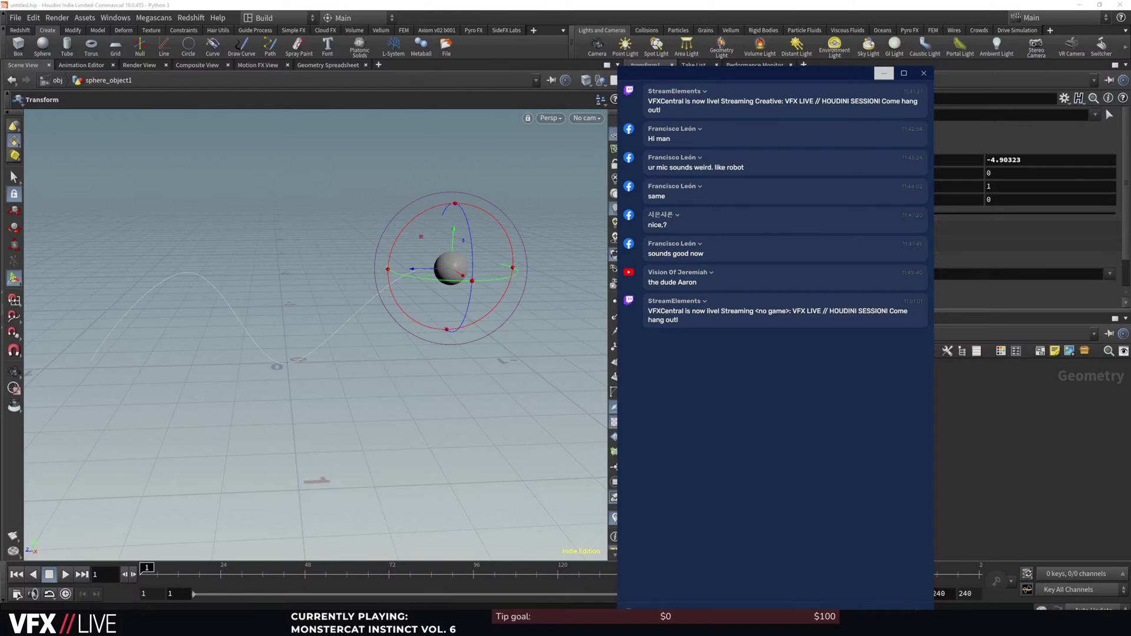
left_click(880, 77)
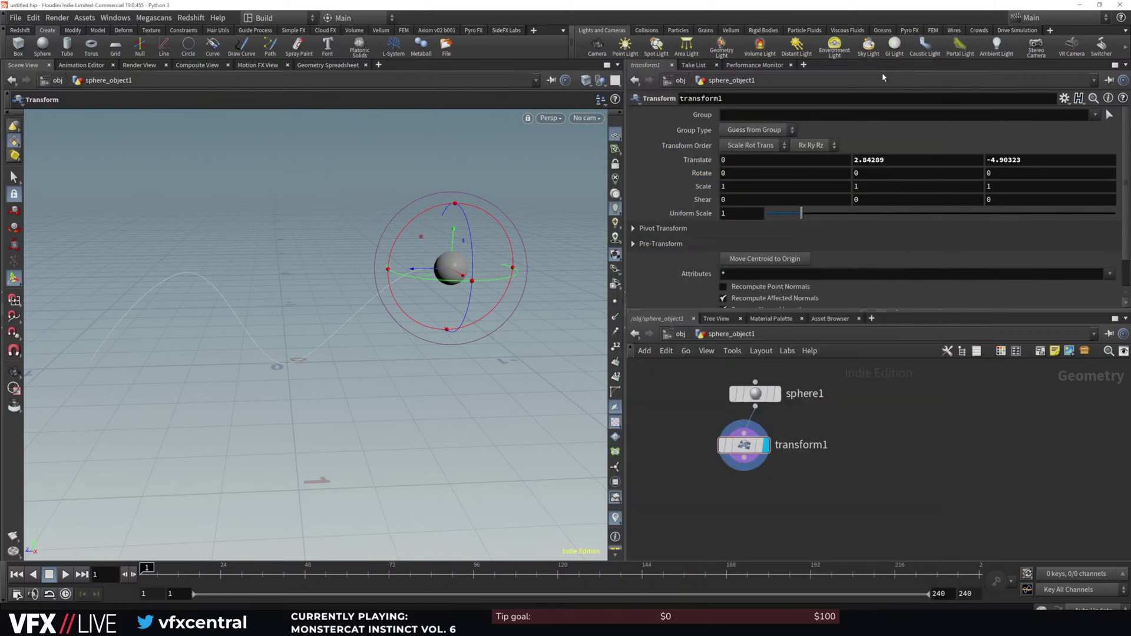
Add a POP Network below the Transform node, wire the Transform output into its first input, and display it
key("Tab")
key("Escape")
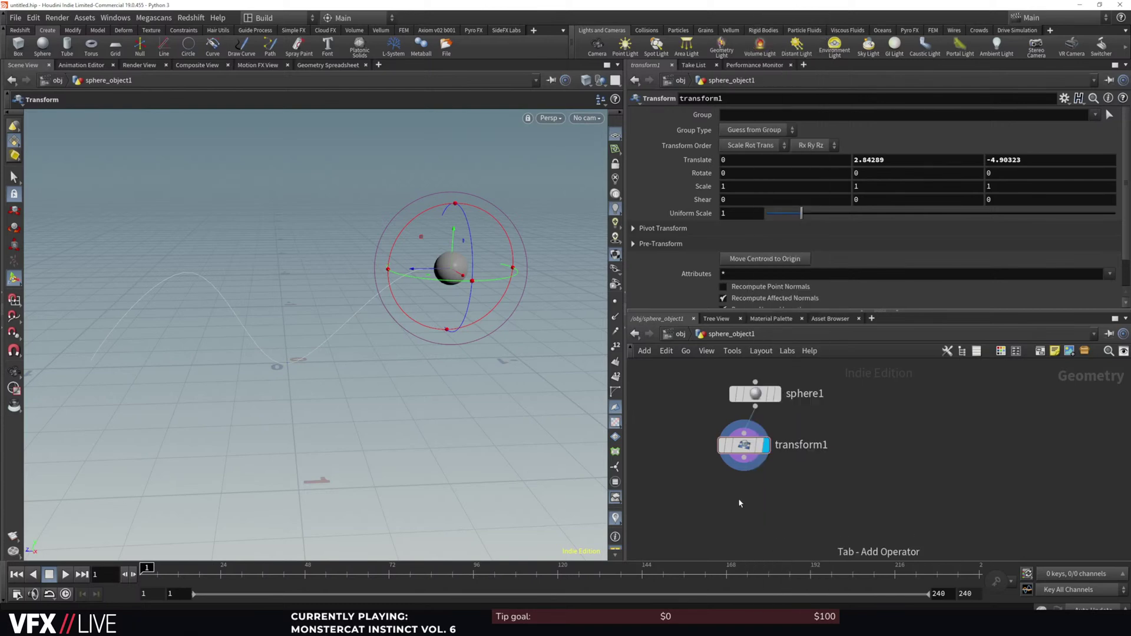
key("Tab")
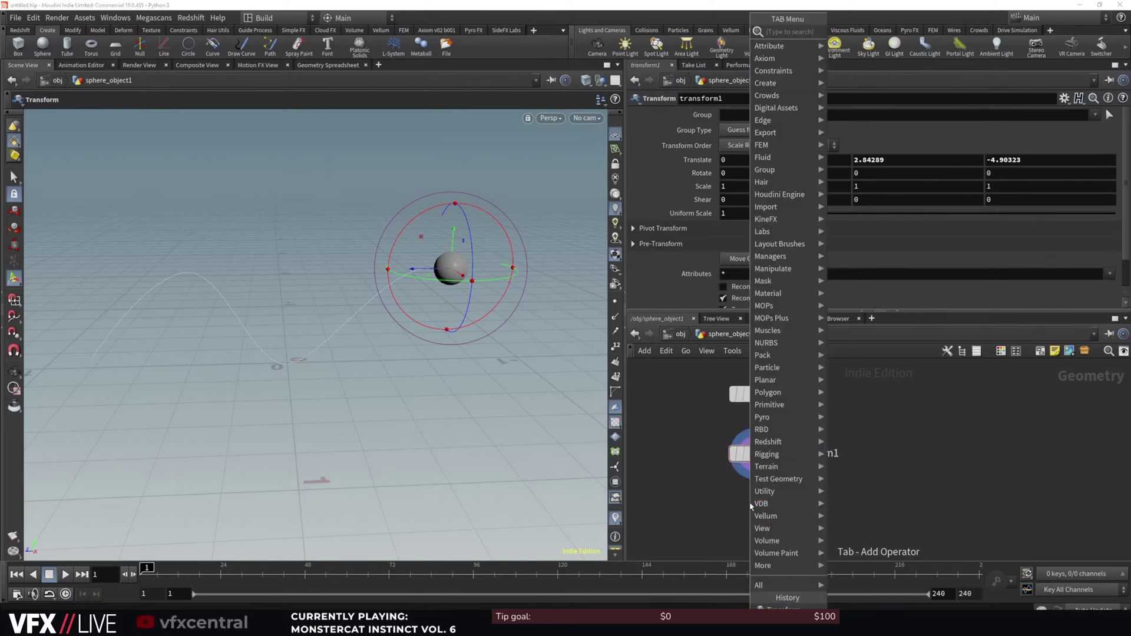
mouse_move(758, 503)
type("pop")
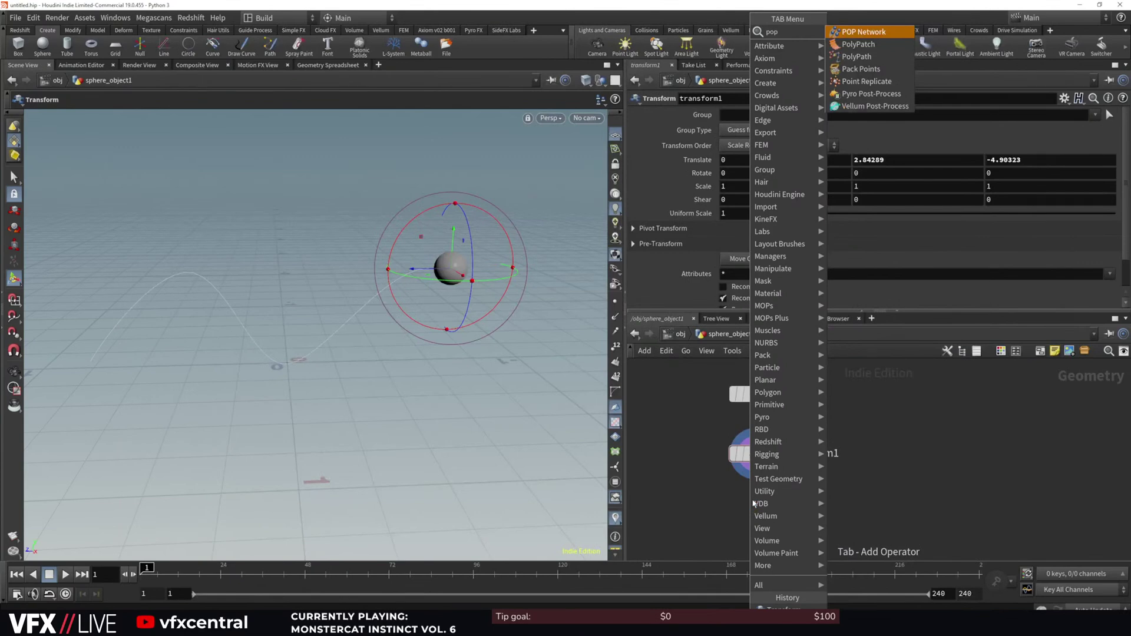
key("Return")
left_click(760, 515)
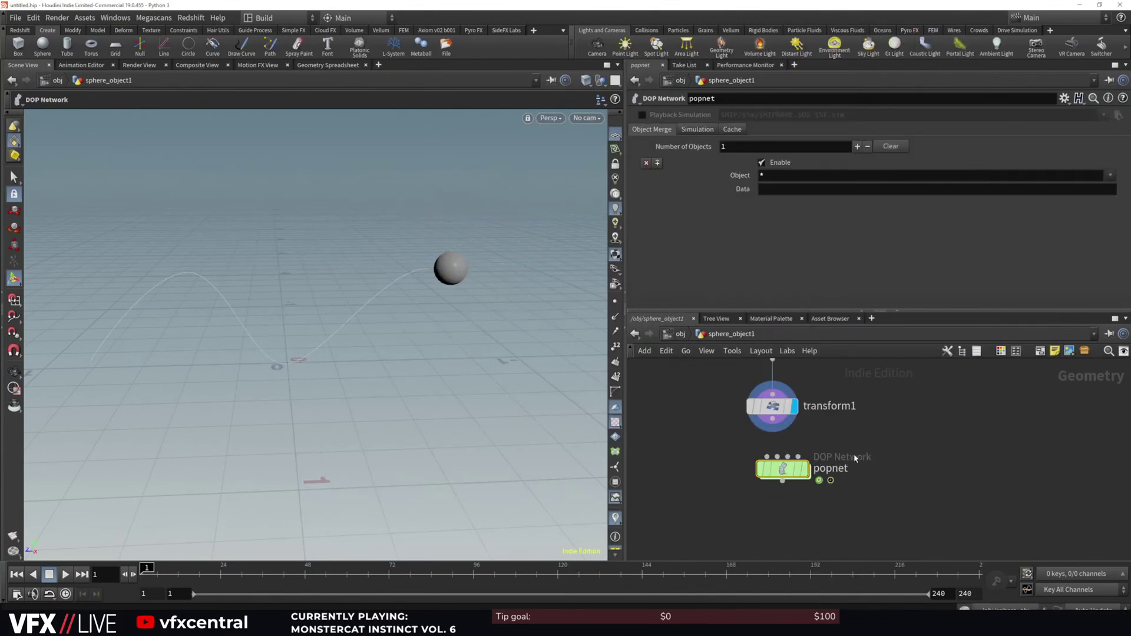
left_click_drag(772, 419, 769, 457)
left_click(804, 469)
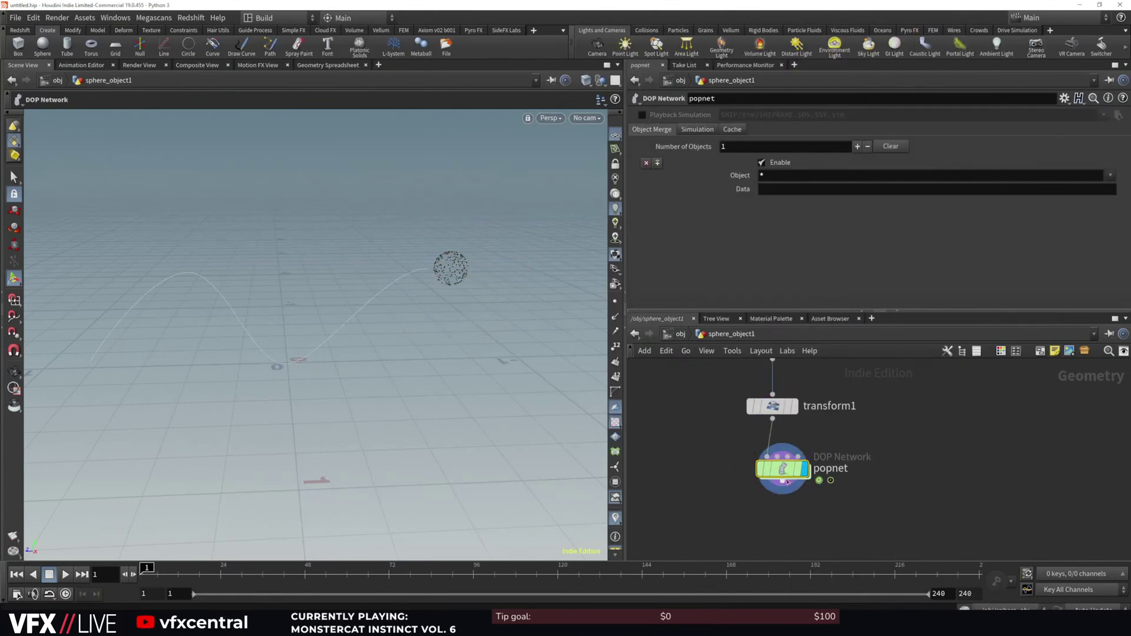
Frame the sphere more closely and play the particle simulation from the first frame, rewinding it at the end
scroll(455, 298, "up", 3)
left_click(65, 576)
left_click(21, 577)
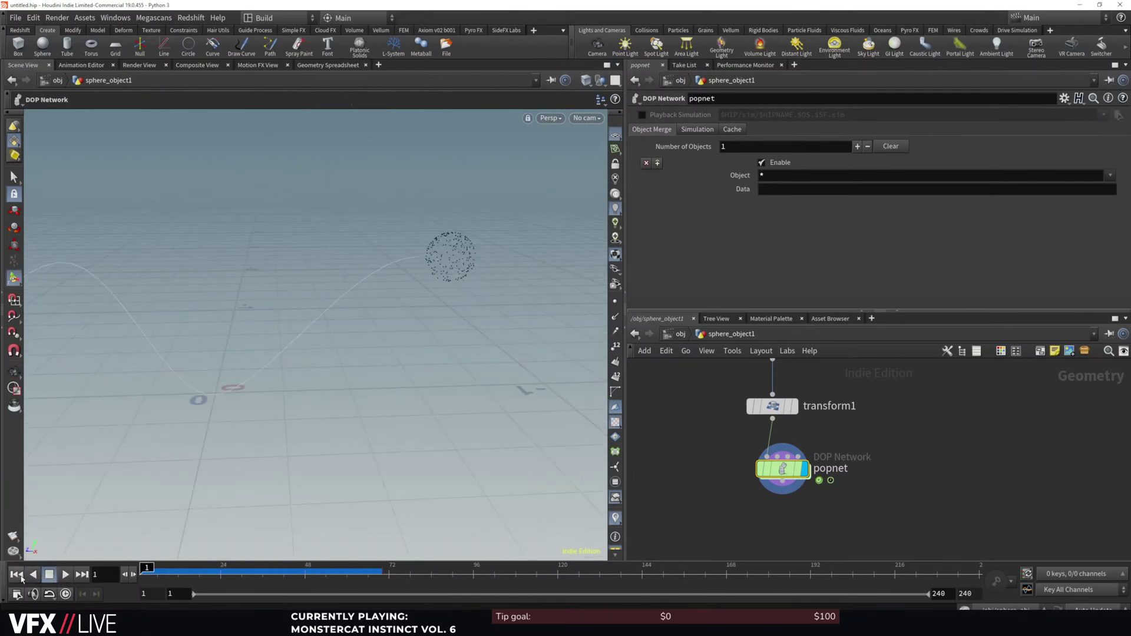
left_click(64, 575)
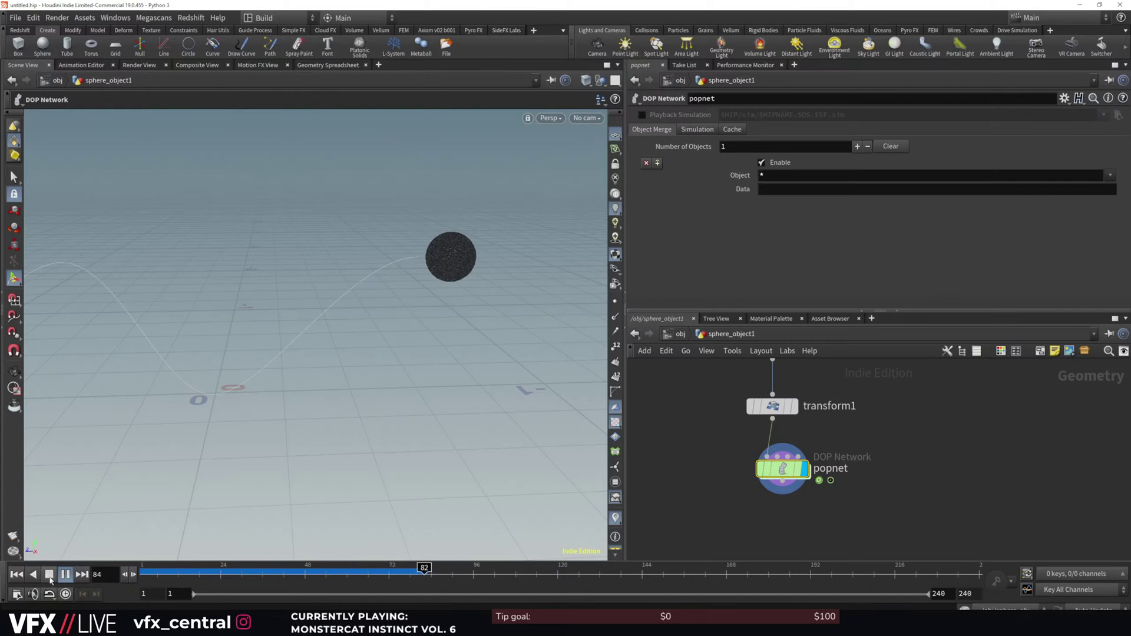
left_click(18, 575)
Turn on real-time playback, run the simulation with it, and return to the first frame
left_click(66, 597)
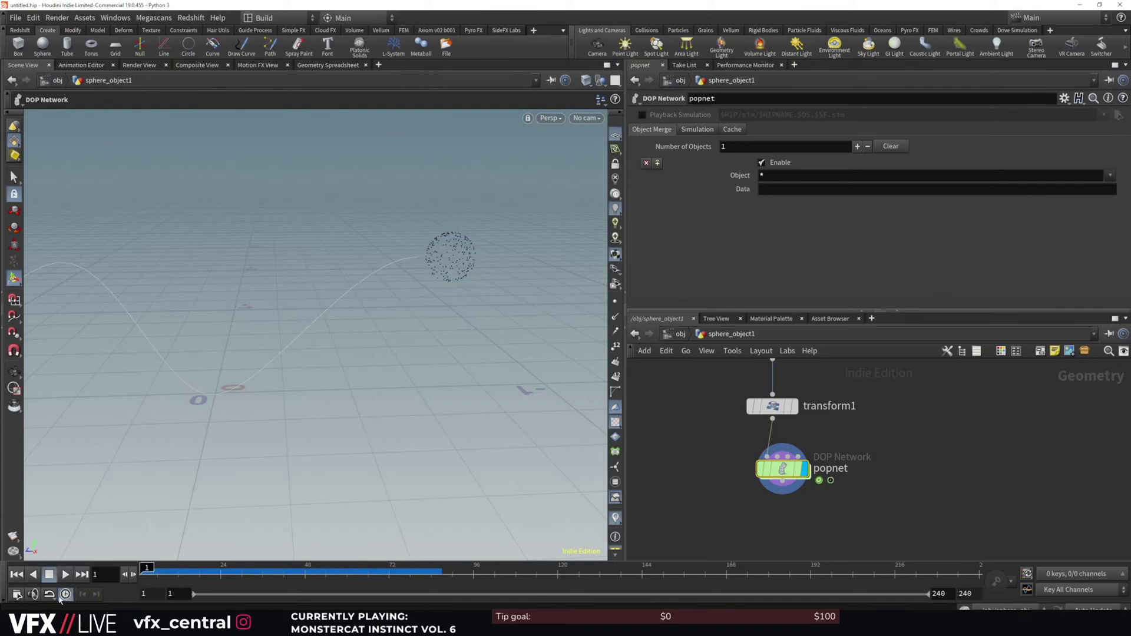
left_click(65, 574)
left_click(49, 574)
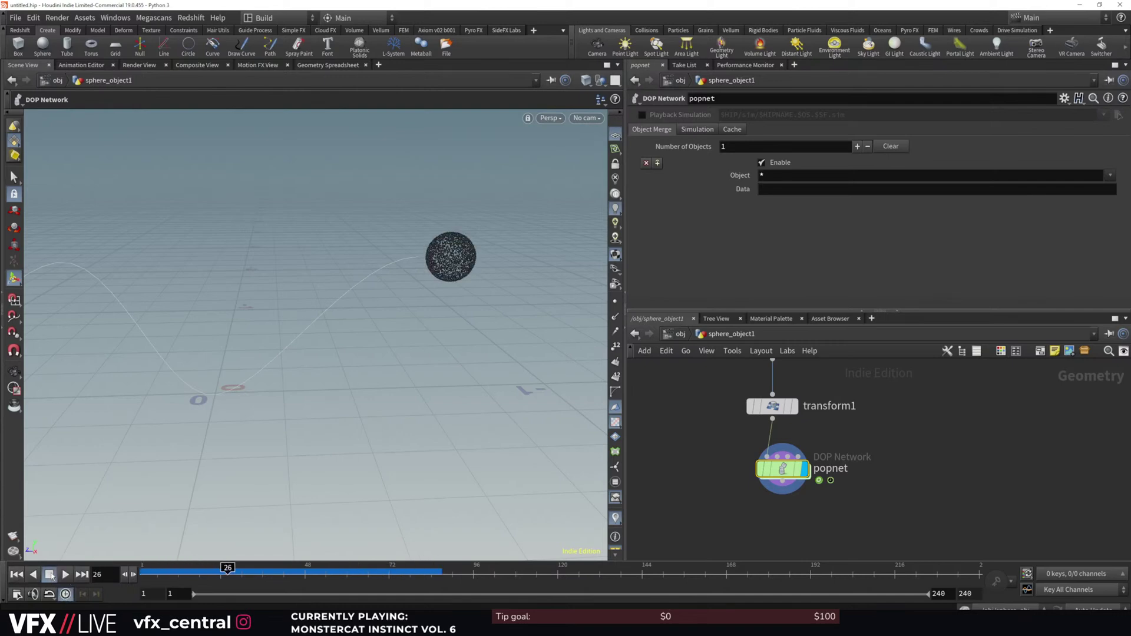
left_click(17, 576)
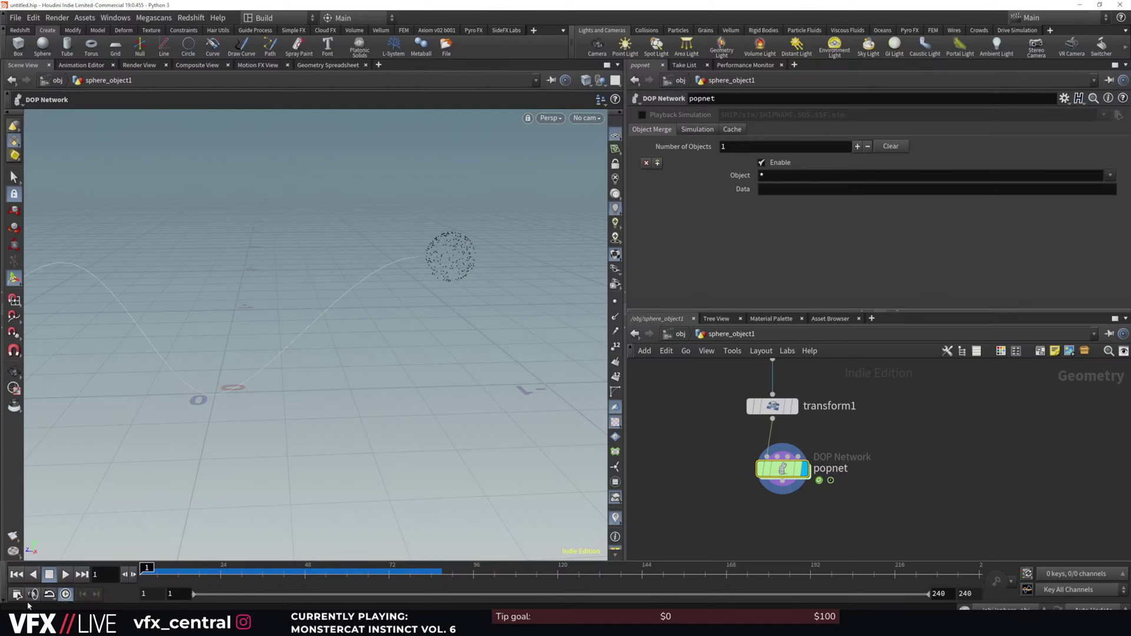
Check the playback loop mode and the Global Animation Options without changing them
left_click(50, 598)
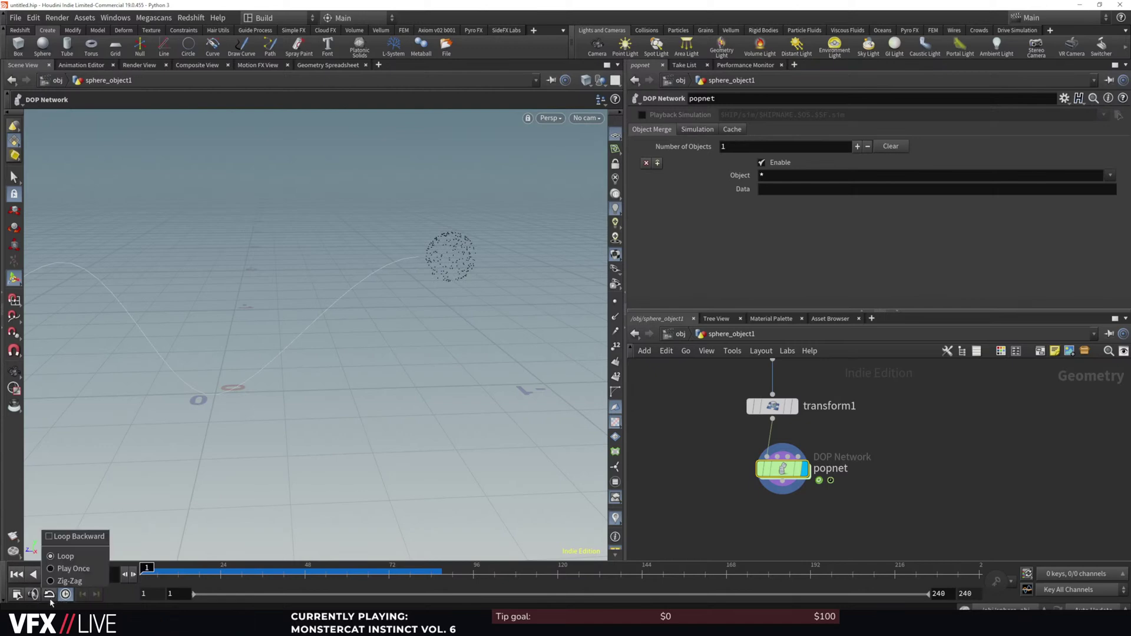
left_click(17, 594)
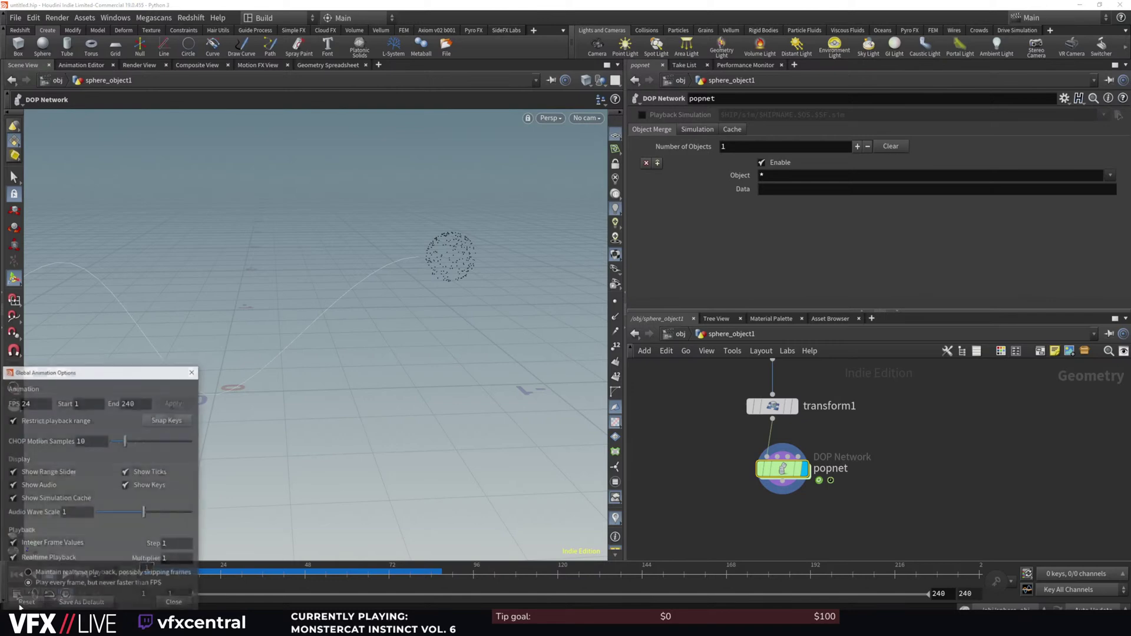
left_click_drag(66, 371, 147, 301)
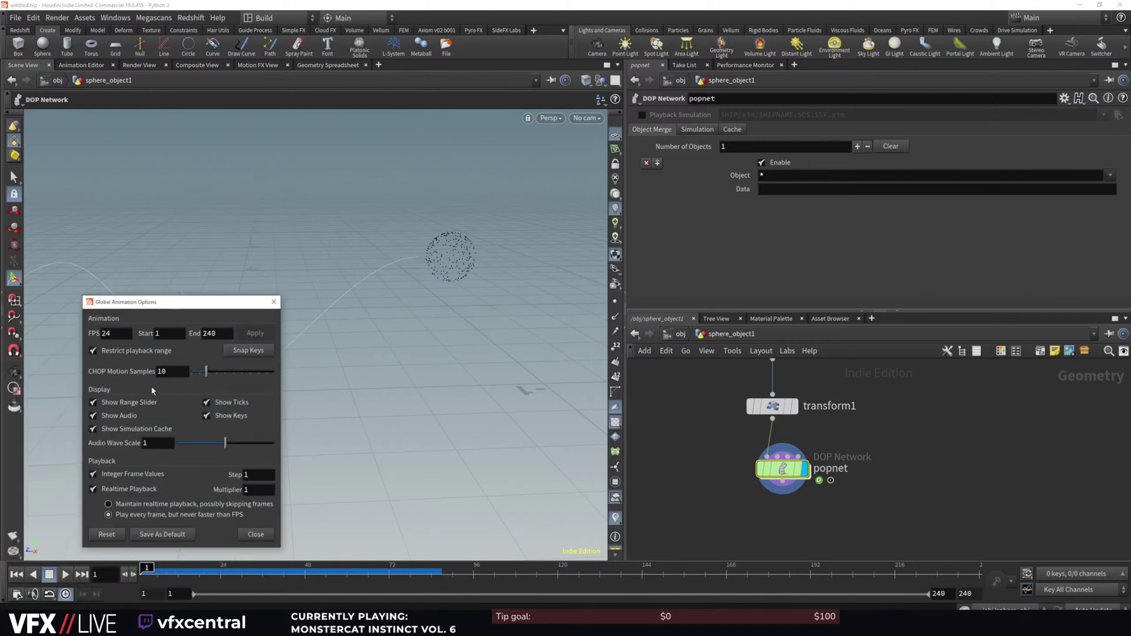
left_click(274, 302)
Play the particle simulation once more and rewind it to frame 1
left_click(65, 574)
left_click(49, 574)
left_click(17, 575)
left_click(66, 594)
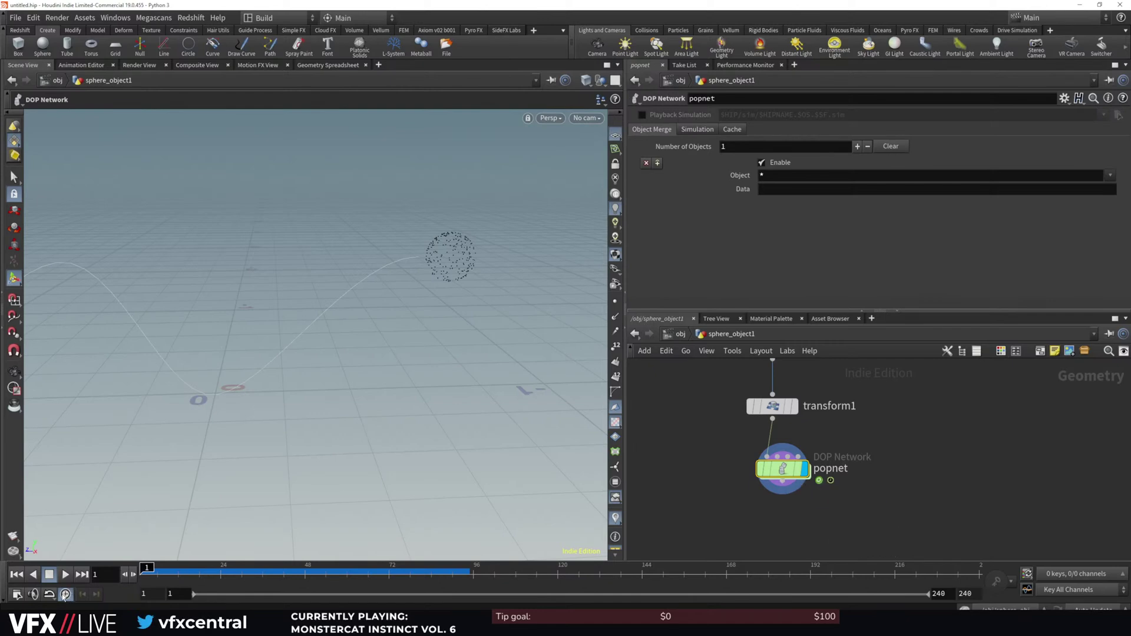
Enter the POP Network and play its simulation from the first frame
left_click_drag(786, 472, 777, 478)
double_click(776, 477)
left_click(65, 575)
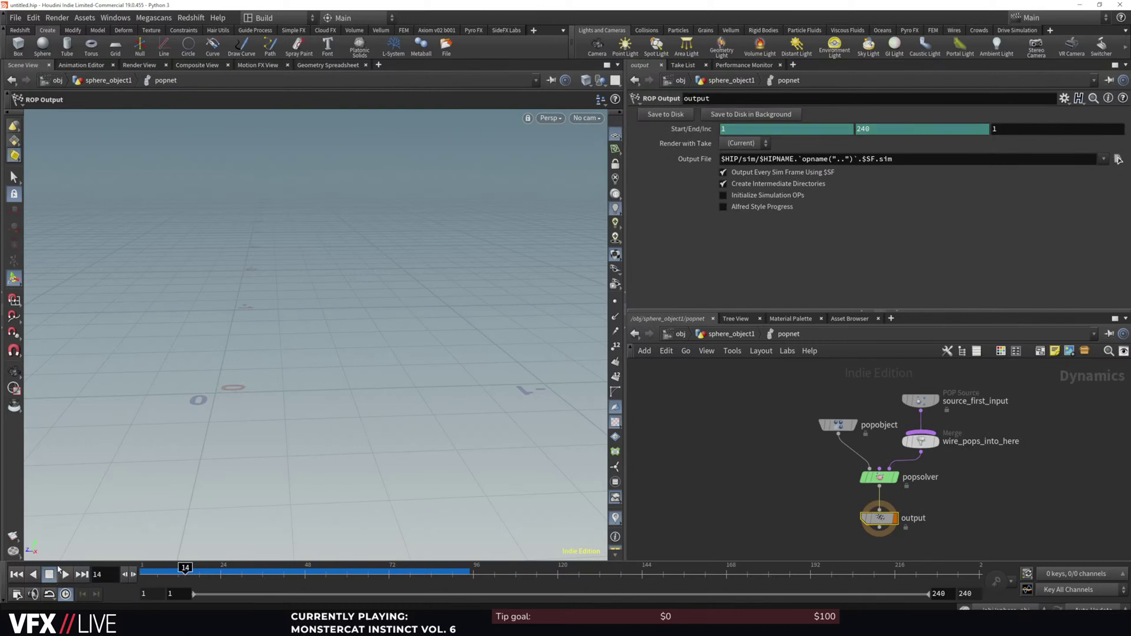
left_click(20, 576)
left_click(66, 577)
left_click(56, 575)
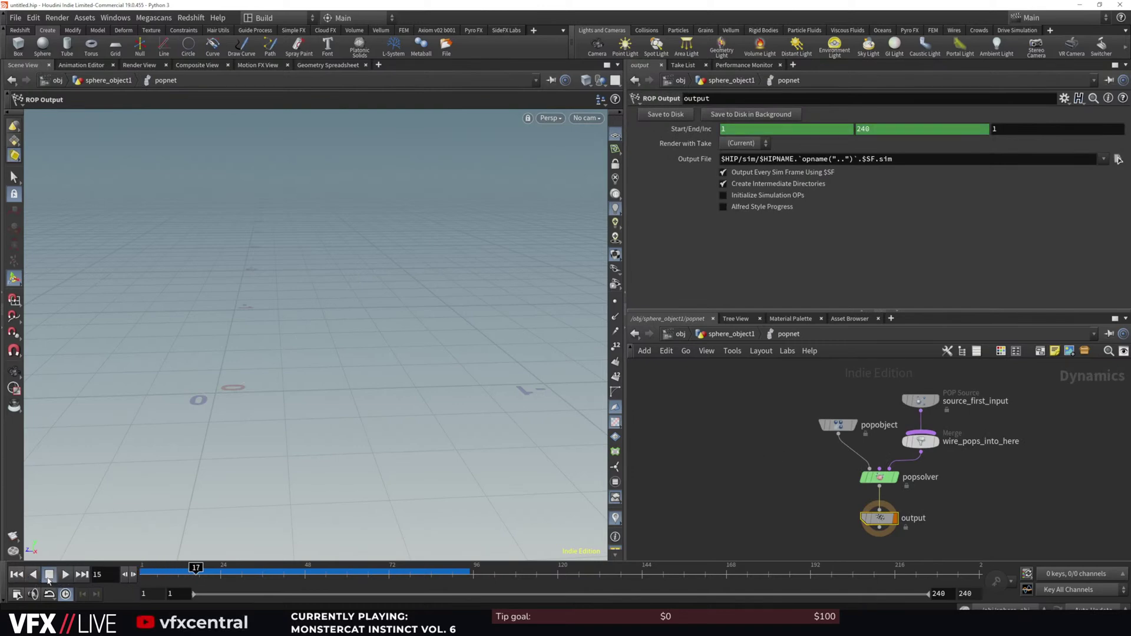
Leave and reopen the POP Network, select the source_first_input node, and replay the simulation from frame 1
key("u")
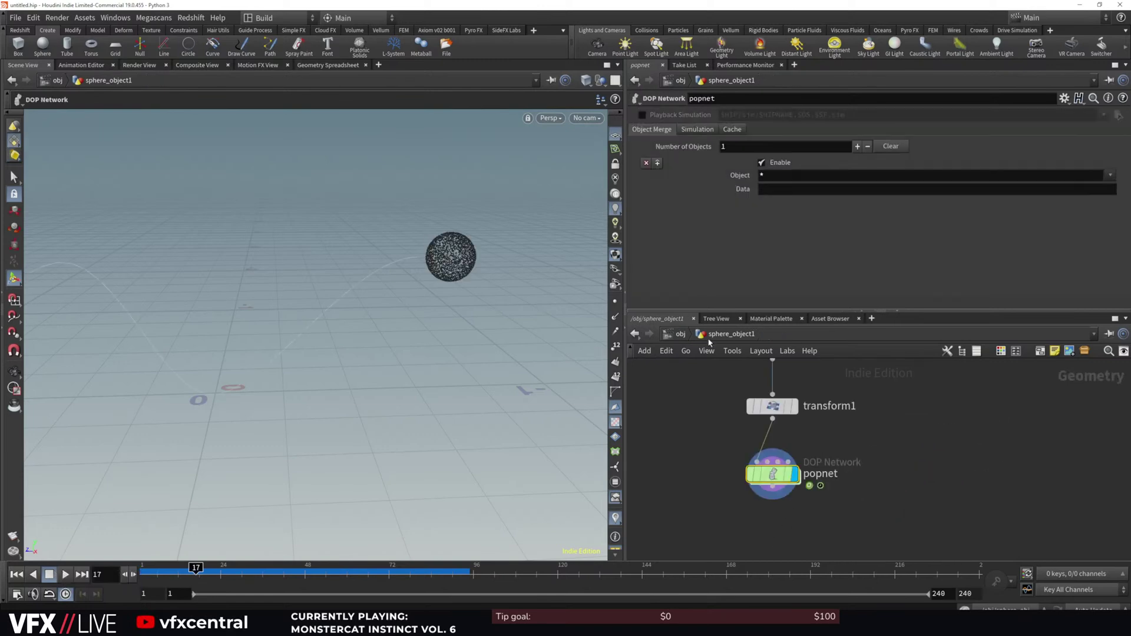
double_click(773, 475)
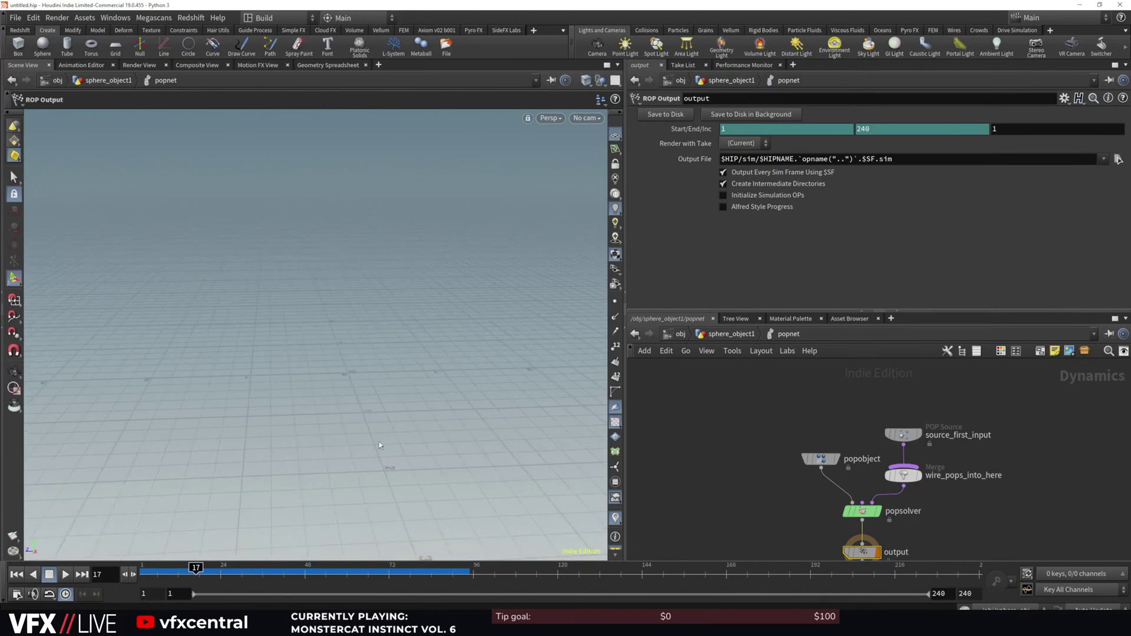
left_click(906, 438)
left_click(19, 577)
left_click(66, 577)
left_click(49, 575)
Set the viewport to show all objects and inspect the scene from inside the POP Network
left_click(601, 80)
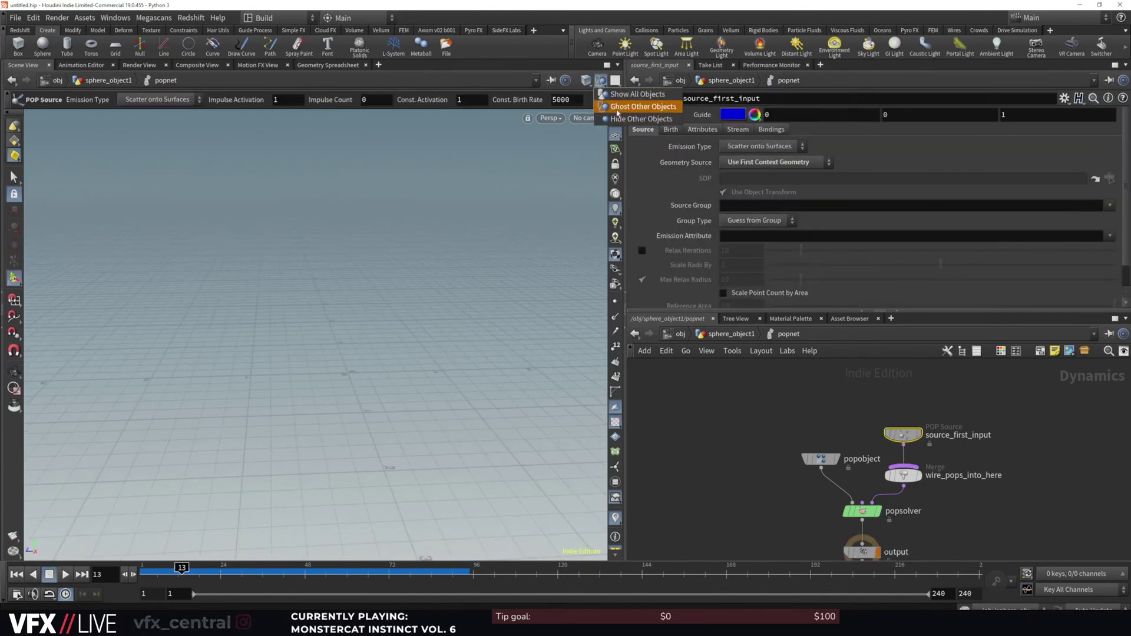
left_click(621, 98)
right_click_drag(458, 292, 387, 455, "alt")
left_click_drag(387, 455, 377, 486, "alt")
key("Return")
middle_click_drag(911, 503, 881, 442)
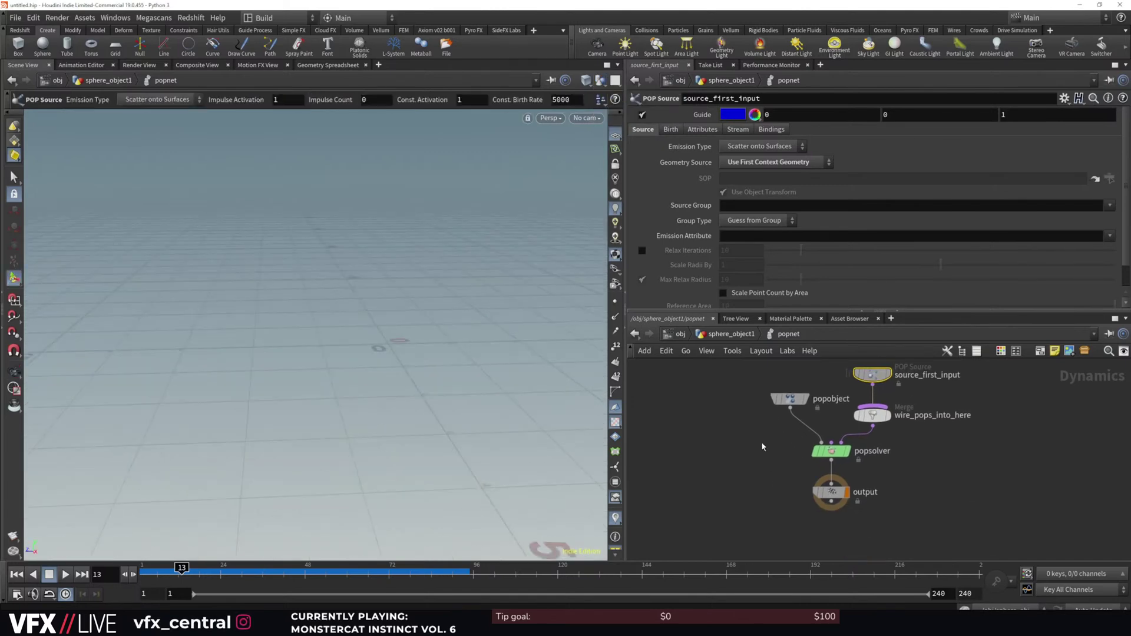
Go up to the object level and inspect the curve and the particle sphere in the viewport
left_click(680, 336)
right_click_drag(414, 376, 517, 215, "alt")
left_click_drag(518, 215, 422, 318)
key("Return")
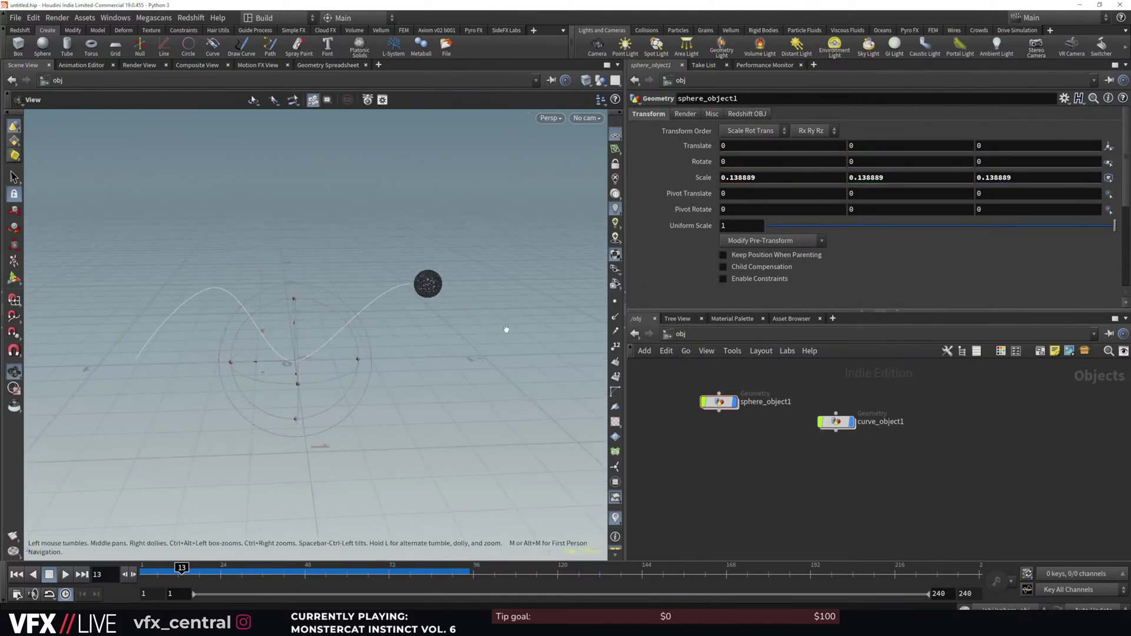
right_click_drag(561, 343, 538, 215, "alt")
Go back through the sphere object into its POP Network and replay the simulation from the first frame
double_click(716, 405)
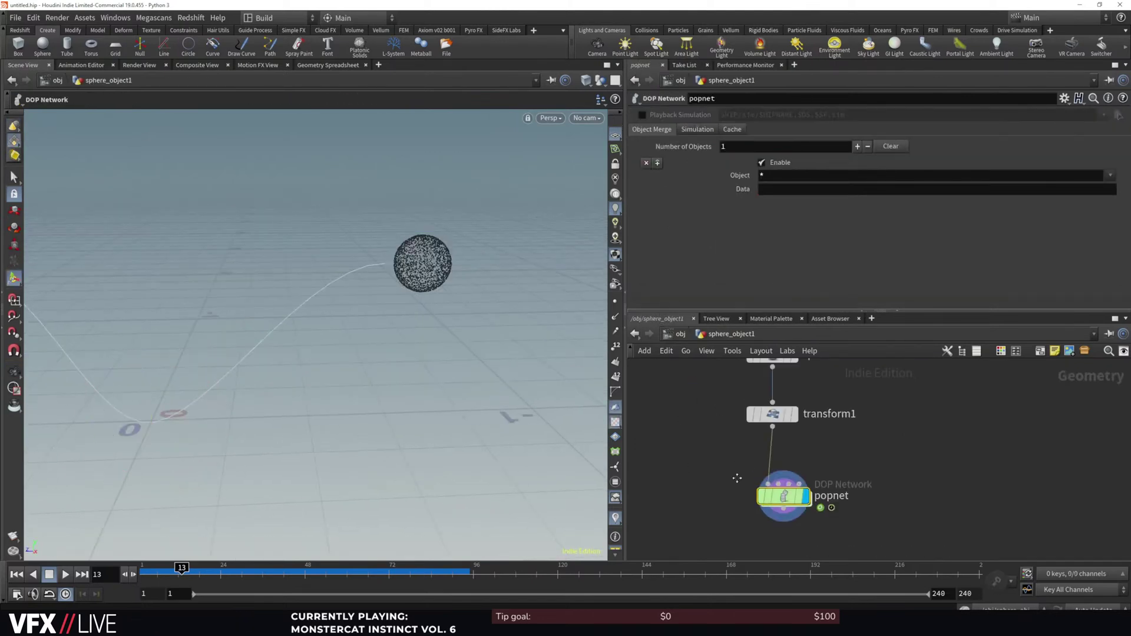
double_click(791, 510)
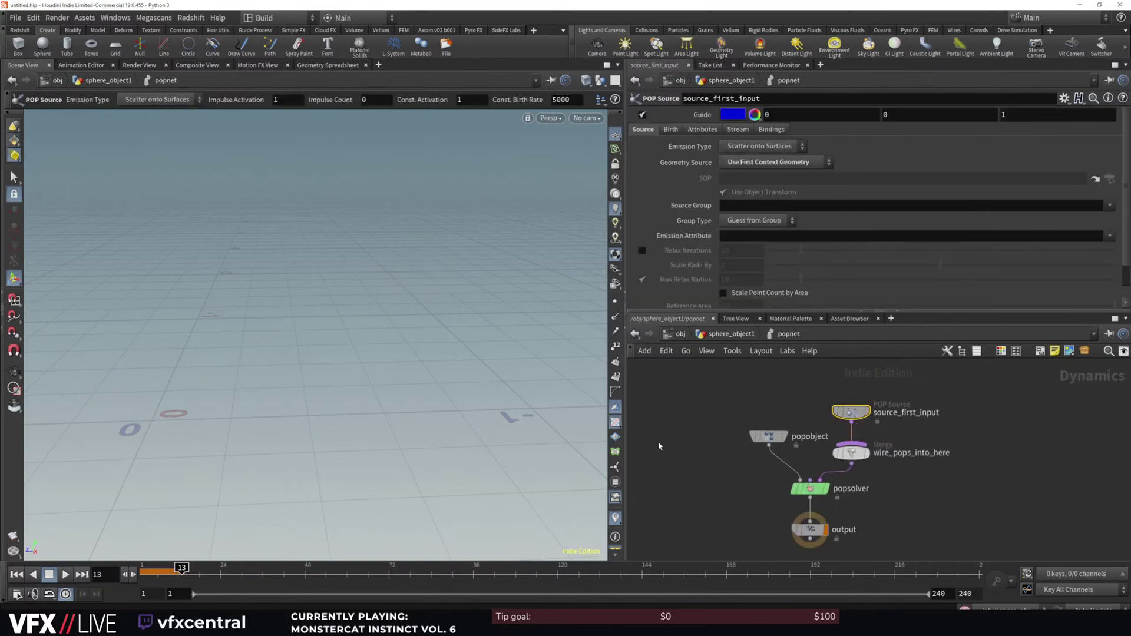
left_click(17, 574)
left_click(64, 575)
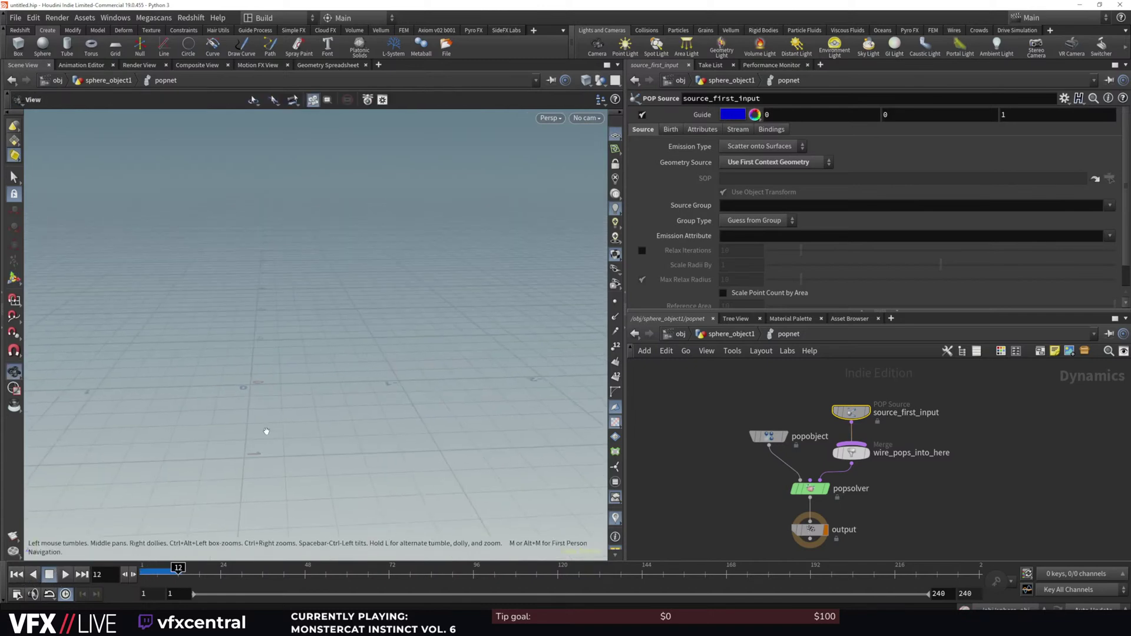
Set the emission type of source_first_input to All Points and replay the simulation from frame 1
left_click(764, 147)
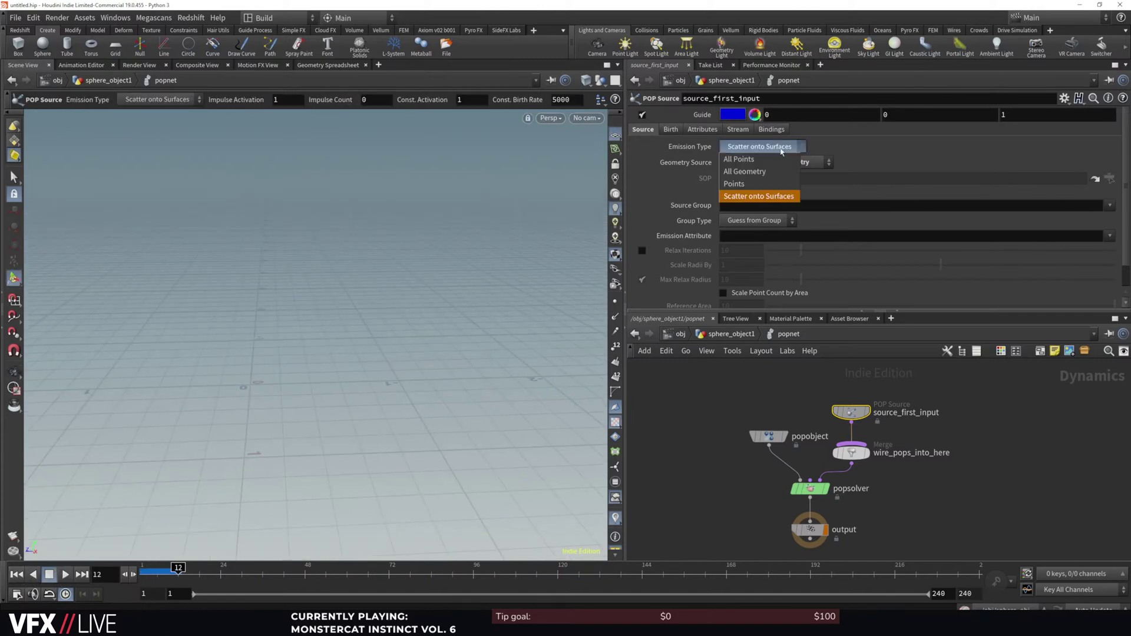
left_click(740, 159)
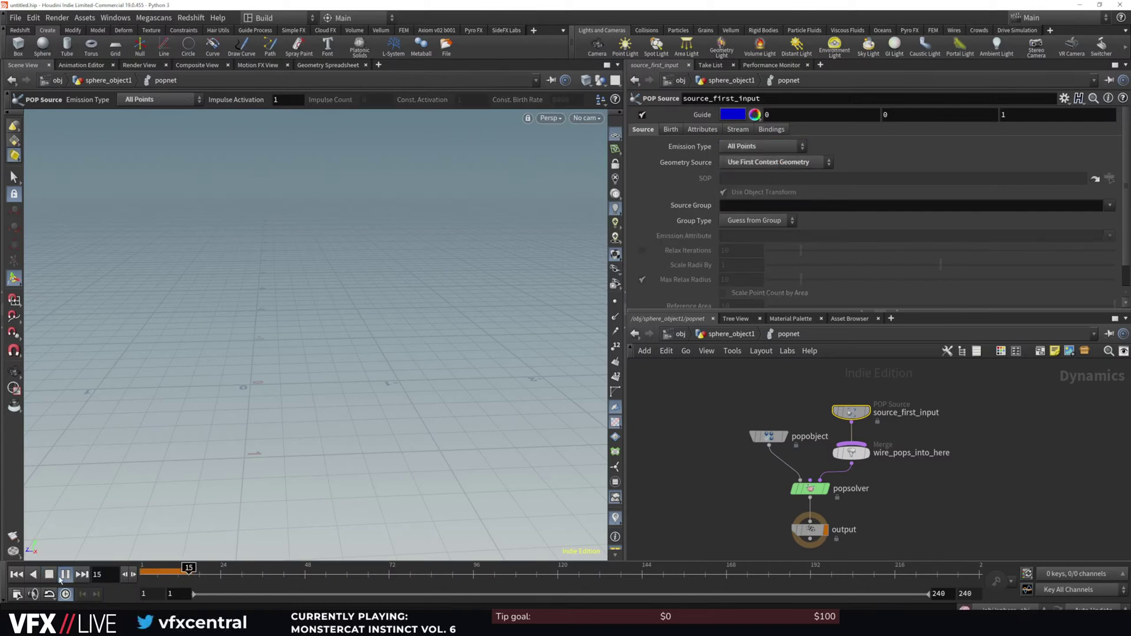
left_click(16, 577)
left_click(65, 577)
left_click(48, 578)
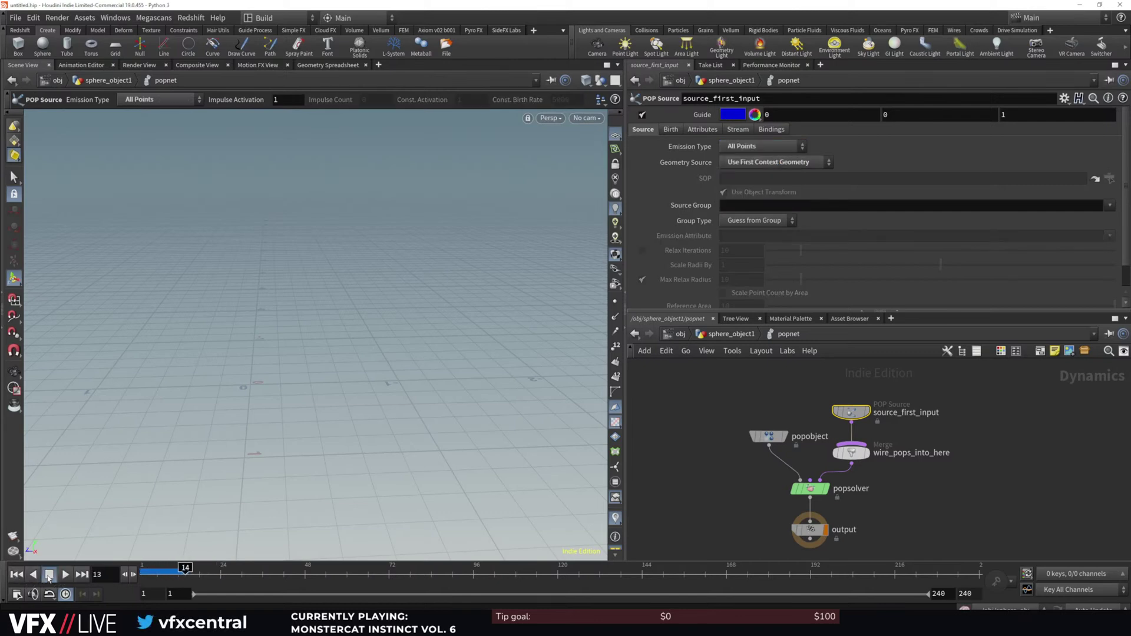
Return to the sphere object's network and set the POP Network's Object Merge object to popobject
left_click(811, 530)
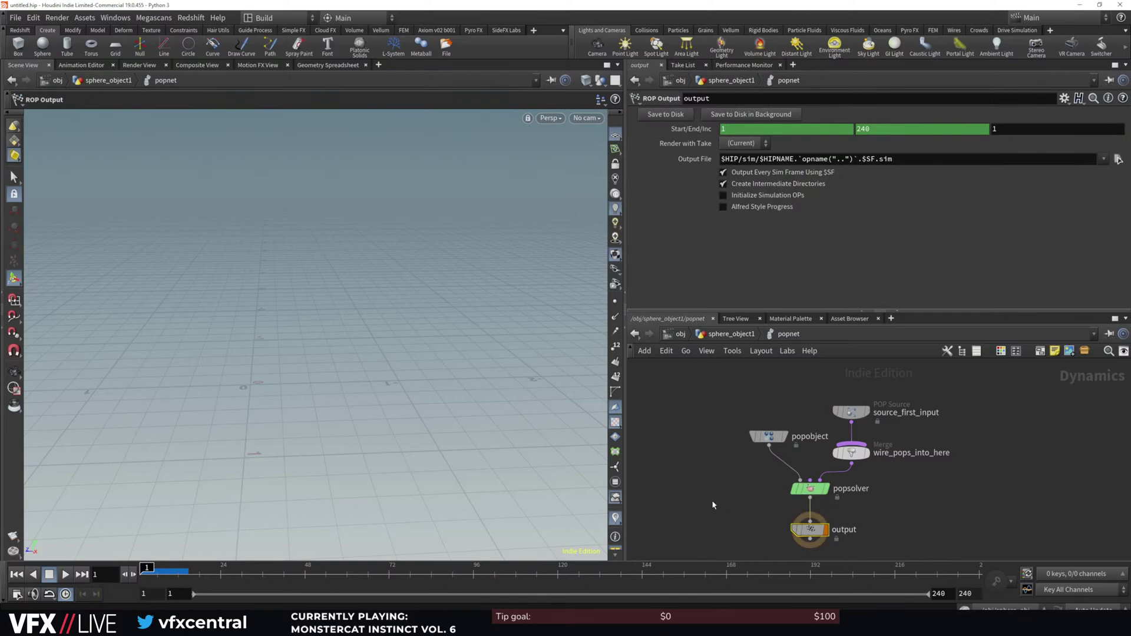
left_click(733, 334)
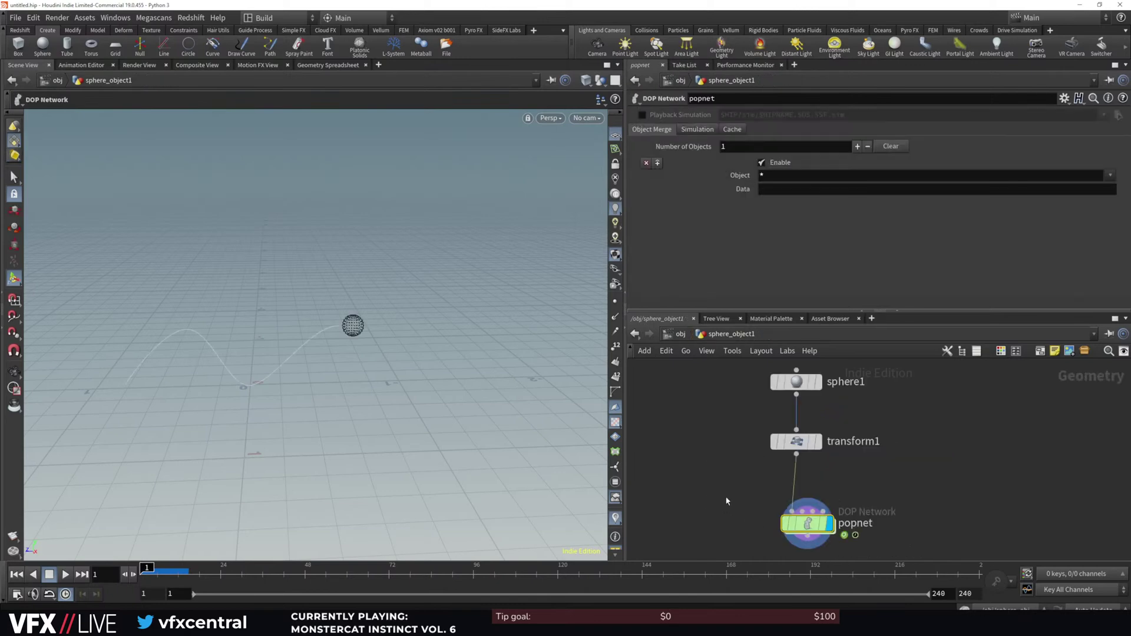
left_click(1110, 175)
left_click(1099, 186)
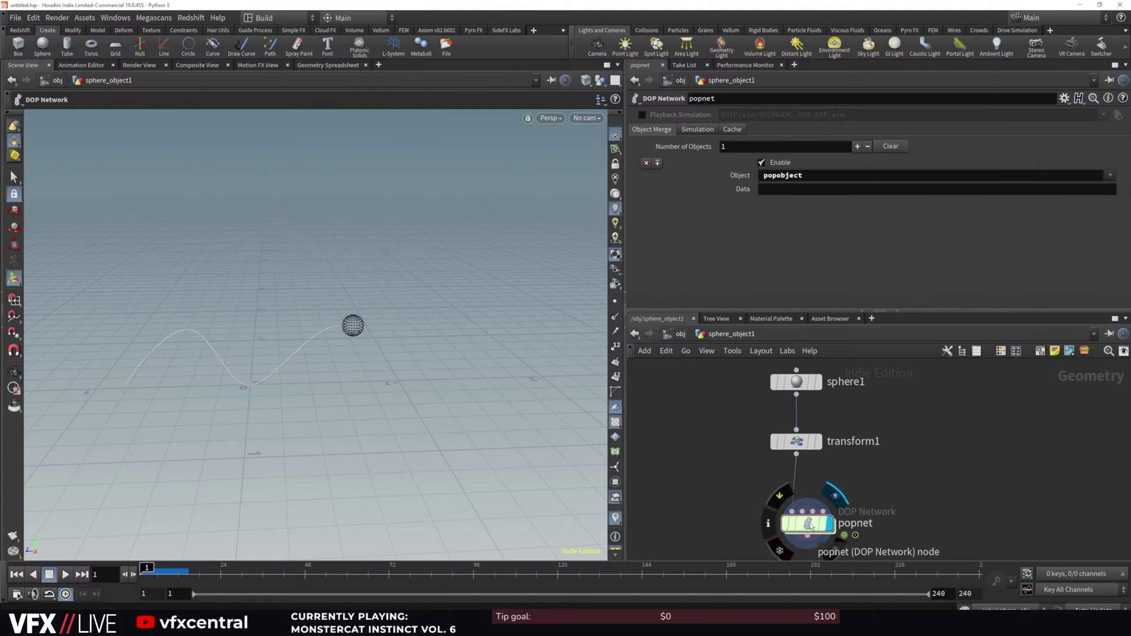
Insert a Scatter node between the Transform and POP Network nodes, then reselect the POP Network
left_click_drag(810, 523, 811, 528)
key("Tab")
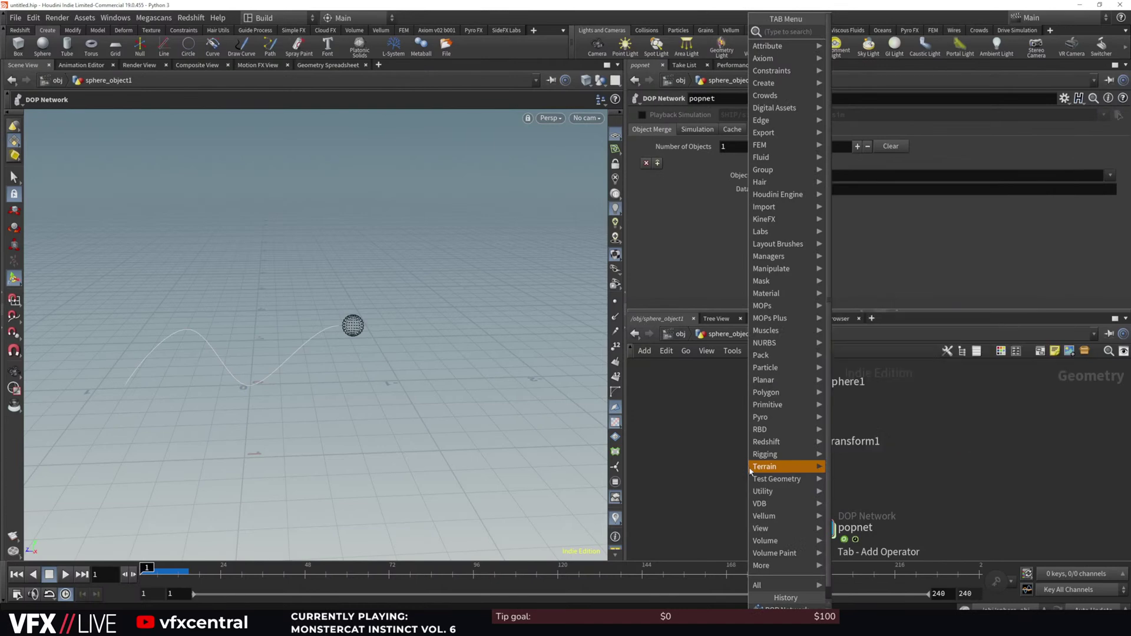
type("sca")
key("Down")
key("Down")
key("Up")
key("Return")
left_click(793, 483)
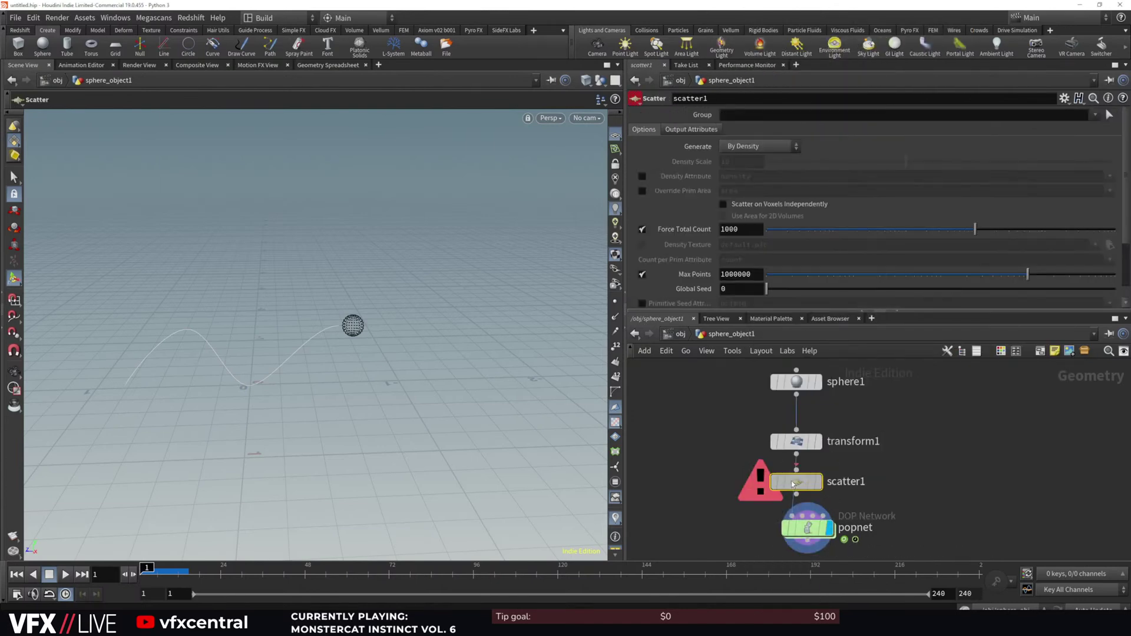
left_click(806, 542)
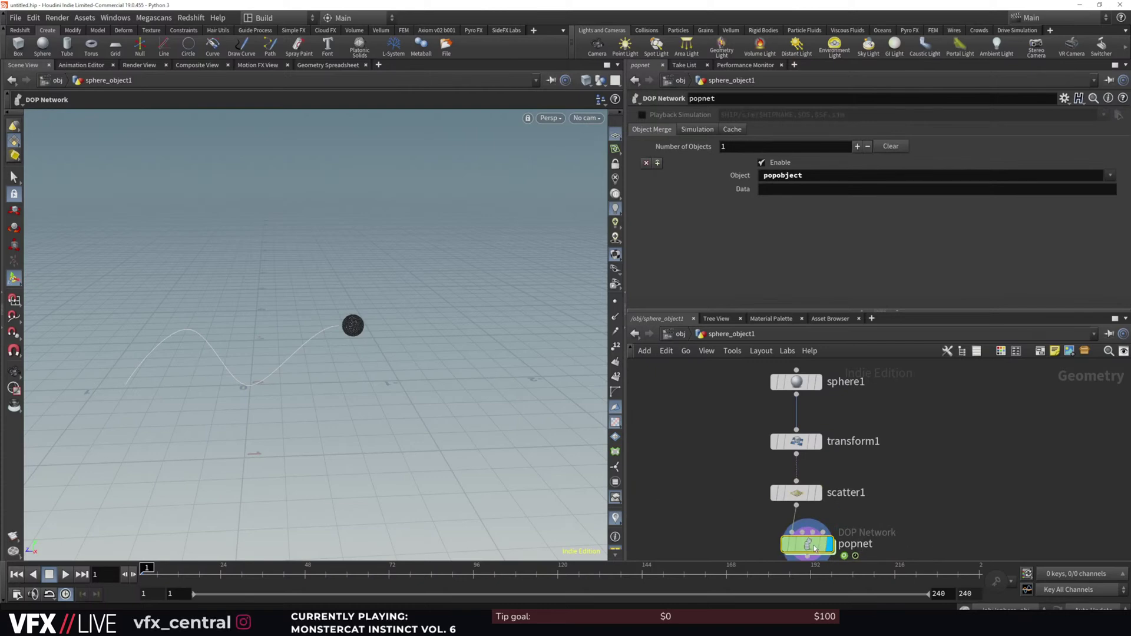
Open the POP Network and examine the source_first_input settings for source, birth, attributes and bindings, plus the popobject settings
double_click(790, 526)
left_click(851, 412)
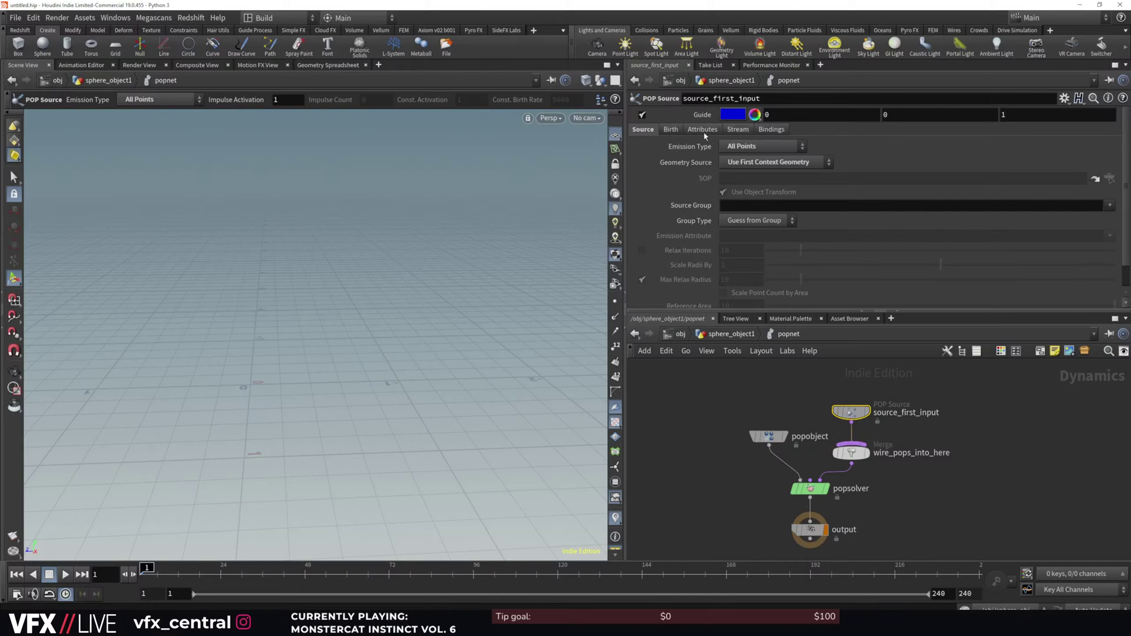
scroll(708, 131, "down", 1)
scroll(711, 132, "down", 2)
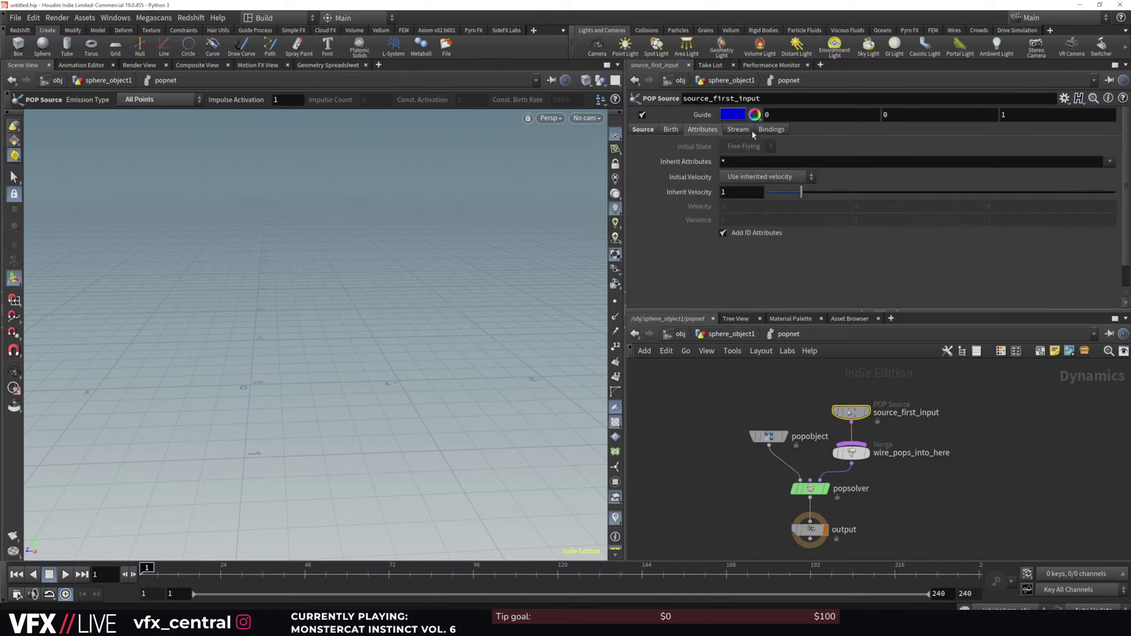
left_click(638, 132)
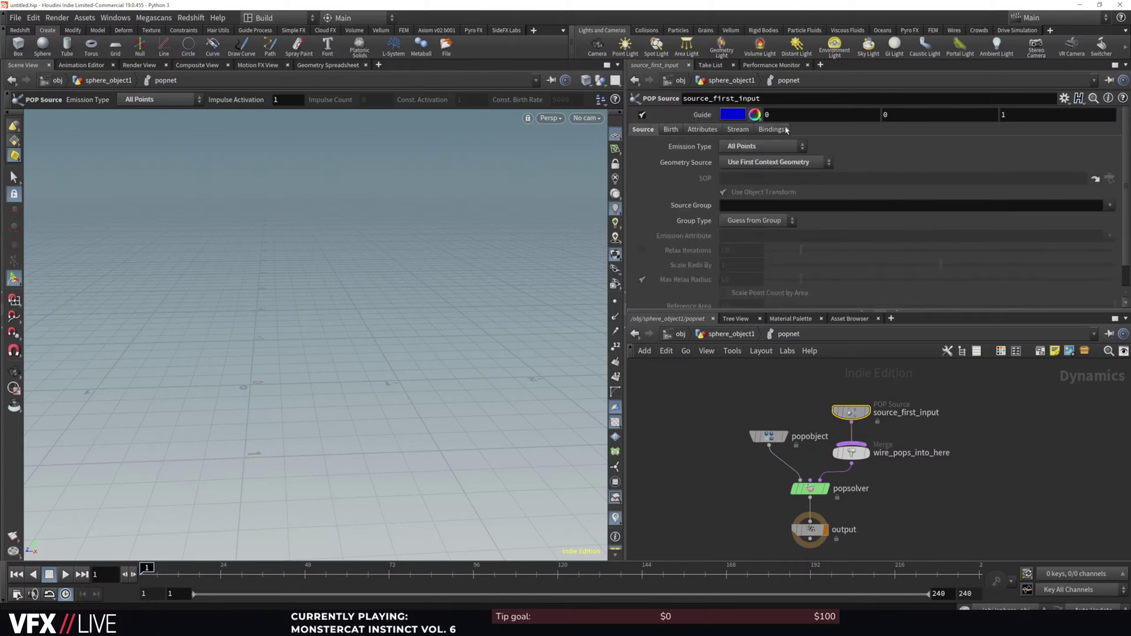
left_click(774, 130)
left_click(647, 131)
scroll(653, 142, "down", 5)
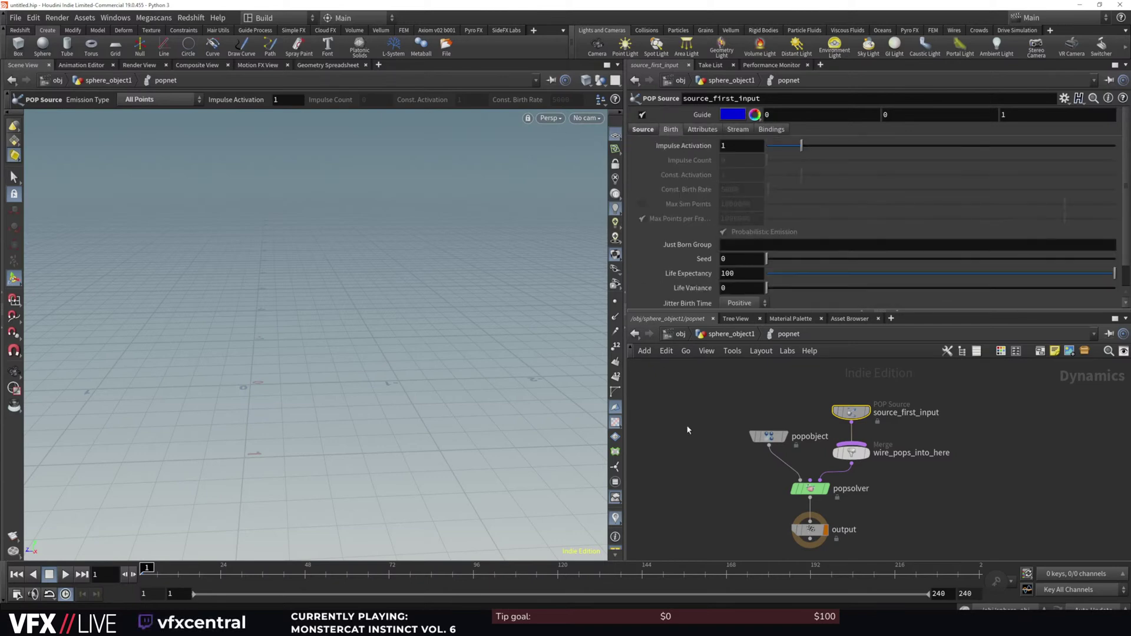
right_click_drag(447, 475, 273, 495, "alt")
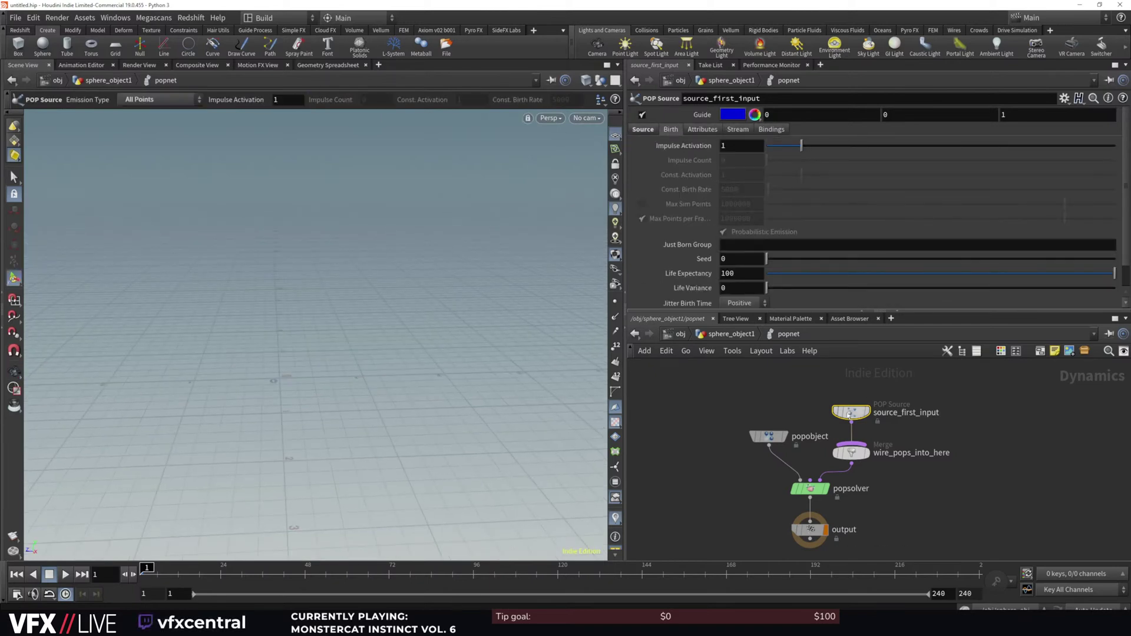
left_click(769, 436)
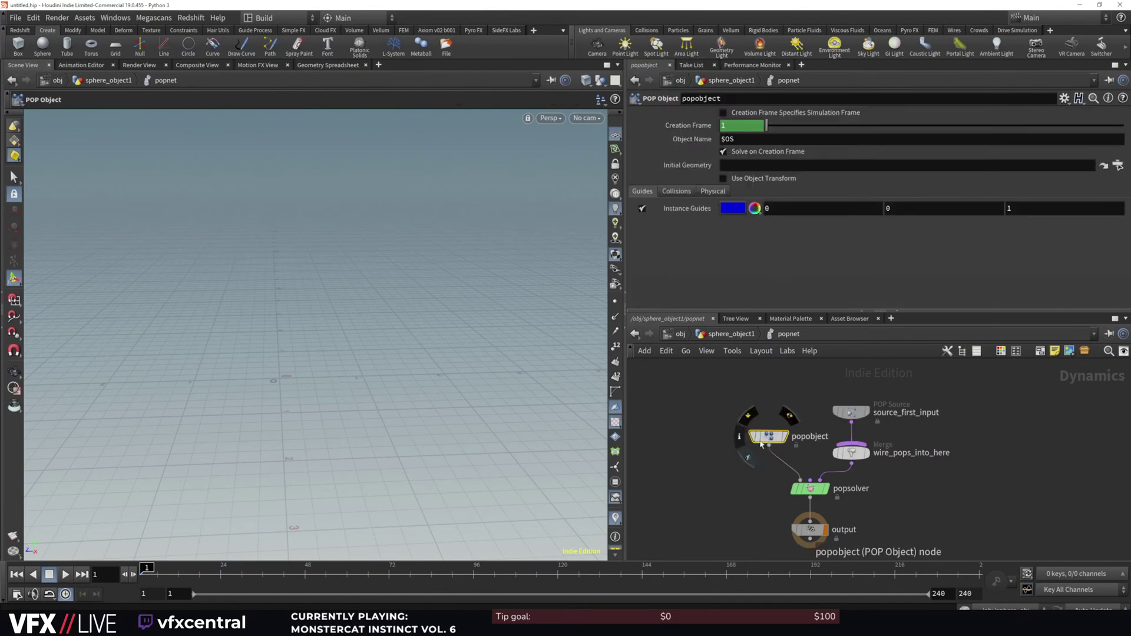
right_click_drag(362, 329, 370, 385, "alt")
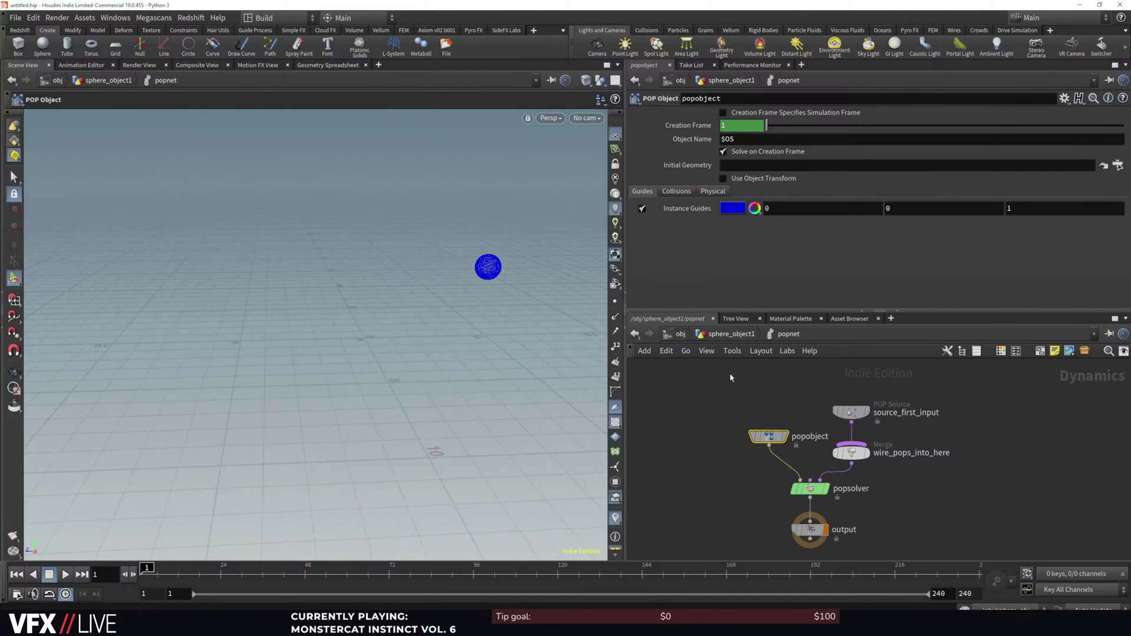
Return to the sphere object's network, pull transform1 out of the chain and delete the Scatter node above the POP Network
key("u")
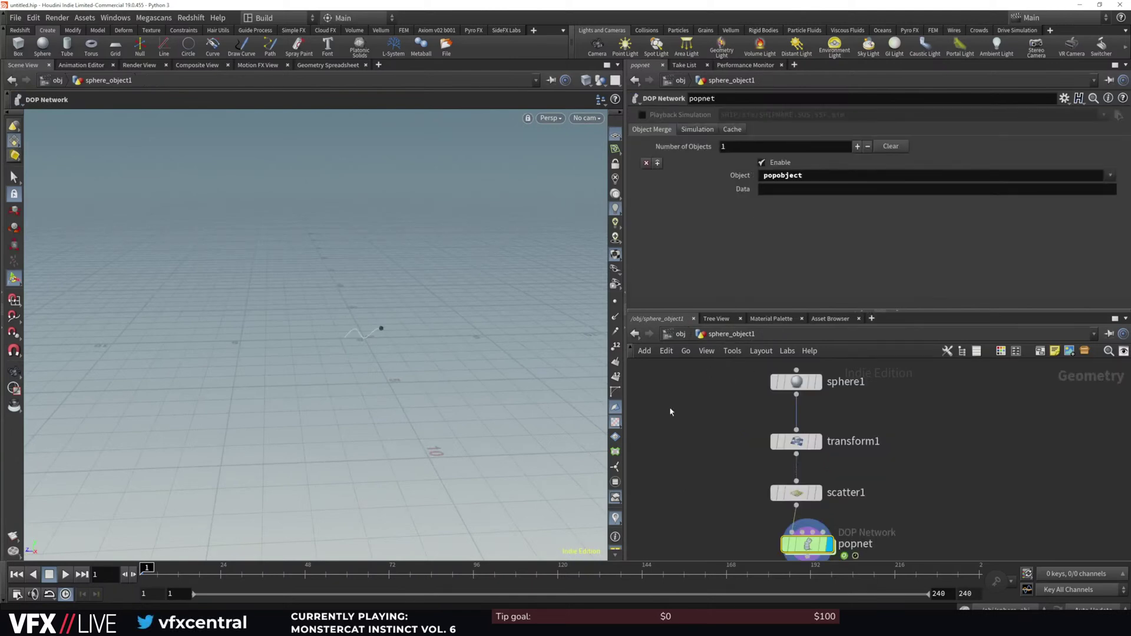
right_click_drag(358, 386, 335, 406, "alt")
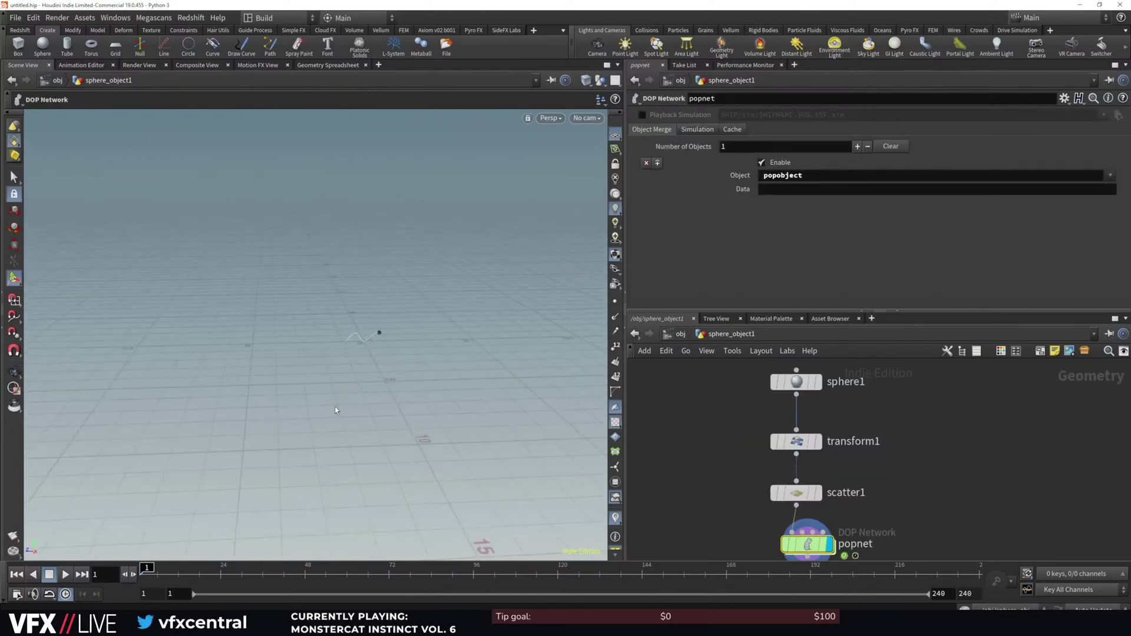
left_click(799, 441)
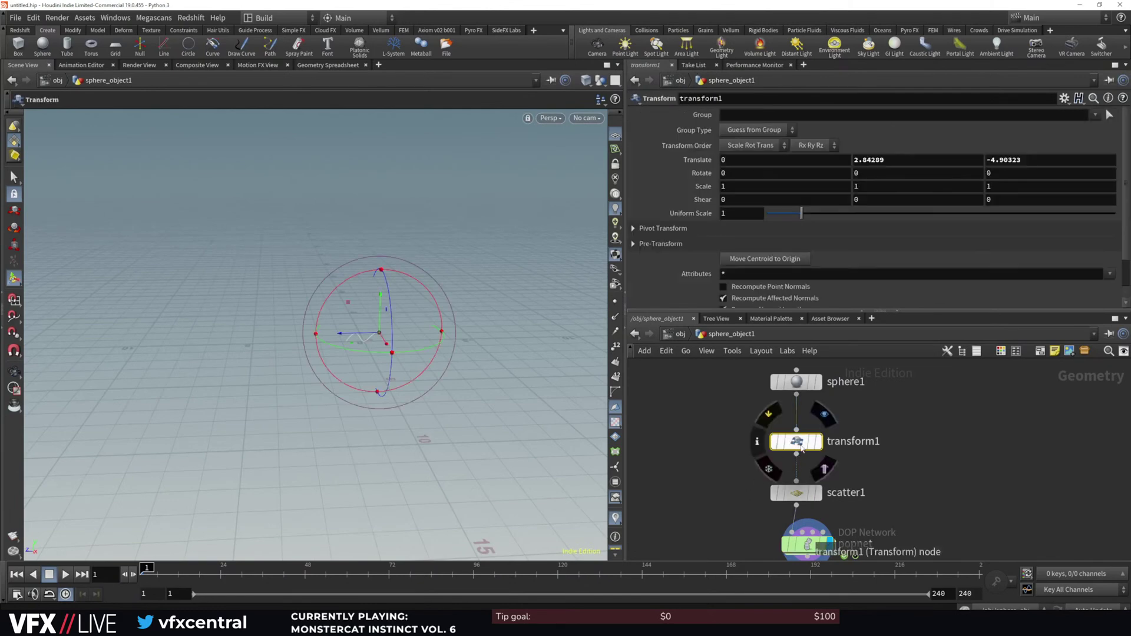
left_click_drag(800, 448, 684, 435)
left_click(795, 493)
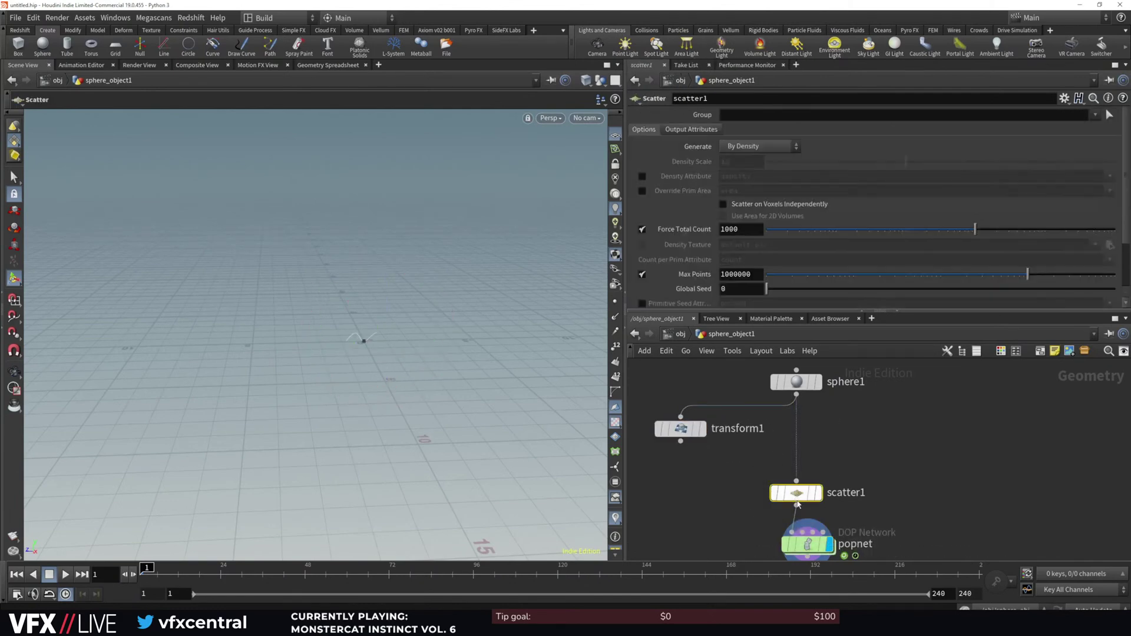
key("Delete")
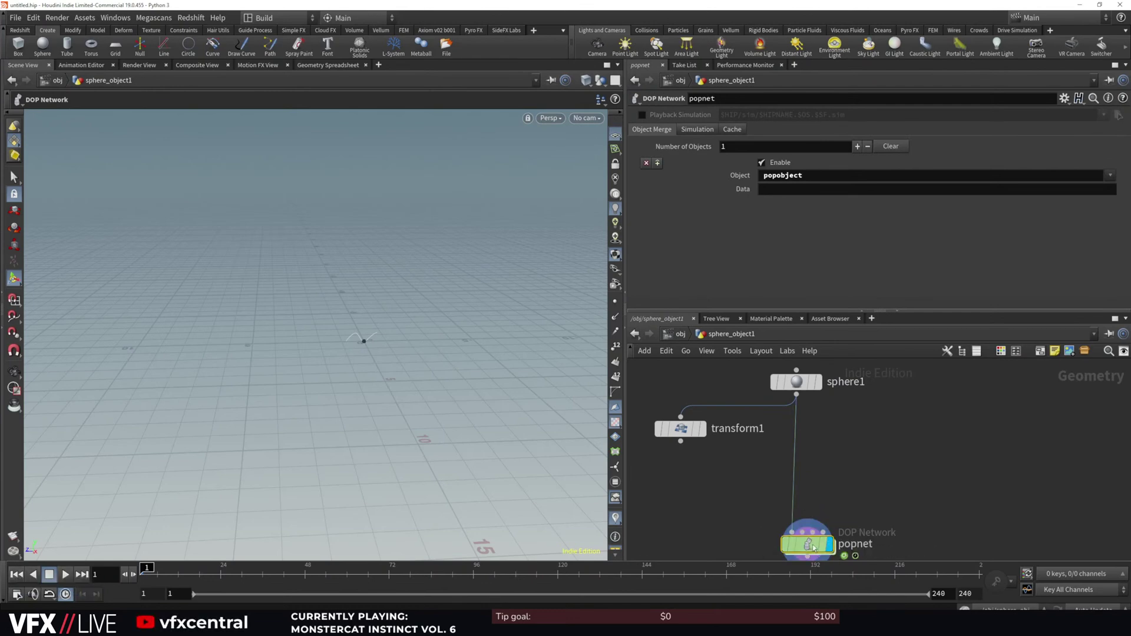
Enter the POP Network and play the simulation briefly to inspect the particles emitted from the sphere
middle_click_drag(768, 523, 765, 469)
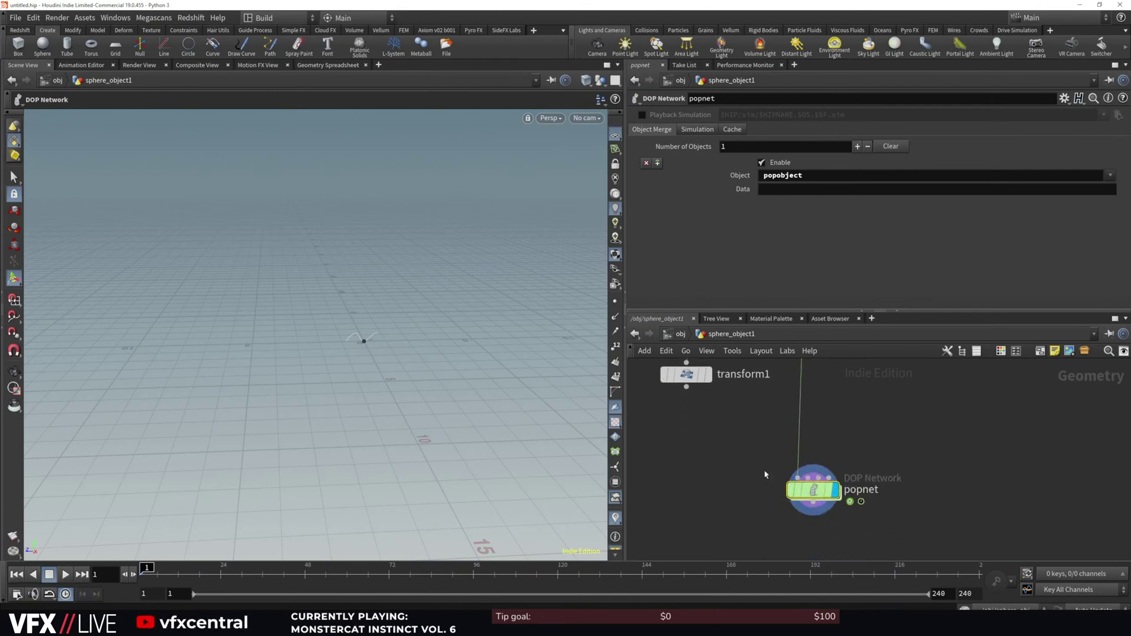
double_click(808, 480)
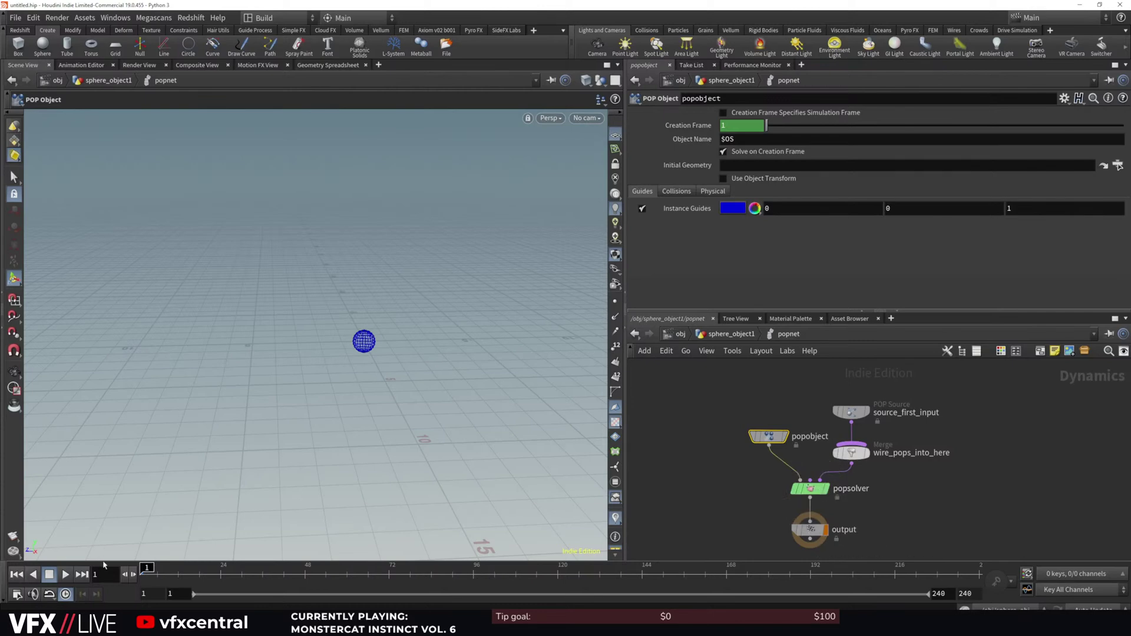
left_click(66, 577)
left_click(52, 576)
right_click_drag(363, 347, 374, 383, "alt")
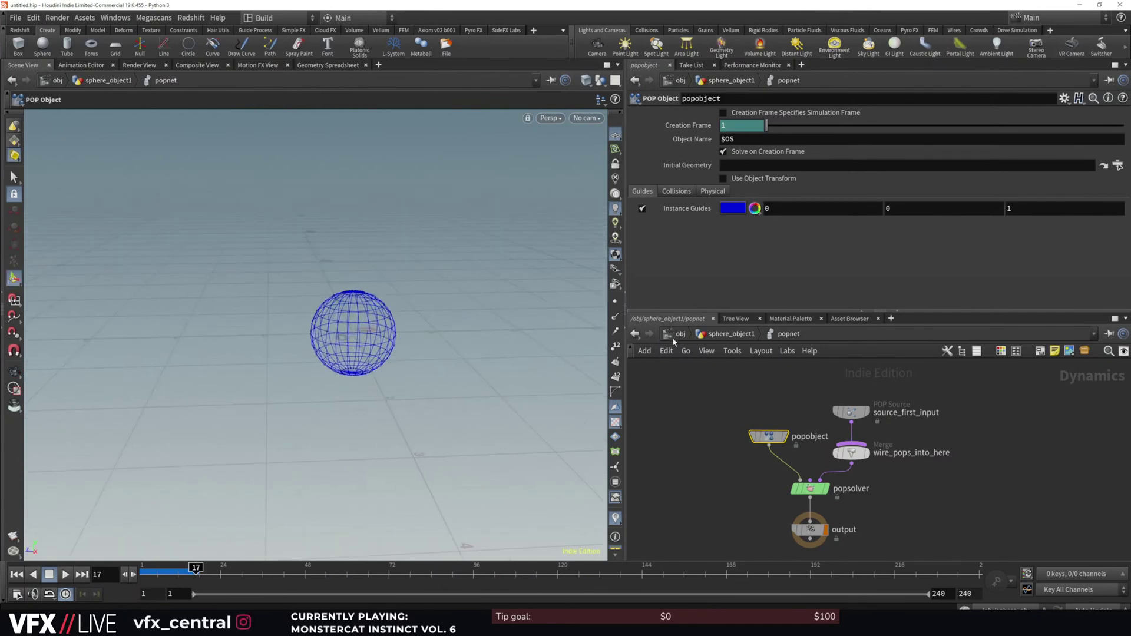
Set the emission type of source_first_input to Points and replay the simulation from the first frame
left_click(852, 414)
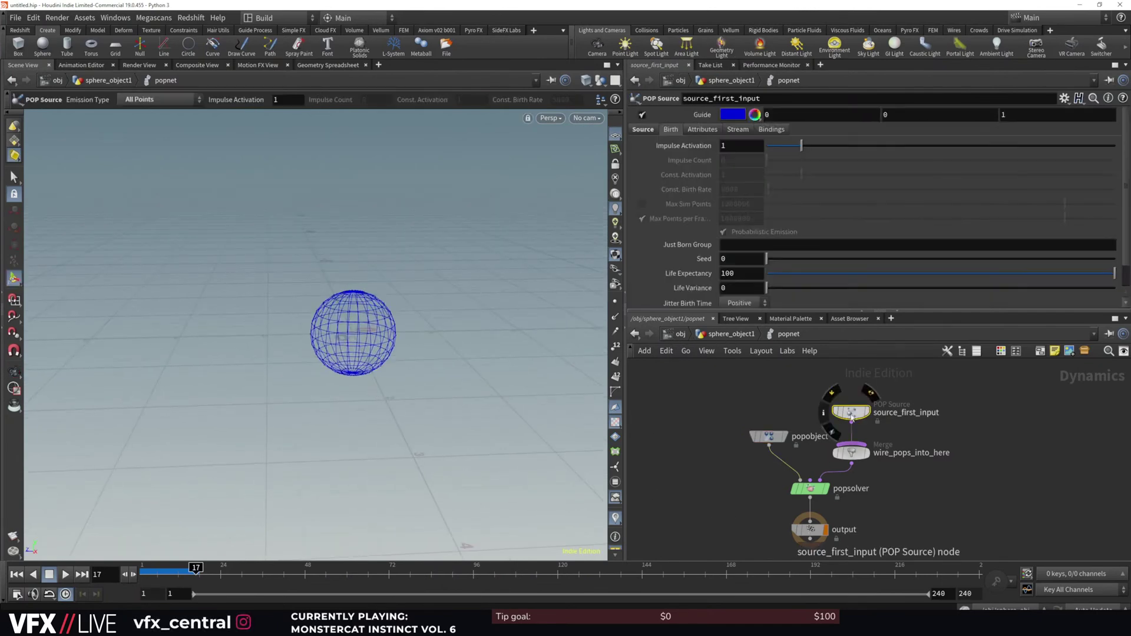
left_click(645, 131)
left_click(778, 147)
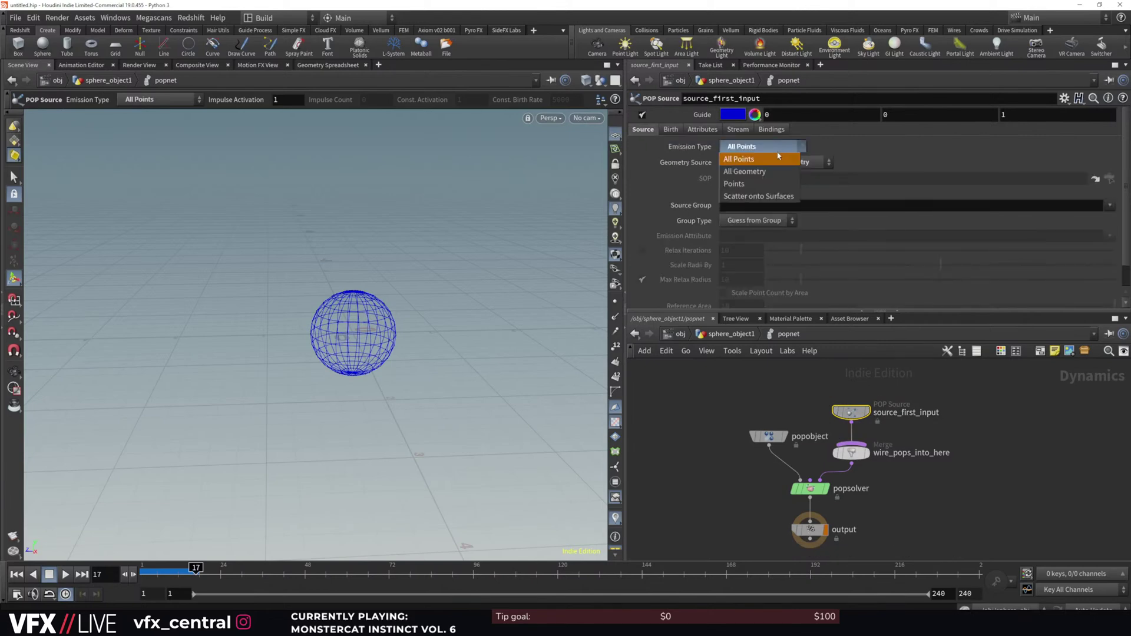
left_click(735, 184)
left_click(681, 458)
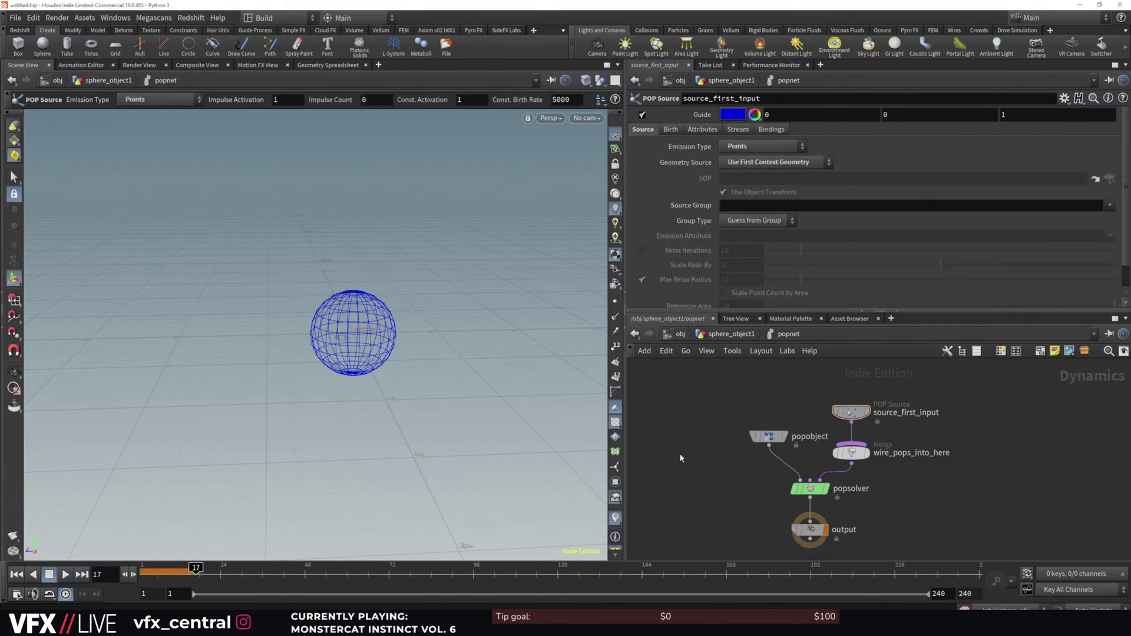
left_click(18, 577)
left_click(63, 578)
left_click(48, 578)
right_click_drag(376, 327, 365, 413, "alt")
key("Return")
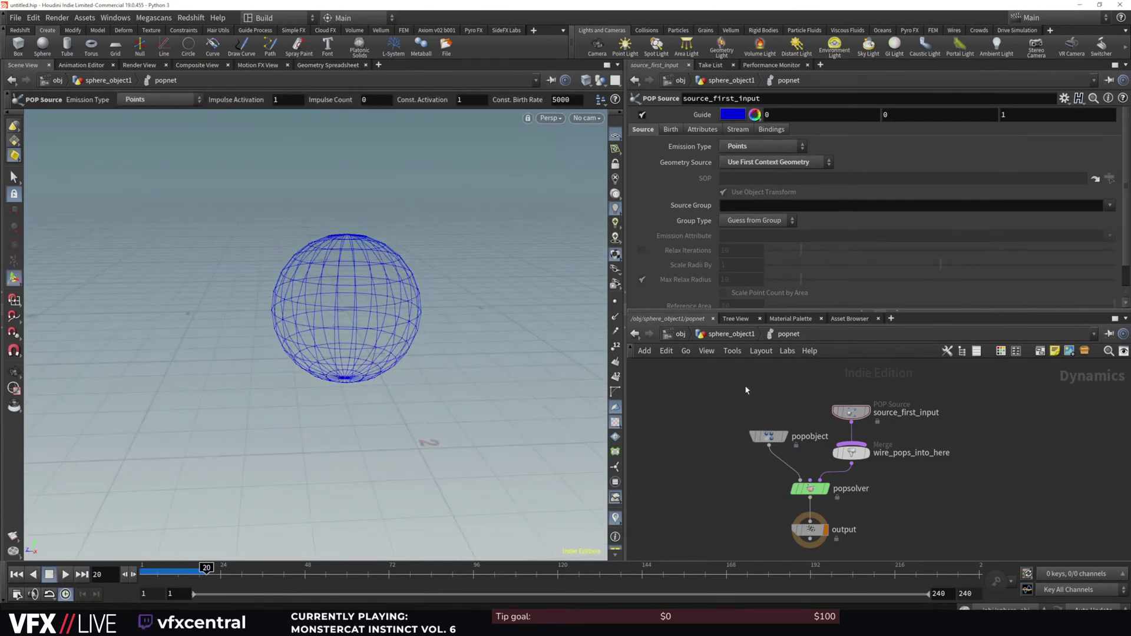
Set the emission type of source_first_input to Scatter onto Surfaces and replay the simulation from the first frame
left_click(762, 147)
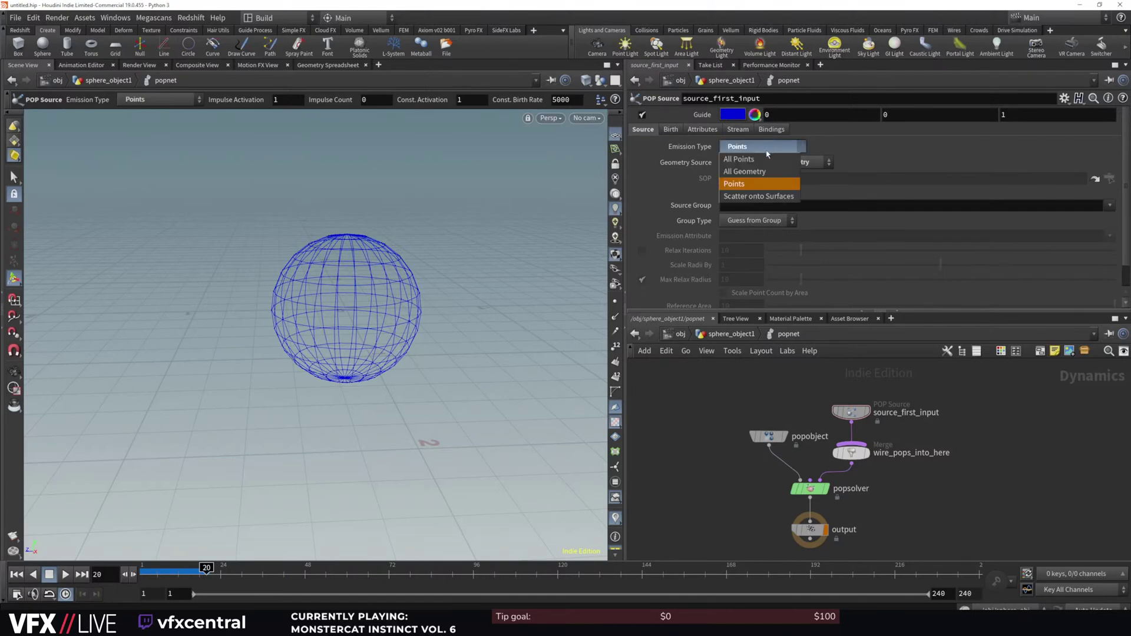
left_click(766, 197)
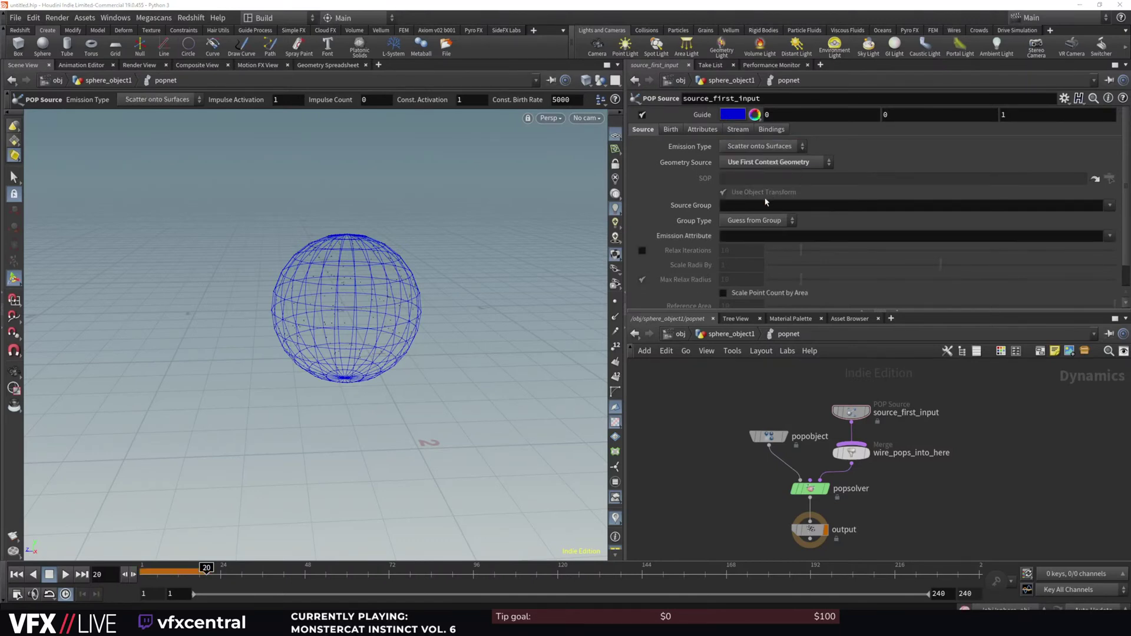
left_click(16, 575)
left_click(65, 574)
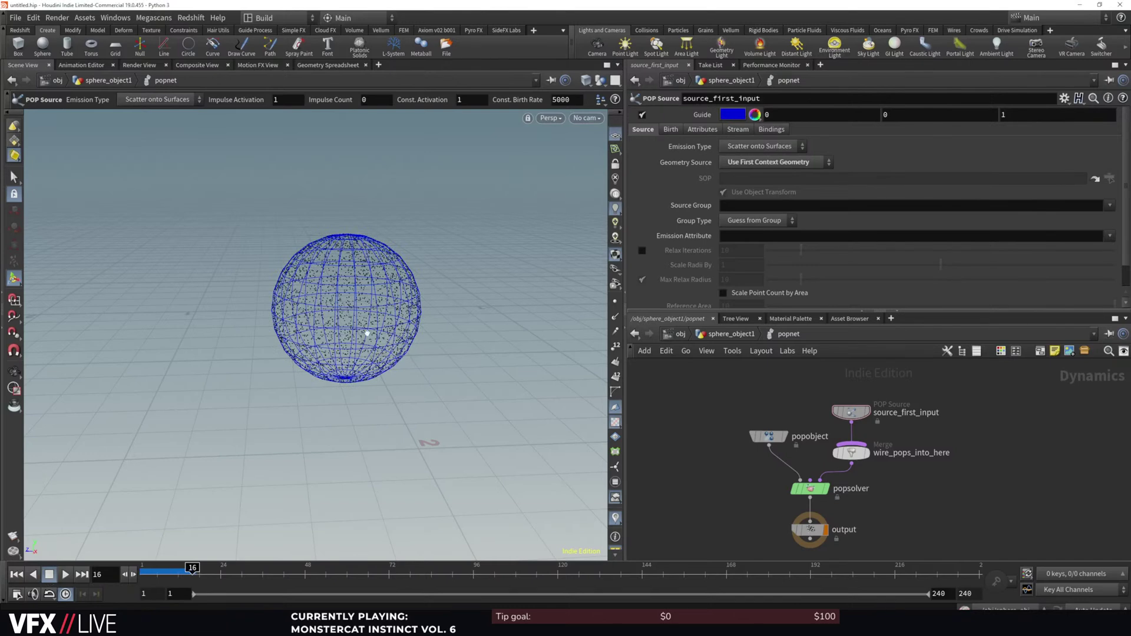
right_click_drag(321, 368, 326, 405)
Go up to the object level and look inside curve_object1, then return to the object level
left_click(681, 334)
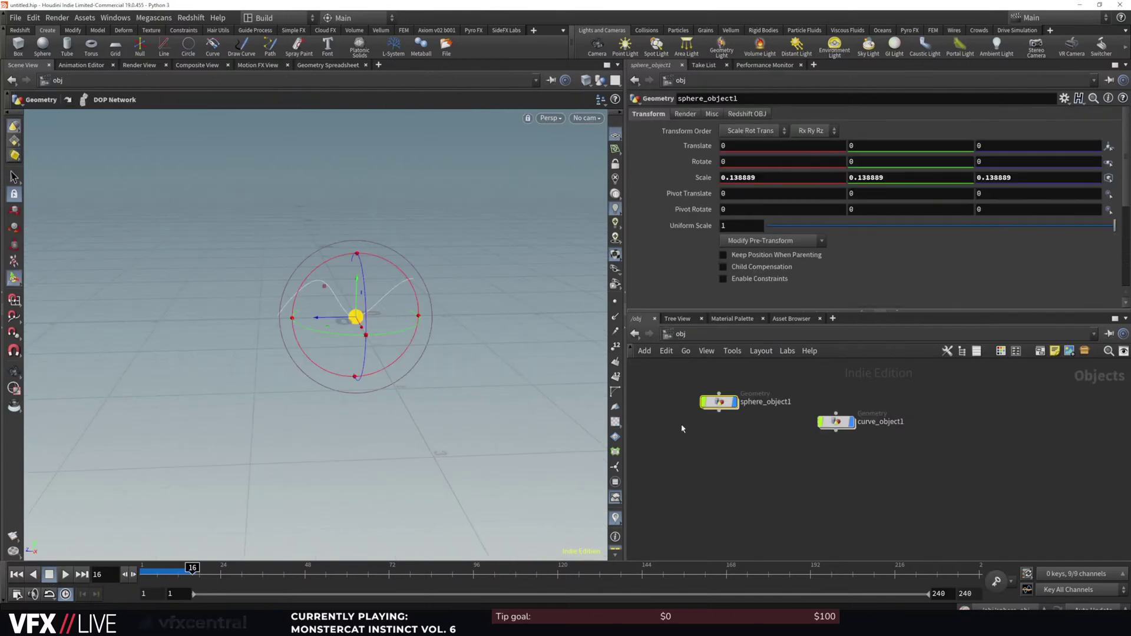
left_click_drag(406, 295, 442, 261)
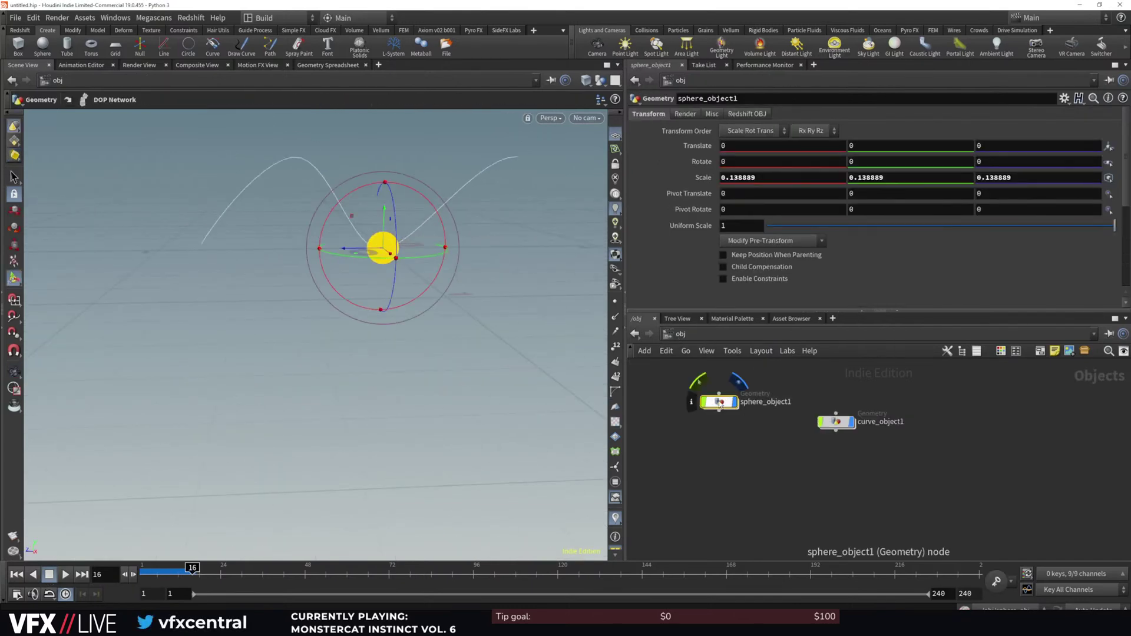
double_click(836, 422)
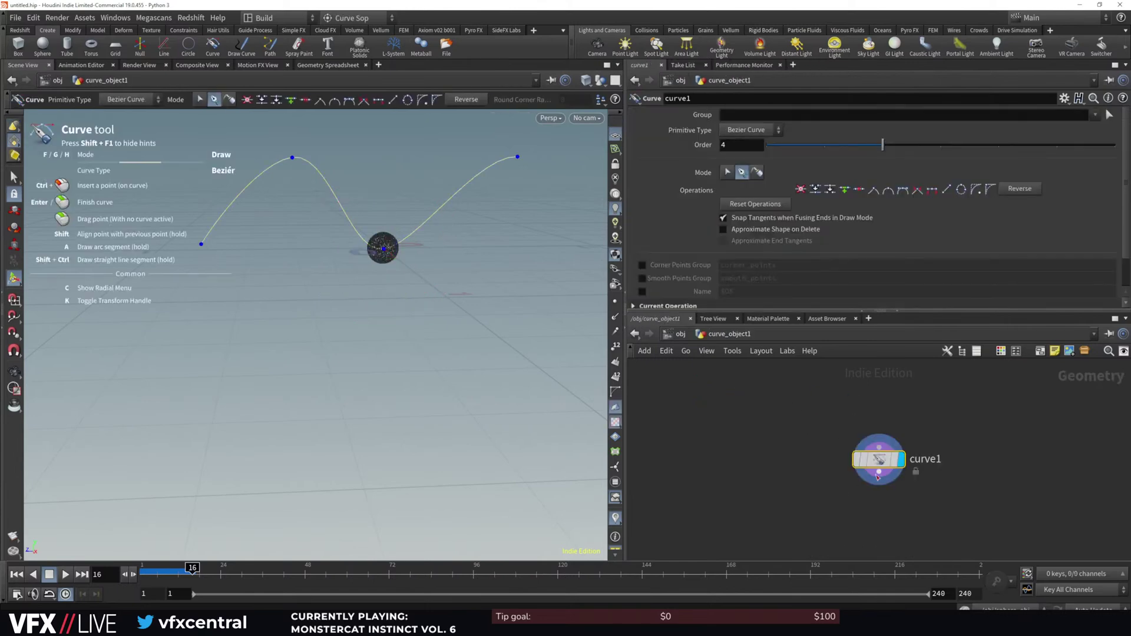
left_click(675, 334)
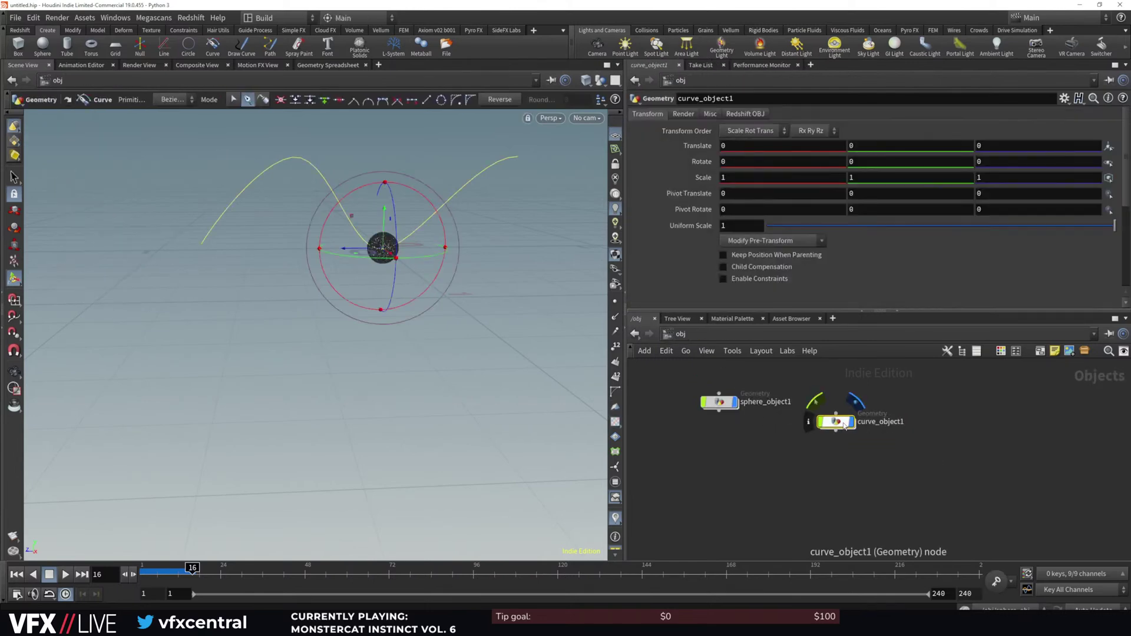
Inside sphere_object1, wire transform1 into the POP Network's first input and replay the simulation from the first frame
double_click(718, 402)
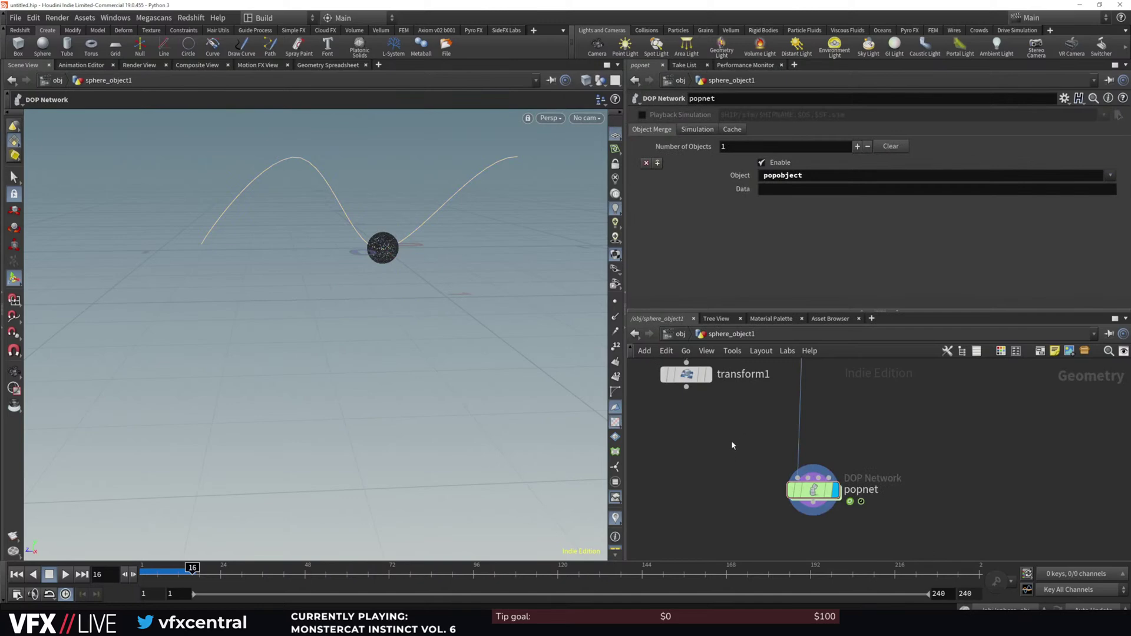
middle_click_drag(763, 412, 746, 463)
left_click_drag(669, 438, 795, 533)
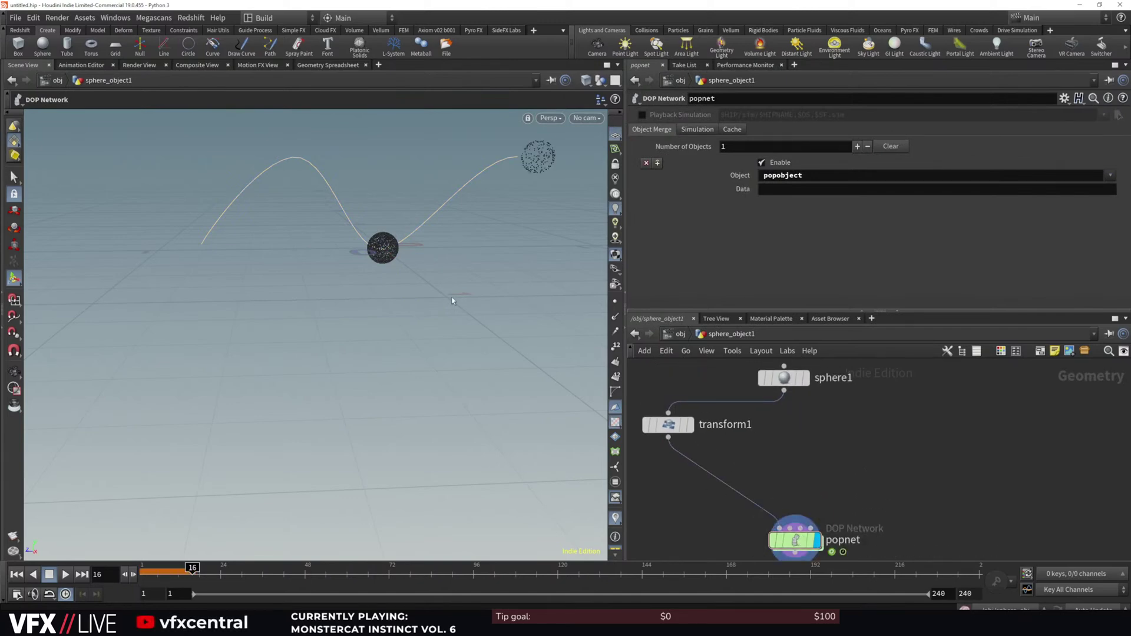
left_click(16, 576)
left_click(66, 575)
left_click(49, 575)
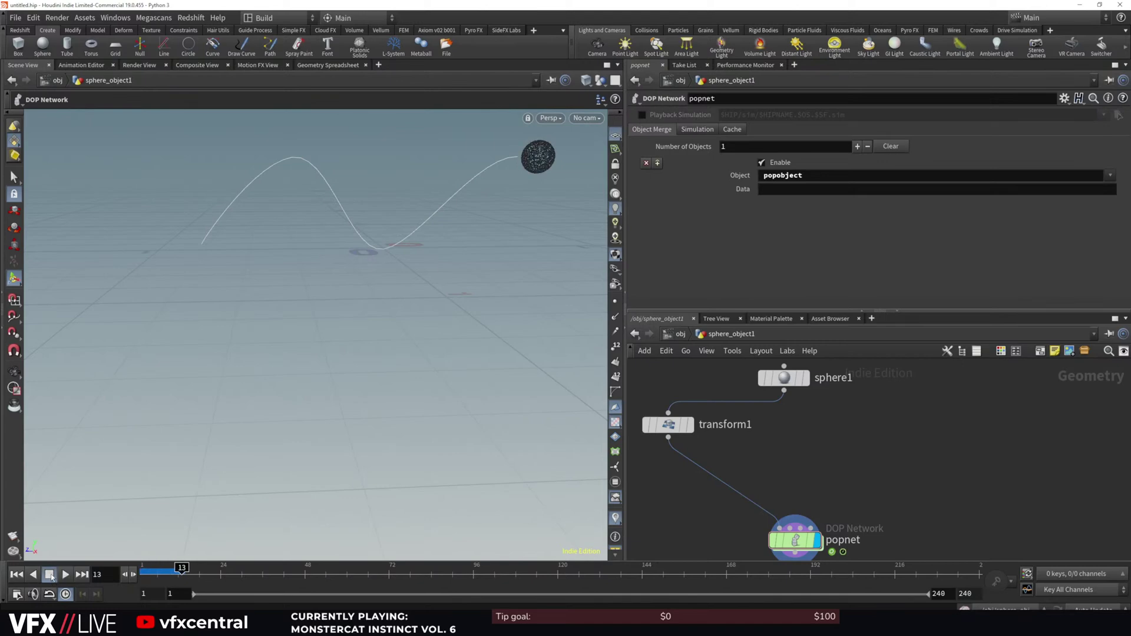
Enter the POP Network and move source_first_input upward to make room above the wire_pops_into_here merge
double_click(797, 542)
left_click_drag(440, 387, 520, 308, "alt")
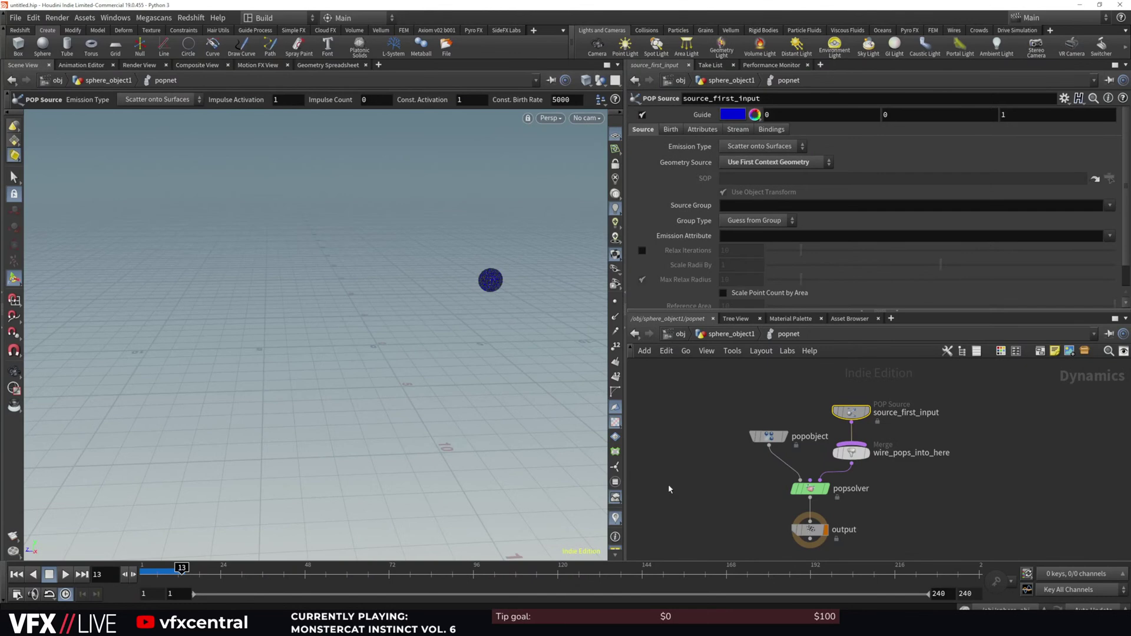
left_click_drag(851, 404, 850, 370)
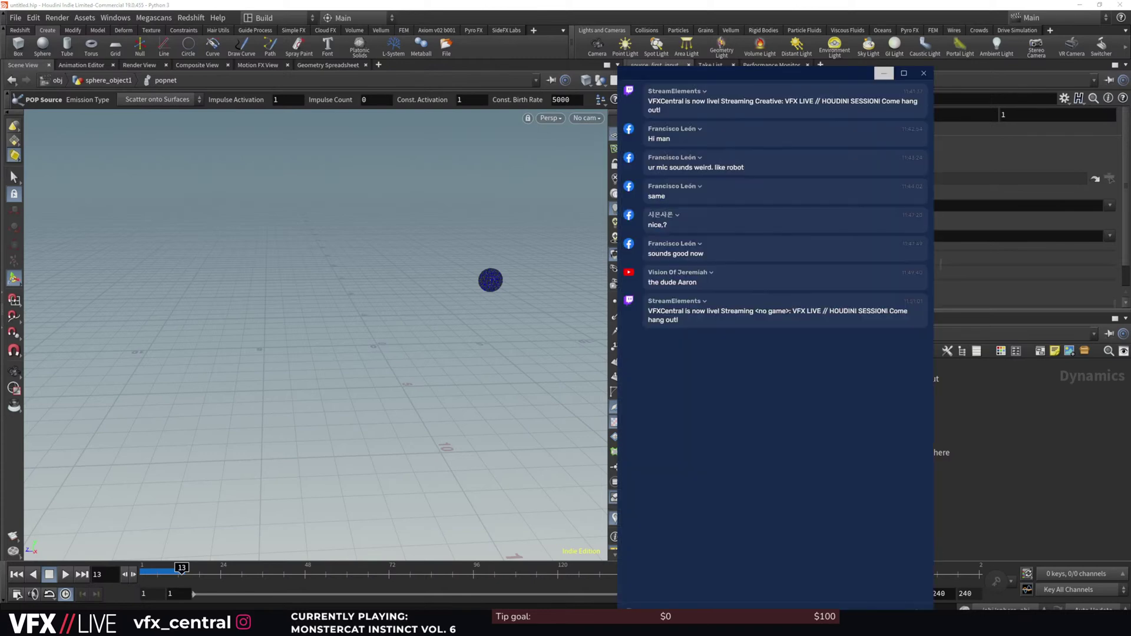
left_click_drag(828, 75, 539, 57)
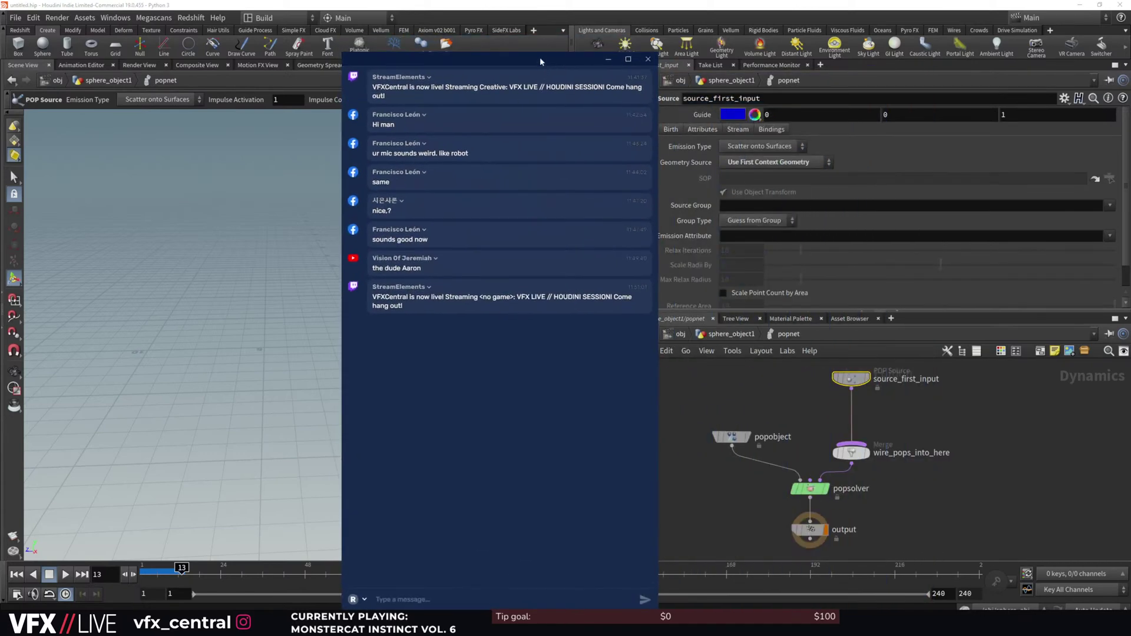
key("alt+Tab")
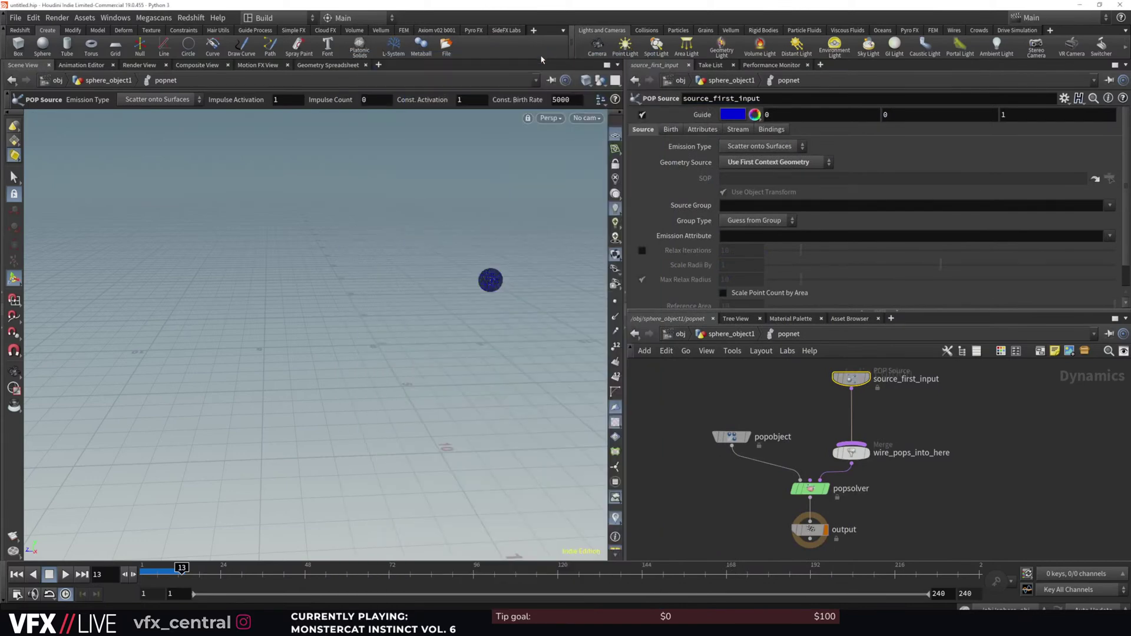
Add a POP Curve Force node on the wire between source_first_input and the wire_pops_into_here merge
left_click(884, 404)
key("Tab")
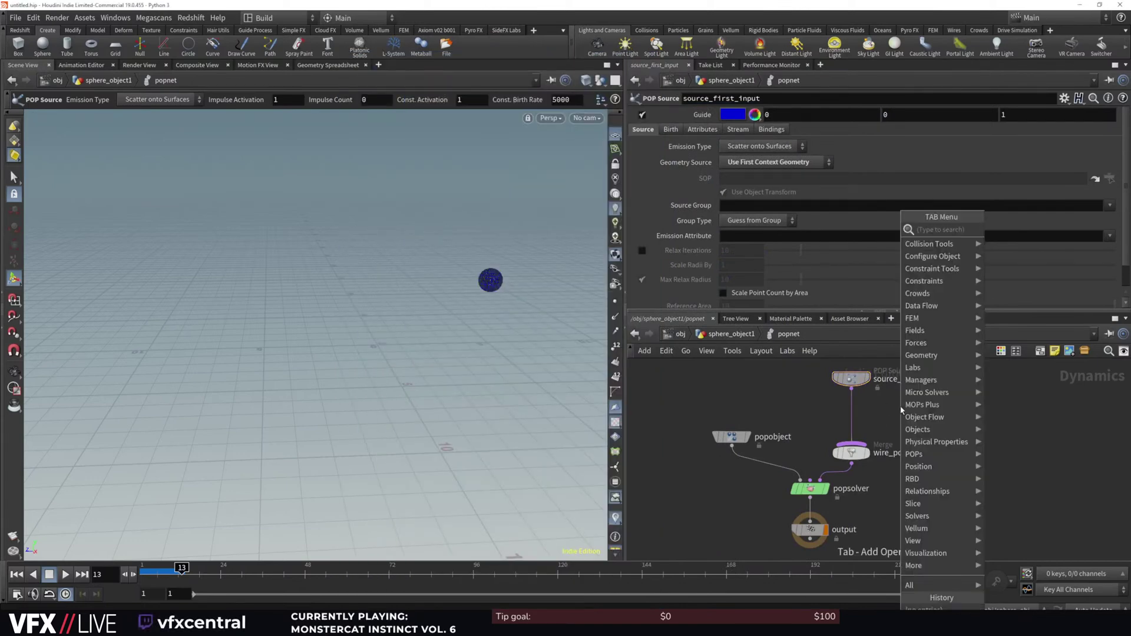
type("CUR")
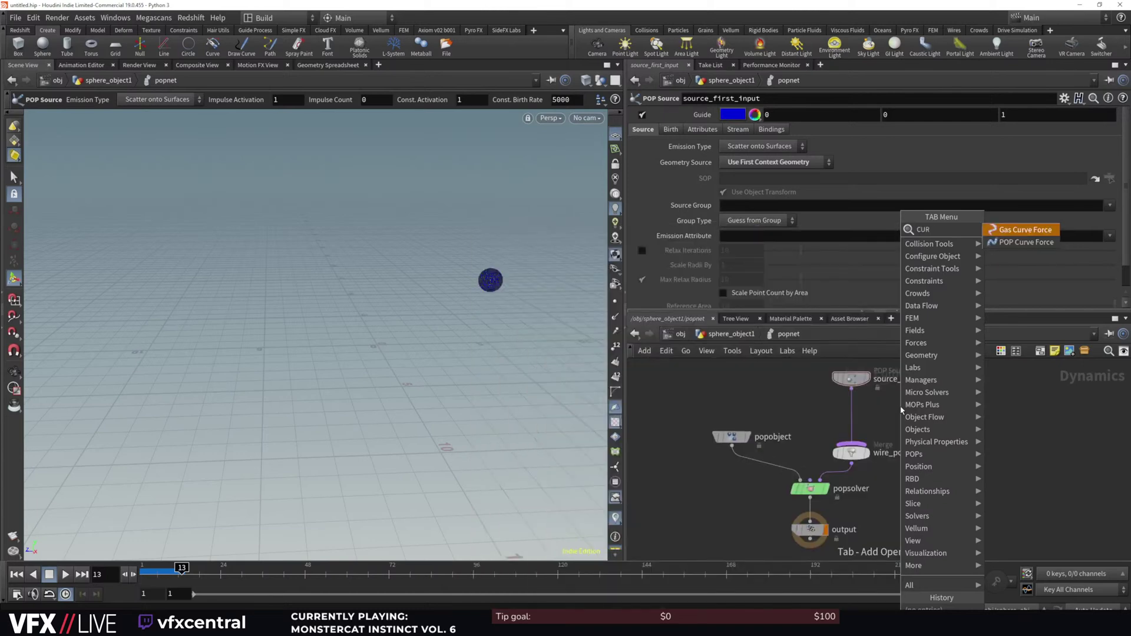
left_click(1026, 242)
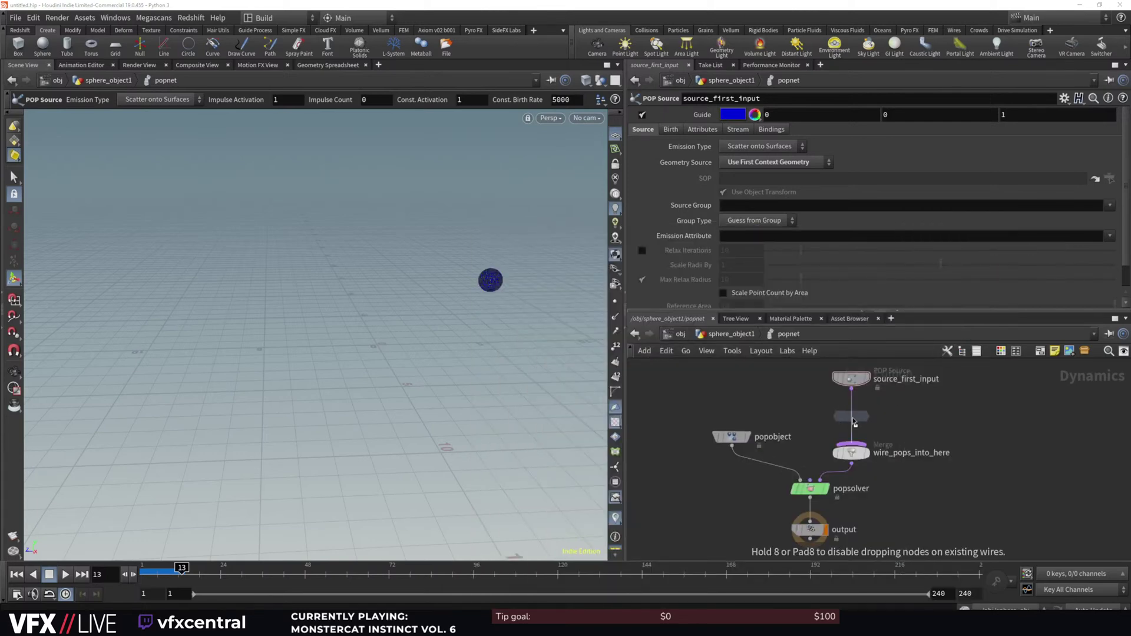
left_click(854, 419)
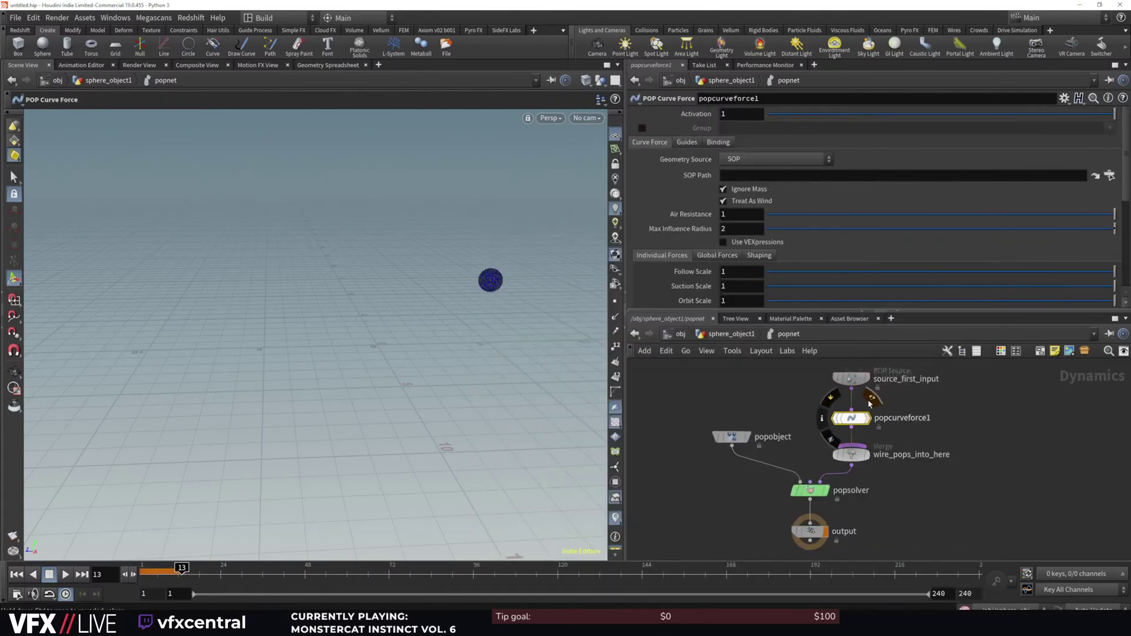
Set popcurveforce1's SOP Path to /obj/curve_object1 and check the force guides in the viewport
left_click(1111, 175)
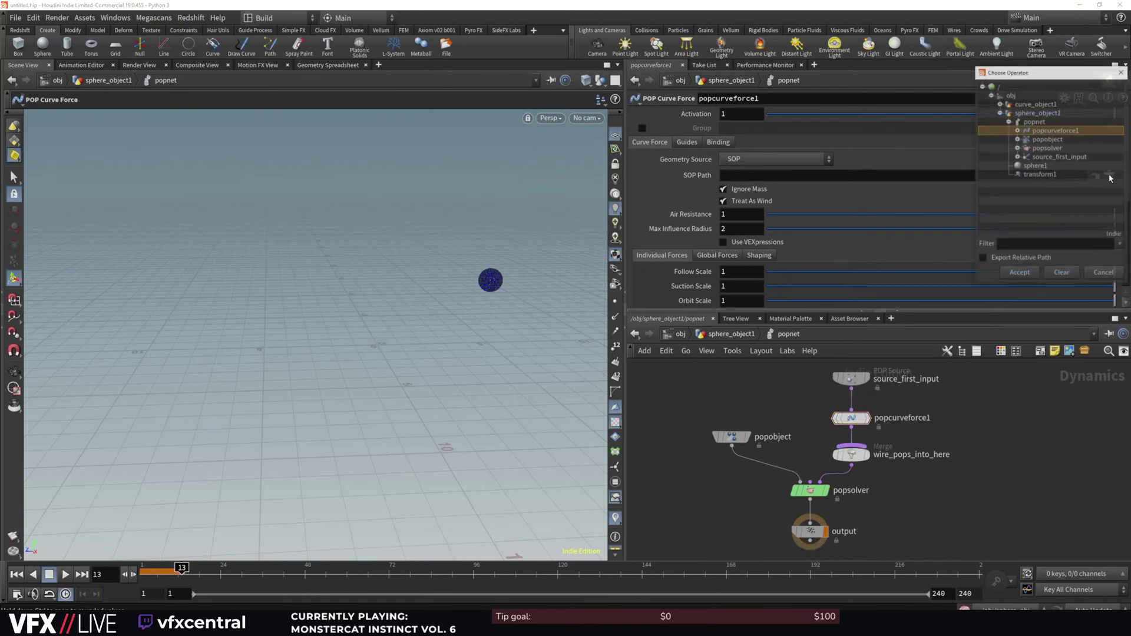
left_click(1036, 103)
left_click(1019, 274)
left_click_drag(413, 365, 401, 426)
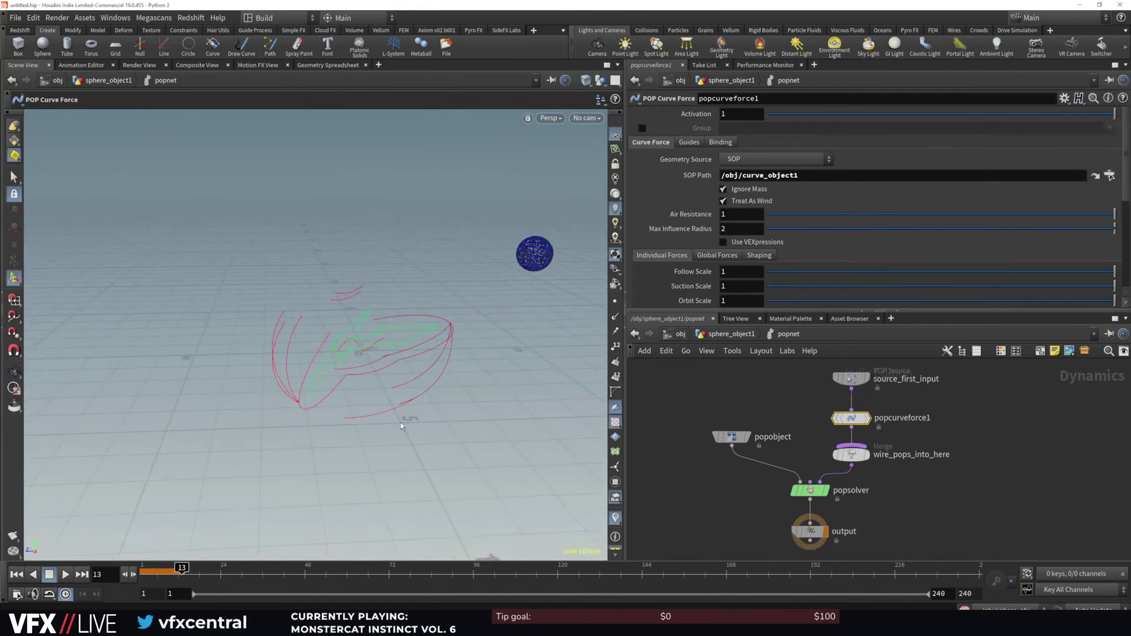
Try Show Curve Only for popcurveforce1's guides, returning to the full guide display
left_click(696, 143)
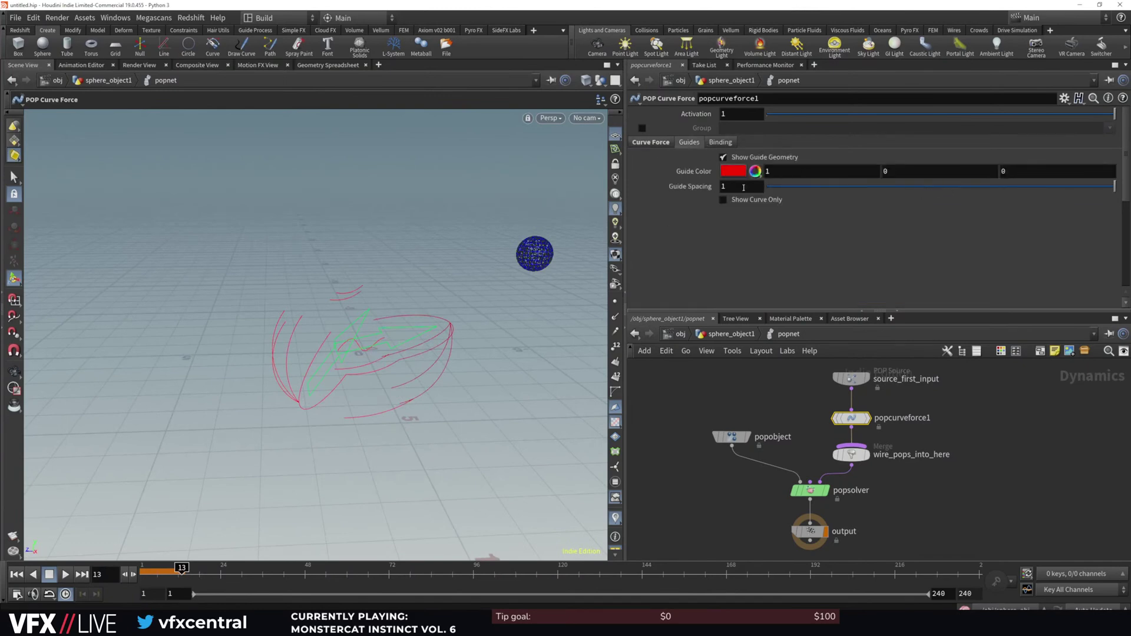
left_click(724, 199)
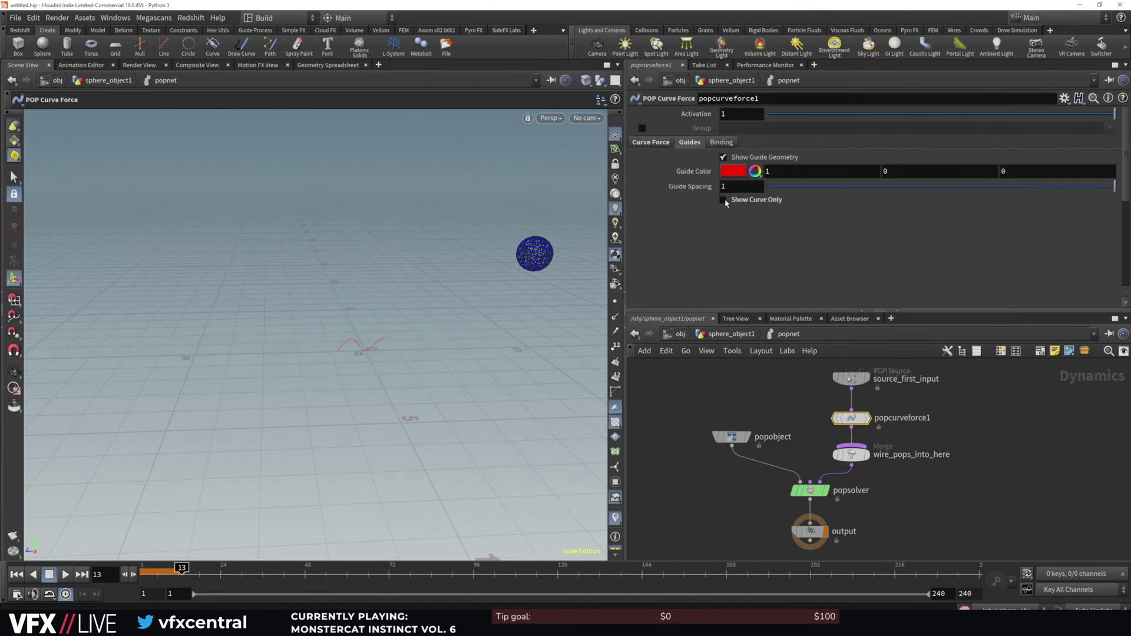
left_click_drag(544, 114, 423, 304)
key("Return")
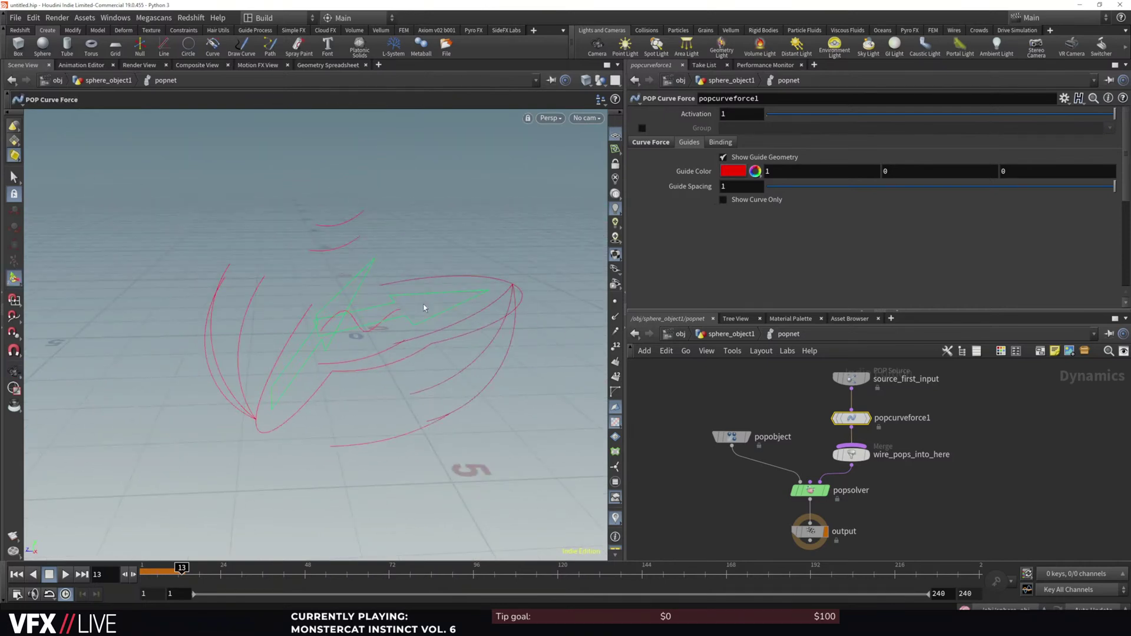
Return to popcurveforce1's curve force settings and play the simulation from the first frame, then rewind
left_click(649, 143)
right_click_drag(454, 321, 400, 372, "alt")
left_click(17, 578)
left_click(65, 574)
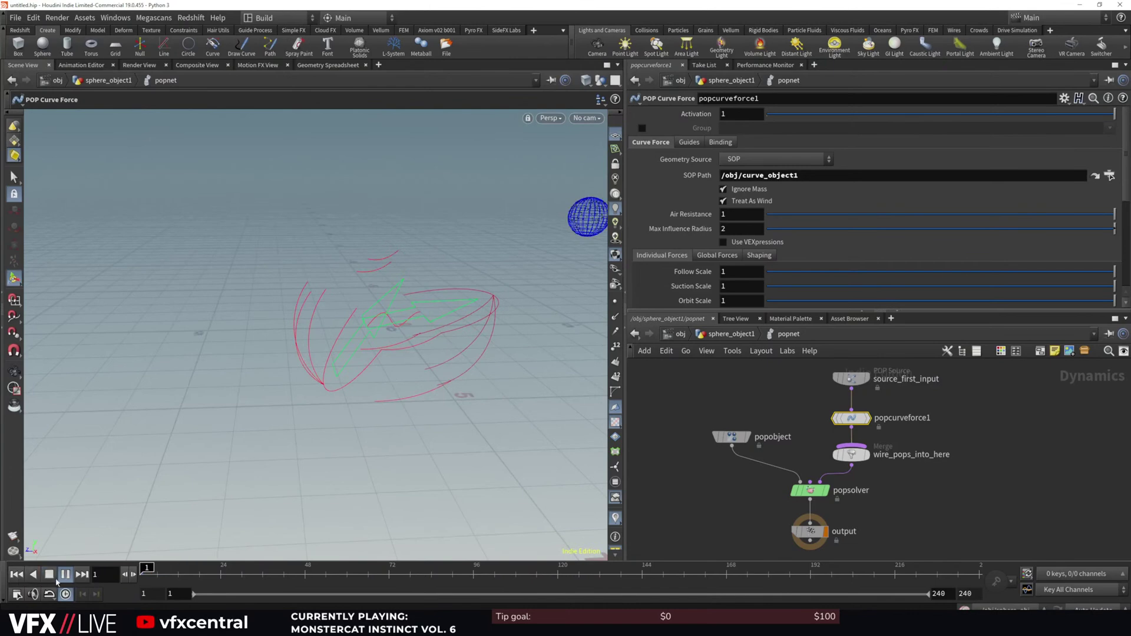
left_click(26, 575)
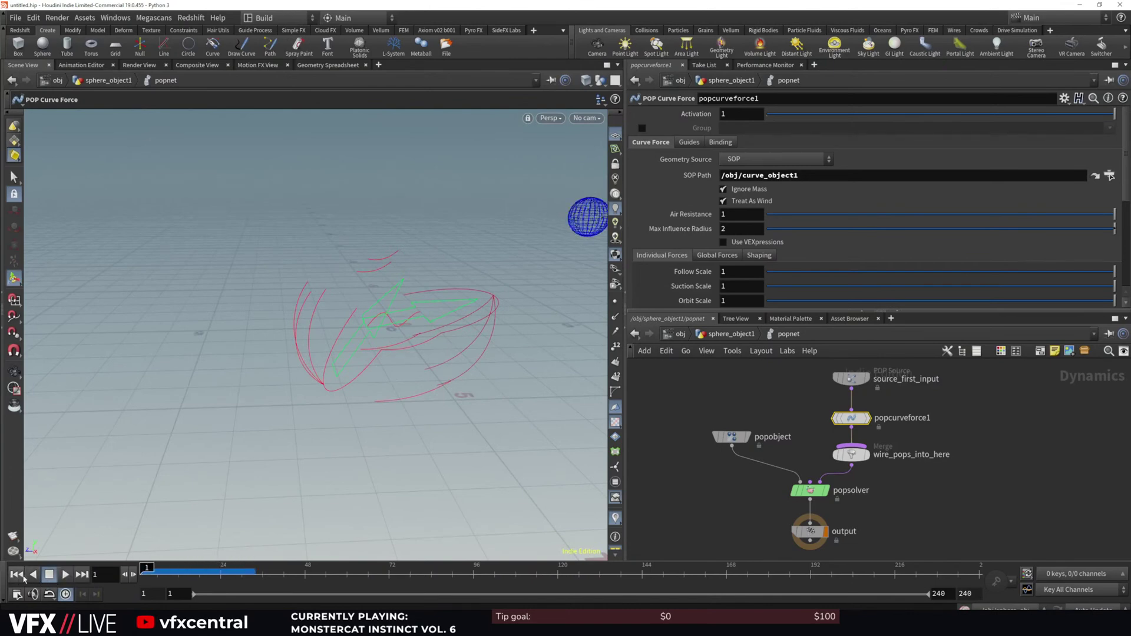
Enable Use Object Transform on popobject, then play the simulation and rewind it to the first frame
left_click(851, 377)
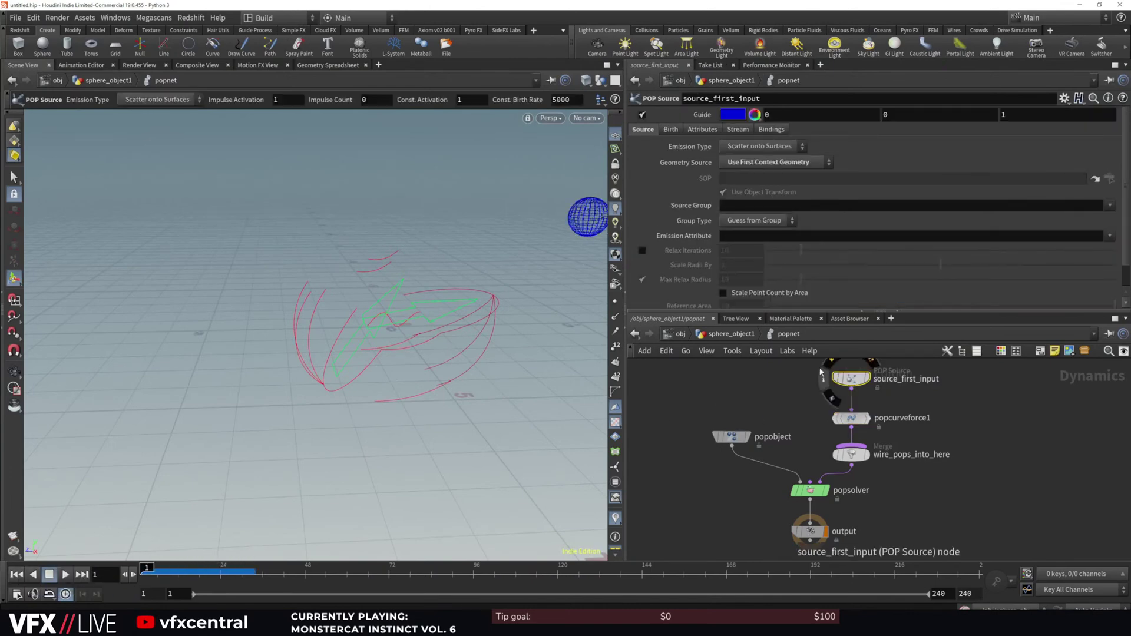
left_click(674, 132)
left_click(737, 439)
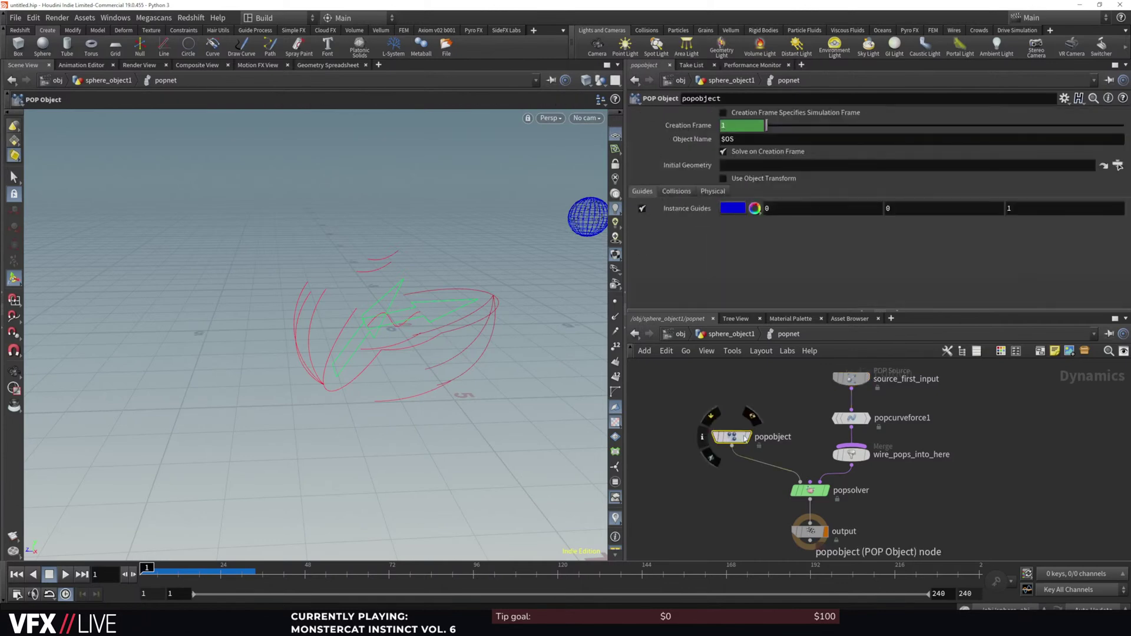
left_click(723, 179)
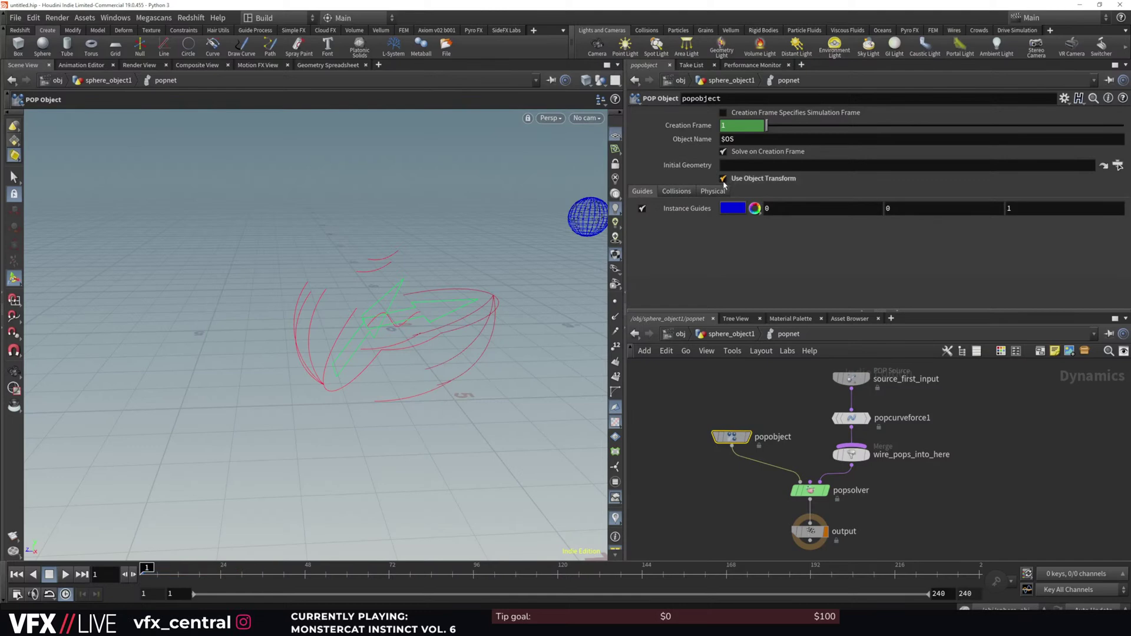
left_click(65, 577)
left_click(49, 577)
left_click(19, 575)
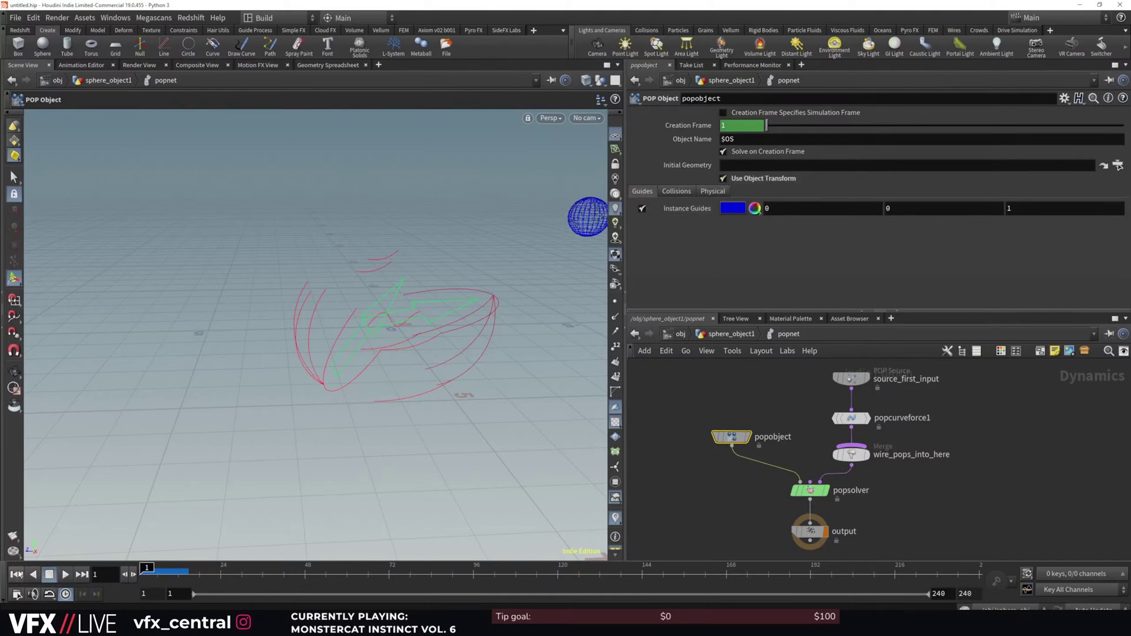
Examine popobject's guide settings and source_first_input's source, birth, attribute, stream and binding settings for the emitter's position
left_click(661, 191)
left_click(647, 191)
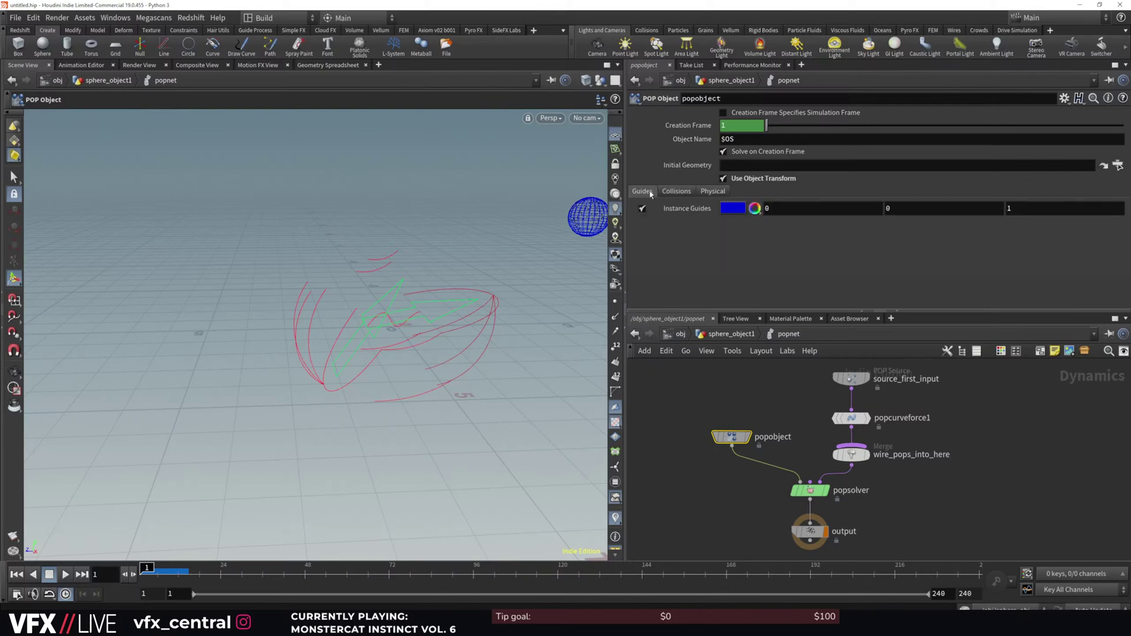
left_click(851, 378)
left_click(644, 130)
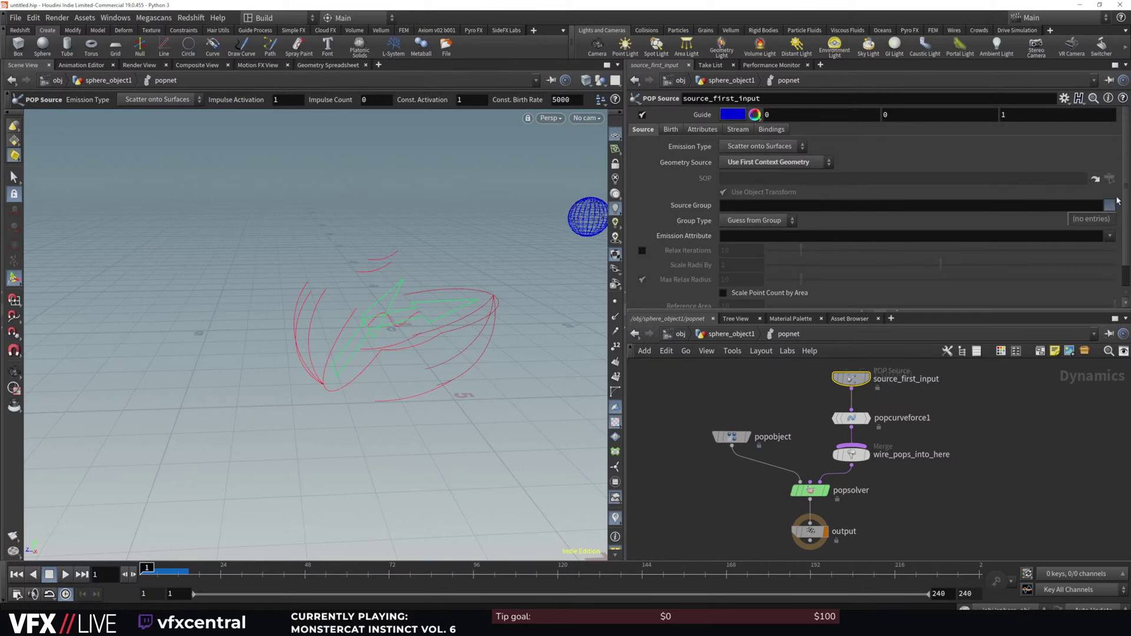
scroll(1123, 272, "down", 2)
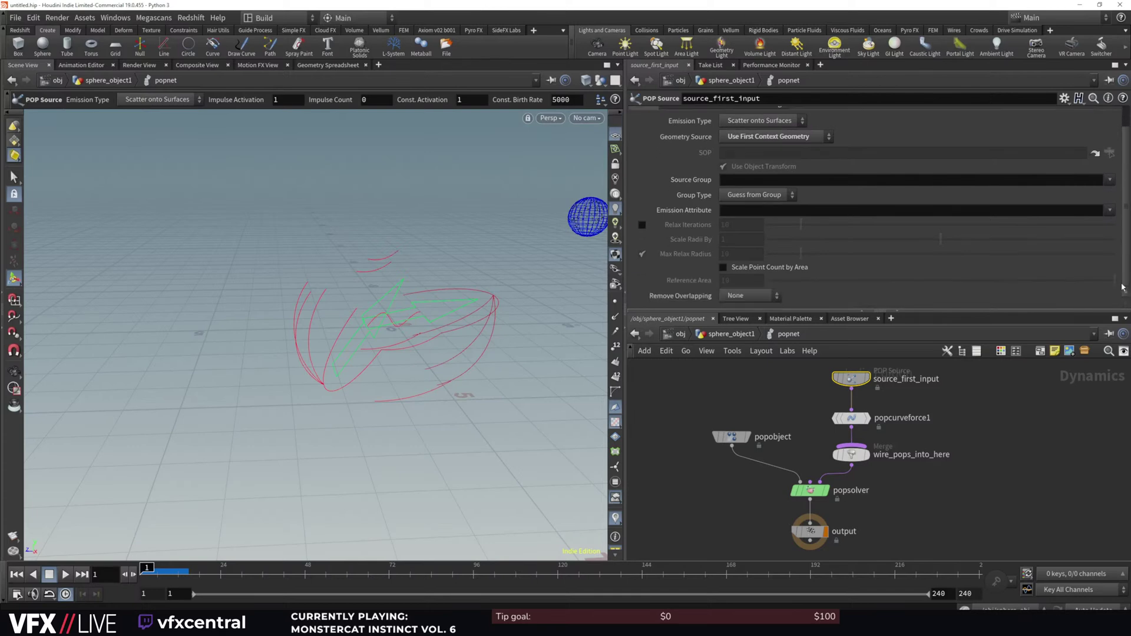
scroll(1125, 277, "up", 2)
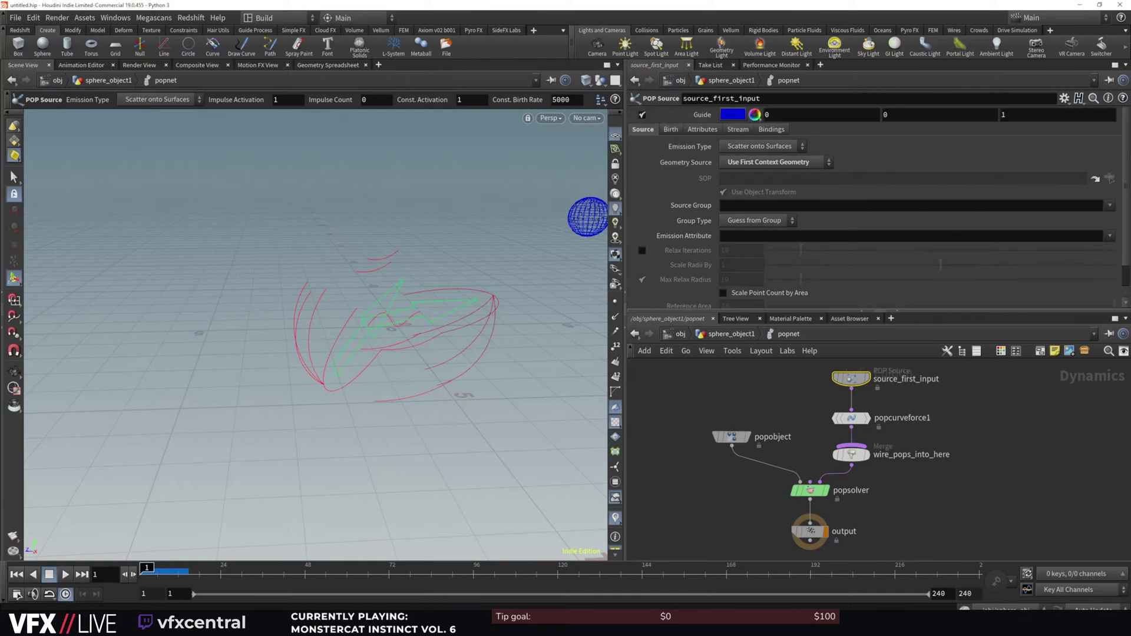
left_click(674, 131)
left_click(703, 129)
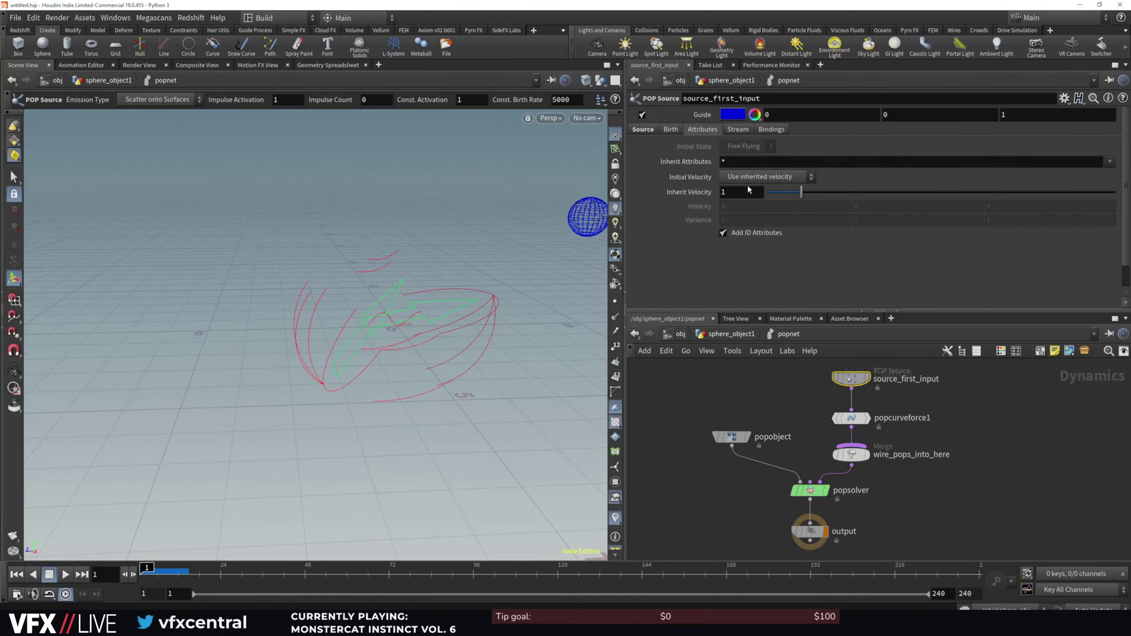
left_click(752, 178)
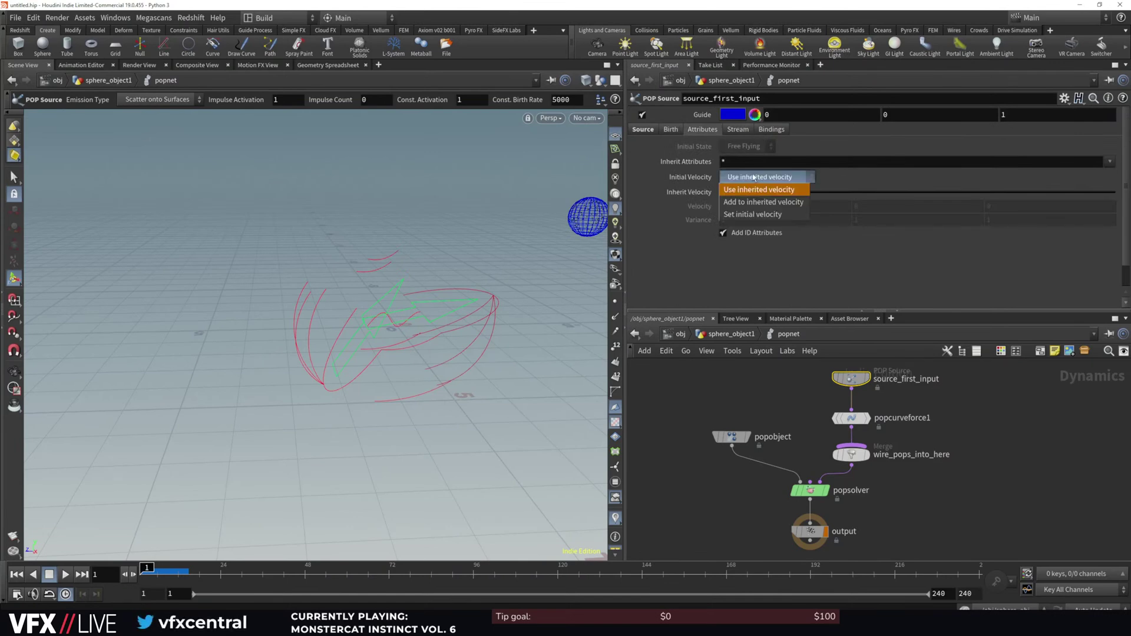
left_click(760, 130)
left_click(744, 131)
left_click(772, 131)
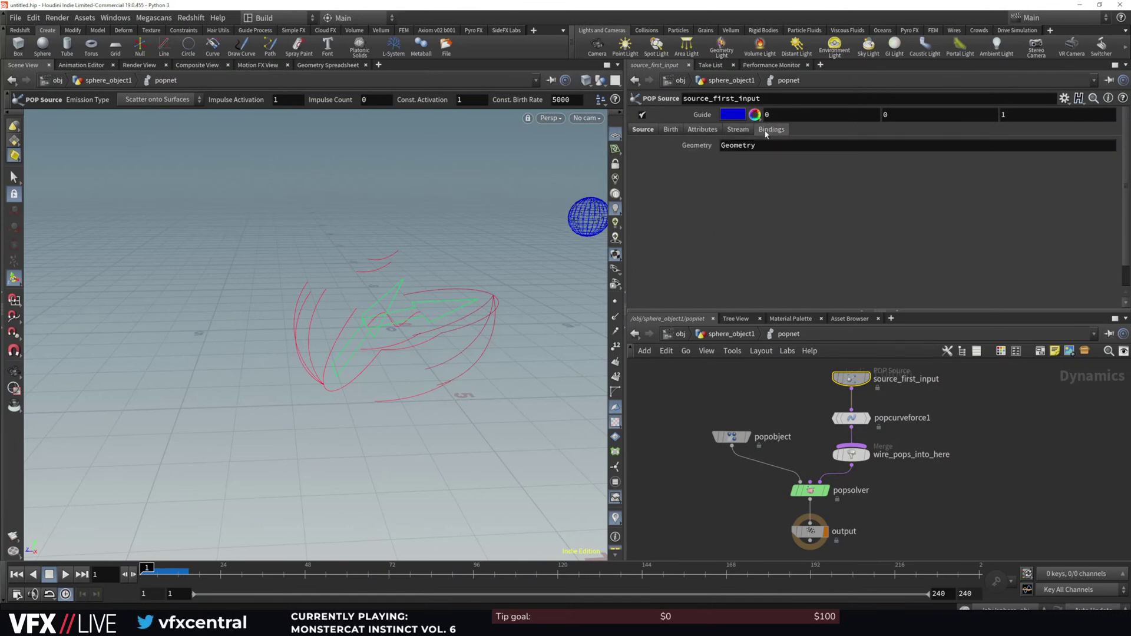
left_click(650, 132)
Wire sphere1 directly into the POP Network's first input and move the sphere object toward the curve's end at object level
left_click(733, 334)
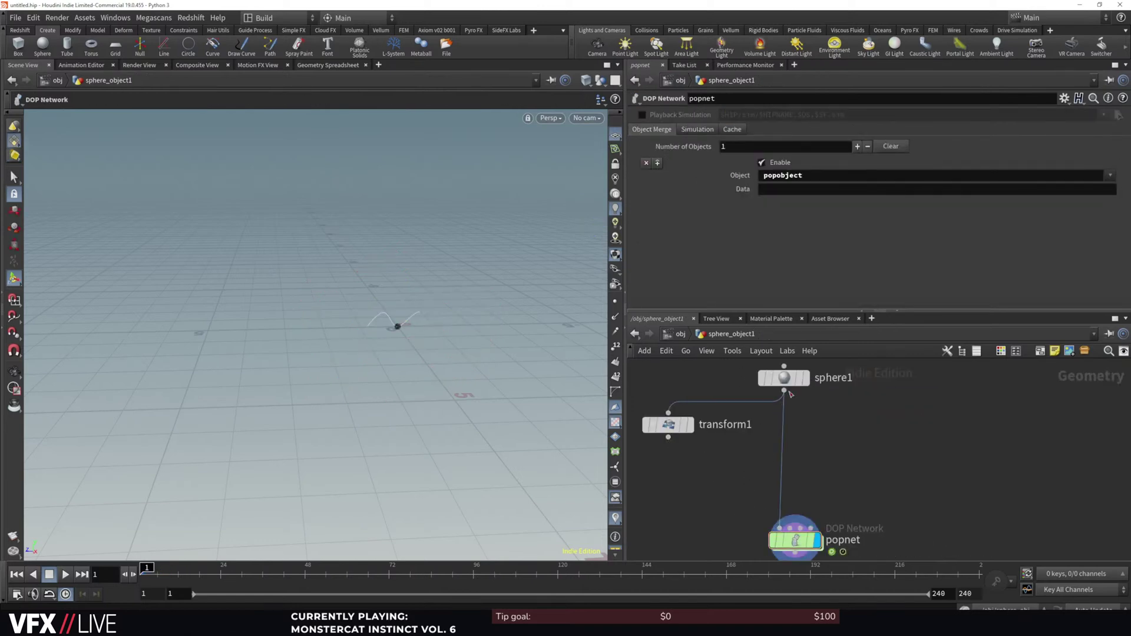
left_click(677, 334)
left_click_drag(366, 296, 397, 288)
double_click(730, 409)
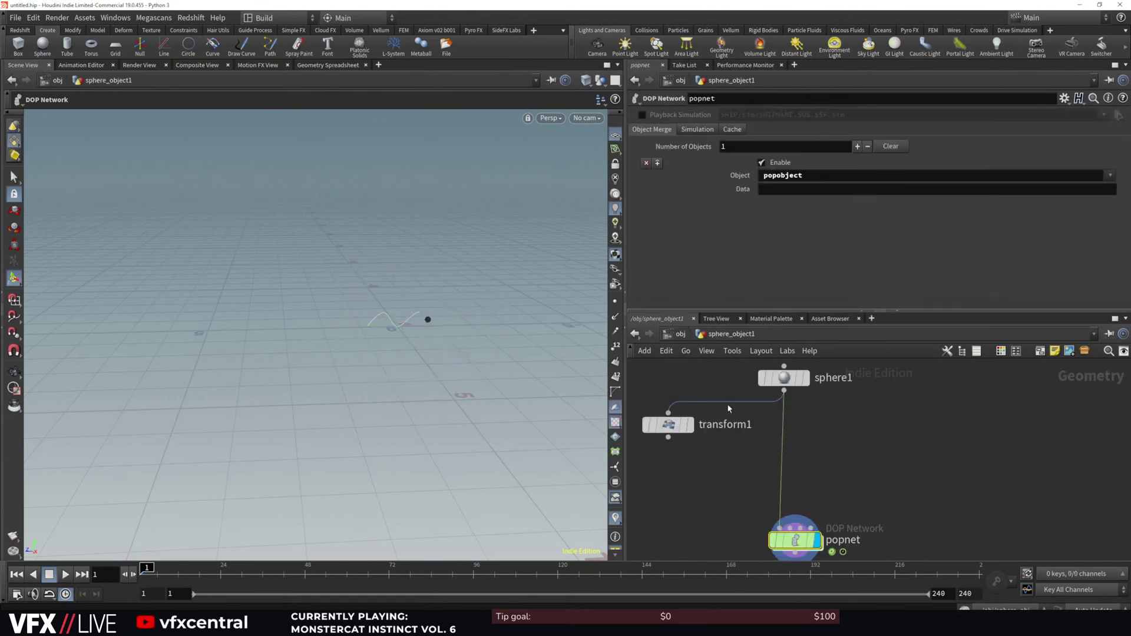
Re-enter the POP Network, review popcurveforce1's force settings and play the simulation around the curve
double_click(795, 537)
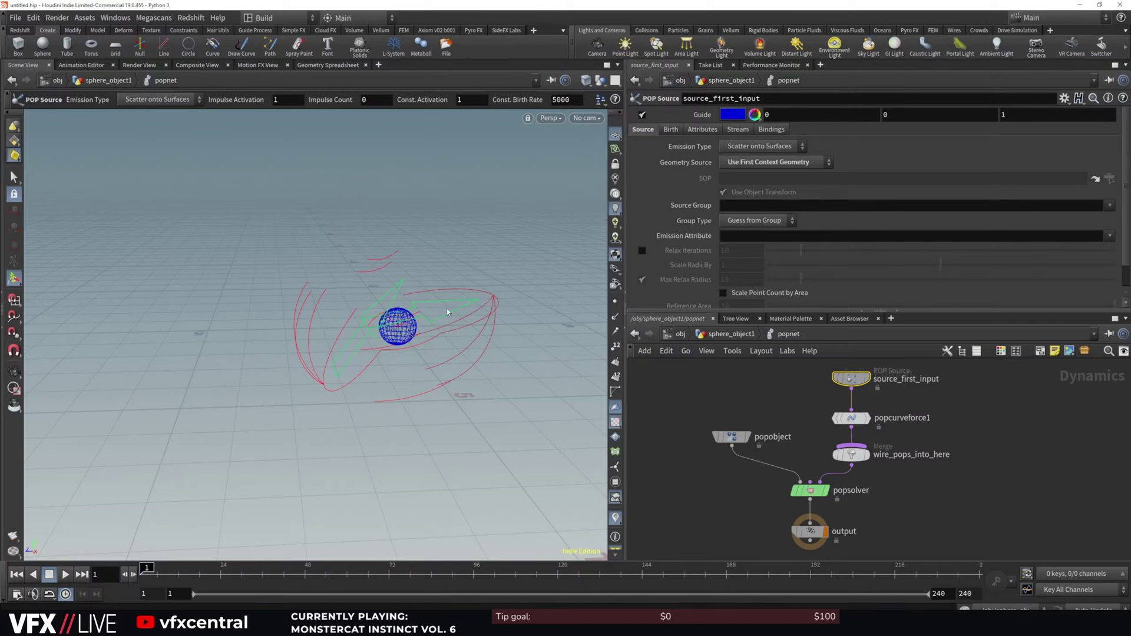
right_click_drag(418, 346, 472, 320, "alt")
right_click_drag(412, 341, 448, 323, "alt")
left_click(852, 418)
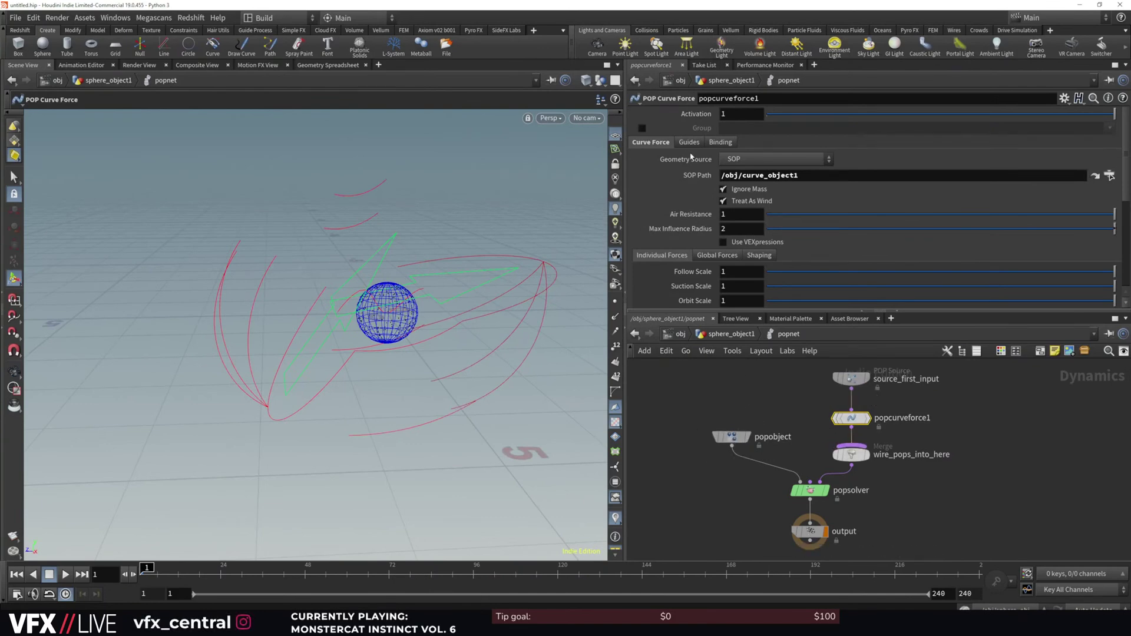
scroll(724, 265, "down", 5)
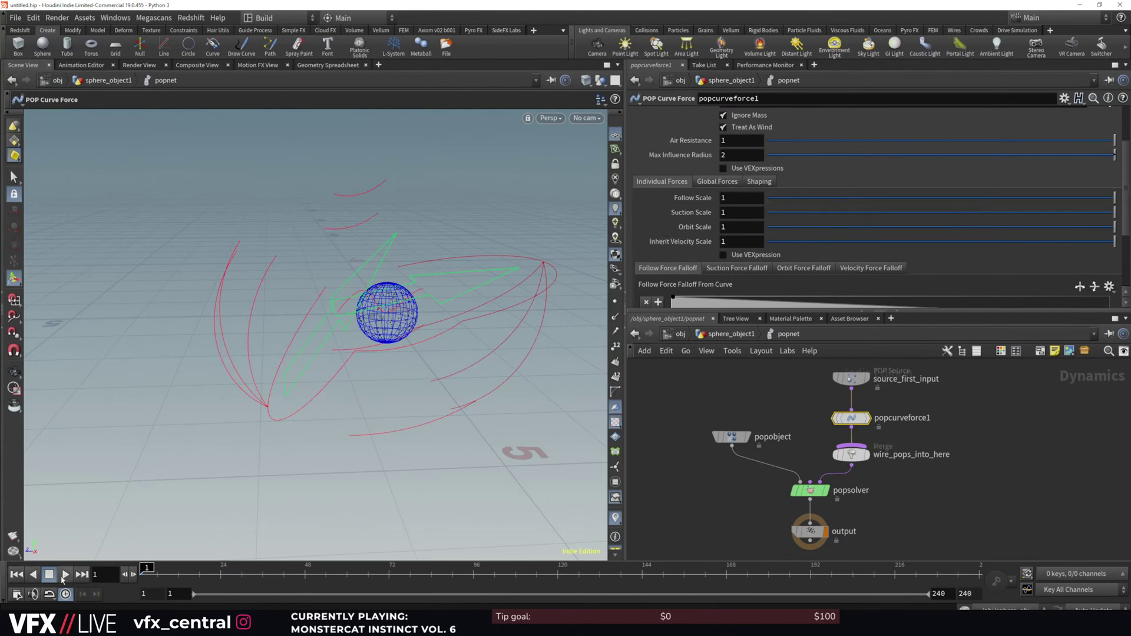
left_click(63, 577)
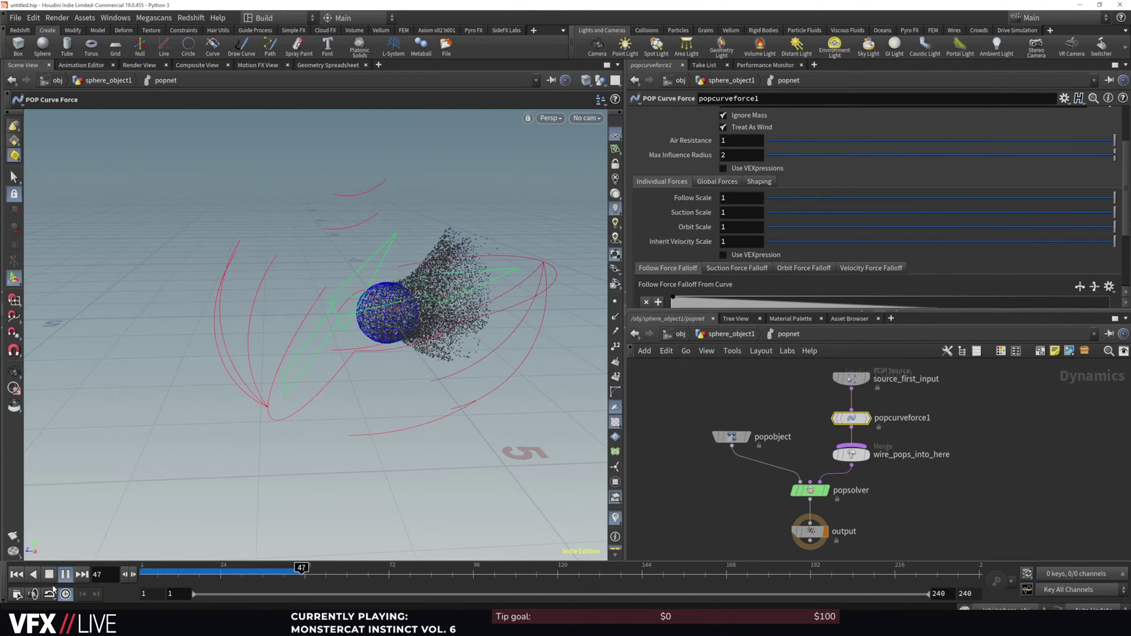
left_click(48, 576)
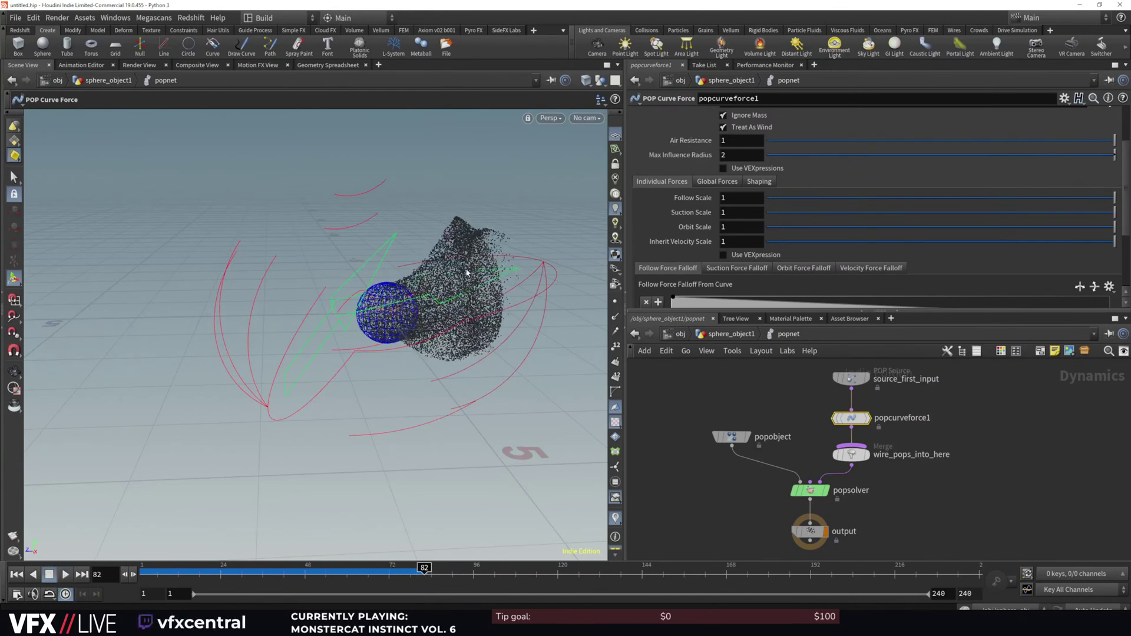
Check popcurveforce1's global force falloff, then lower both end points of the Scale Radius Along Length ramp
left_click(735, 182)
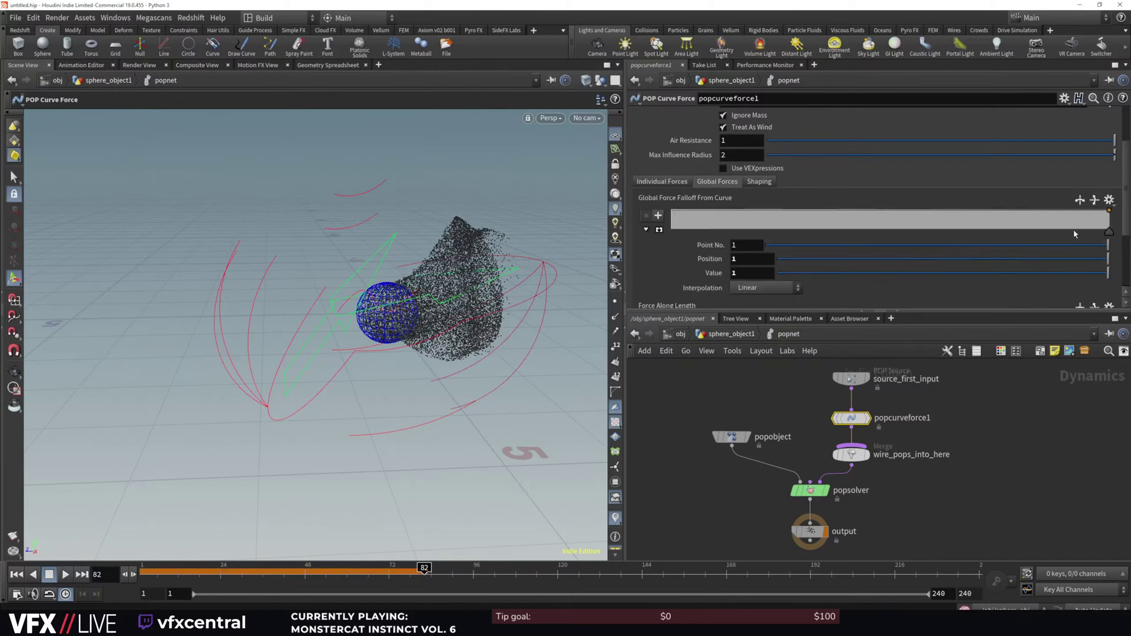
mouse_move(1109, 217)
left_mouse_down()
mouse_move(1109, 232)
mouse_move(1111, 209)
left_mouse_up()
left_click(767, 182)
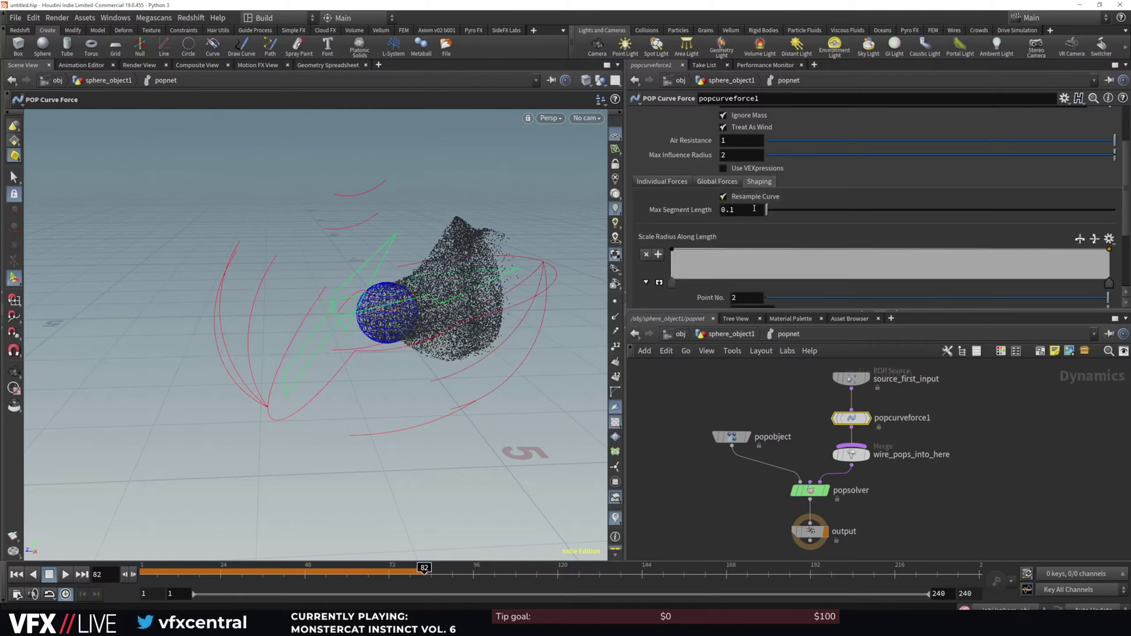
left_click_drag(671, 254, 670, 269)
left_click_drag(1110, 250, 1101, 277)
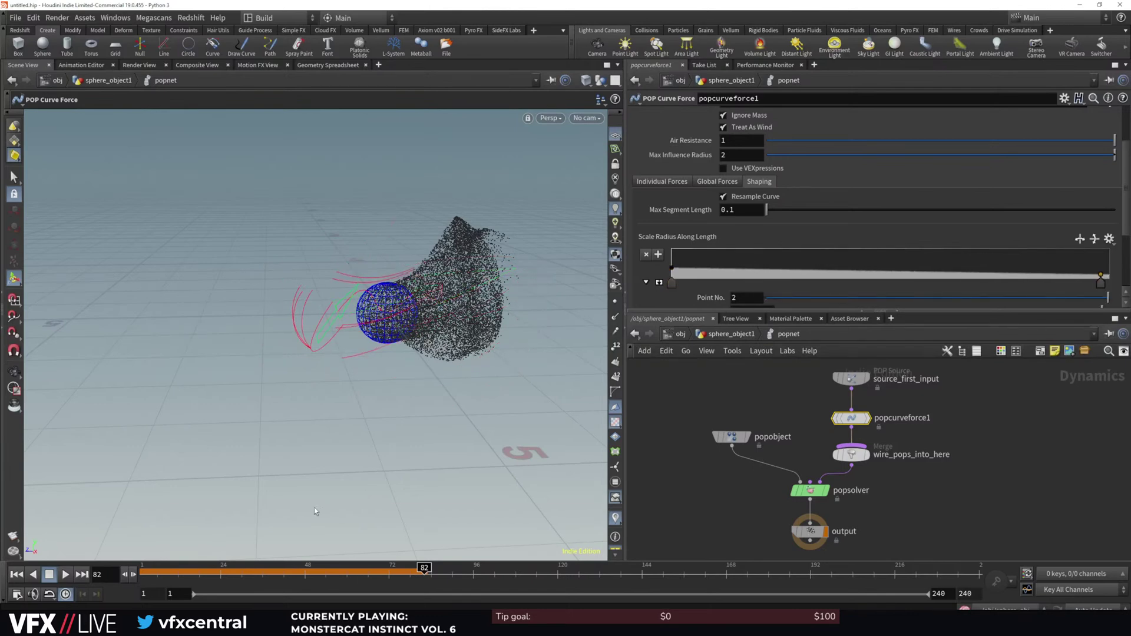
Rewind to the first frame and lower both Scale Radius Along Length ramp points further to tighten the guides around the curve
left_click(18, 574)
right_click_drag(348, 346, 450, 268, "alt")
middle_click_drag(449, 267, 399, 324, "alt")
left_click_drag(672, 268, 670, 278)
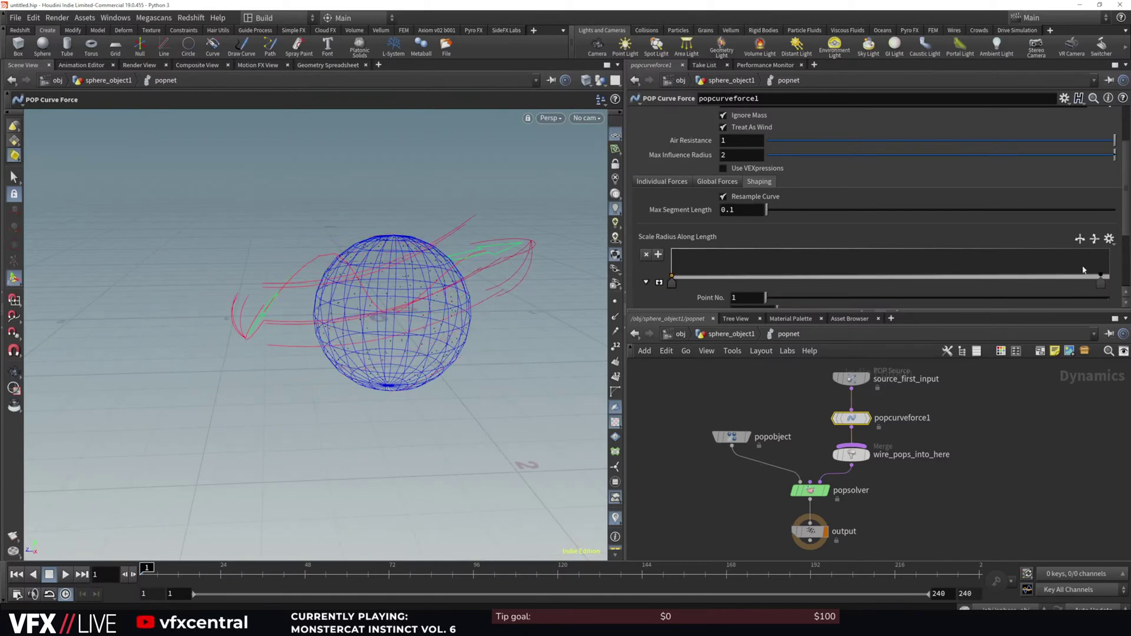
left_click_drag(1101, 275, 1099, 280)
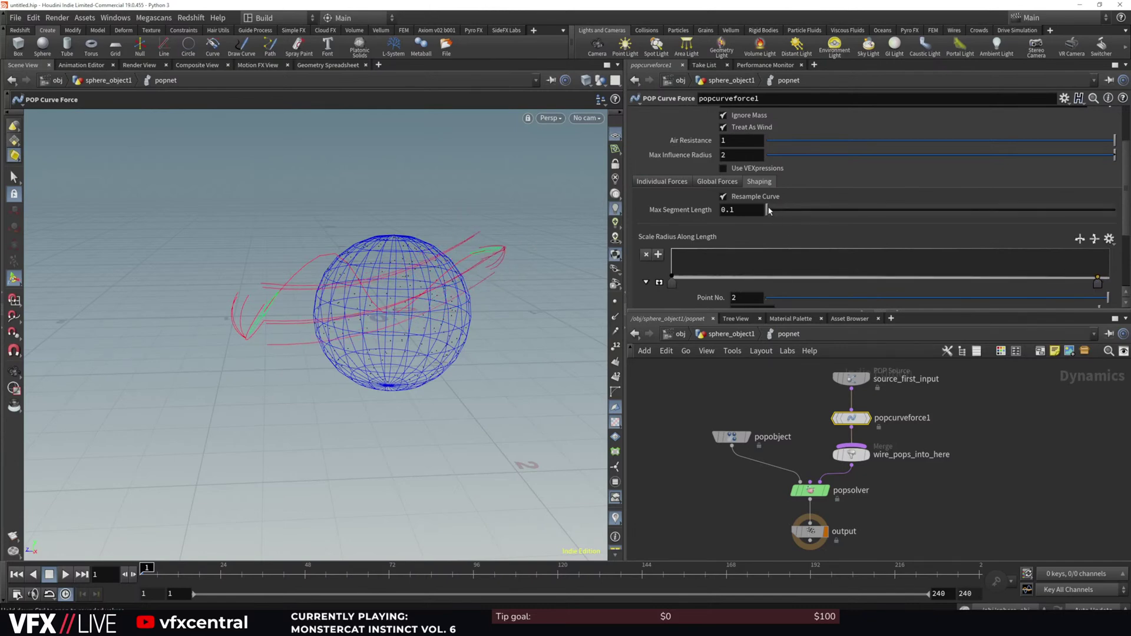
Set popcurveforce1's Max Segment Length to 0.04 and check its global force settings
middle_click_drag(736, 210, 710, 228)
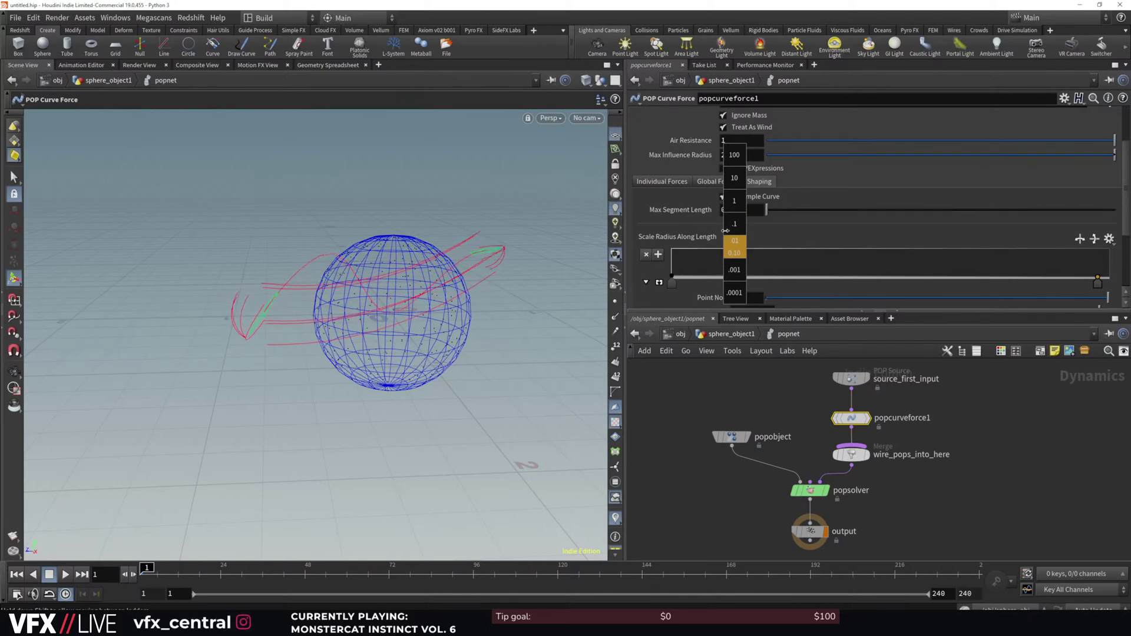
middle_click_drag(689, 234, 692, 235)
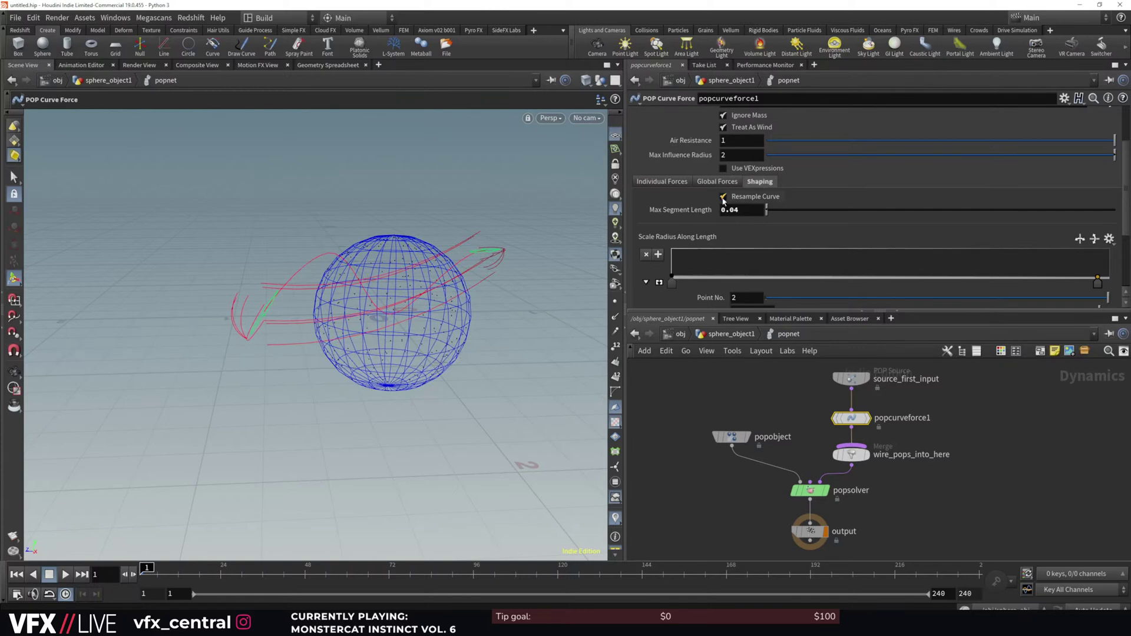
left_click_drag(1125, 196, 1114, 160)
left_click(729, 258)
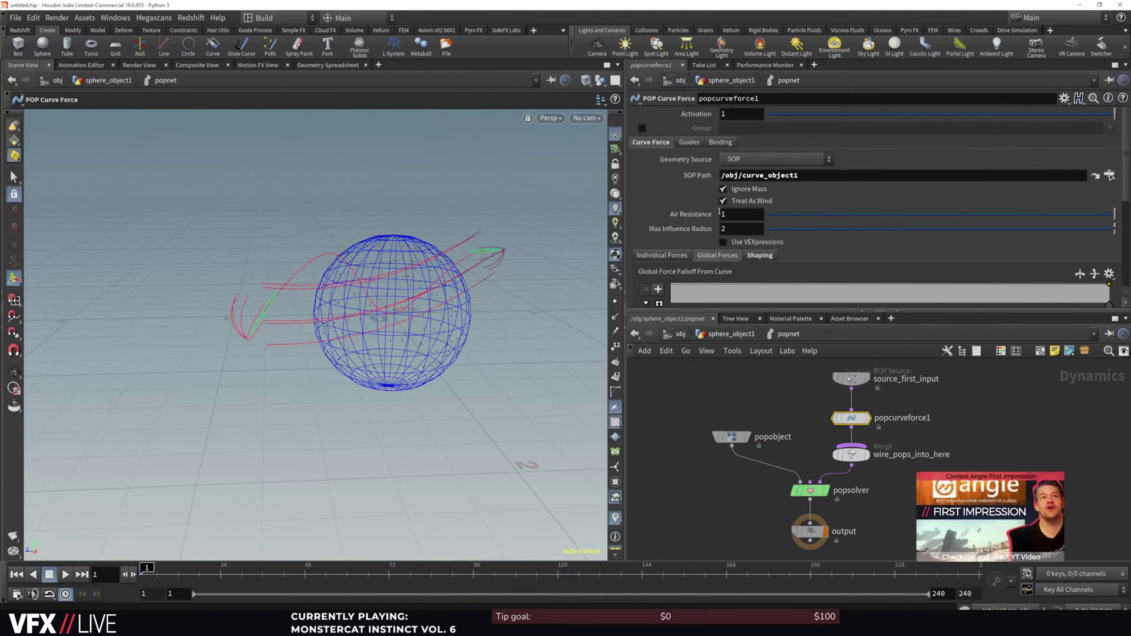
Set popcurveforce1's Guide Spacing to 0.177 to show denser guides and play the simulation
left_click(689, 142)
mouse_move(807, 186)
left_mouse_down()
mouse_move(789, 193)
mouse_move(798, 199)
left_mouse_up()
mouse_move(383, 315)
right_mouse_down("alt")
mouse_move(361, 356)
mouse_move(374, 321)
right_mouse_up("alt")
left_click_drag(374, 321, 359, 313, "alt")
right_click_drag(360, 314, 344, 409, "alt")
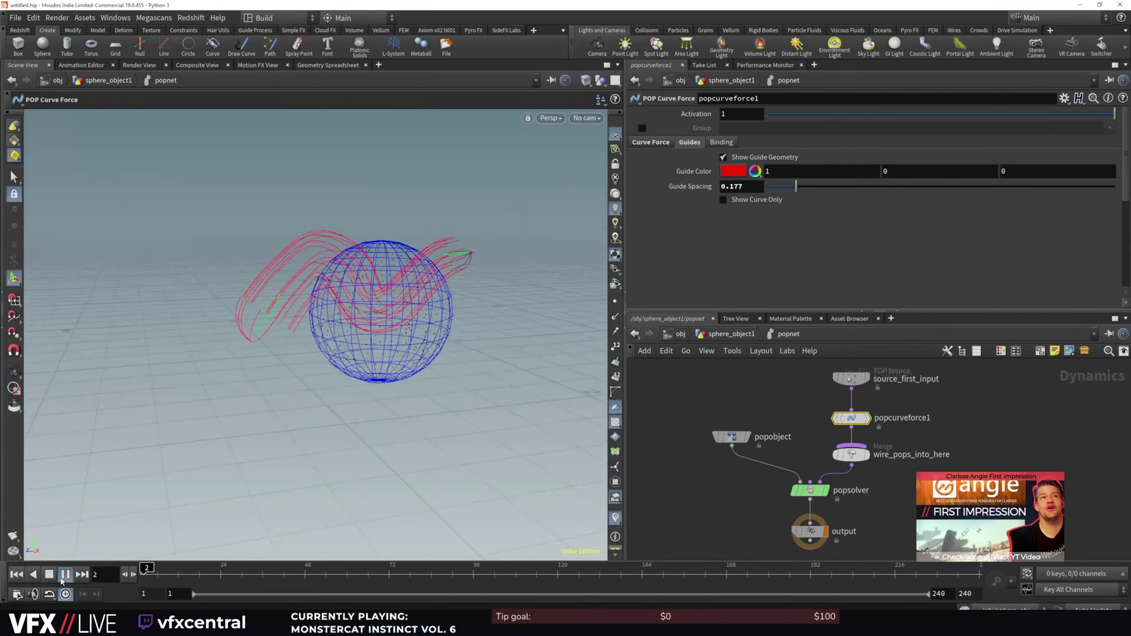
left_click(49, 579)
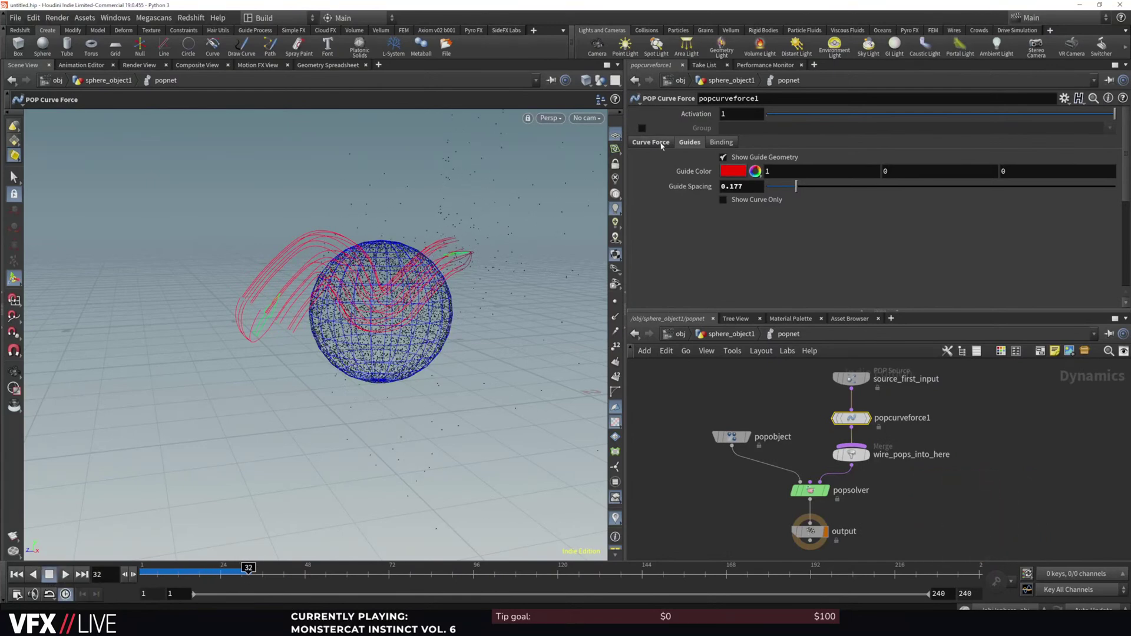
Set popcurveforce1's individual forces to a Follow Scale of 0.018 and a Suction Scale of 0.19
left_click(651, 143)
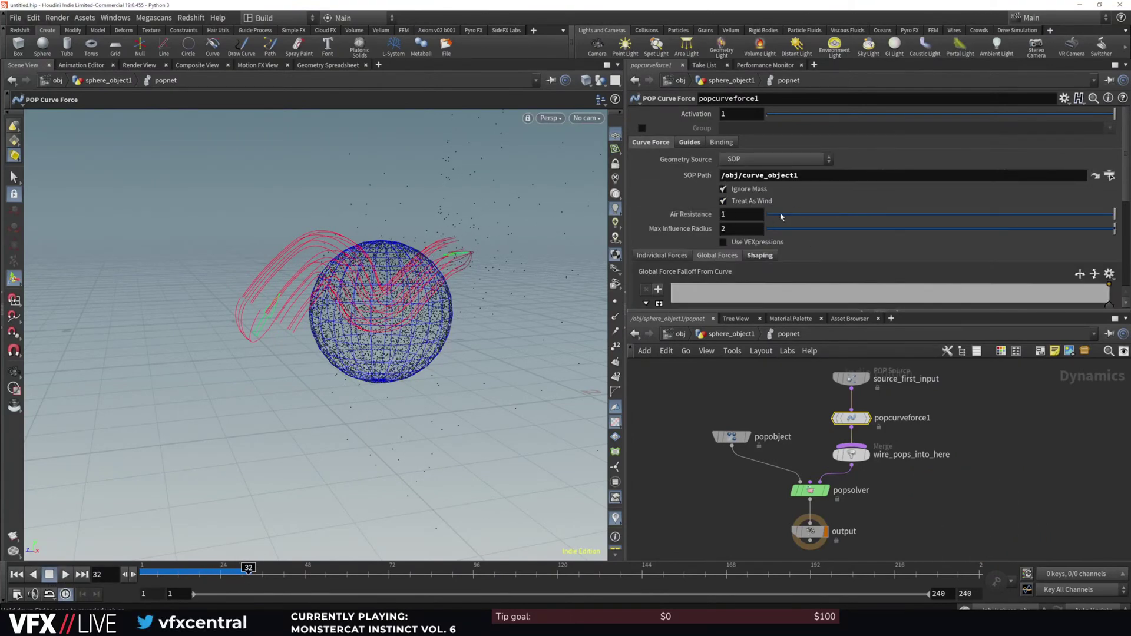
left_click(699, 143)
left_click(662, 145)
scroll(1124, 172, "down", 3)
left_click(662, 147)
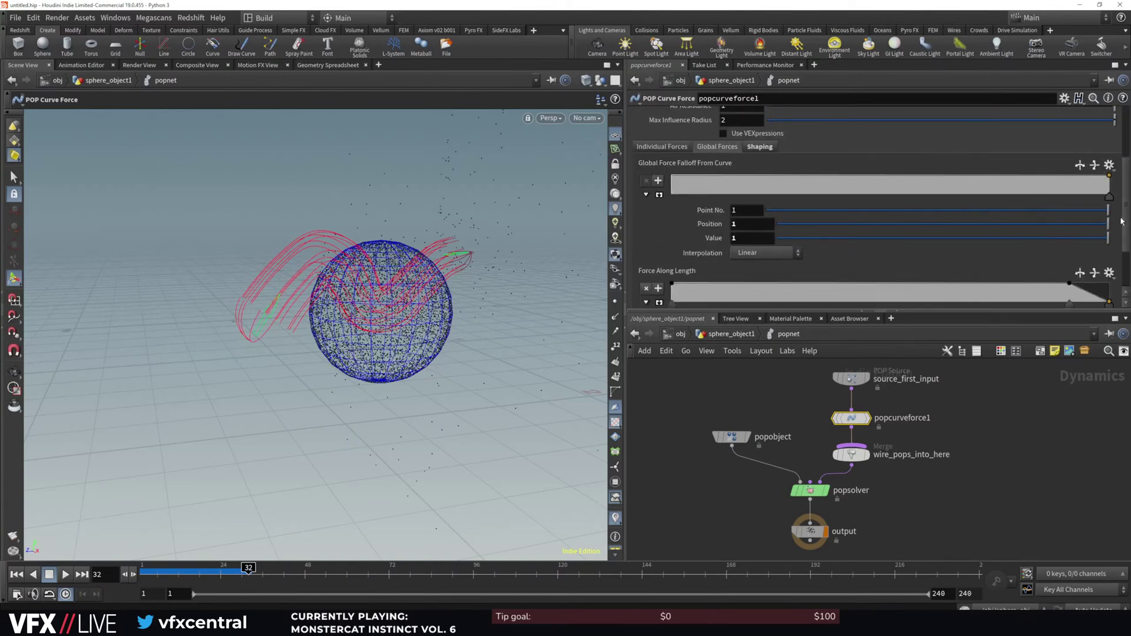
left_click_drag(856, 159, 945, 169)
left_click(819, 178)
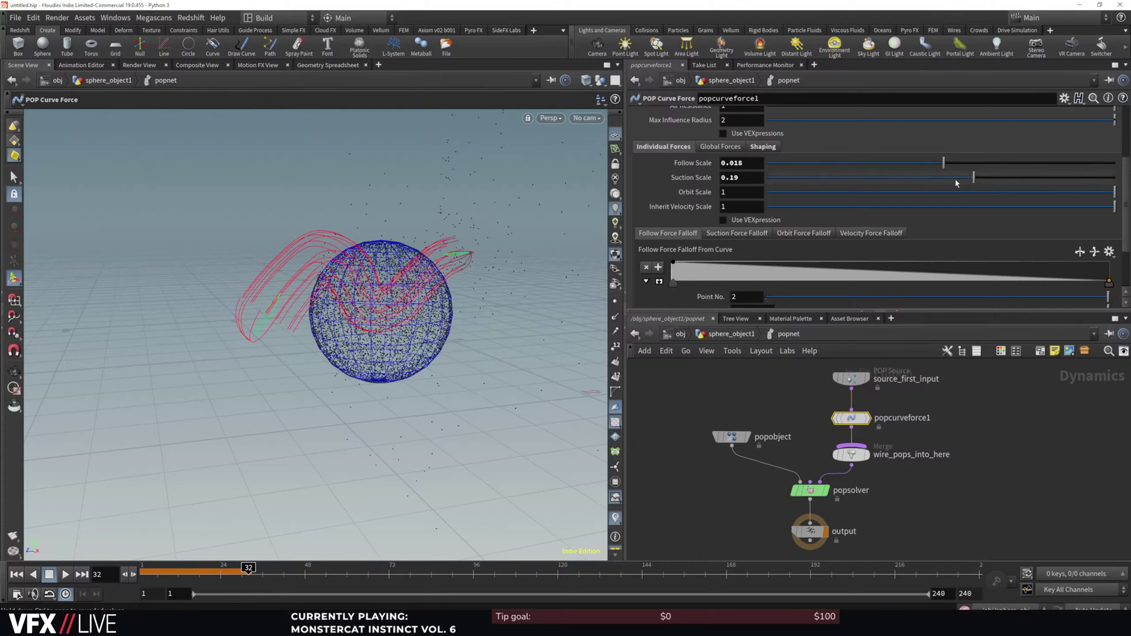
Replay the simulation from the first frame to check how the particles react to the curve force
left_click(17, 575)
left_click(66, 575)
left_click(51, 577)
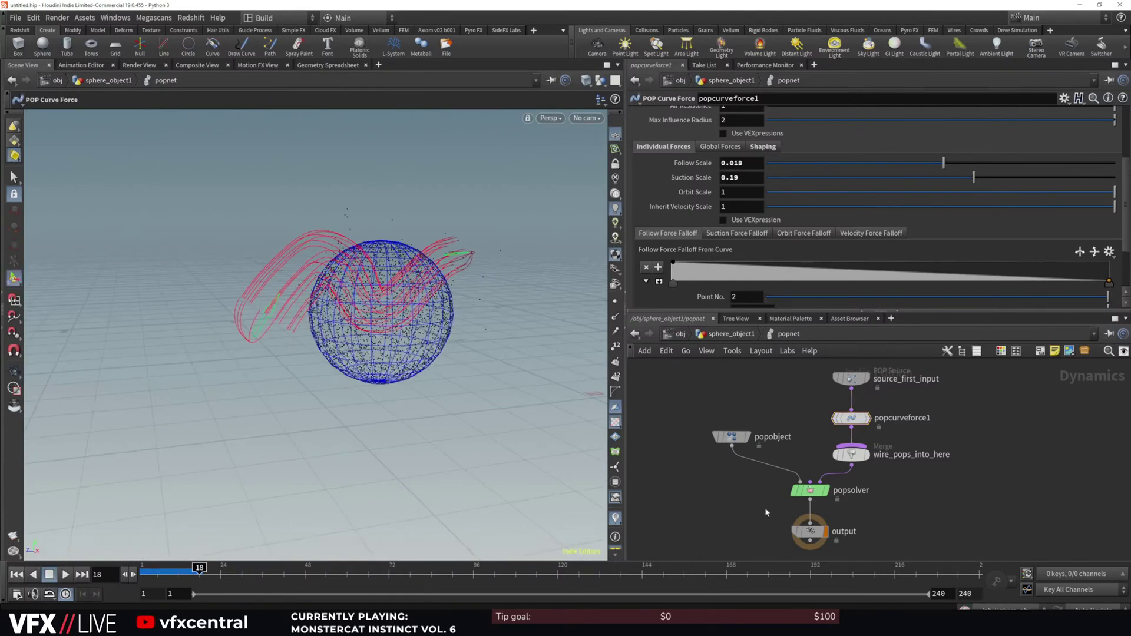
In the sphere_object1 network, change sphere1's primitive type to Mesh and replay the simulation from the first frame
left_click(851, 378)
left_click(699, 336)
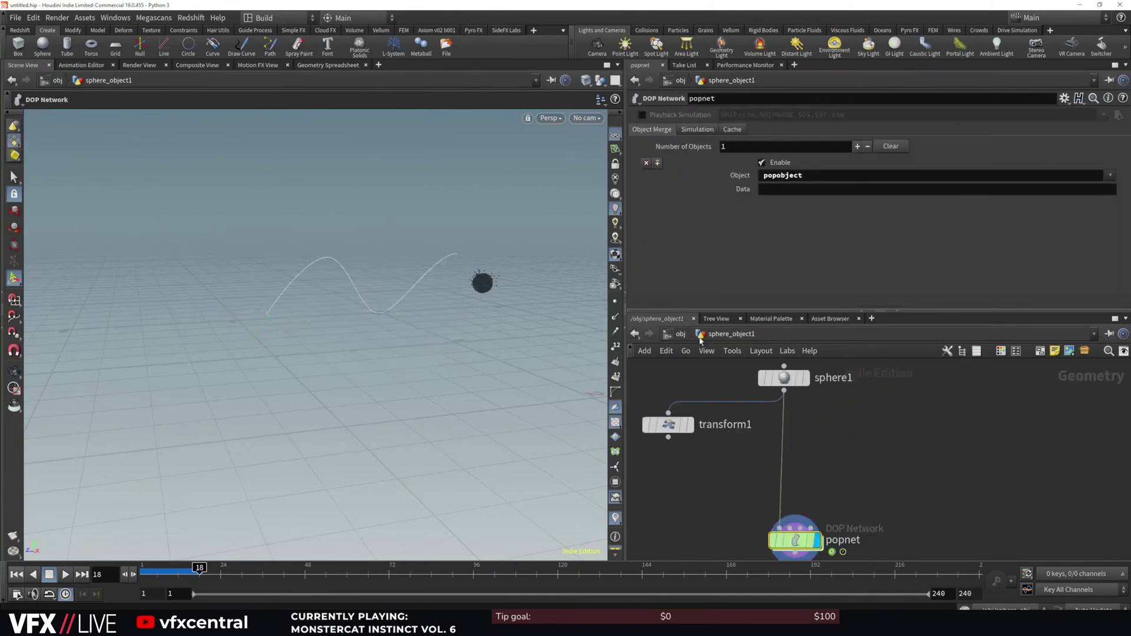
left_click(784, 377)
left_click(769, 116)
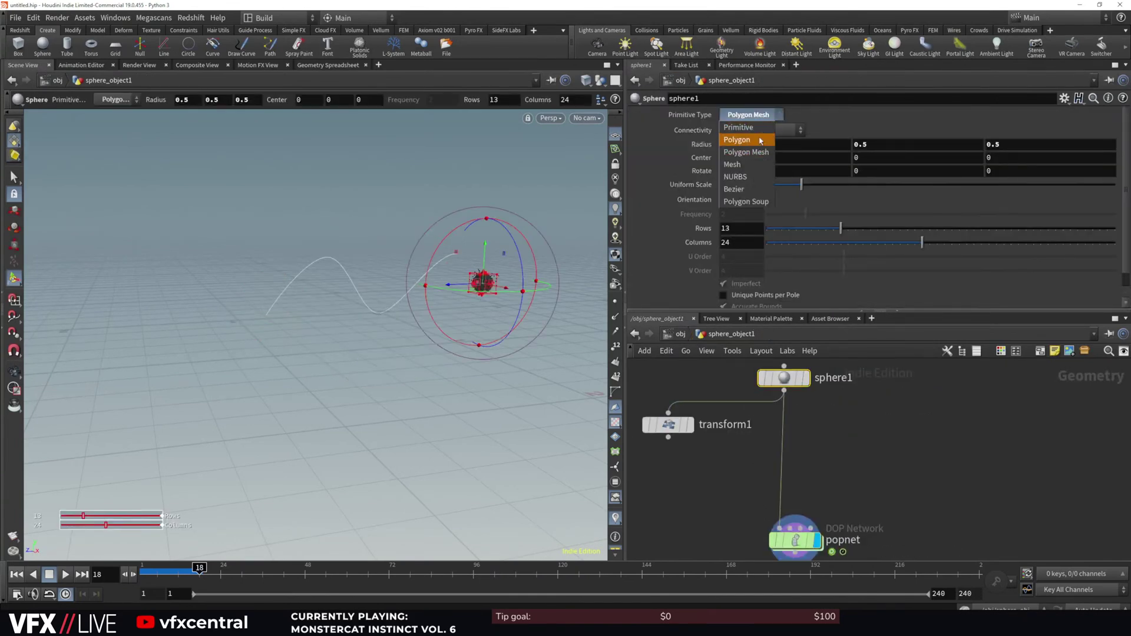
left_click(751, 164)
left_click(16, 574)
left_click(62, 576)
left_click(49, 576)
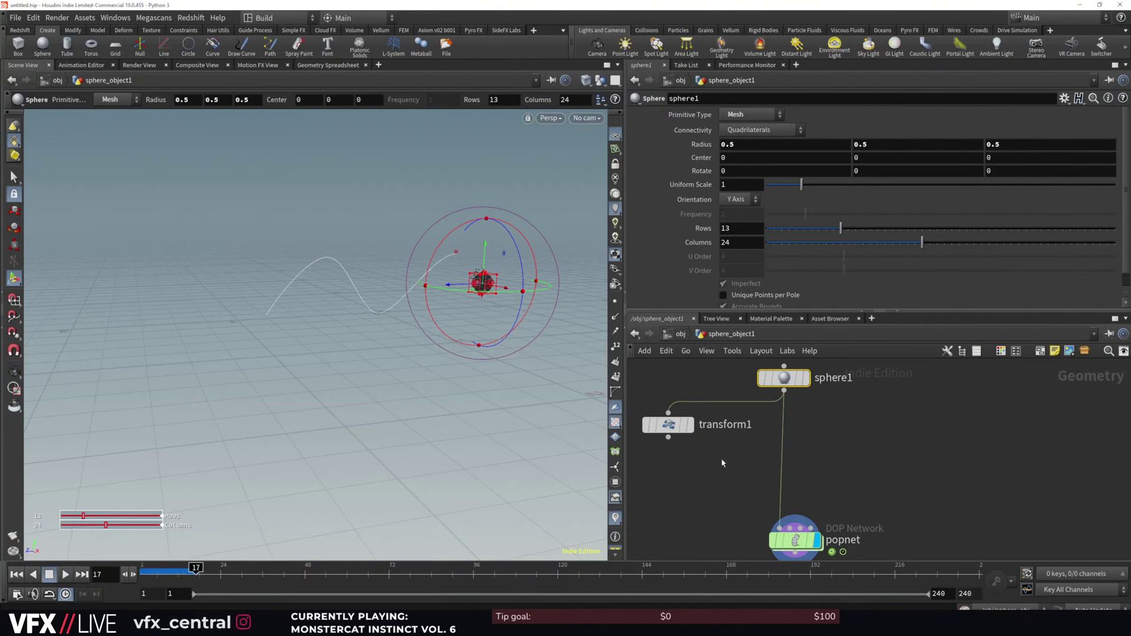
Insert transform1 into the wire between sphere1 and popnet and display its output
left_click_drag(683, 428, 791, 458)
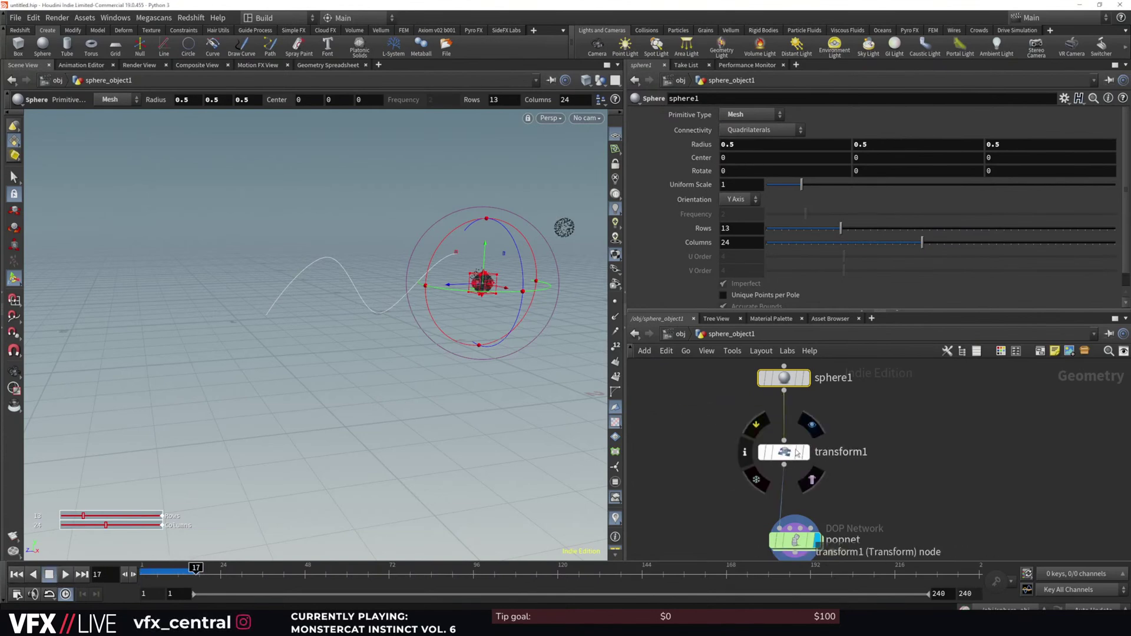
left_click(792, 455)
left_click(806, 457)
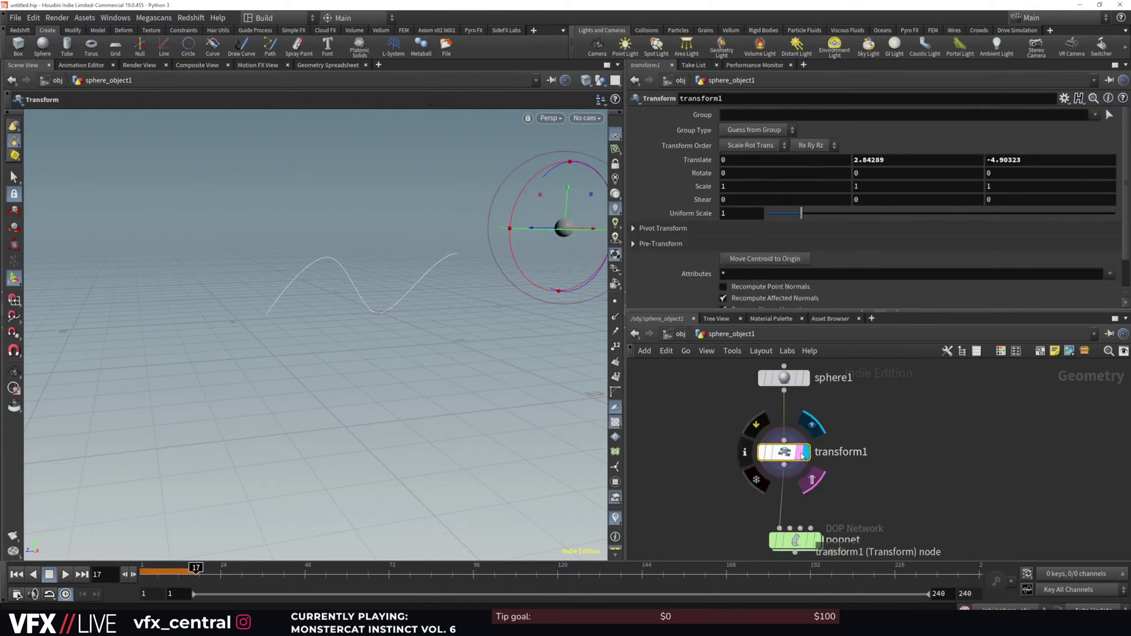
middle_click_drag(545, 281, 501, 300, "alt")
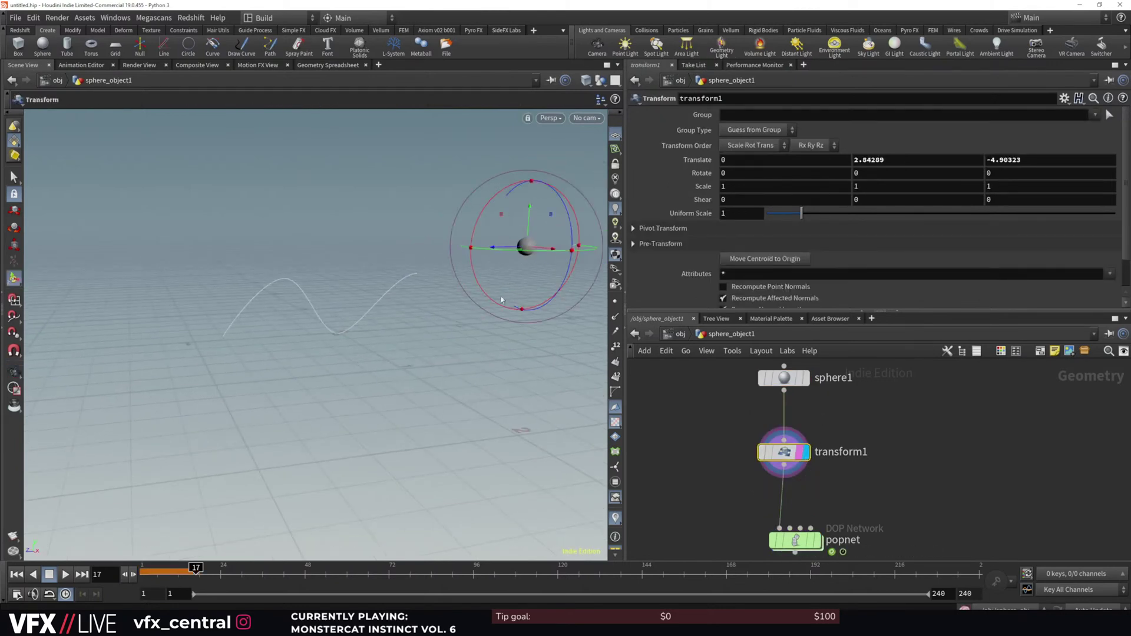
At object level, revert sphere_object1's Scale and Translate to their defaults
left_click(675, 335)
left_click(702, 490)
left_click(673, 334)
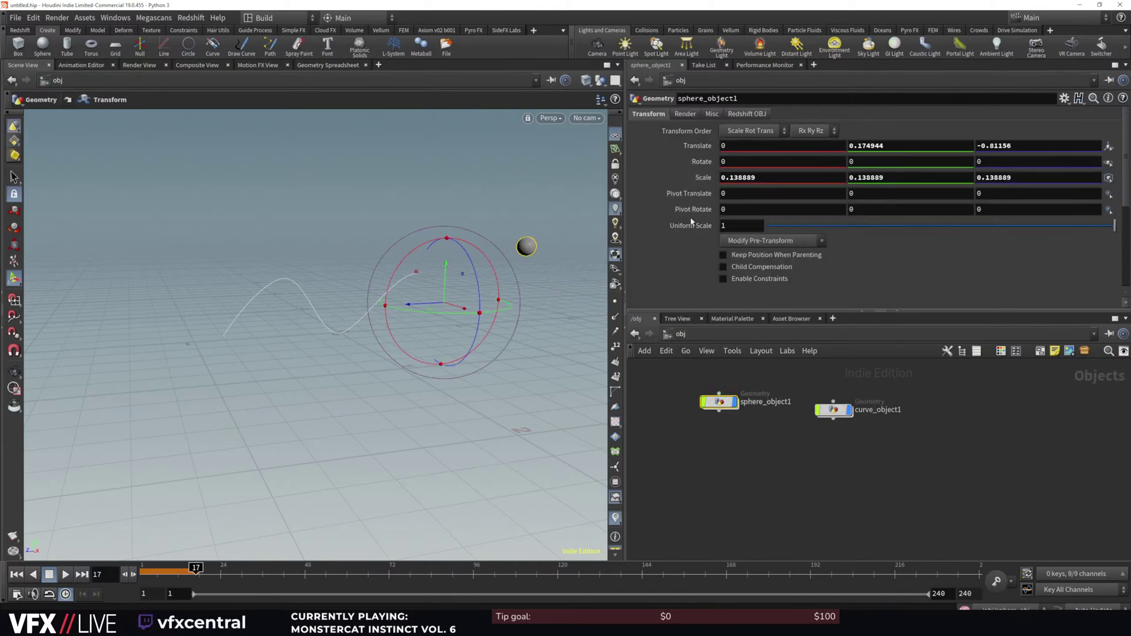
right_click(705, 179)
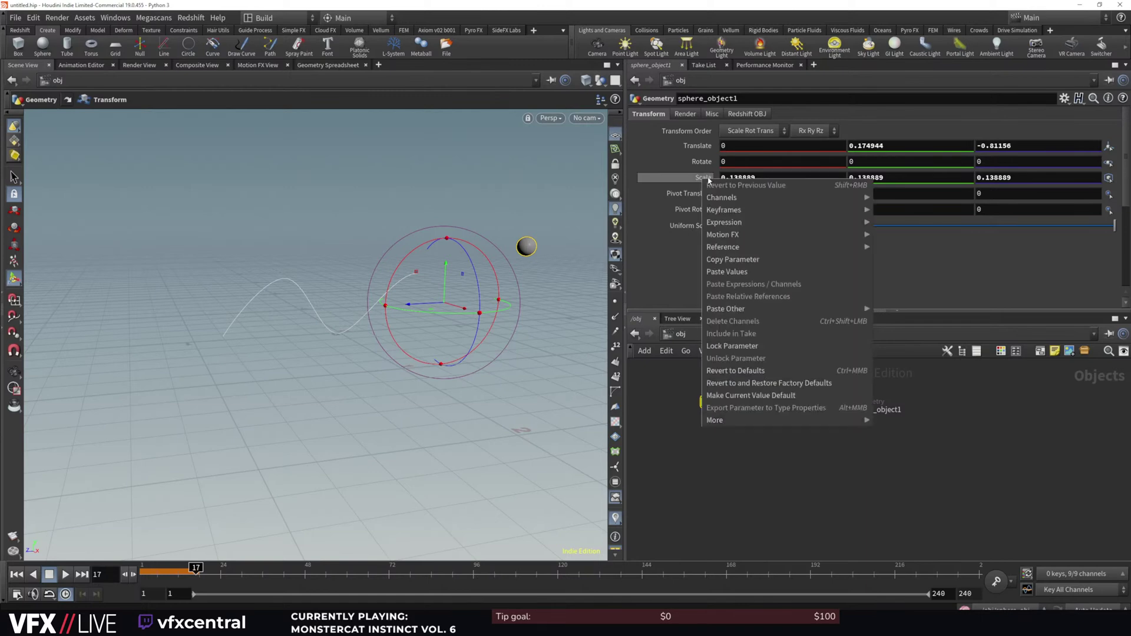
left_click(748, 369)
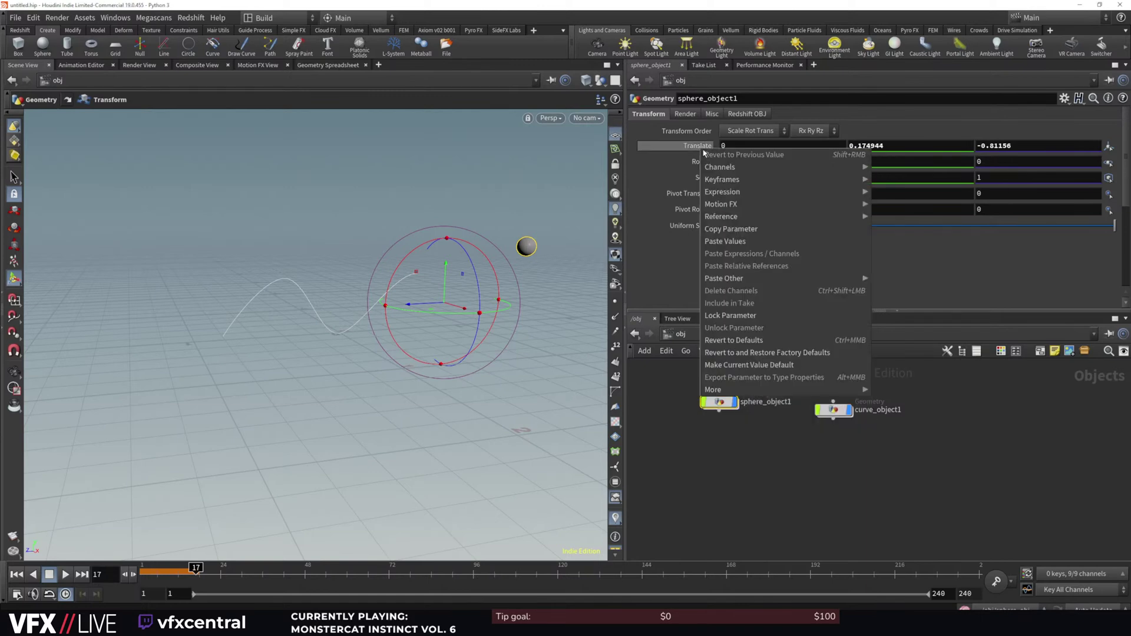
right_click(712, 151)
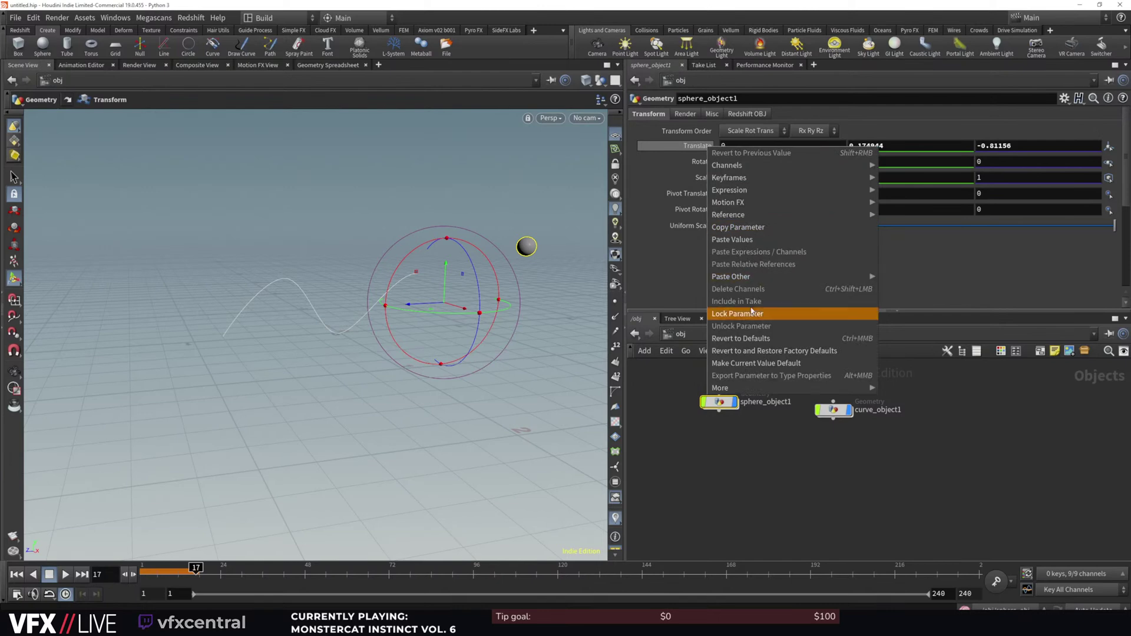
left_click(760, 338)
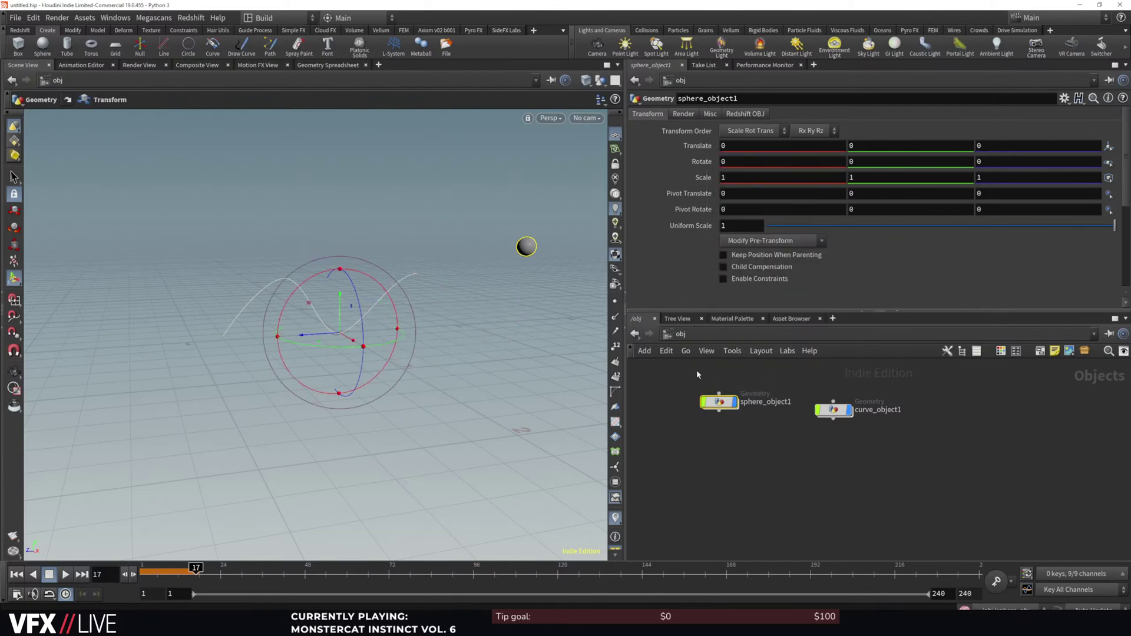
Inside sphere_object1, wire sphere1 directly into popnet's first input and delete transform1
double_click(719, 402)
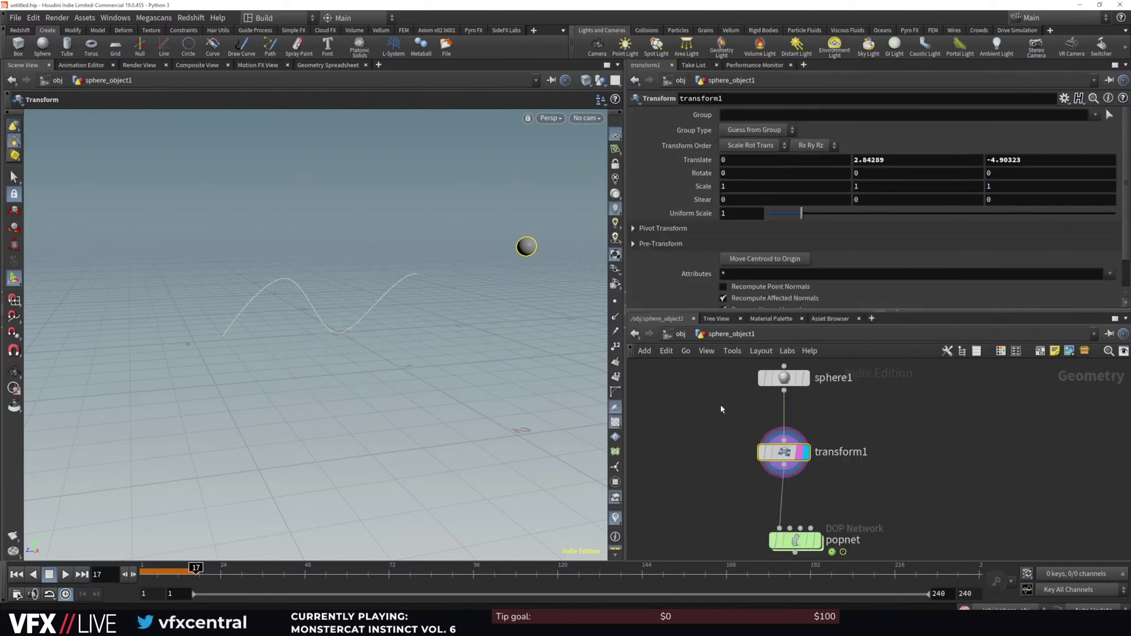
left_click(799, 381)
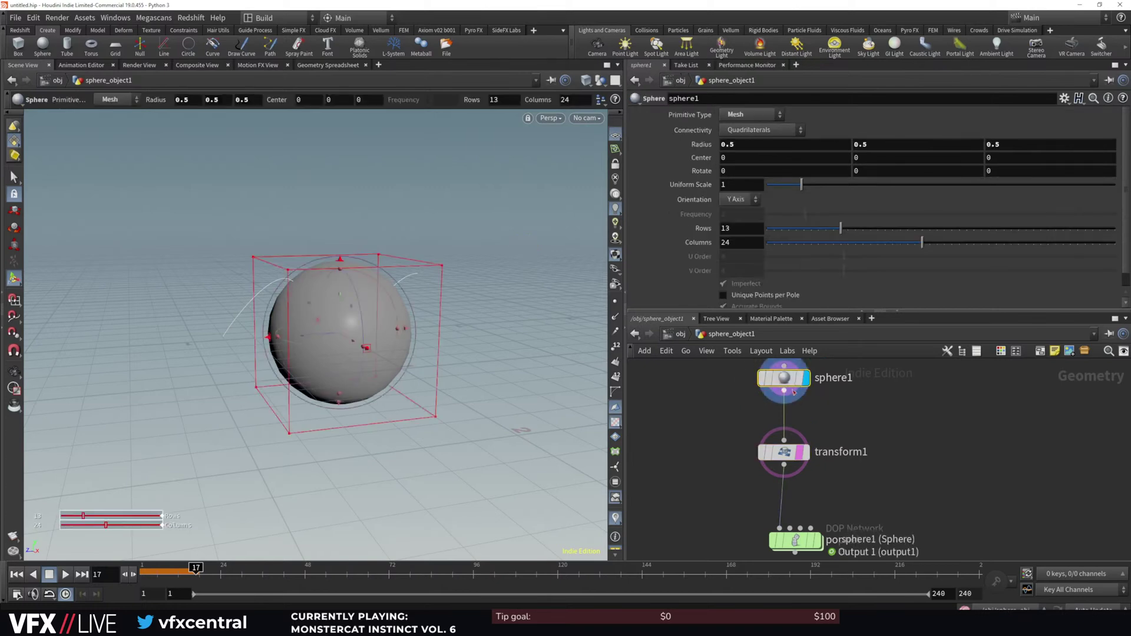
left_click(802, 455)
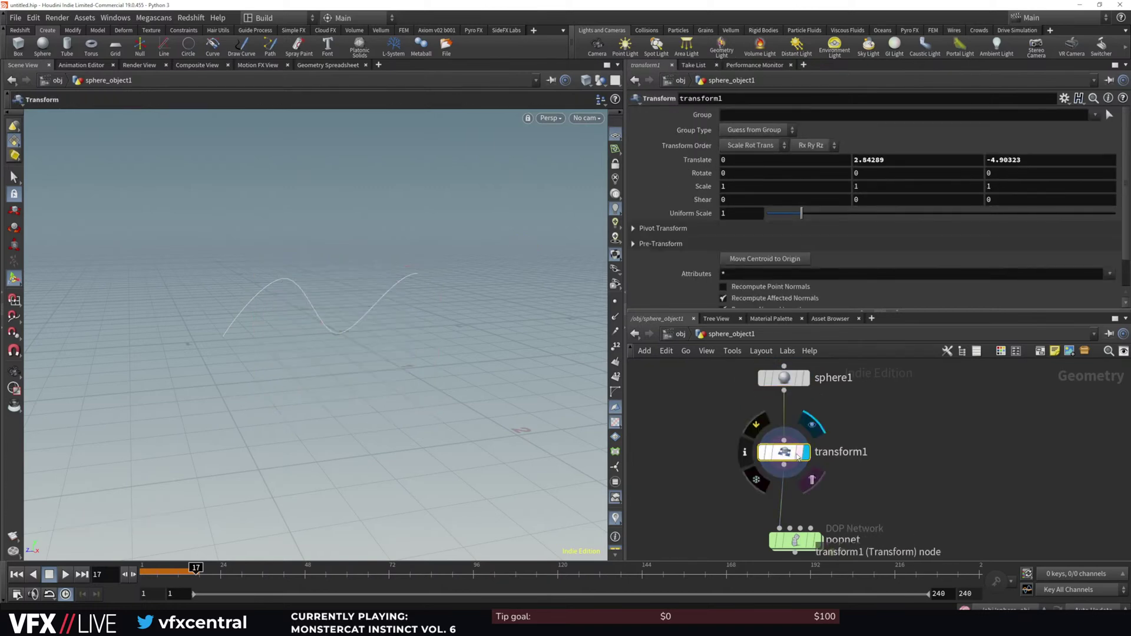
left_click_drag(782, 454, 682, 445)
left_click(784, 391)
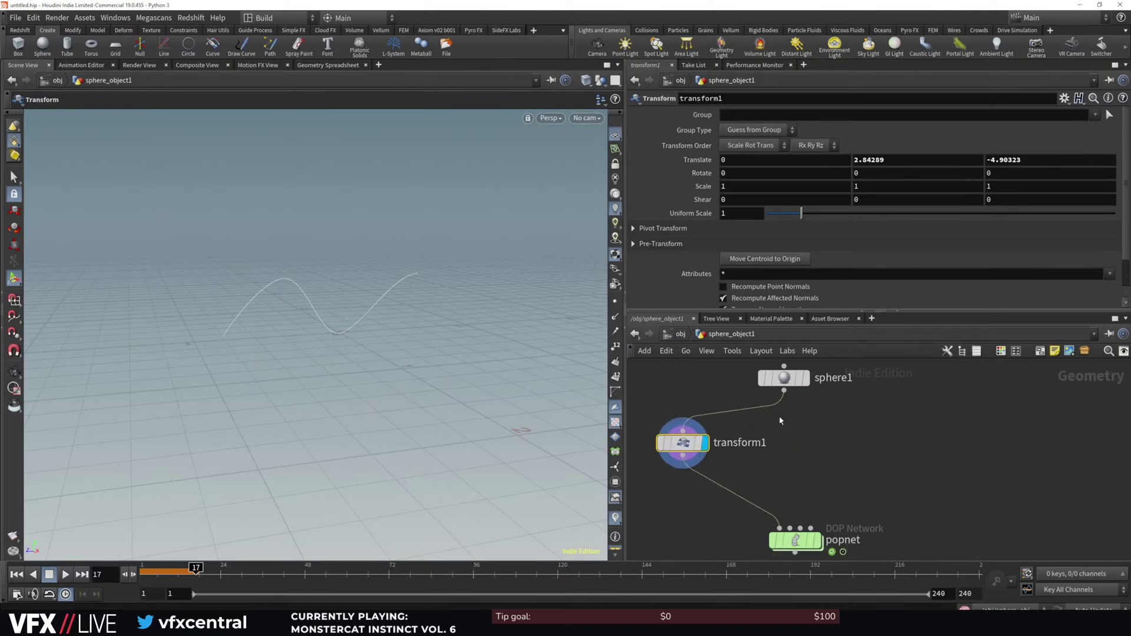
left_click(780, 528)
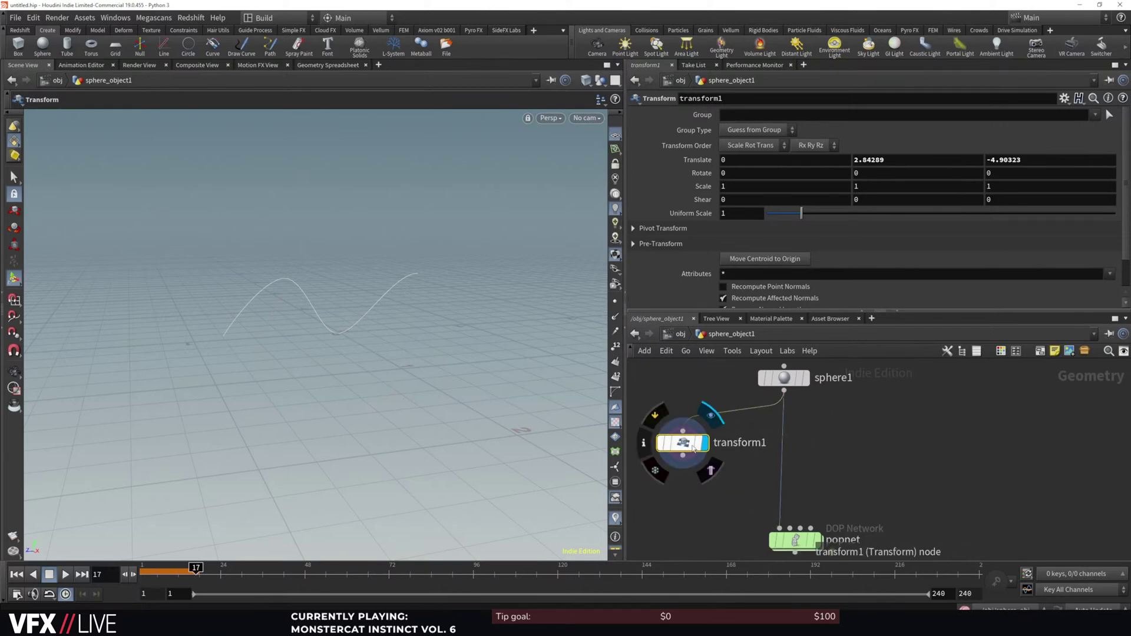
key("Delete")
Move sphere1 in the viewport toward the curve's end, to a Center of about 0, 0.331, -0.698
key("Tab")
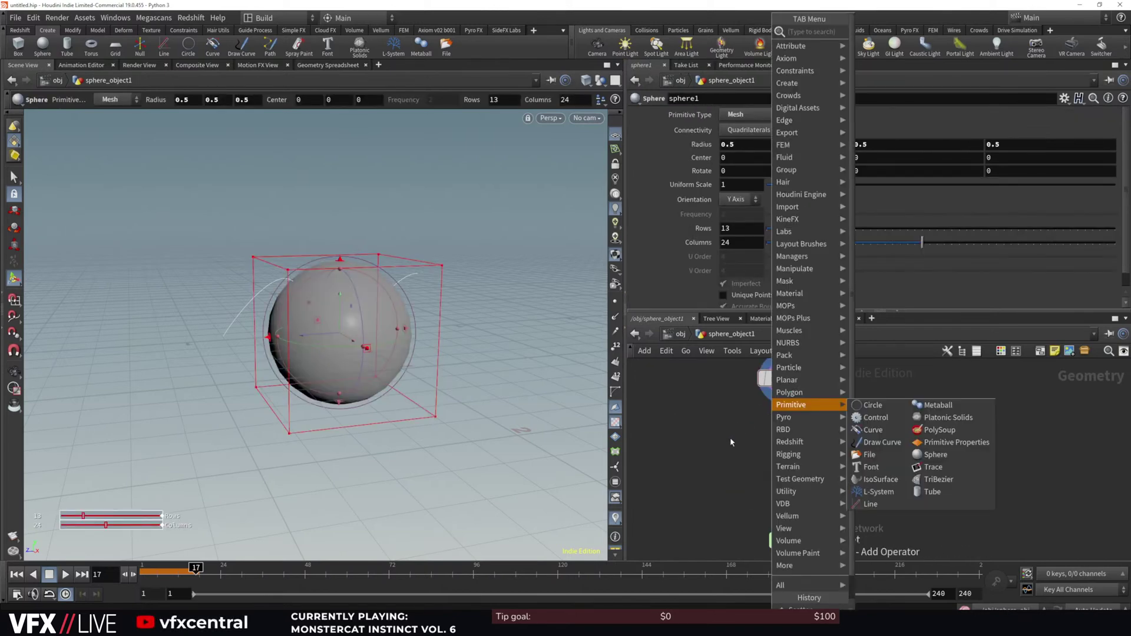
key("Escape")
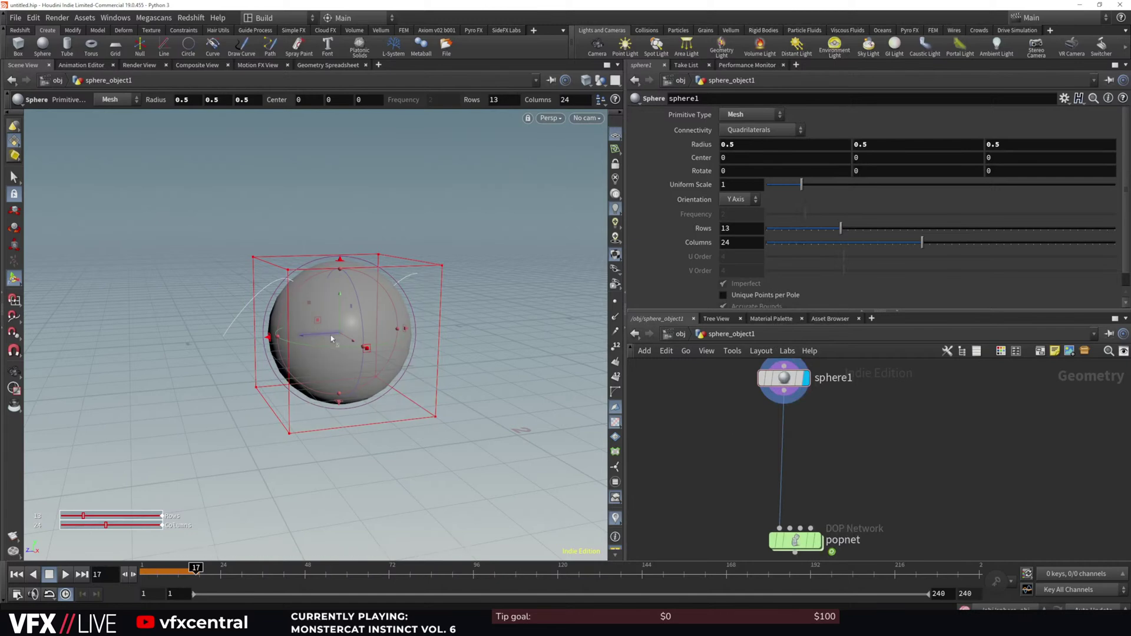
left_click_drag(307, 302, 442, 300)
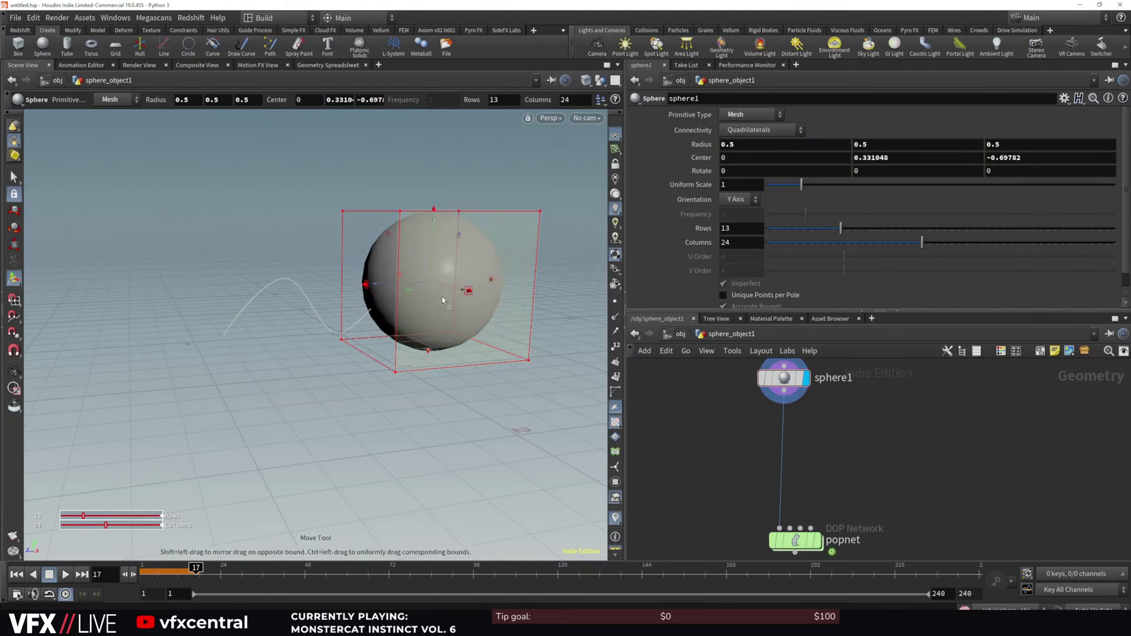
Insert a Transform node between sphere1 and popnet, display it and set its Uniform Scale to 0.13
key("Tab")
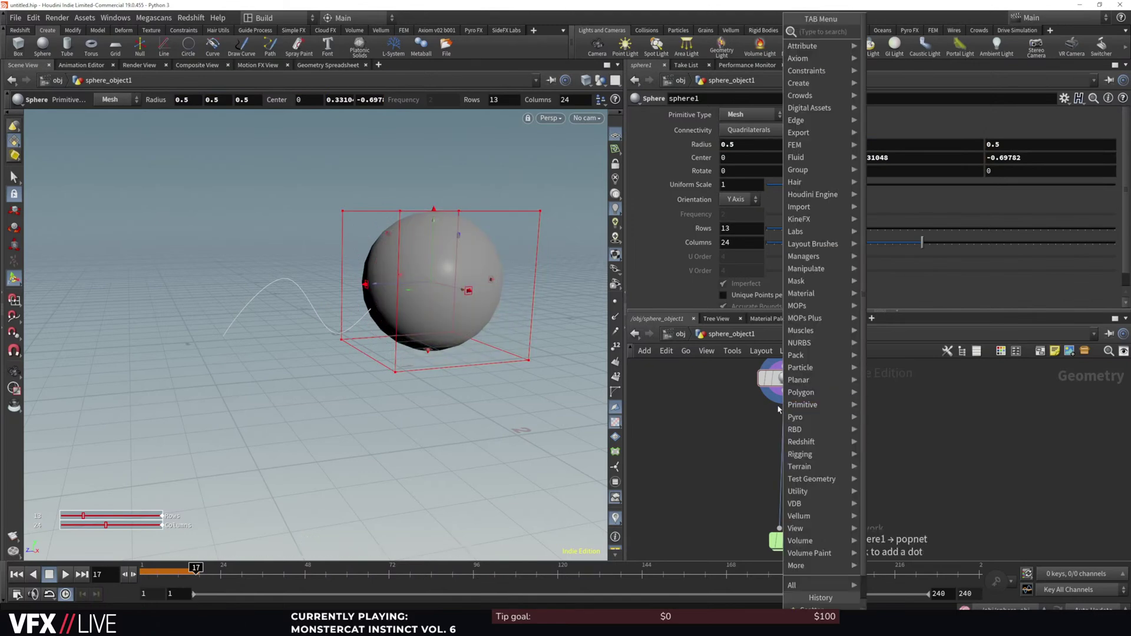
type("tra")
left_click(900, 57)
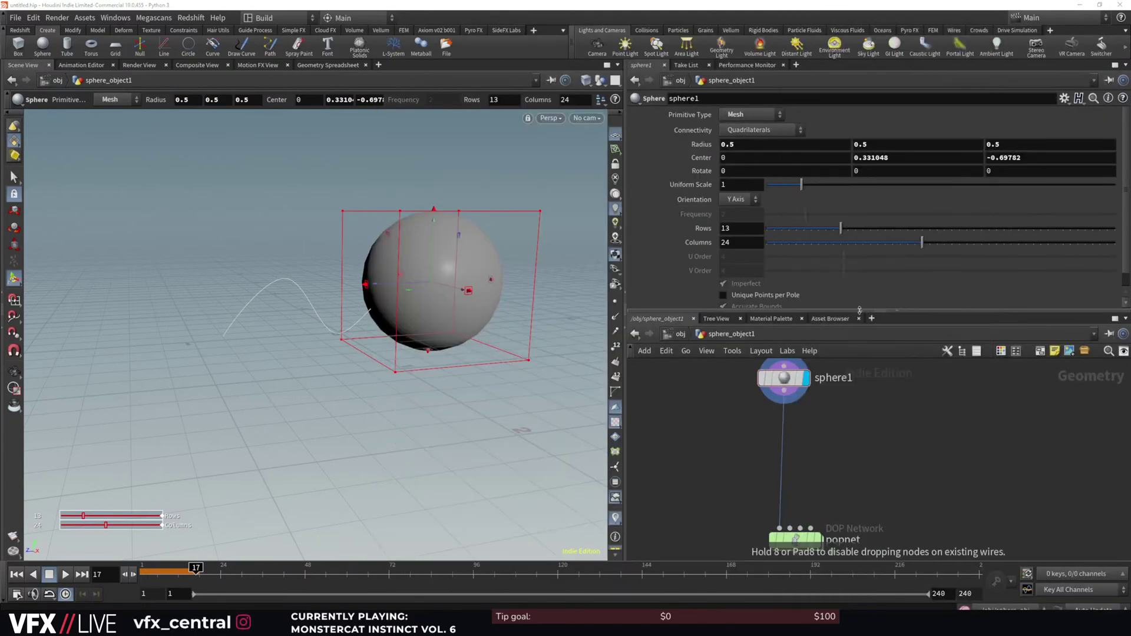
left_click(784, 433)
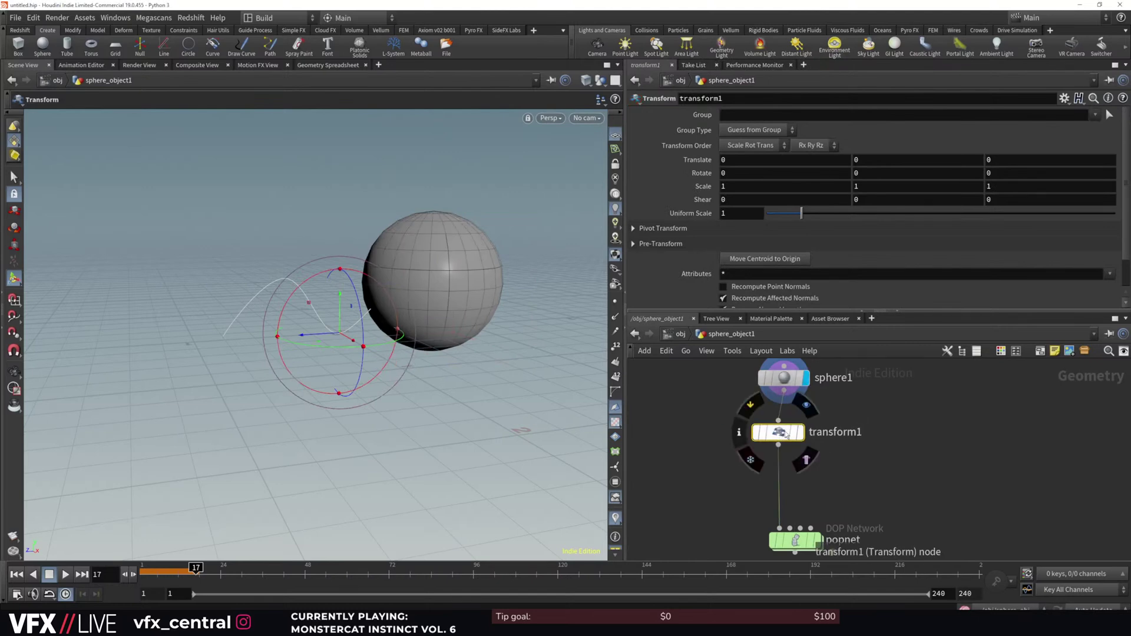
left_click_drag(796, 217, 772, 225)
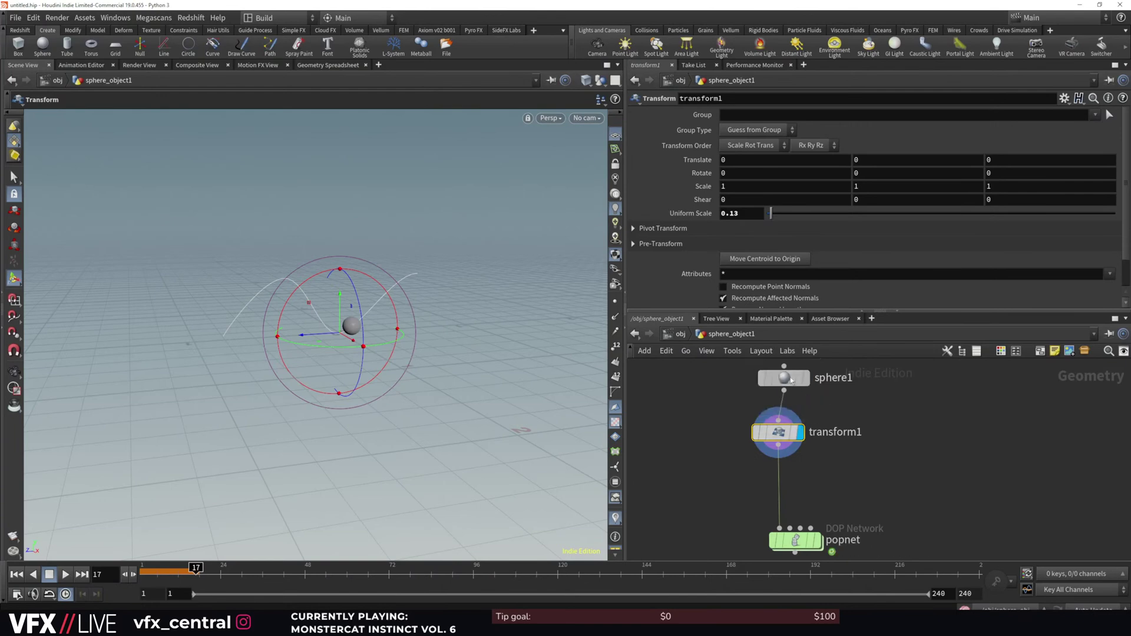
Revert sphere1's Center to its default values
left_click(788, 382)
left_click(778, 432)
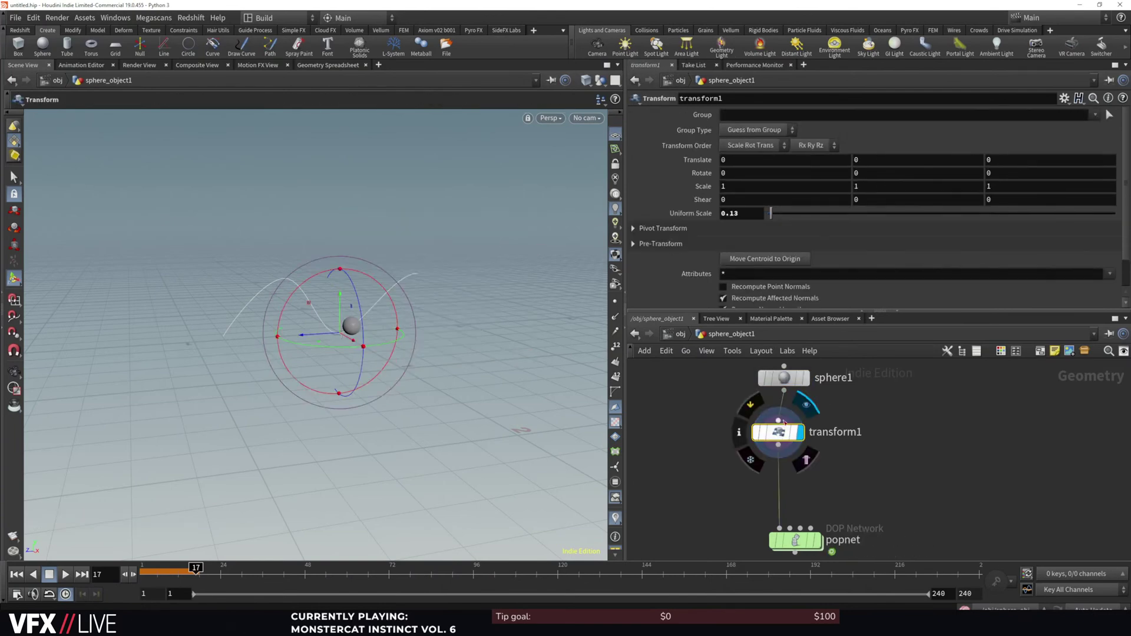
left_click(784, 377)
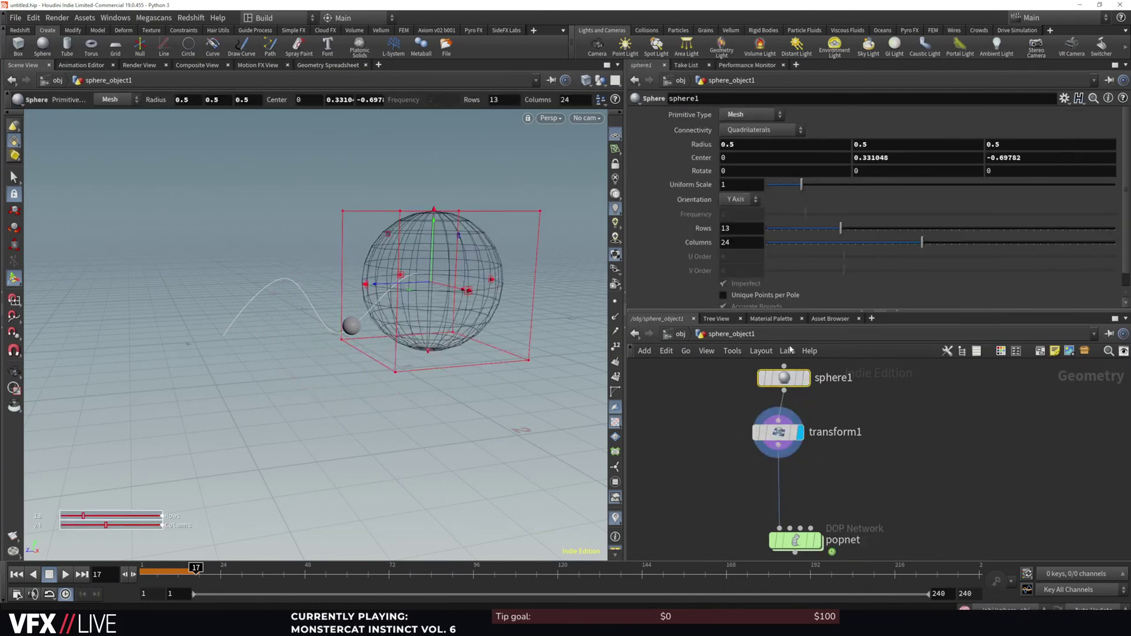
right_click(700, 147)
right_click(704, 159)
left_click(704, 160)
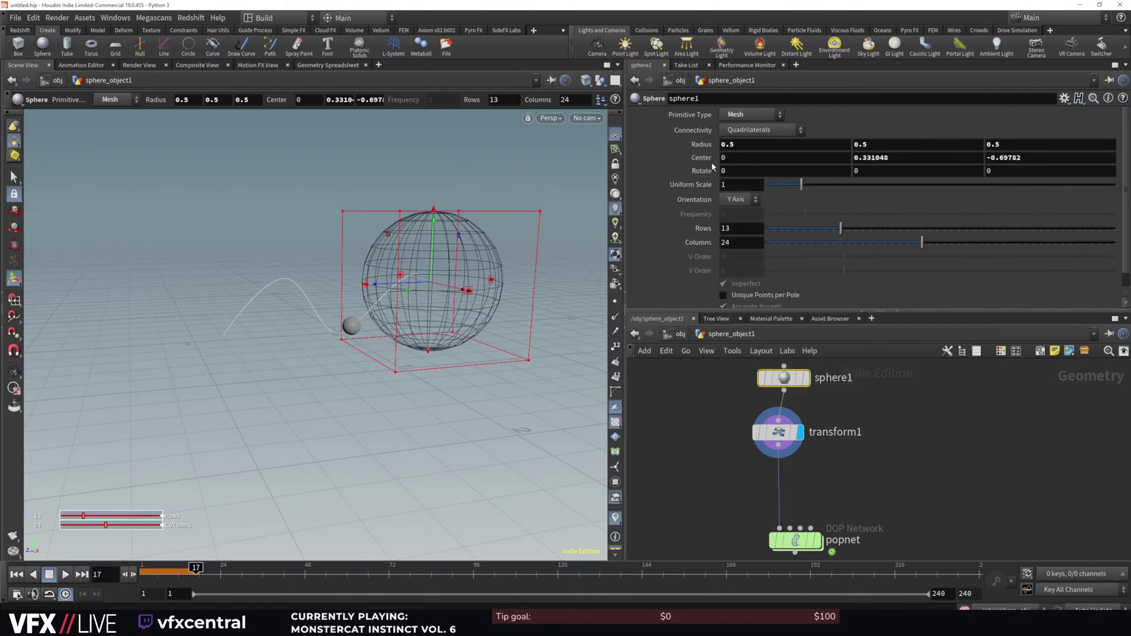
right_click(700, 160)
mouse_move(714, 180)
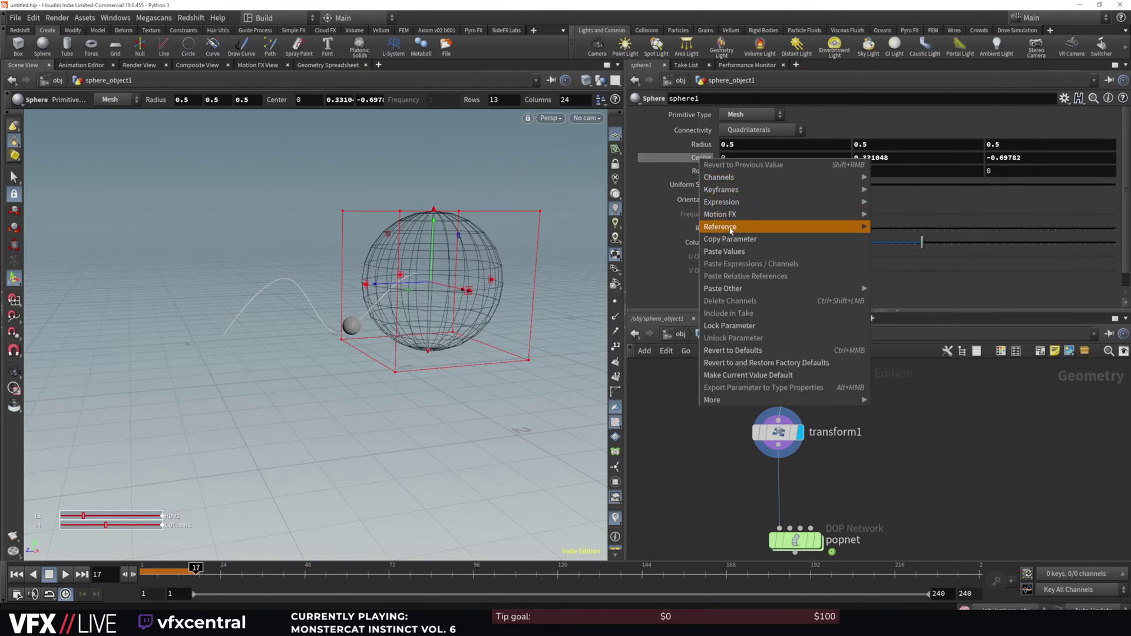
left_click(744, 351)
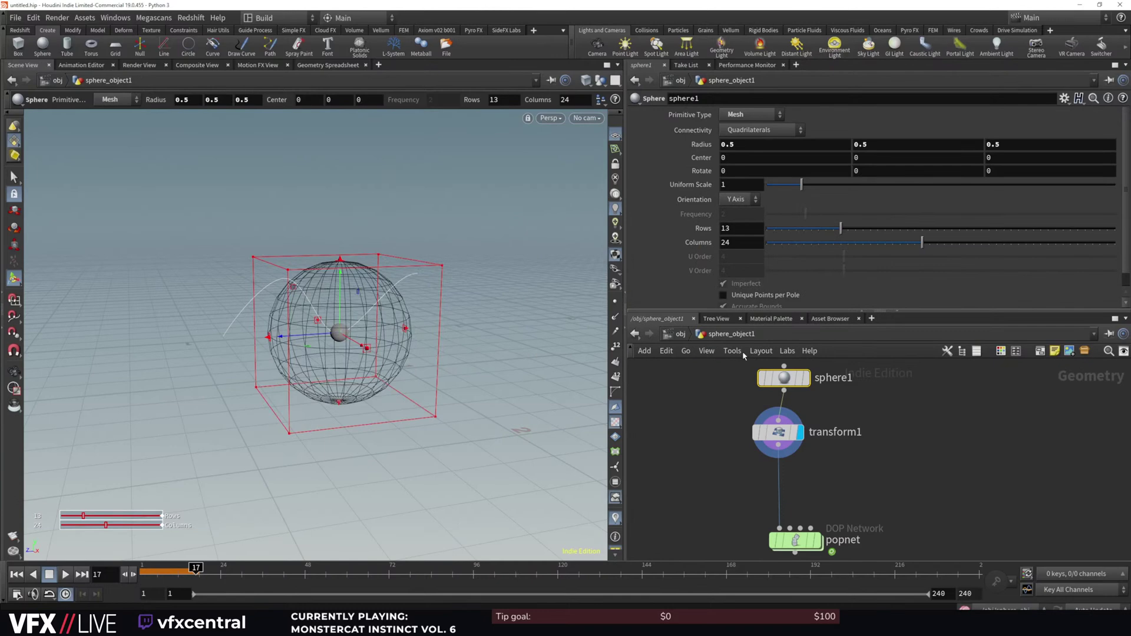
Use transform1 to move the small sphere onto the curve's end, at a Translate of about 0, 0.379, -0.629, and test playback
left_click(785, 450)
left_click_drag(312, 307, 396, 248)
left_click(65, 574)
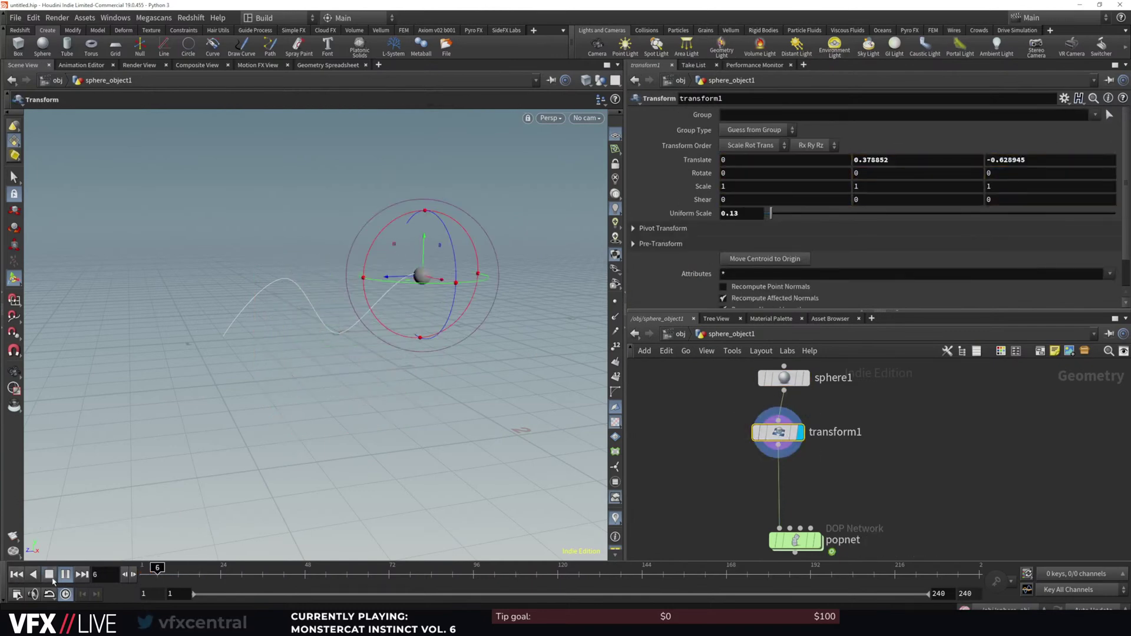
left_click(49, 576)
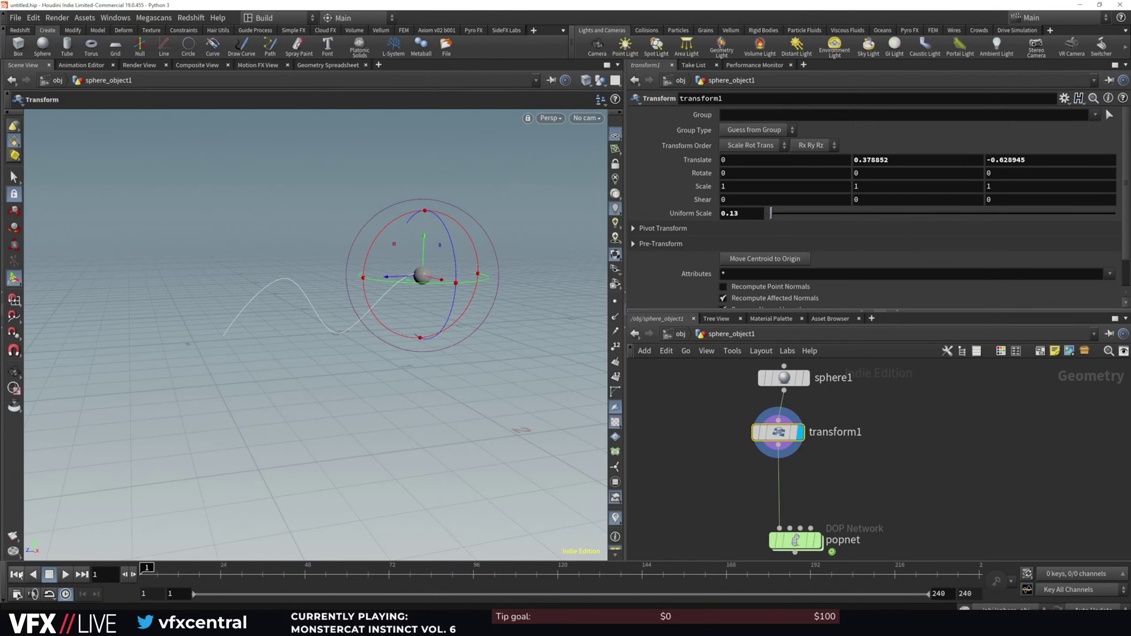
Display popnet, briefly preview the emission from the repositioned sphere, and return to the first frame
left_click(818, 541)
left_click(65, 574)
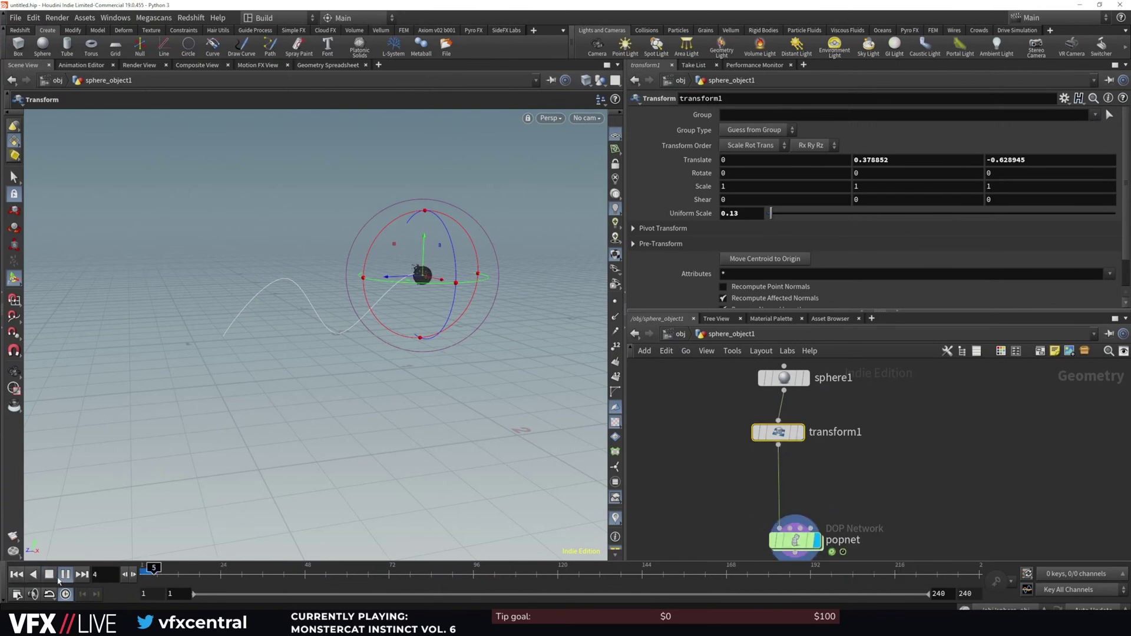
left_click(48, 574)
left_click(18, 575)
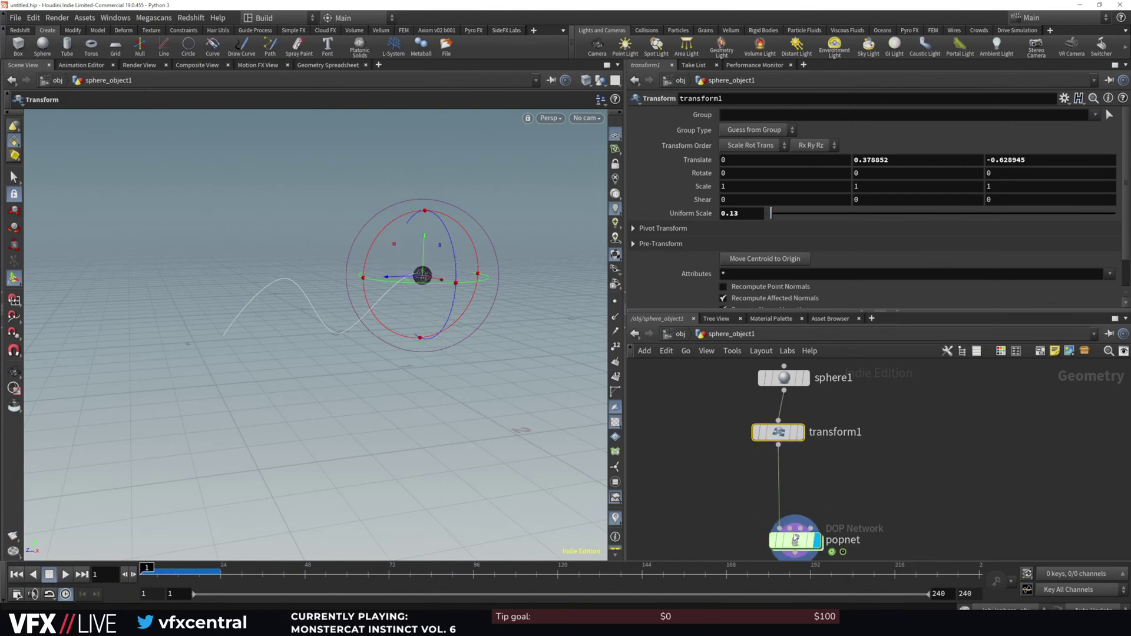
Go inside popnet, play the particle simulation along the curve guides, and rewind to the first frame
double_click(795, 537)
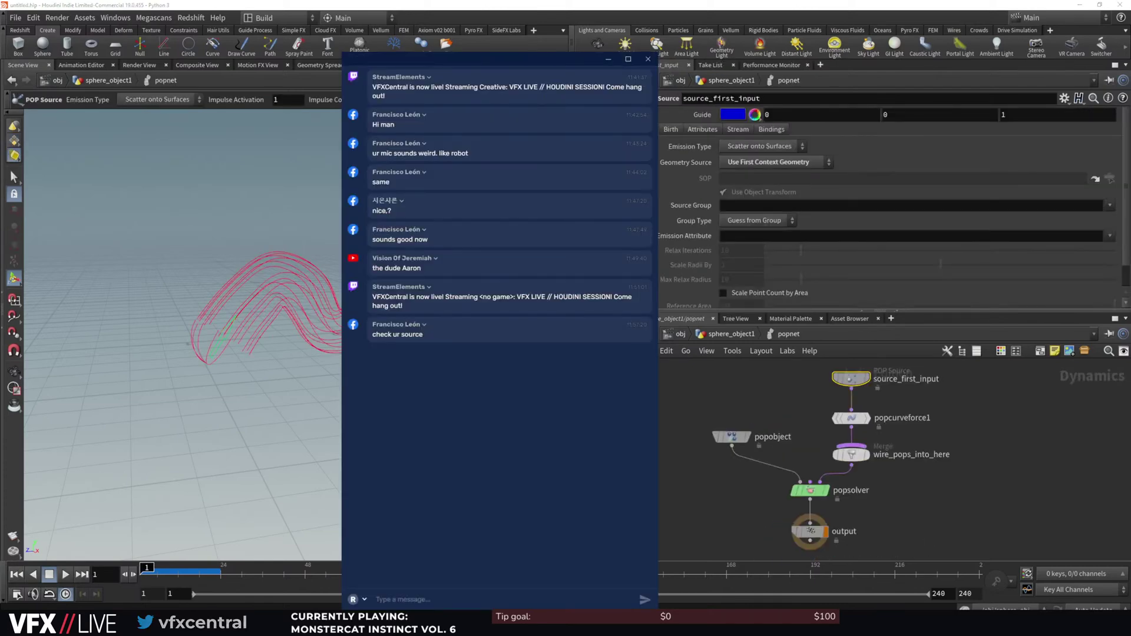
key("alt+Tab")
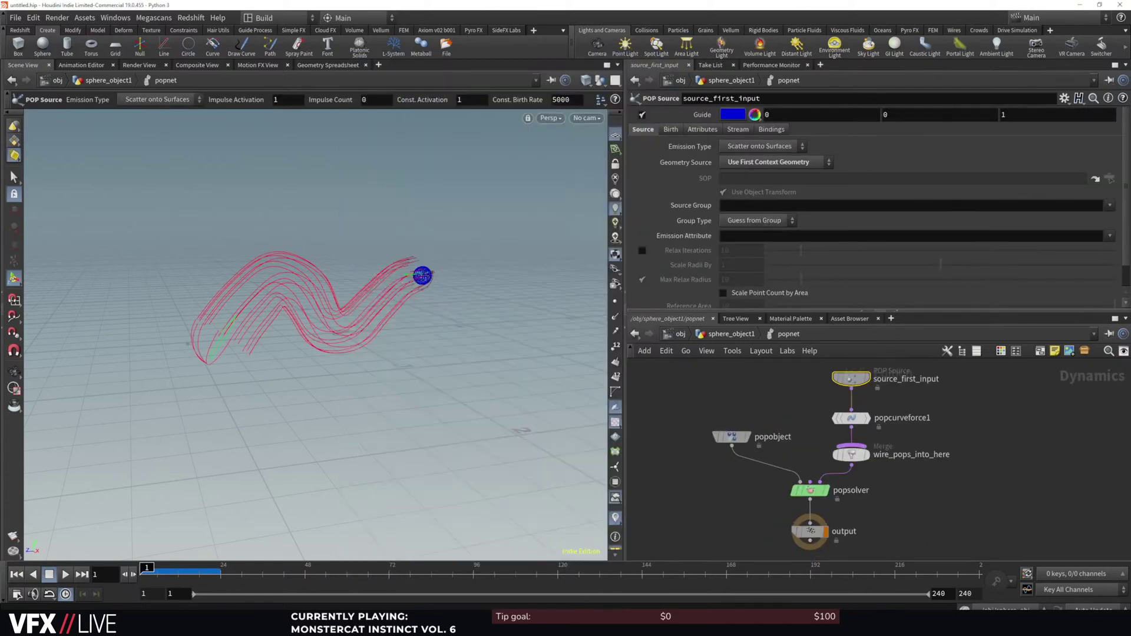
scroll(392, 310, "up", 3)
left_click_drag(392, 311, 413, 309, "alt")
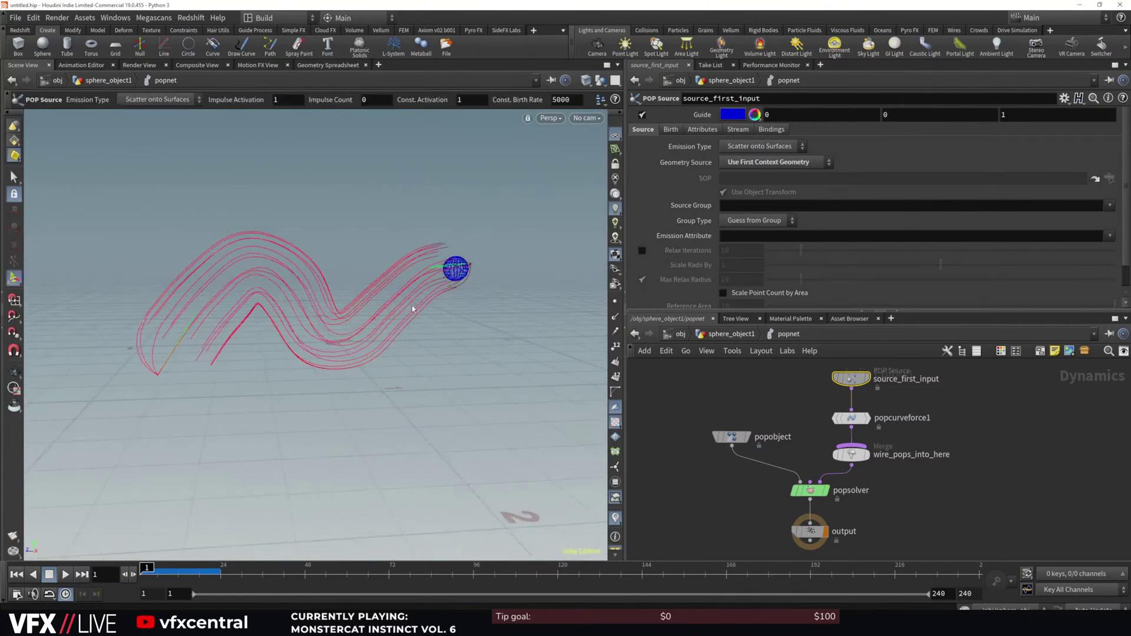
left_click(65, 574)
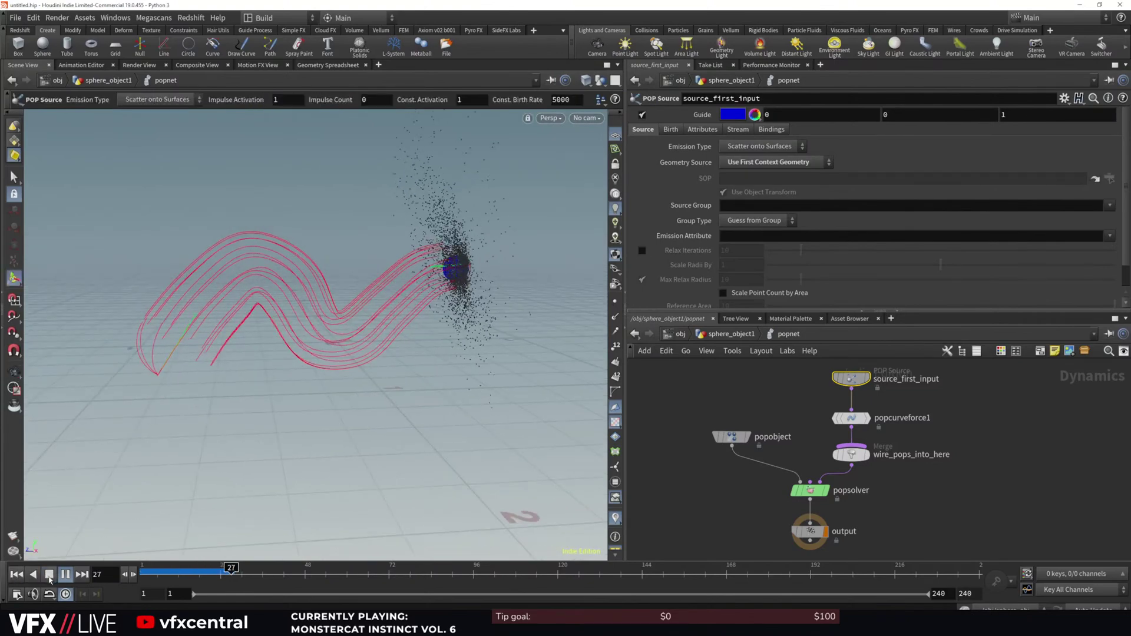
left_click(50, 576)
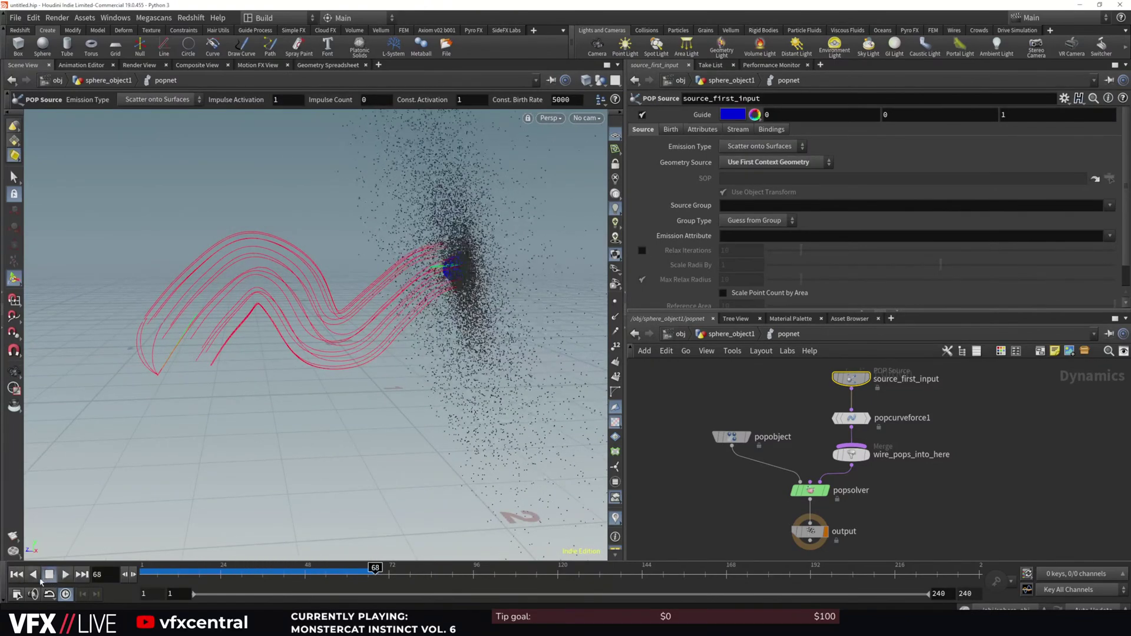
left_click(16, 574)
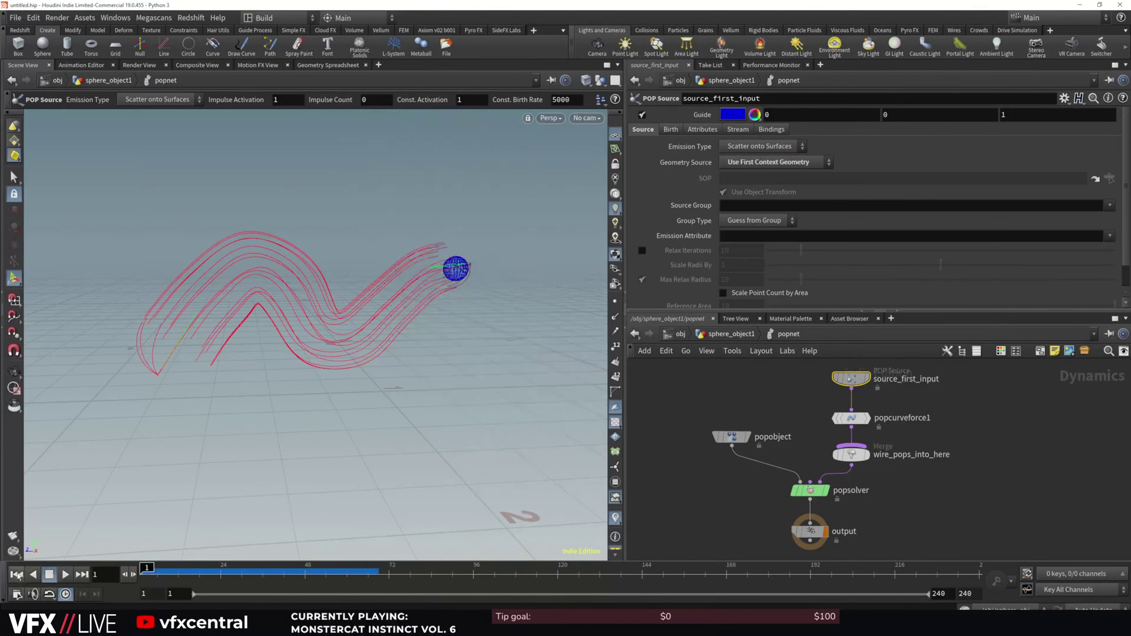
Raise popcurveforce1's Follow Scale to 0.83 and play the simulation to check the particle direction
left_click(854, 419)
scroll(442, 278, "up", 2)
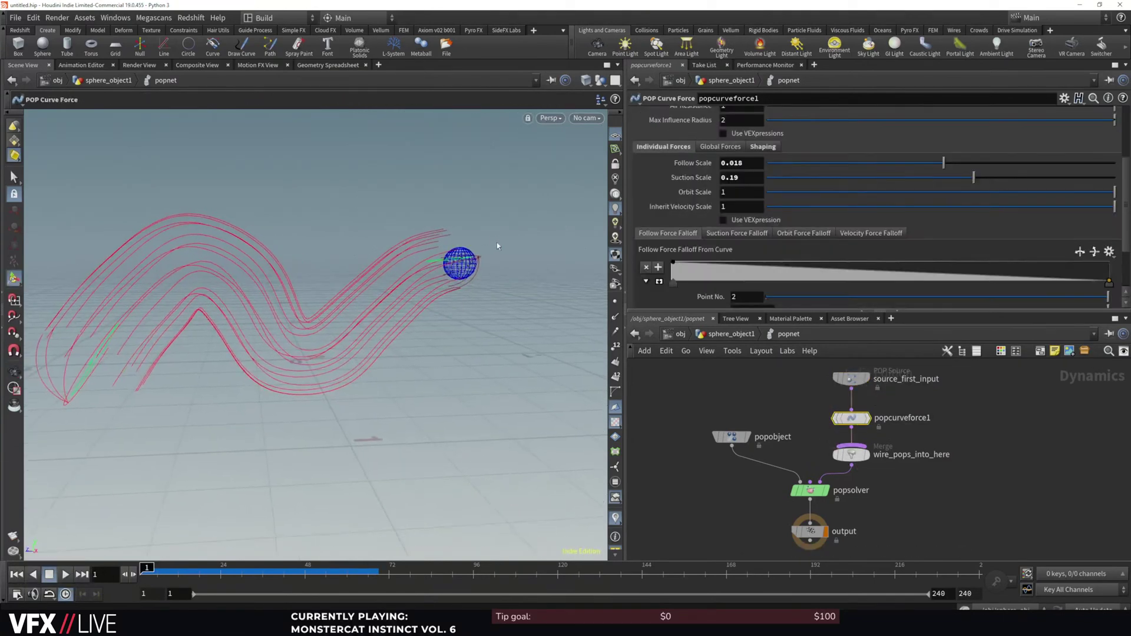
left_click_drag(943, 162, 974, 170)
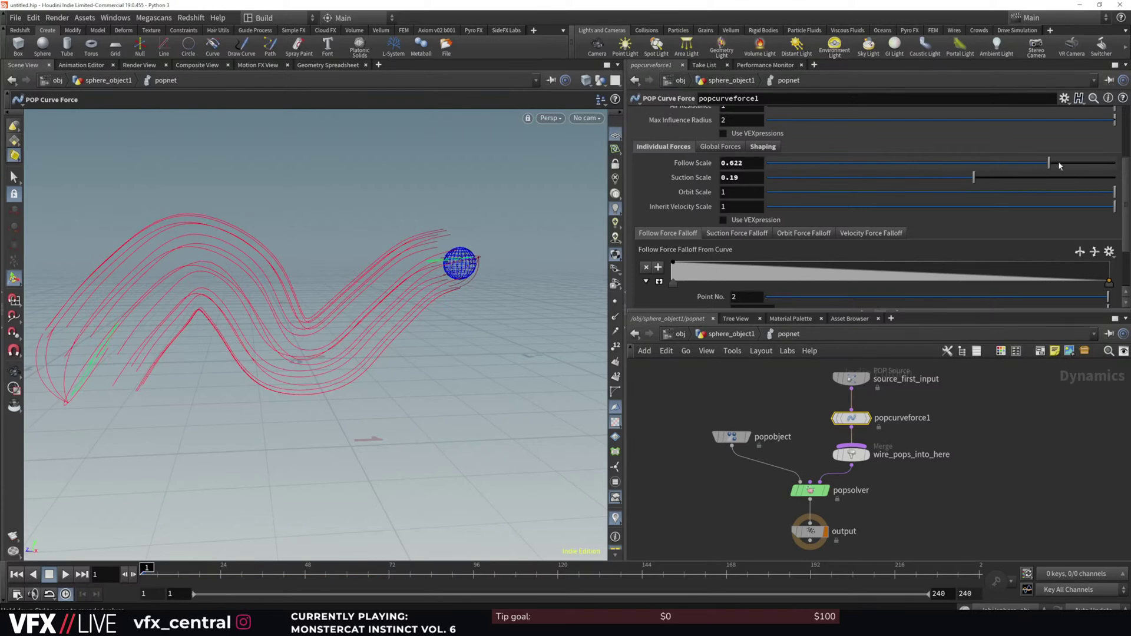
left_click(65, 575)
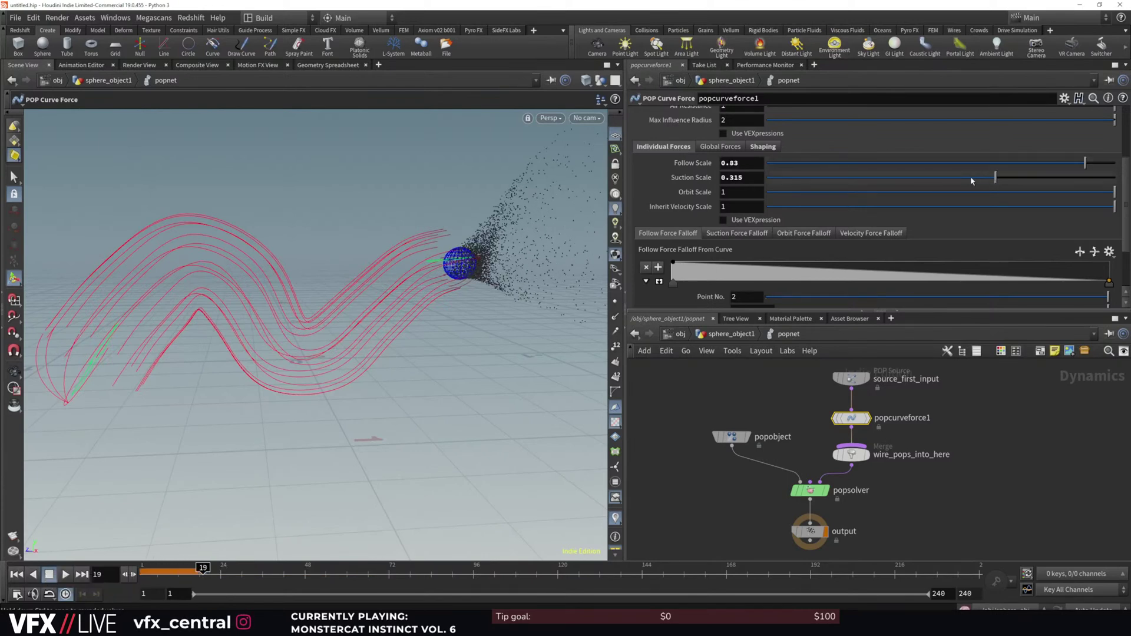
Set popcurveforce1's Suction Scale and Orbit Scale to 0
key("ctrl+a")
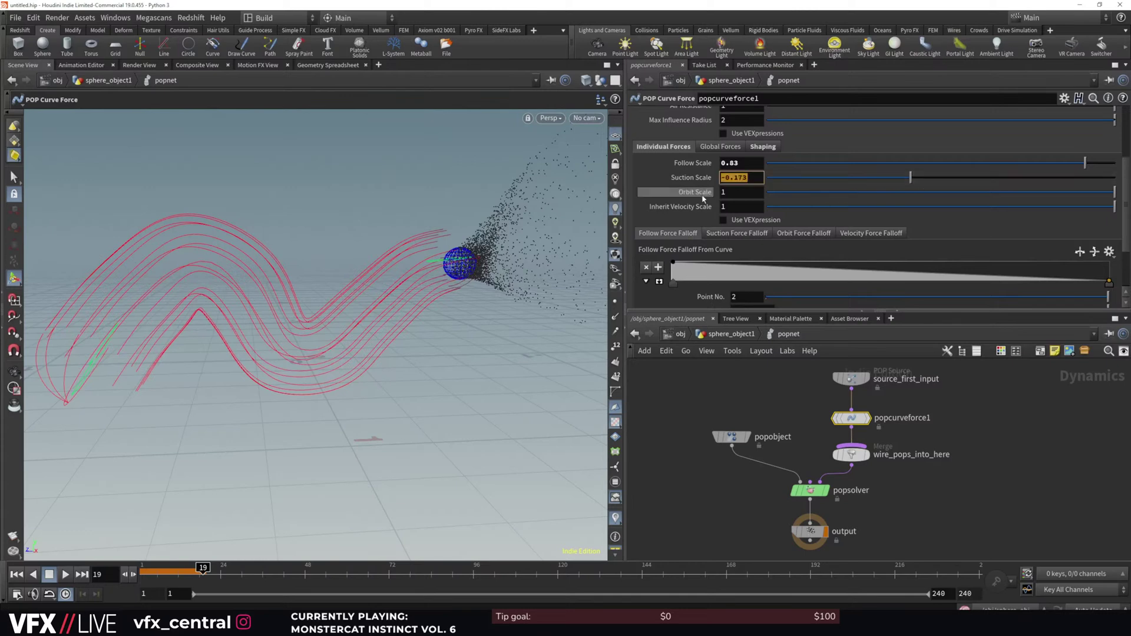
type("0")
key("Return")
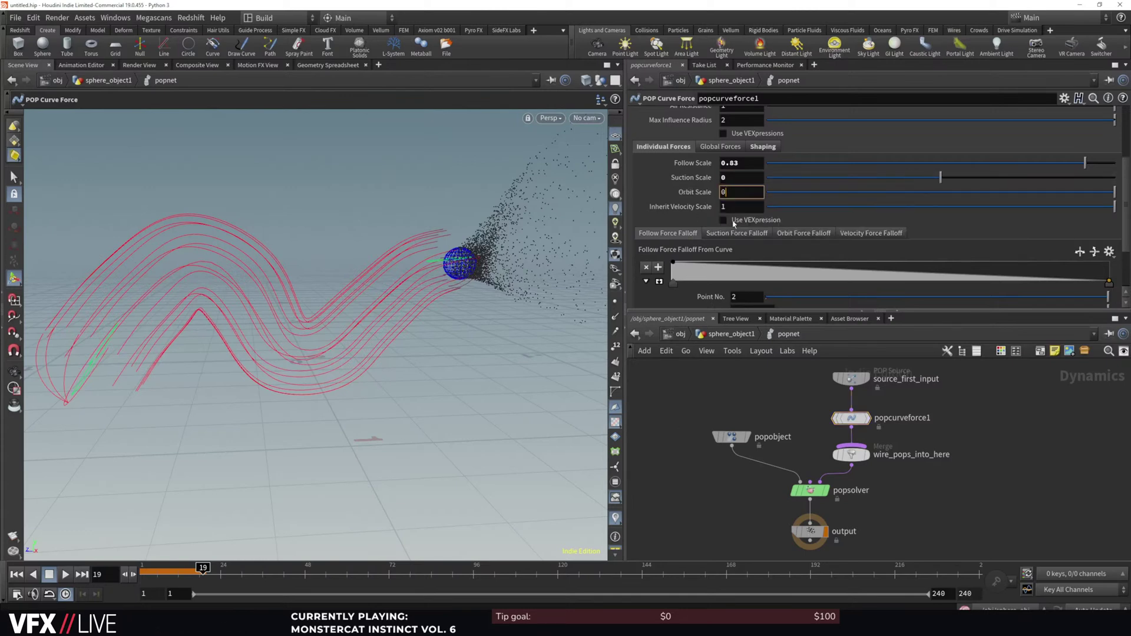
Rewind, set popcurveforce1's Follow Scale to -0.081, and play the simulation to check the flow along the curve
left_click(16, 575)
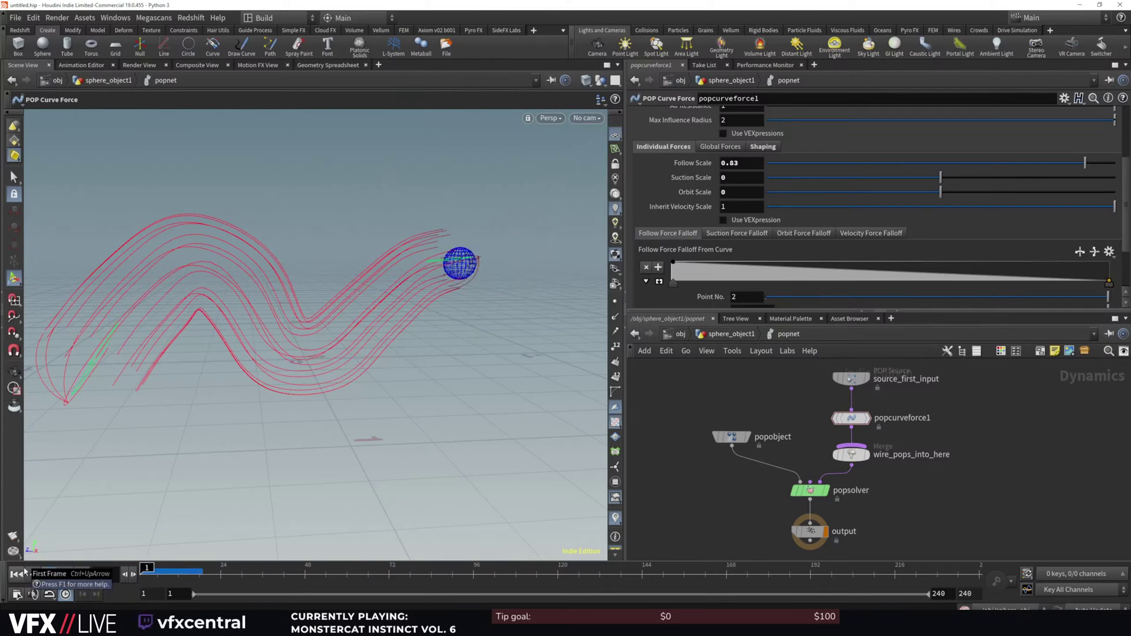
left_click(927, 163)
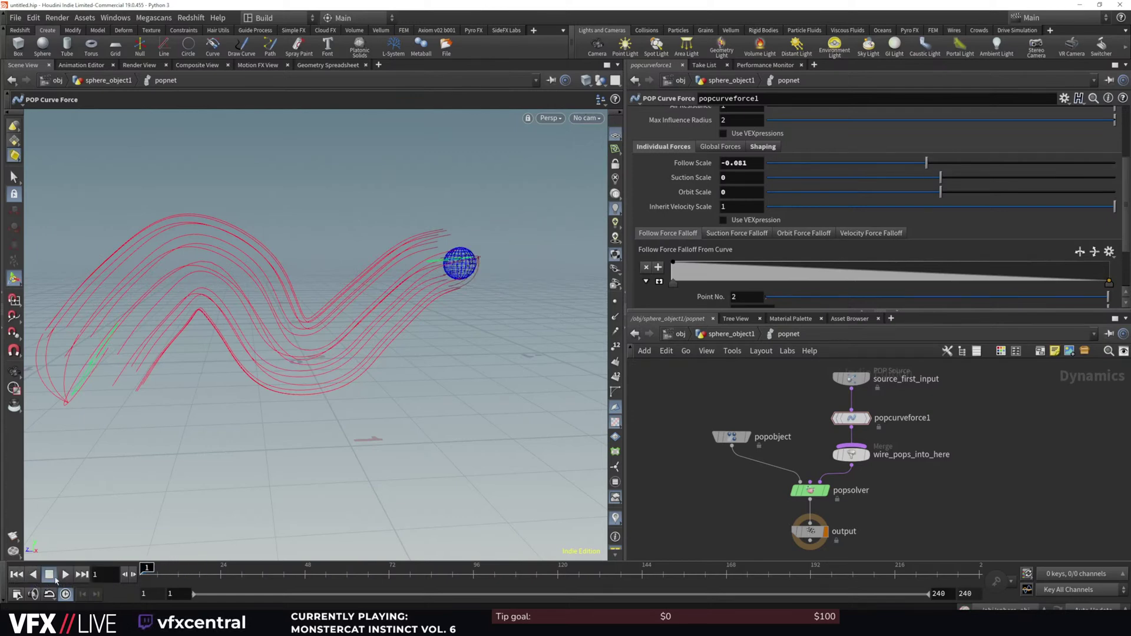
left_click(65, 574)
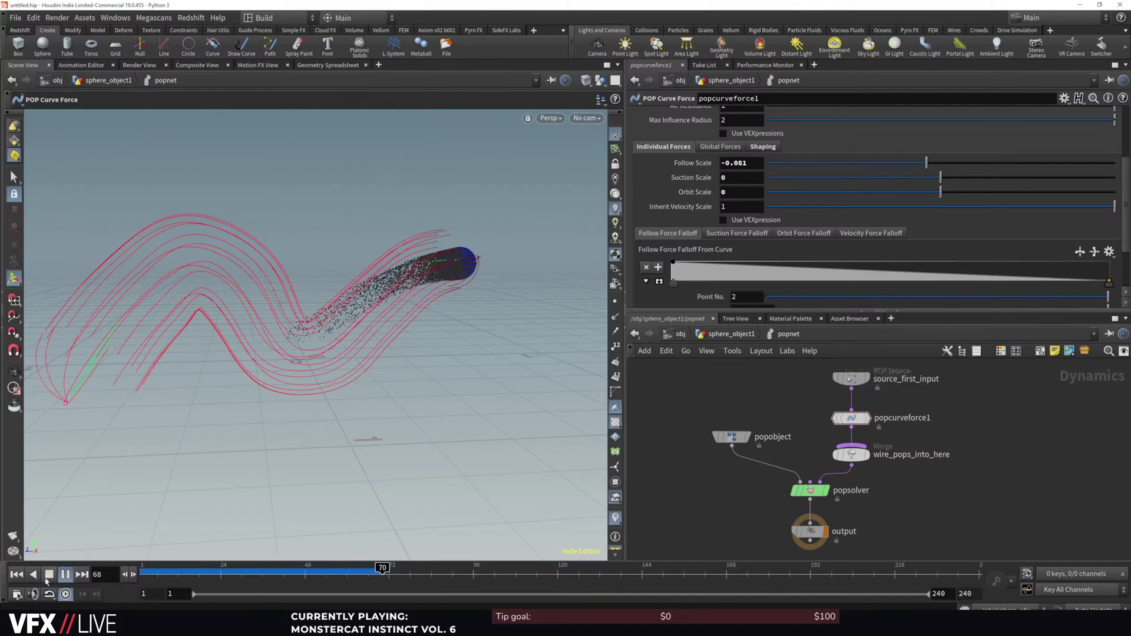
left_click(50, 580)
Change popcurveforce1's Follow Scale to -0.251, replay the simulation from the start, and rewind it
left_click_drag(920, 164, 909, 164)
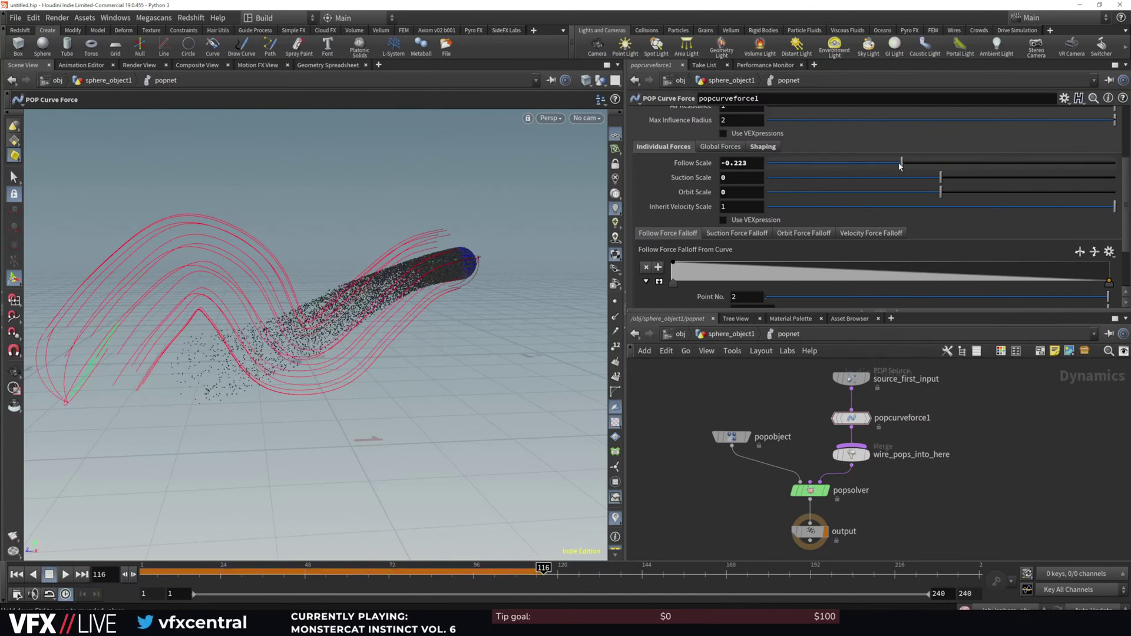
left_click(16, 579)
left_click(65, 579)
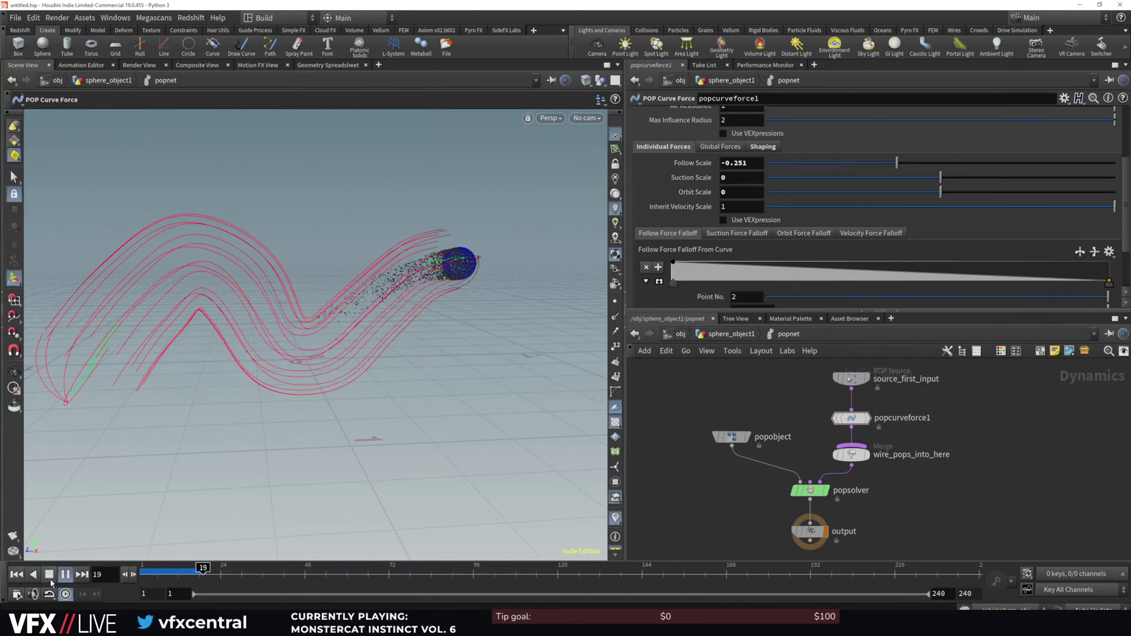
left_click(50, 574)
left_click(17, 575)
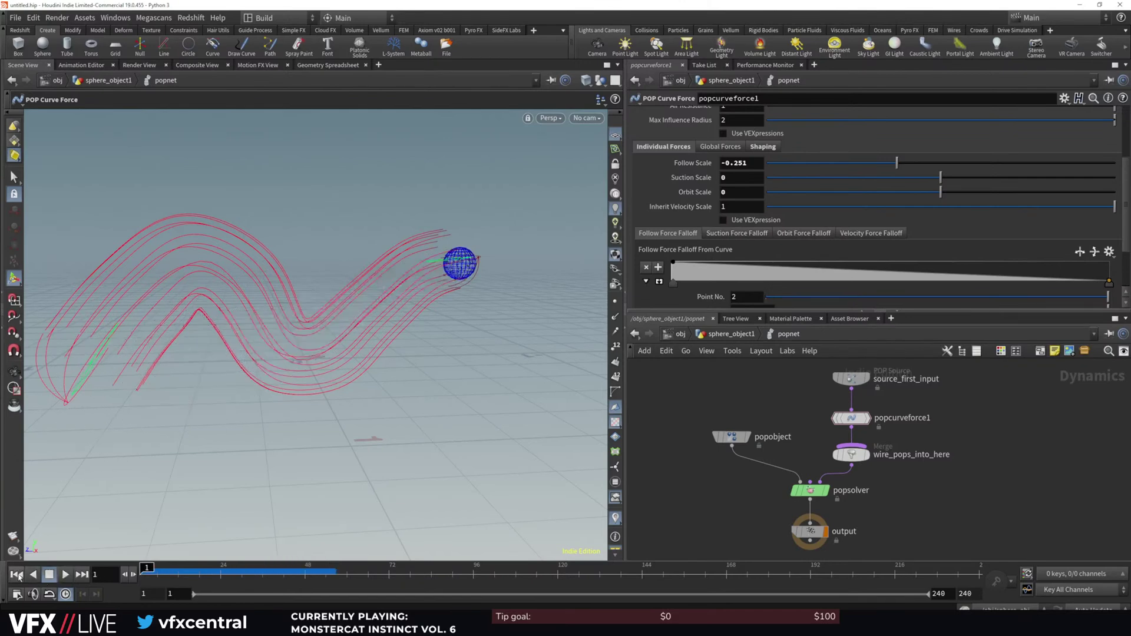
Review popcurveforce1's global force ramps and geometry binding, and adjust its guide streamlines
scroll(1129, 142, "up", 3)
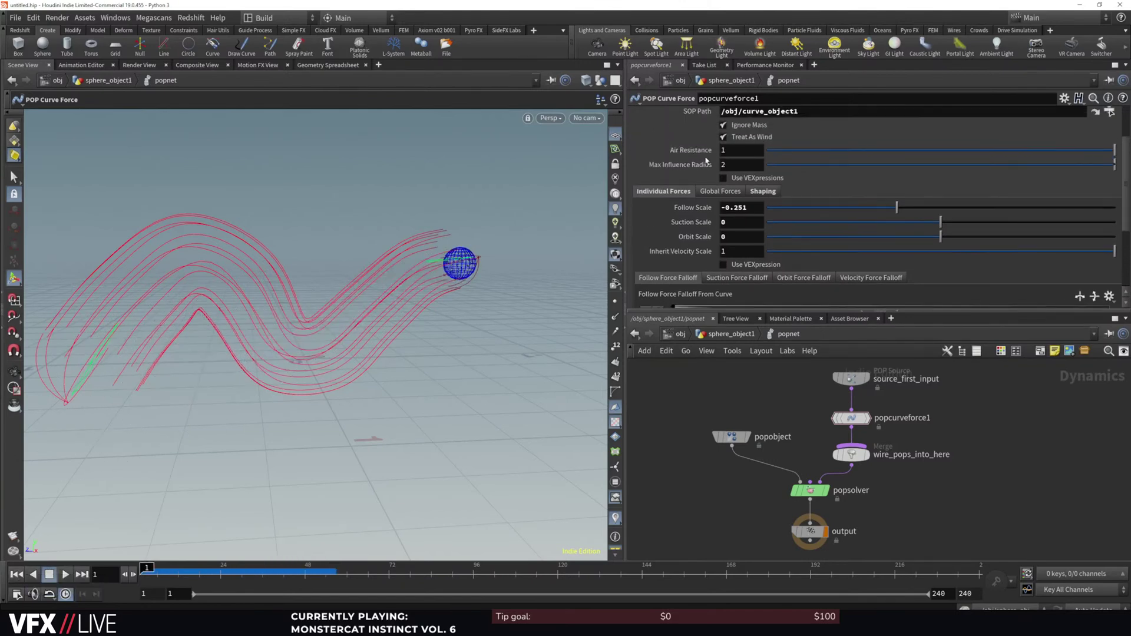
left_click(721, 193)
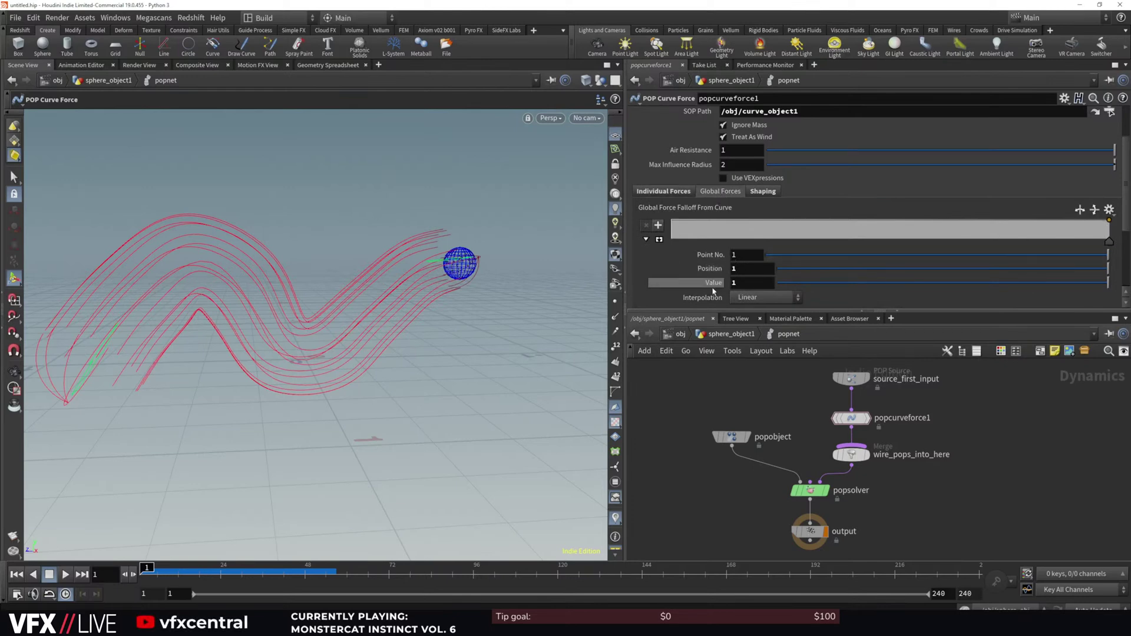
scroll(1113, 234, "down", 5)
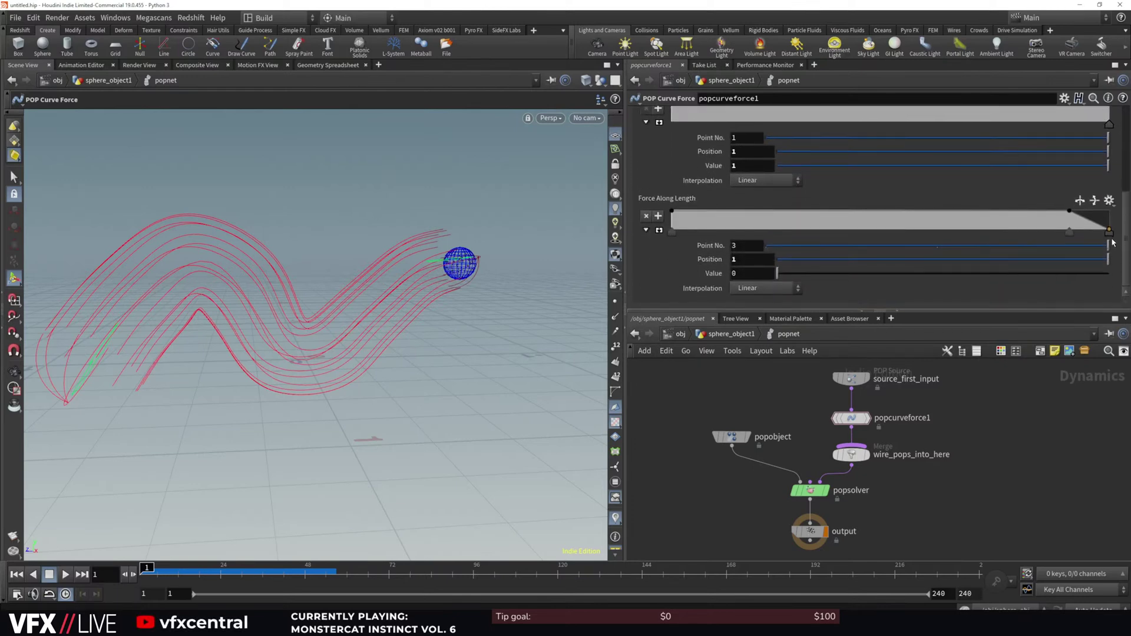
scroll(1114, 234, "up", 7)
left_click(690, 142)
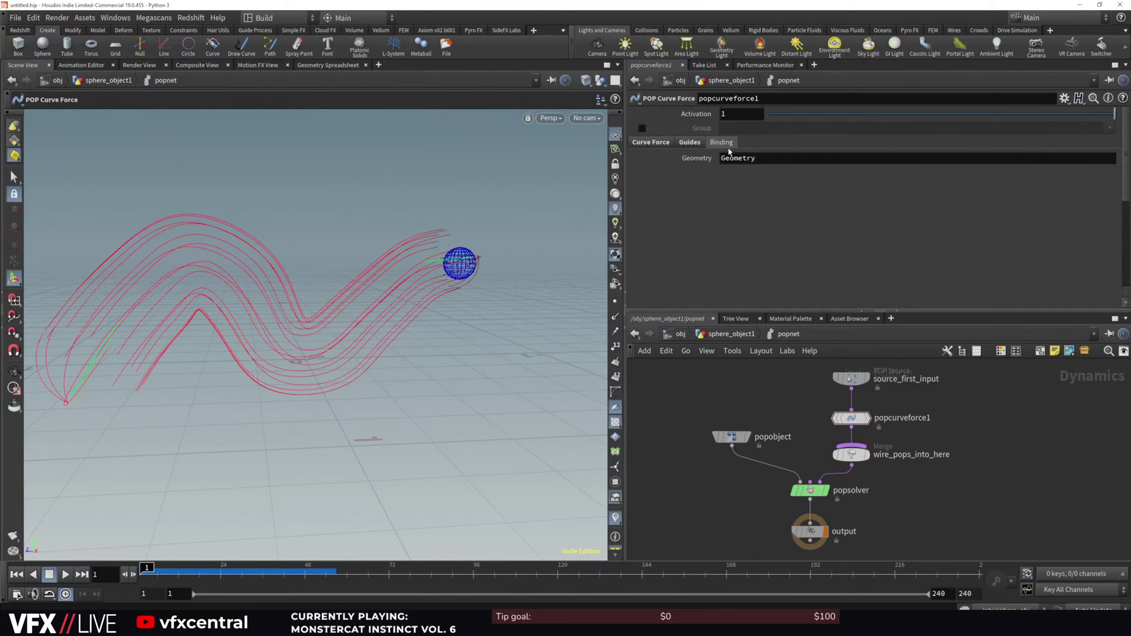
left_click_drag(791, 190, 816, 188)
left_click(722, 143)
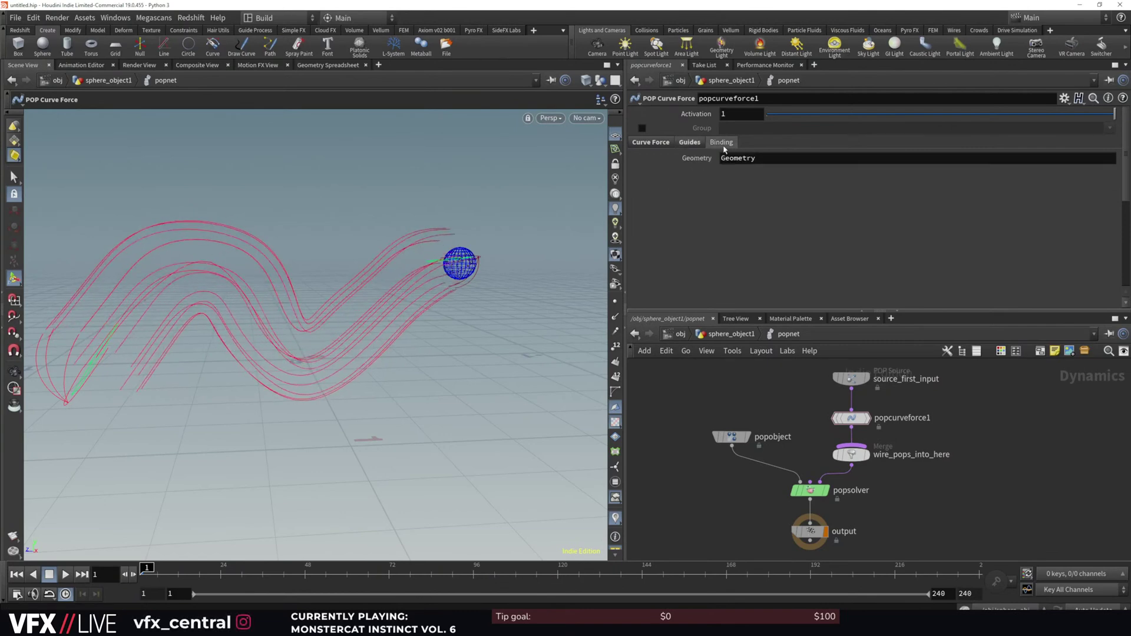
In popcurveforce1's shaping settings, set the resampled curve's Max Segment Length to 0.01
left_click(658, 145)
left_click(763, 257)
left_click_drag(1118, 171, 1123, 219)
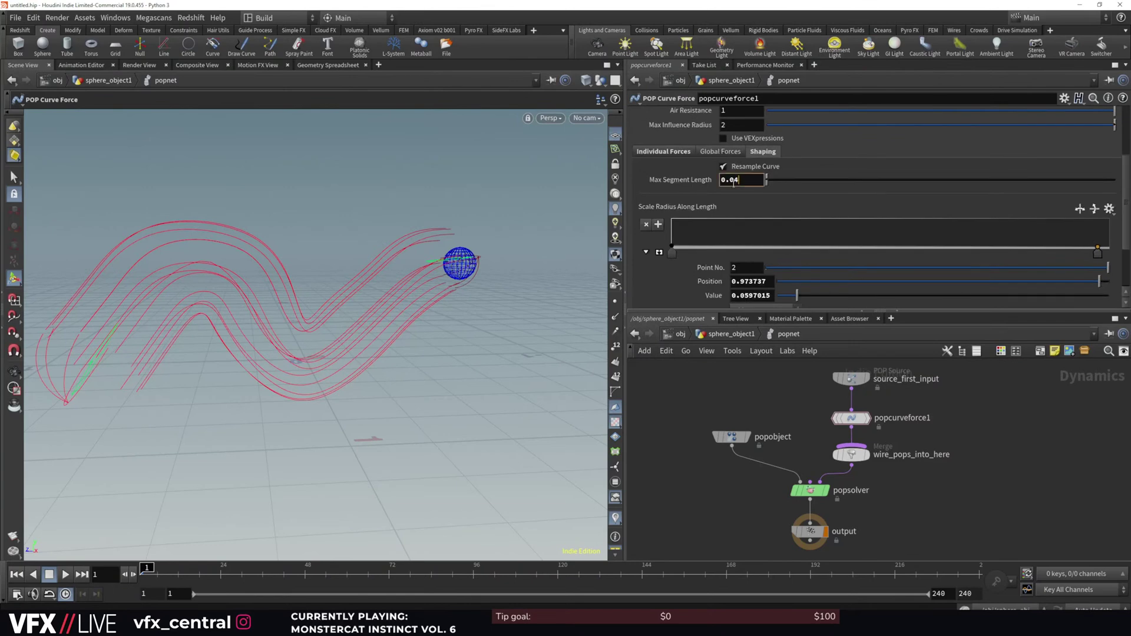
type("1")
key("Return")
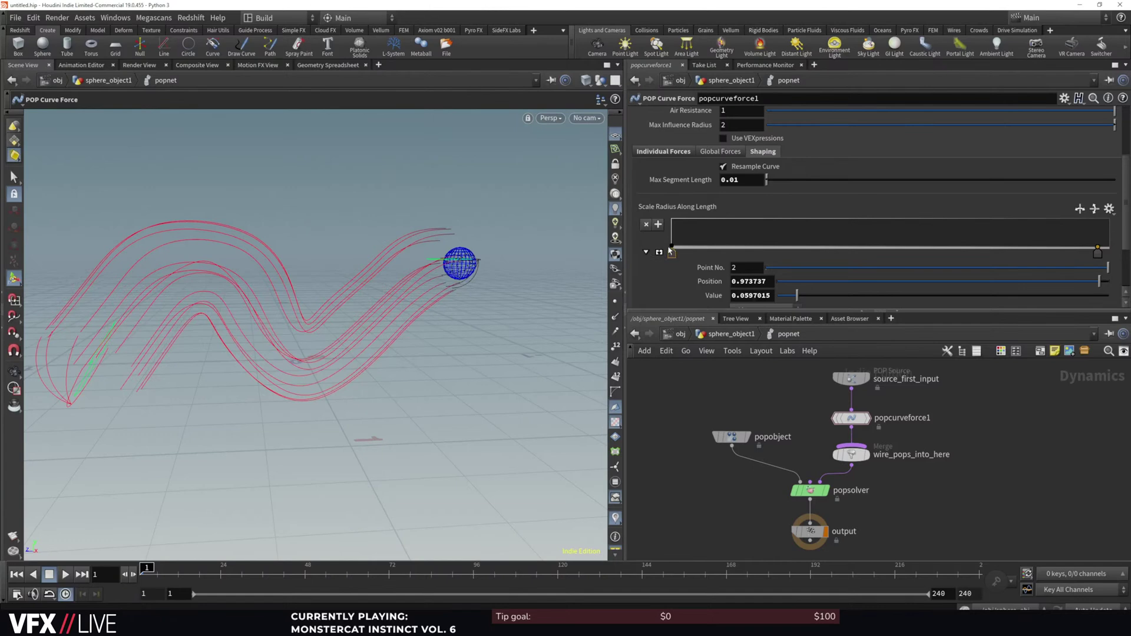
Lower the first point of the Scale Radius Along Length ramp to a value of 0 and play the simulation
left_click(671, 252)
left_click_drag(670, 250, 671, 252)
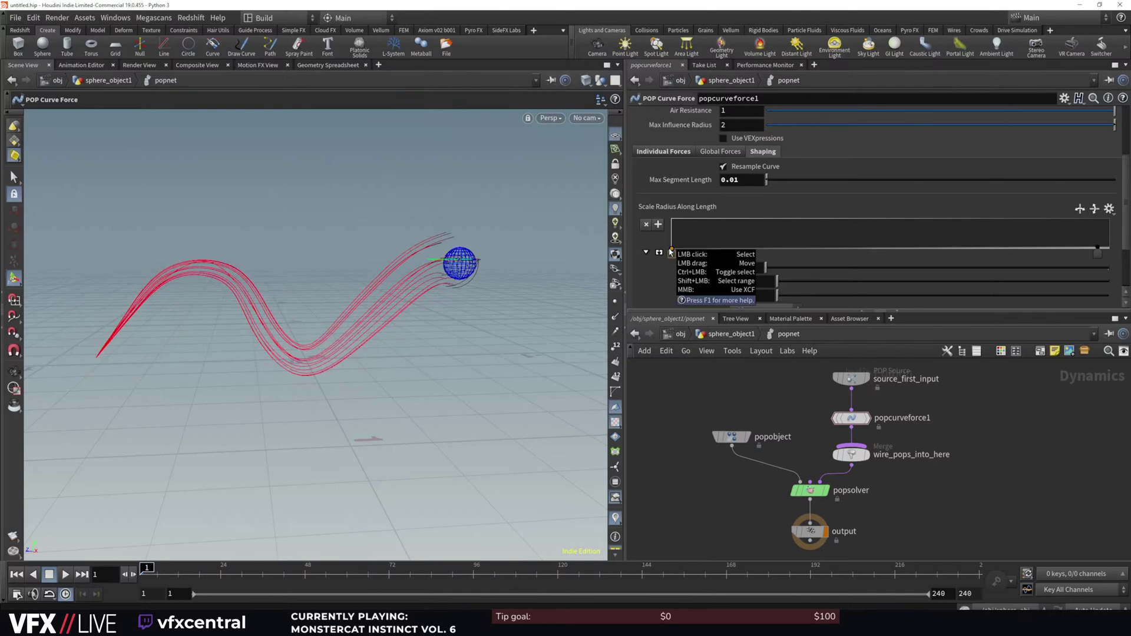
left_click(65, 574)
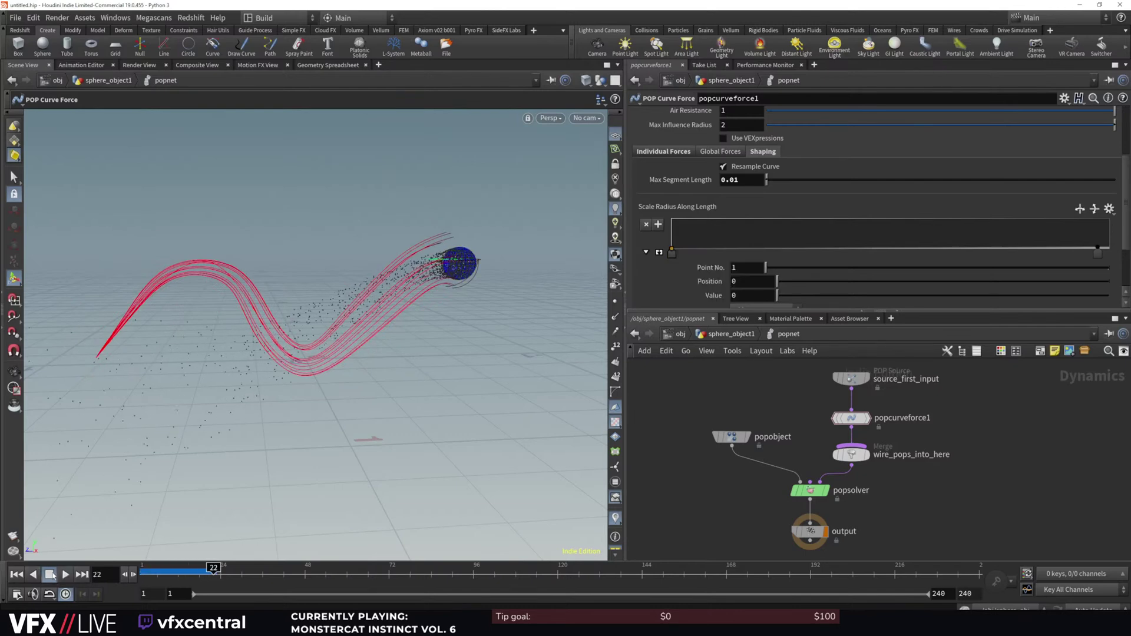
Rewind the simulation, set popcurveforce1's Suction Scale to 0.091 under its individual forces, and play it
left_click(16, 575)
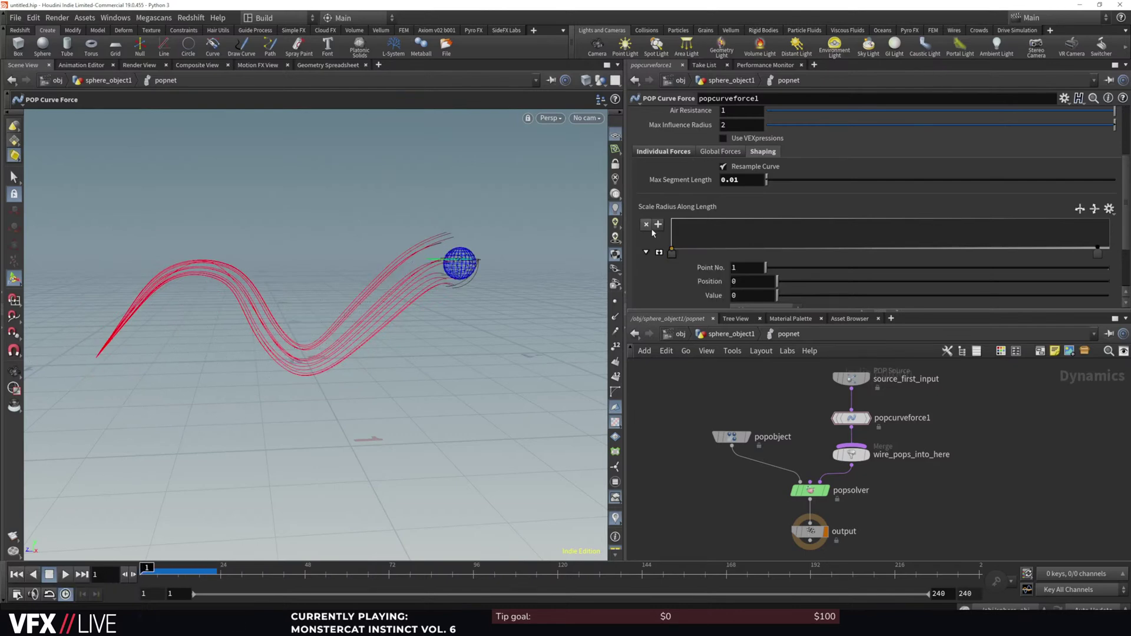
scroll(652, 236, "down", 5)
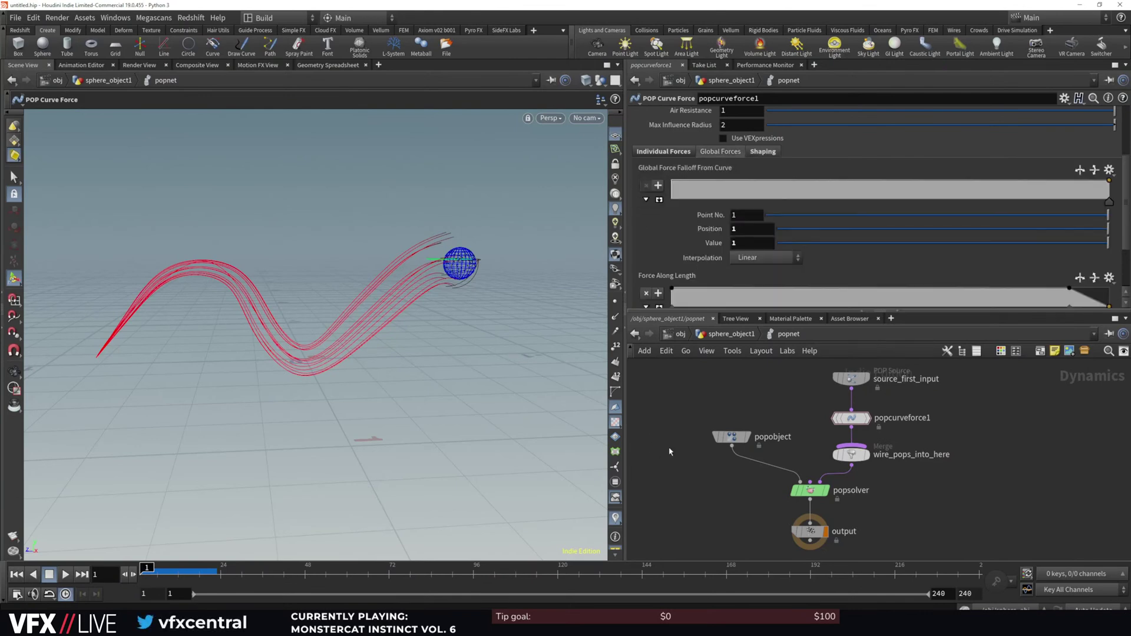
scroll(1128, 172, "down", 3)
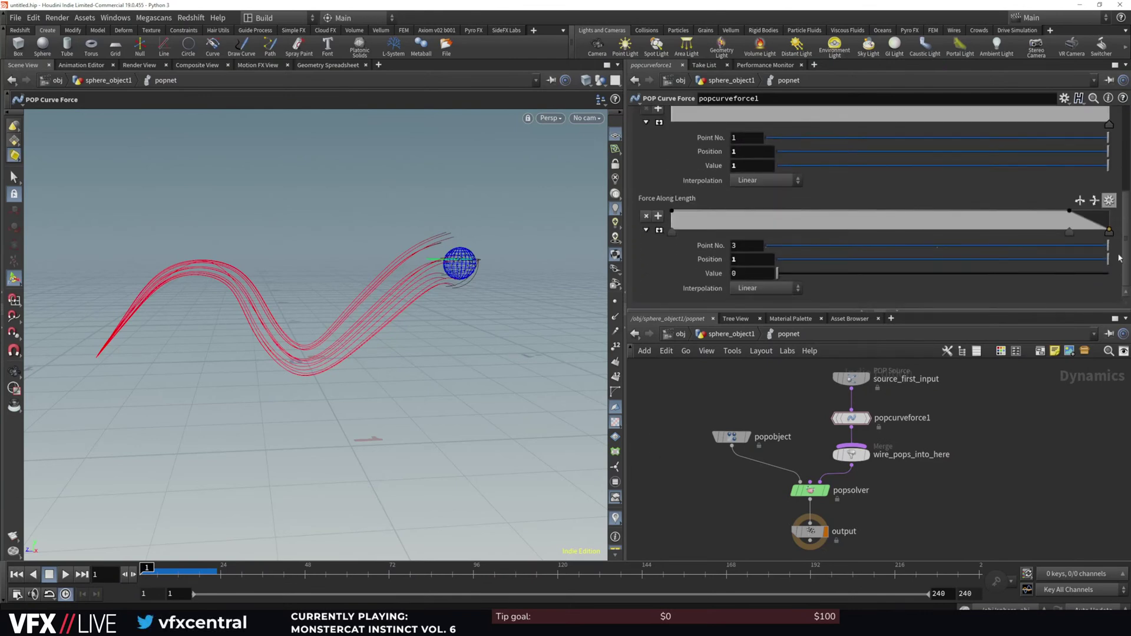
scroll(1128, 173, "up", 6)
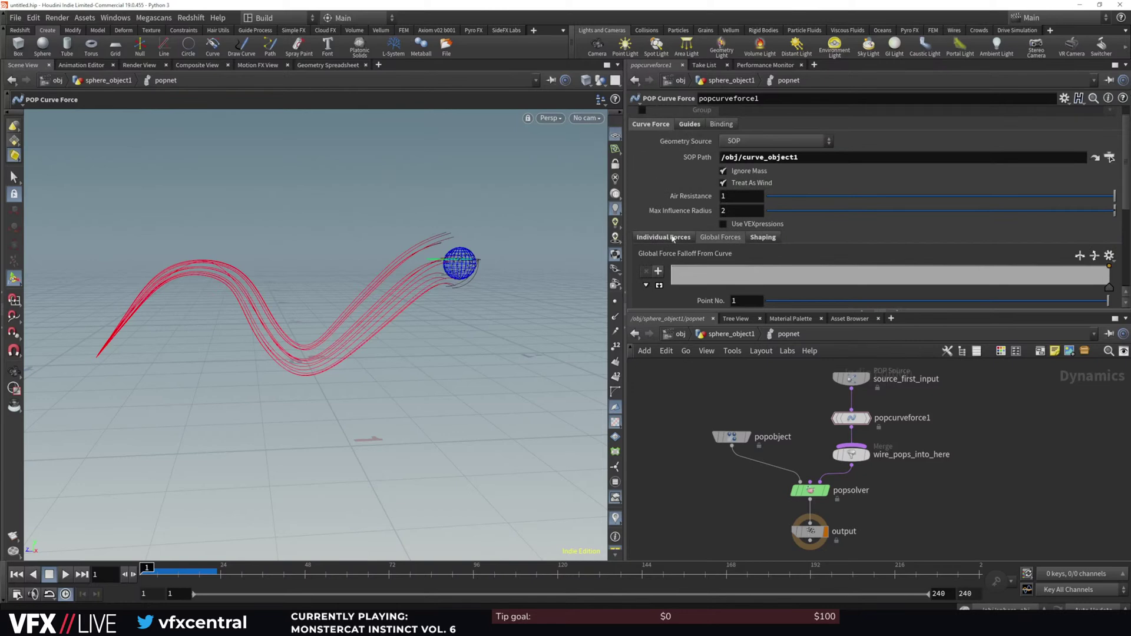
left_click(672, 238)
left_click_drag(941, 268, 958, 269)
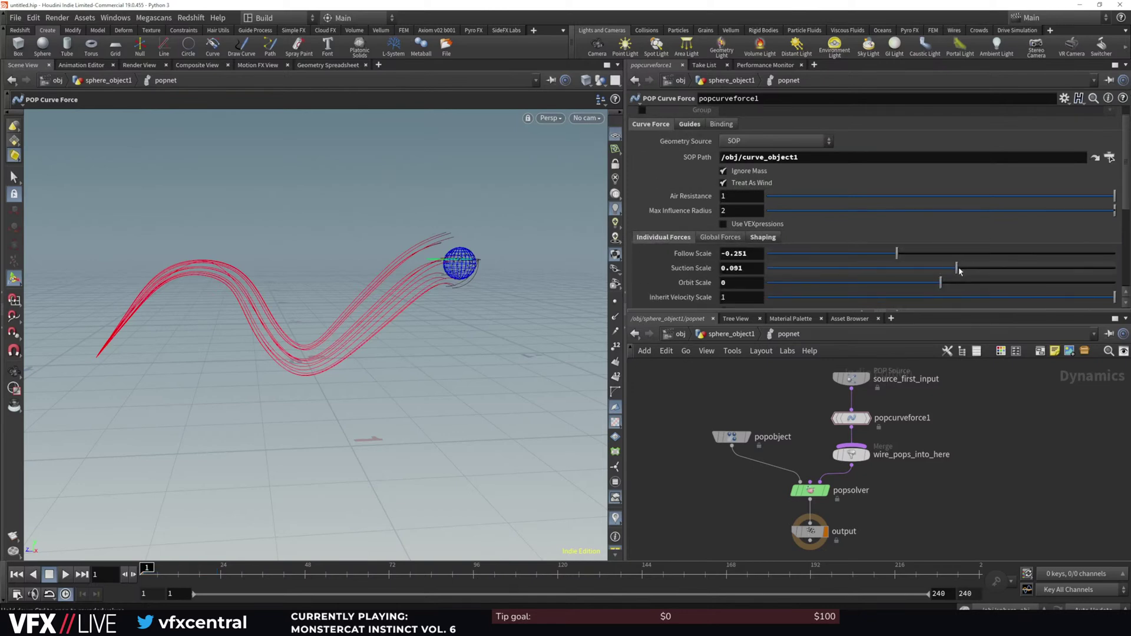
left_click(66, 575)
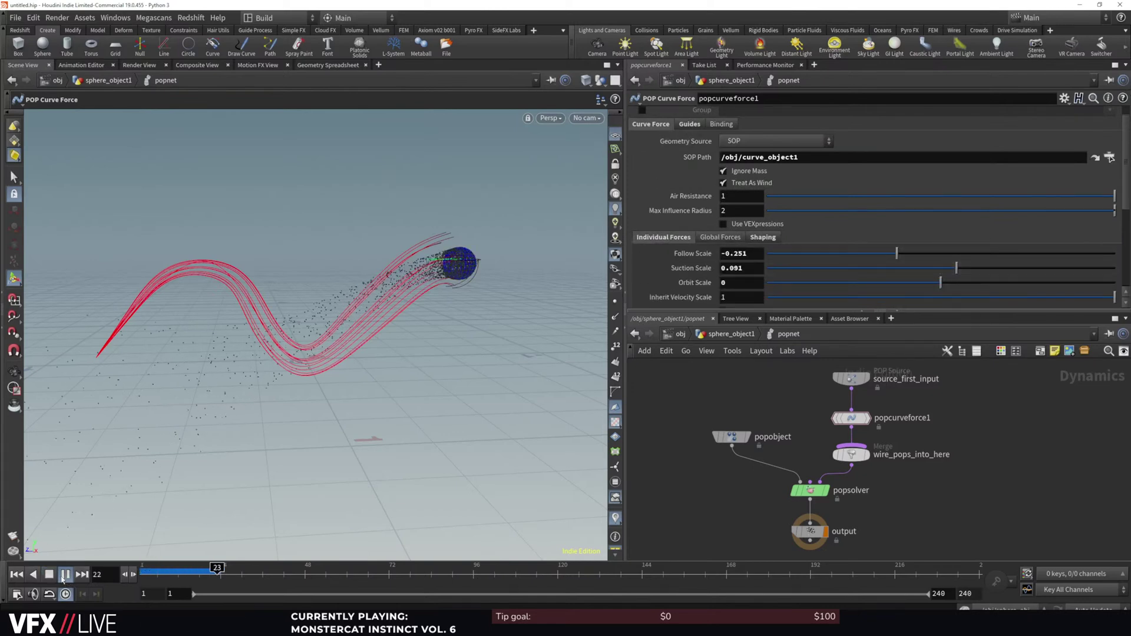
Set popcurveforce1's Suction Scale to -0.074 and play the simulation again
left_click_drag(956, 268, 930, 270)
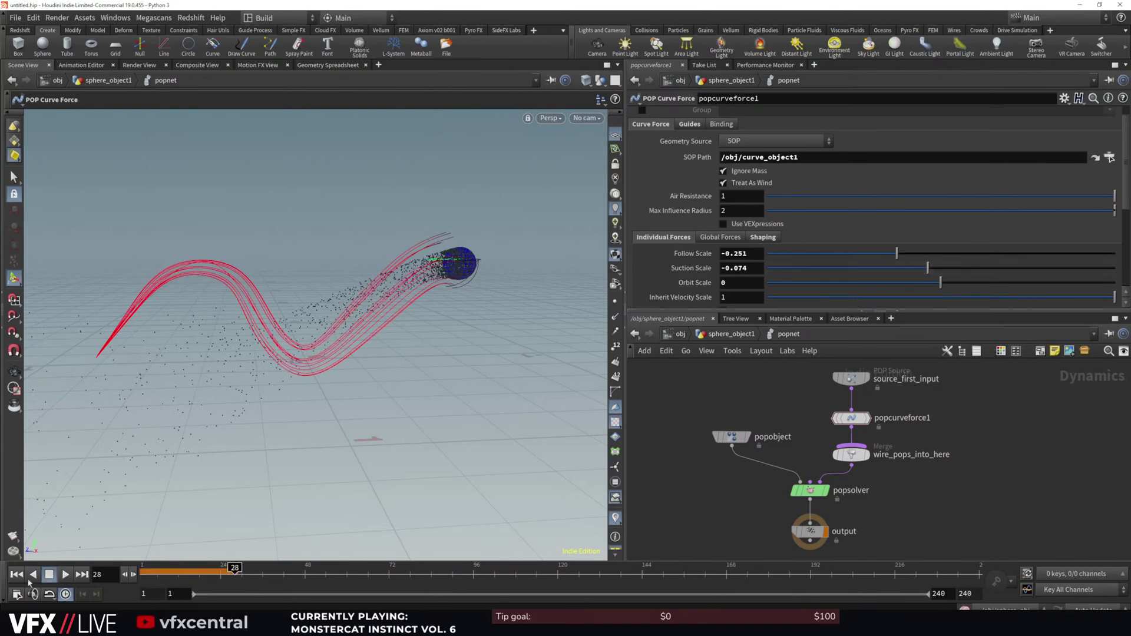
left_click(65, 574)
left_click(48, 574)
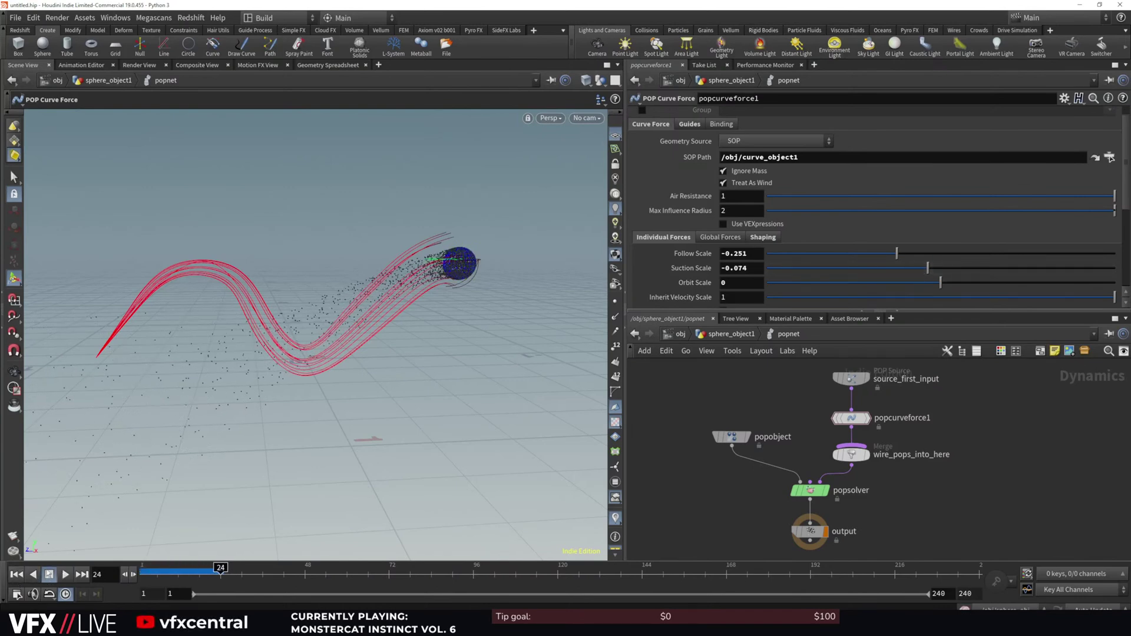
Change popcurveforce1's Follow Scale to -0.104 and replay the simulation from the first frame
left_click_drag(897, 253, 924, 254)
left_click(17, 575)
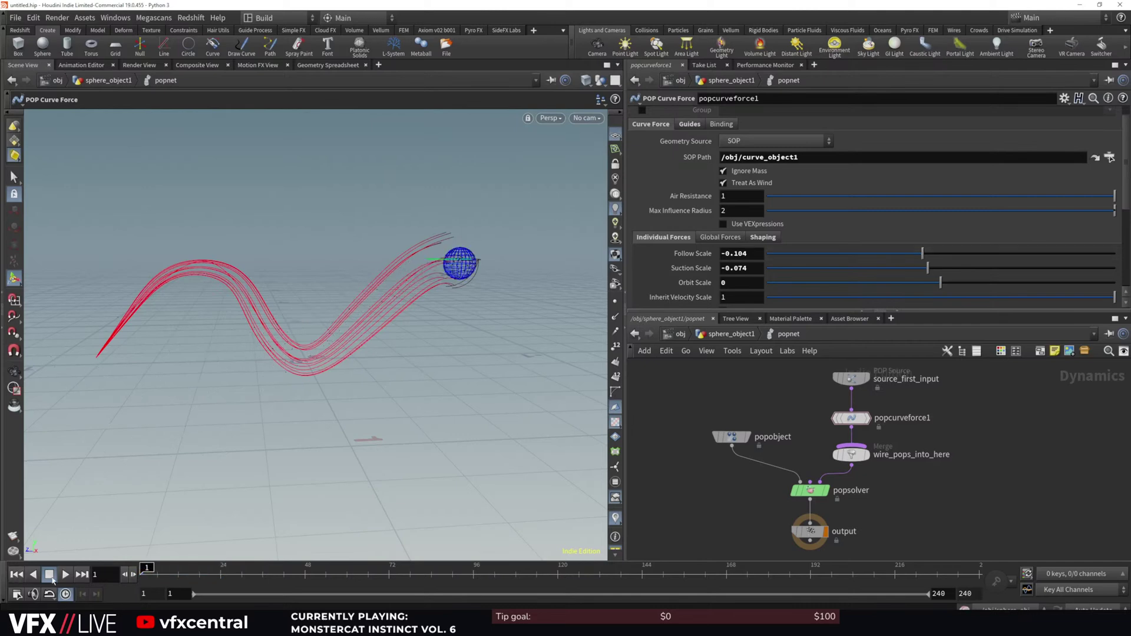
left_click(65, 574)
left_click(51, 575)
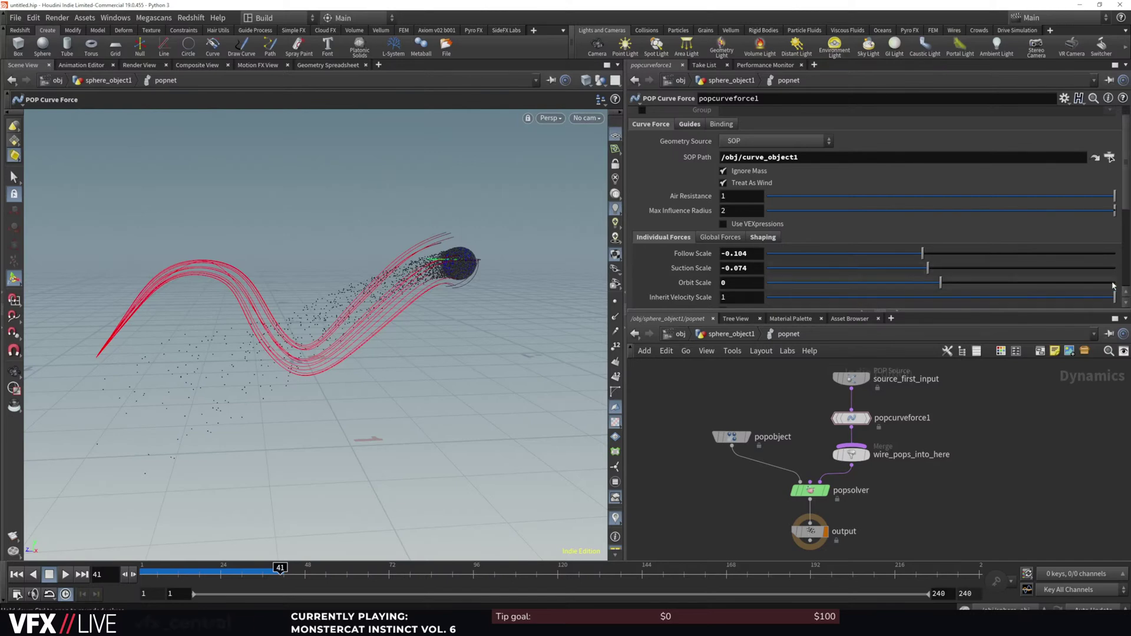
Set popcurveforce1's Air Resistance to 5 and replay the simulation from the start
left_click_drag(735, 197, 701, 204)
type("5")
key("Return")
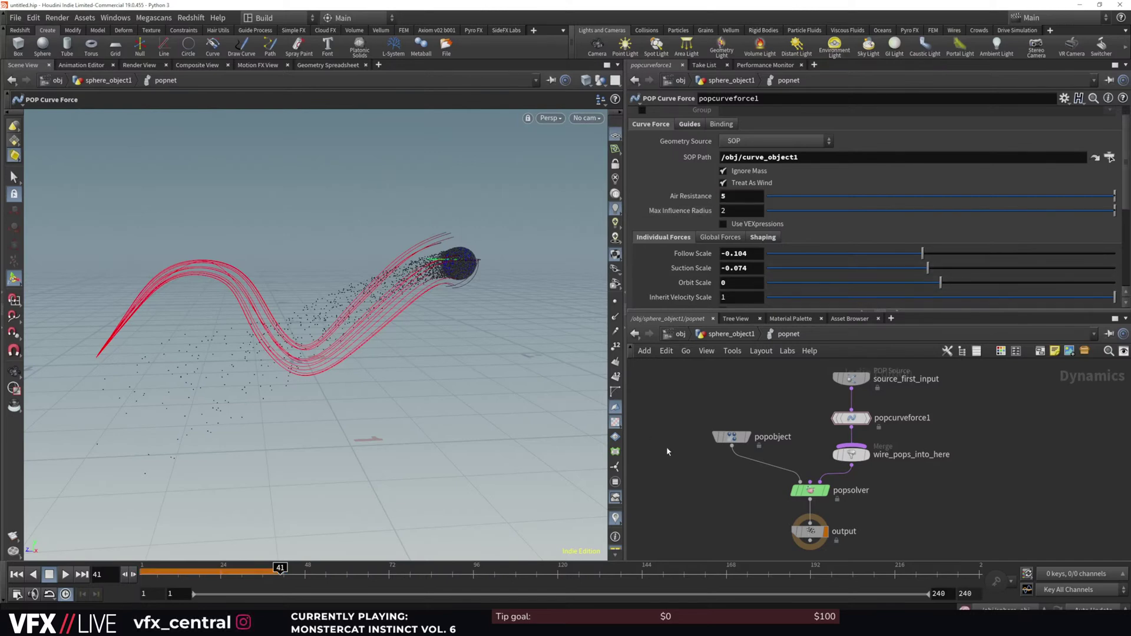
left_click(23, 576)
left_click(66, 576)
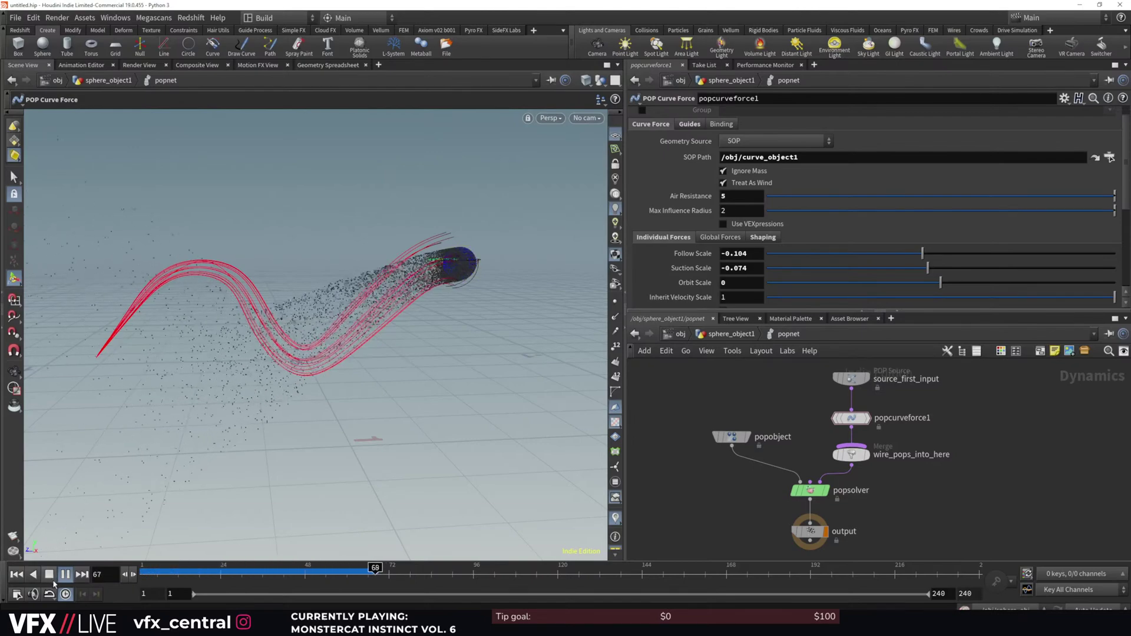
left_click(49, 579)
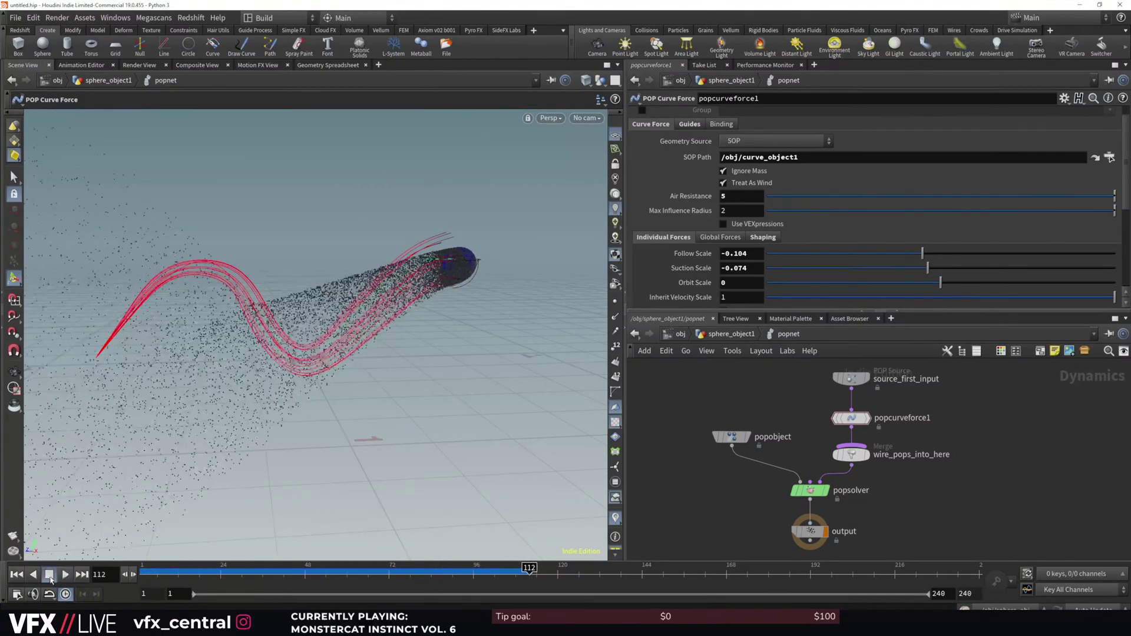
Change popcurveforce1's Follow Scale to the positive value 0.112 and replay the simulation from the start
right_click_drag(295, 504, 291, 472, "alt")
left_click_drag(292, 472, 272, 393)
left_click_drag(923, 253, 957, 262)
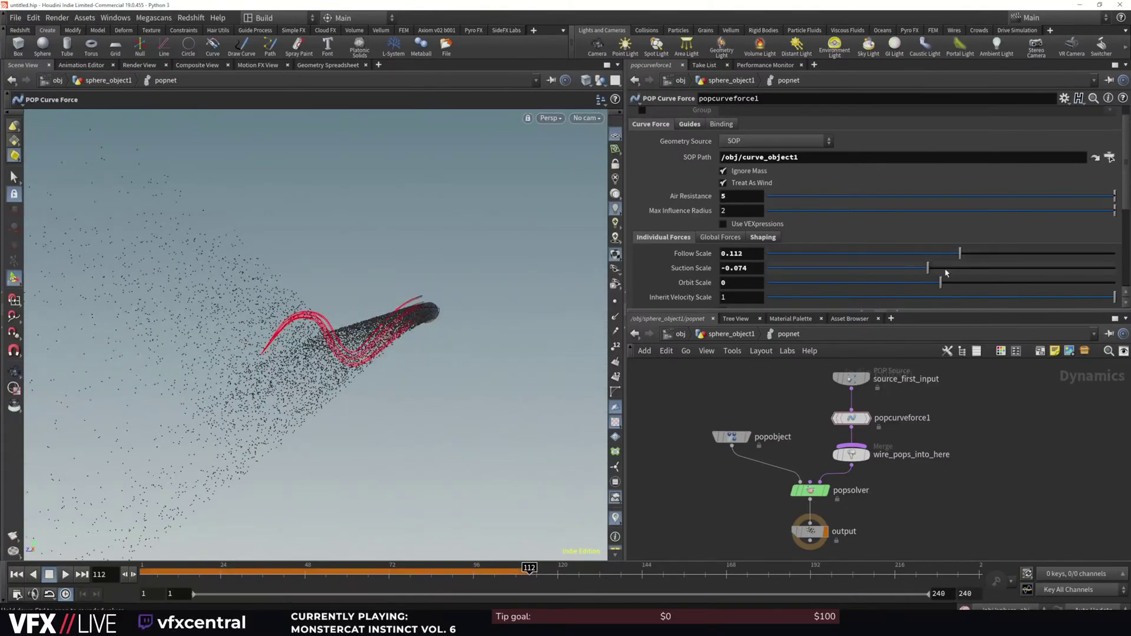
left_click(65, 575)
left_click(17, 575)
left_click(65, 575)
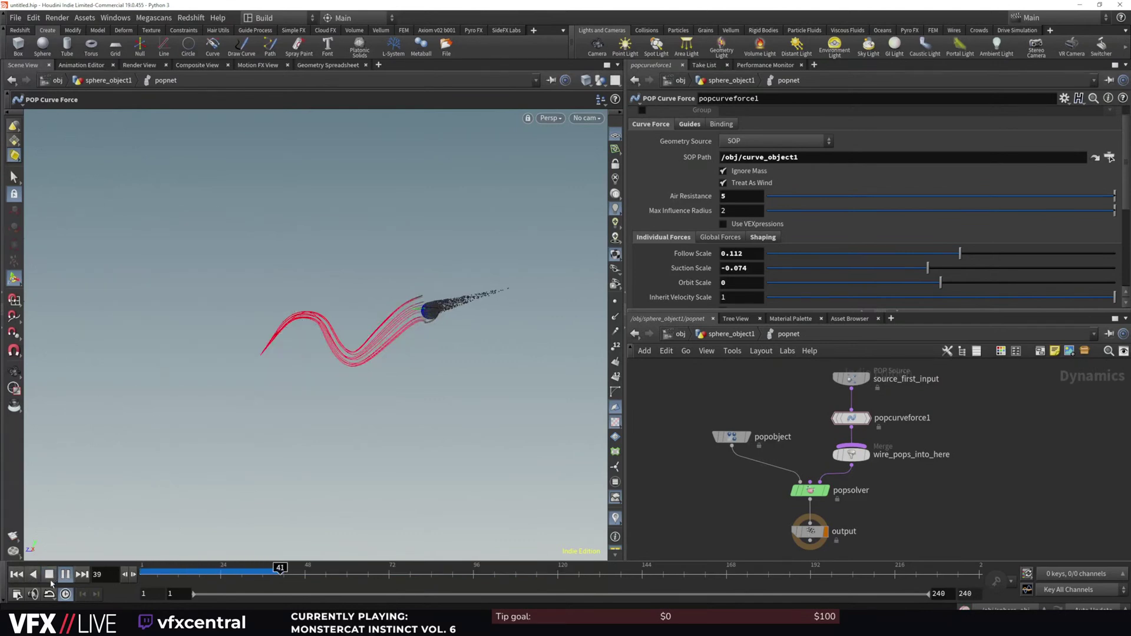
left_click(50, 575)
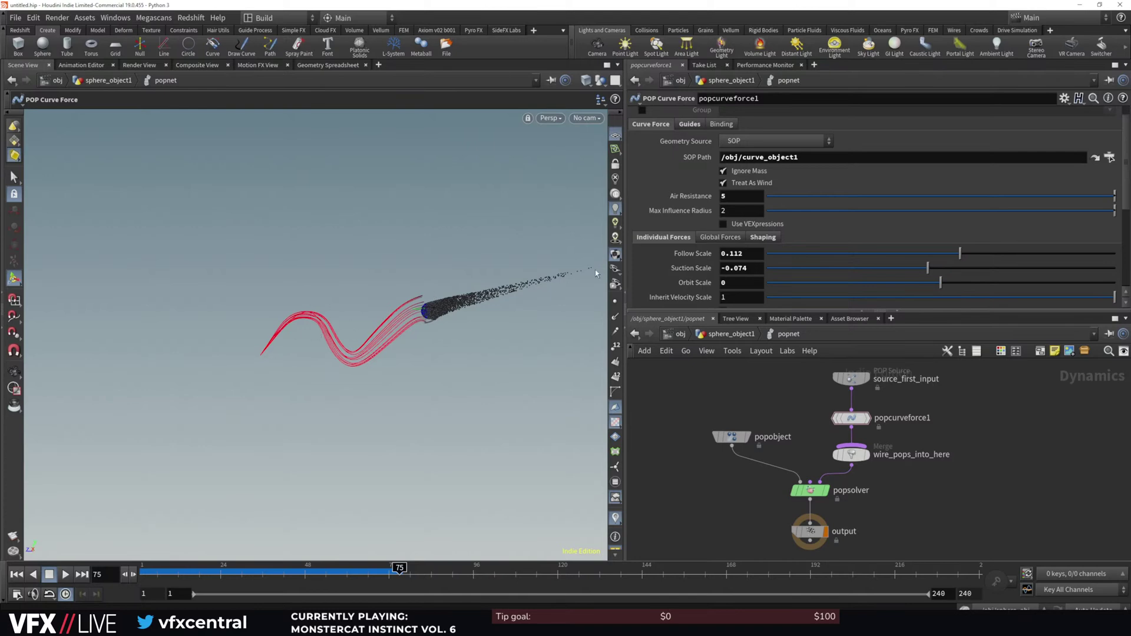
Examine the particle stream's direction relative to the guide curve from another angle and replay the simulation
left_click_drag(412, 328, 430, 338, "alt")
right_click_drag(430, 338, 475, 179, "alt")
left_click_drag(457, 318, 458, 359, "alt")
left_click_drag(404, 281, 457, 246, "alt")
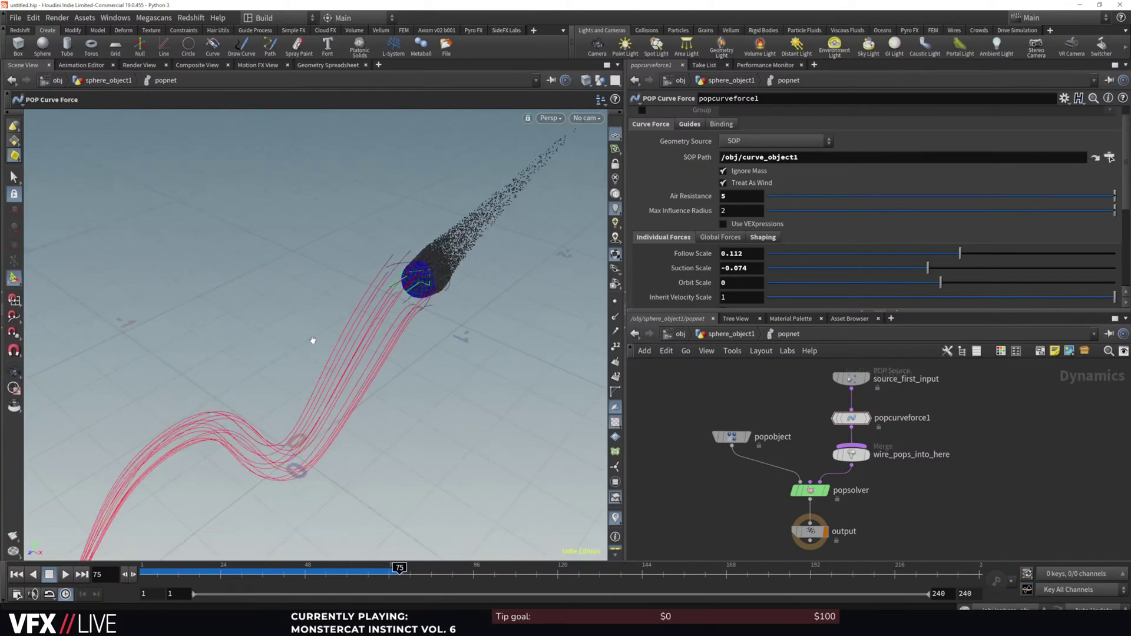
right_click_drag(313, 344, 341, 384, "alt")
left_click(17, 575)
left_click(65, 575)
left_click(50, 574)
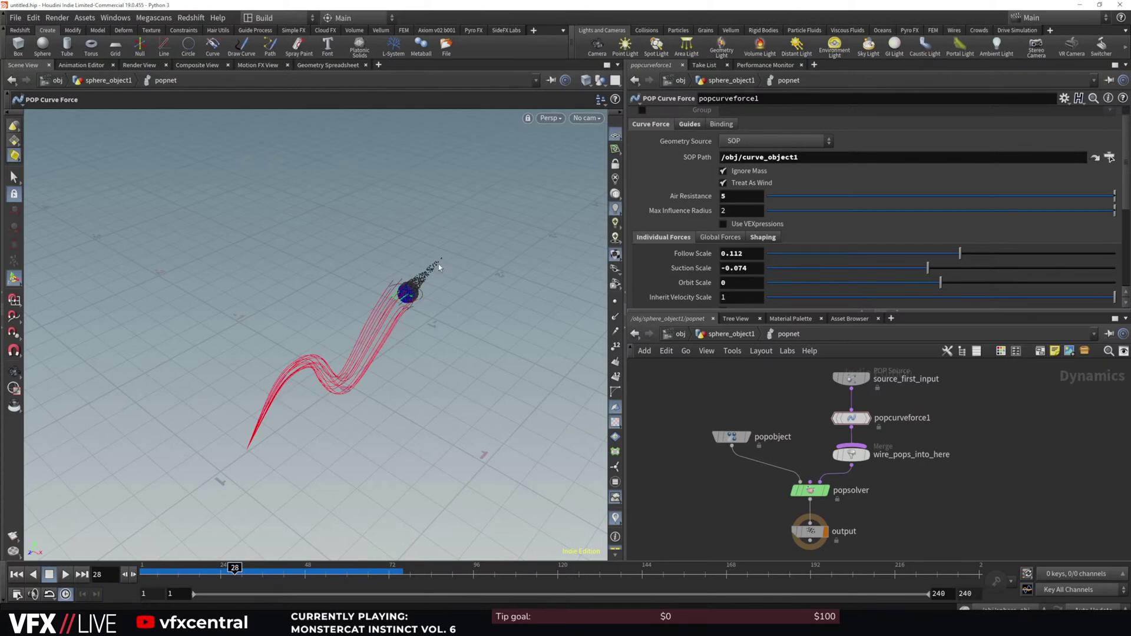
Review popcurveforce1's binding, guide, individual force falloff and shaping settings
left_click(741, 338)
left_click(704, 407)
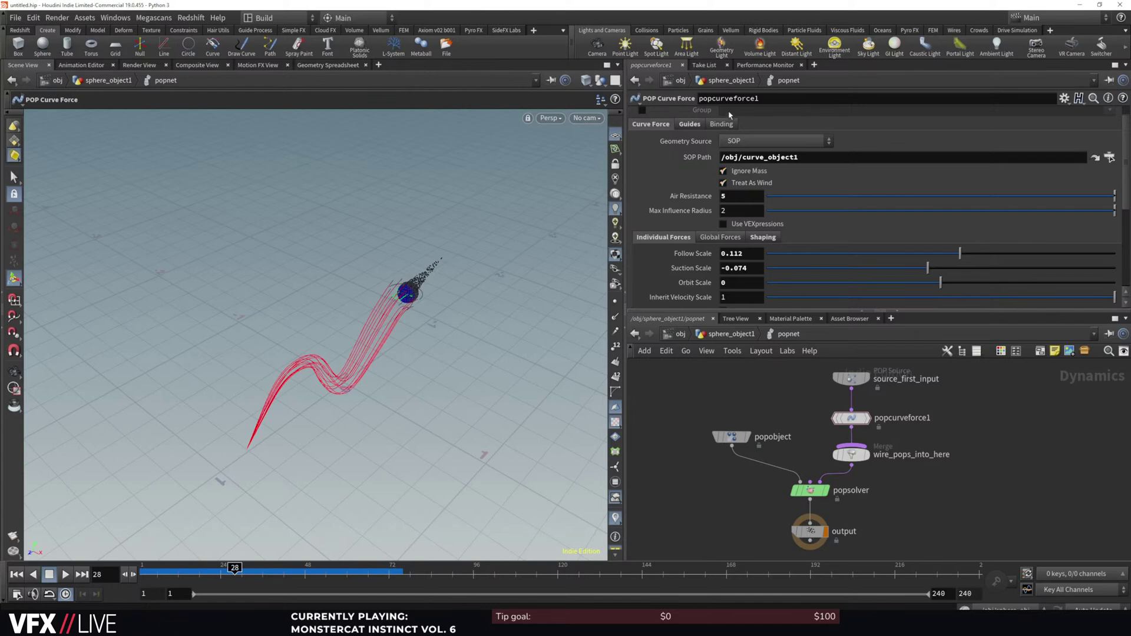
left_click(722, 124)
left_click(691, 124)
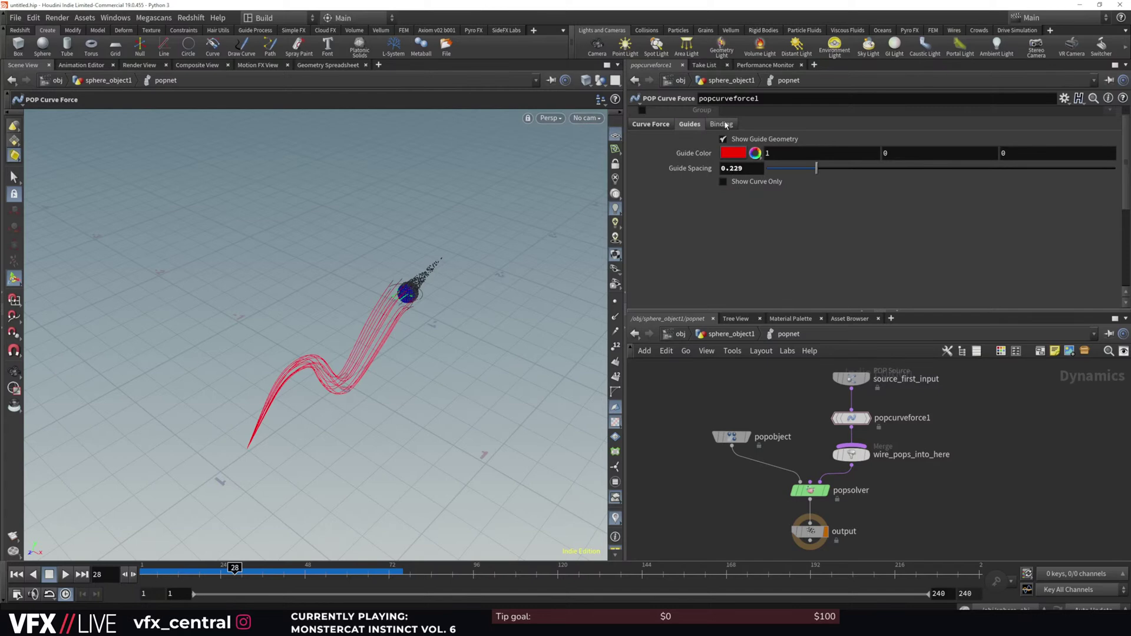
left_click(722, 124)
left_click(691, 125)
left_click(670, 125)
left_click_drag(1122, 184, 1127, 250)
left_click(737, 180)
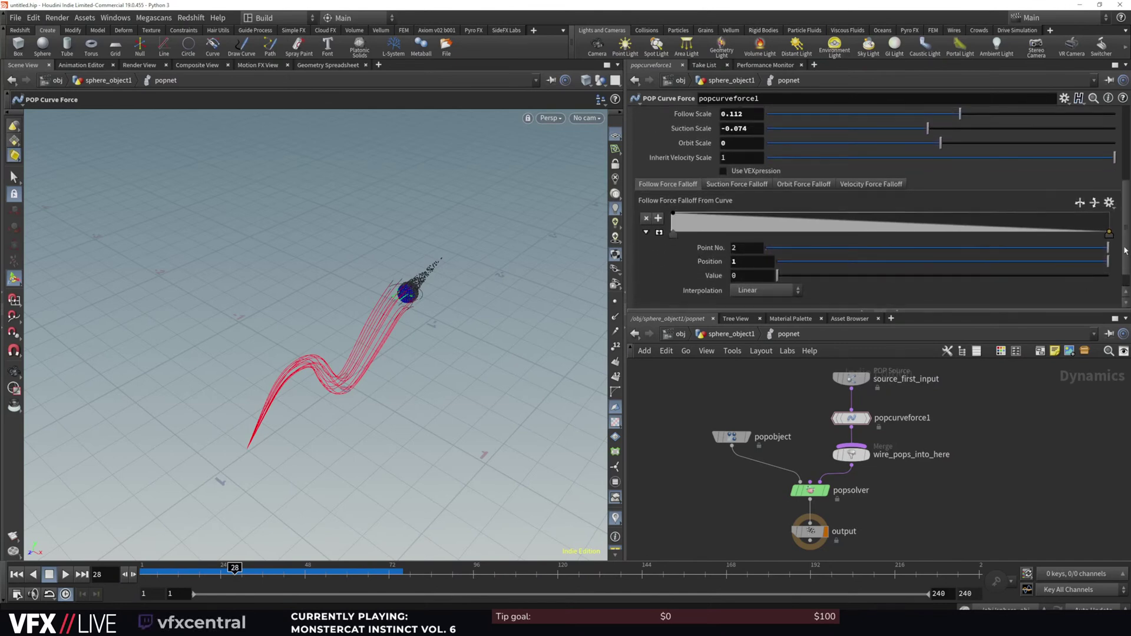
left_click(803, 185)
left_click(870, 185)
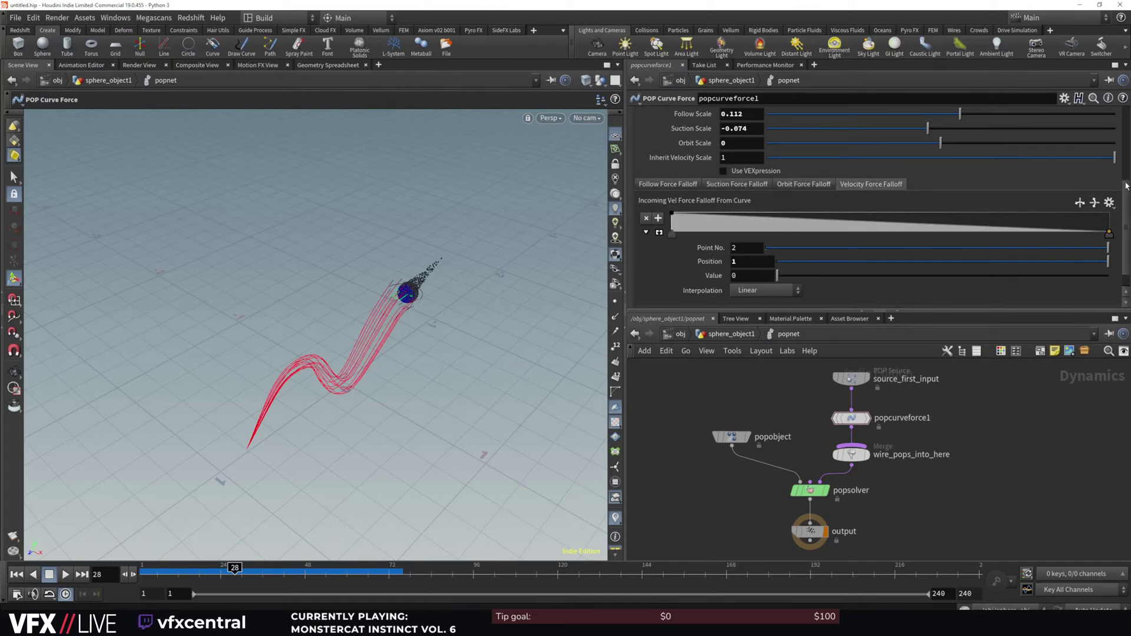
scroll(1127, 181, "up", 5)
left_click(773, 212)
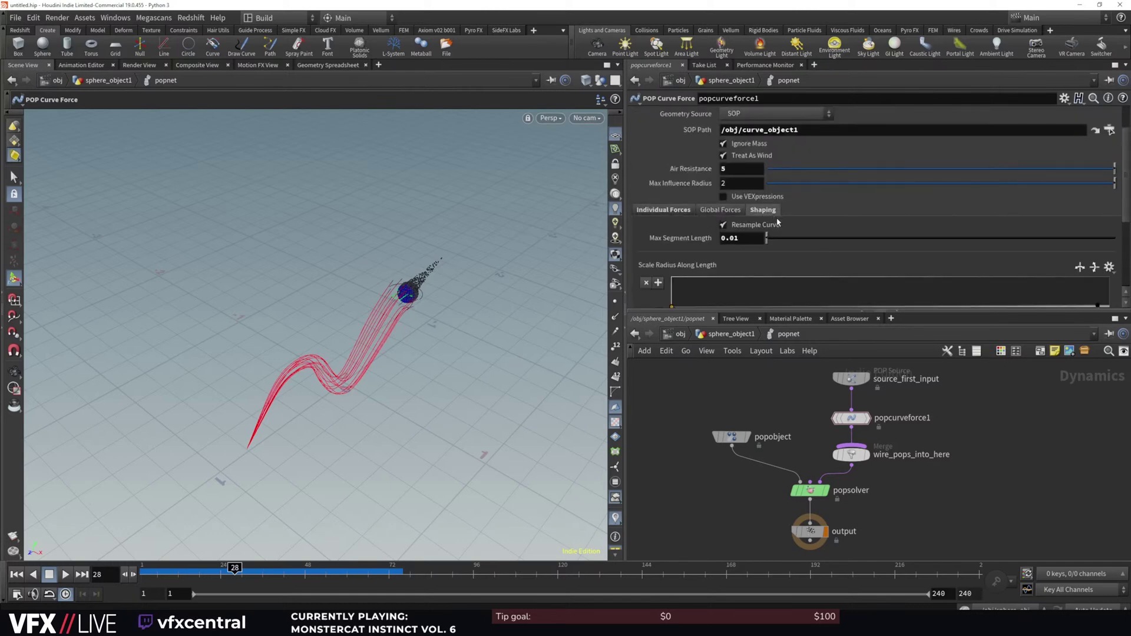
scroll(1115, 235, "down", 4)
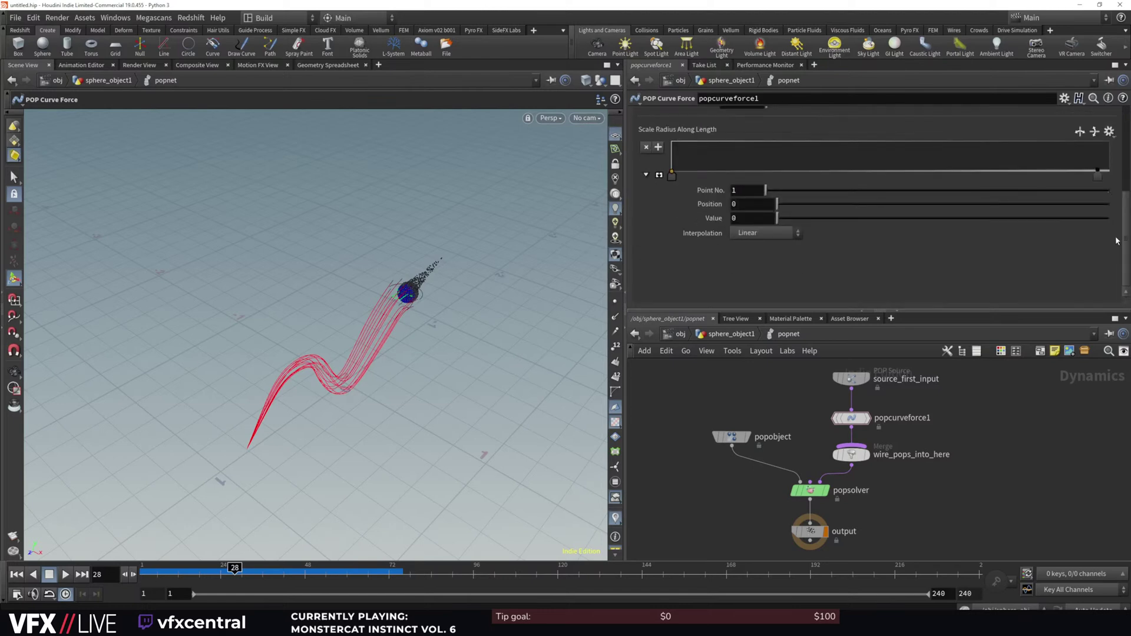
In sphere_object1, use transform1 to move the emitter sphere to the opposite end of the curve, and replay popnet's simulation
key("u")
left_click(786, 433)
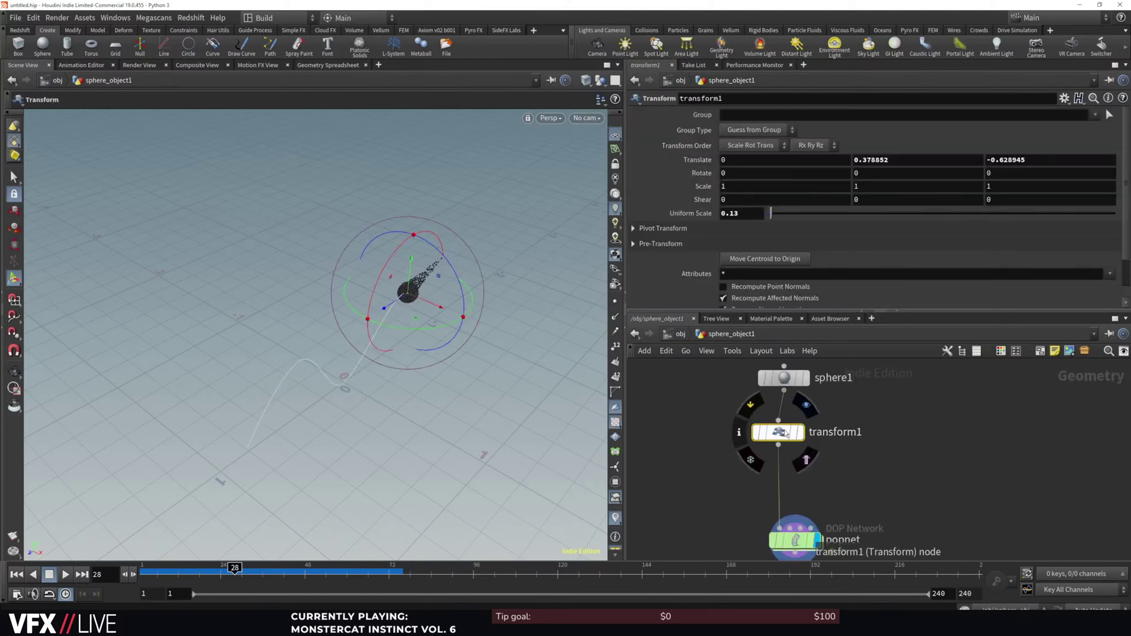
left_click_drag(406, 293, 204, 454)
left_click(796, 540)
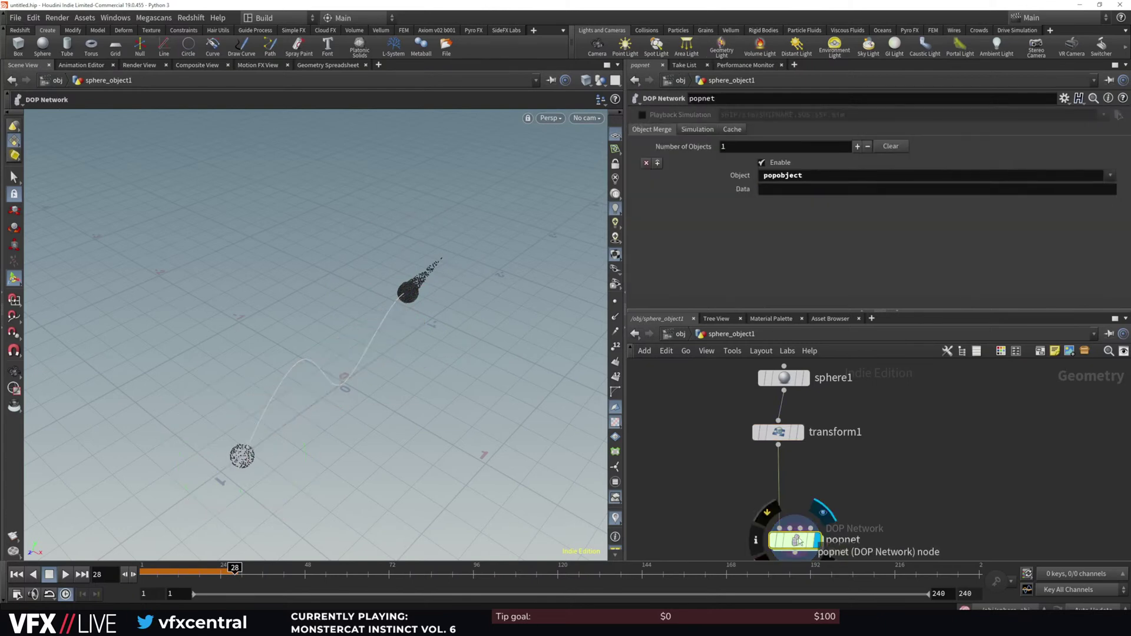
left_click(22, 574)
left_click(66, 577)
left_click(66, 577)
right_click_drag(236, 472, 286, 366, "alt")
left_click_drag(257, 460, 232, 417, "alt")
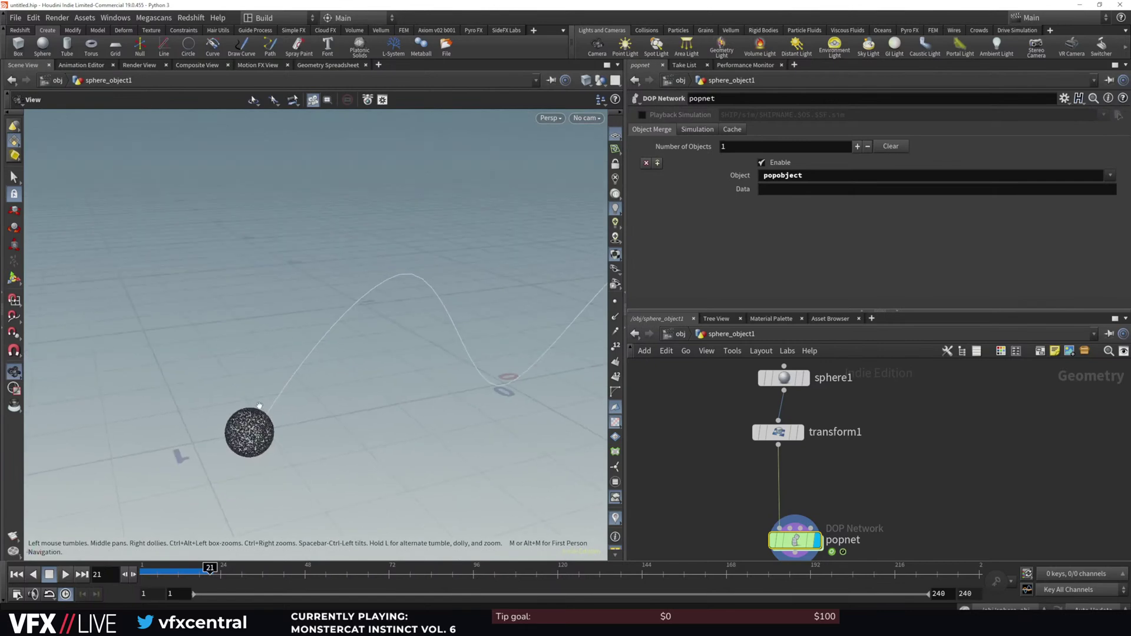
Inside popnet, raise the first point of popcurveforce1's Scale Radius Along Length ramp and replay the simulation from the start
double_click(800, 543)
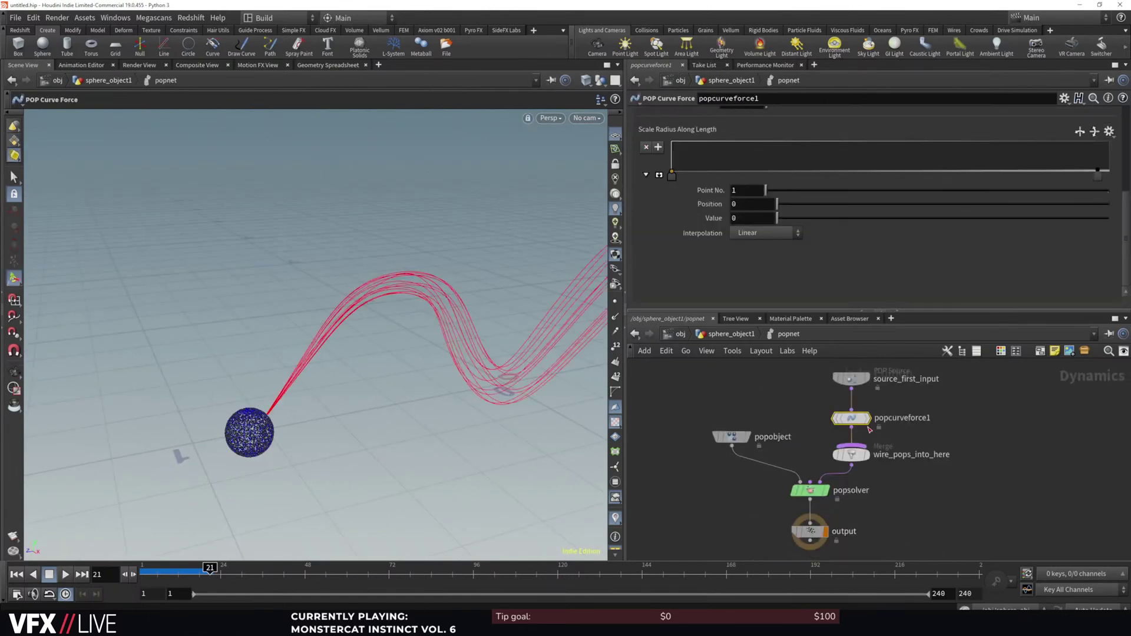
scroll(675, 186, "up", 3)
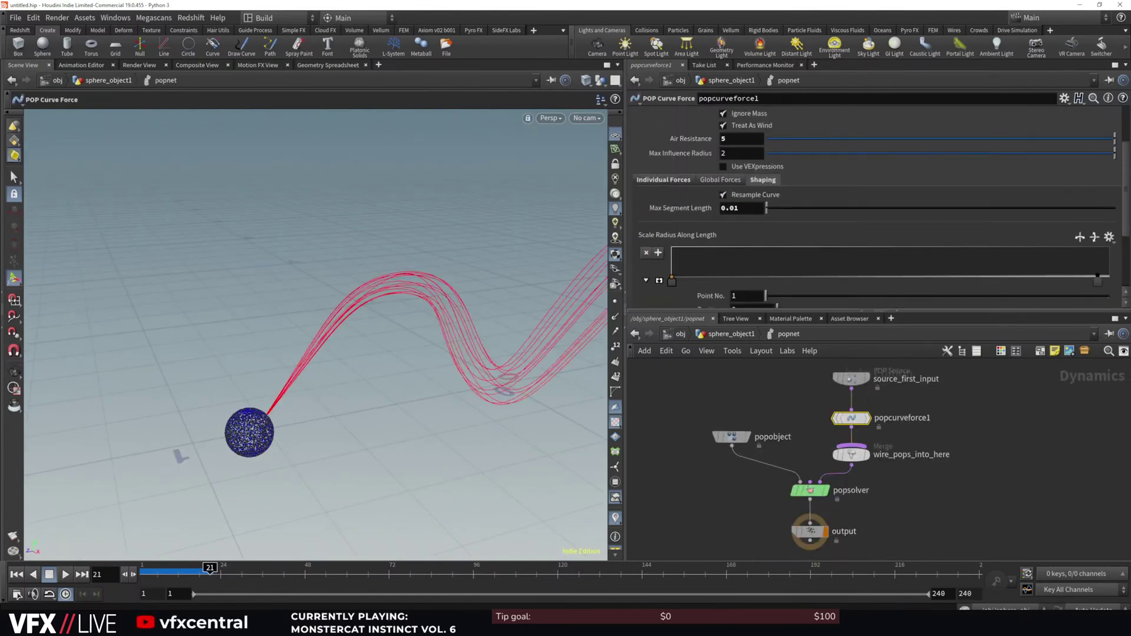
left_click_drag(672, 273, 669, 274)
left_click(17, 577)
left_click(66, 576)
left_click(49, 576)
right_click_drag(423, 315, 375, 376, "alt")
mouse_move(375, 376)
left_mouse_down("alt")
mouse_move(432, 369)
mouse_move(379, 369)
left_mouse_up("alt")
left_click(16, 576)
left_click(65, 576)
left_click(49, 576)
Set popcurveforce1's Suction Scale to 0.117 and replay the simulation from the start
left_click(664, 174)
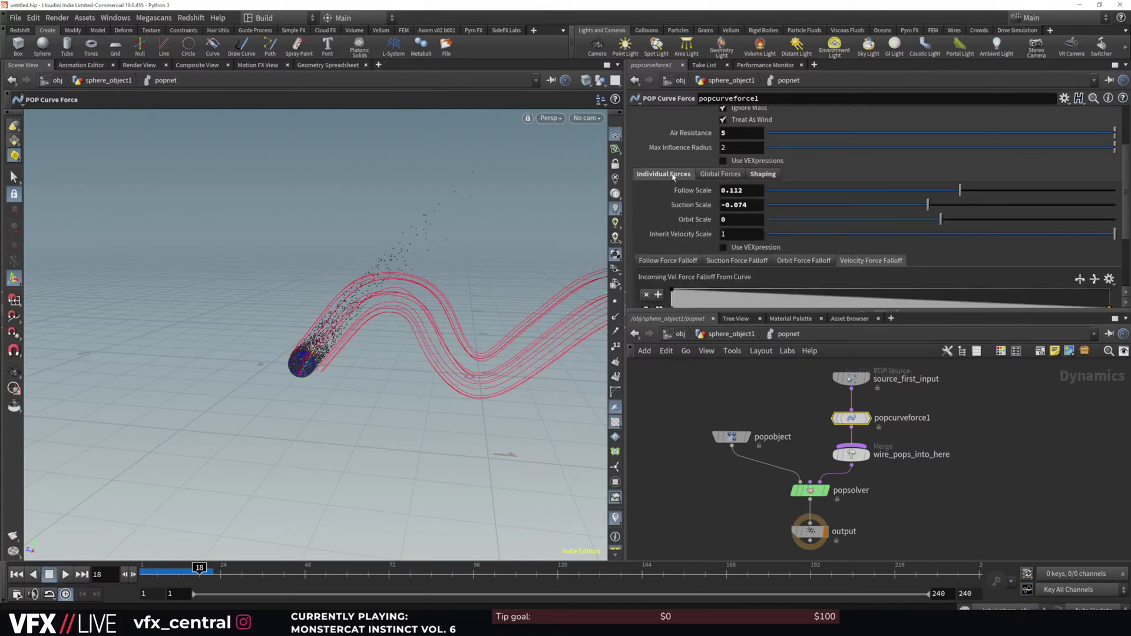
left_click_drag(928, 204, 963, 206)
left_click(17, 576)
left_click(65, 576)
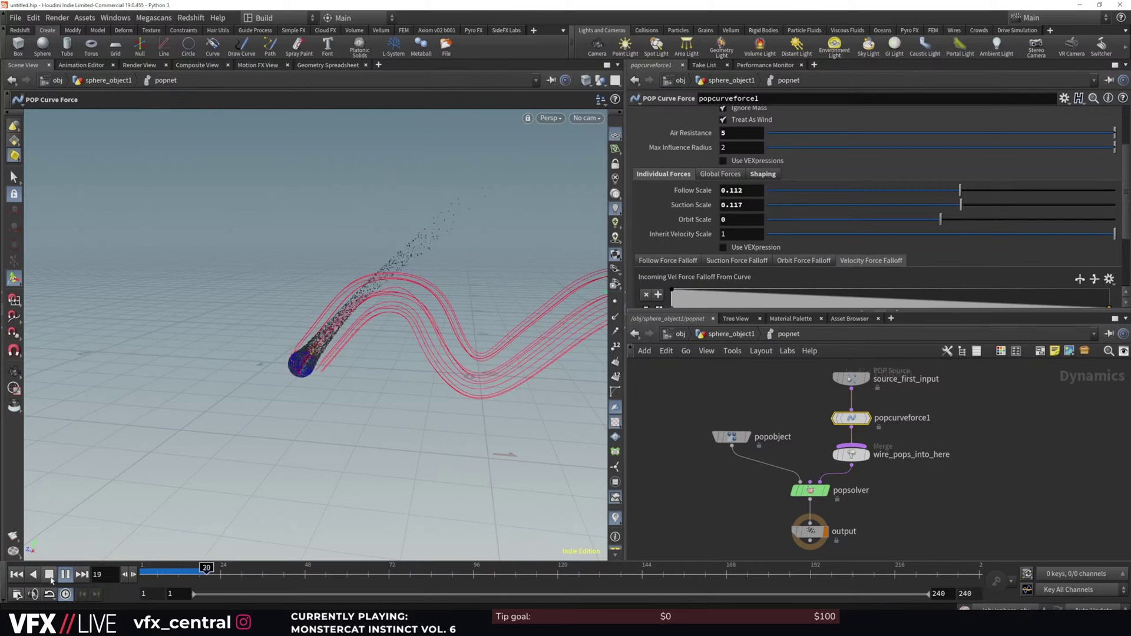
left_click(48, 576)
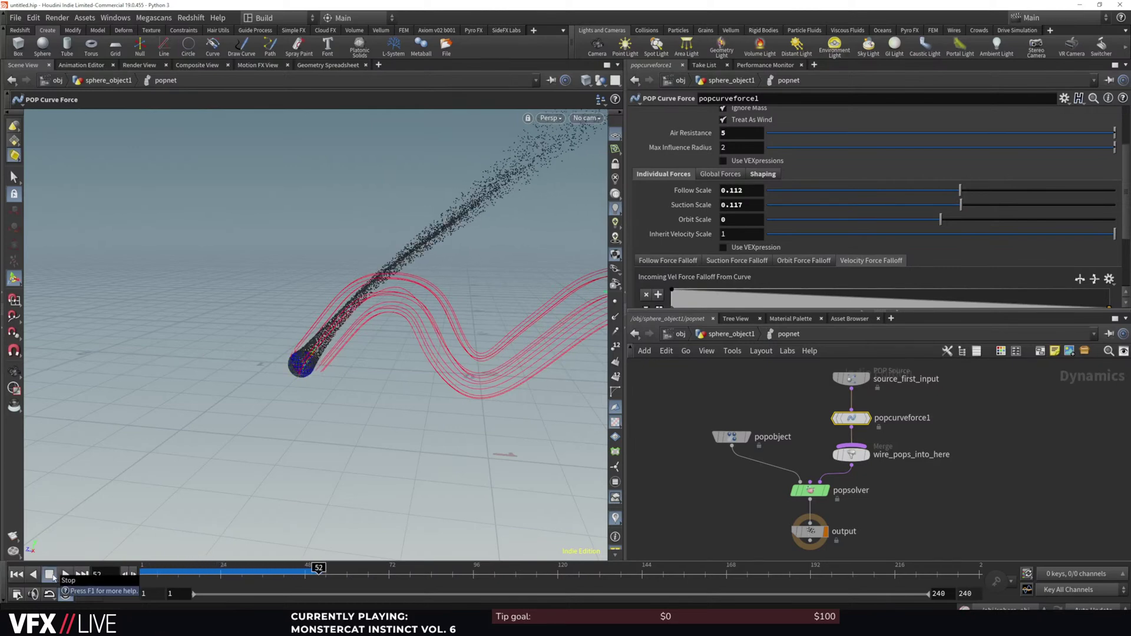
Increase popcurveforce1's Follow Scale to 0.505 and replay the simulation from the start
left_click_drag(961, 190, 958, 191)
left_click_drag(1029, 195, 1028, 196)
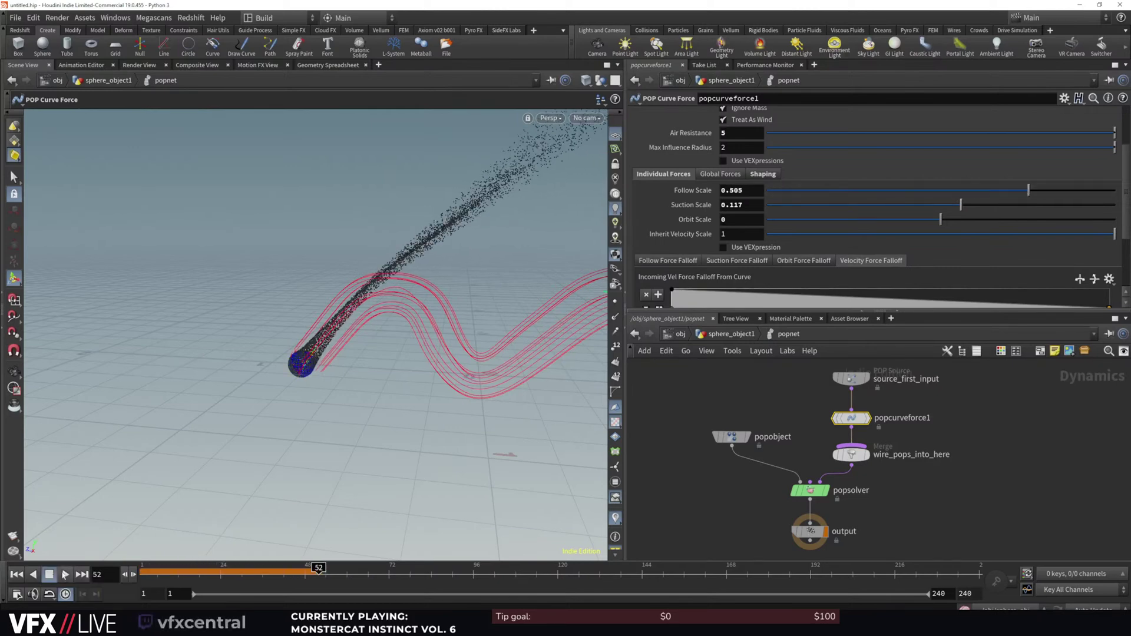
left_click(16, 576)
left_click(63, 578)
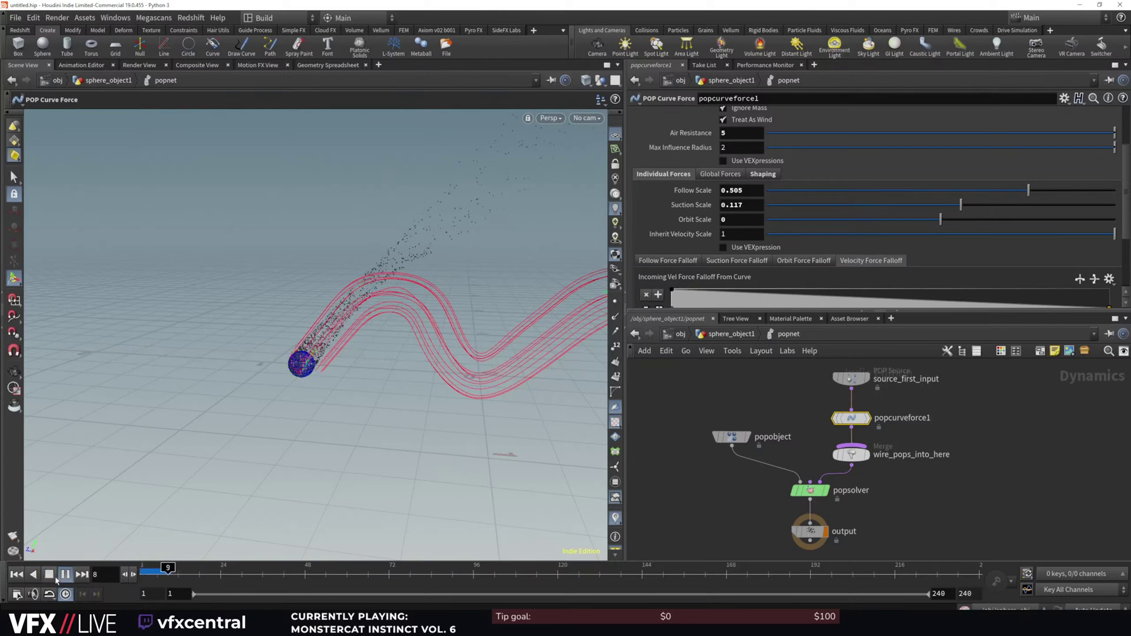
left_click(53, 576)
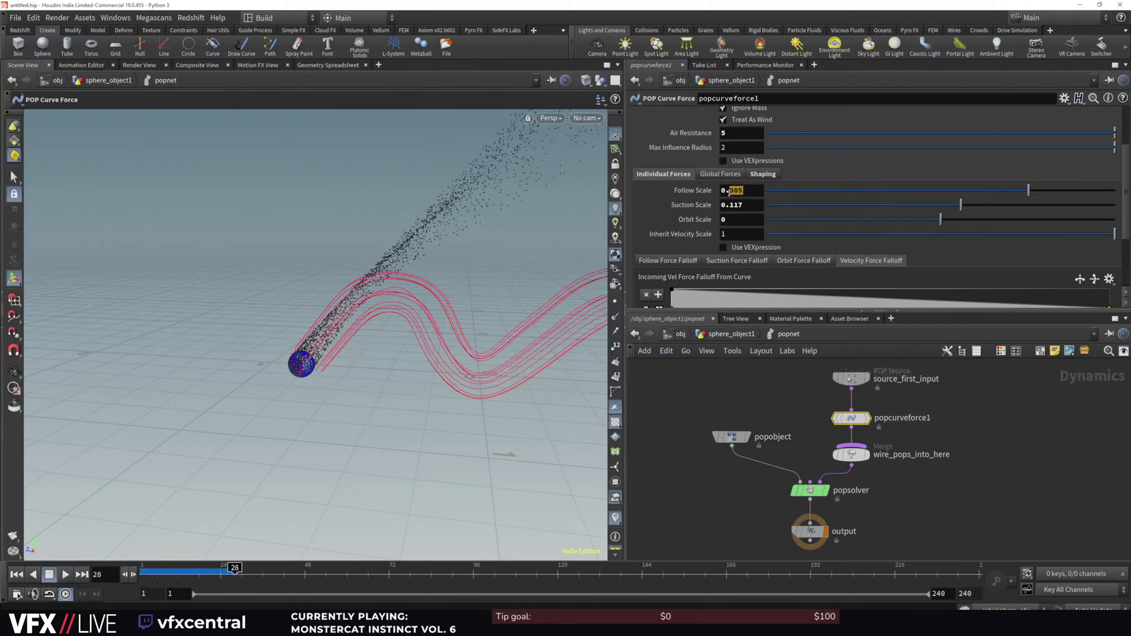
Set popcurveforce1's Follow Scale to 0.1 and Max Influence Radius to 1, and replay the simulation from the start
key("Return")
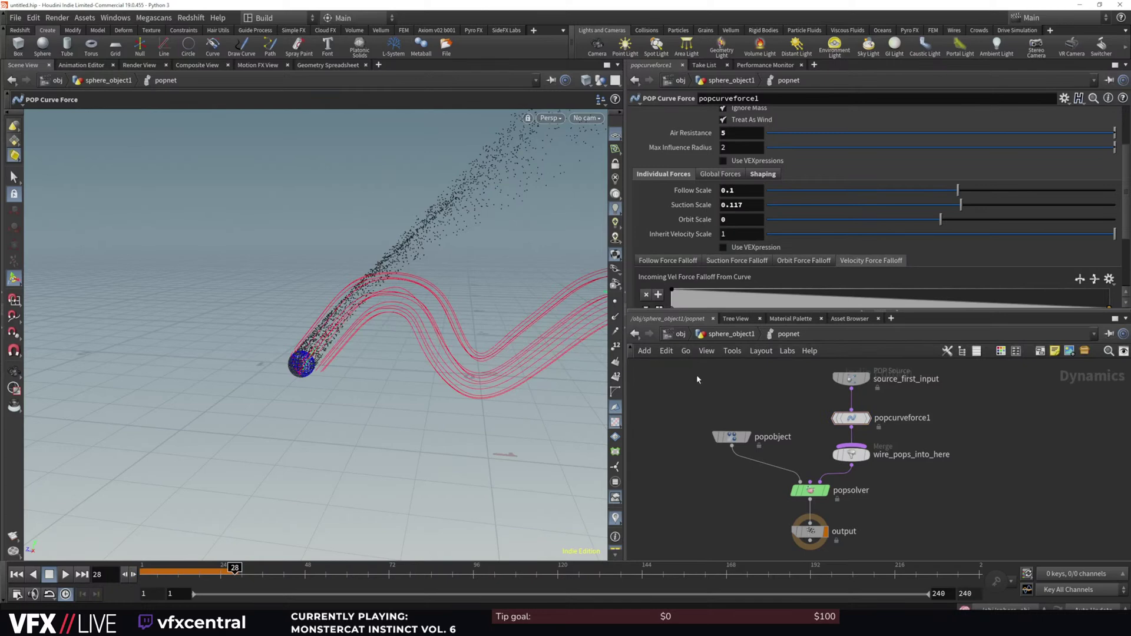
left_click(732, 148)
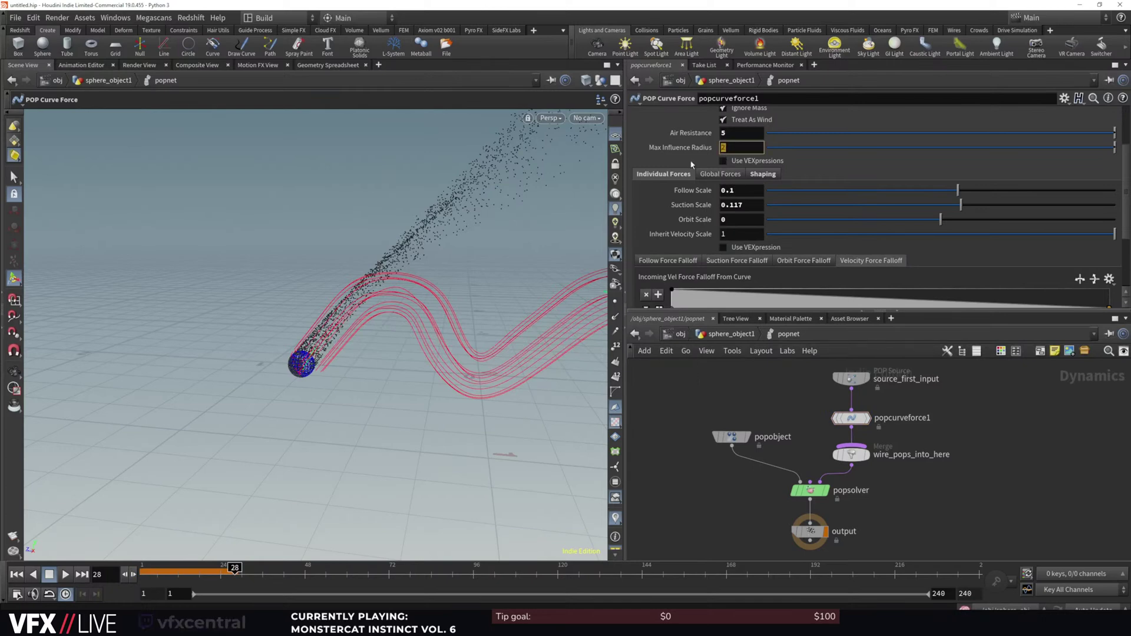
type("1")
key("Return")
left_click(17, 574)
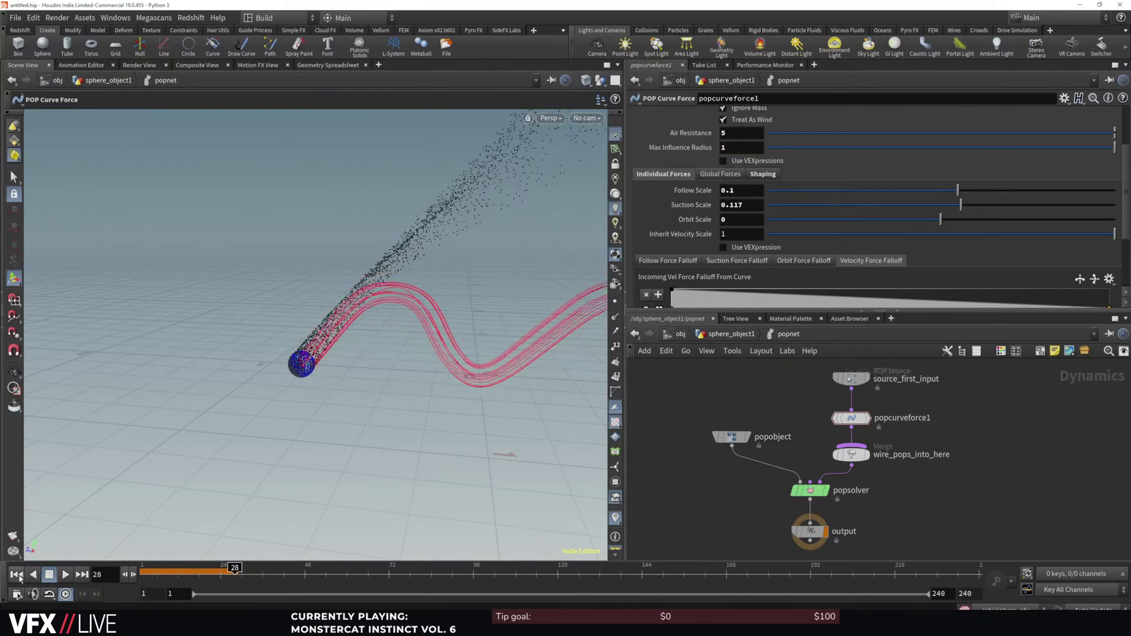
left_click(65, 575)
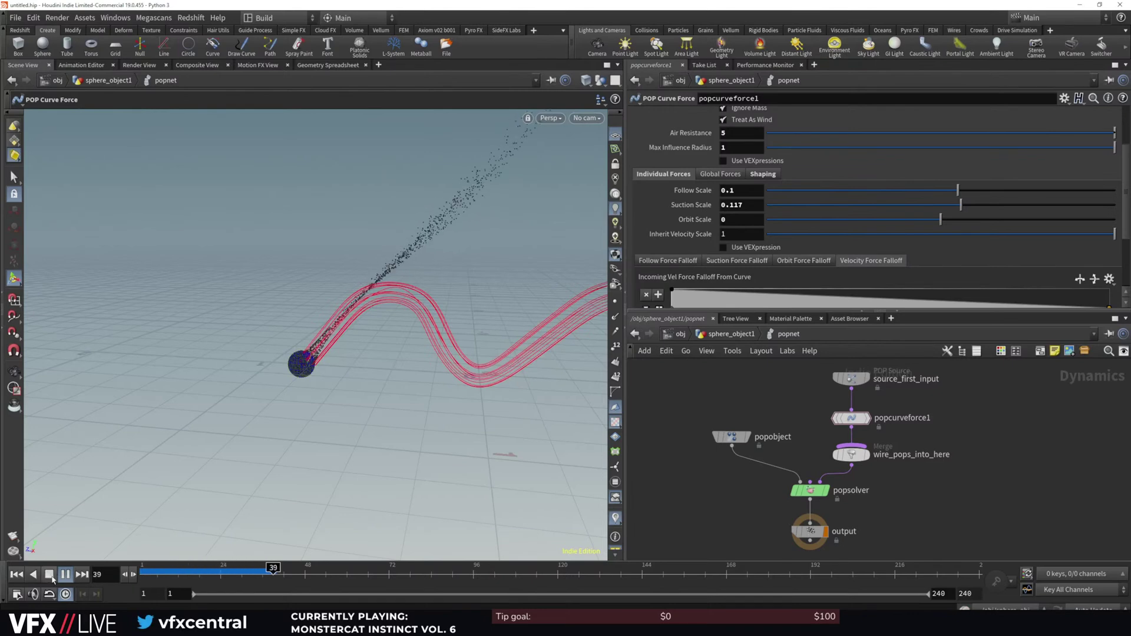
left_click(49, 577)
right_click_drag(472, 275, 399, 386, "alt")
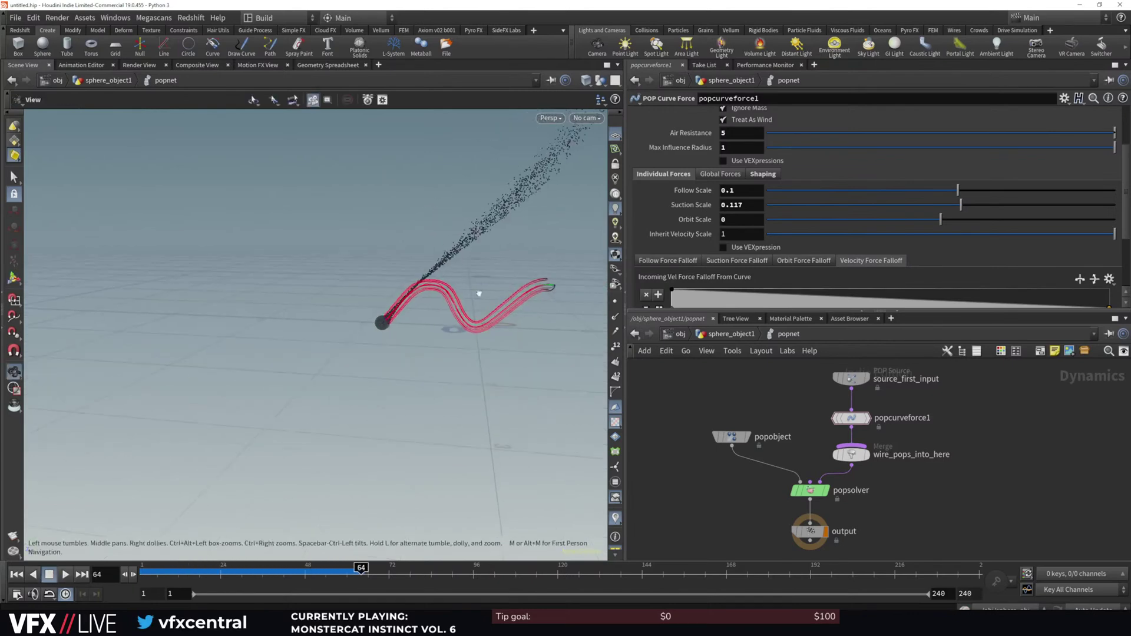
middle_click_drag(429, 316, 397, 330, "alt")
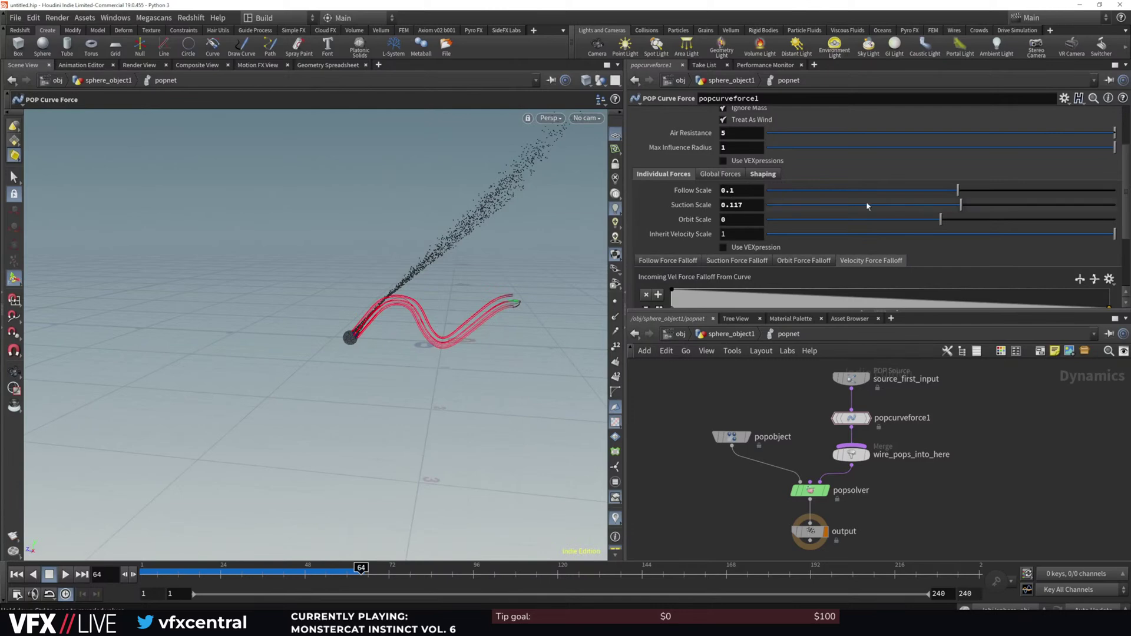
Lower popcurveforce1's Suction Scale to 0.086 and Follow Scale to 0.01, and replay the simulation to inspect the particle stream
left_click_drag(960, 210, 957, 210)
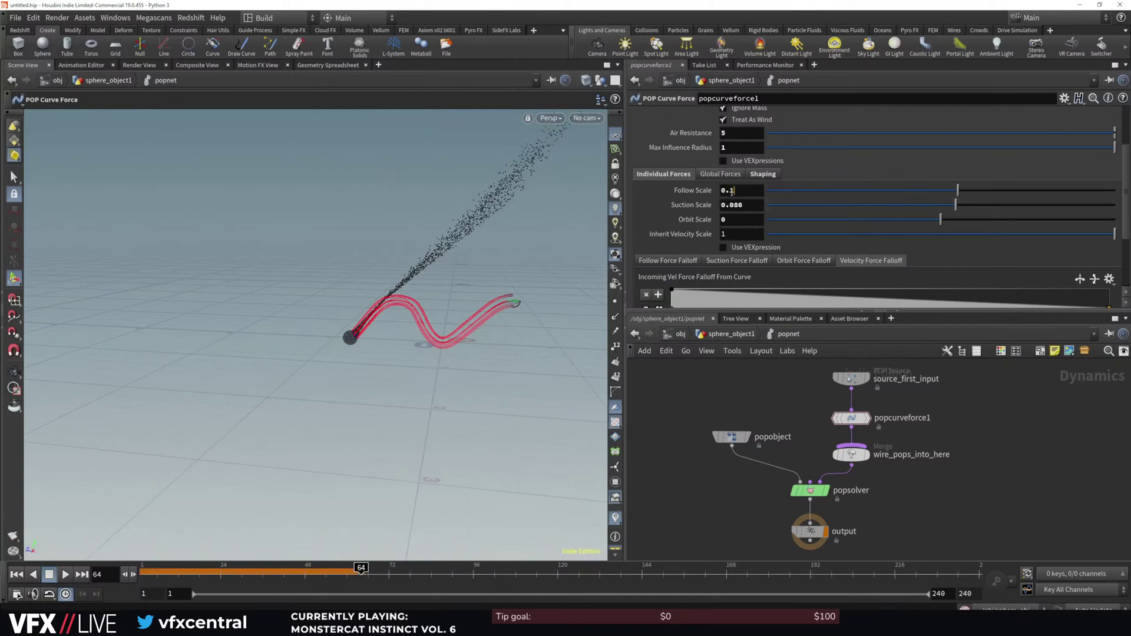
left_click(732, 190)
key("BackSpace")
type("0")
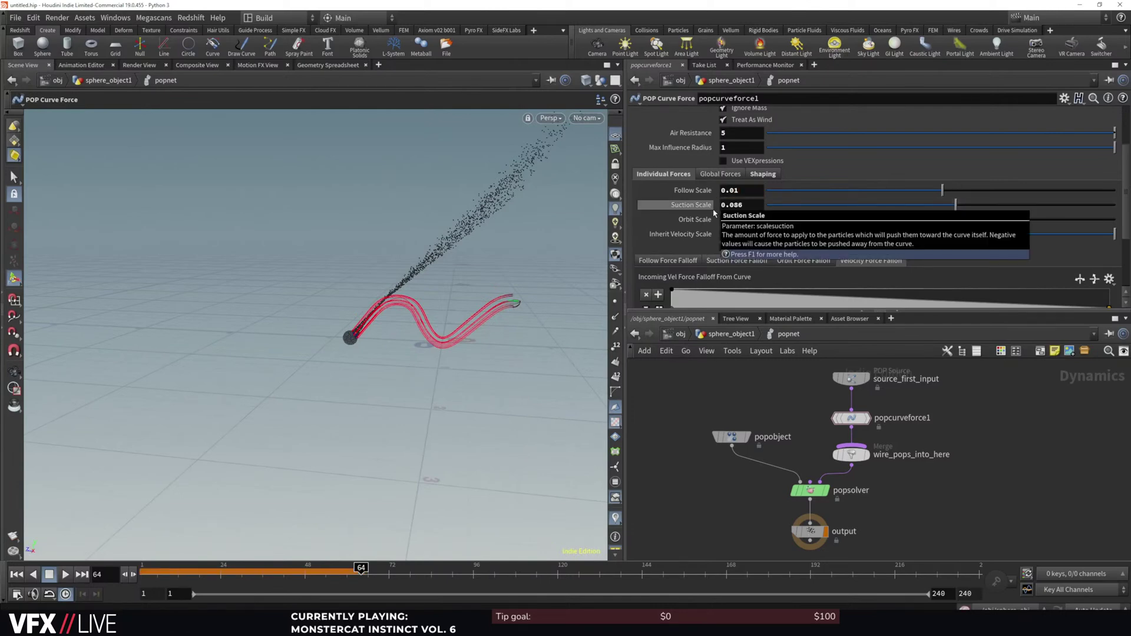
left_click(63, 576)
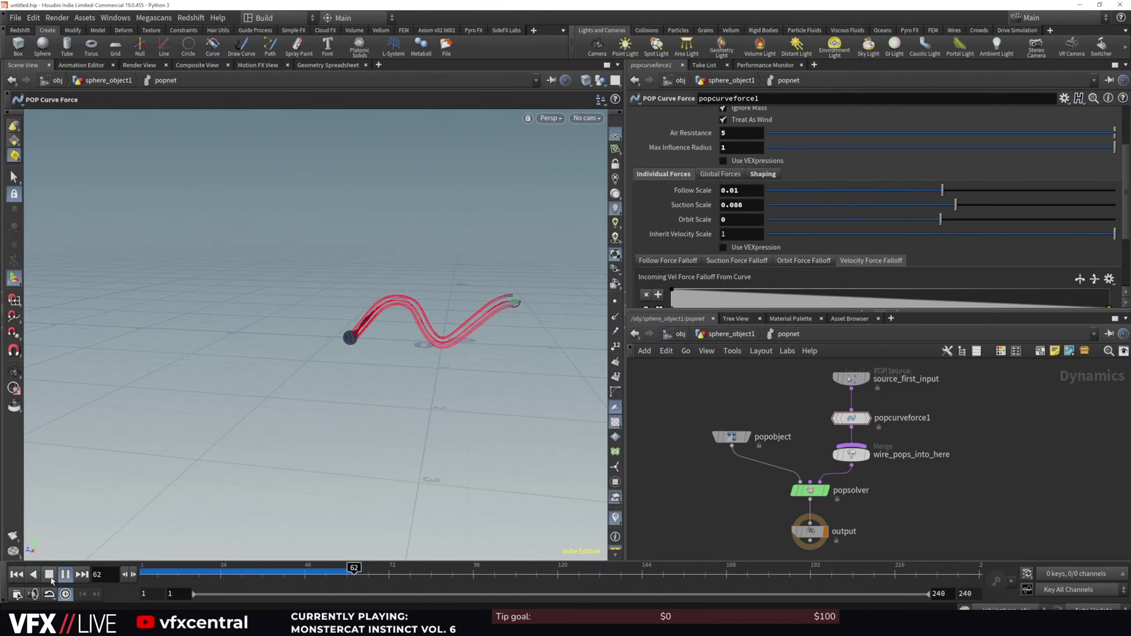
scroll(513, 229, "up", 5)
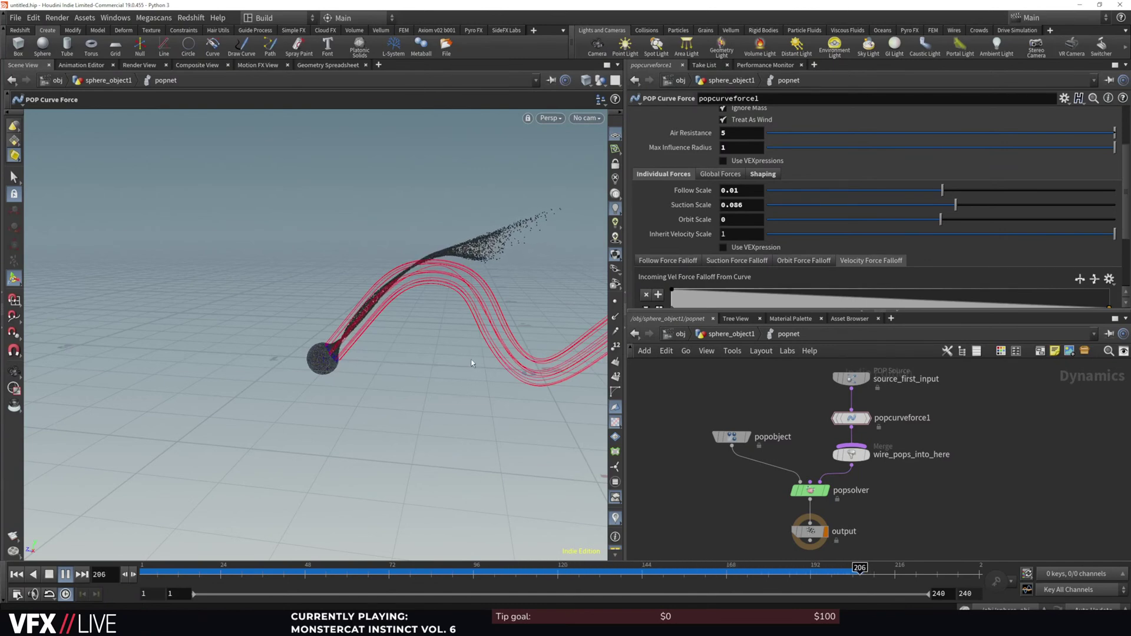
middle_click_drag(470, 365, 405, 412)
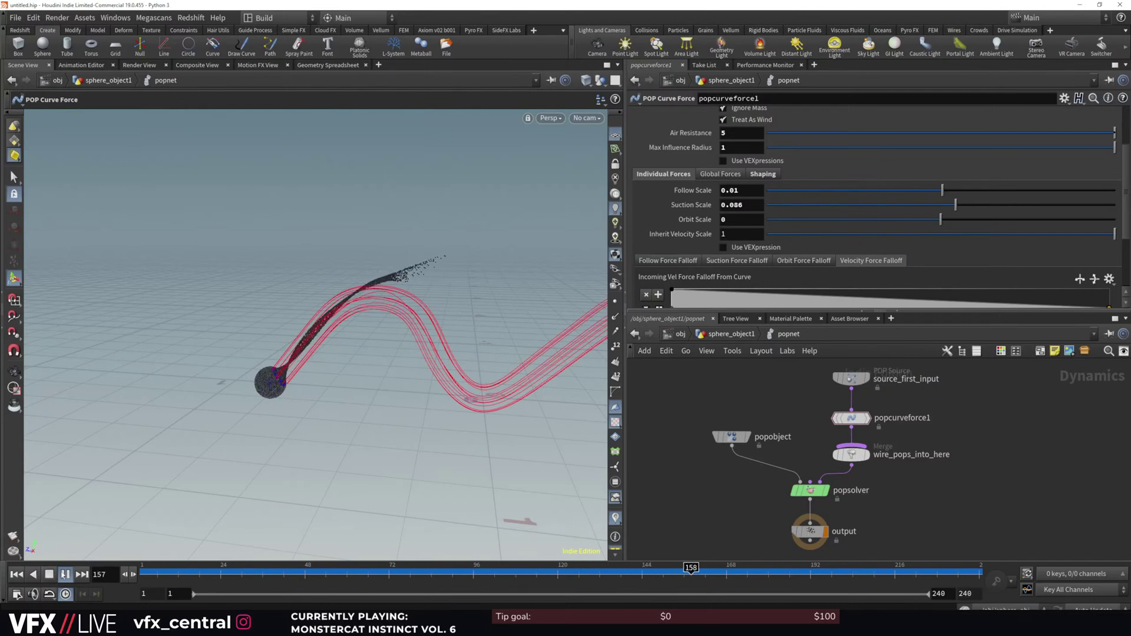
left_click(49, 575)
left_click_drag(254, 412, 278, 408)
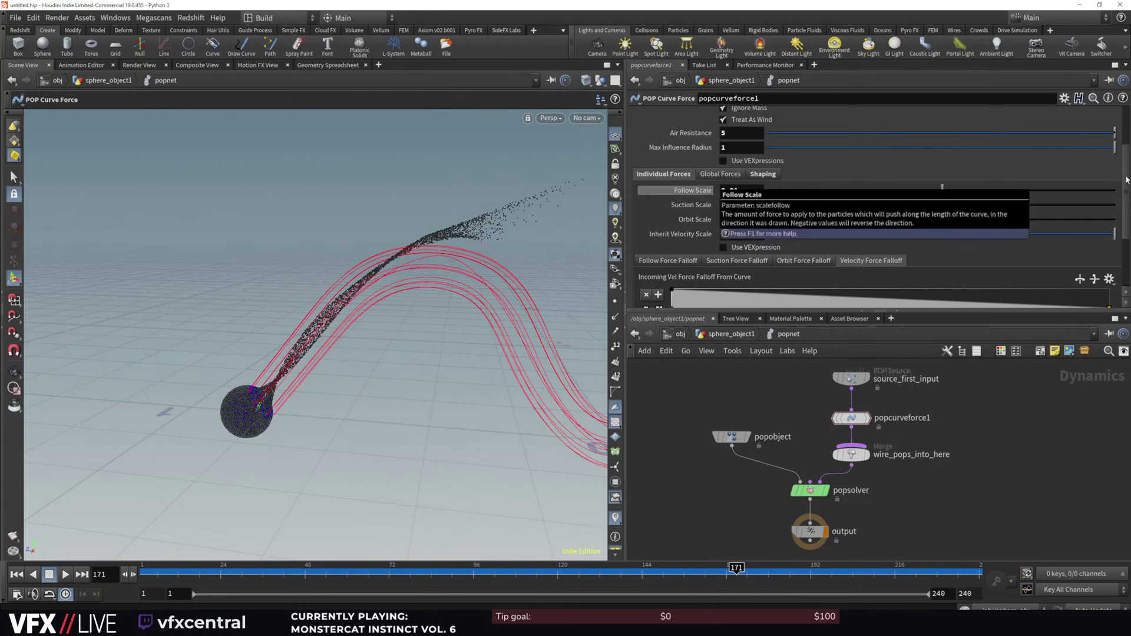
Hide popcurveforce1's guide geometry and the viewport's reference grid, and replay the simulation from the start
scroll(943, 153, "up", 3)
left_click(690, 142)
left_click(723, 157)
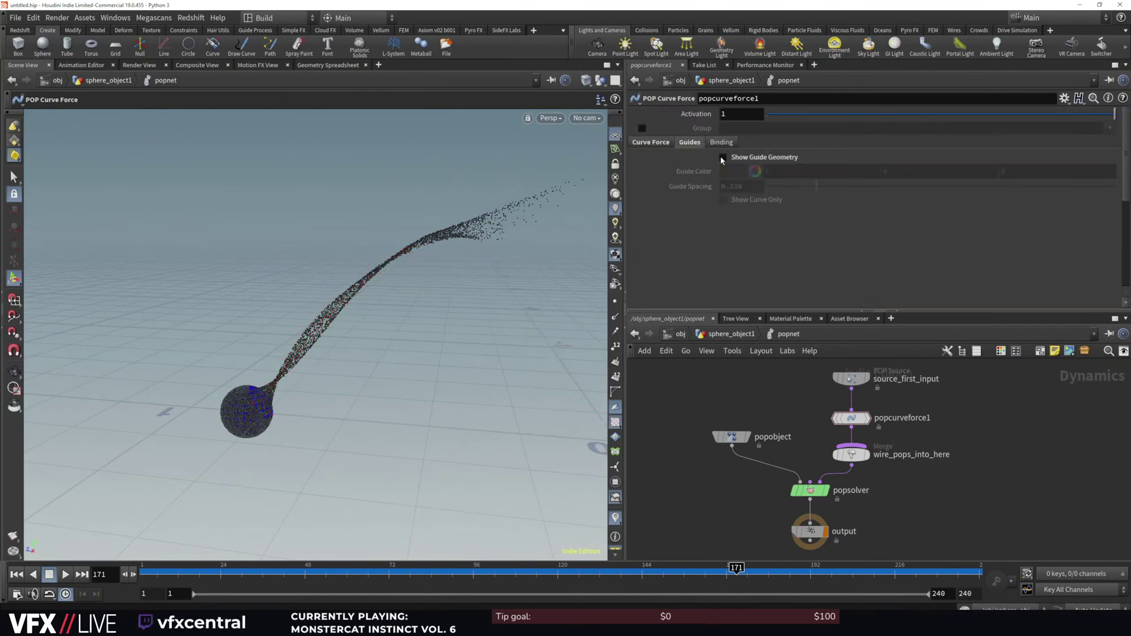
left_click(17, 575)
left_click(65, 574)
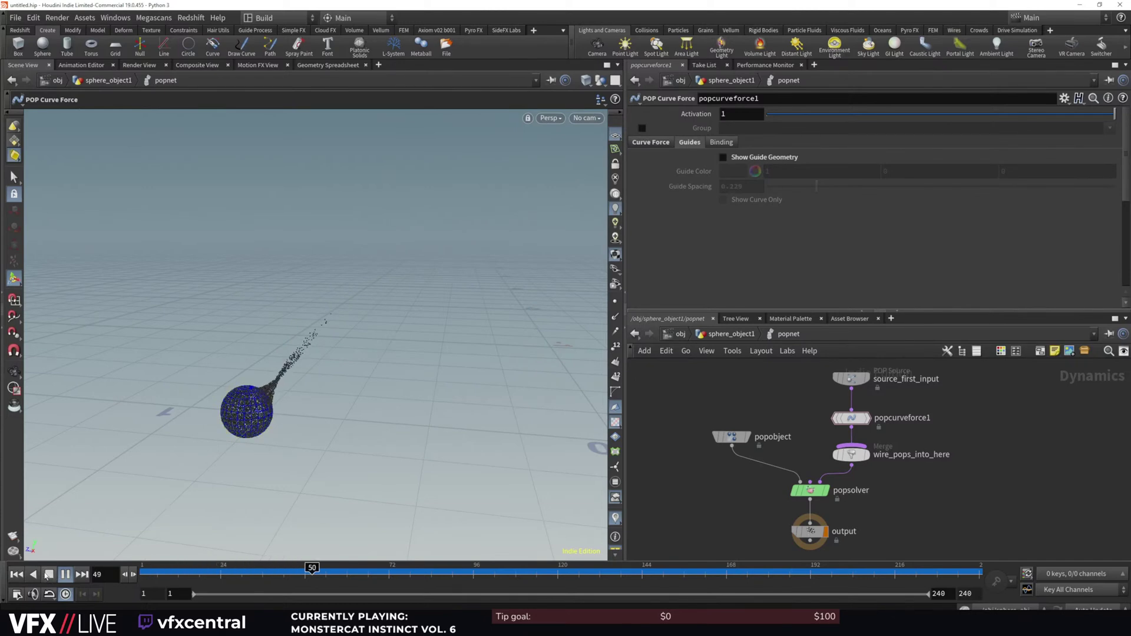
left_click(615, 194)
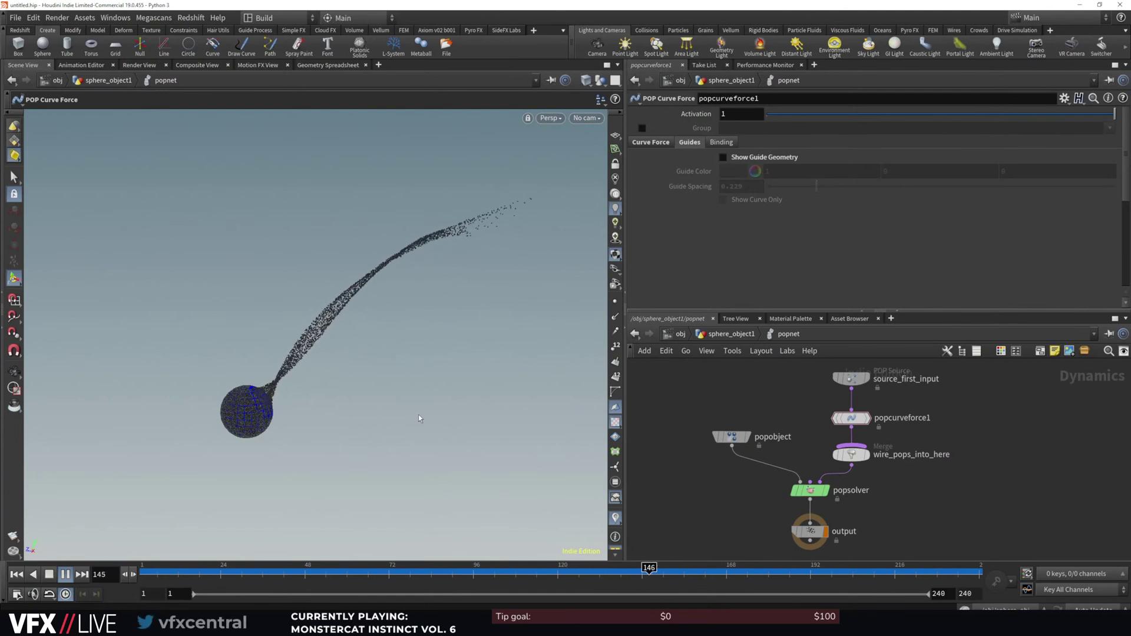
left_click(49, 575)
left_click_drag(501, 377, 419, 368, "alt")
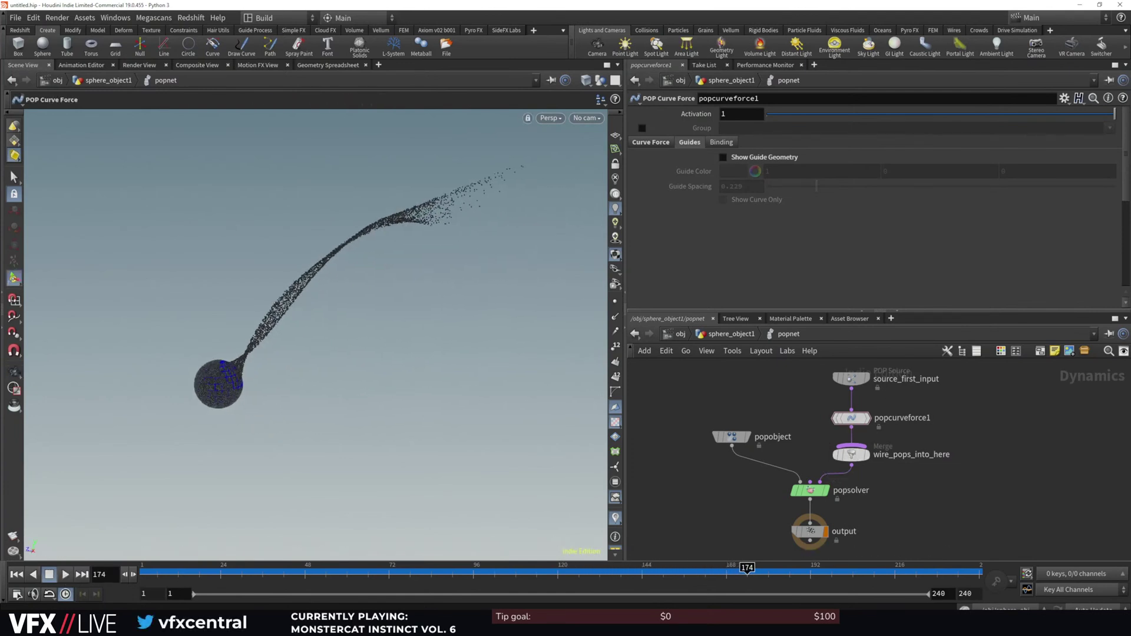
Read the latest messages in the live stream chat window and replay the particle simulation in Houdini
key("alt+Tab")
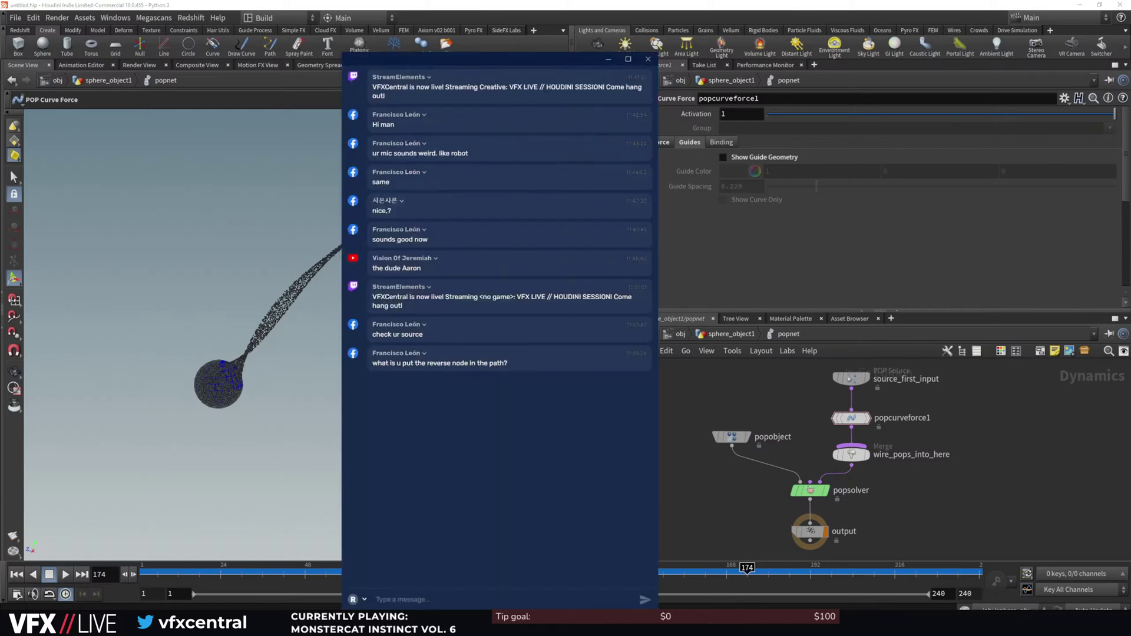
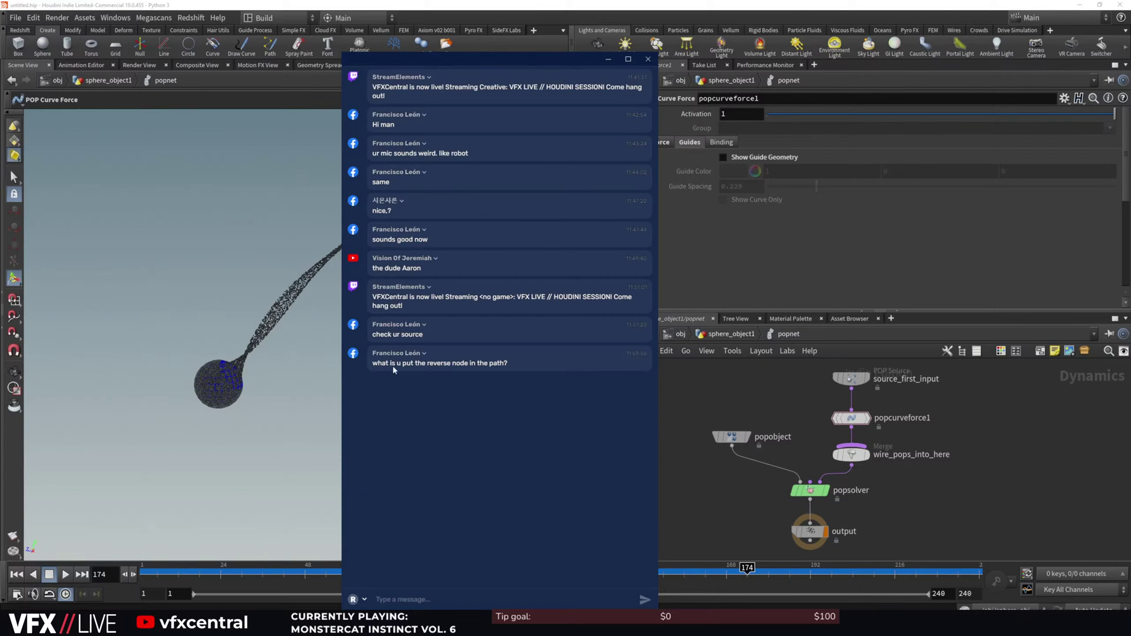
left_click(734, 512)
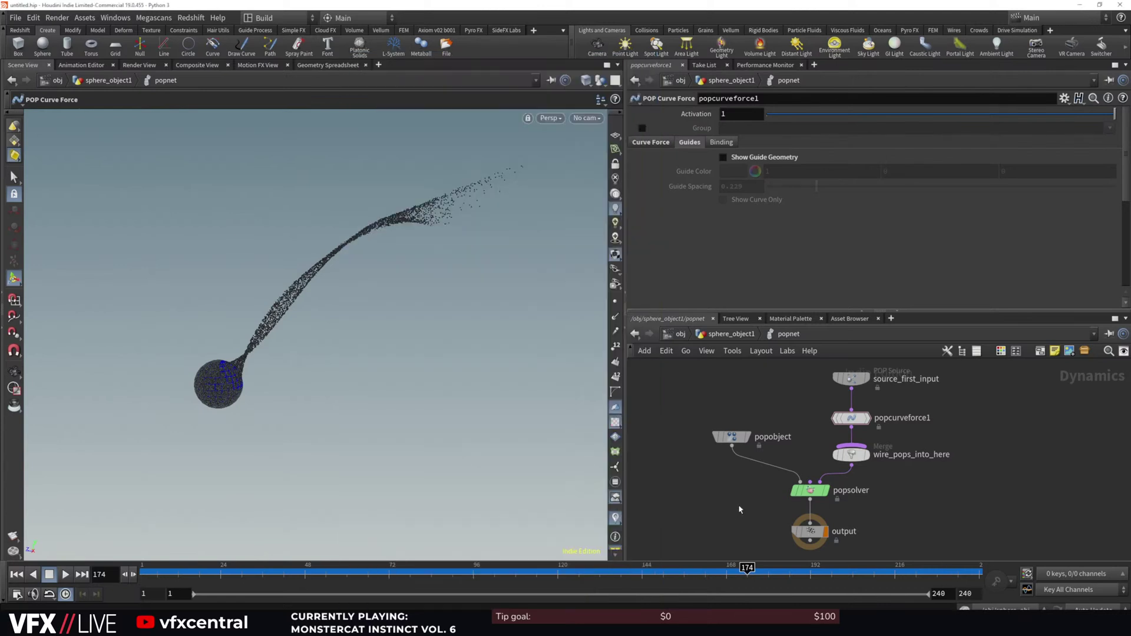
left_click(17, 575)
left_click(65, 574)
left_click(65, 574)
key("alt+Tab")
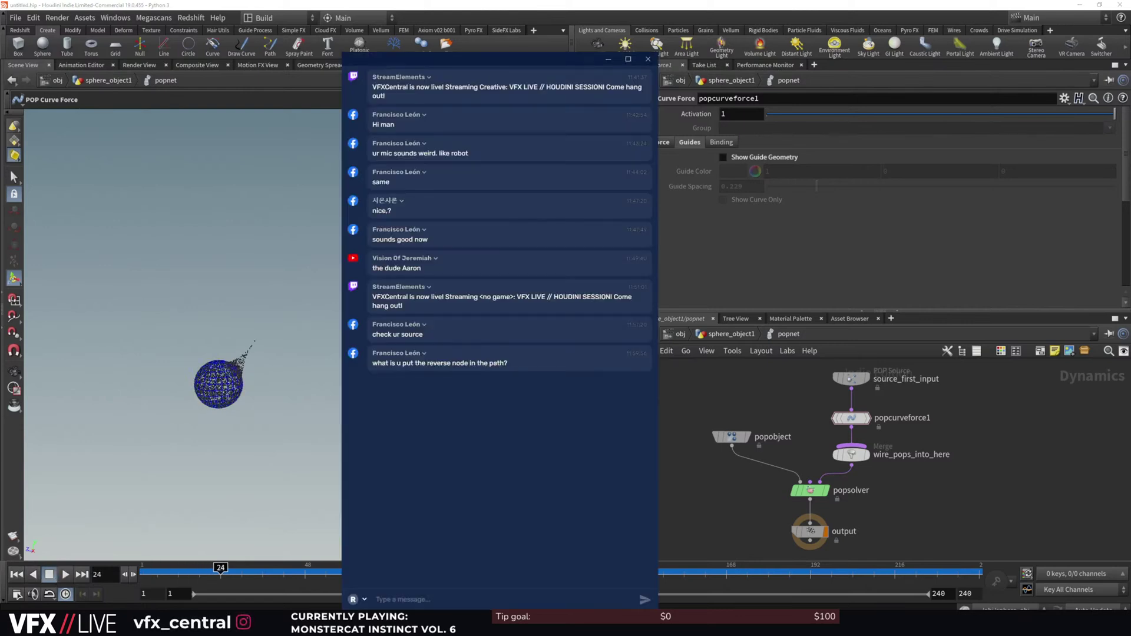
left_click_drag(557, 54, 526, 33)
left_click(581, 33)
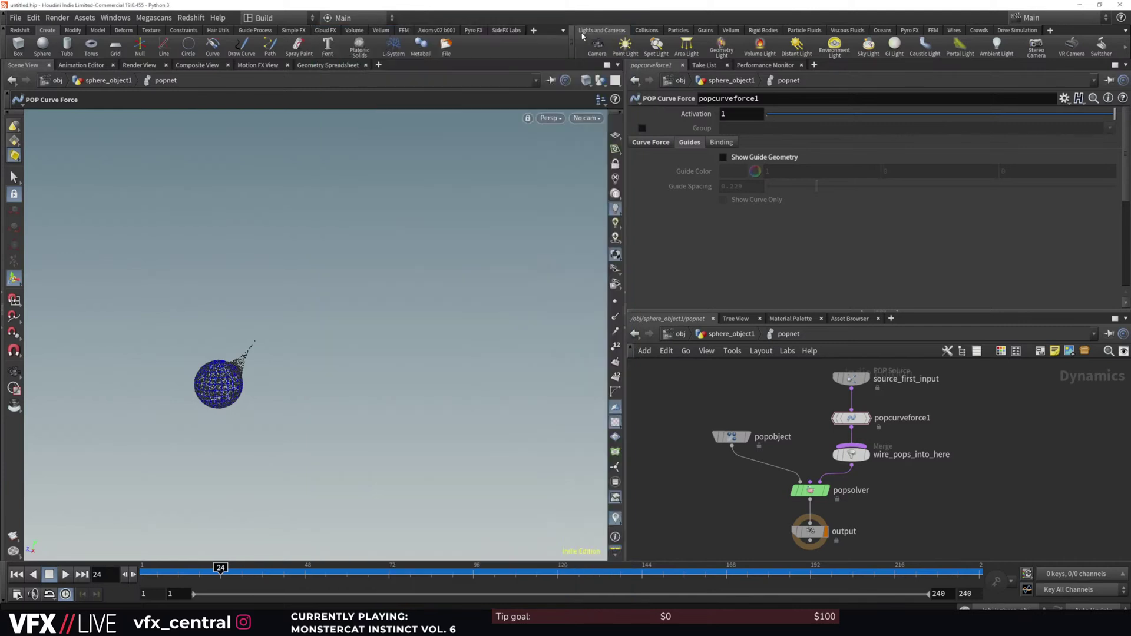
left_click(65, 574)
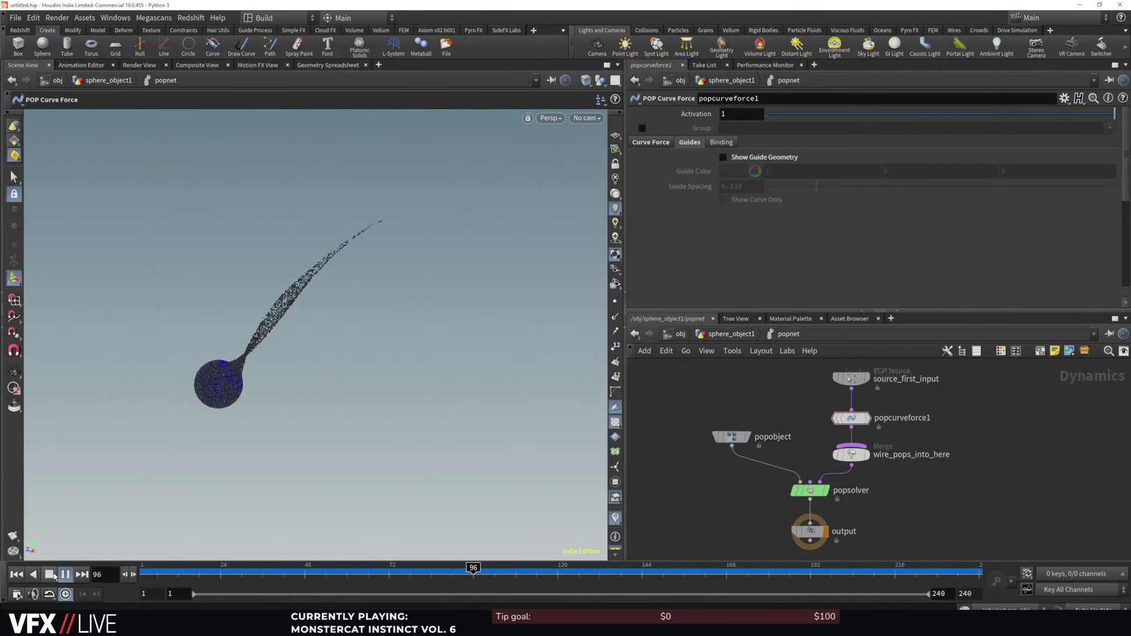
left_click(49, 574)
Set popcurveforce1's Air Resistance to 1 and replay the simulation from the start
left_click(852, 419)
left_click(651, 142)
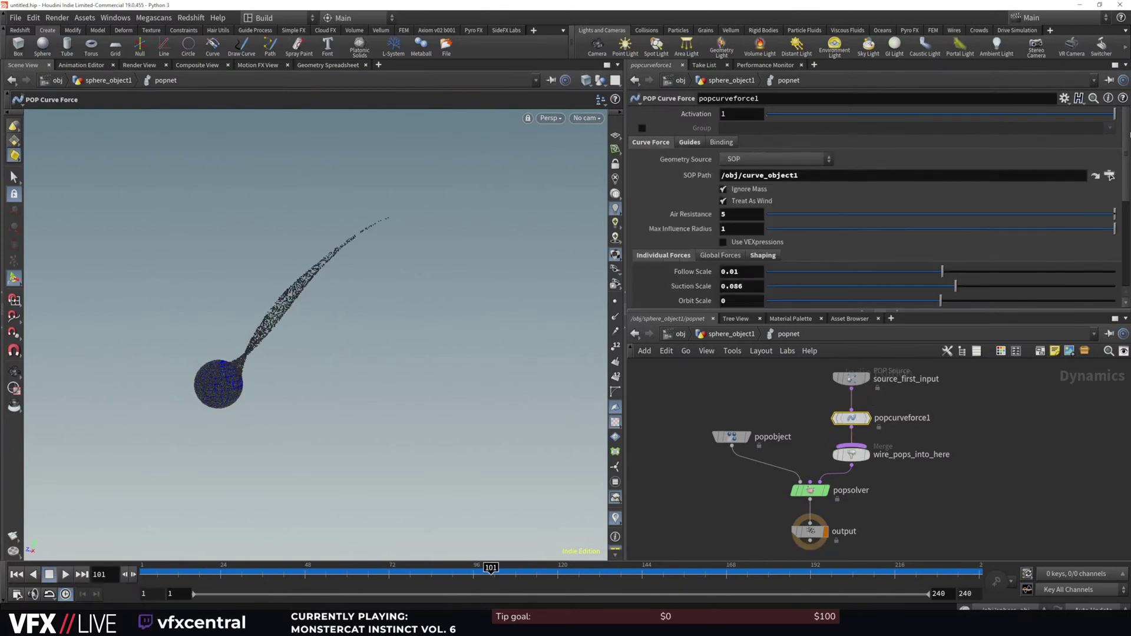
left_click_drag(732, 217, 676, 235)
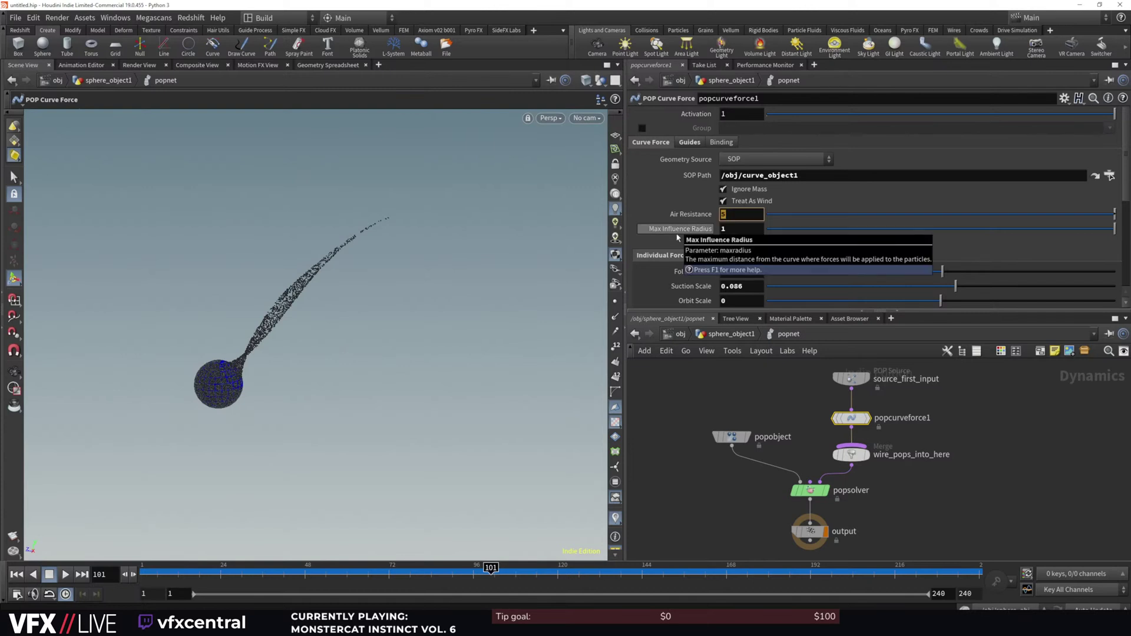
type("1")
left_click(666, 425)
left_click(17, 575)
left_click(65, 574)
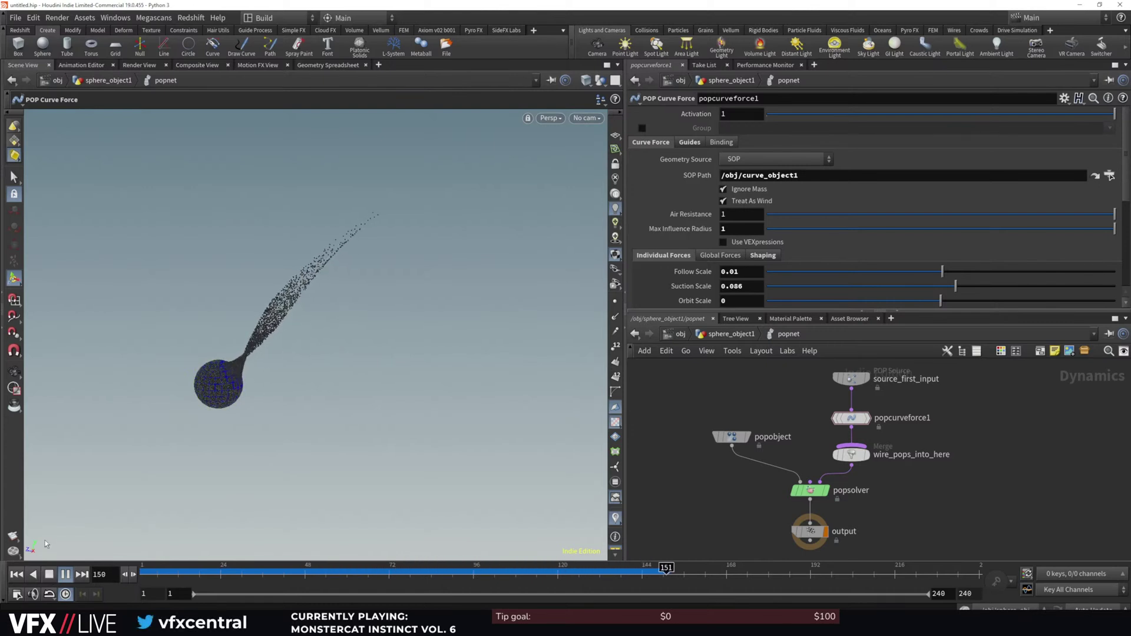
left_click(51, 574)
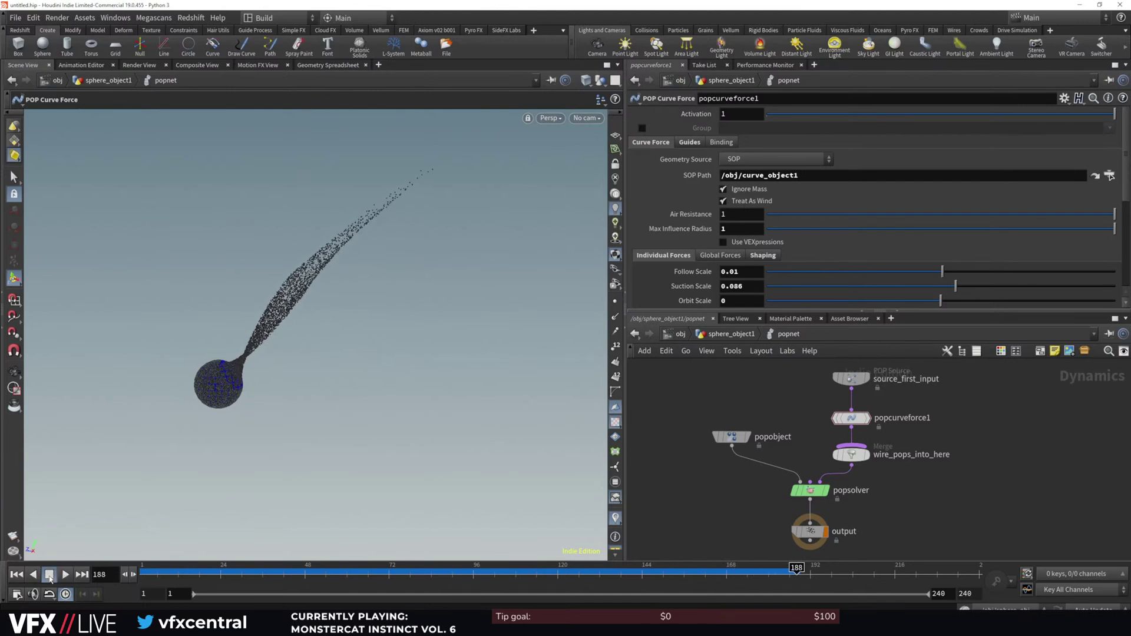
Show popcurveforce1's guide geometry again and replay the simulation against the curve guides
left_click(723, 144)
left_click(696, 144)
left_click(723, 161)
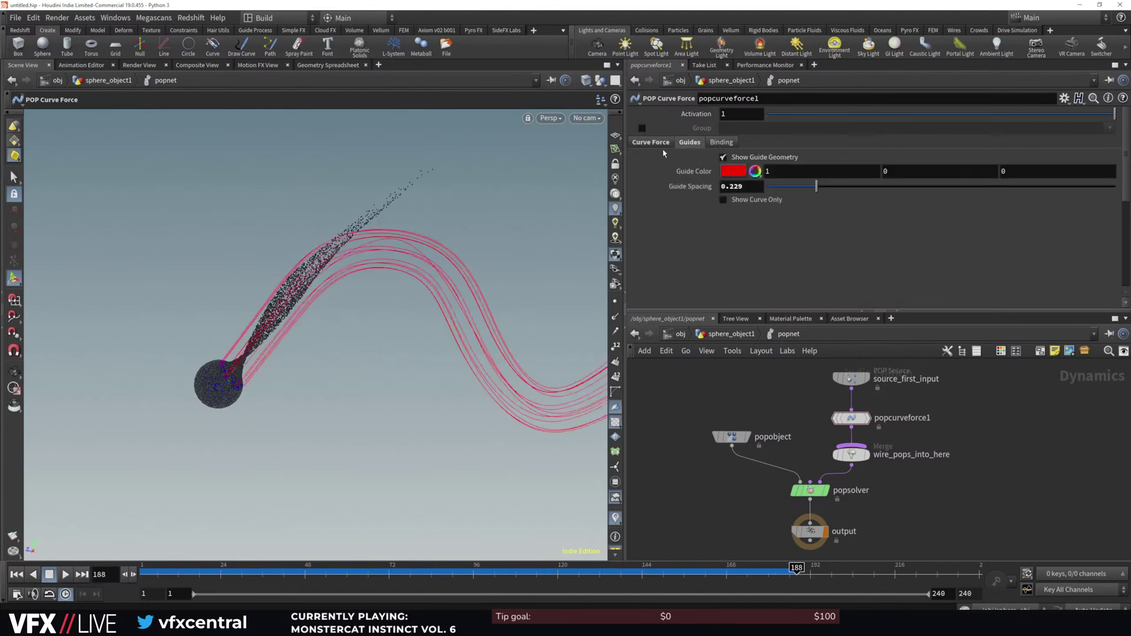
left_click(665, 143)
left_click(16, 574)
left_click(65, 574)
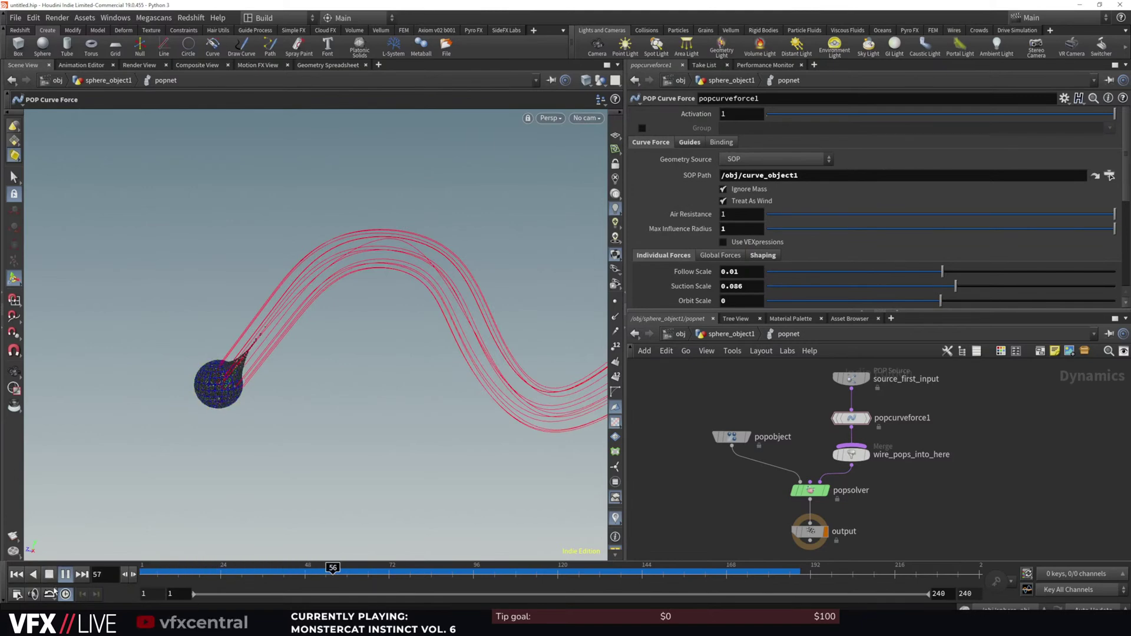
left_click(48, 575)
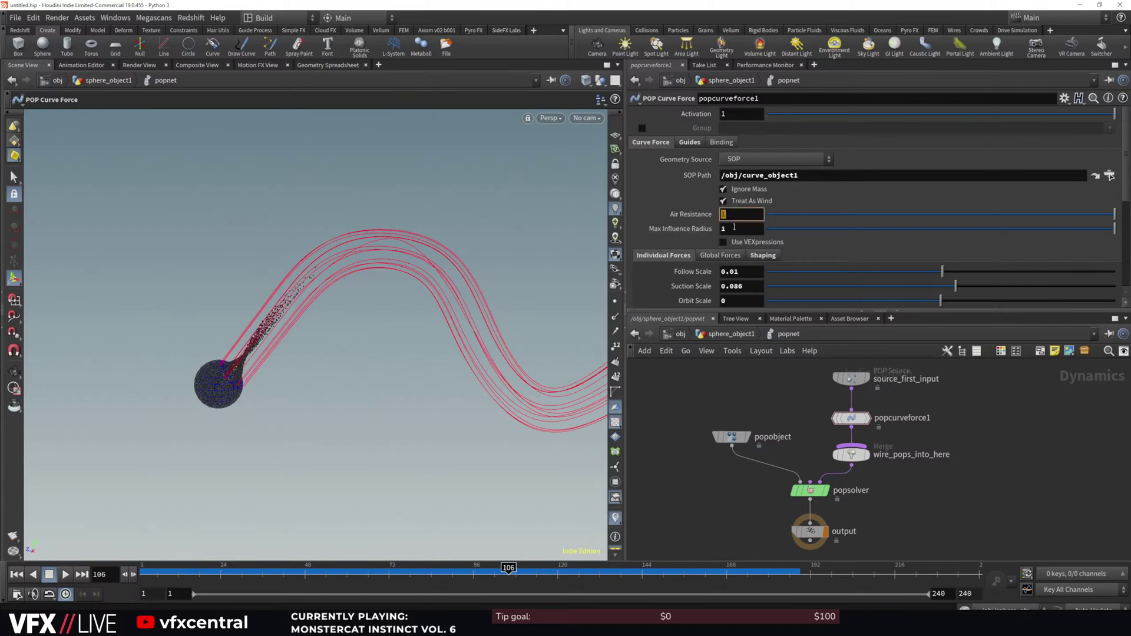
Set popcurveforce1's Max Influence Radius to 6 and replay the simulation from the start
type("6")
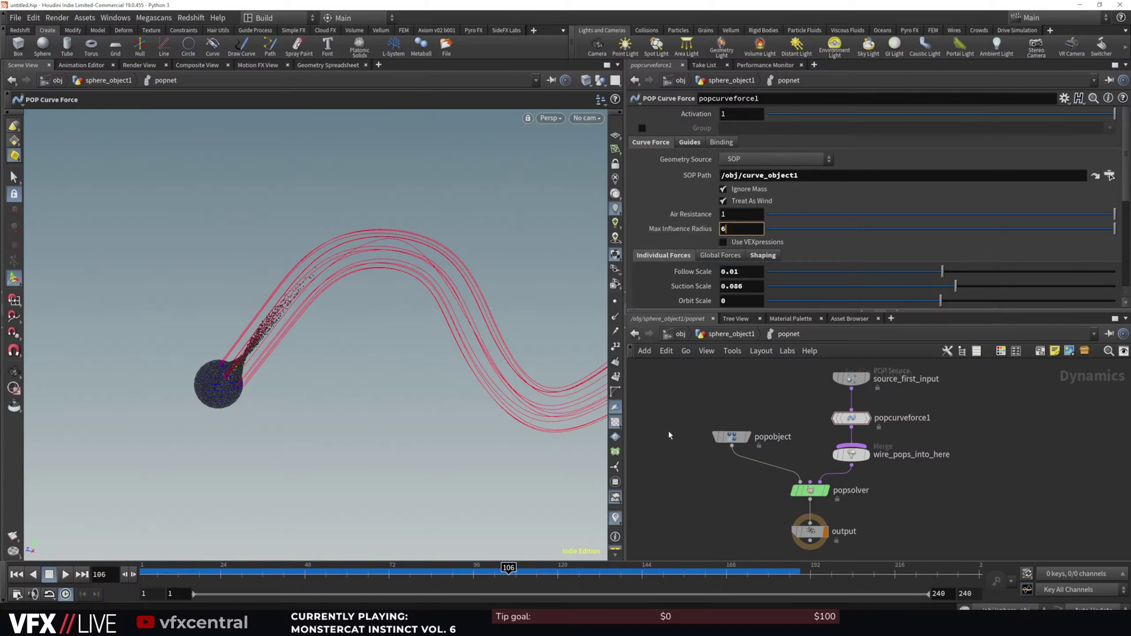
key("Return")
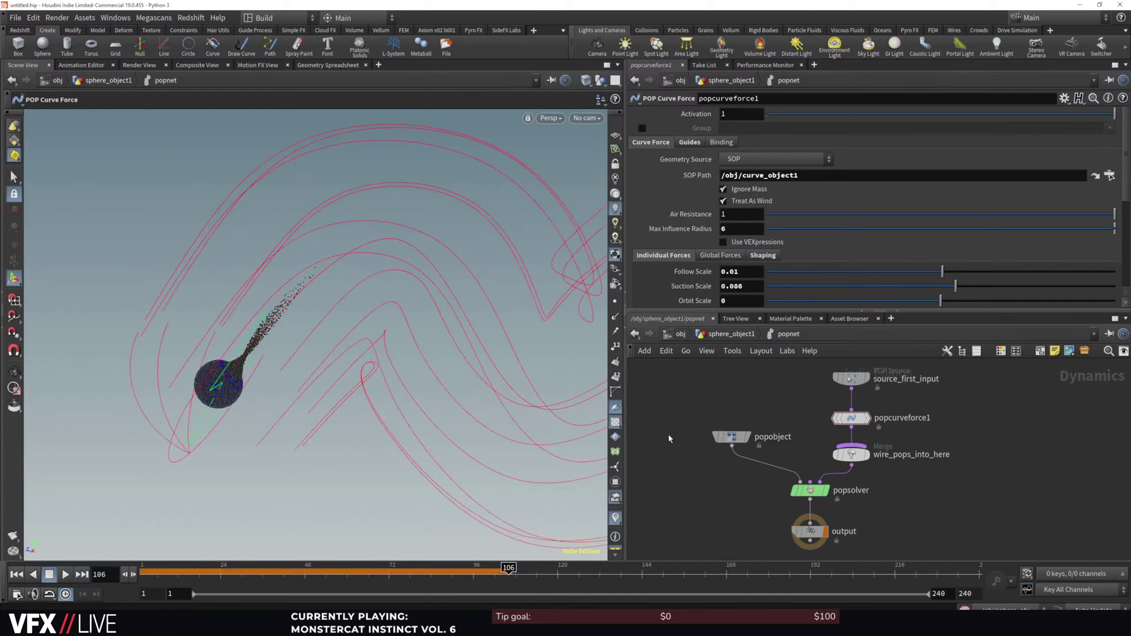
left_click(20, 576)
left_click(65, 575)
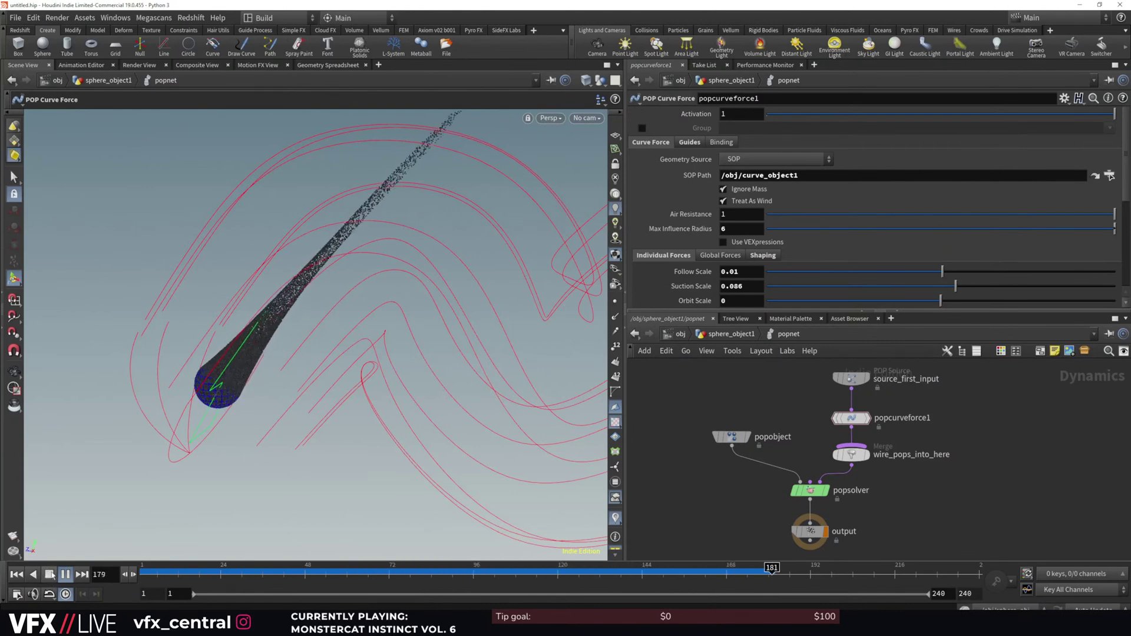
left_click(49, 575)
Set popcurveforce1's Air Resistance to 2 and replay the simulation from the start
scroll(354, 328, "down", 2)
middle_click_drag(356, 326, 335, 342, "alt")
left_click_drag(733, 215, 698, 228)
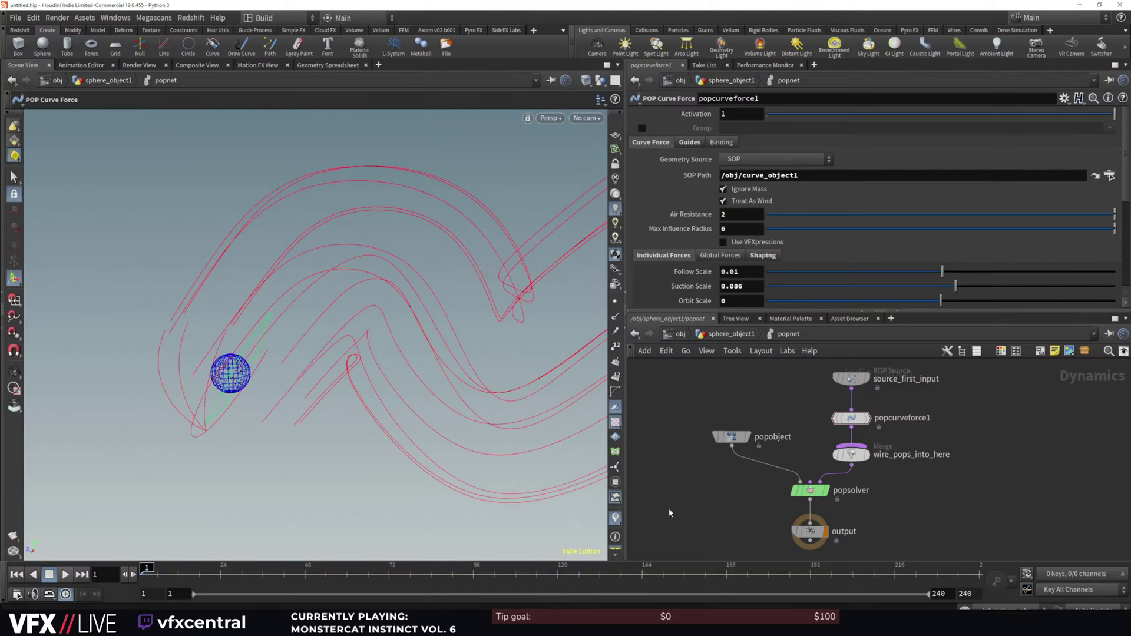
left_click(51, 575)
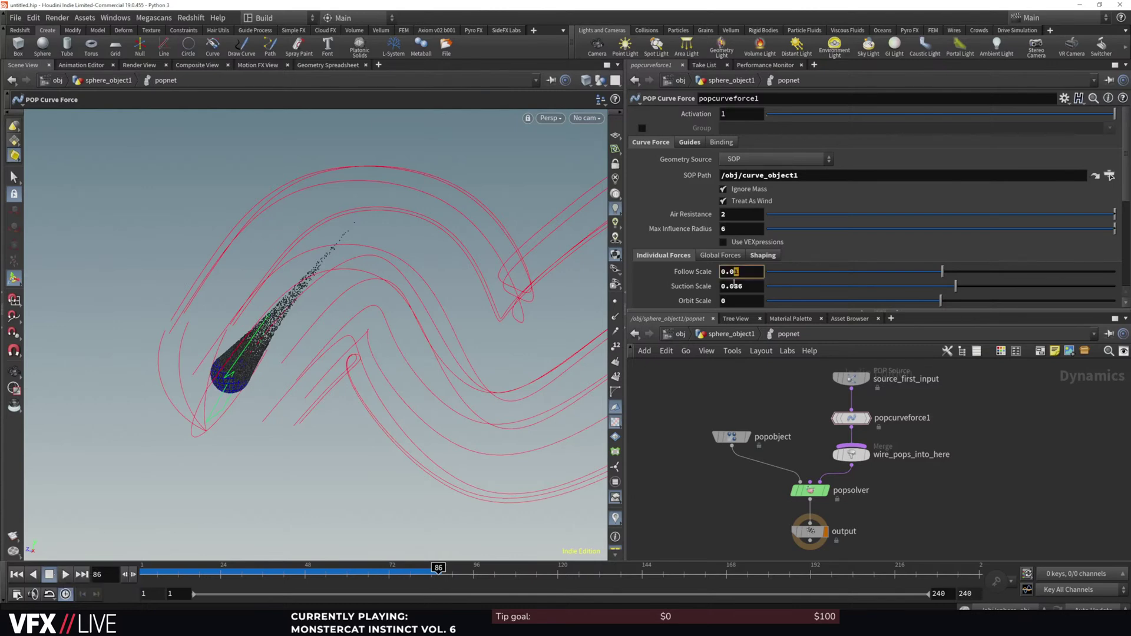
Set the curve force's Follow Scale to 0.05 and replay the particle simulation from the first frame
key("Return")
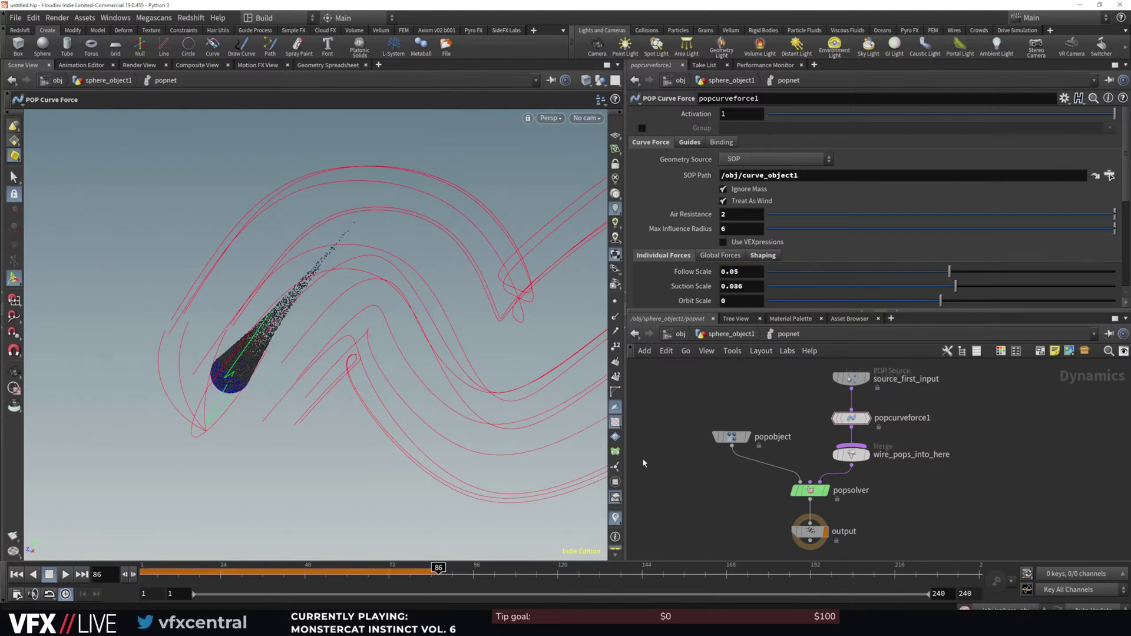
left_click(17, 575)
left_click(65, 576)
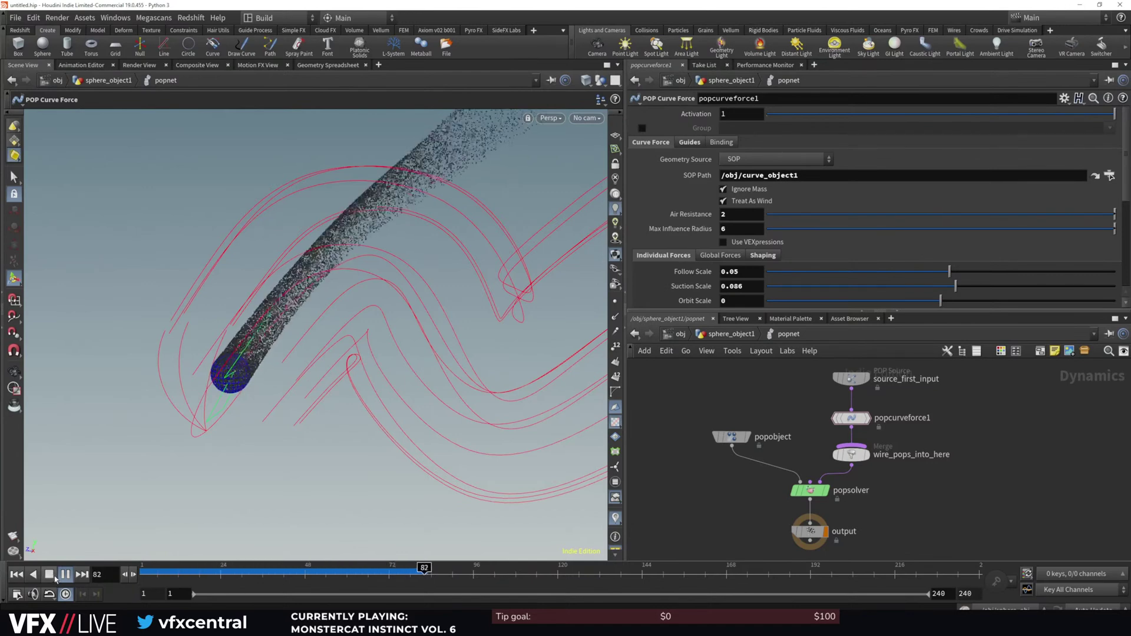
left_click(49, 576)
right_click_drag(426, 318, 475, 312, "alt")
middle_click_drag(481, 311, 393, 361, "alt")
key("Return")
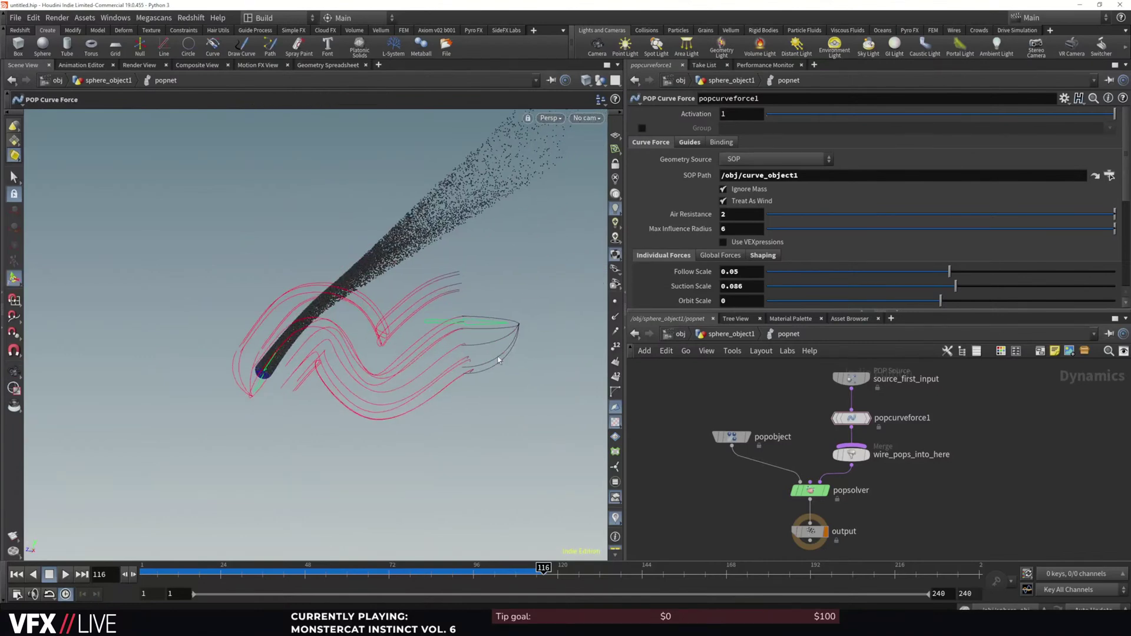
Raise the curve force's Orbit Scale to 0.091 and play the simulation from the start
left_click_drag(954, 303, 957, 303)
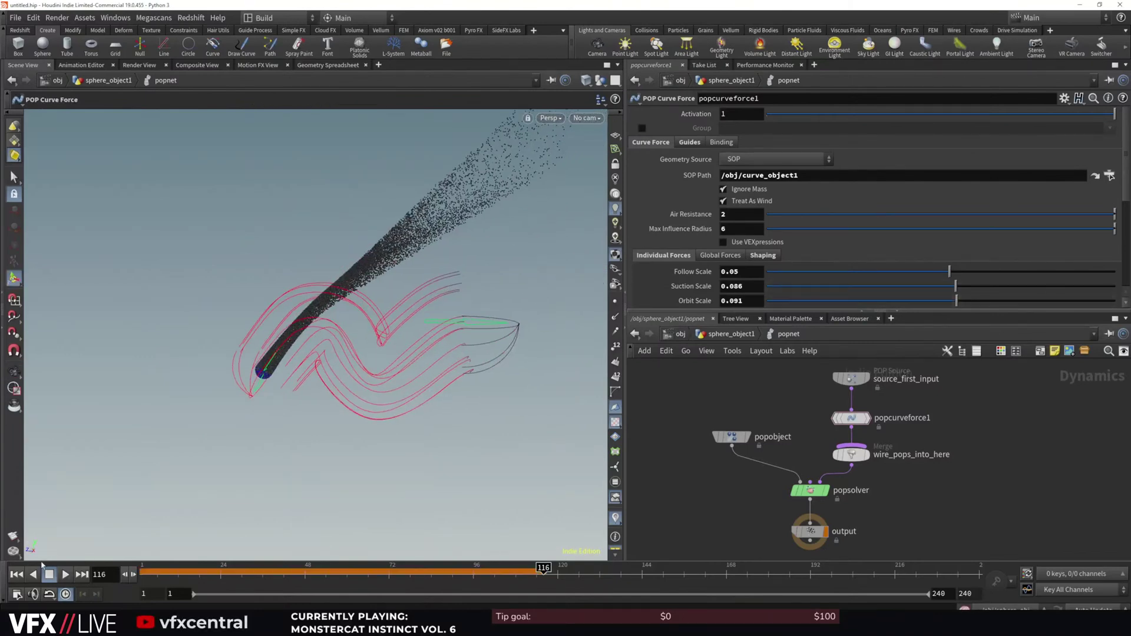
left_click(17, 575)
left_click(49, 575)
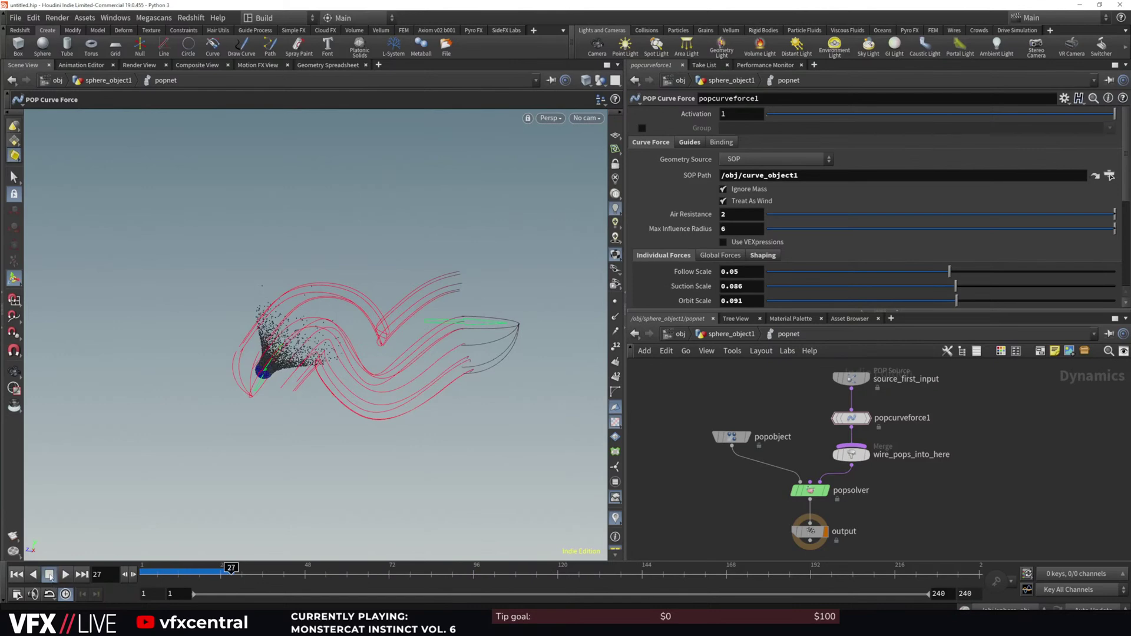
right_click_drag(328, 400, 328, 341)
left_click(66, 575)
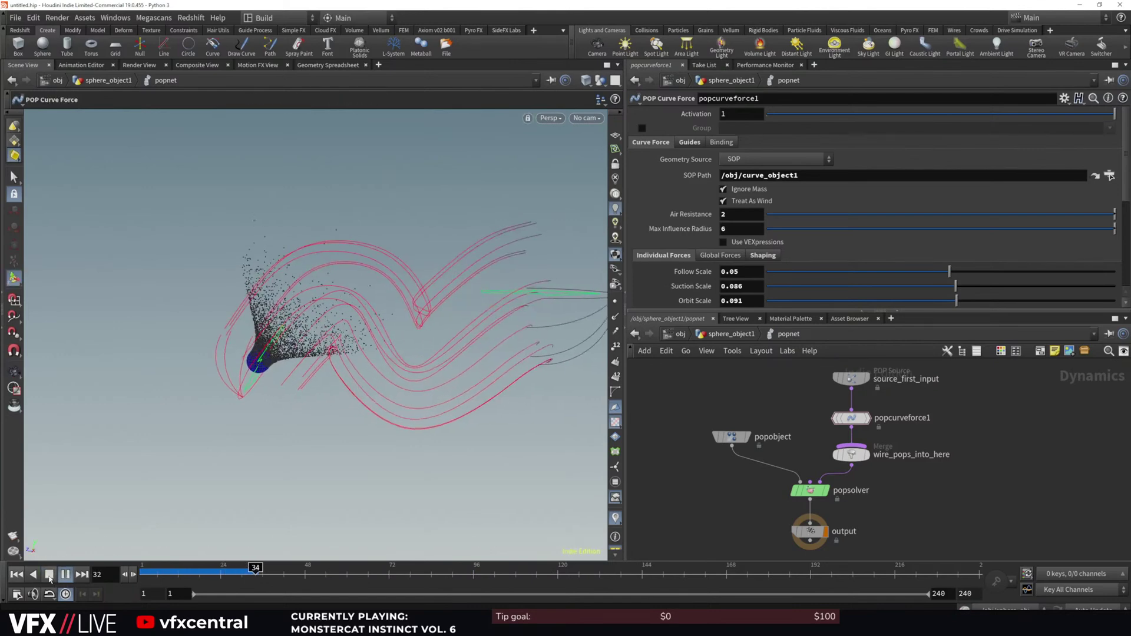
left_click(50, 576)
Lower the Orbit Scale to 0.01, replay the simulation, and return to the first frame
key("Return")
left_click(16, 574)
left_click(65, 575)
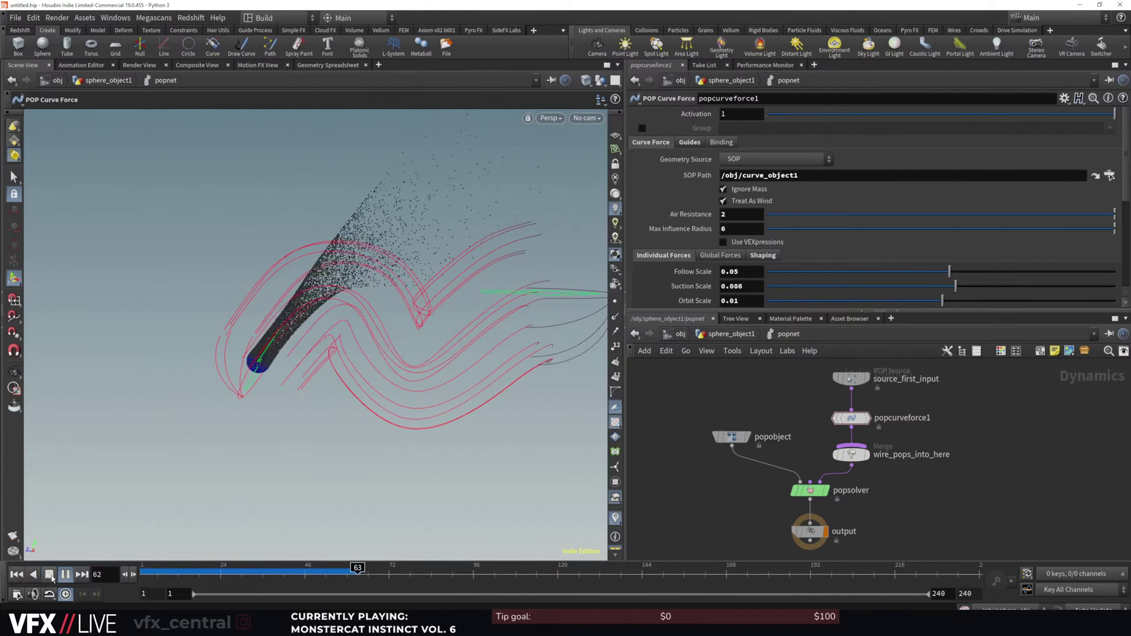
left_click(50, 574)
left_click(17, 574)
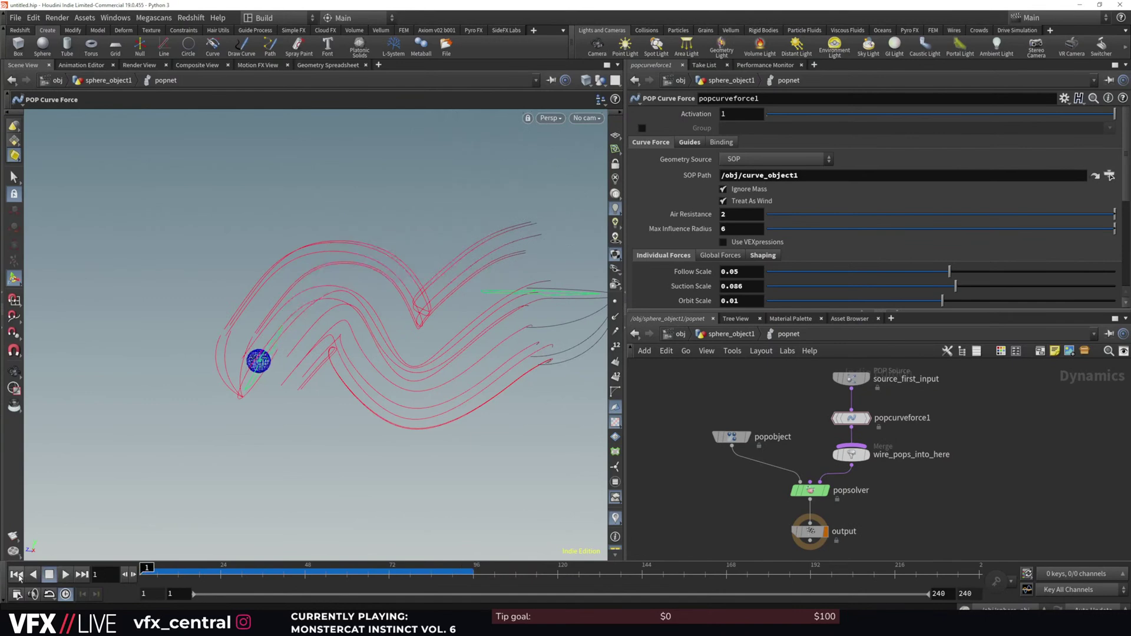
Reset the Orbit Scale to 0.0 and level the Velocity Force Falloff ramp at value 1 on both end points
left_click(694, 393)
mouse_move(1126, 218)
left_mouse_down()
mouse_move(1110, 261)
mouse_move(1113, 229)
left_mouse_up()
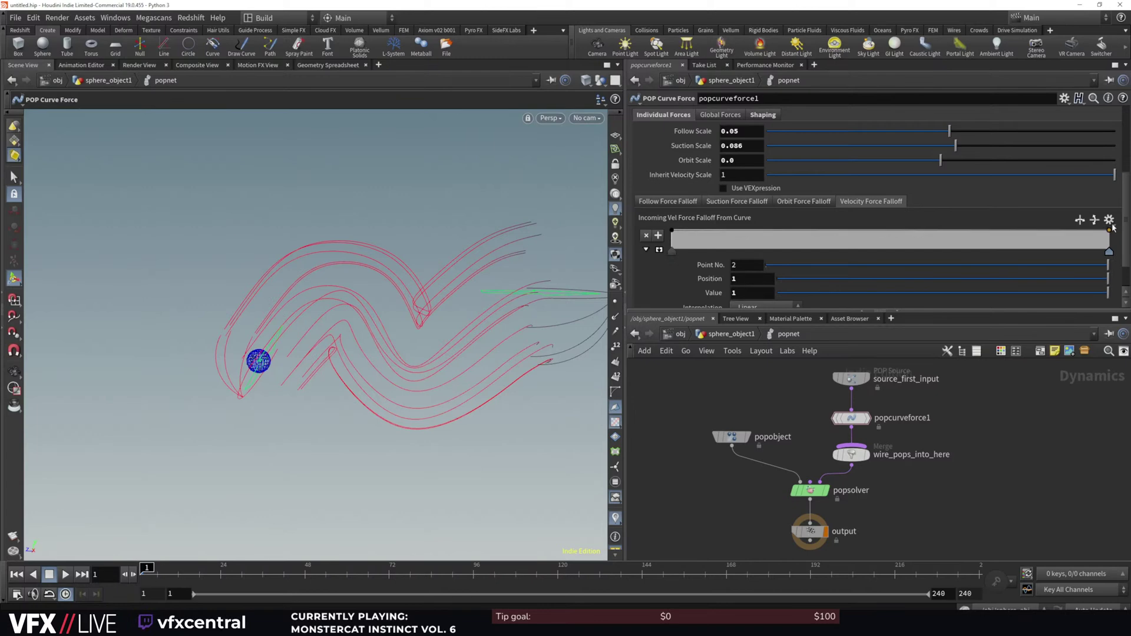
left_click(671, 233)
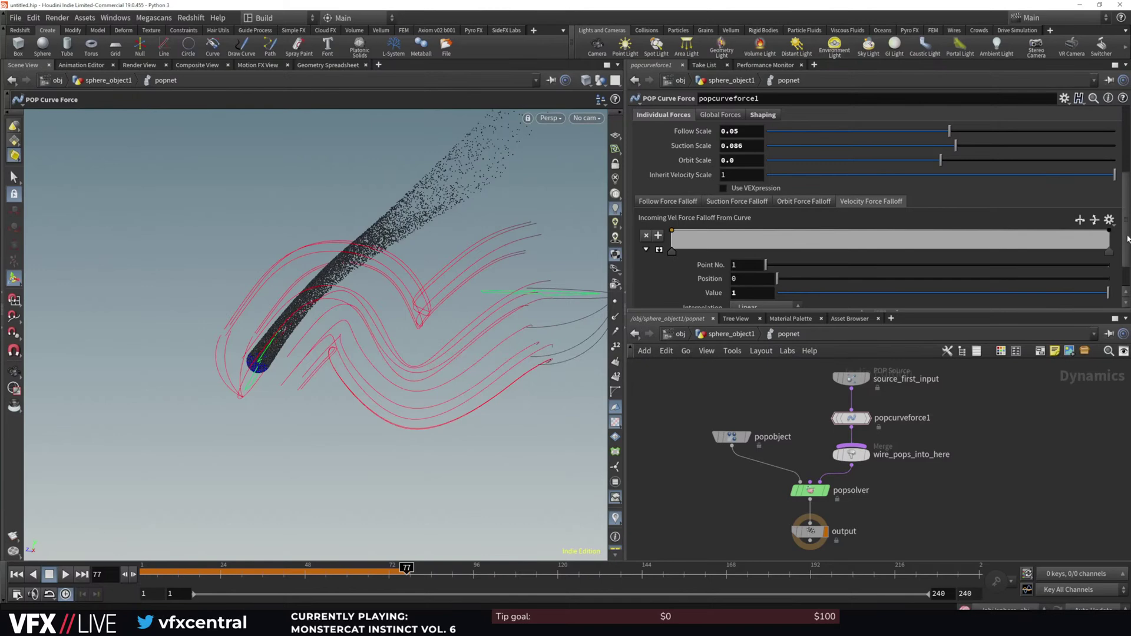
Raise the first point of the Suction Force Falloff ramp to value 1 and replay the simulation from the start
scroll(1127, 239, "down", 1)
left_click(799, 185)
left_click(736, 185)
left_click_drag(672, 233, 669, 214)
left_click(19, 577)
left_click(66, 577)
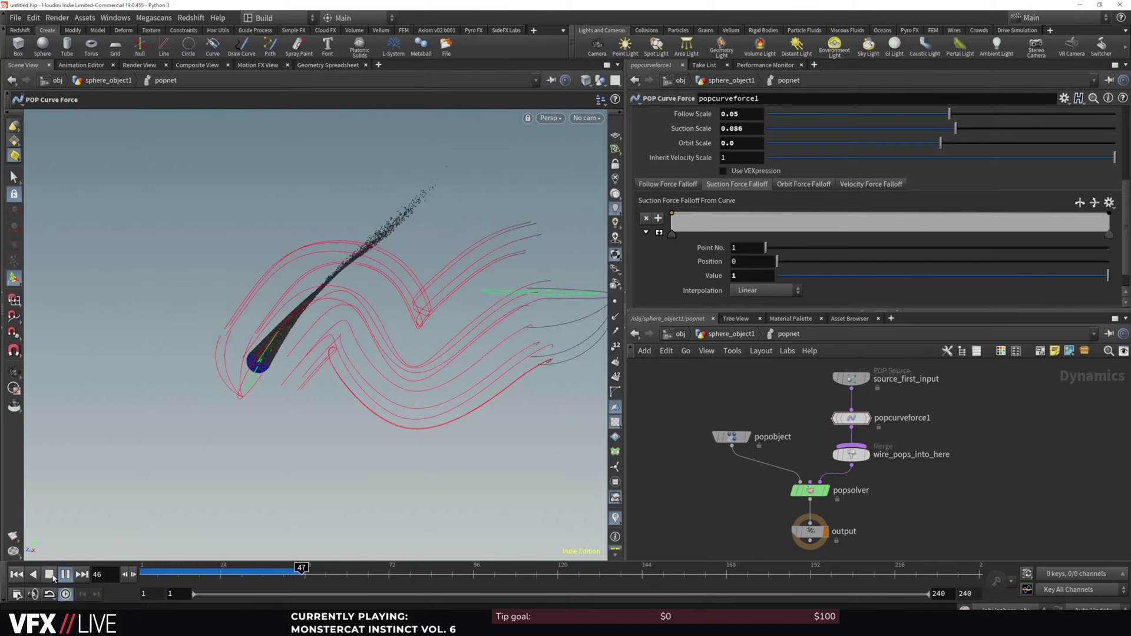
left_click(49, 576)
Raise the end point of the Follow Force Falloff ramp to value 1 and replay the simulation
left_click(681, 185)
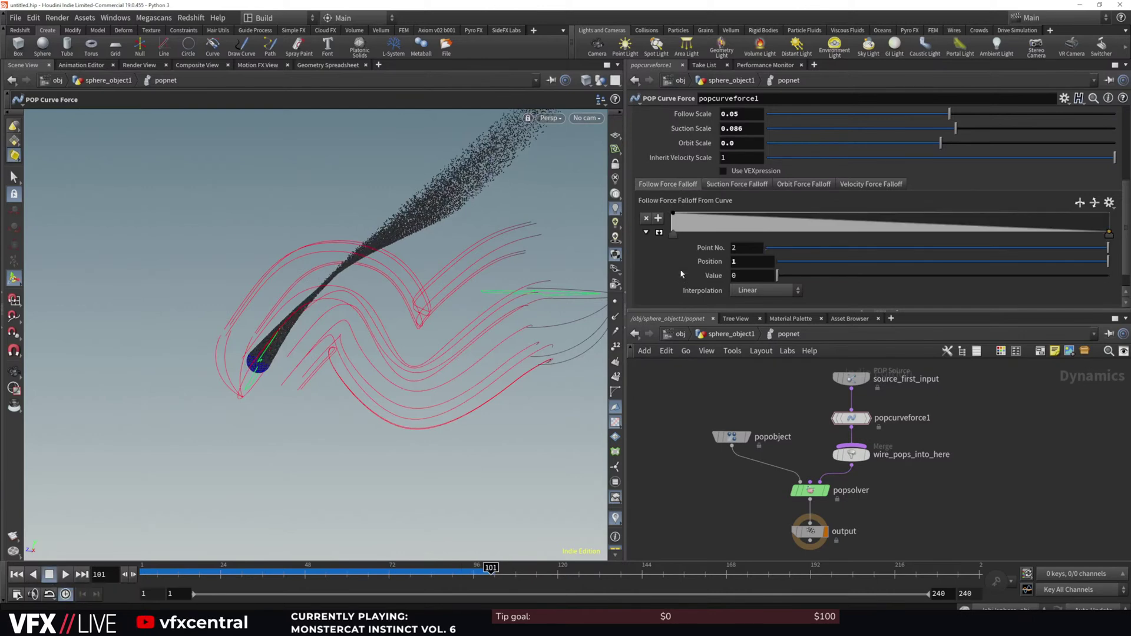
left_click_drag(1111, 234, 1117, 217)
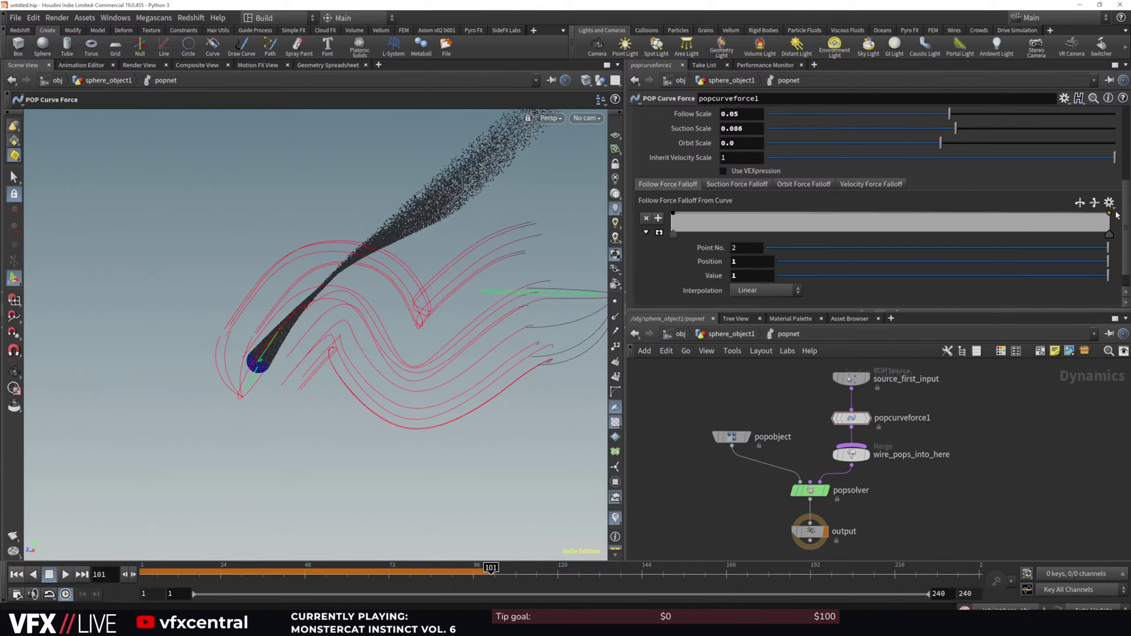
left_click(50, 577)
left_click(65, 576)
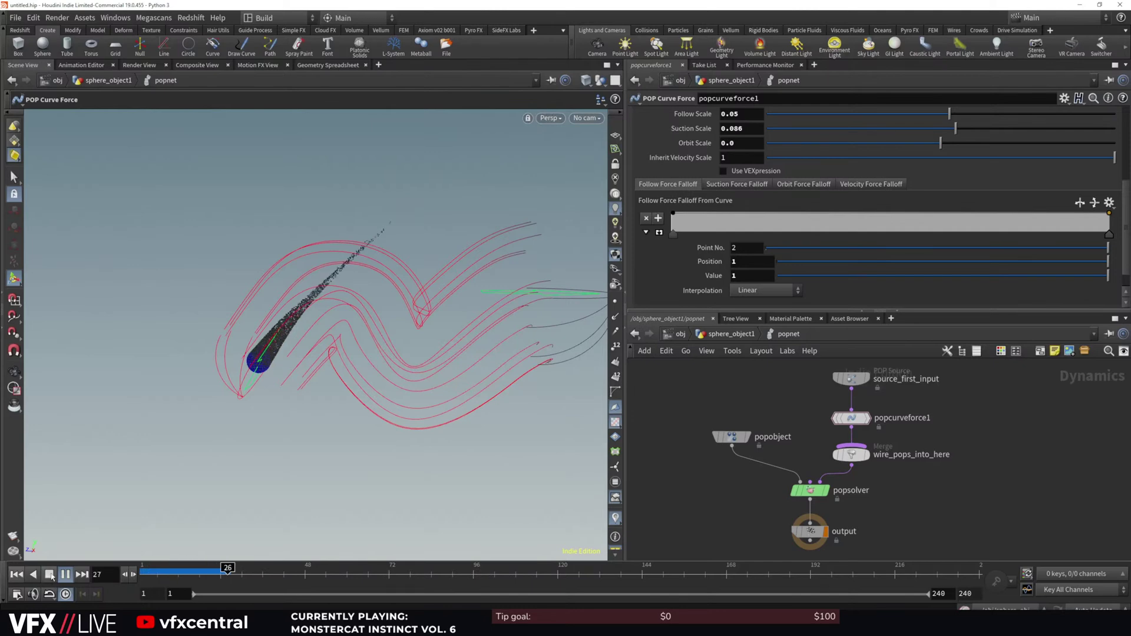
left_click(50, 576)
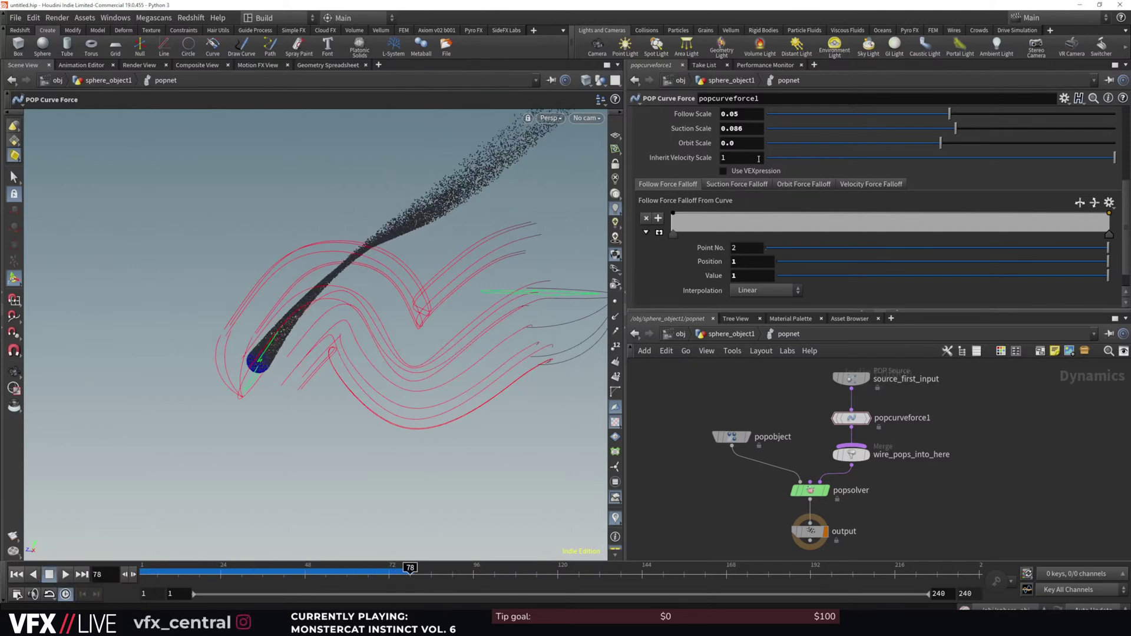
Reduce the Suction Scale to 0.048 and replay the simulation from the first frame
left_click_drag(950, 131, 949, 130)
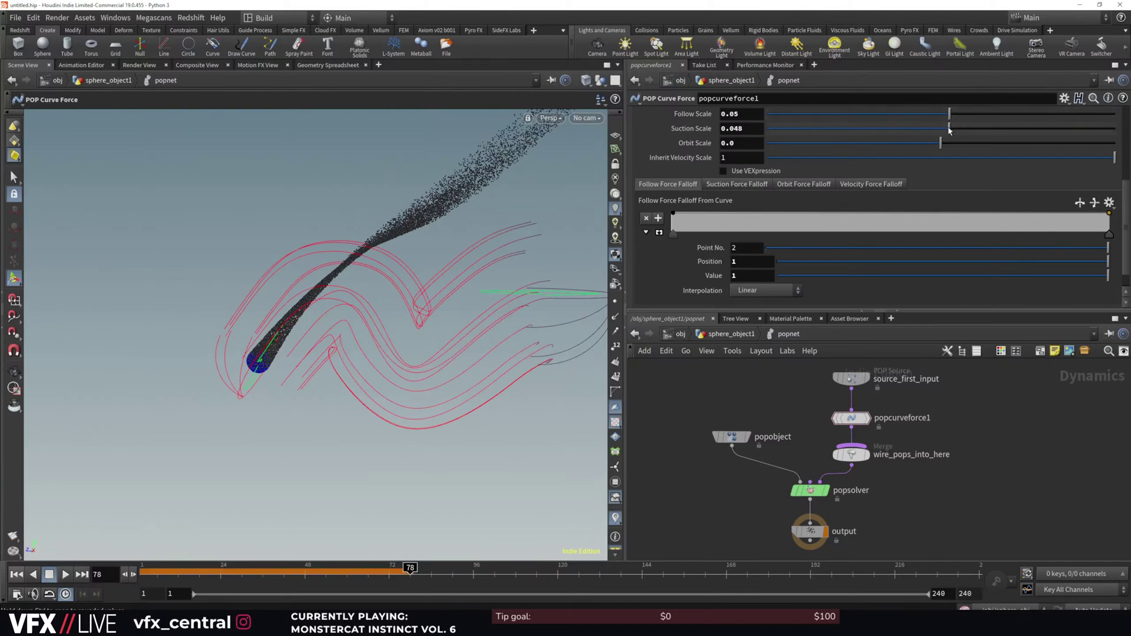
left_click(16, 578)
left_click(65, 575)
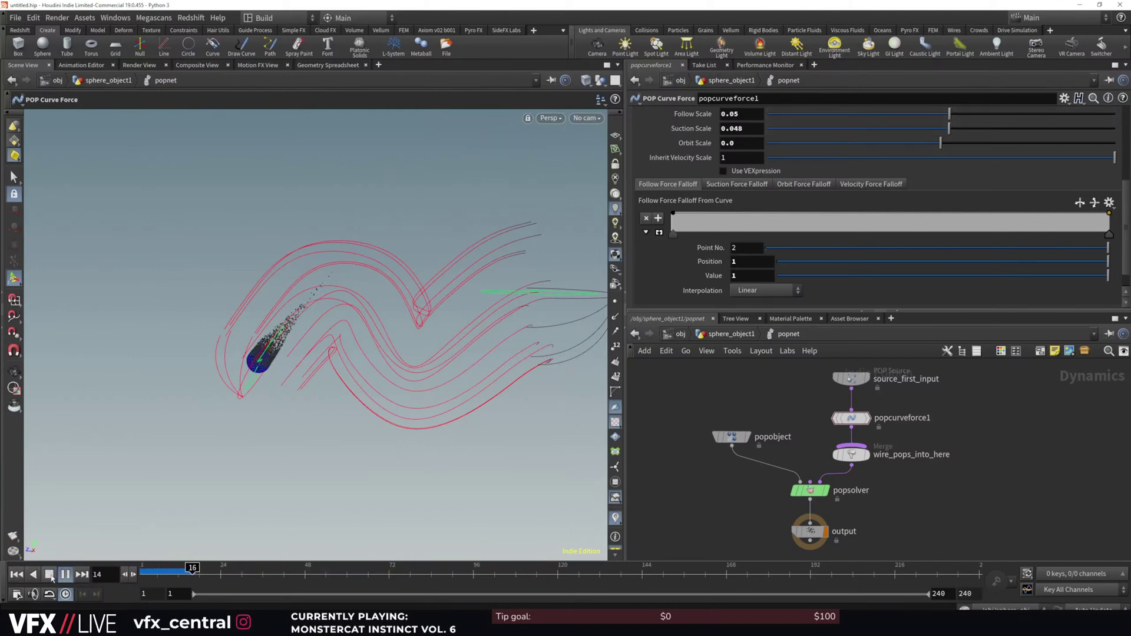
left_click(50, 575)
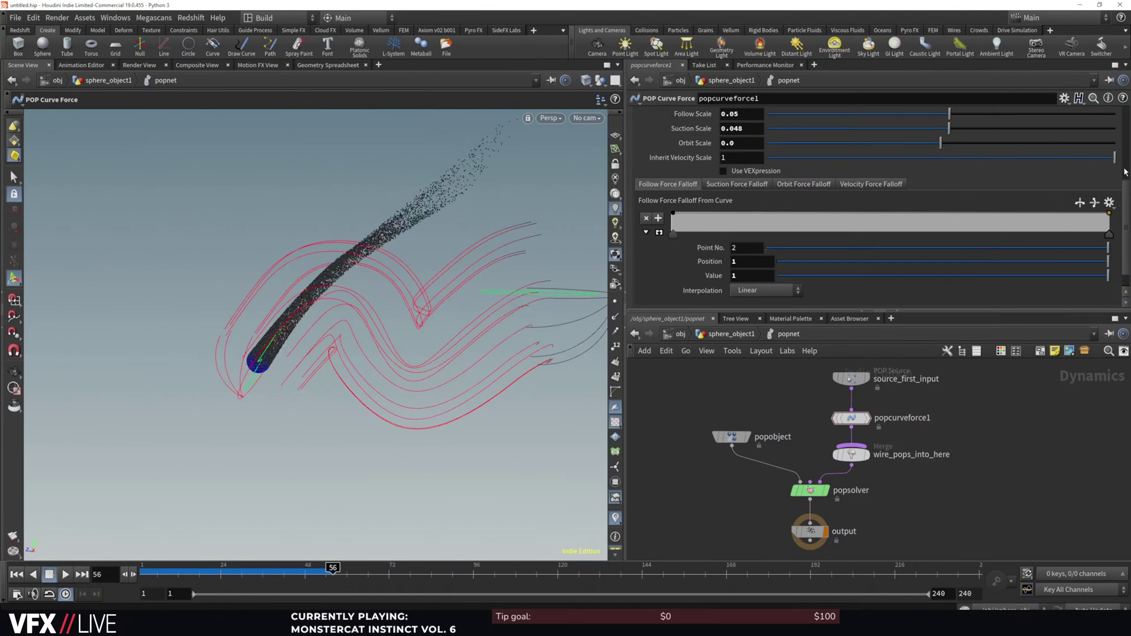
Set the curve force's Air Resistance to 8 and play the simulation from the first frame
scroll(1126, 223, "down", 1)
scroll(1127, 222, "up", 4)
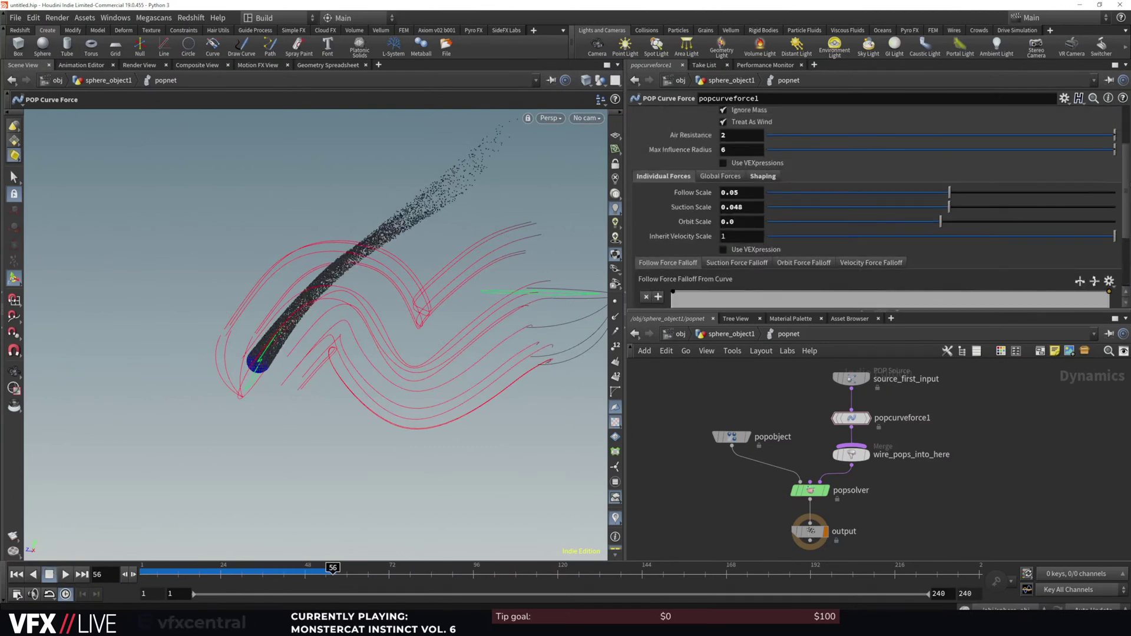
left_click(733, 140)
type("8")
key("Return")
left_click(65, 575)
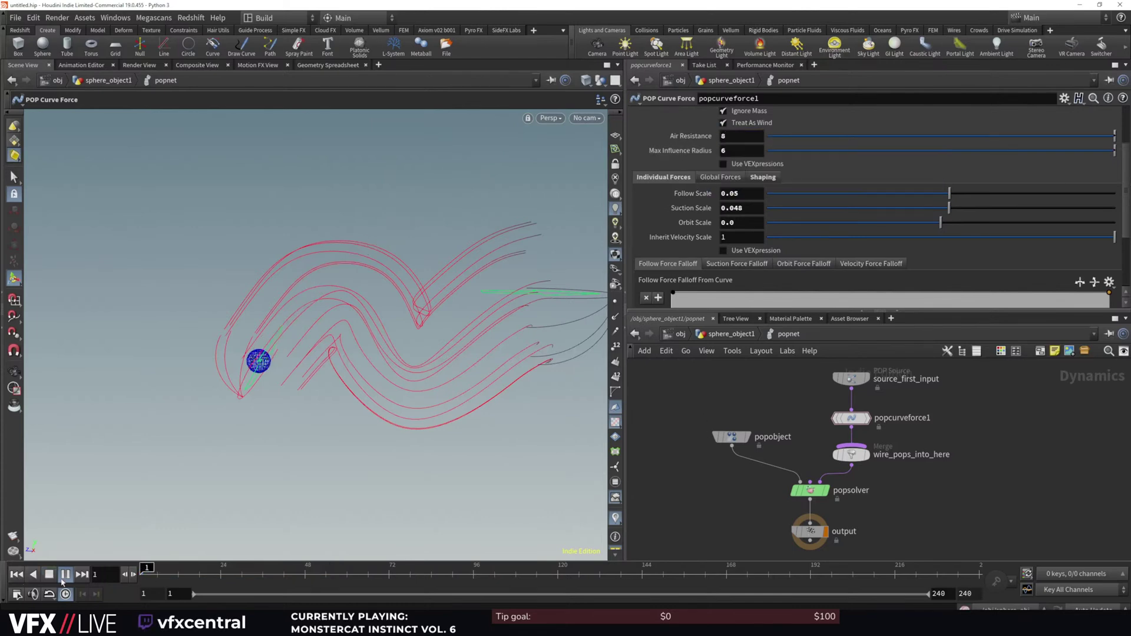
left_click(65, 575)
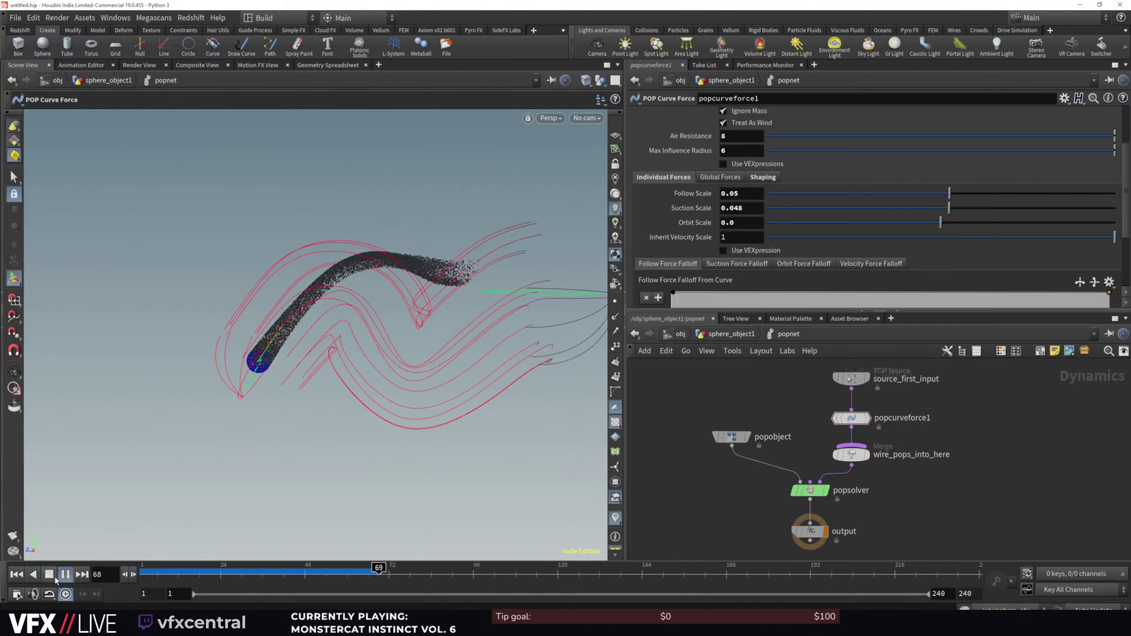
left_click(51, 576)
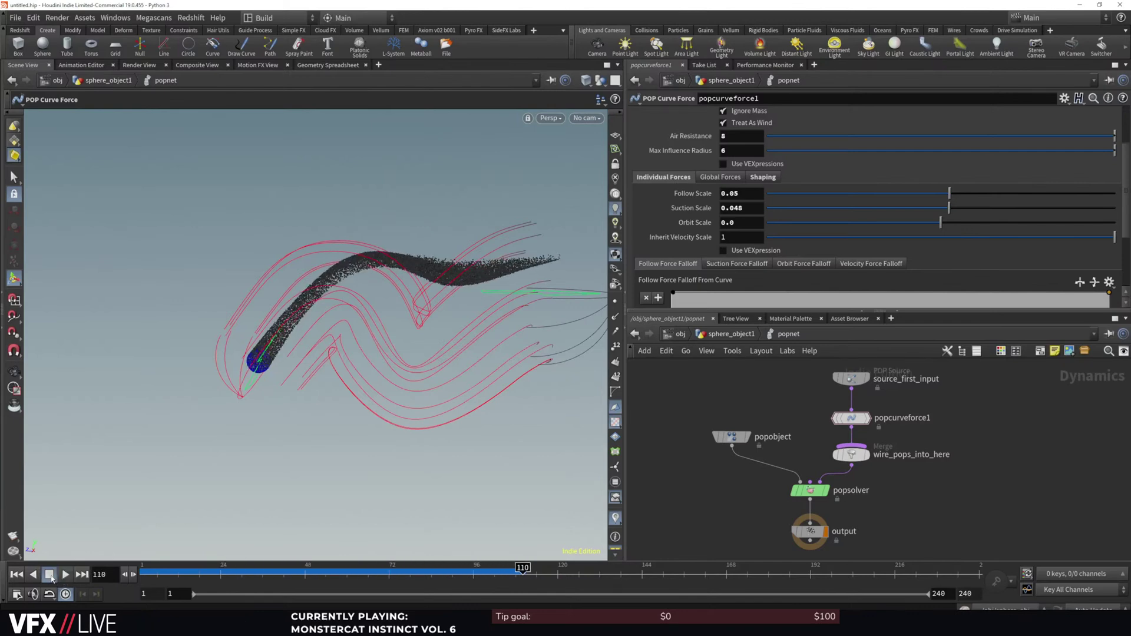
Increase the Air Resistance to 10 and replay the simulation from the first frame
left_click_drag(733, 136, 689, 153)
type("10")
key("Return")
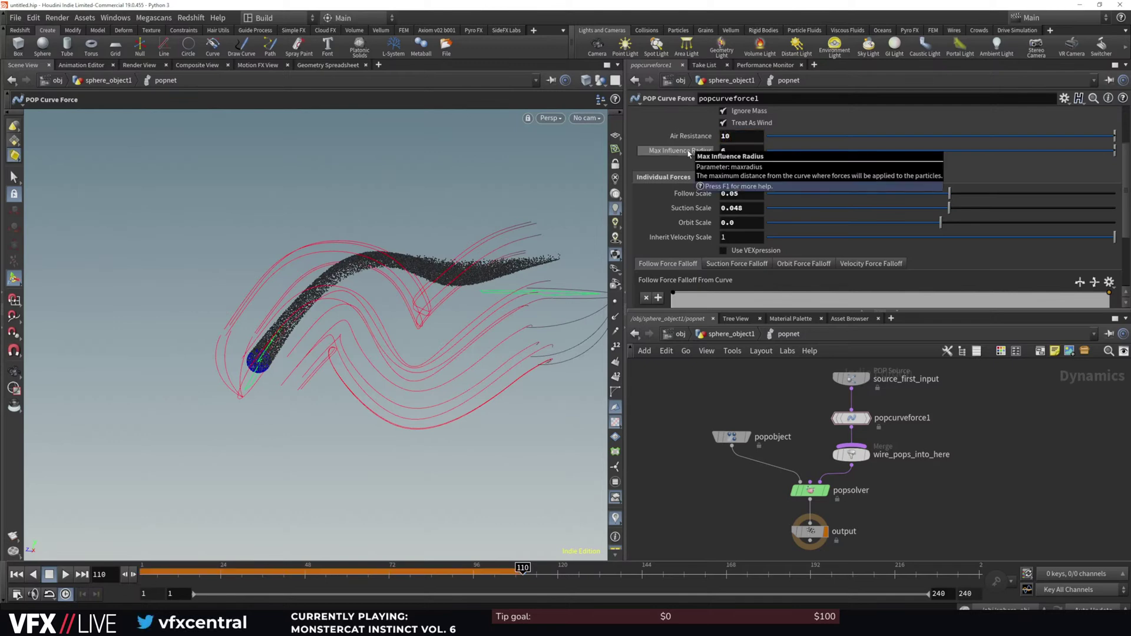
left_click(16, 575)
left_click(65, 575)
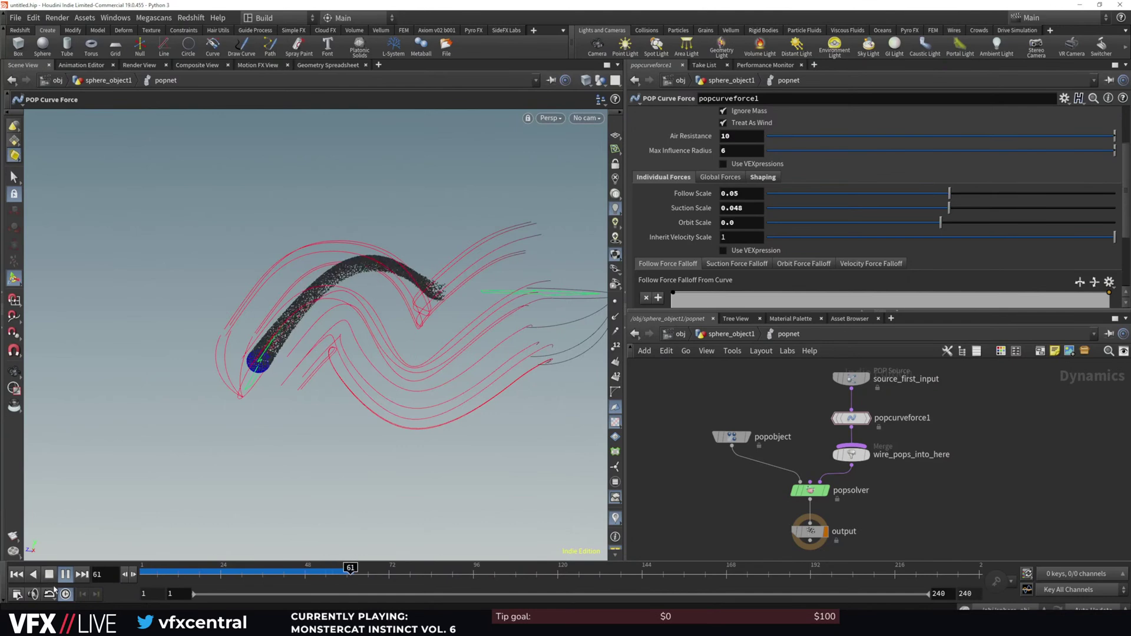
left_click(50, 576)
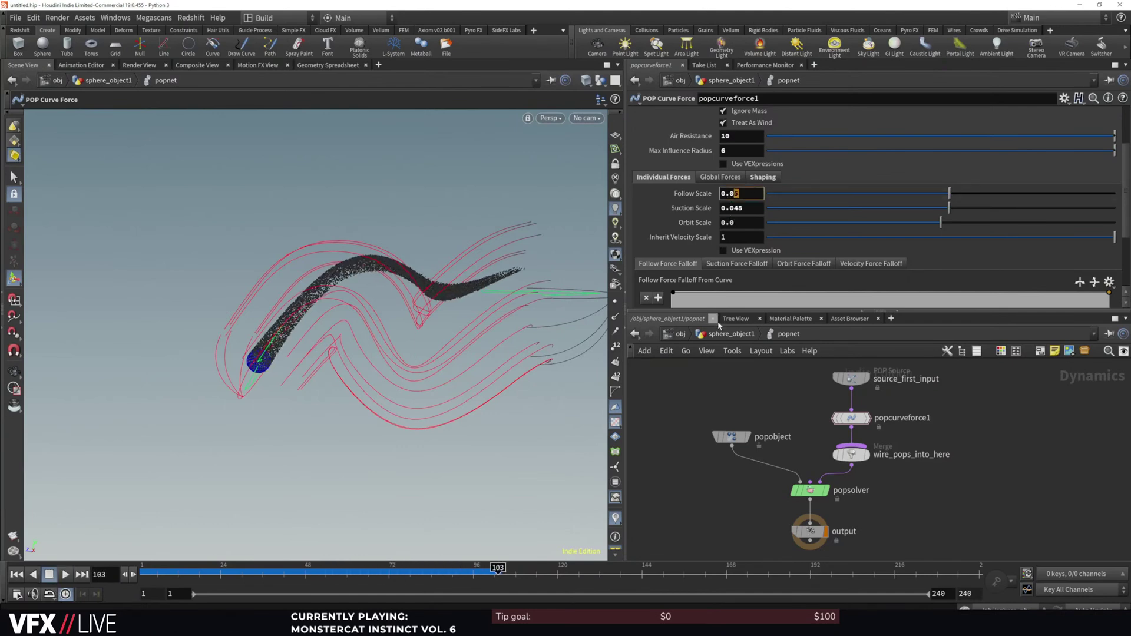
Lower the Follow Scale to 0.02 and play the simulation again from the first frame
type("2")
key("Return")
left_click(17, 574)
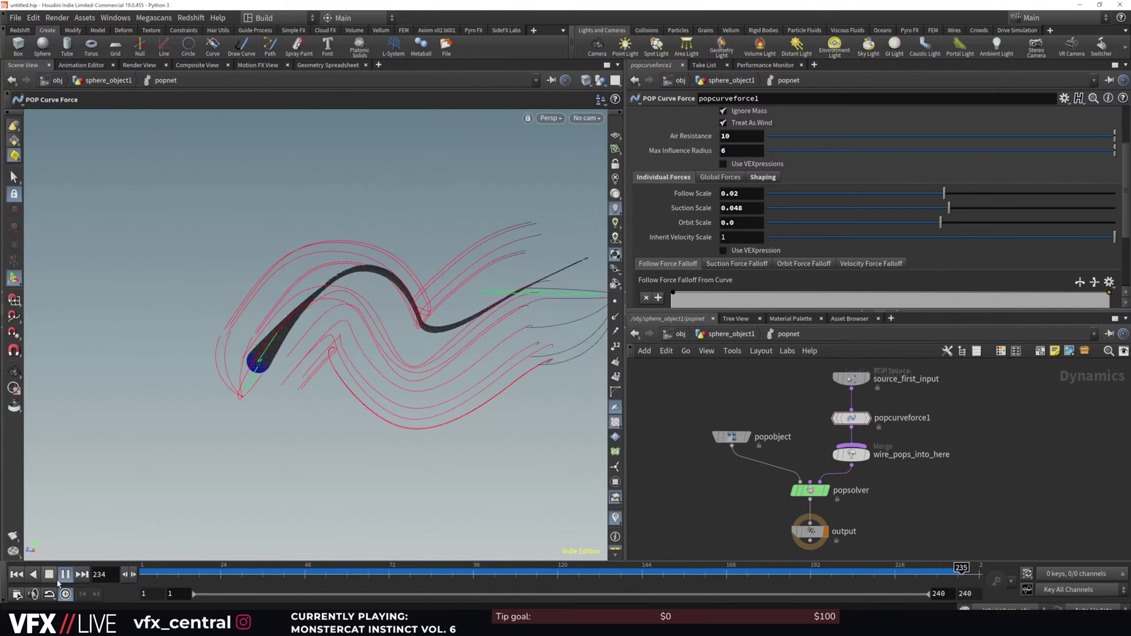
left_click(48, 577)
Try a Max Influence Radius of 1 on the curve force and play the simulation
left_click_drag(354, 353, 403, 357, "alt")
left_click_drag(736, 152, 699, 157)
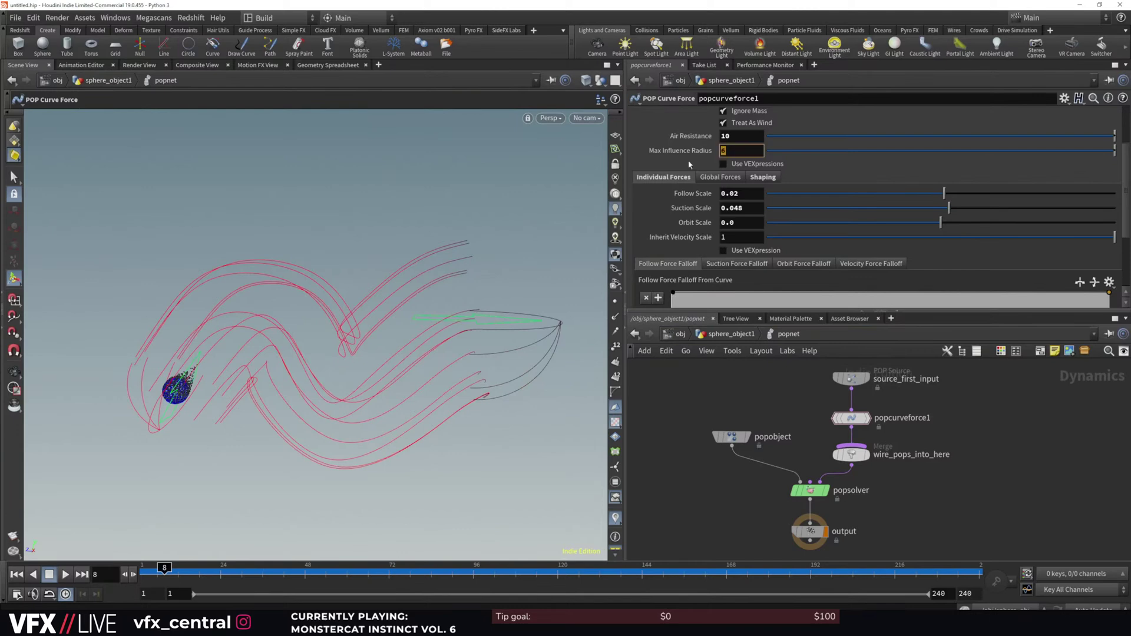
type("1")
key("Return")
left_click(65, 574)
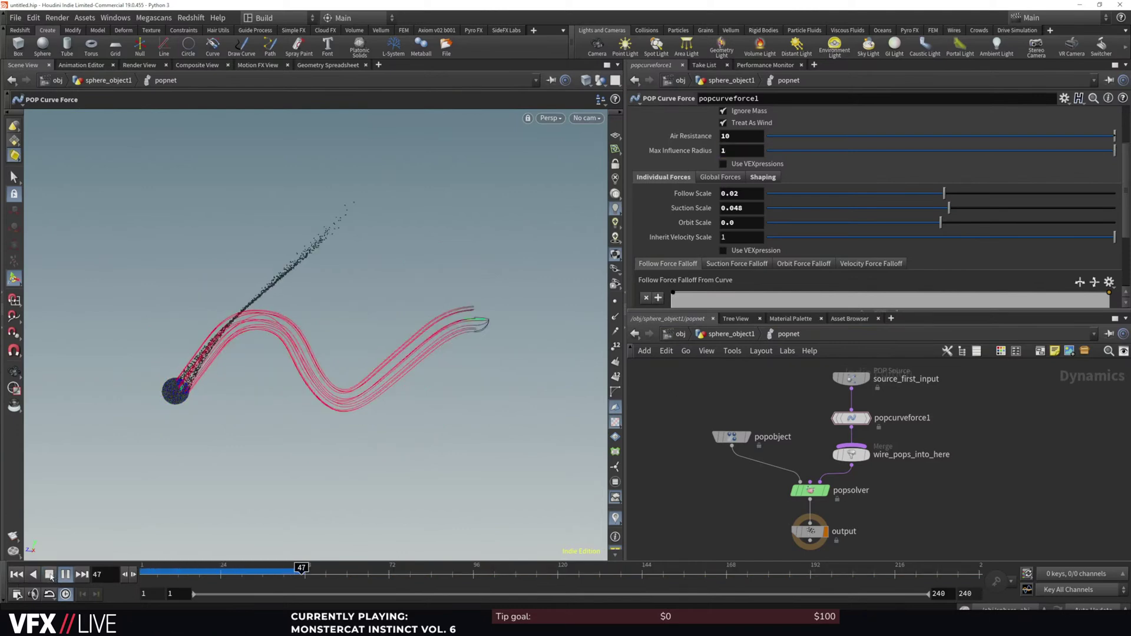
left_click(50, 575)
Return to the first frame and try a Max Influence Radius of 10
left_click(17, 575)
left_click(734, 149)
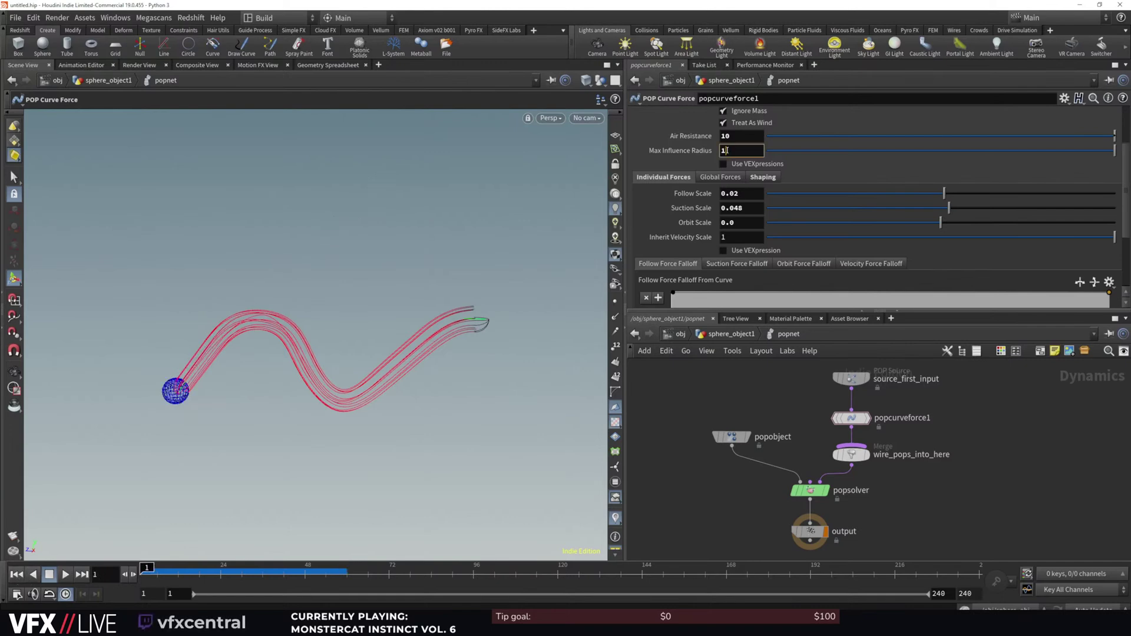
type("0")
key("Return")
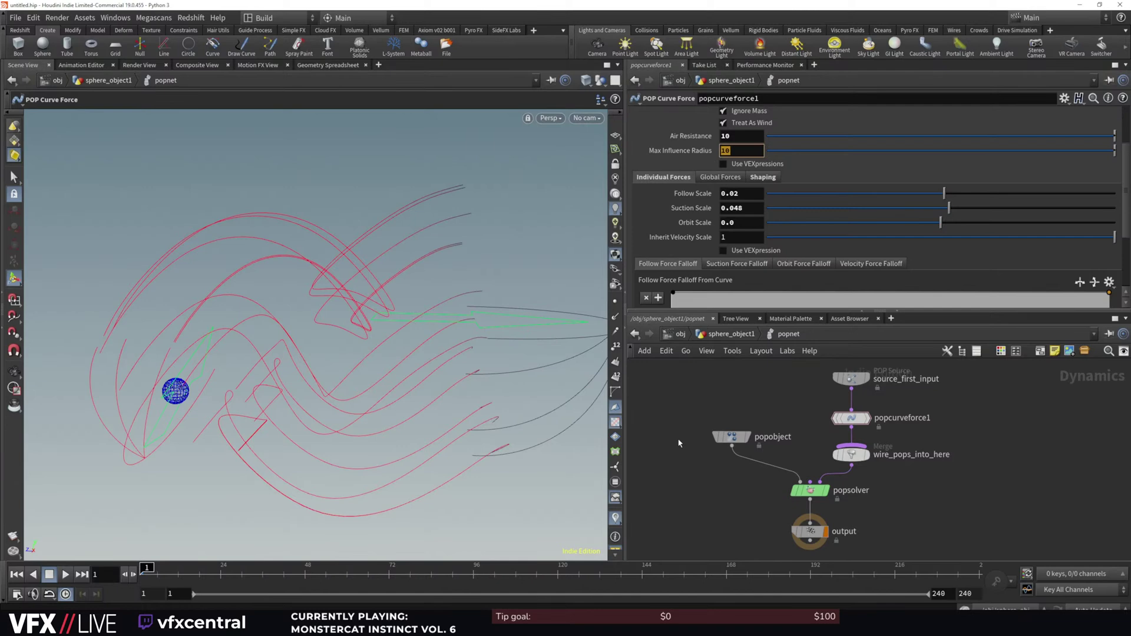
Set the Max Influence Radius back to 6 and play the simulation
key("Return")
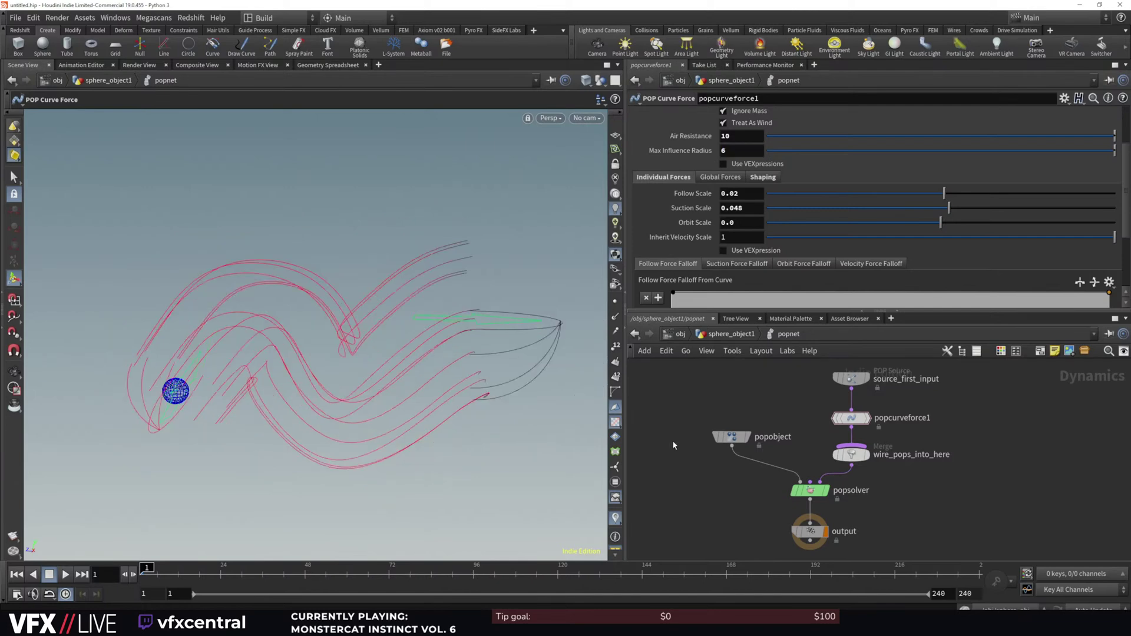
key("Up")
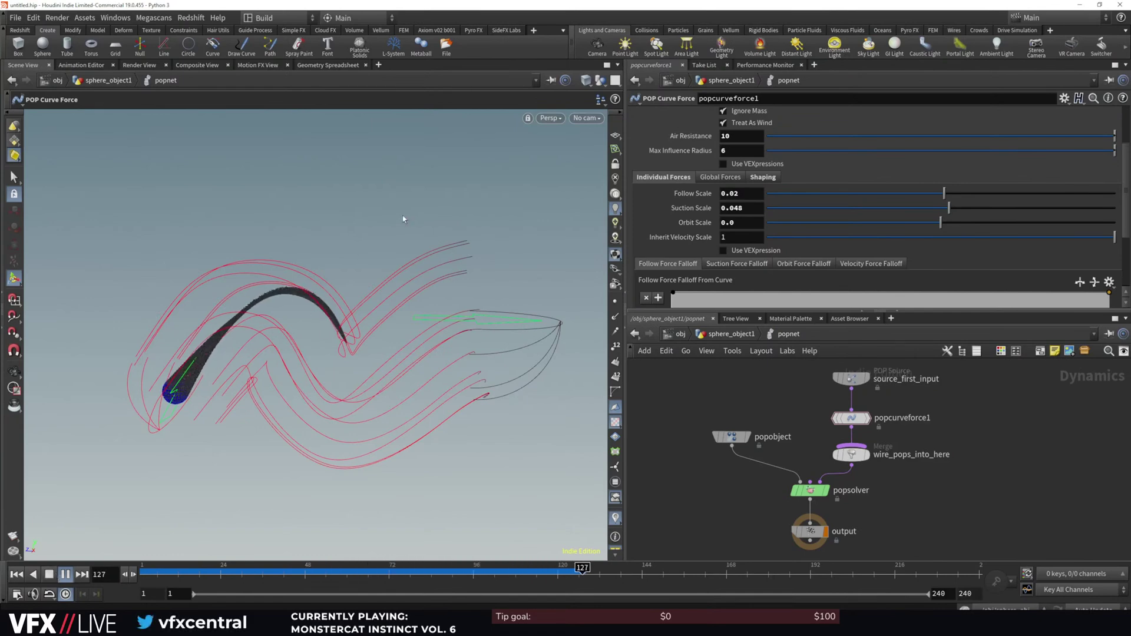
left_click(48, 579)
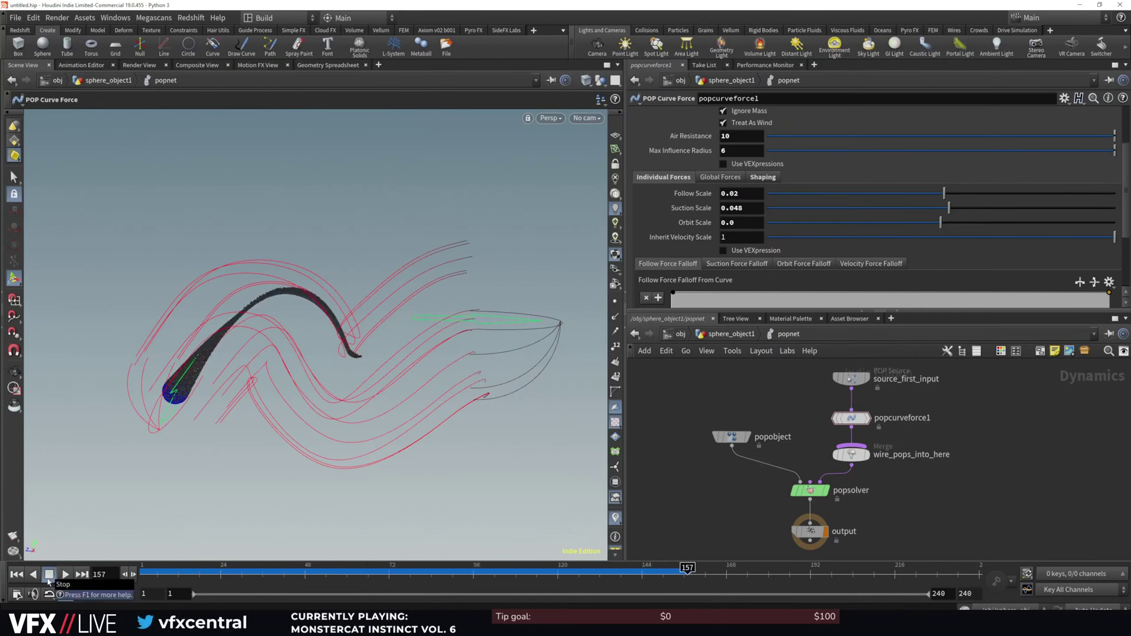
Set the Air Resistance to 20 and replay the simulation from the first frame
left_click_drag(746, 138, 701, 147)
type("2")
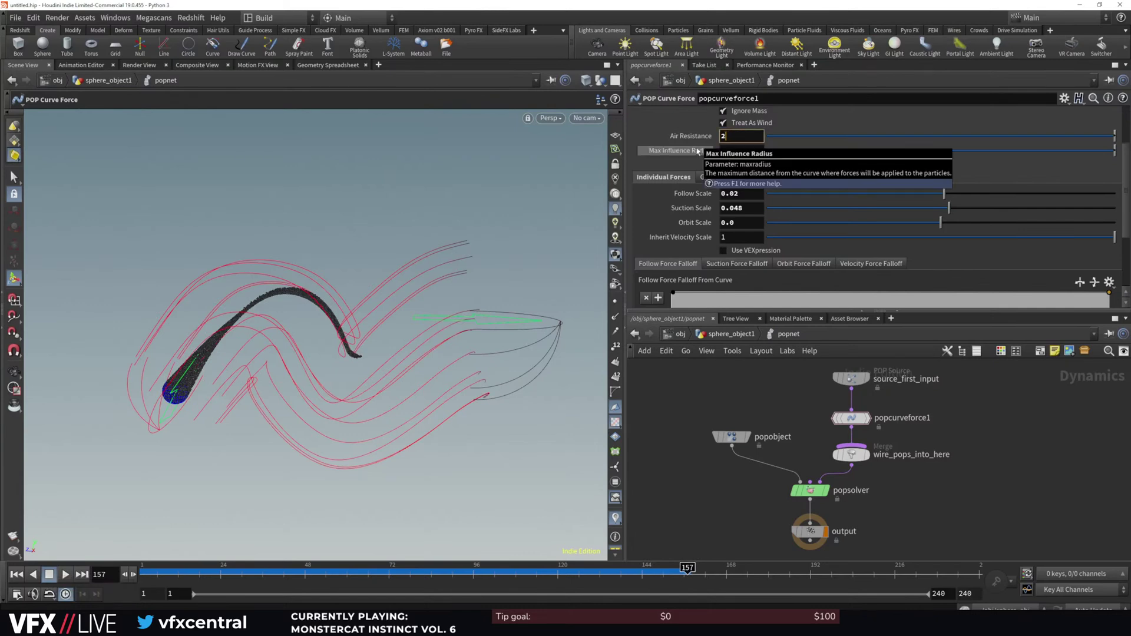
type("0")
key("Return")
left_click(16, 575)
left_click(65, 574)
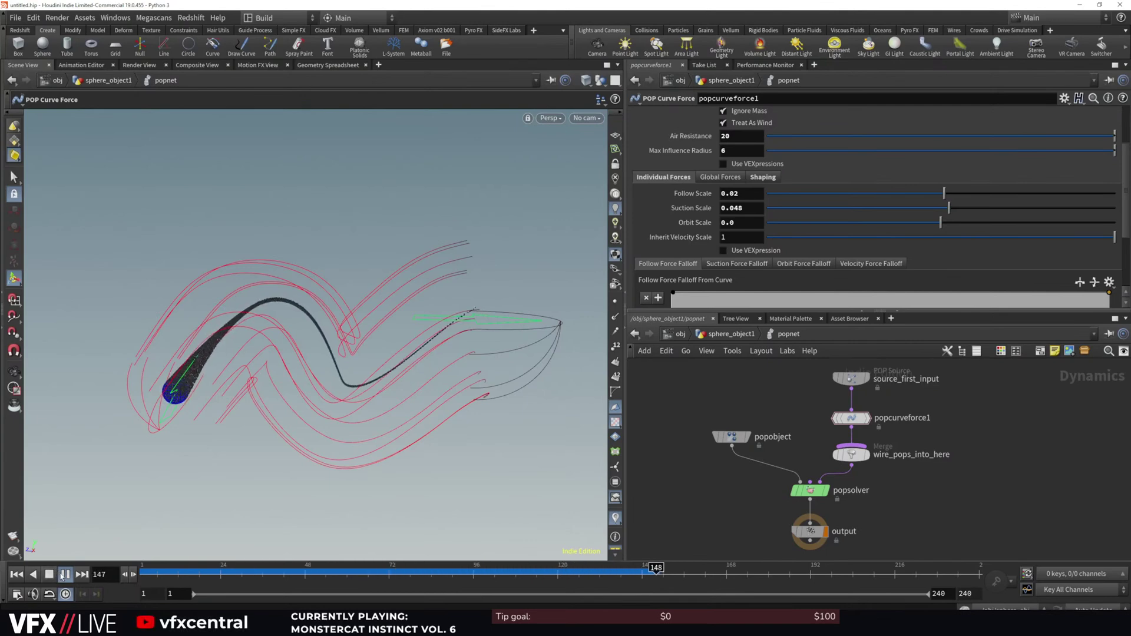
Set the curve force's Air Resistance to 10 and replay the simulation from the first frame
left_click(50, 577)
right_click_drag(403, 375, 399, 388, "alt")
left_click_drag(399, 388, 327, 374, "alt")
key("Return")
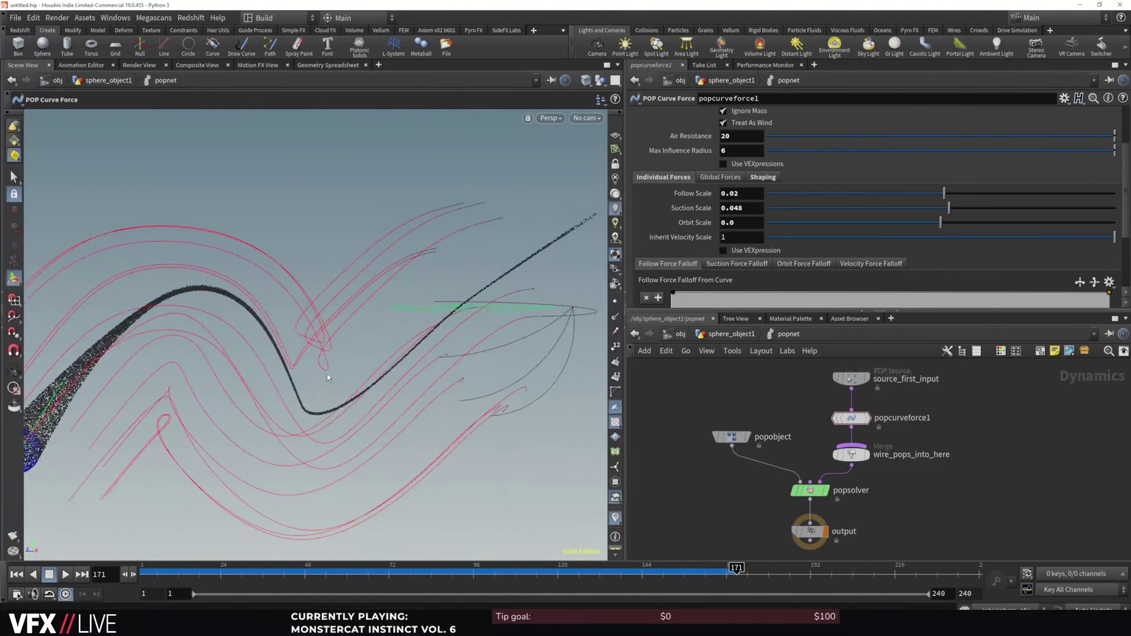
left_click_drag(735, 139, 690, 152)
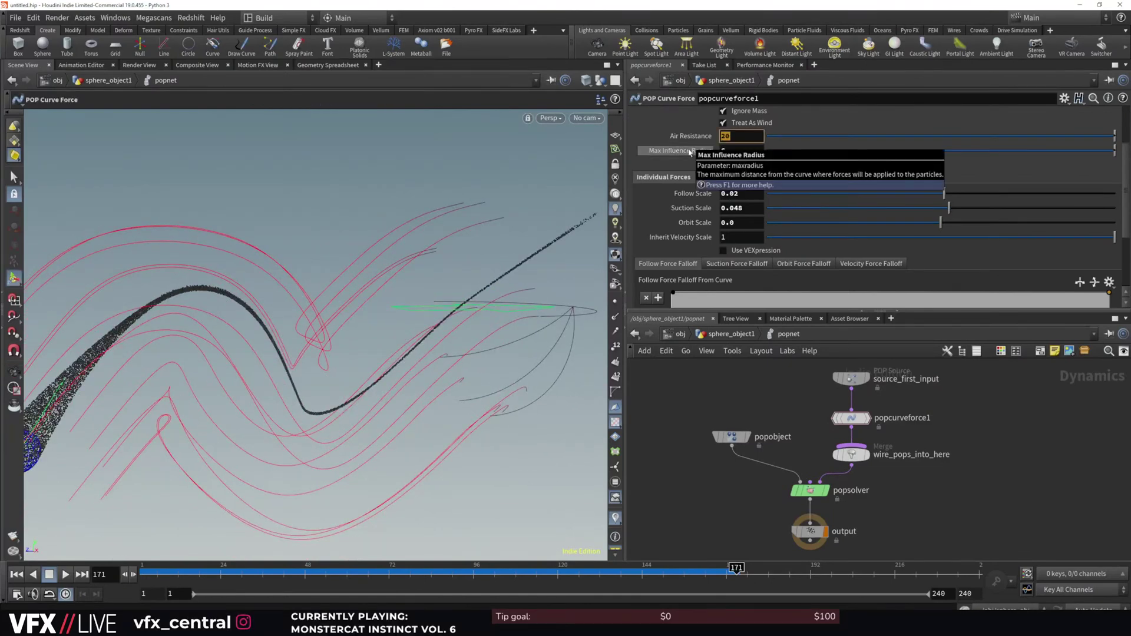
type("109")
key("BackSpace")
key("Return")
left_click(16, 574)
left_click(65, 574)
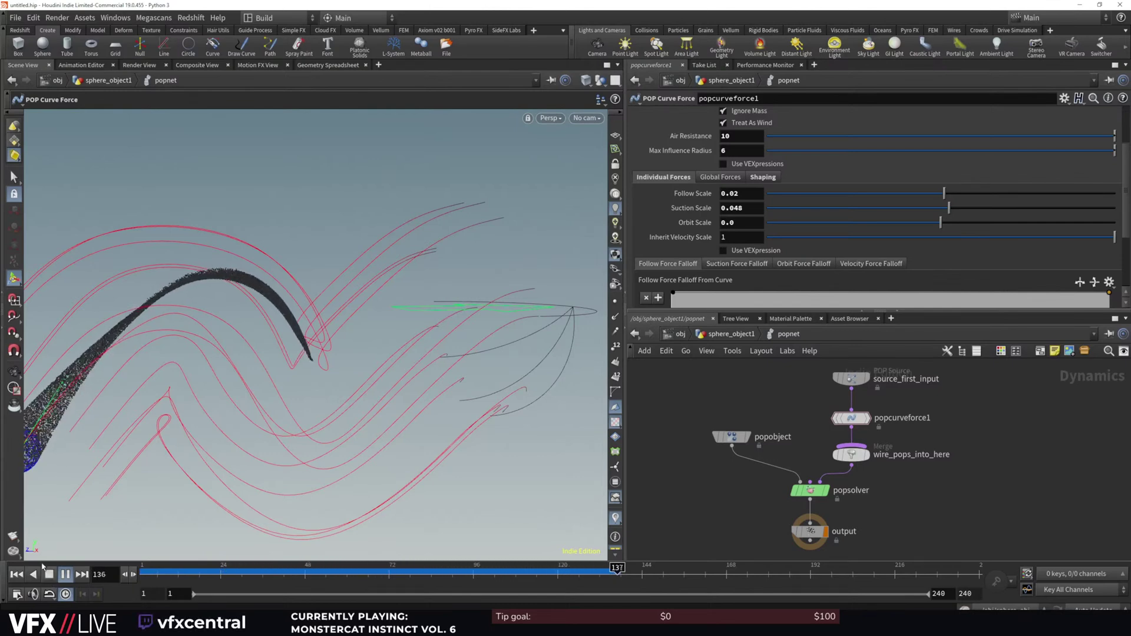
left_click(49, 575)
right_click_drag(293, 404, 292, 431, "alt")
middle_click_drag(293, 431, 309, 405)
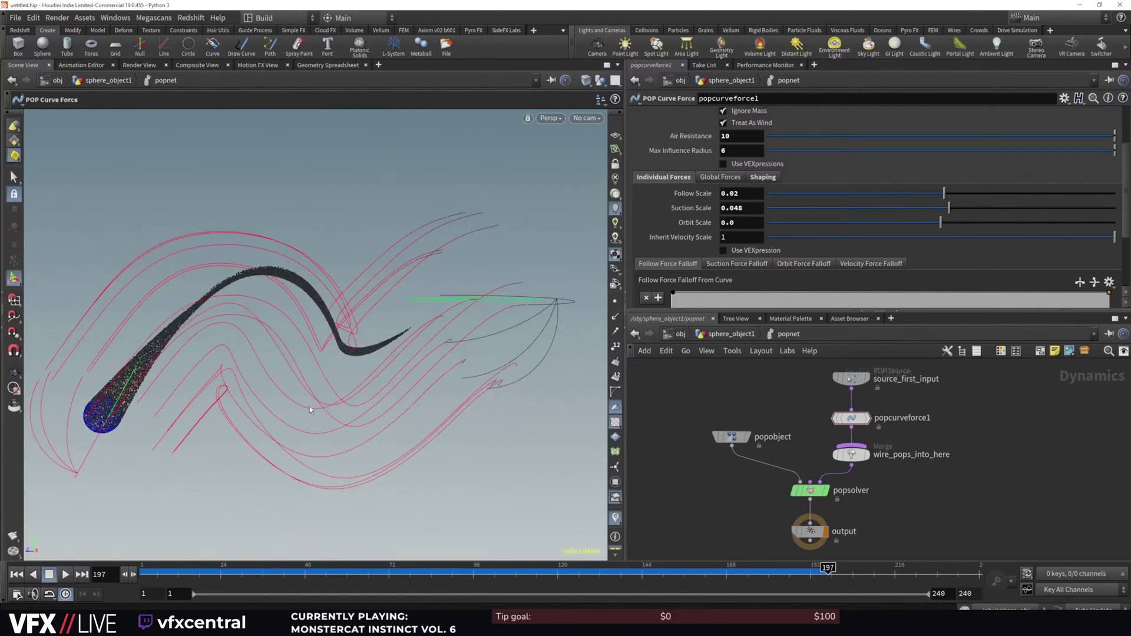
Insert a POP Fluid node between popcurveforce1 and the wire_pops_into_here merge, and play the simulation from the first frame
left_click_drag(721, 435, 703, 435)
middle_click_drag(925, 495, 929, 445)
left_click_drag(702, 375, 820, 512)
left_click_drag(816, 442, 788, 499)
left_click_drag(857, 406, 840, 436)
key("Tab")
type("fluid")
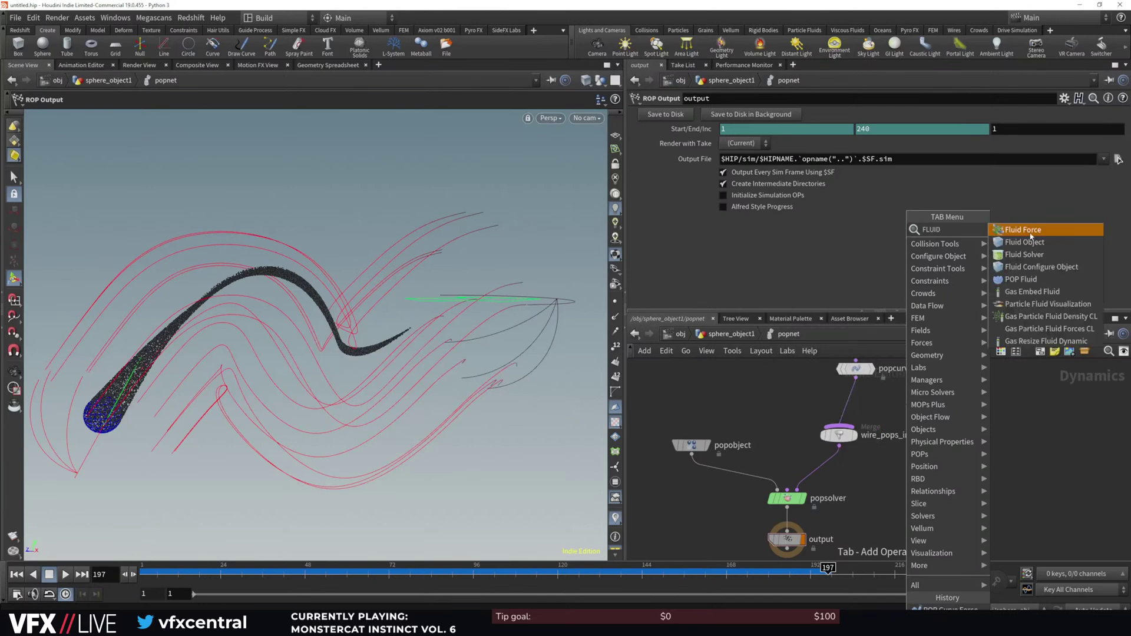
left_click(1046, 279)
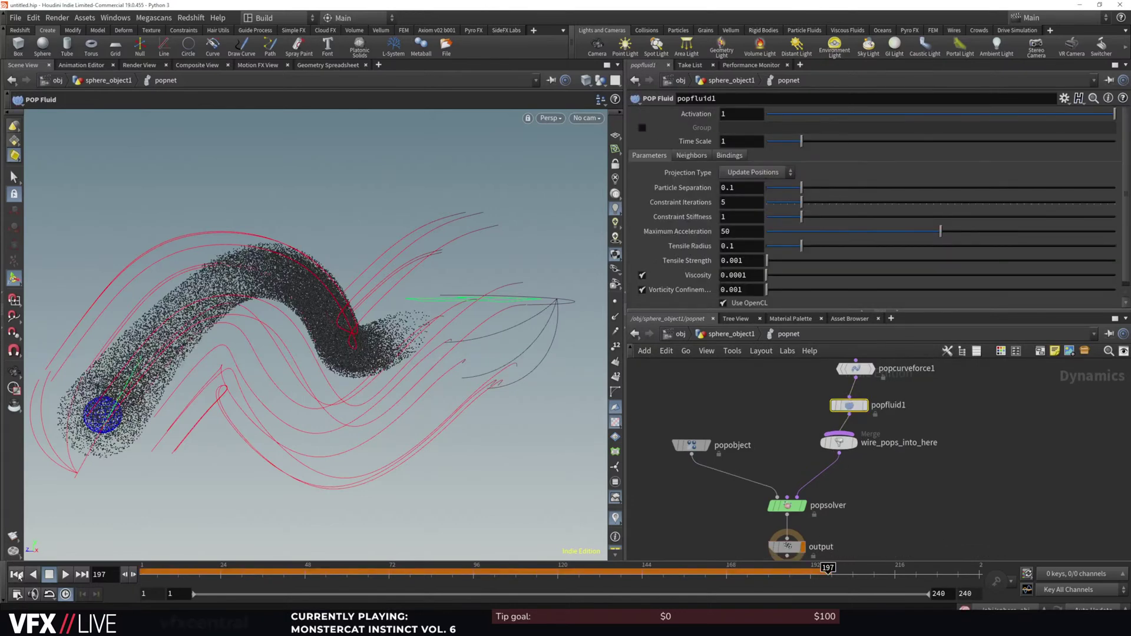
left_click(16, 575)
left_click(64, 574)
left_click(17, 575)
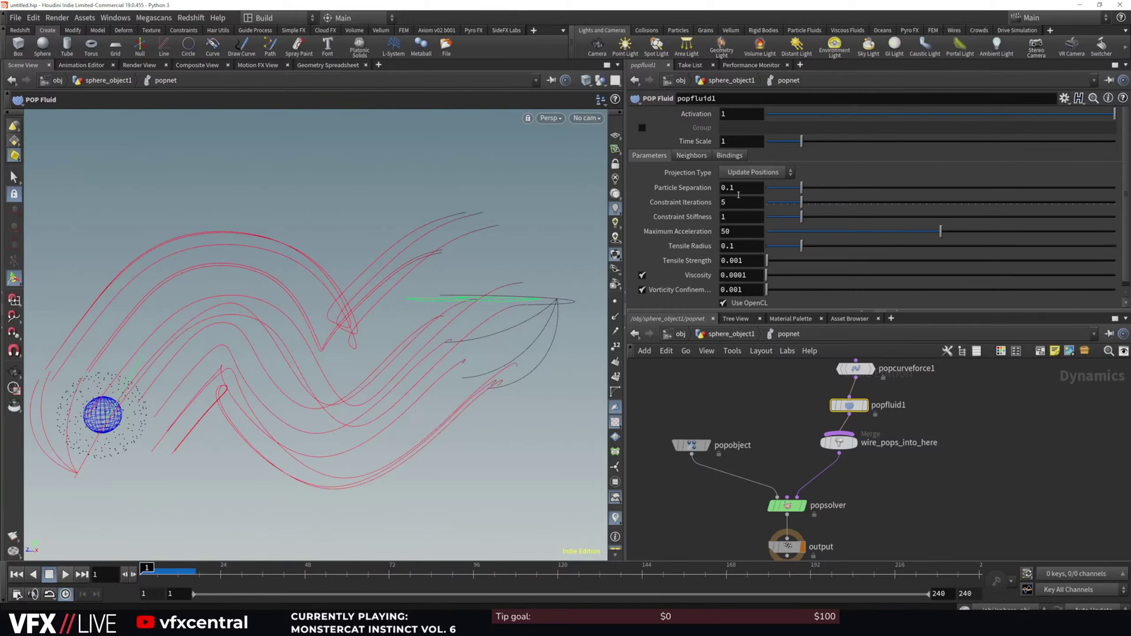
Try a Particle Separation of 0.001 on the POP Fluid node and play the simulation
left_click_drag(737, 188, 724, 201)
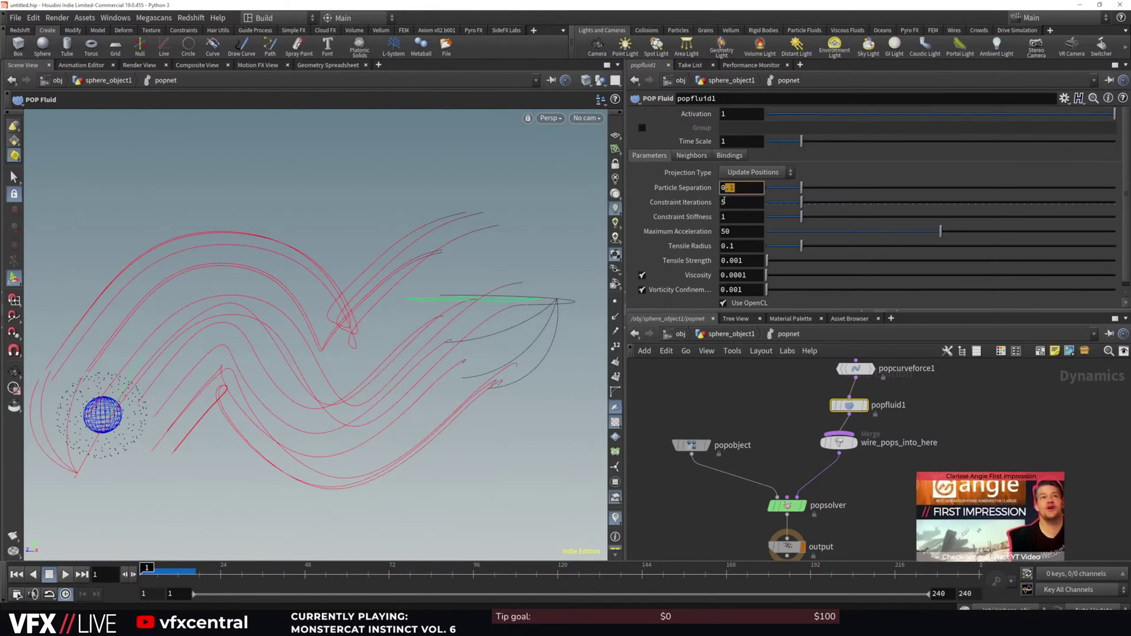
key("Return")
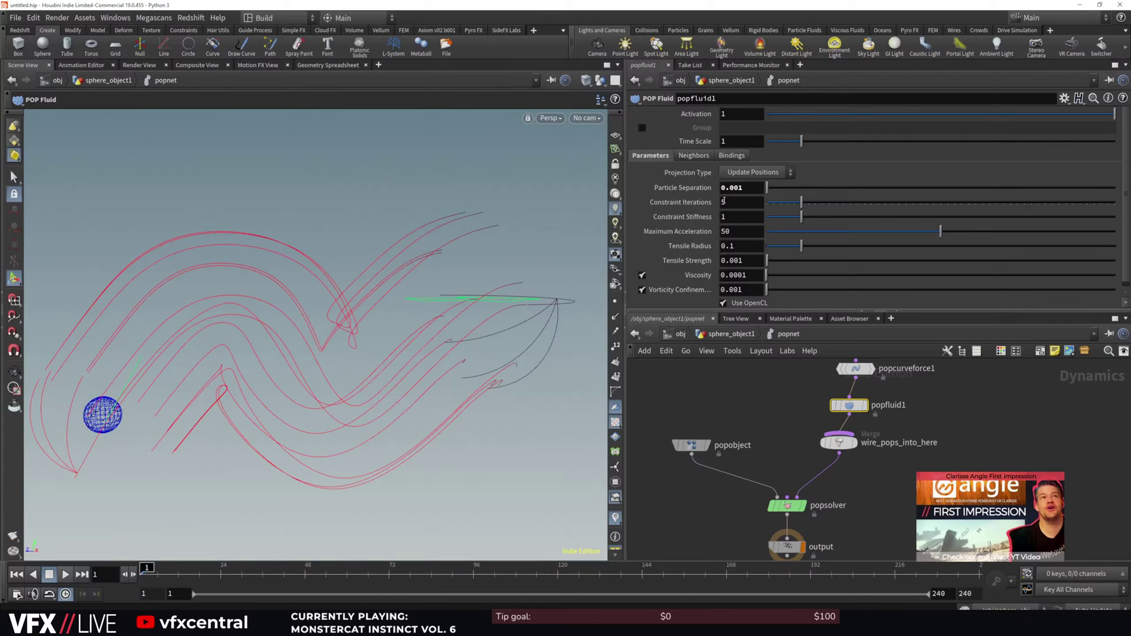
left_click(64, 575)
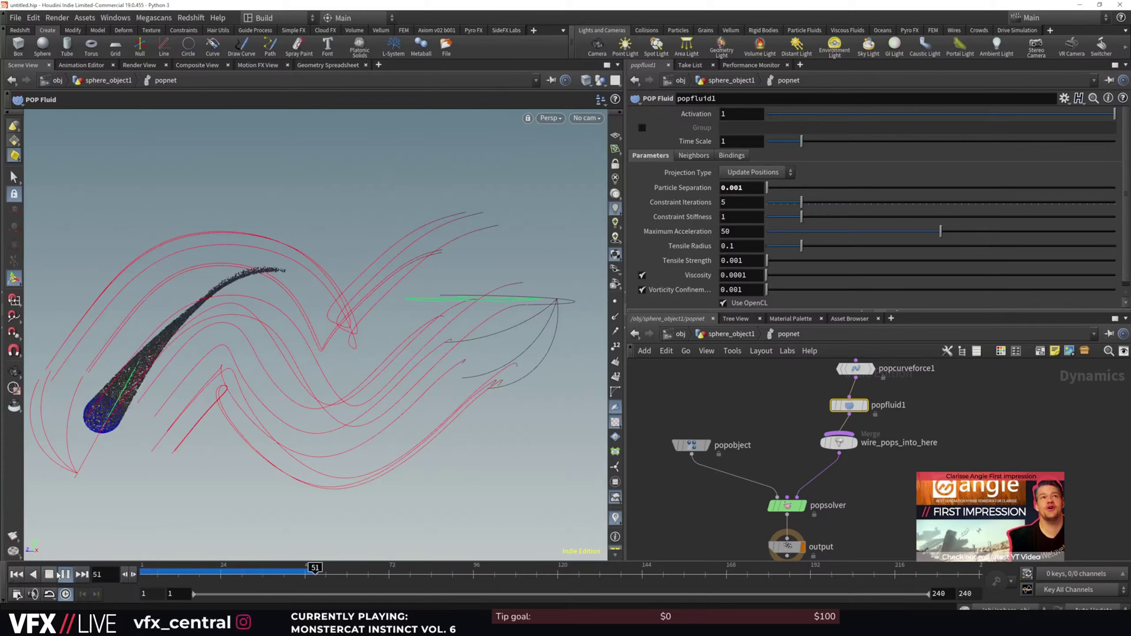
left_click(50, 576)
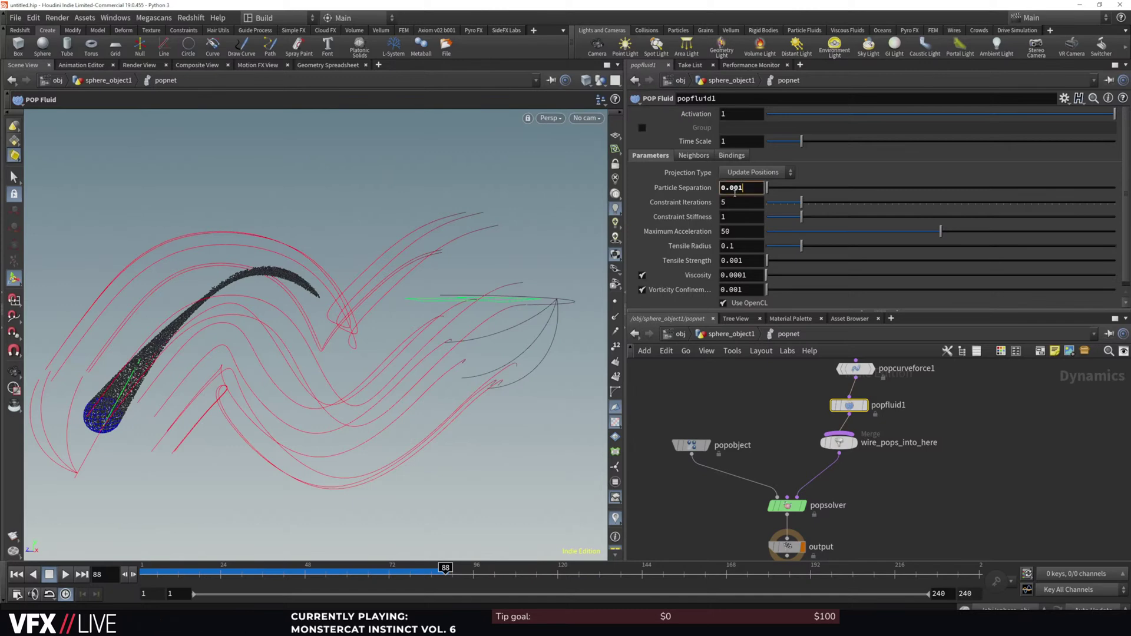
Set the POP Fluid's Particle Separation to 0.005 and replay the simulation from the first frame
type("5")
key("Return")
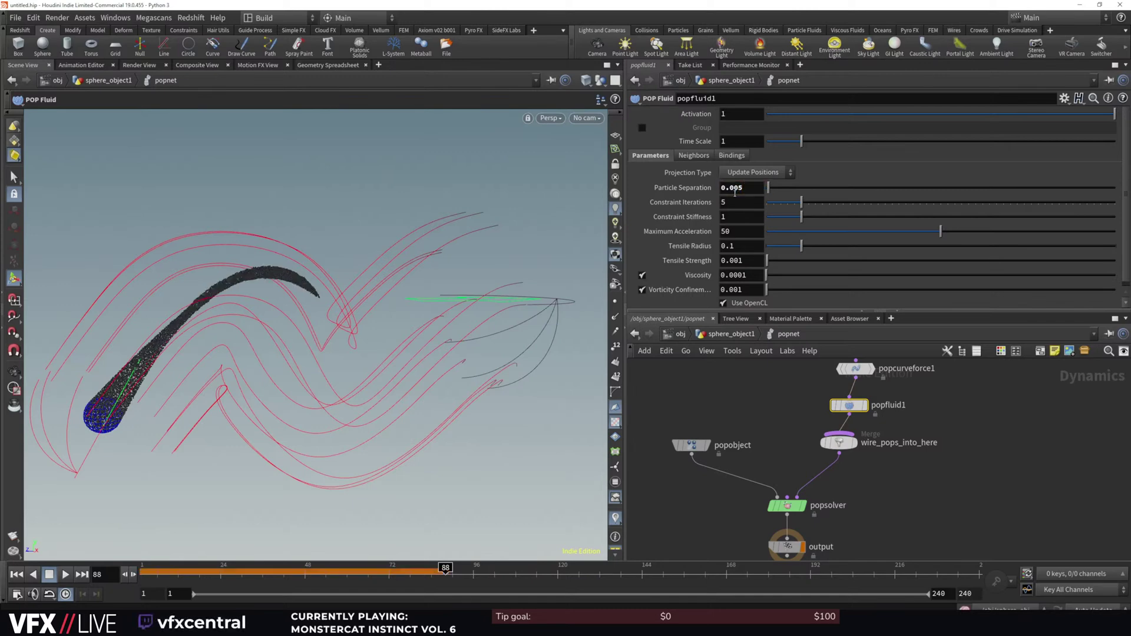
left_click(16, 575)
left_click(65, 575)
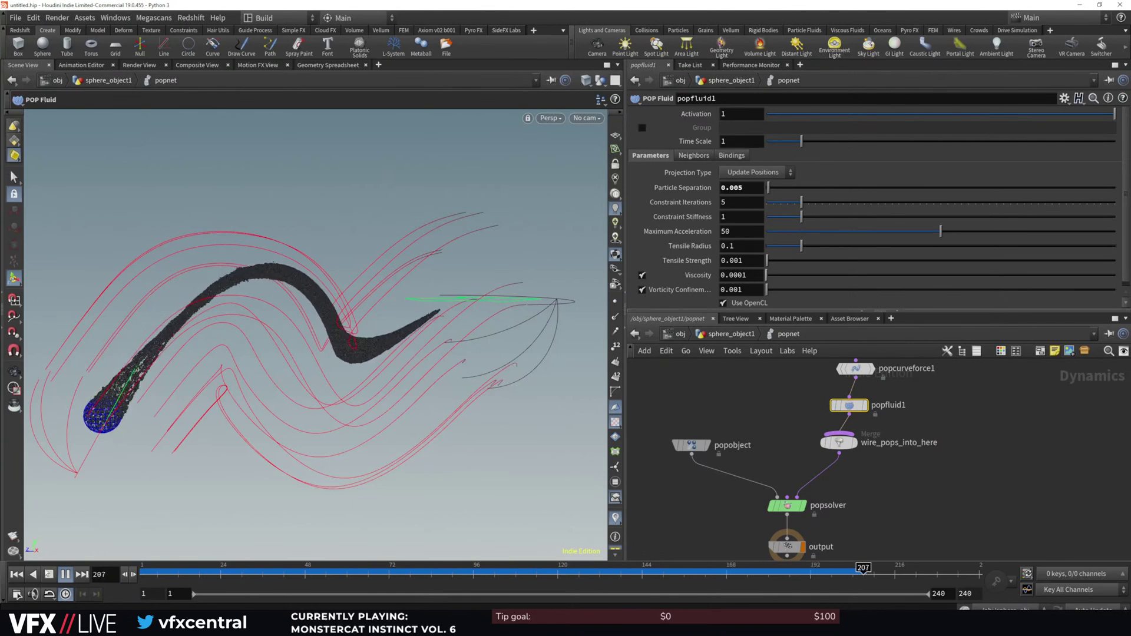
left_click(49, 575)
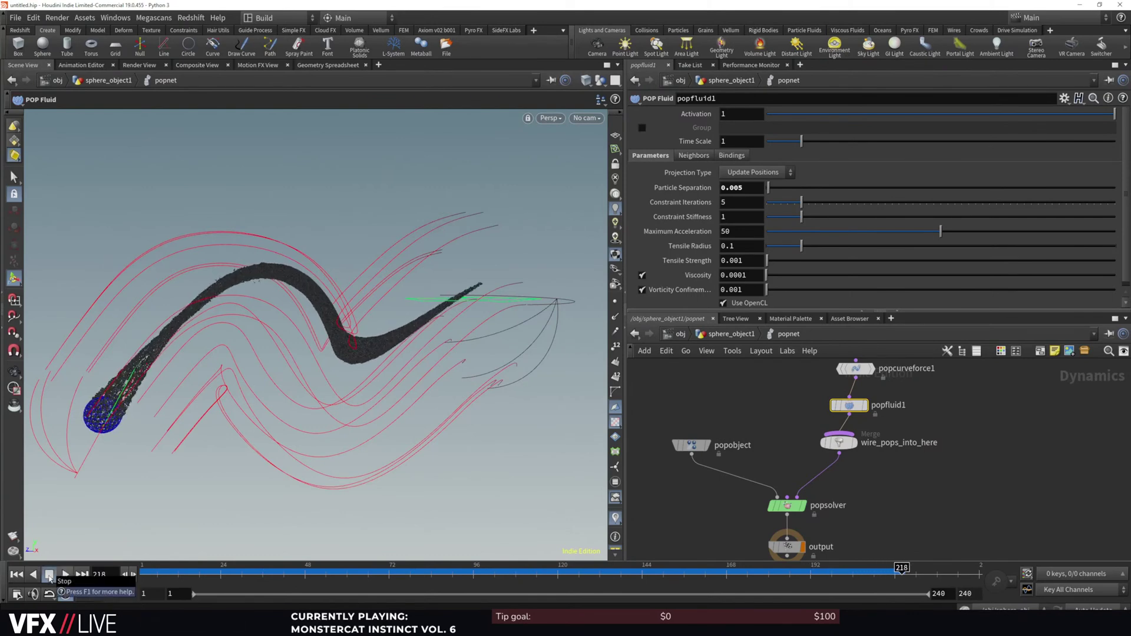
Set the Const. Birth Rate of the source_first_input POP Source to 2000 and play the simulation
left_click(855, 369)
left_click(691, 445)
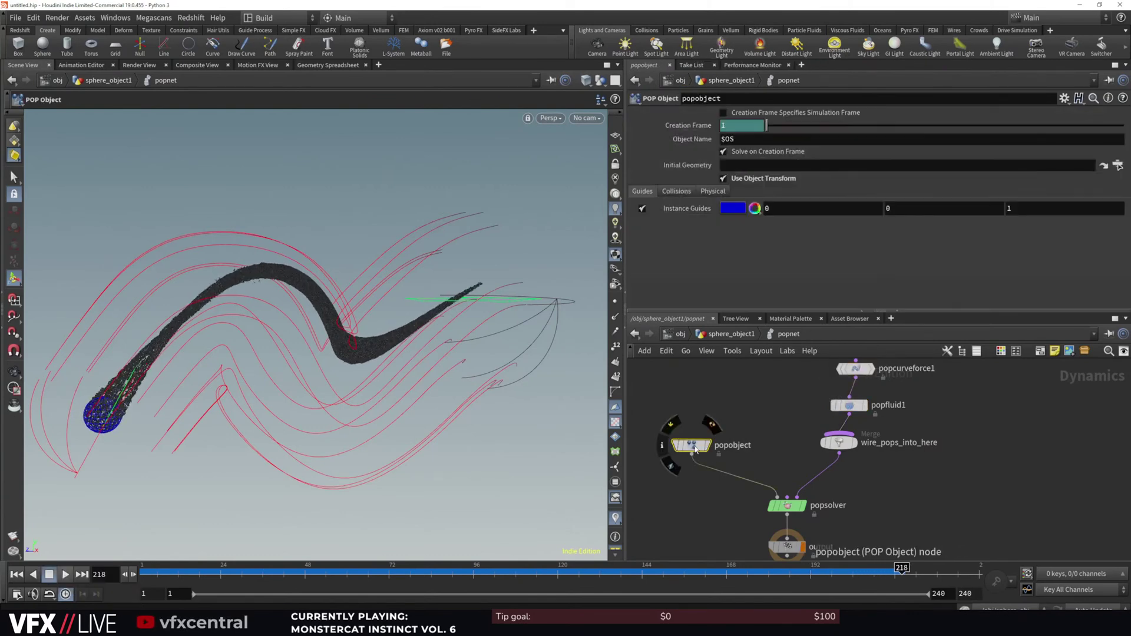
middle_click_drag(734, 427, 743, 437)
middle_click_drag(851, 389, 842, 435)
left_click(856, 386)
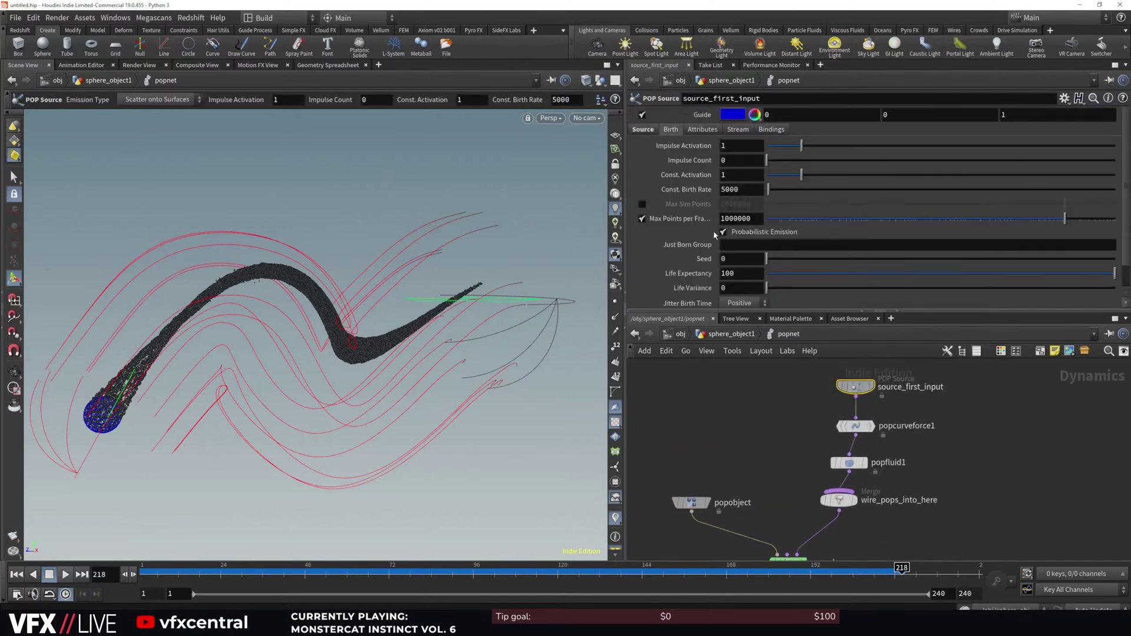
left_click(722, 189)
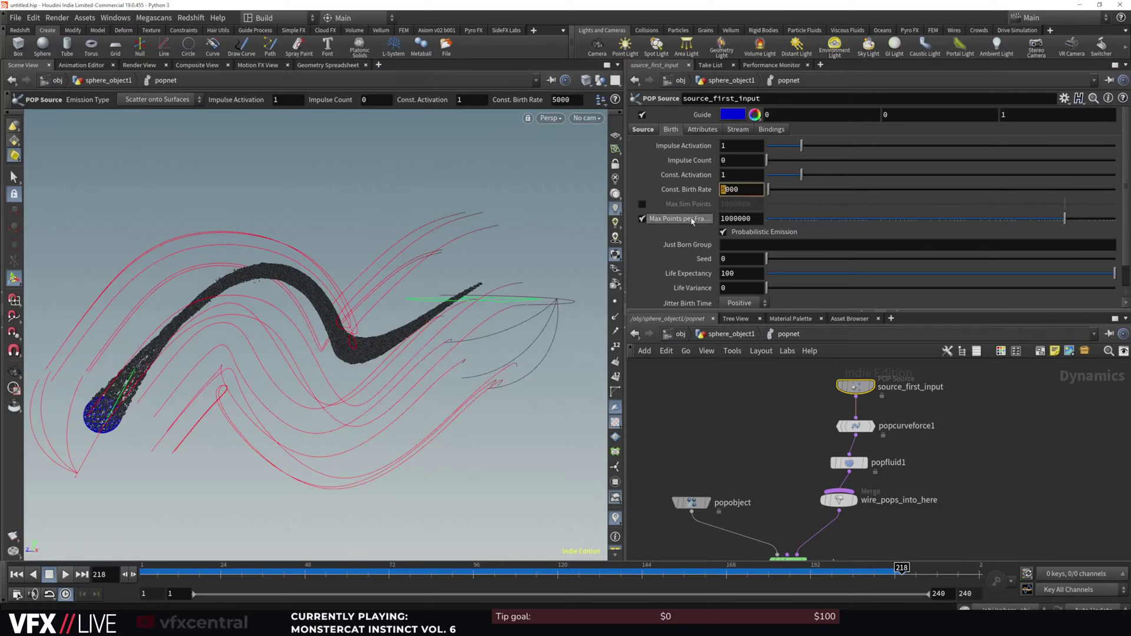
type("2")
key("Return")
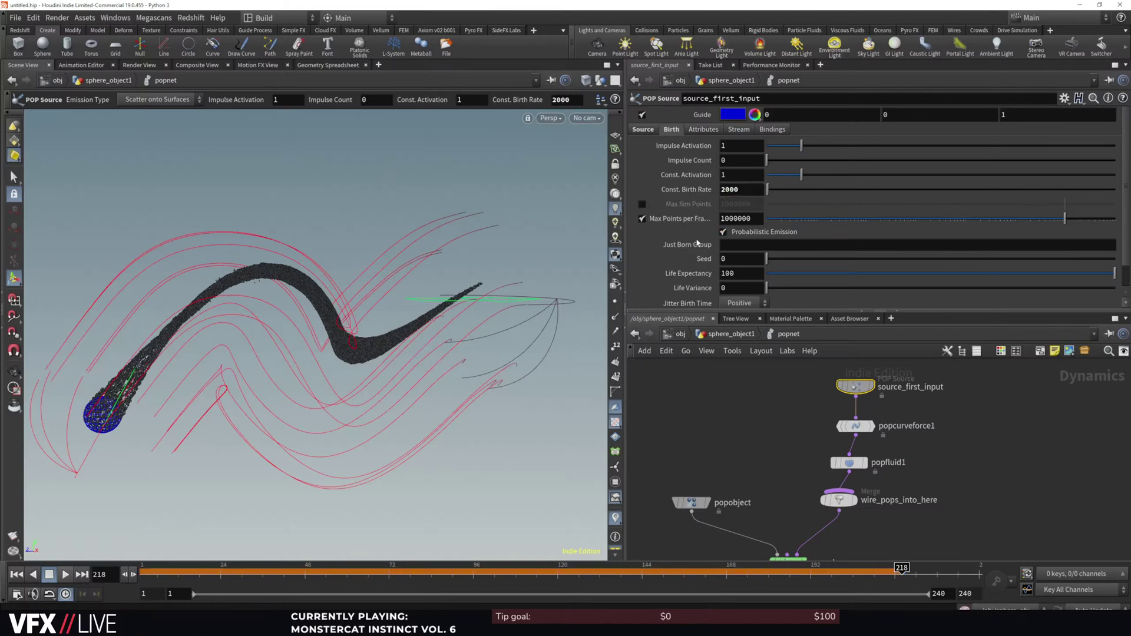
left_click(65, 574)
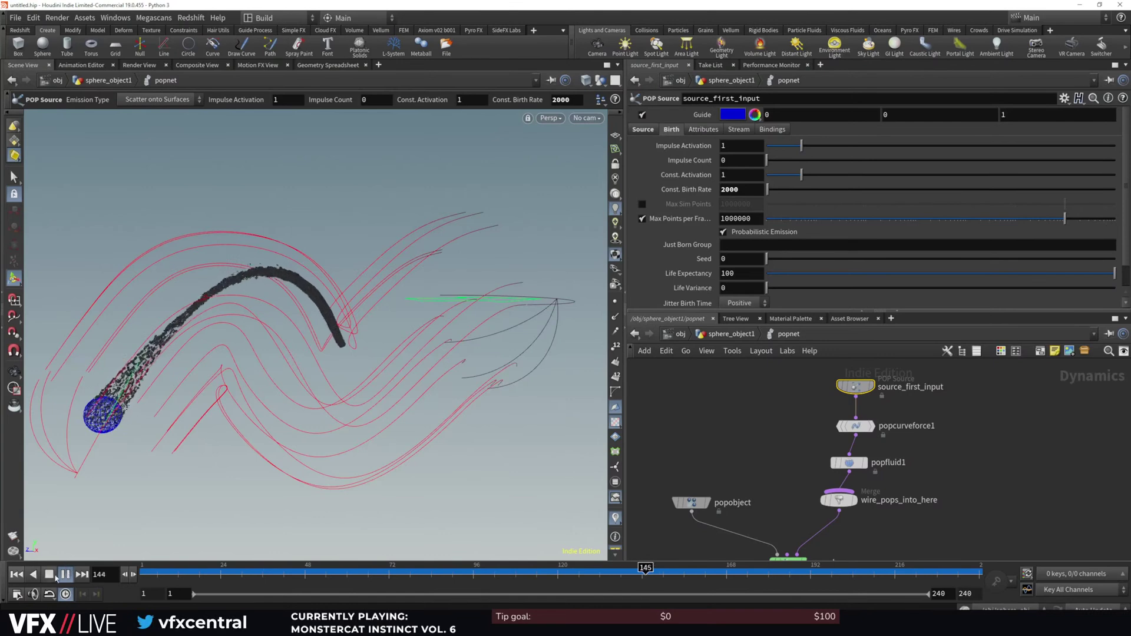
left_click(51, 577)
Minimize the stream chat window and replay the particle simulation
middle_click_drag(459, 467, 453, 392, "alt")
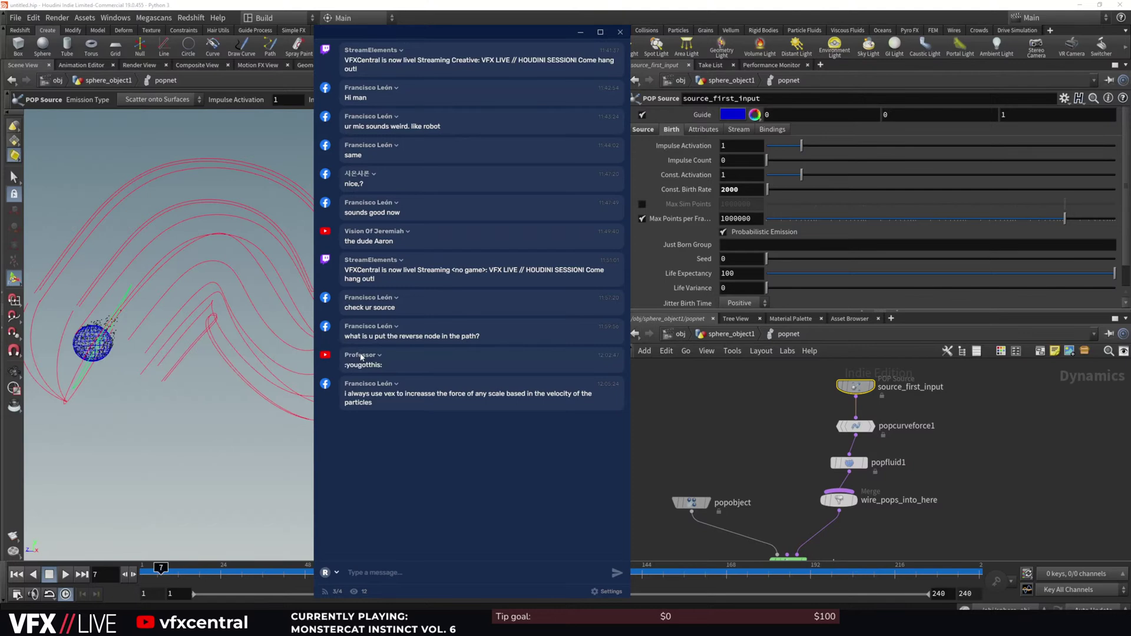
left_click(580, 30)
left_click(65, 576)
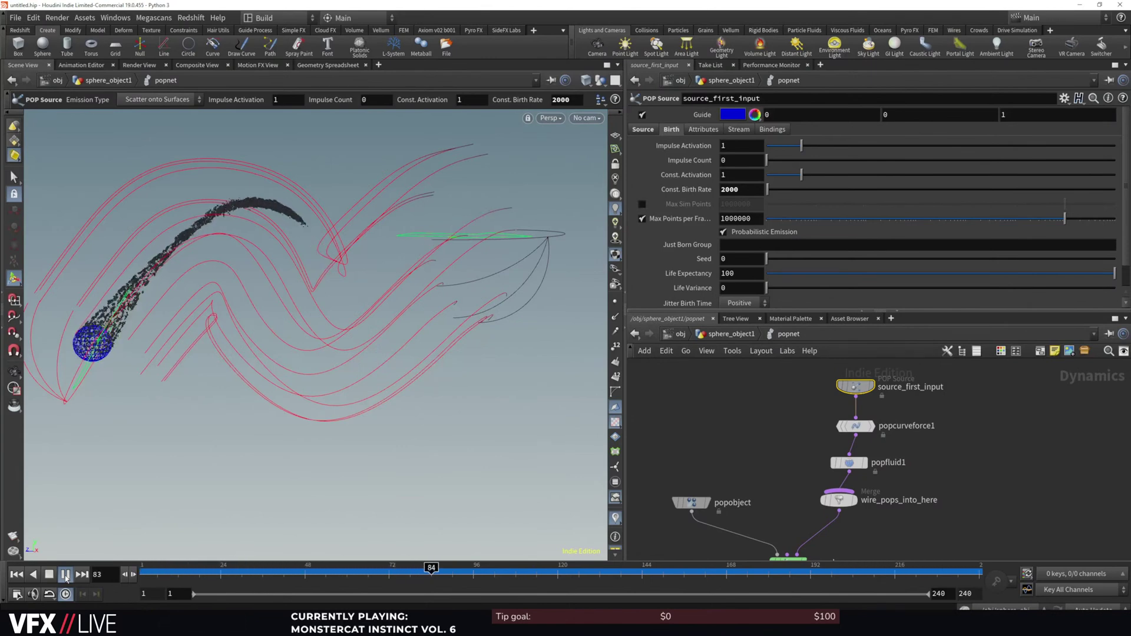
left_click(48, 575)
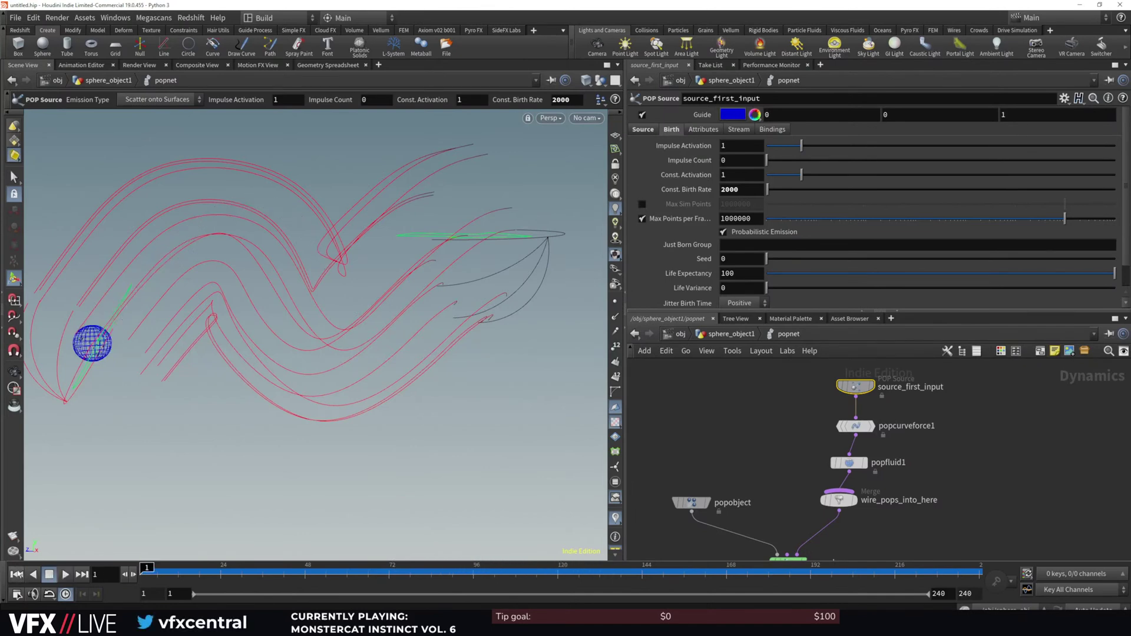
Insert a Gravity Force node between the popsolver and the output node, and play the simulation
middle_click_drag(778, 483, 786, 425)
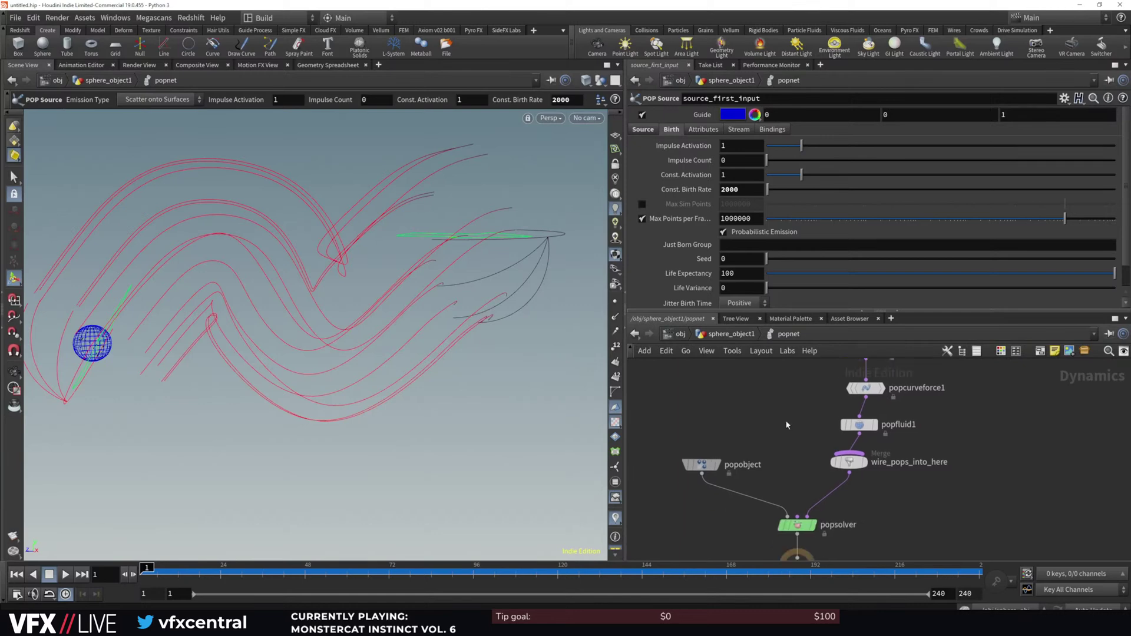
key("Tab")
key("Escape")
key("Tab")
type("G")
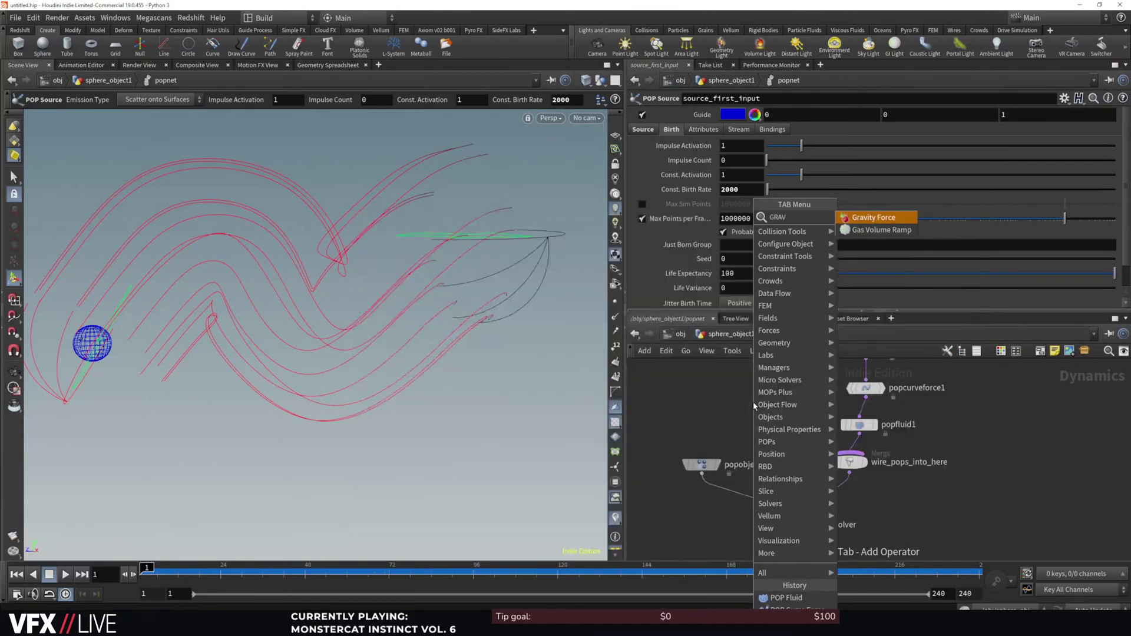
key("Return")
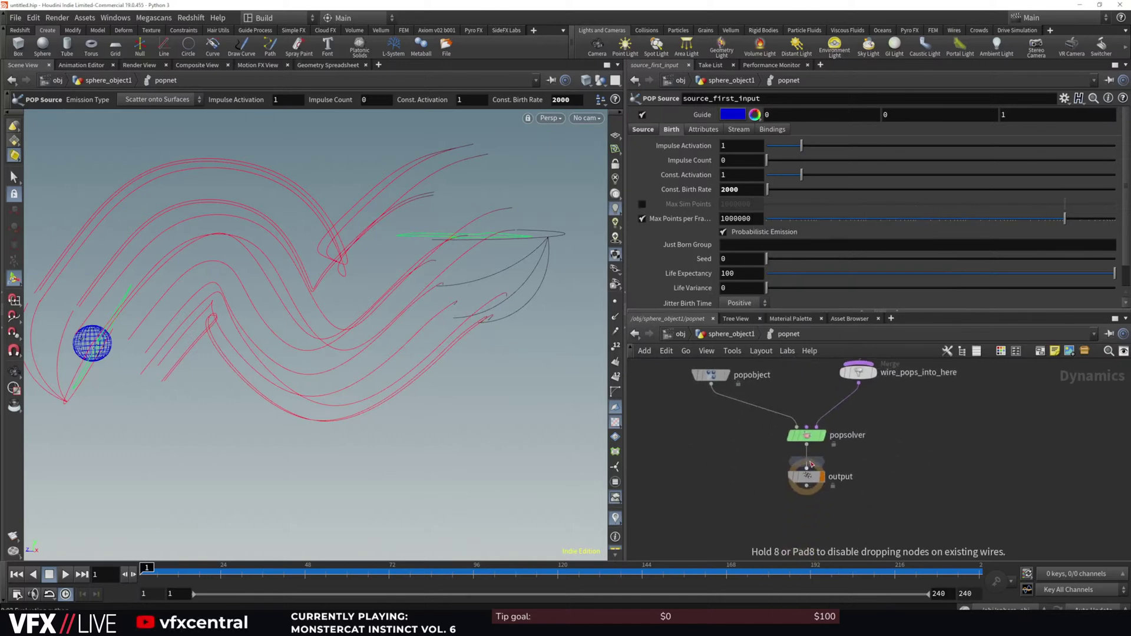
left_click(809, 466)
left_click(65, 574)
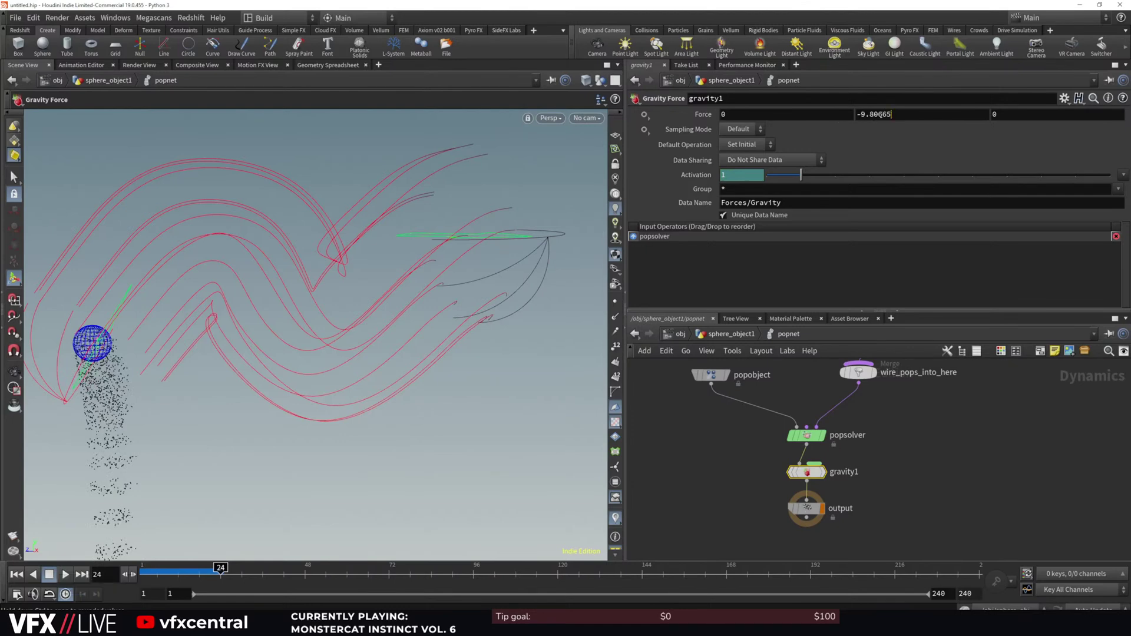
Try a Y force of -1 on the Gravity Force node and replay the simulation from the first frame
type("-1")
key("Return")
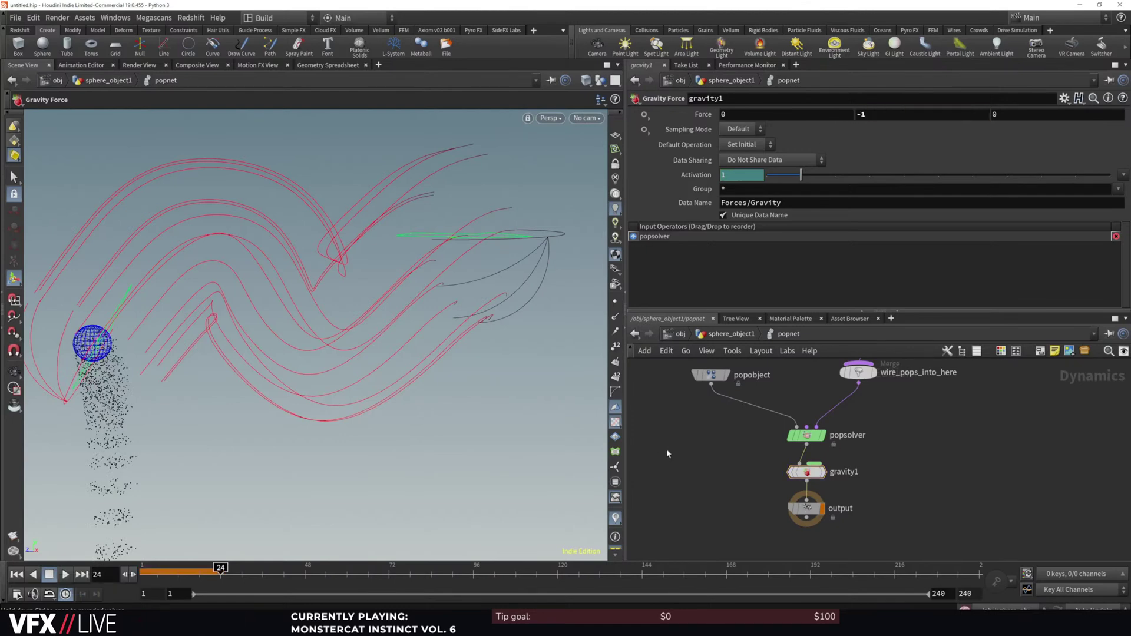
left_click(16, 579)
left_click(65, 574)
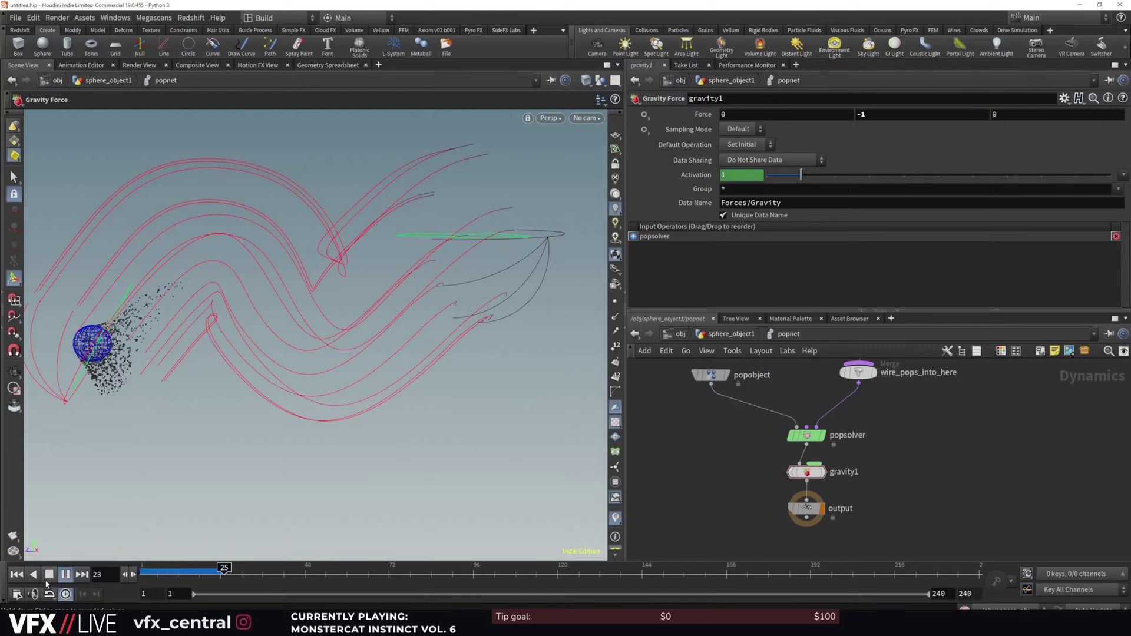
left_click(49, 574)
left_click(17, 575)
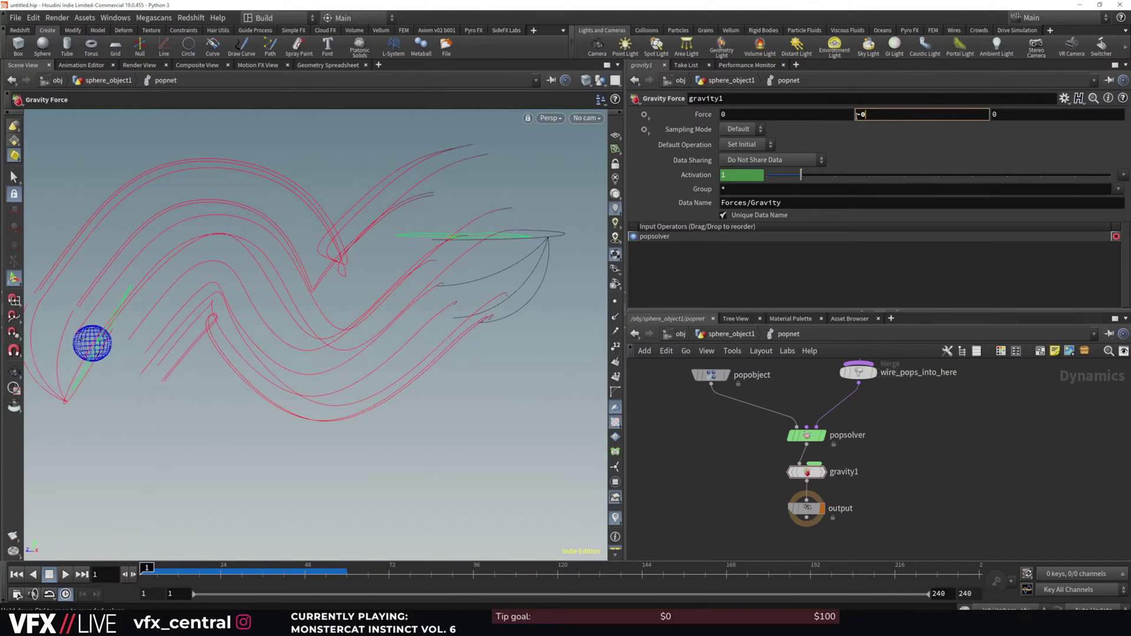
Try -02 as the gravity's Y force and play the simulation
type(".2")
key("Return")
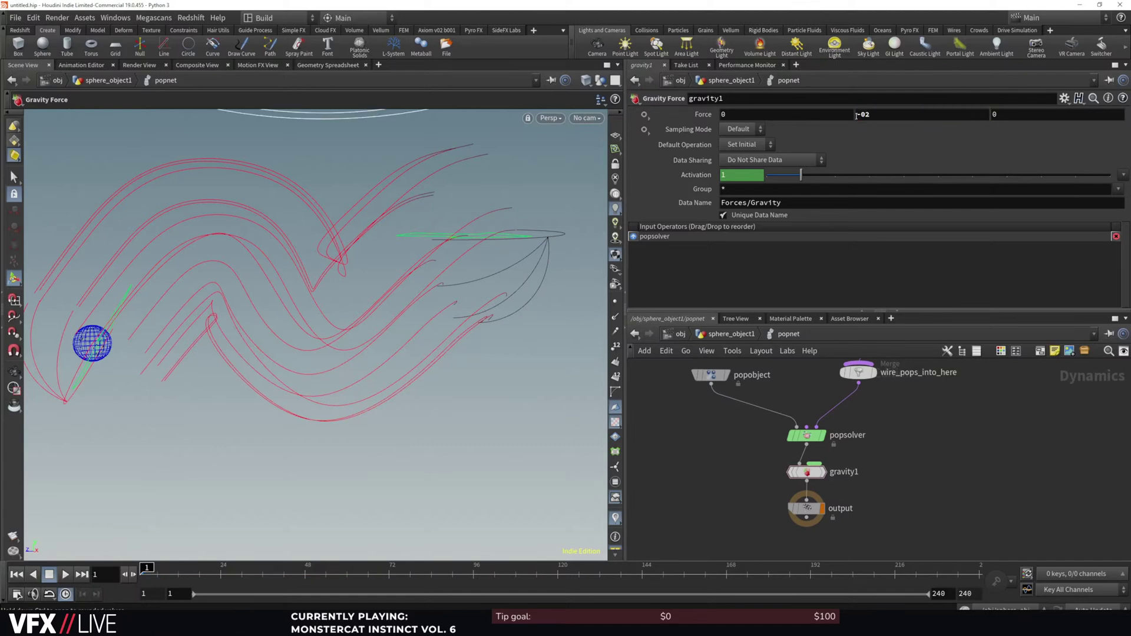
left_click(64, 575)
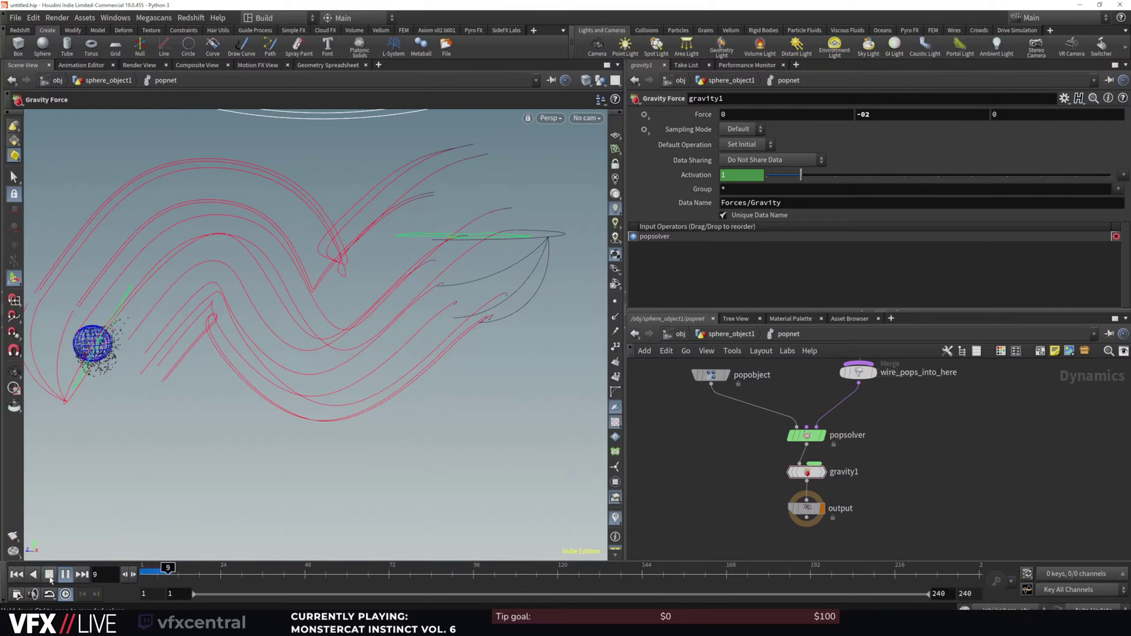
left_click(53, 576)
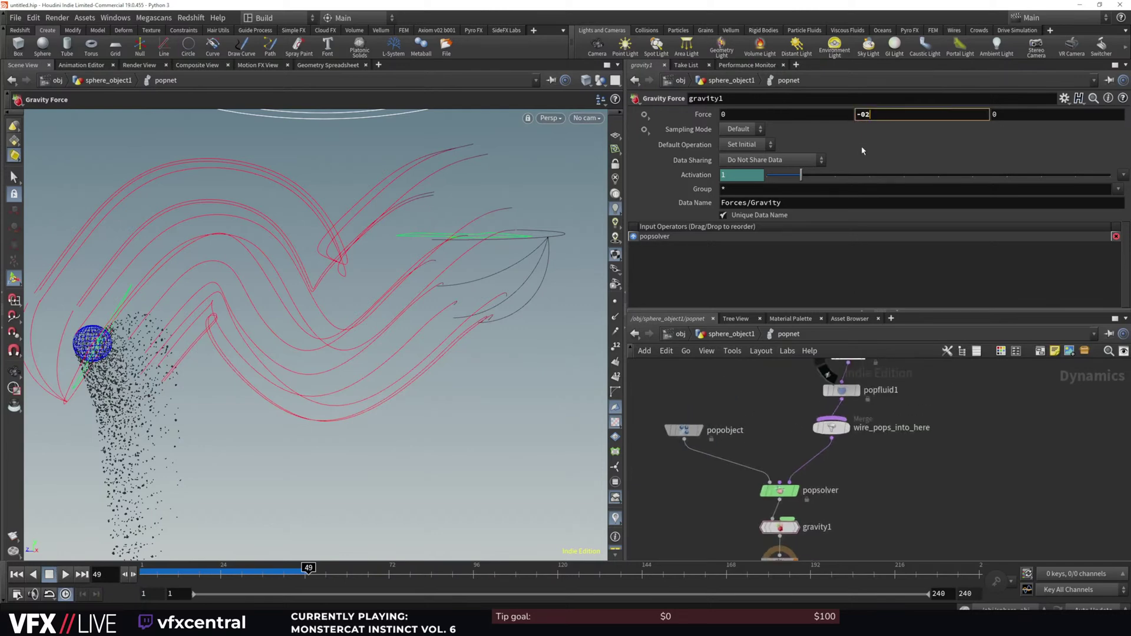
Set the gravity's Y force to -.5 and replay the simulation from the first frame
type("-.")
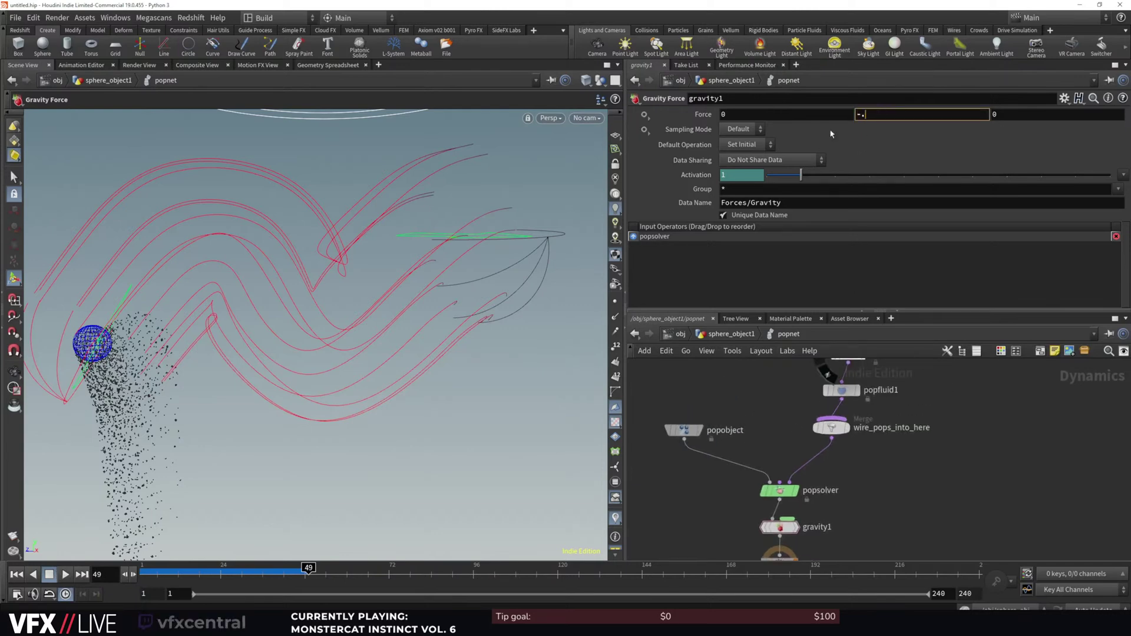
type("5")
key("Return")
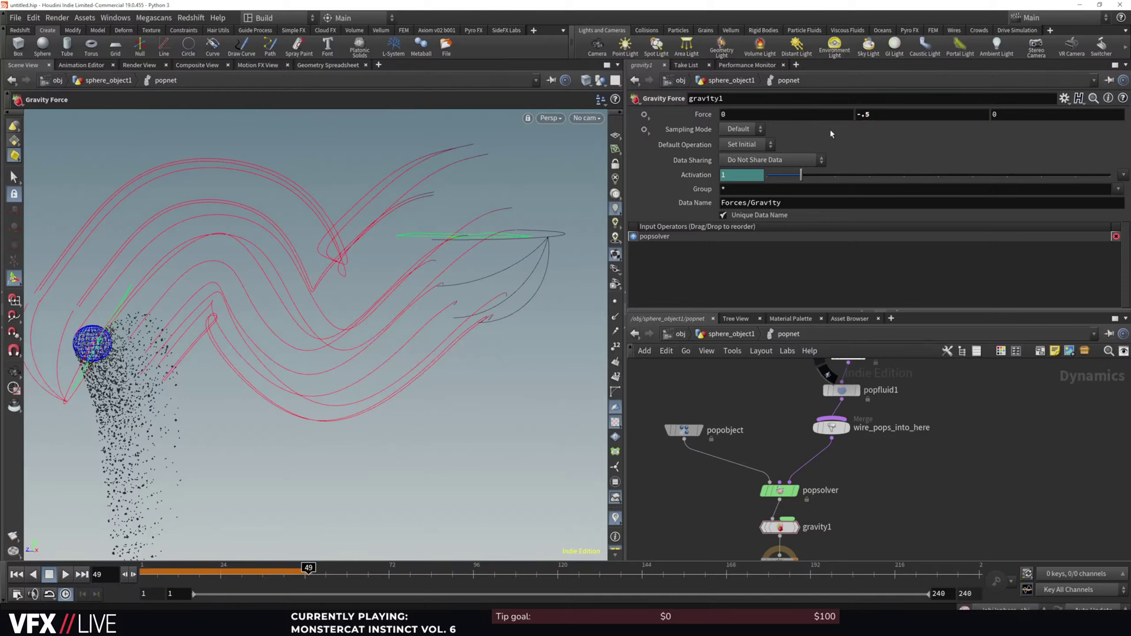
left_click(16, 575)
left_click(66, 575)
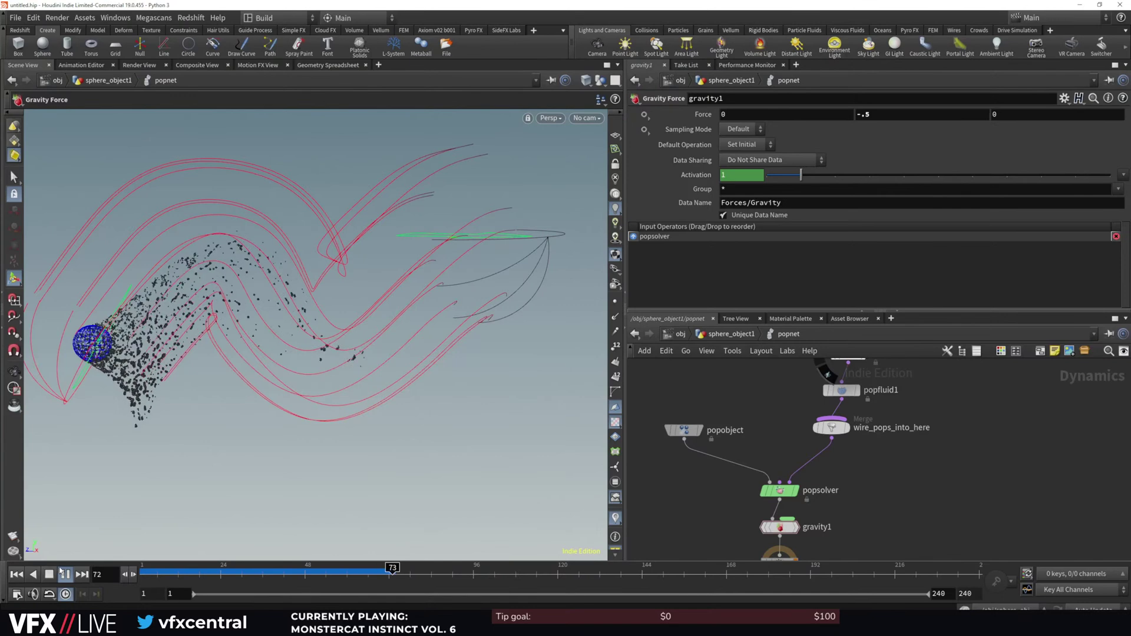
Set the Gravity Force node's Y force to -.1 and replay the simulation from the first frame
left_click(50, 576)
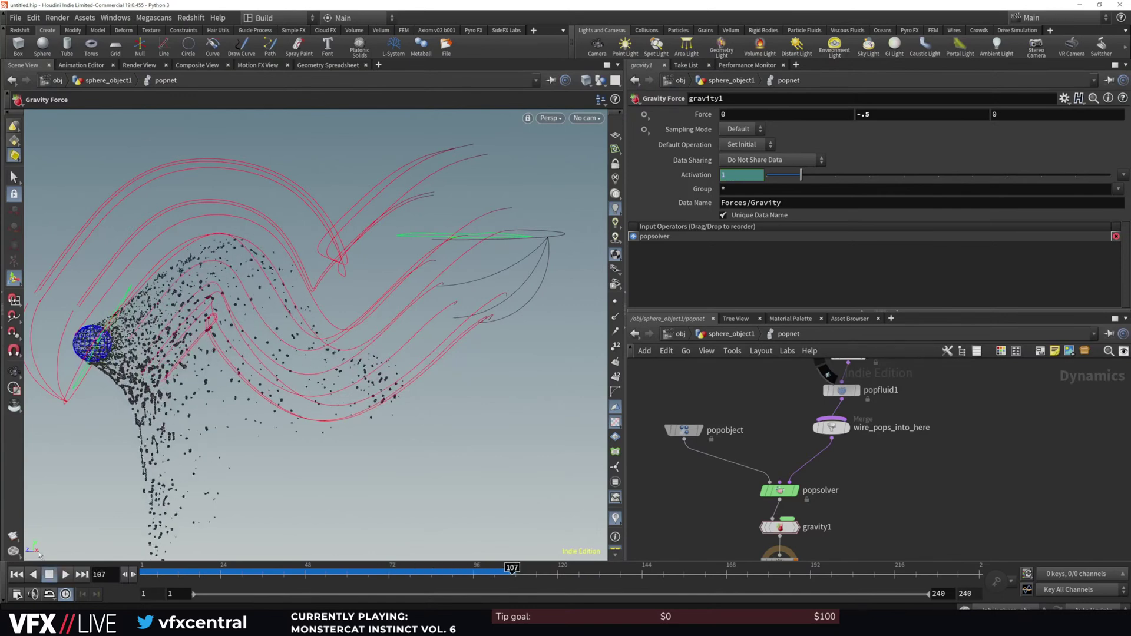
left_click(17, 577)
double_click(866, 116)
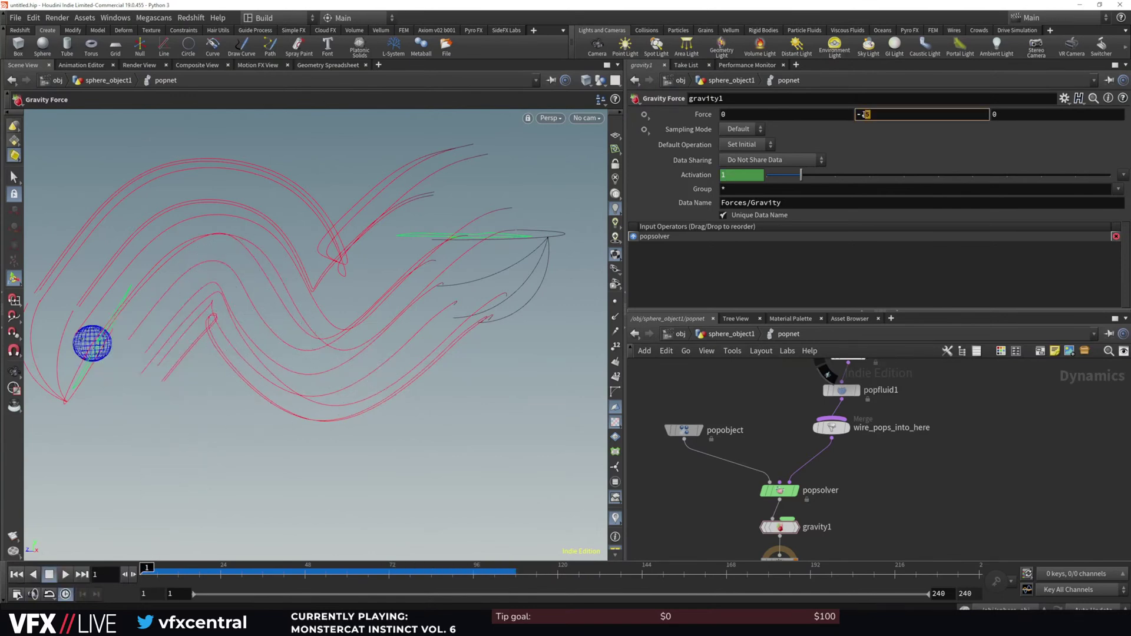
type("1")
key("Return")
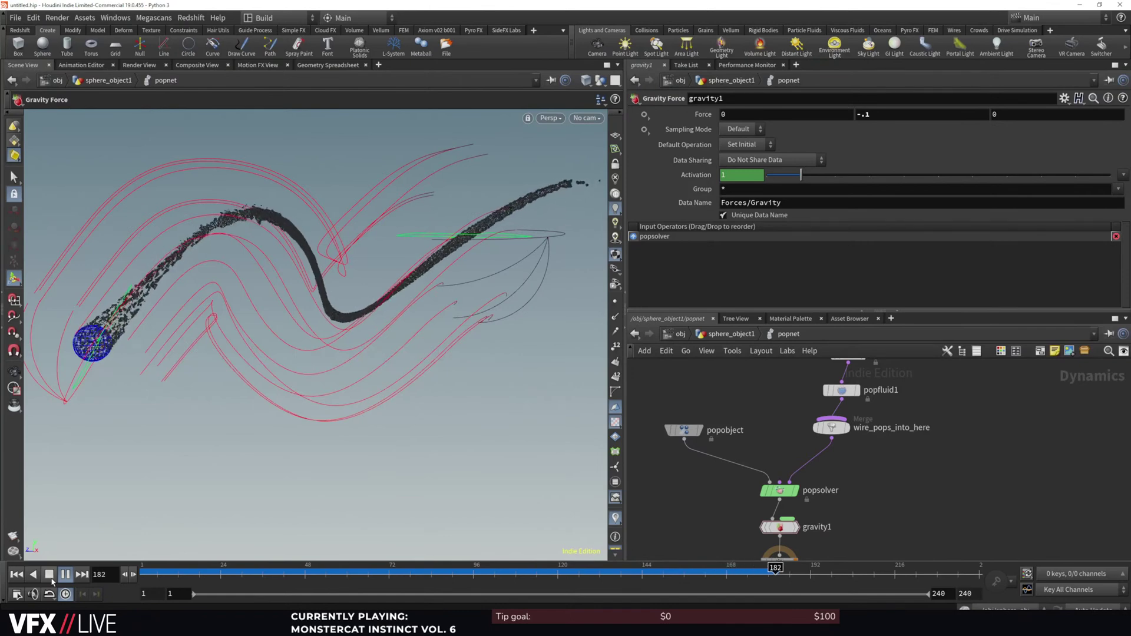
left_click(48, 574)
key("Escape")
left_click_drag(425, 348, 400, 337)
key("Return")
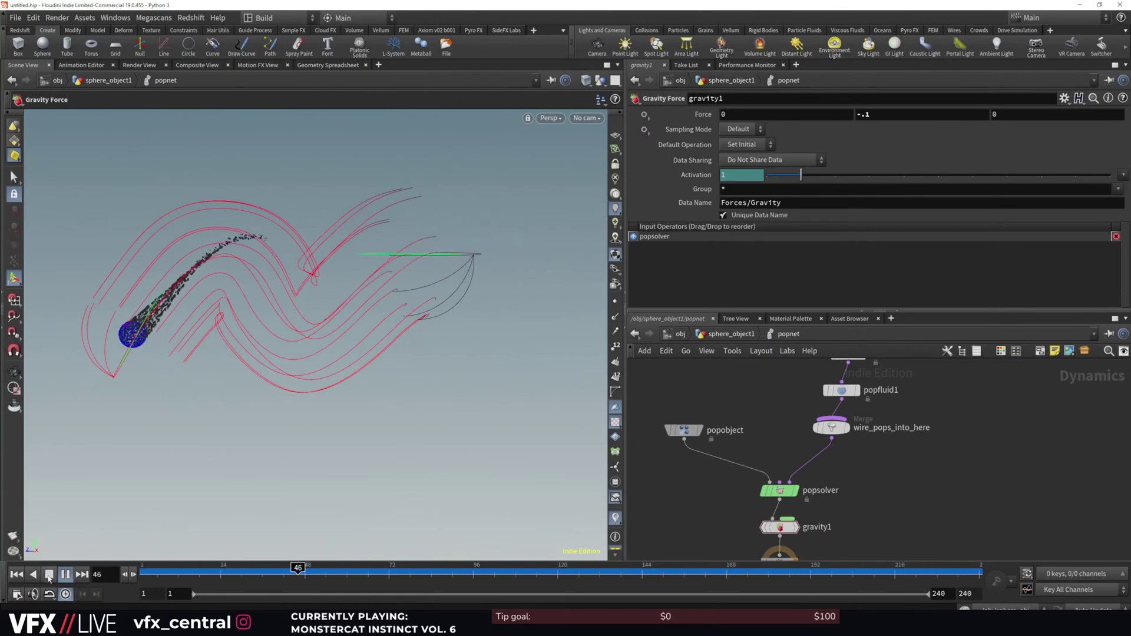
left_click(49, 575)
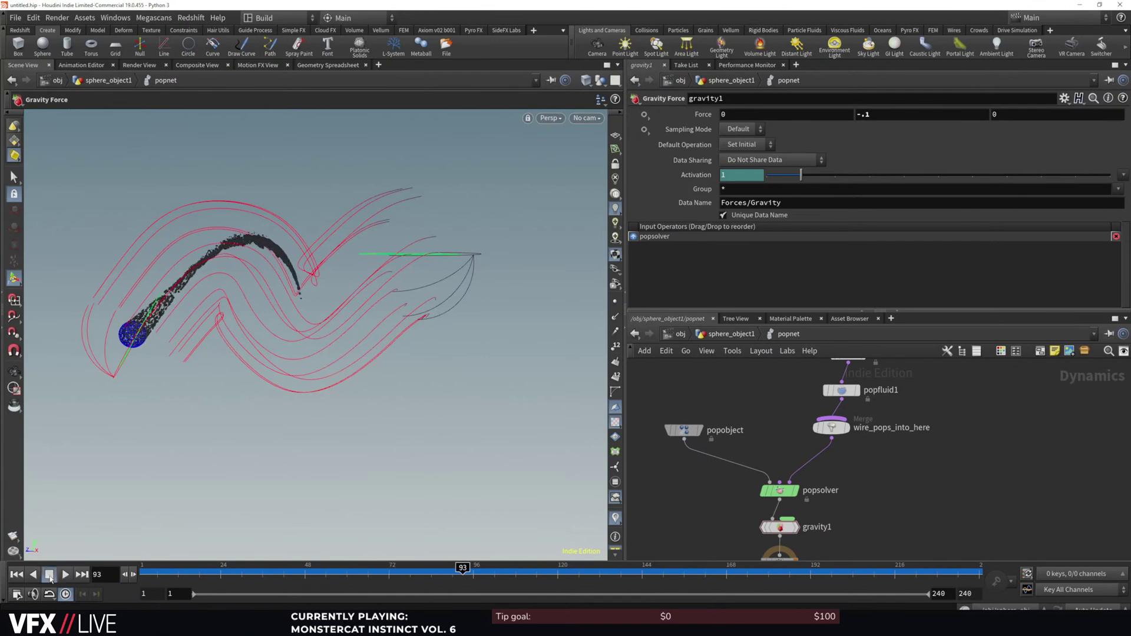
Turn off the guide geometry display of the popcurveforce1 node and replay the simulation from the first frame
middle_click_drag(874, 449, 860, 481)
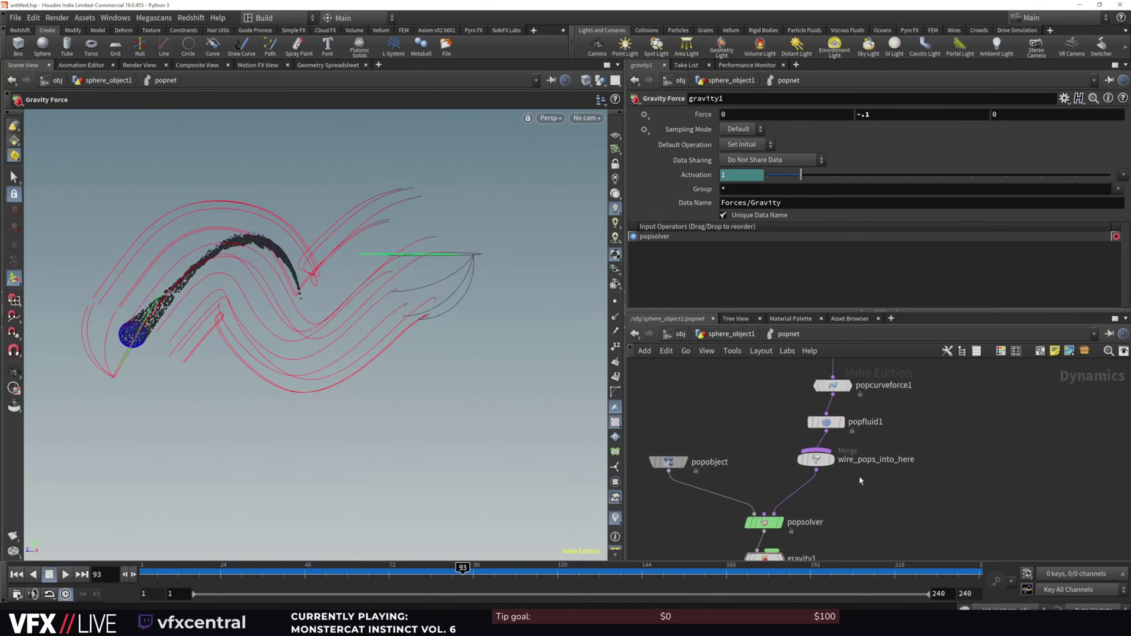
scroll(232, 277, "up", 3)
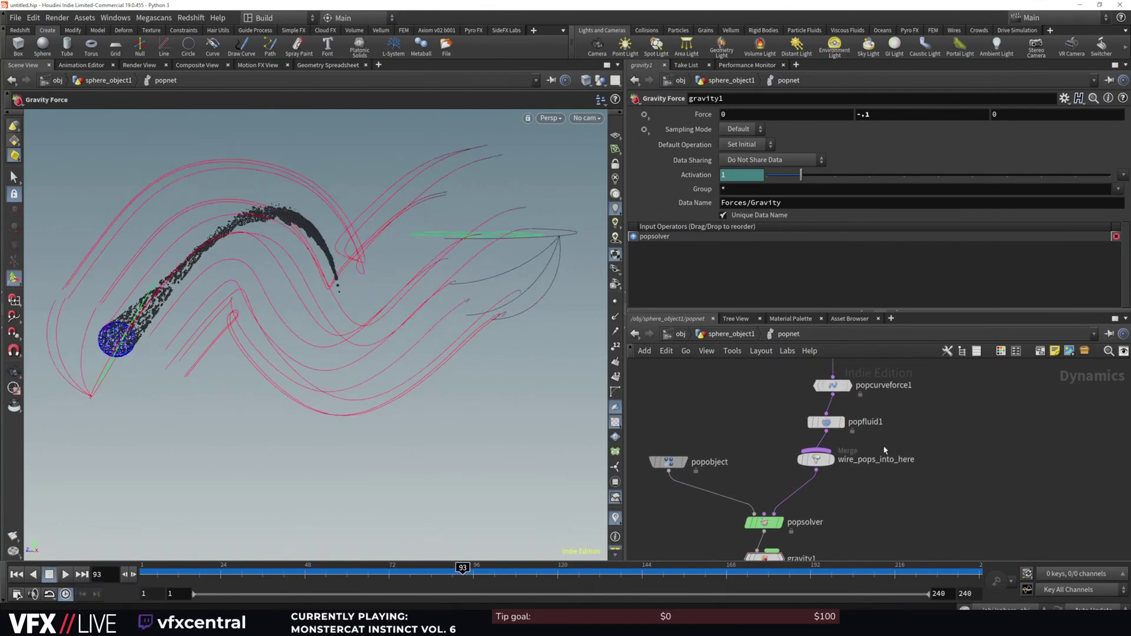
middle_click_drag(860, 418, 833, 434)
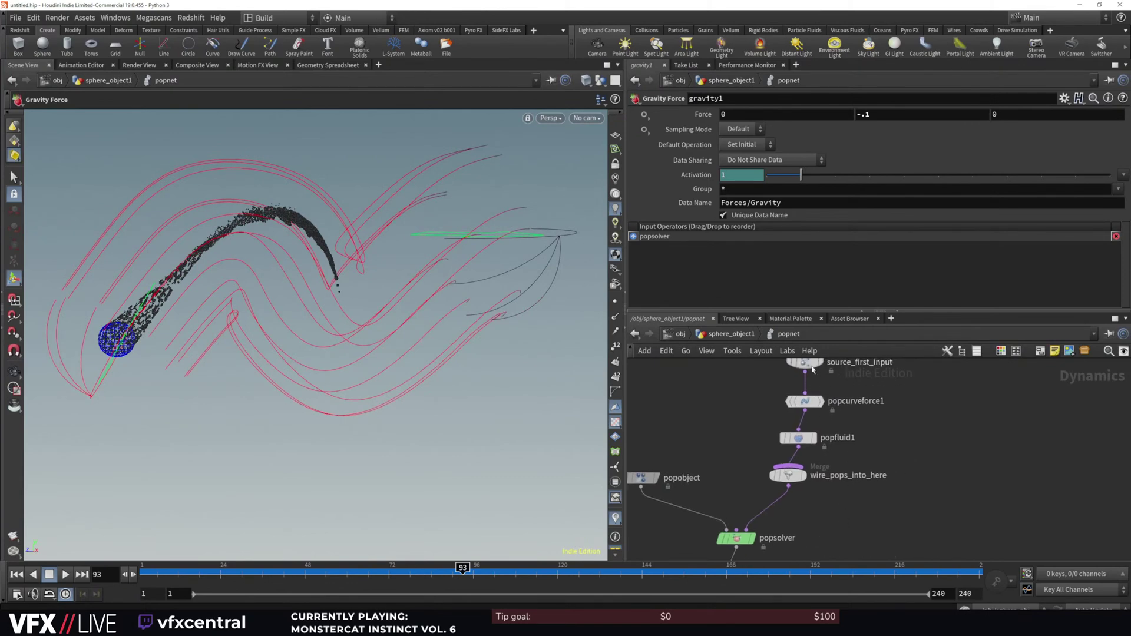
mouse_move(802, 438)
left_click(806, 404)
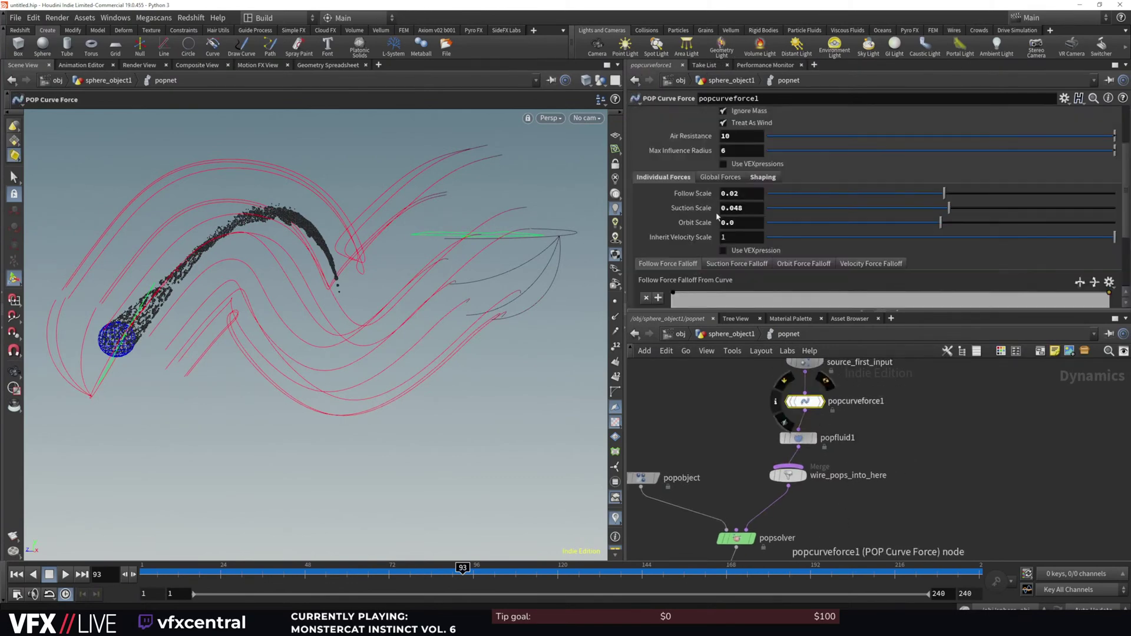
left_click(689, 142)
left_click(724, 158)
left_click(16, 575)
left_click(66, 575)
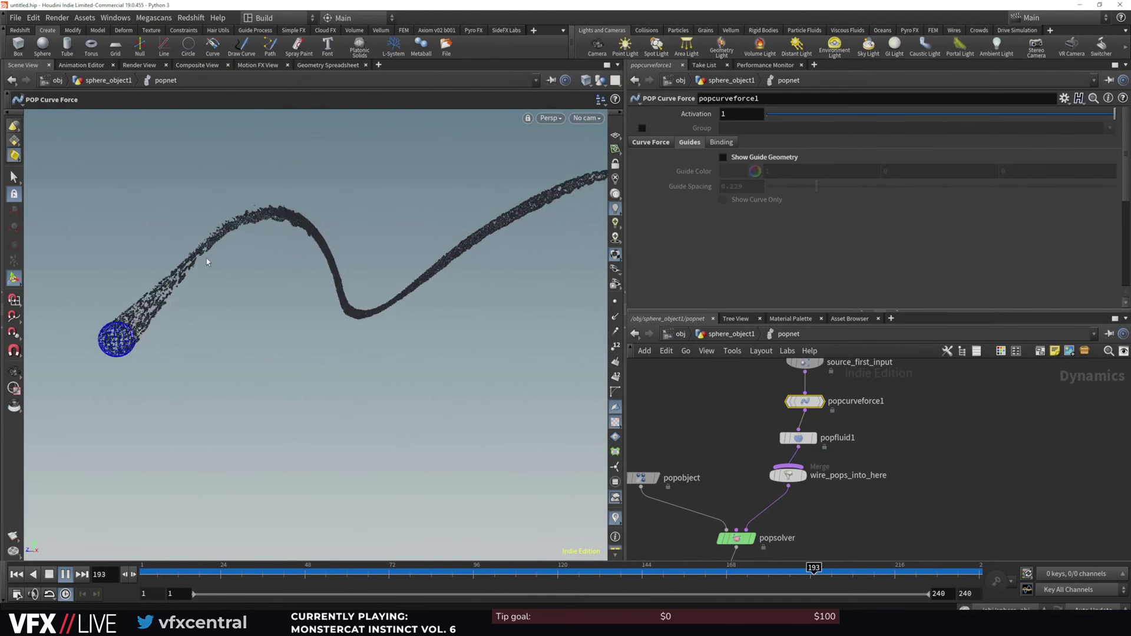
right_click_drag(418, 363, 418, 391, "alt")
middle_click_drag(418, 392, 348, 401, "alt")
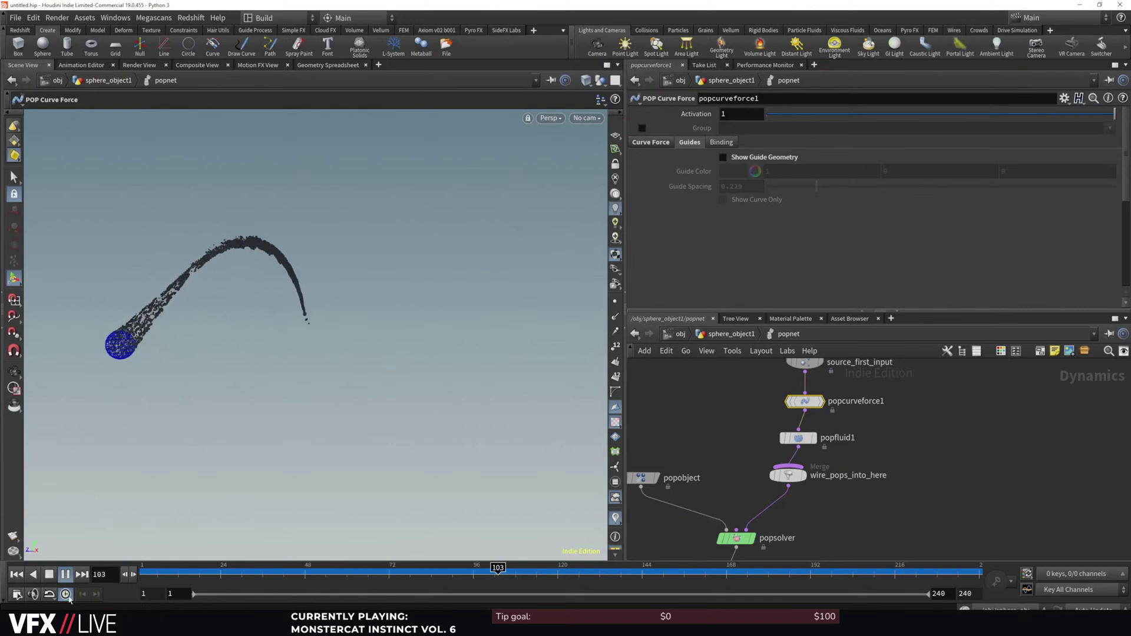
left_click(66, 574)
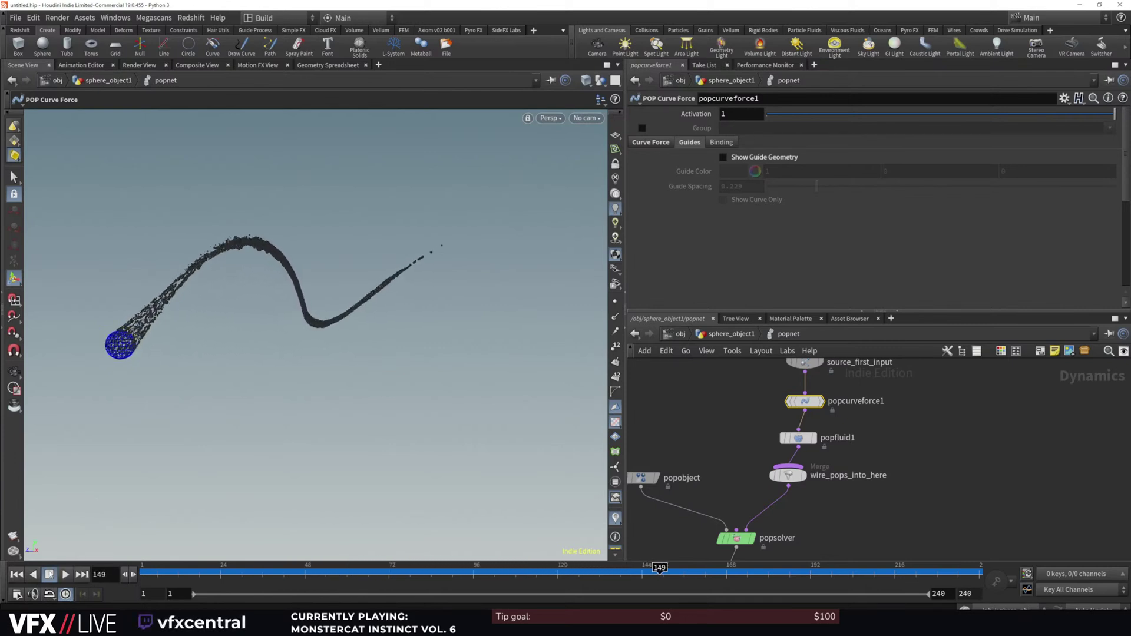
Widen the scene view against the parameter and network panes, frame the particle stream, and play the simulation from the first frame
scroll(370, 366, "down", 3)
scroll(368, 367, "up", 3)
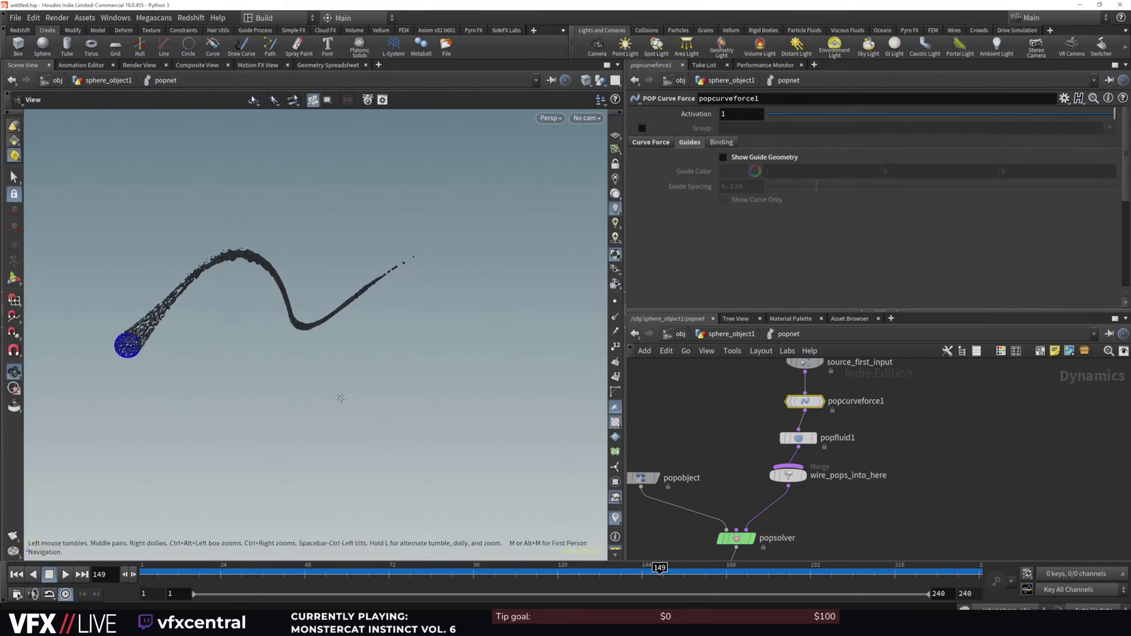
key("Return")
left_click_drag(624, 223, 805, 237)
middle_click_drag(294, 394, 356, 422, "alt")
left_click(16, 575)
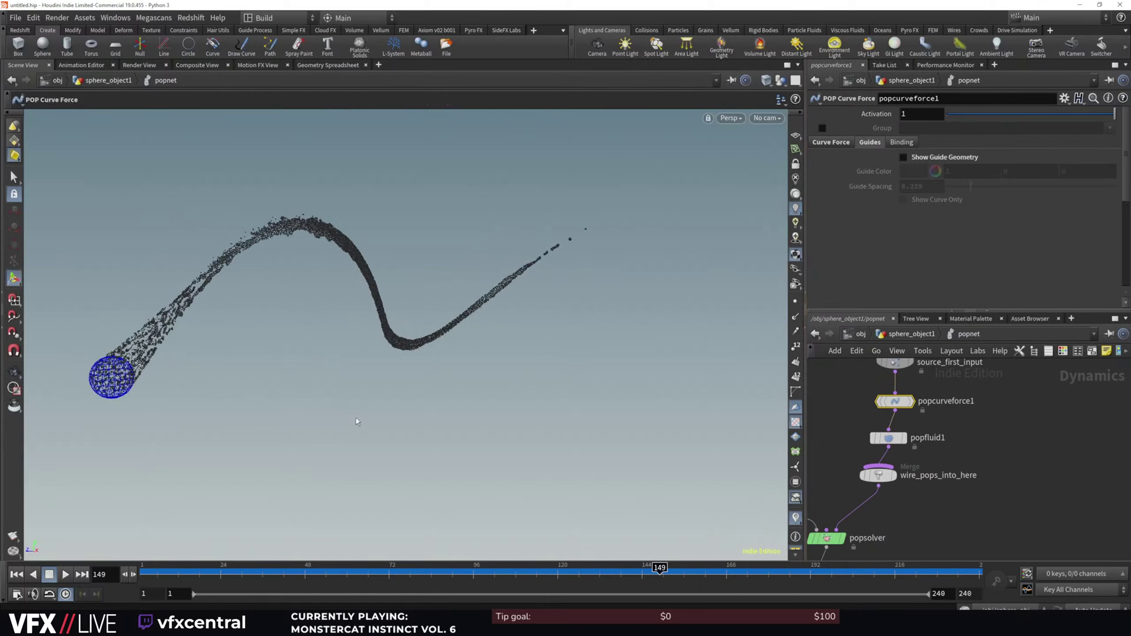
left_click(65, 575)
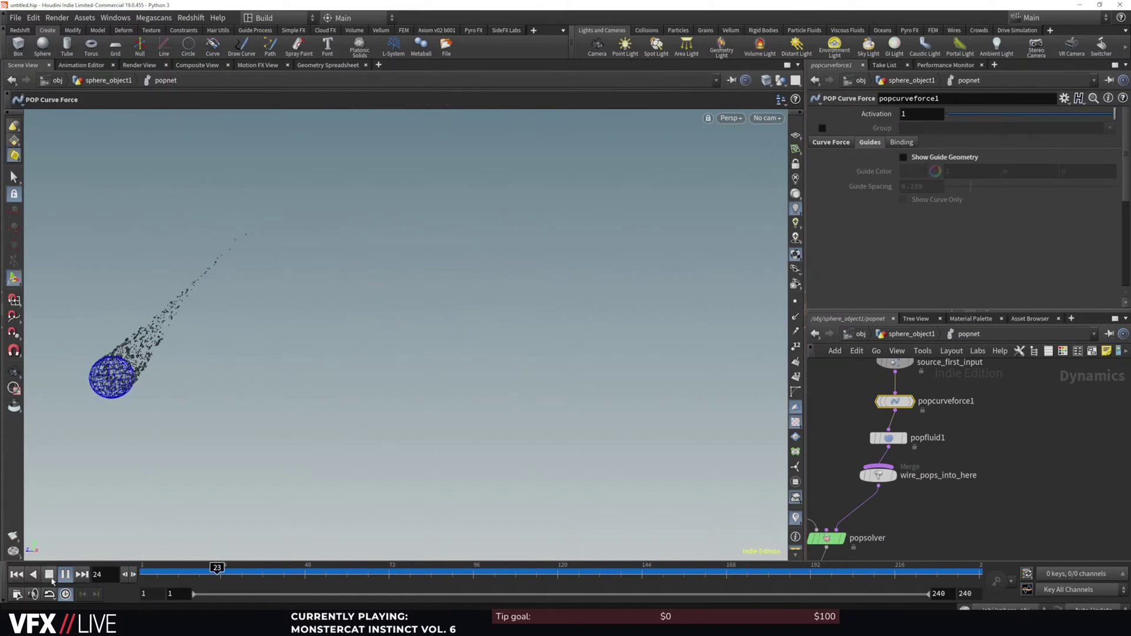
Set the constant birth rate of the source_first_input POP Source to 5000 and replay the simulation from the first frame
middle_click_drag(977, 415, 981, 474)
left_click(906, 422)
middle_click_drag(848, 481, 870, 470)
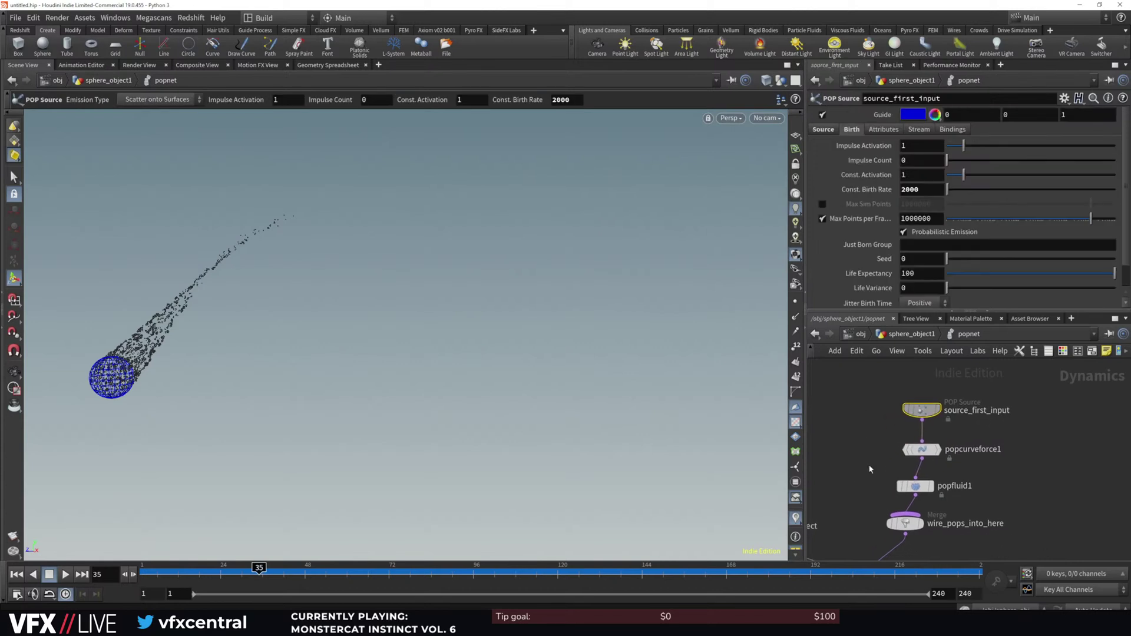
left_click_drag(906, 191, 892, 192)
left_click(21, 577)
left_click(61, 576)
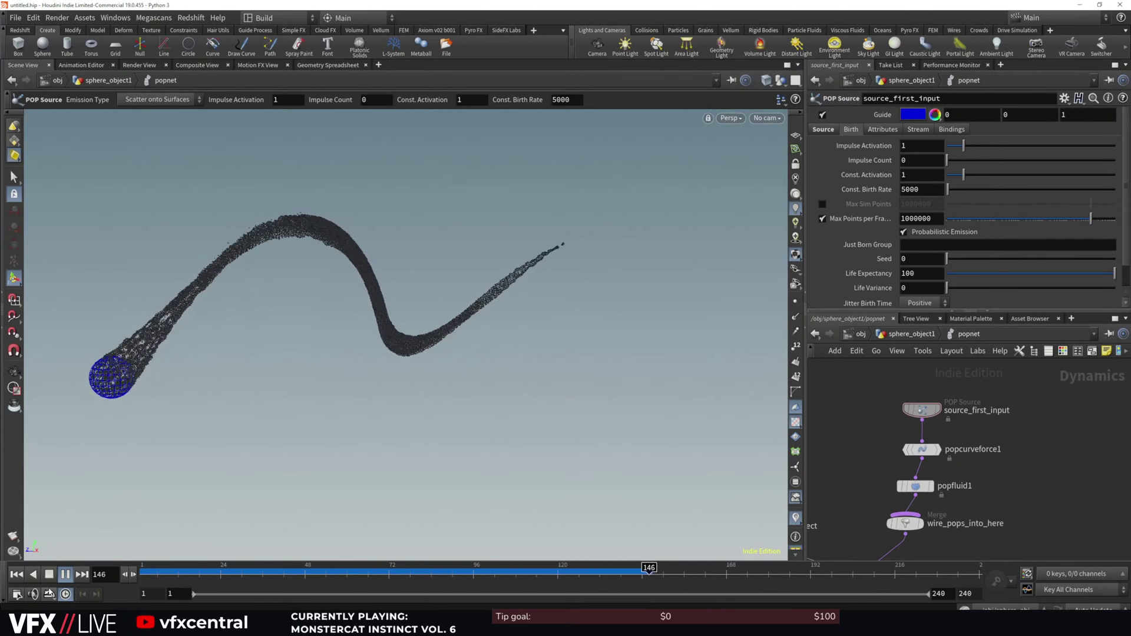
Scrub the timeline from frame 73 to frame 127 and examine the leading part of the particle stream up close
left_click(389, 569)
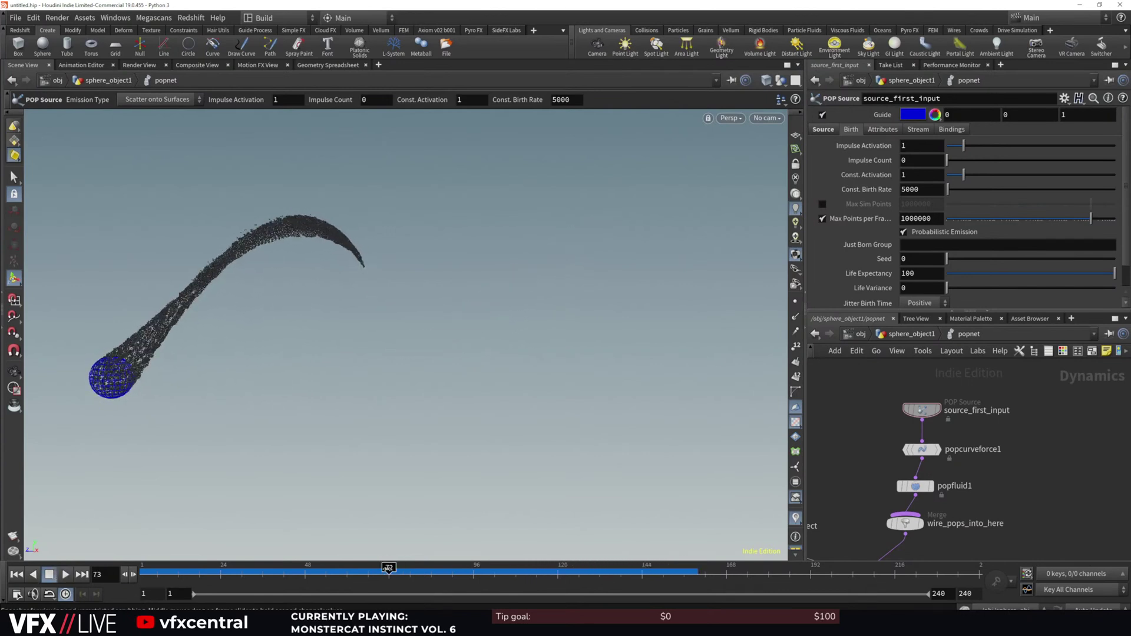
left_click_drag(396, 569, 568, 569)
right_click_drag(463, 328, 526, 289, "alt")
right_click_drag(447, 331, 588, 227, "alt")
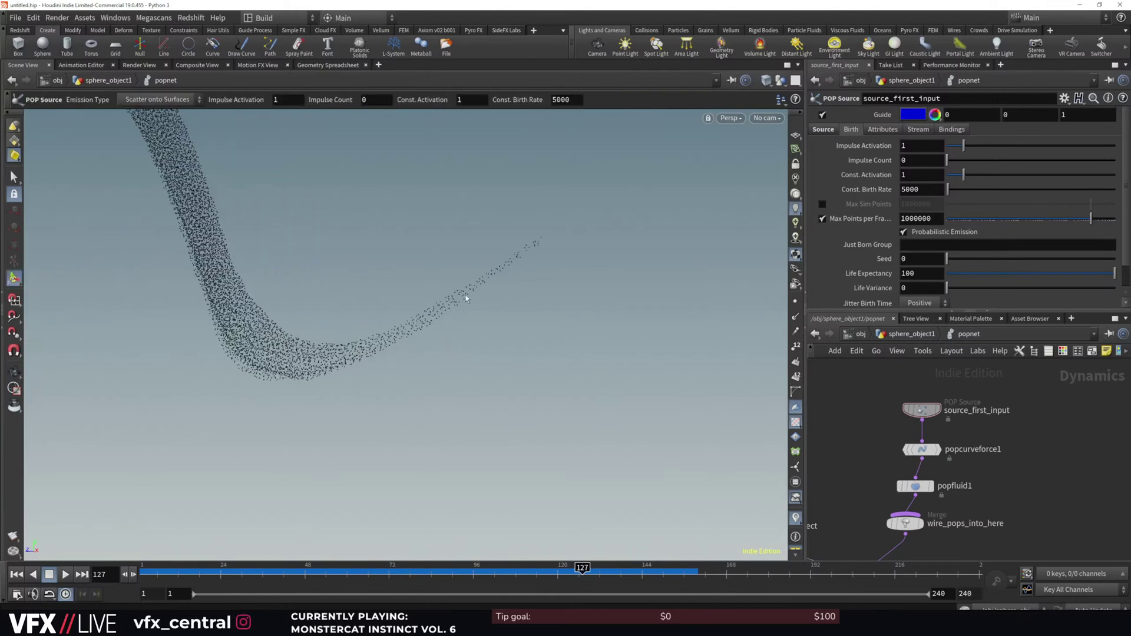
right_click_drag(533, 304, 438, 385, "alt")
middle_click_drag(496, 353, 477, 383, "alt")
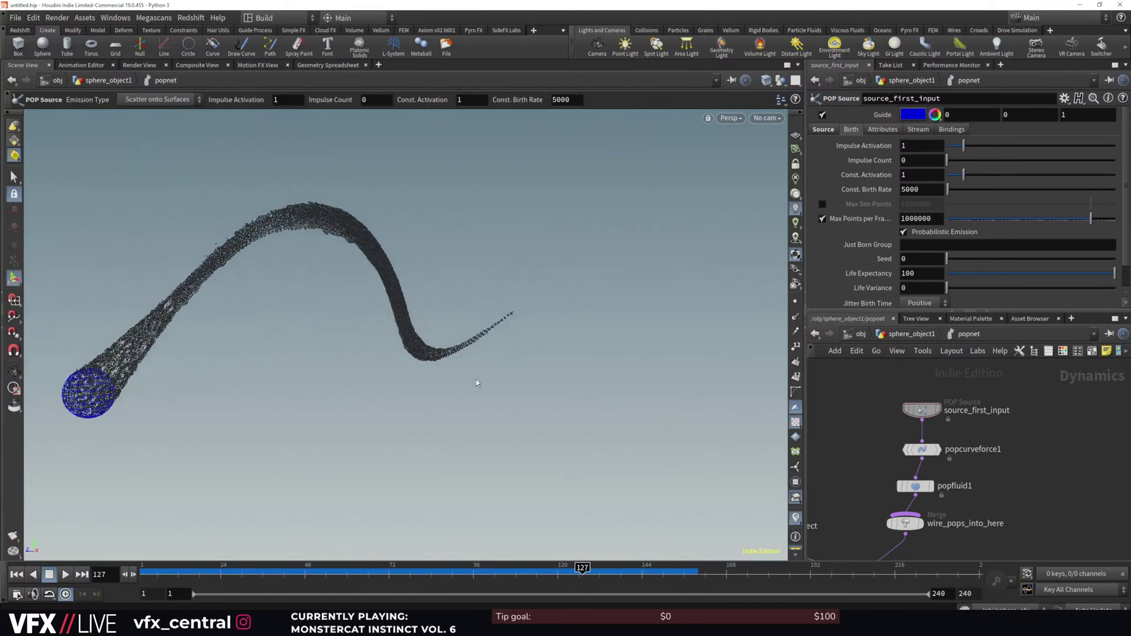
Set Max Substeps to 2 on the popsolver node and replay the simulation from the first frame
left_click(824, 129)
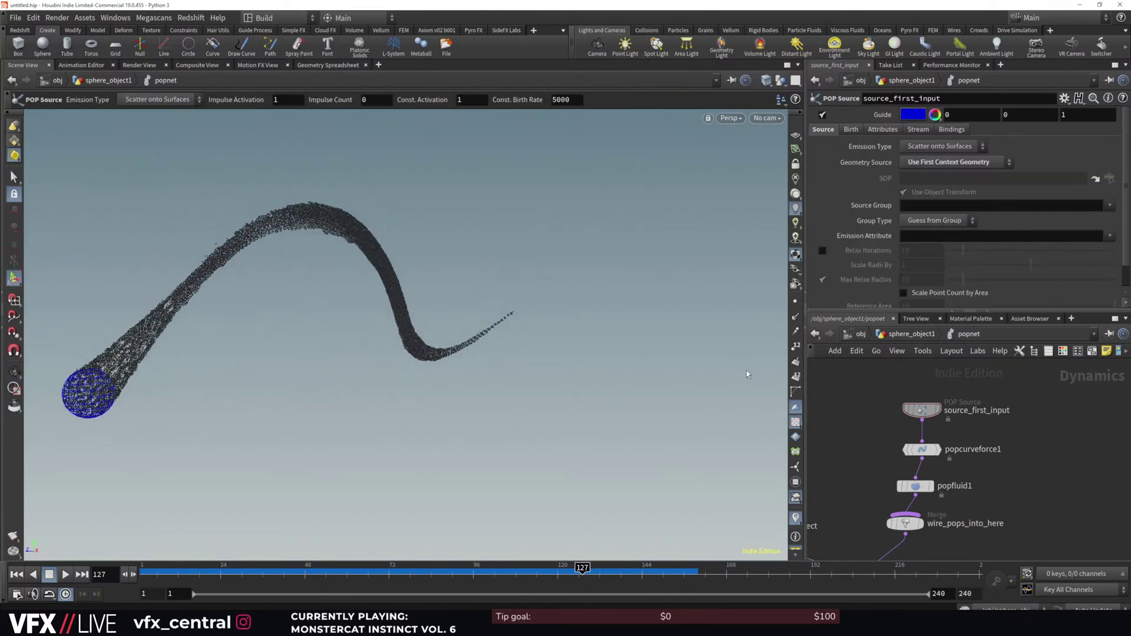
middle_click_drag(891, 509, 903, 441)
left_click(874, 517)
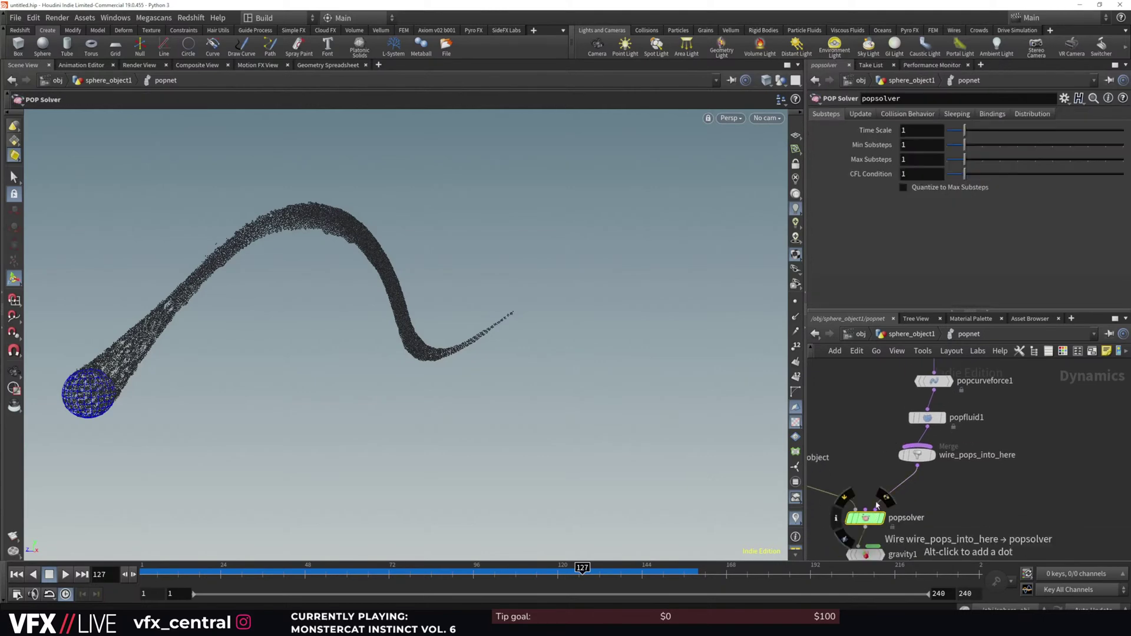
left_click(902, 160)
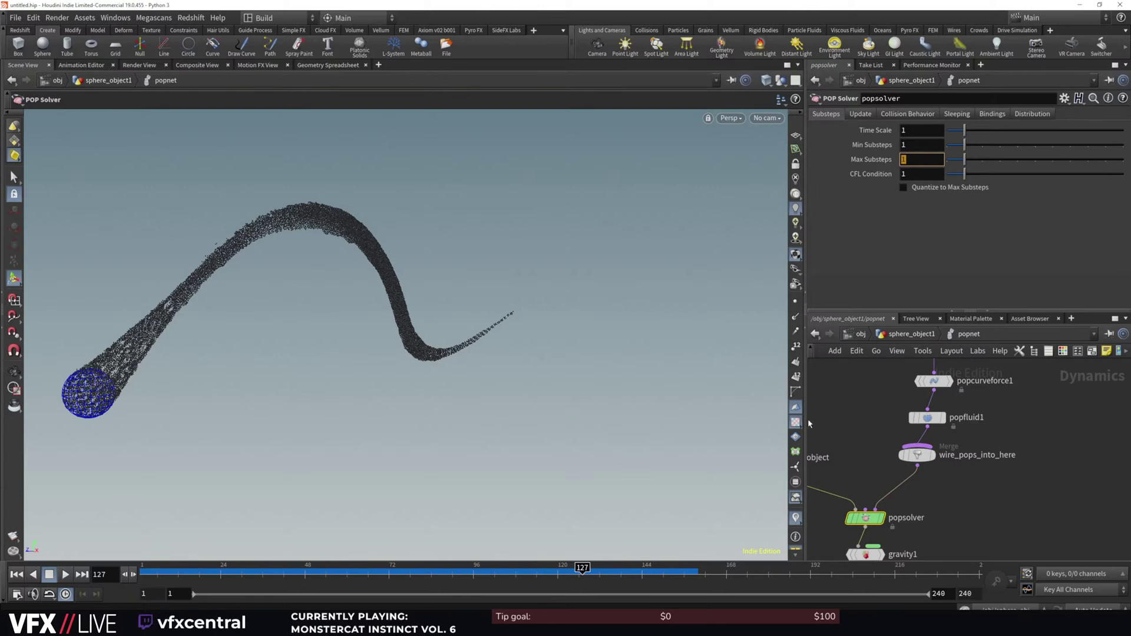
key("Return")
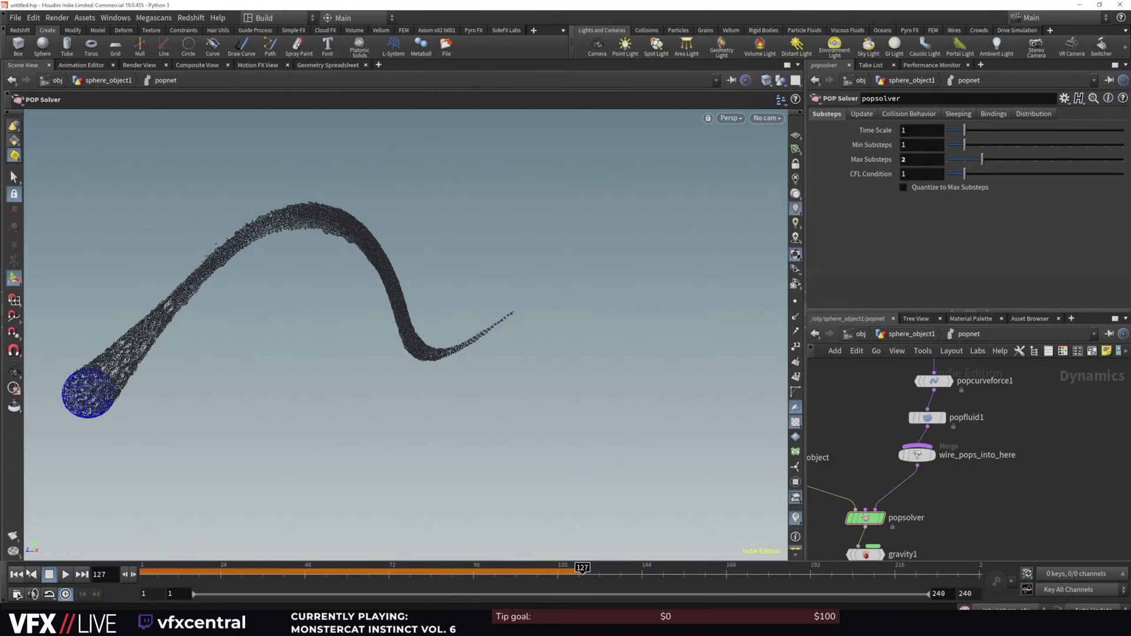
left_click(16, 574)
left_click(66, 575)
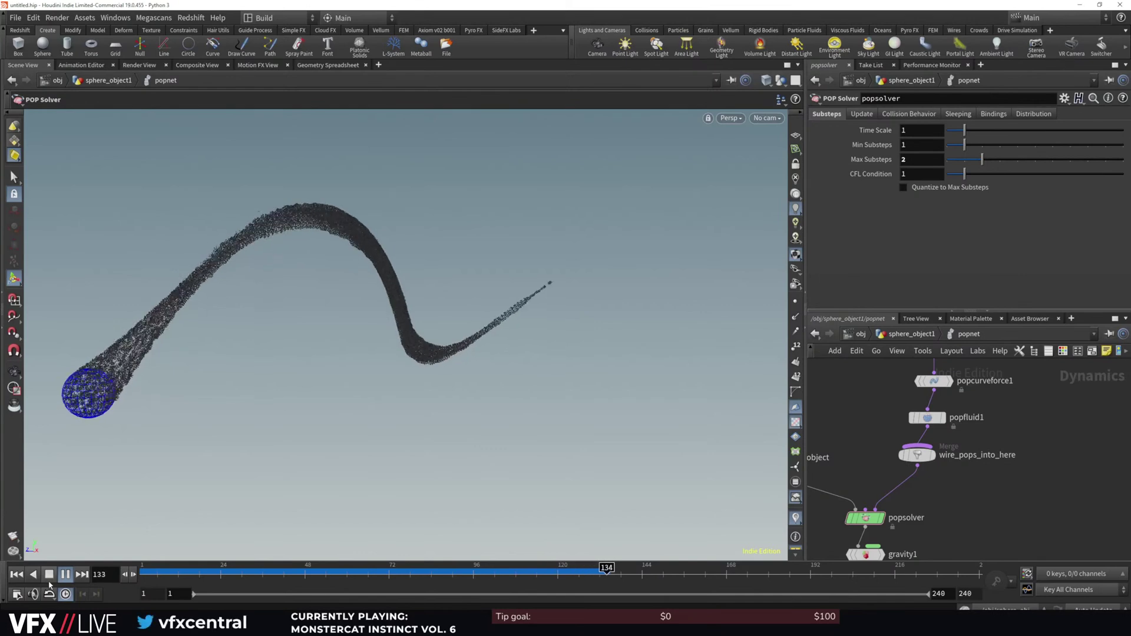
Play the simulation on to frame 214, examine the whole stream along the curve, and replay it from the start to frame 100
left_click(50, 575)
scroll(462, 359, "down", 1)
middle_click_drag(463, 360, 455, 374, "alt")
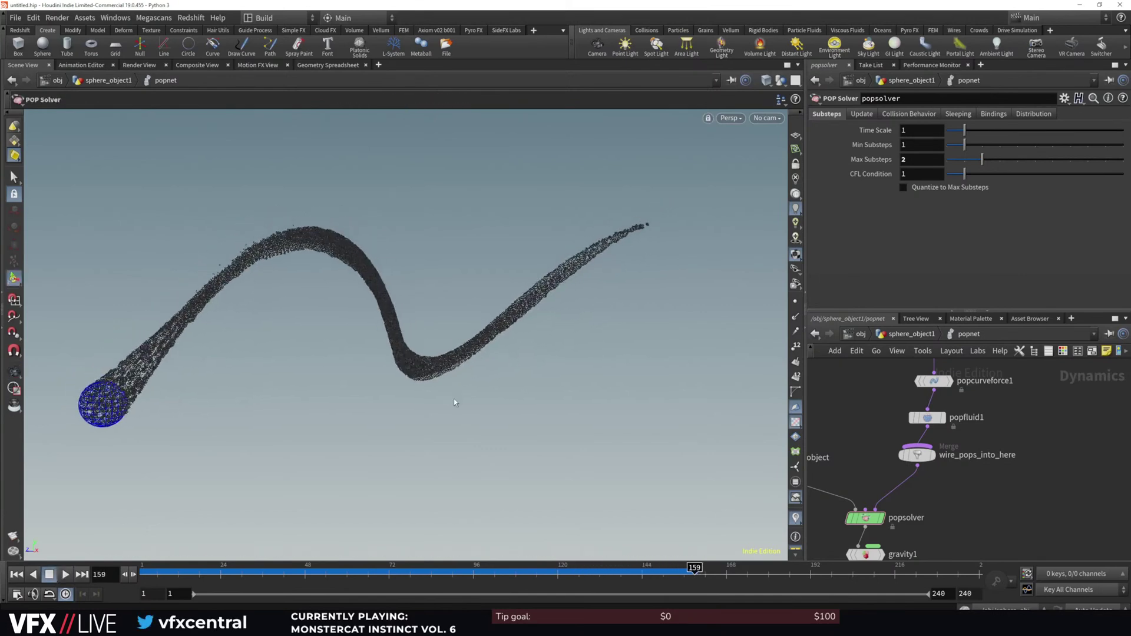
left_click(65, 575)
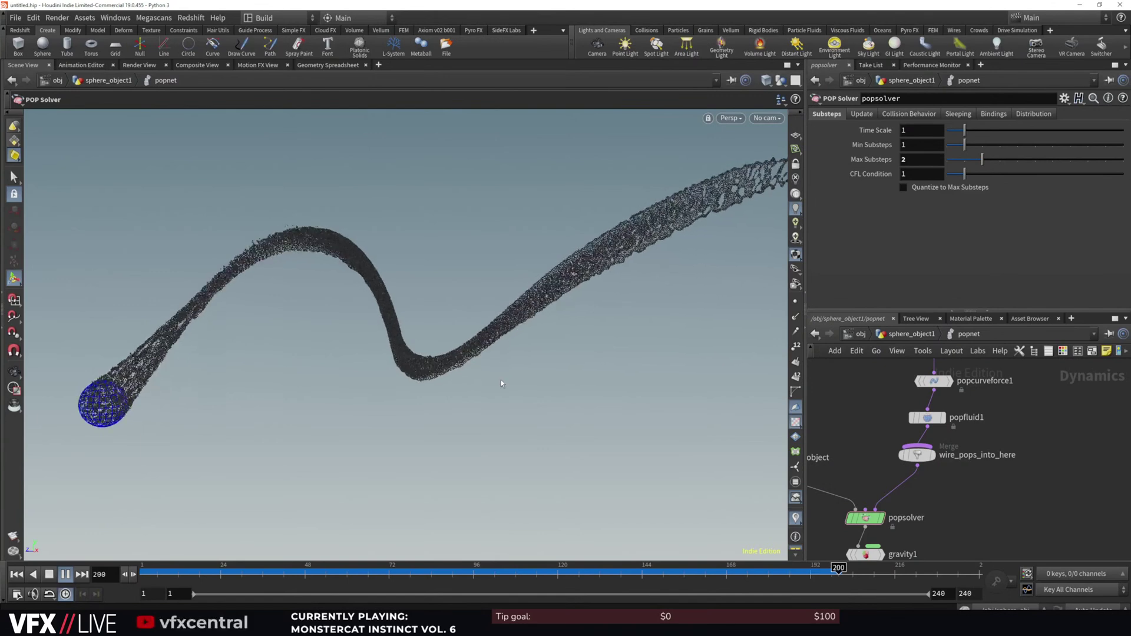
left_click(51, 575)
scroll(434, 380, "down", 3)
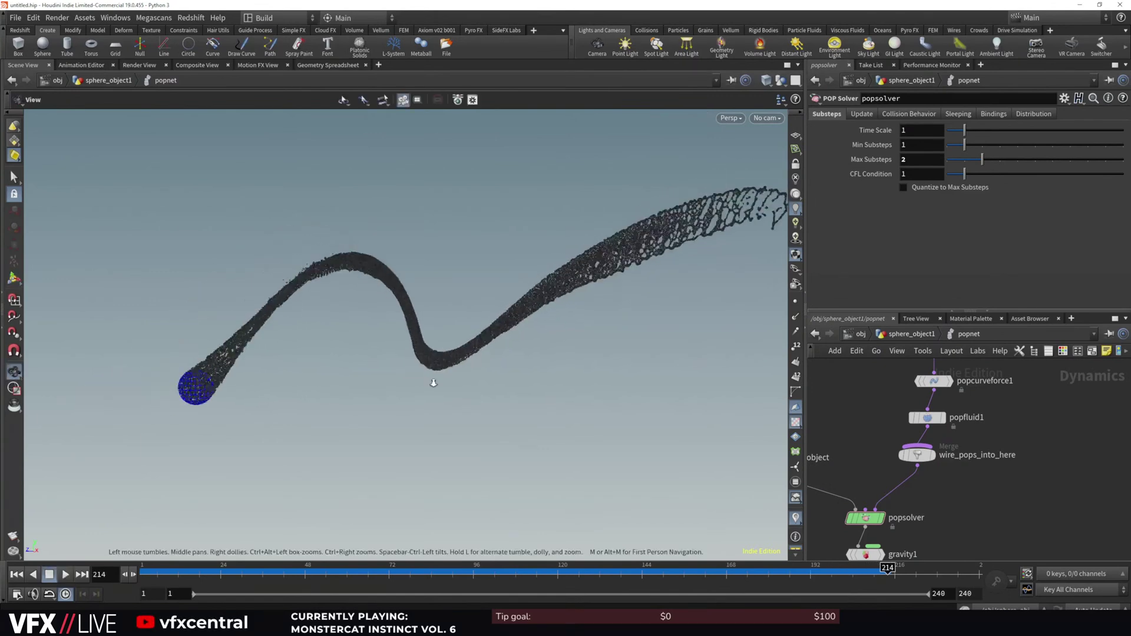
middle_click_drag(490, 371, 458, 370, "alt")
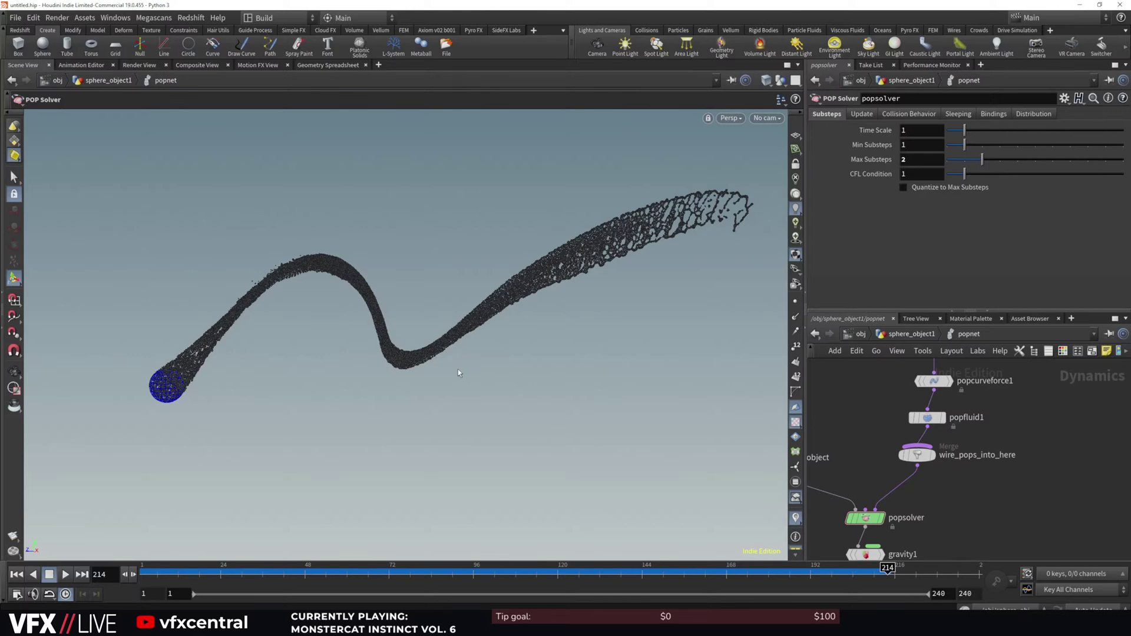
middle_click_drag(983, 553, 990, 452)
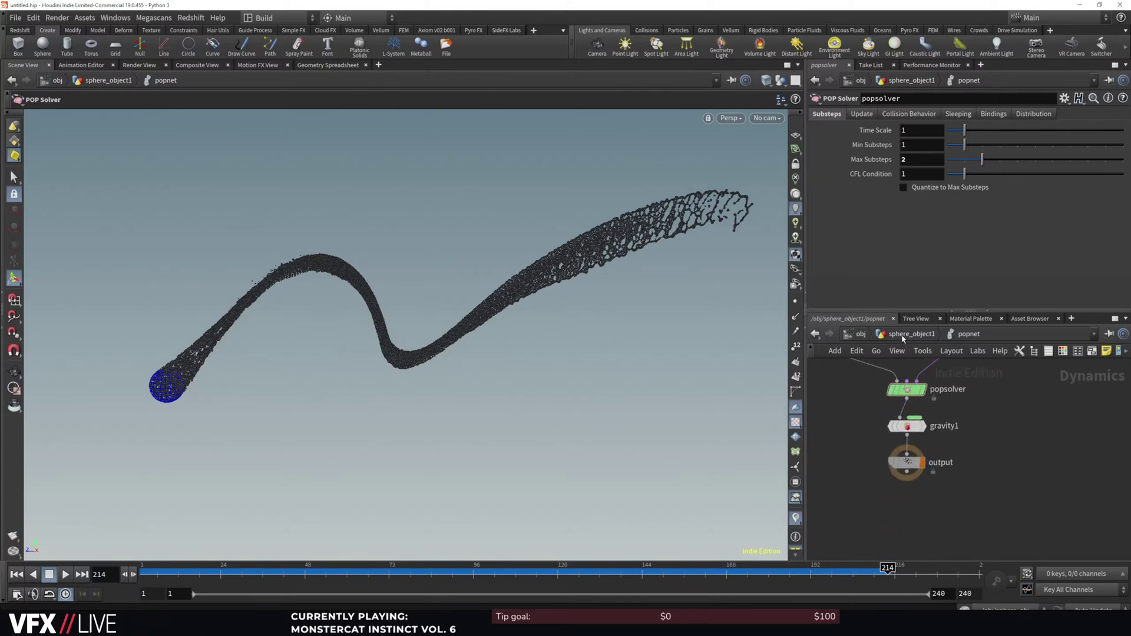
left_click(16, 576)
left_click(65, 575)
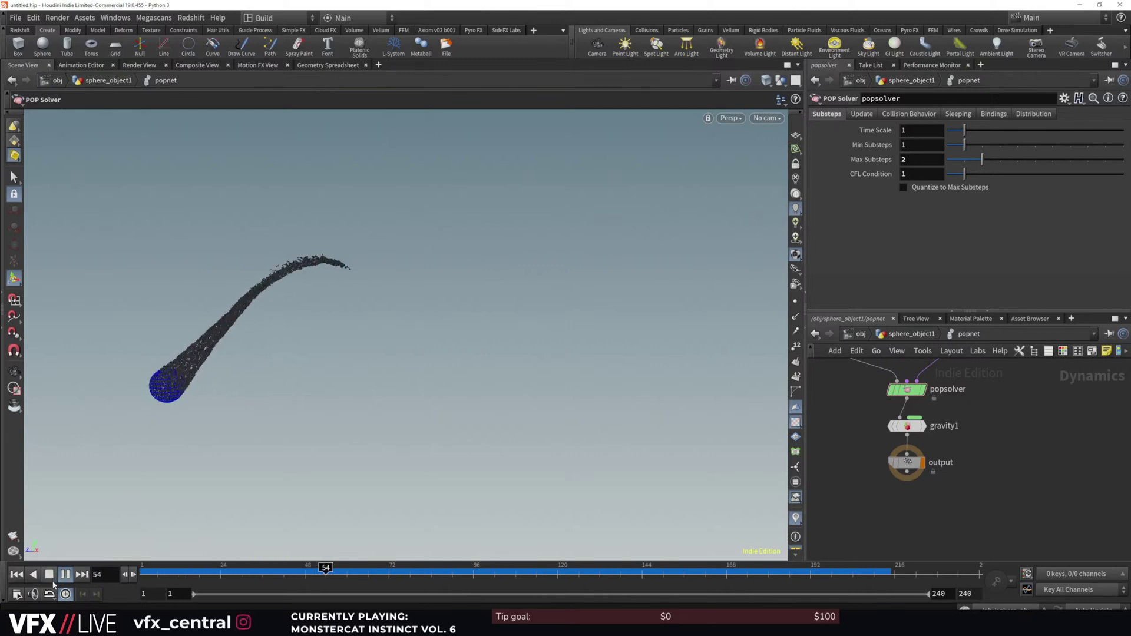
left_click(49, 575)
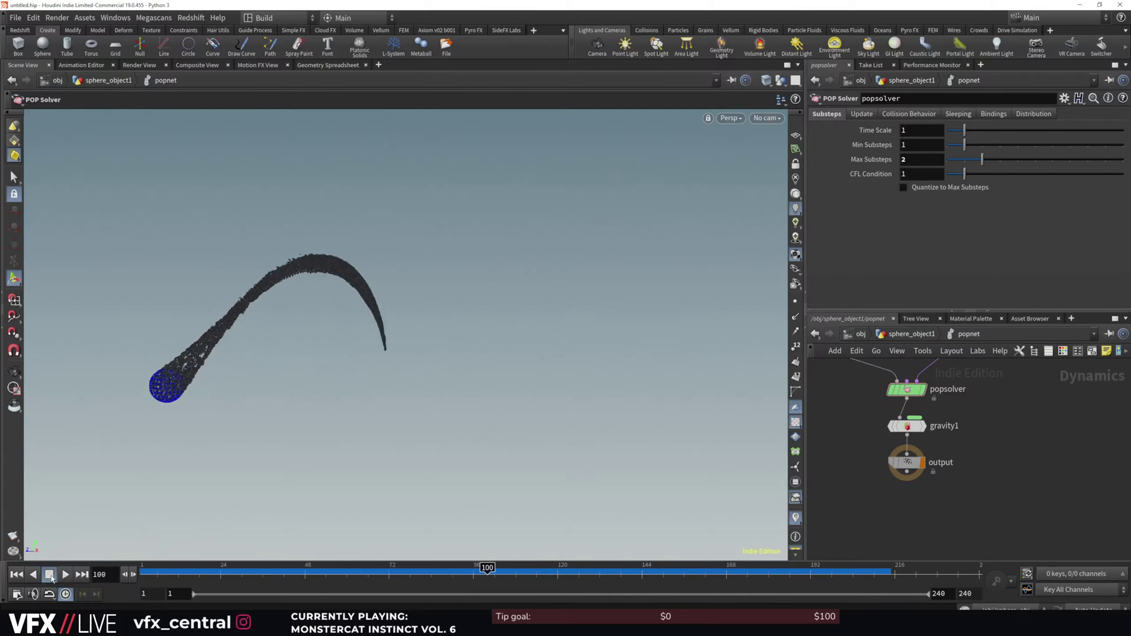
Return to the sphere_object1 network and set the popnet node's Object Merge object to *
middle_click_drag(981, 516, 990, 512)
left_click(910, 335)
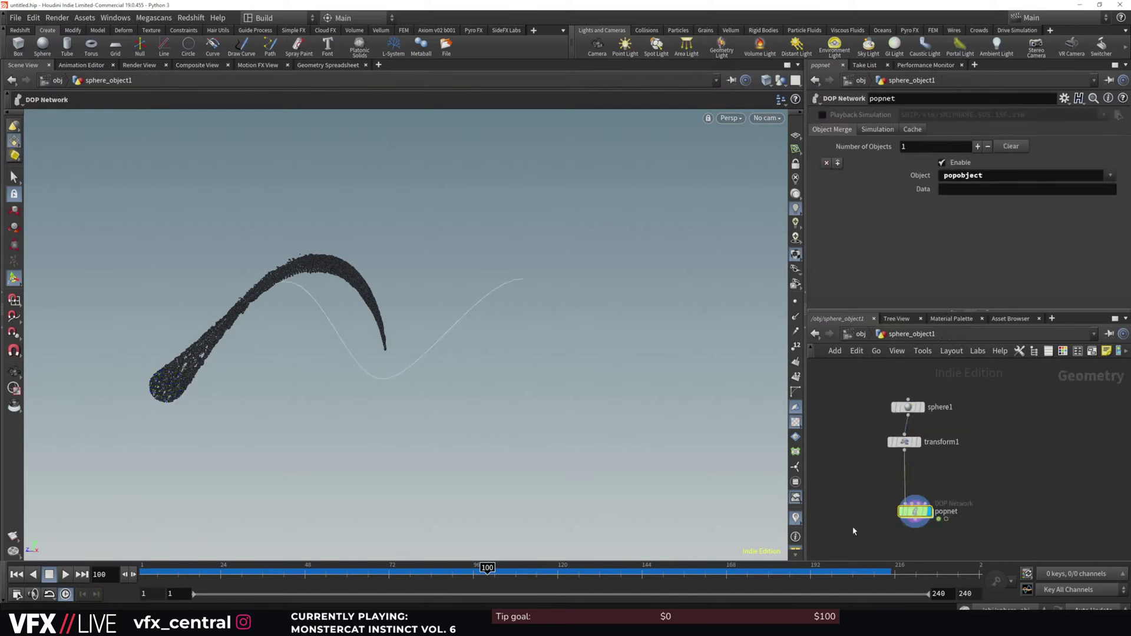
mouse_move(915, 515)
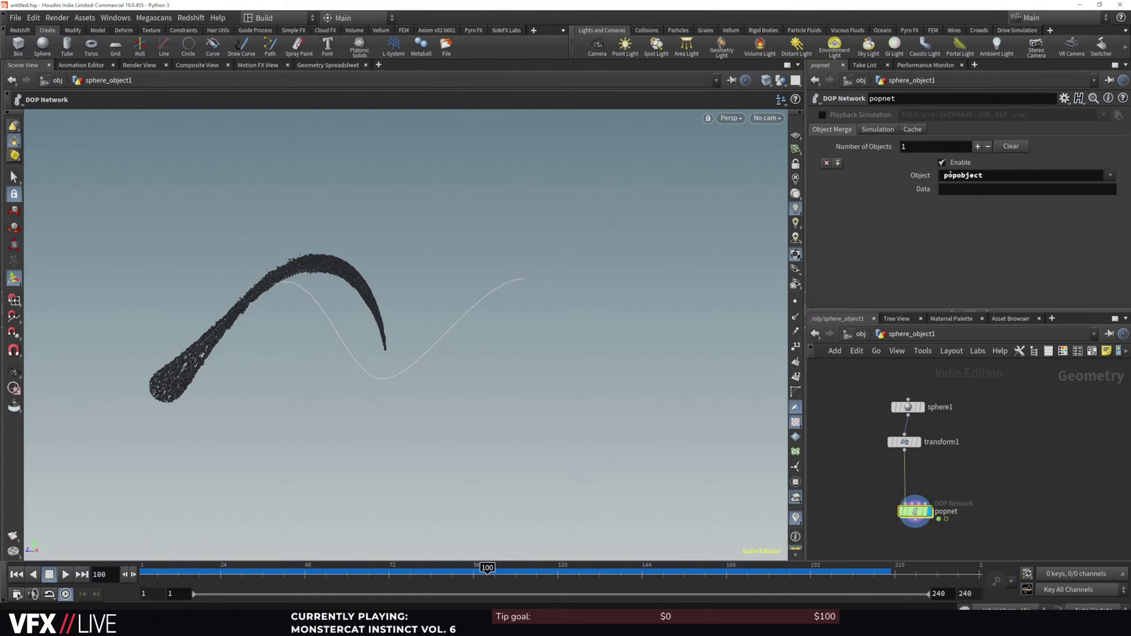
left_click(1006, 177)
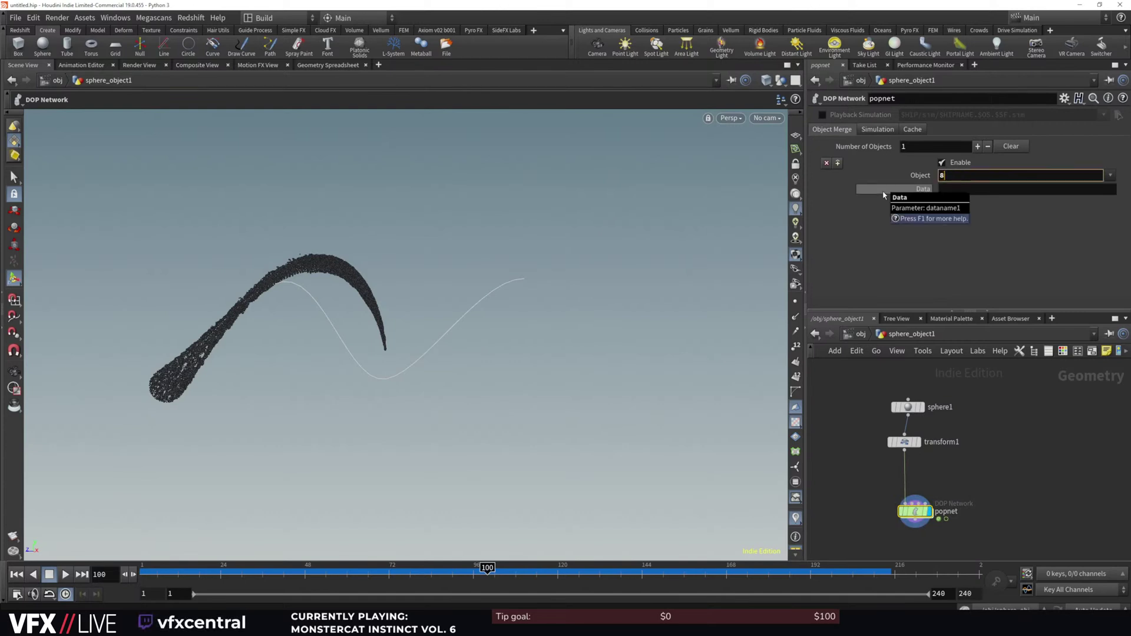
type("8")
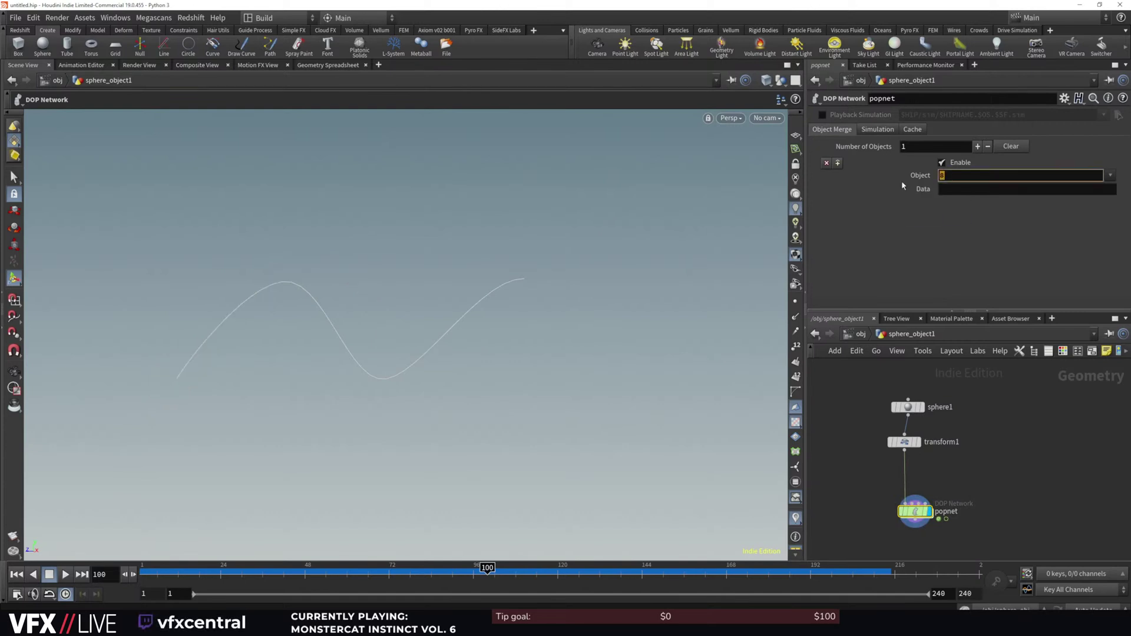
key("BackSpace")
type("*")
key("Return")
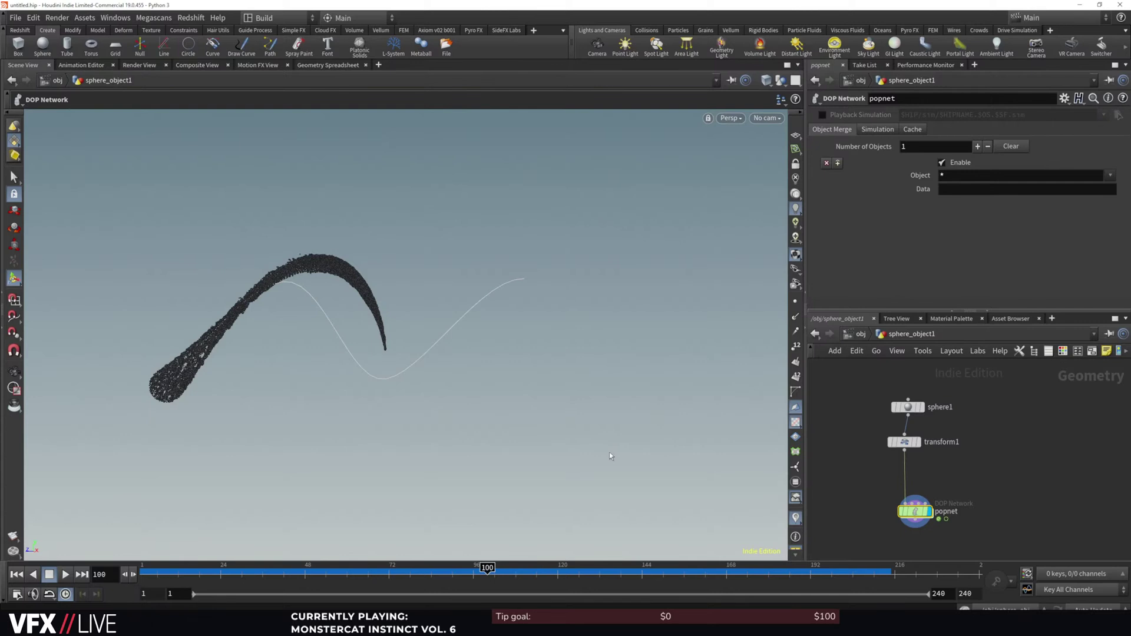
Hide the other objects in the viewport and restore the popnet node's Object value to popobject
left_click(781, 80)
left_click(797, 118)
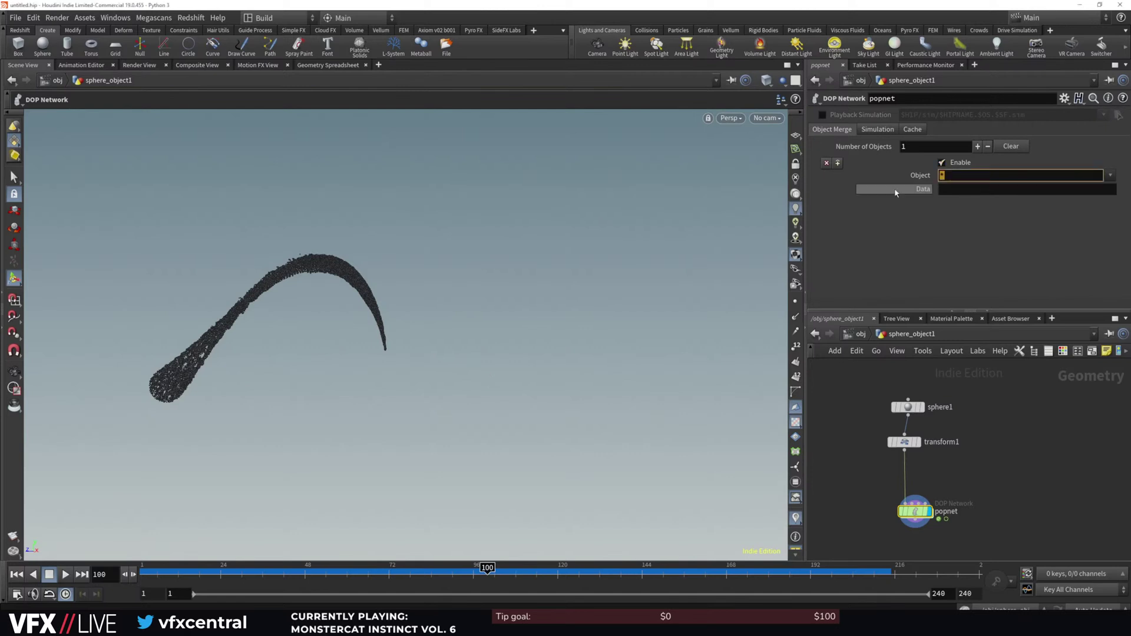
left_click(1101, 188)
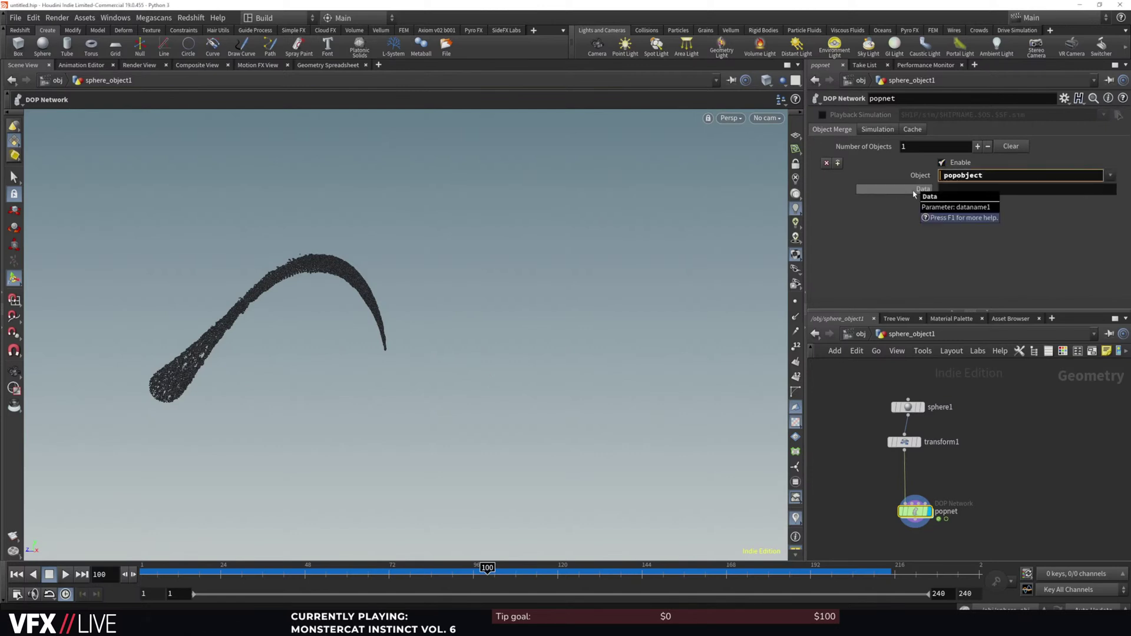
key("BackSpace")
left_click(845, 441)
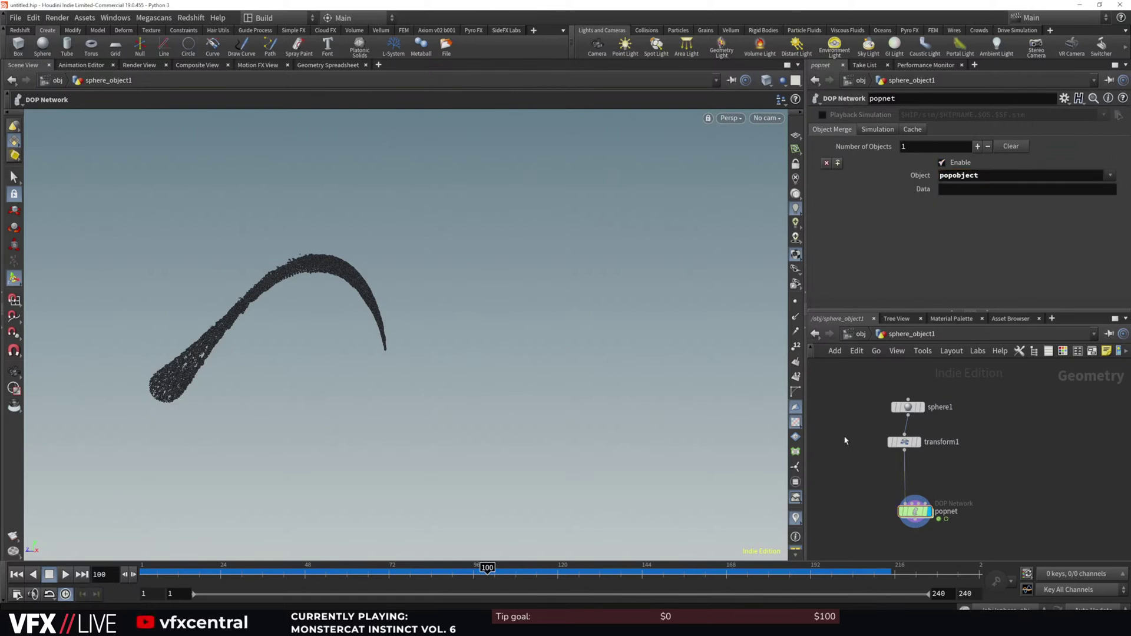
Replay the simulation from the first frame to frame 138 and check the stream chat window
left_click(17, 574)
left_click(65, 574)
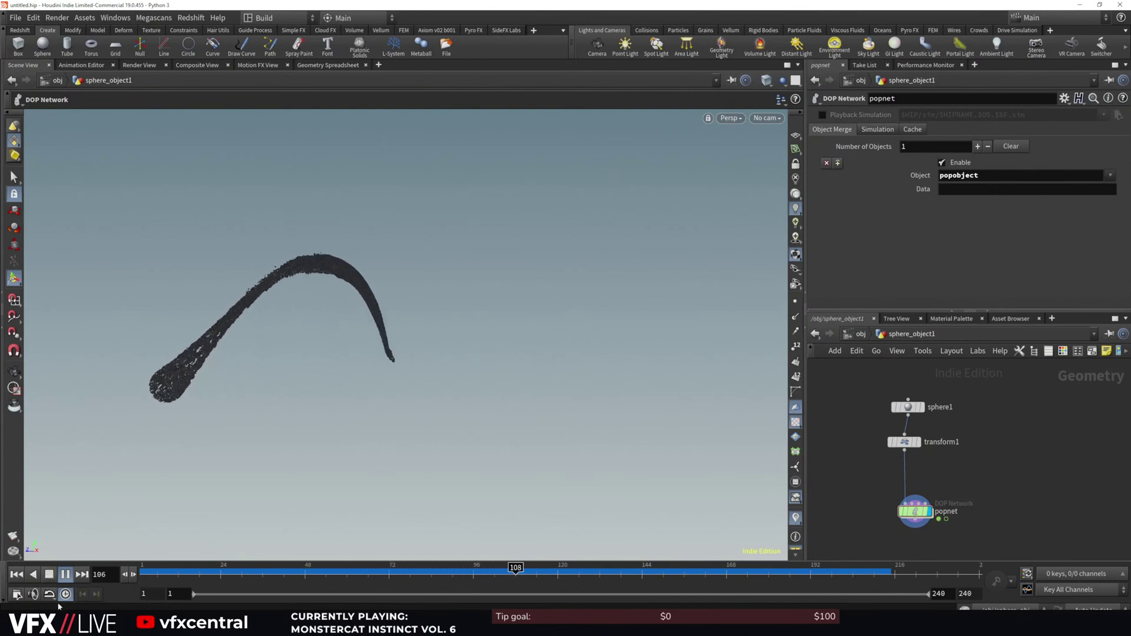
left_click(50, 577)
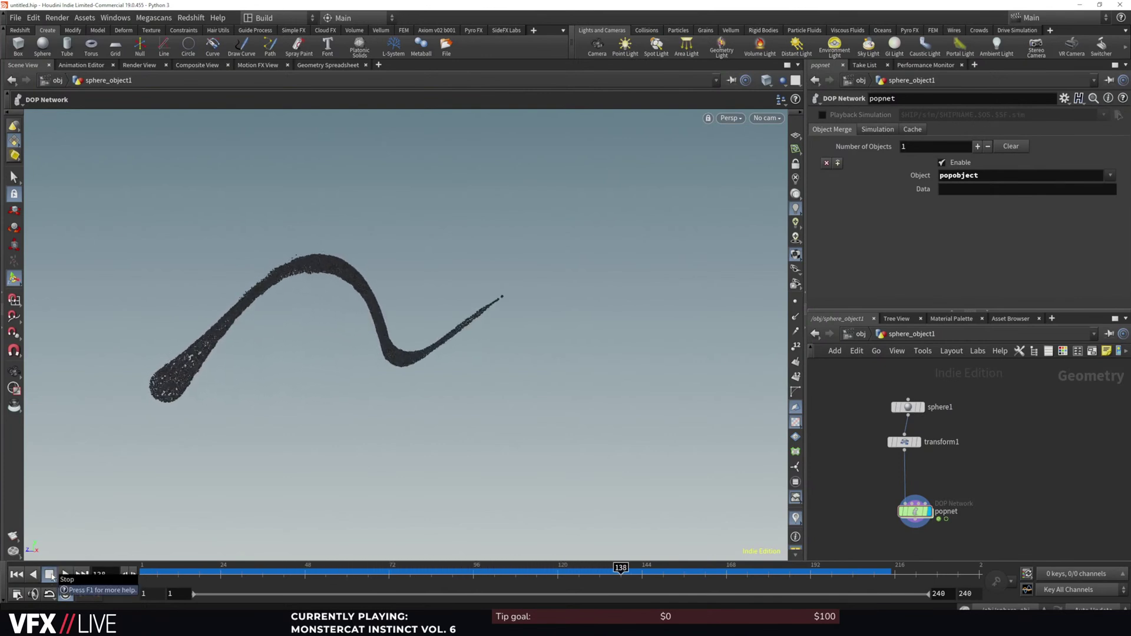
key("alt+Tab")
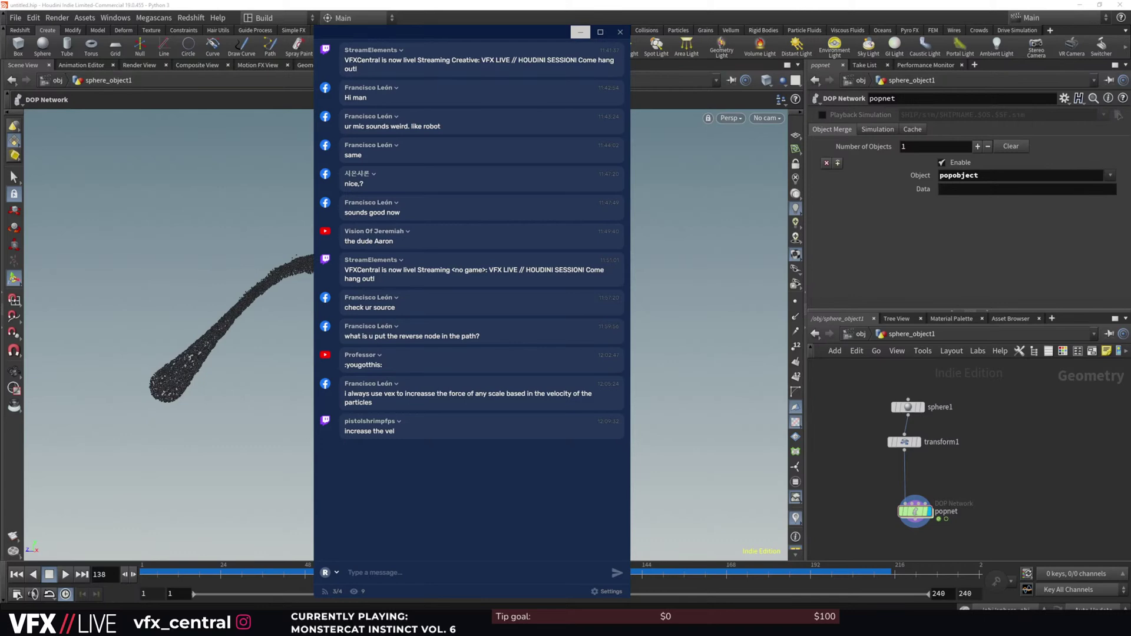
left_click(583, 34)
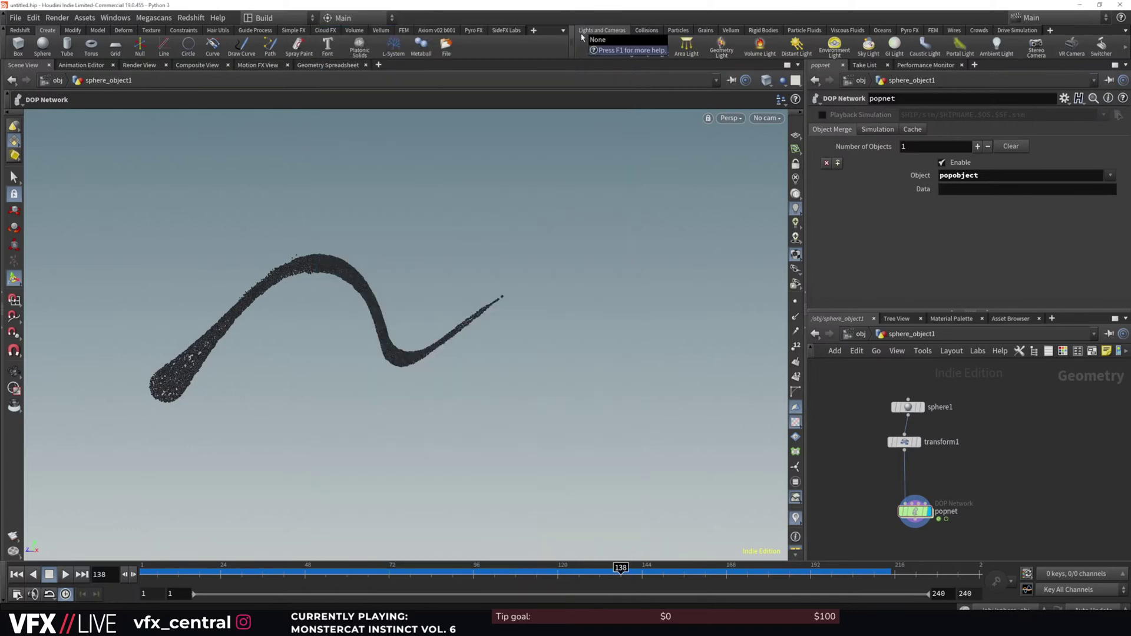
Set the Follow Scale of popcurveforce1 inside popnet to 0.04 and replay the simulation to frame 183
double_click(915, 511)
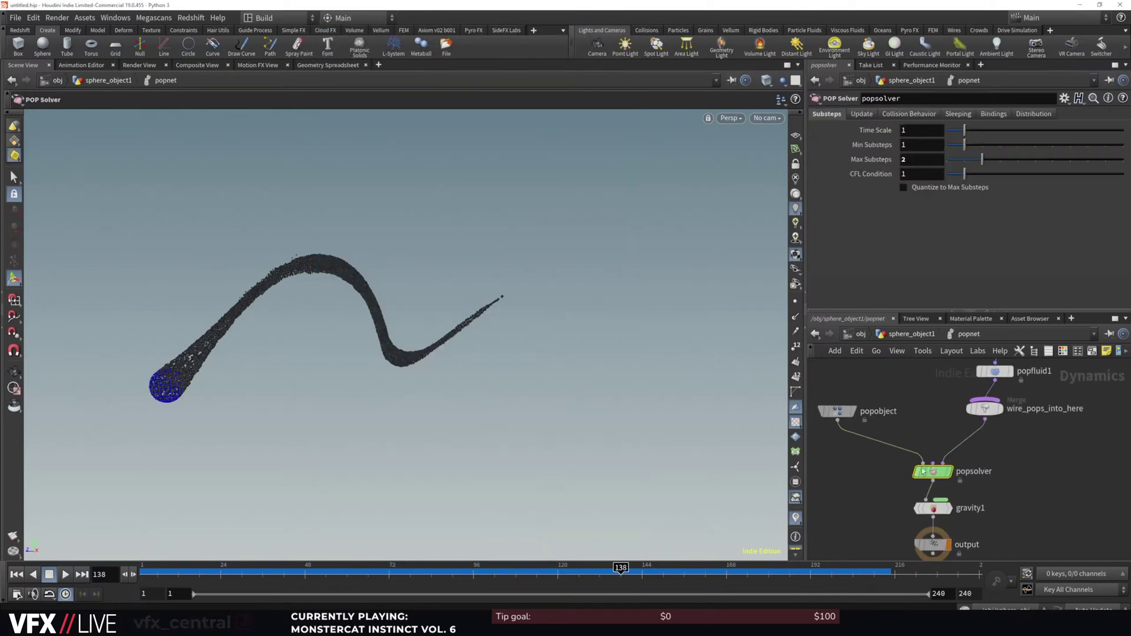
middle_click_drag(993, 391, 971, 474)
left_click(985, 383)
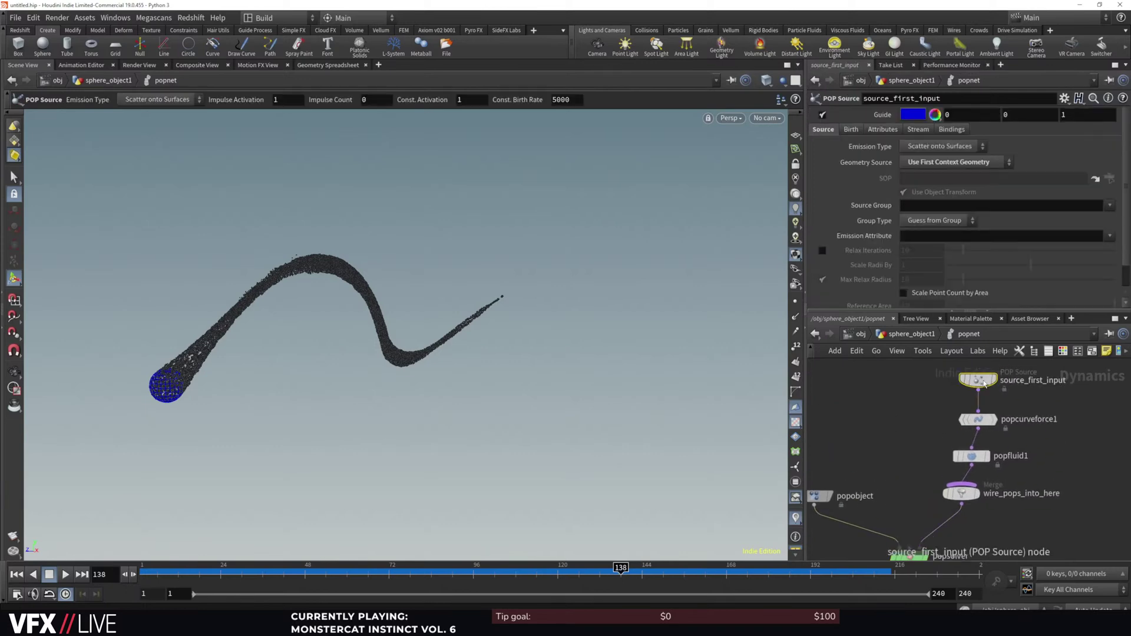
left_click(979, 419)
left_click(834, 144)
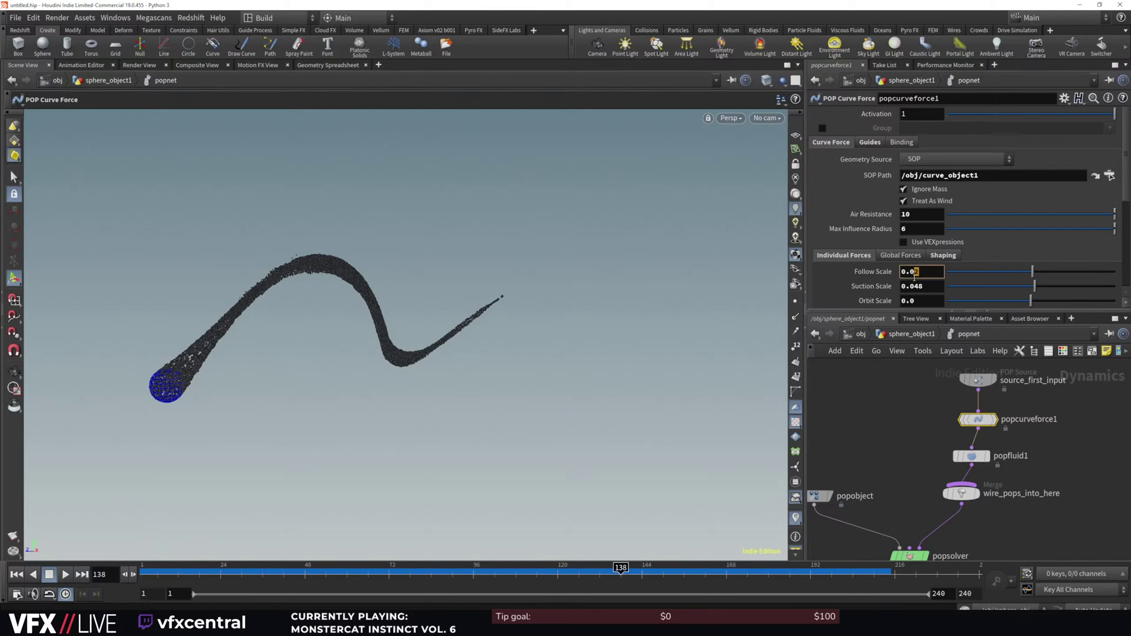
key("Return")
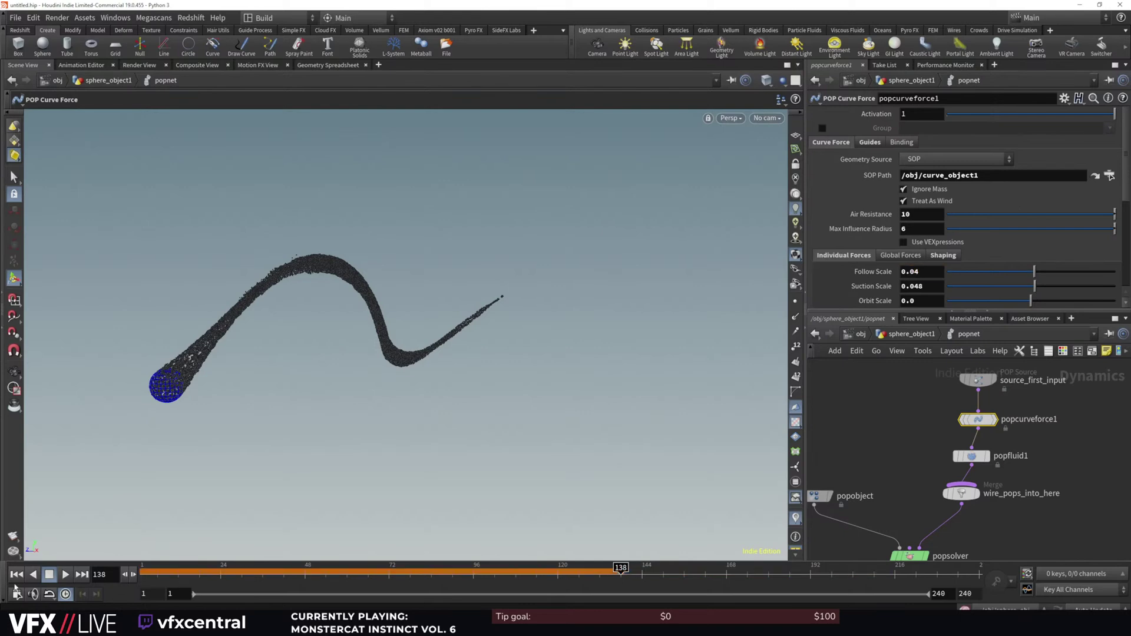
left_click(16, 577)
left_click(65, 576)
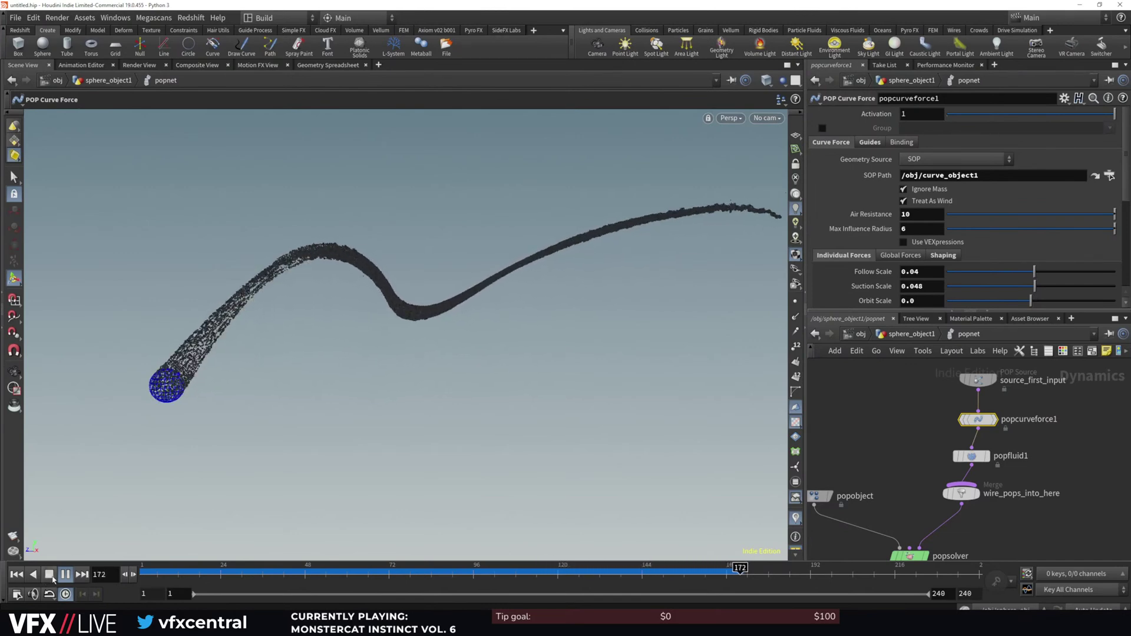
key("Escape")
Reset the timeline to frame 1 and open the curve inside curve_object1 in Edit mode
left_click_drag(681, 262, 393, 394)
right_click(858, 336)
left_click(884, 489)
left_click(858, 337)
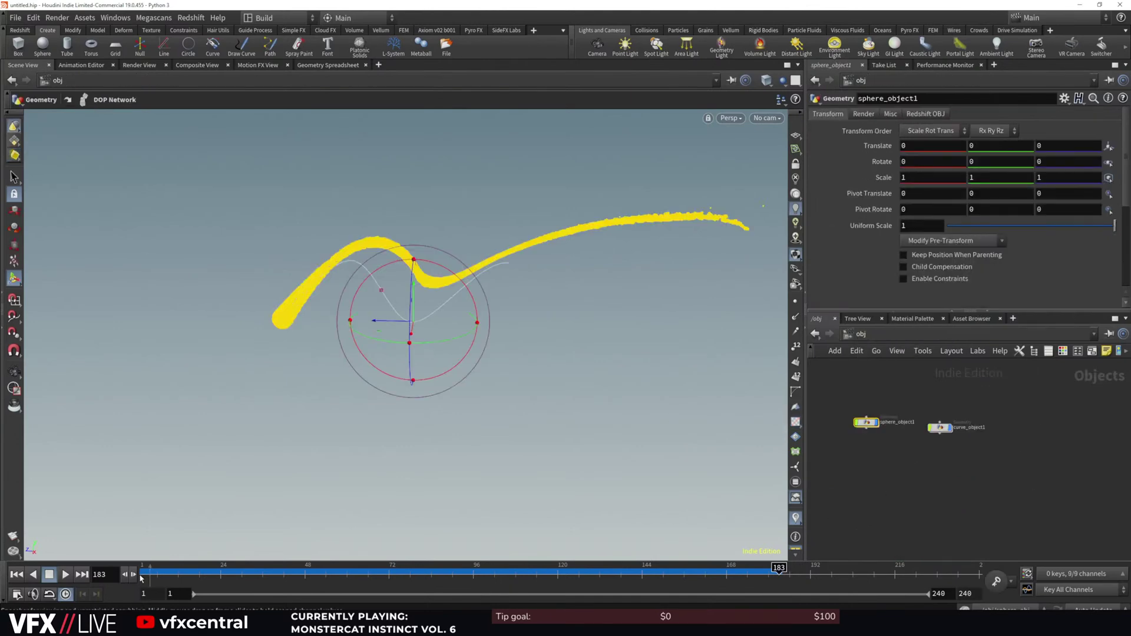
left_click(18, 575)
double_click(941, 428)
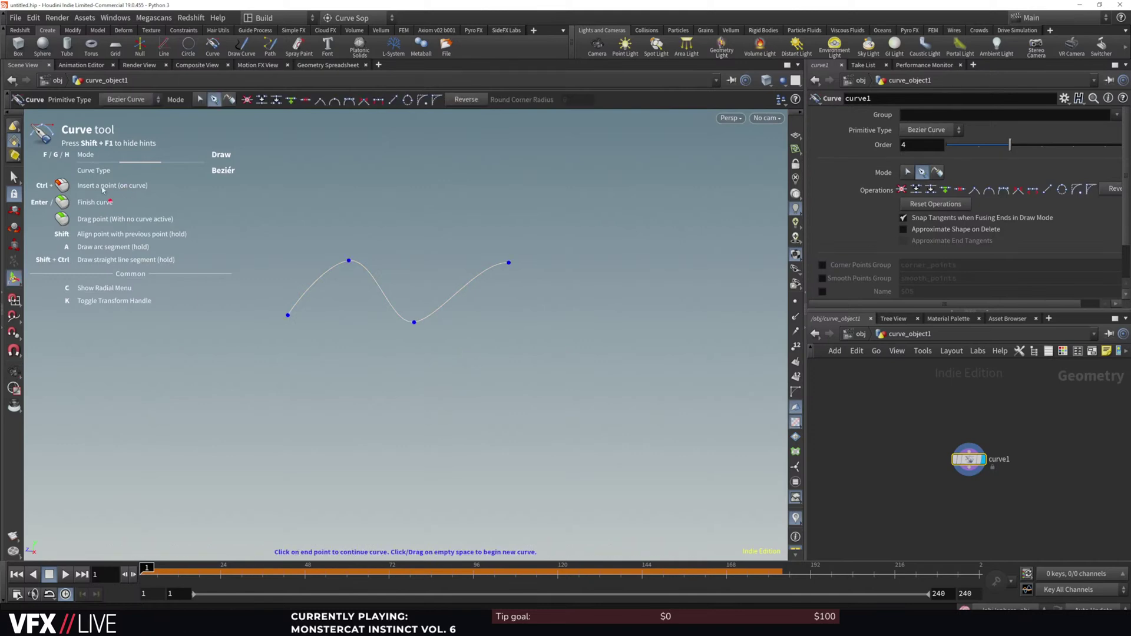
left_click(200, 100)
Pull the curve's third point away in depth to bend the flat path into 3D space
mouse_move(337, 330)
left_mouse_down("alt")
mouse_move(394, 363)
mouse_move(406, 357)
left_mouse_up("alt")
left_click_drag(498, 243, 459, 241)
left_click_drag(525, 196, 480, 239)
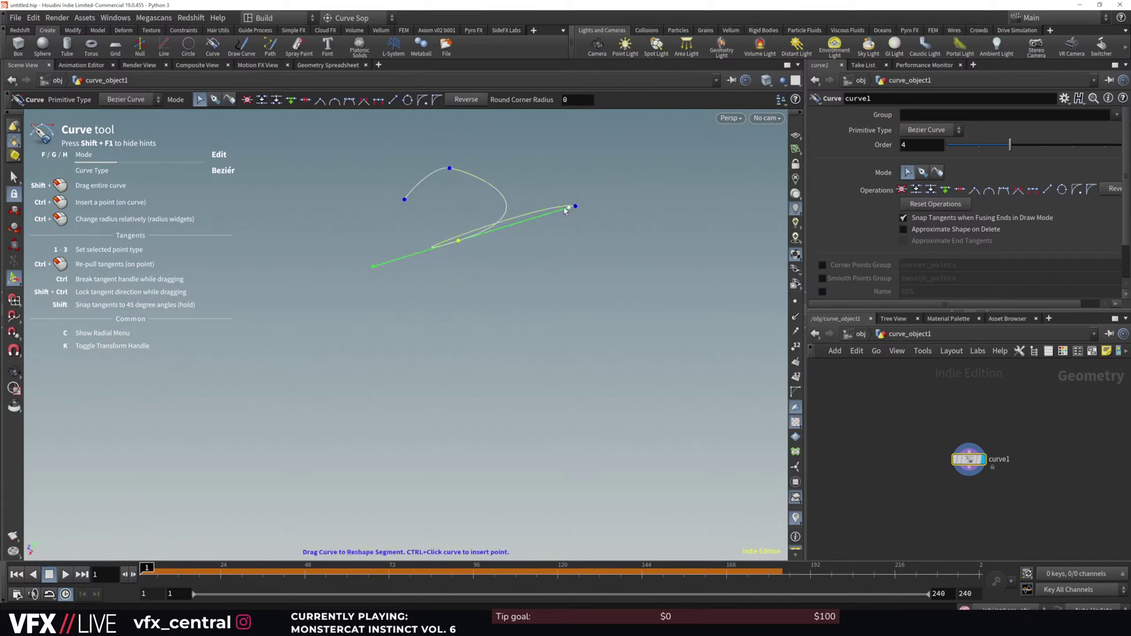
left_click_drag(501, 170, 547, 182)
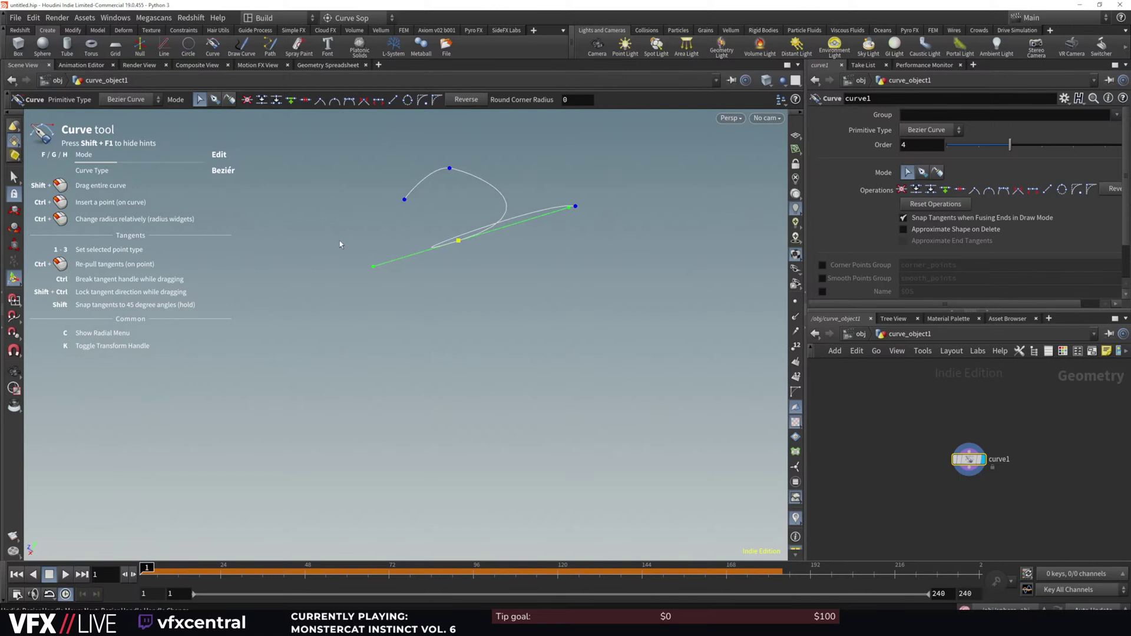
Try to re-pull the tangents at the curve's third point and undo the attempts
left_click_drag(458, 241, 442, 246, "ctrl")
key("ctrl+z")
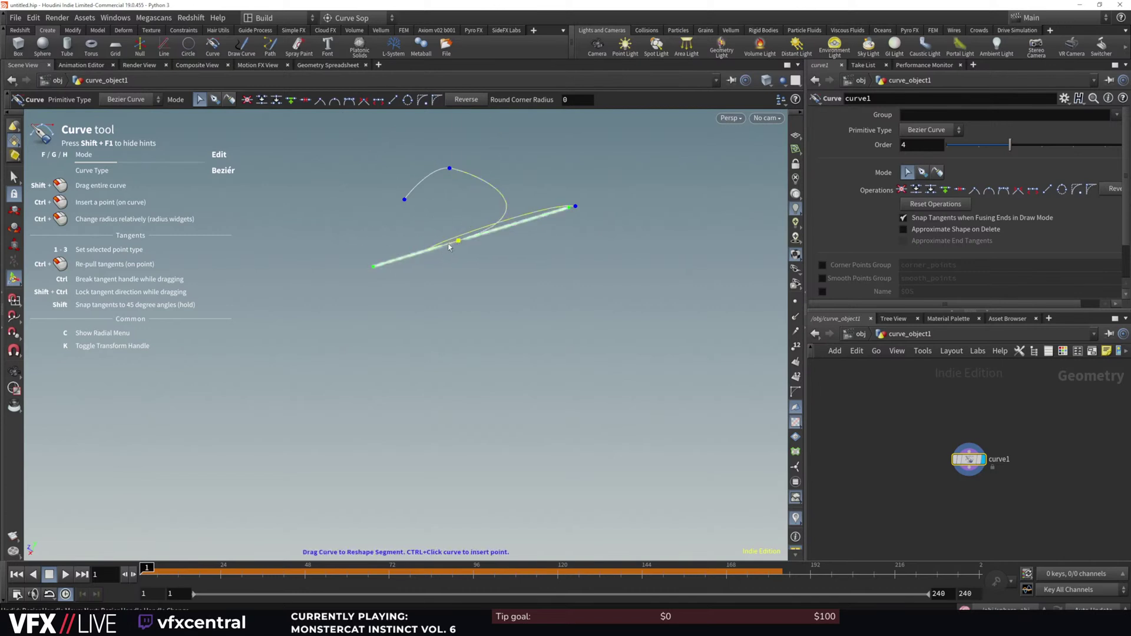
mouse_move(459, 241)
left_mouse_down("ctrl")
mouse_move(445, 247)
mouse_move(459, 242)
left_mouse_up("ctrl")
key("ctrl+z")
Try working from the third point in Draw mode, re-enter the Curve tool and end the started segment
key("g")
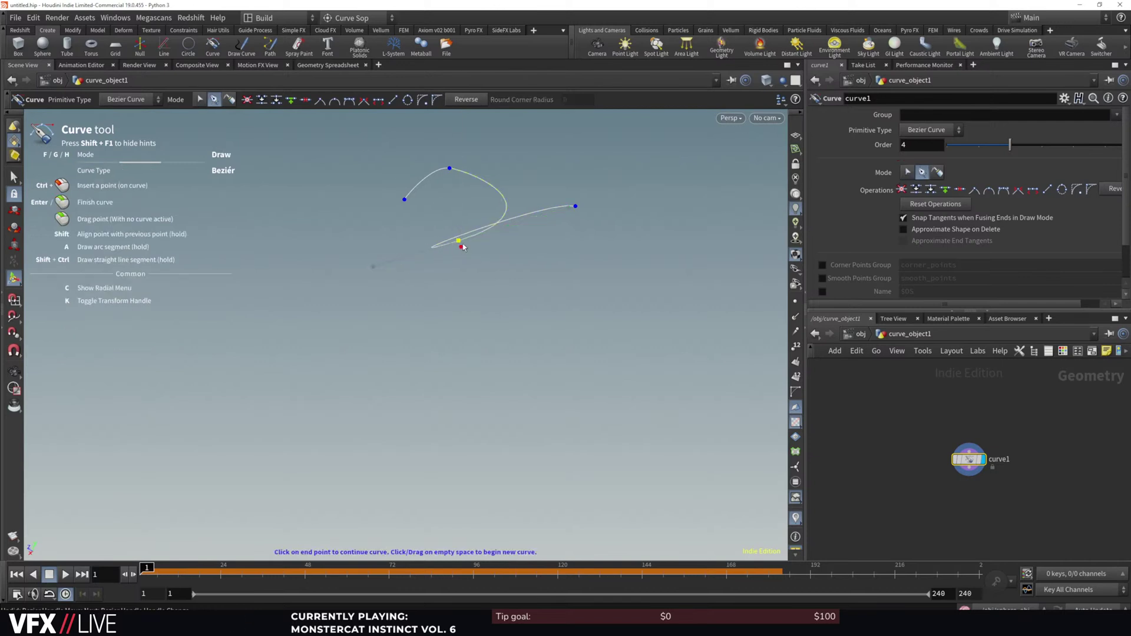
key("Escape")
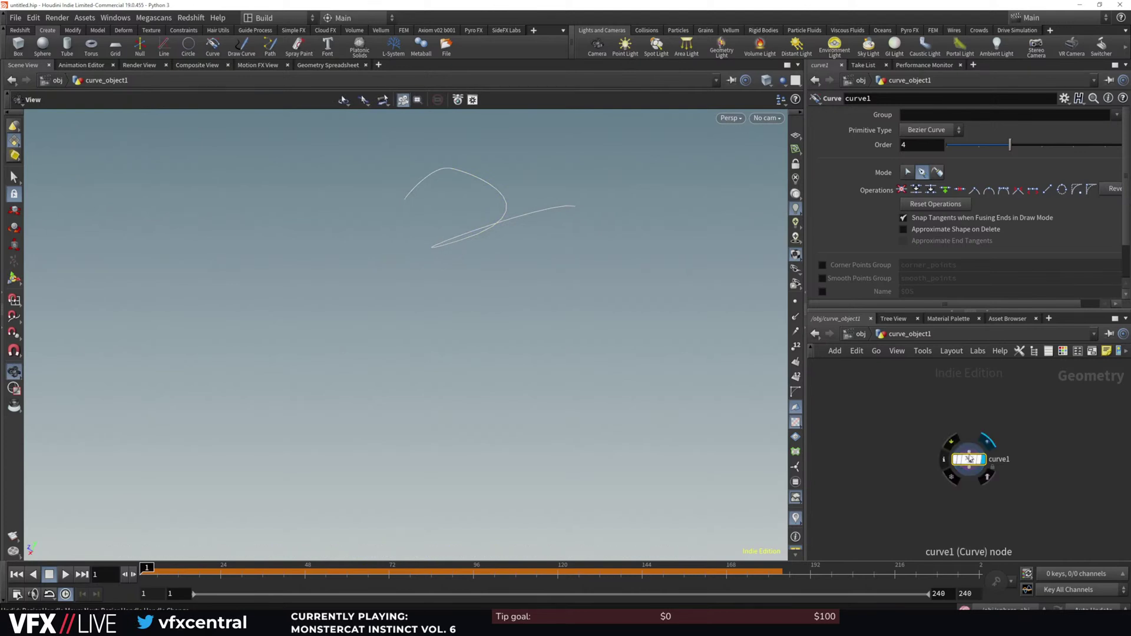
left_click(13, 277)
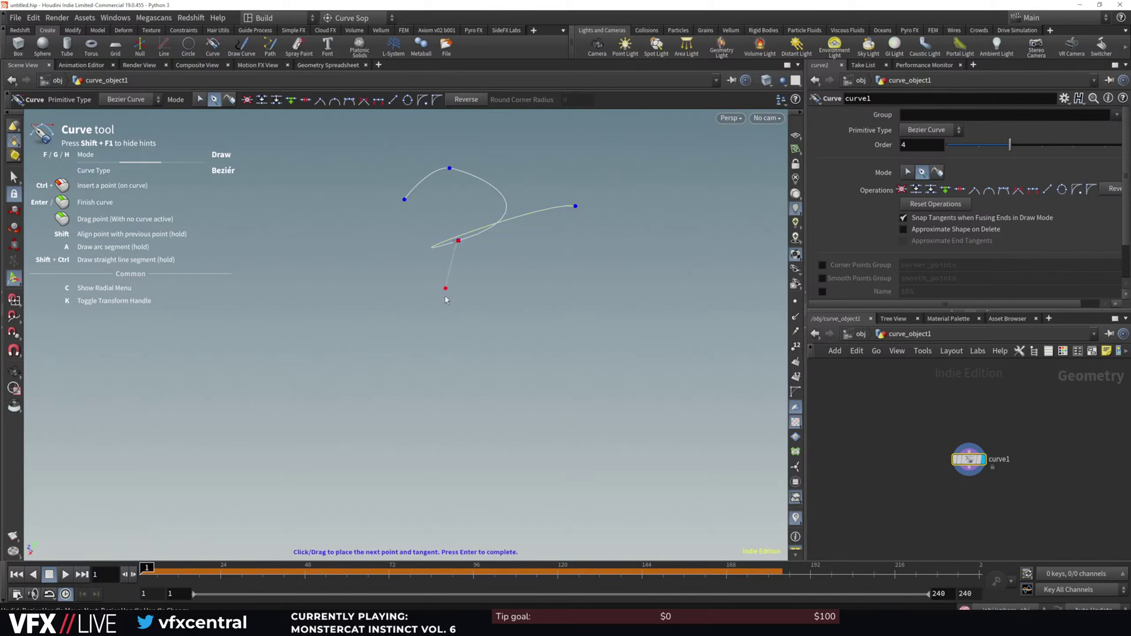
key("Return")
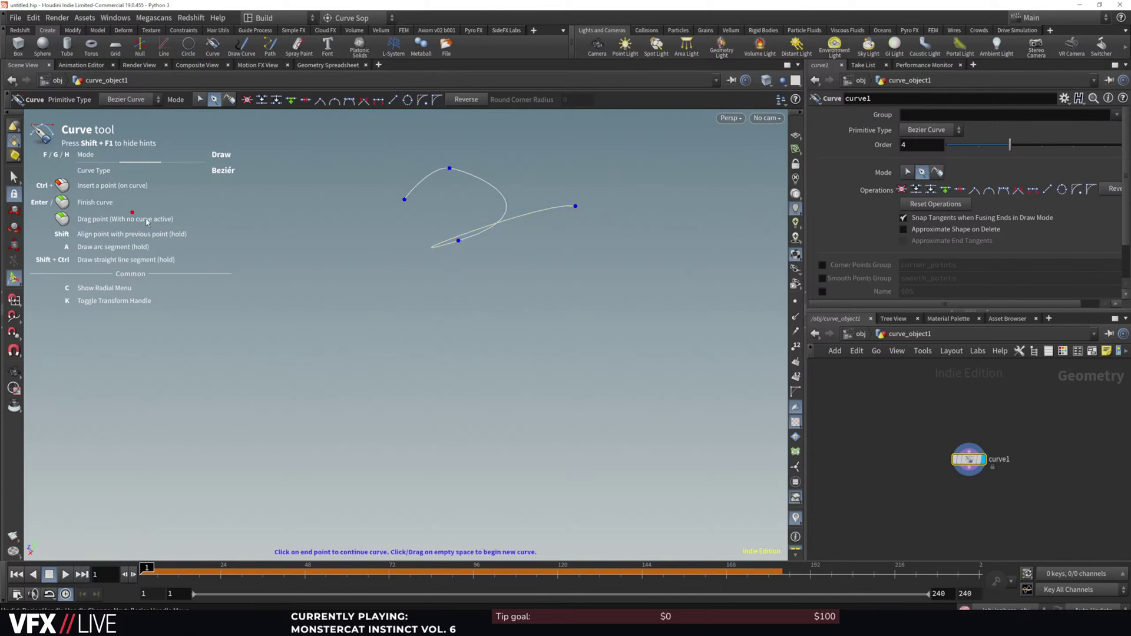
Try to move the curve's third point in Edit mode and undo the changes
key("f")
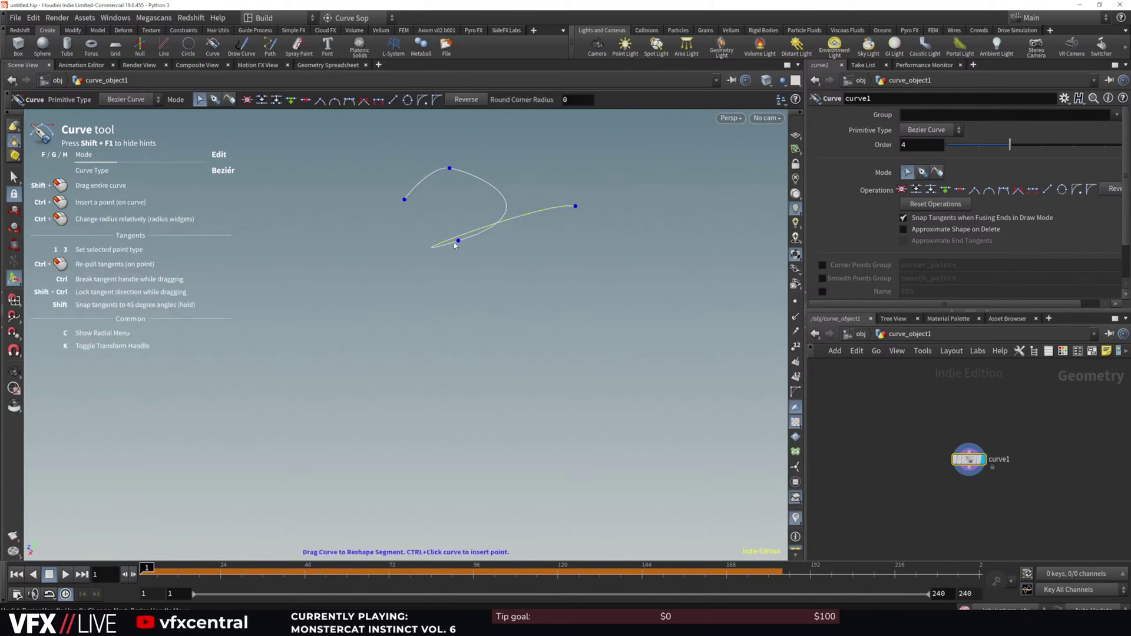
mouse_move(458, 241)
left_mouse_down()
mouse_move(469, 241)
mouse_move(440, 248)
left_mouse_up()
key("ctrl+z")
key("ctrl+z")
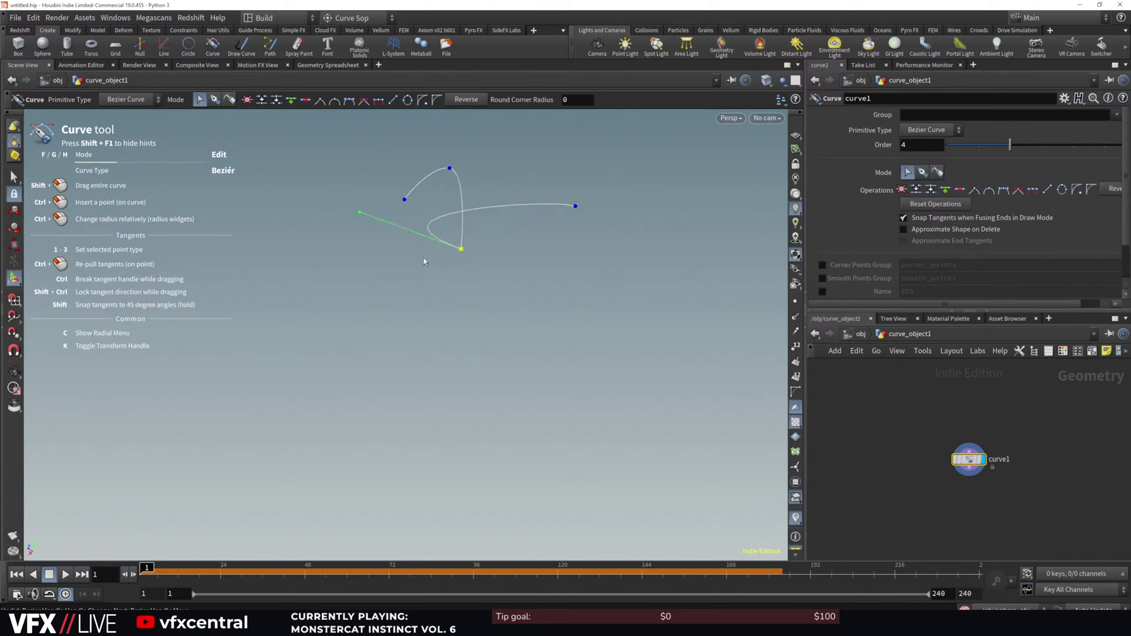
Shift the curve's third point slightly outward, try adjusting its tangent handle, and undo the unwanted changes
key("space")
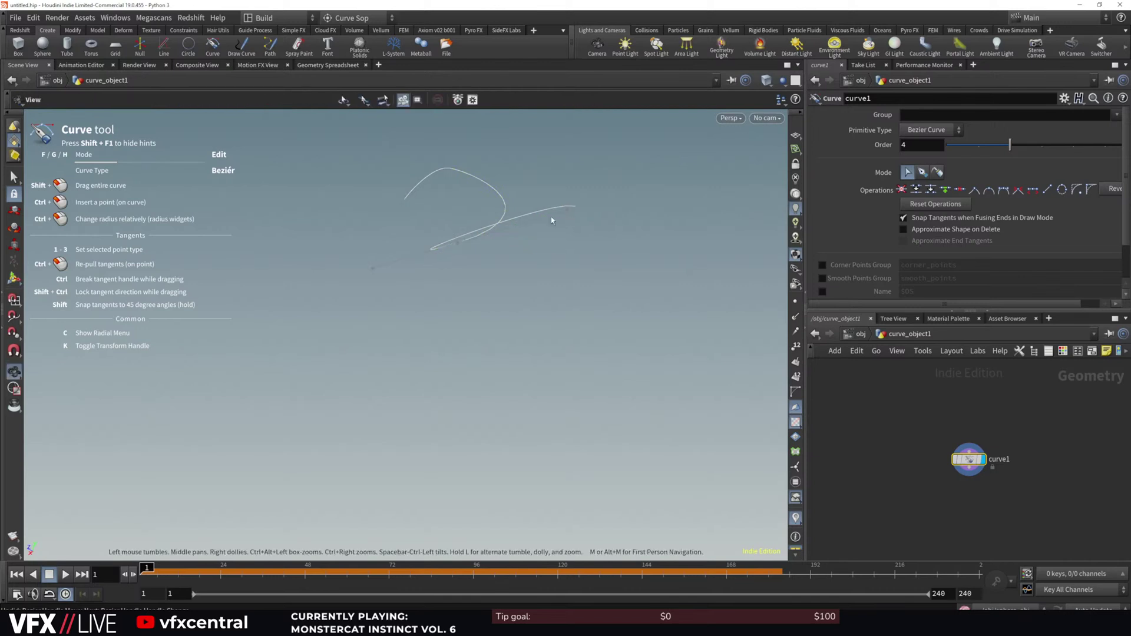
mouse_move(456, 242)
left_mouse_down()
mouse_move(422, 257)
mouse_move(449, 248)
left_mouse_up()
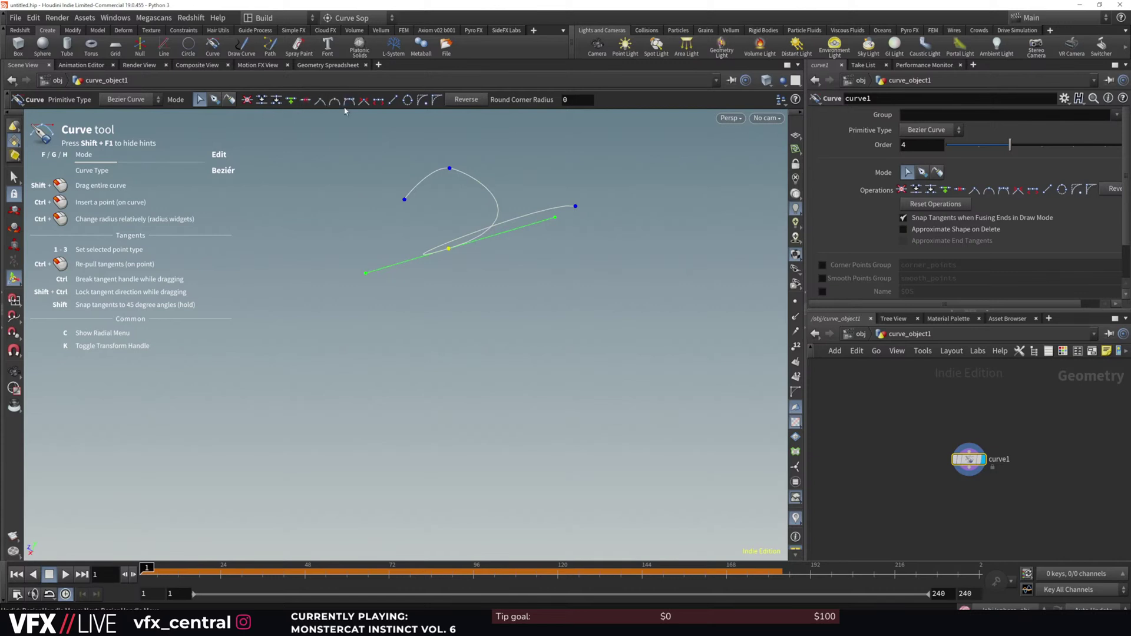
left_click_drag(555, 217, 412, 256)
key("Escape")
key("Return")
key("ctrl+z")
key("ctrl+z")
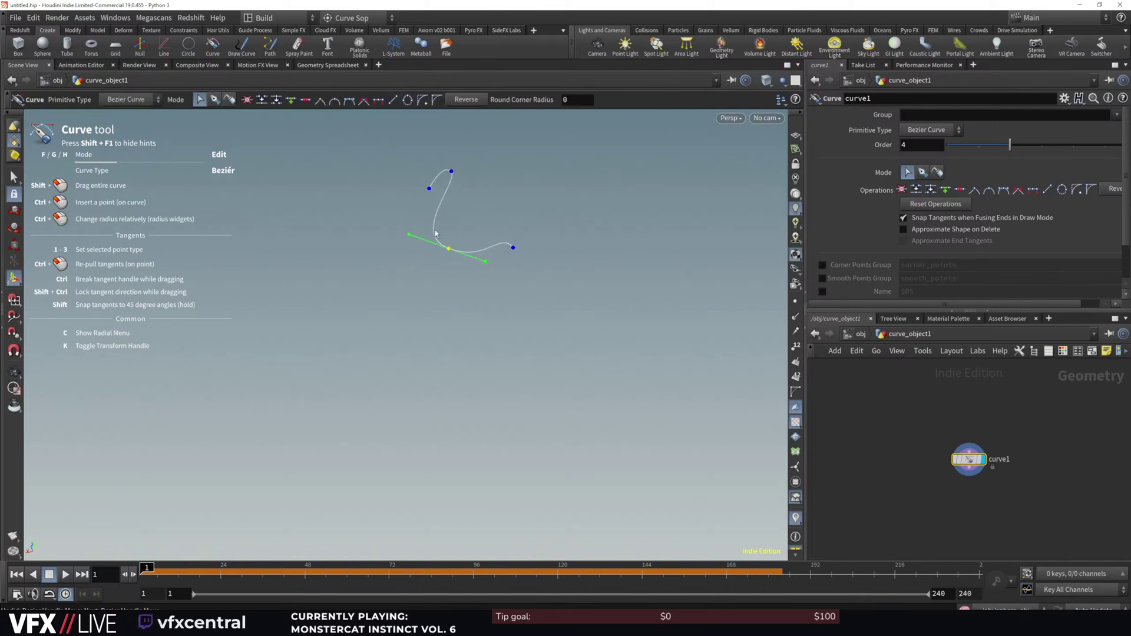
Tilt the third point's tangents and move the point farther out to widen the bend, keeping the Bezier Curve type
mouse_move(448, 253)
left_mouse_down()
mouse_move(429, 262)
mouse_move(441, 249)
left_mouse_up()
left_click(154, 100)
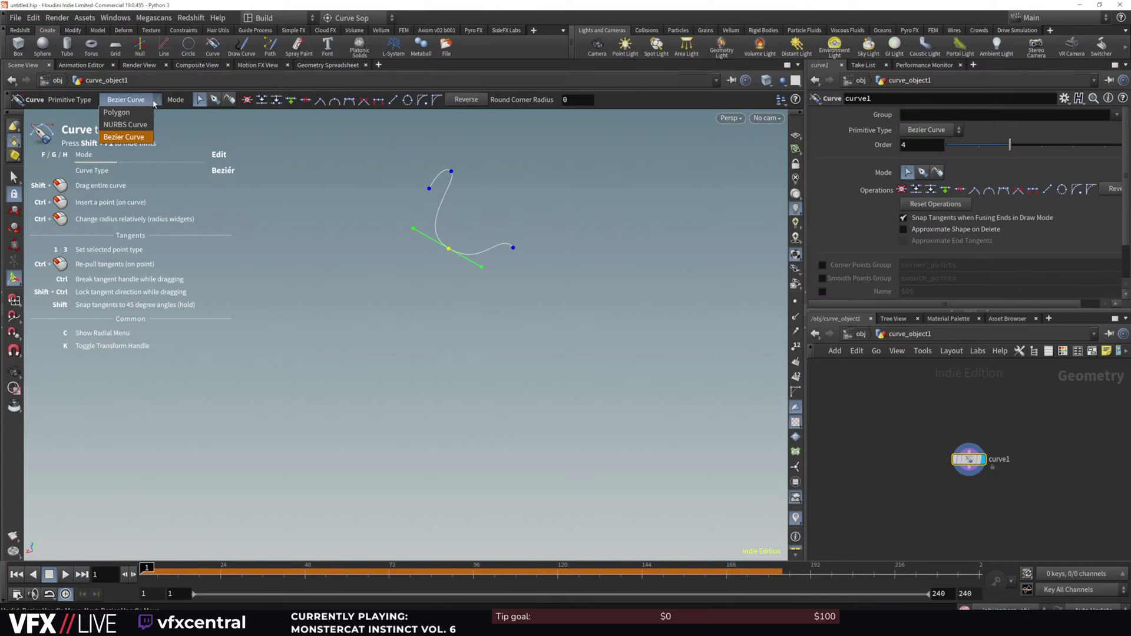
left_click(198, 110)
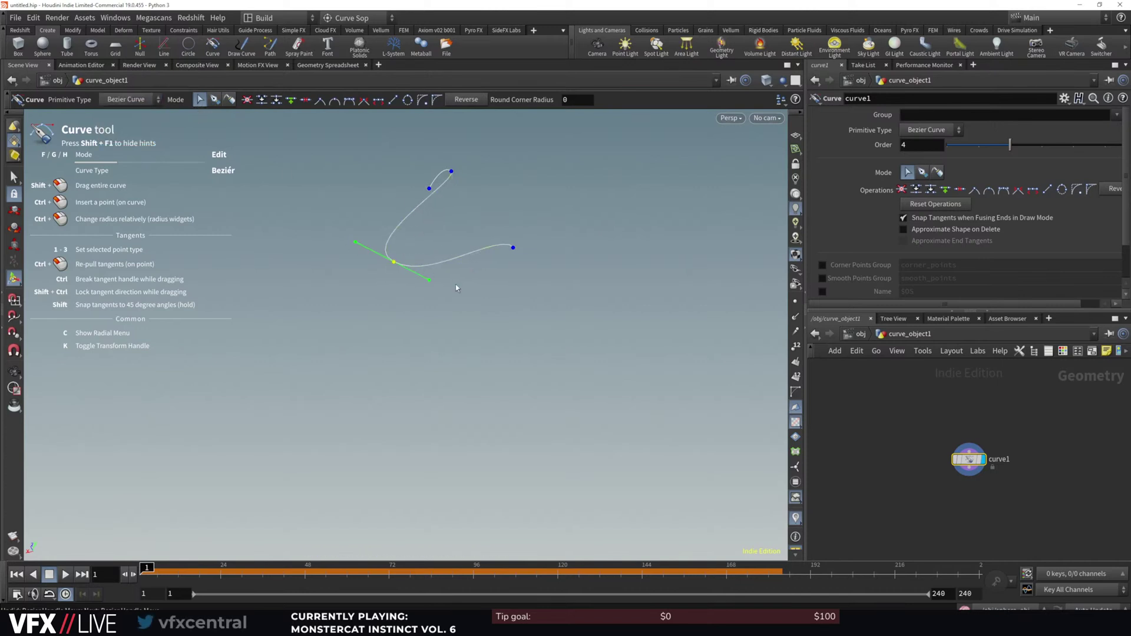
Return to sphere_object1's network and play the particle simulation to check the flow along the reshaped curve
key("u")
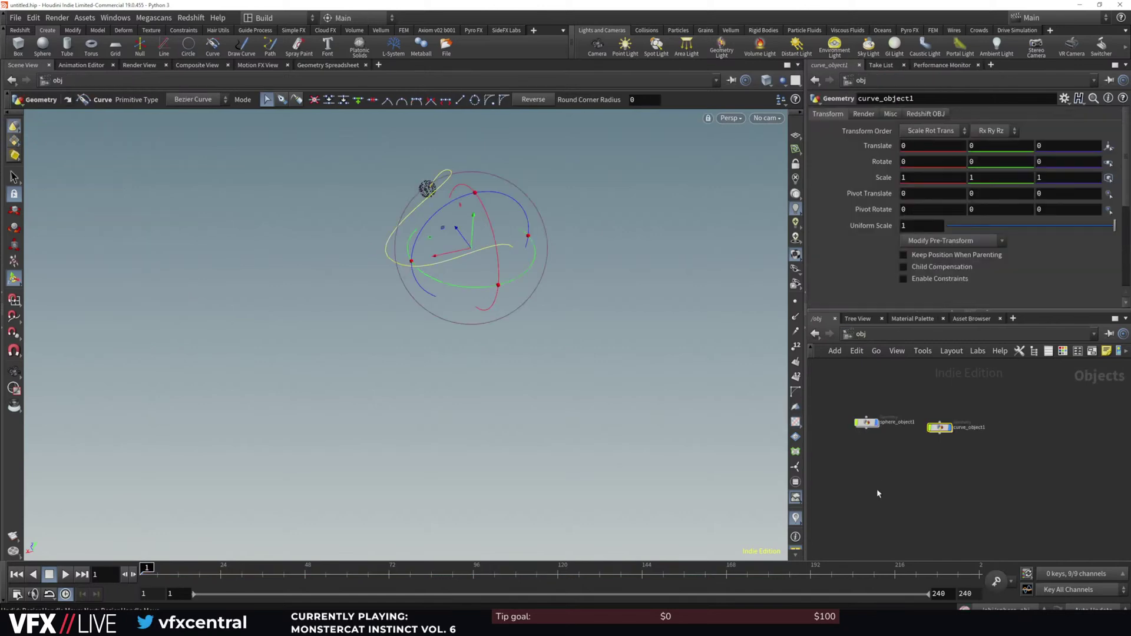
double_click(864, 426)
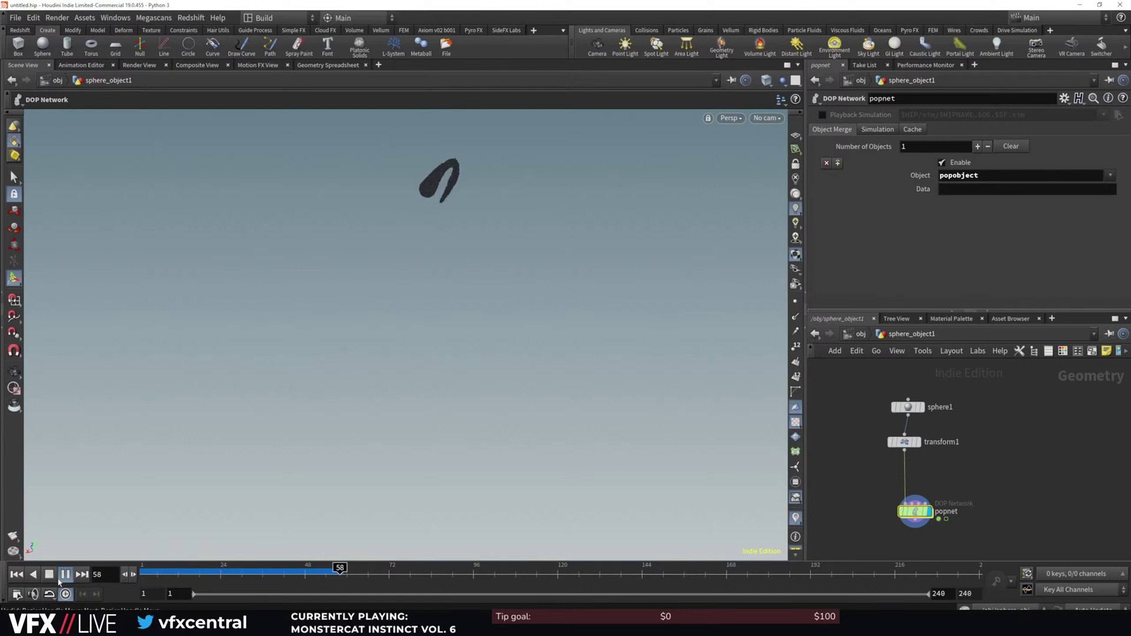
key("Escape")
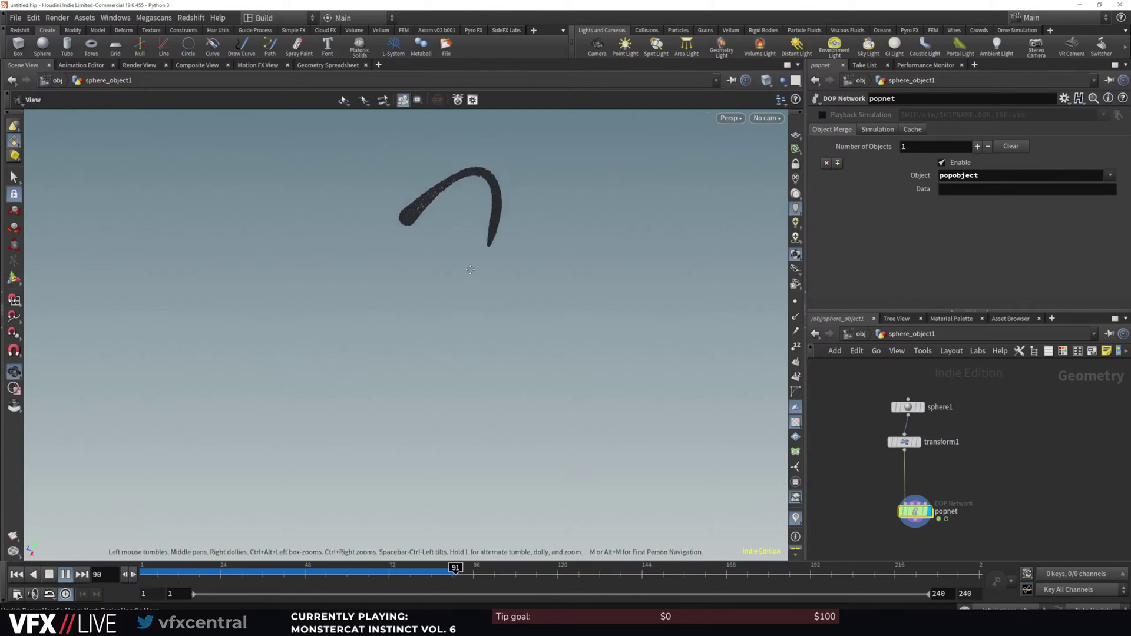
key("Return")
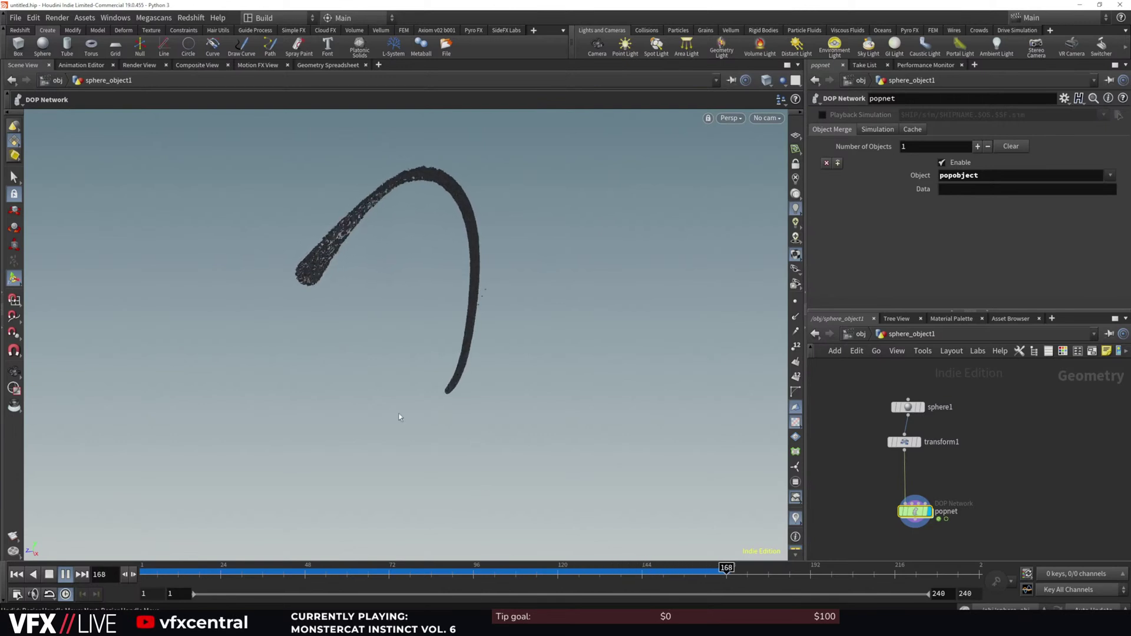
left_click(49, 578)
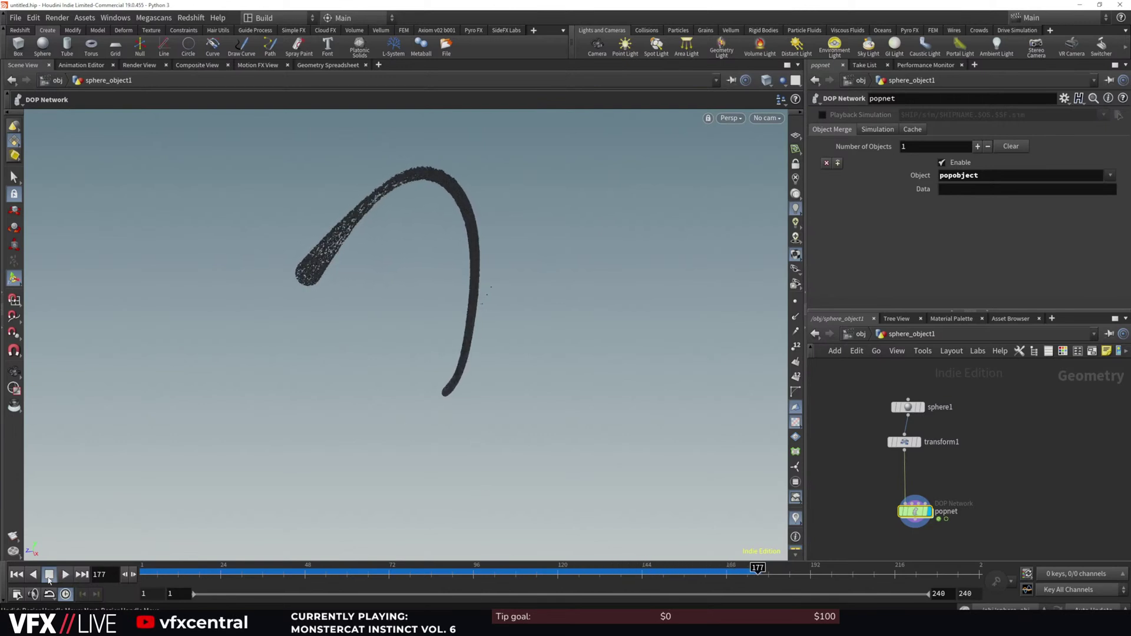
Lower the first point of popcurveforce1's Follow Force Falloff ramp inside the popnet and replay the simulation from the start
double_click(916, 513)
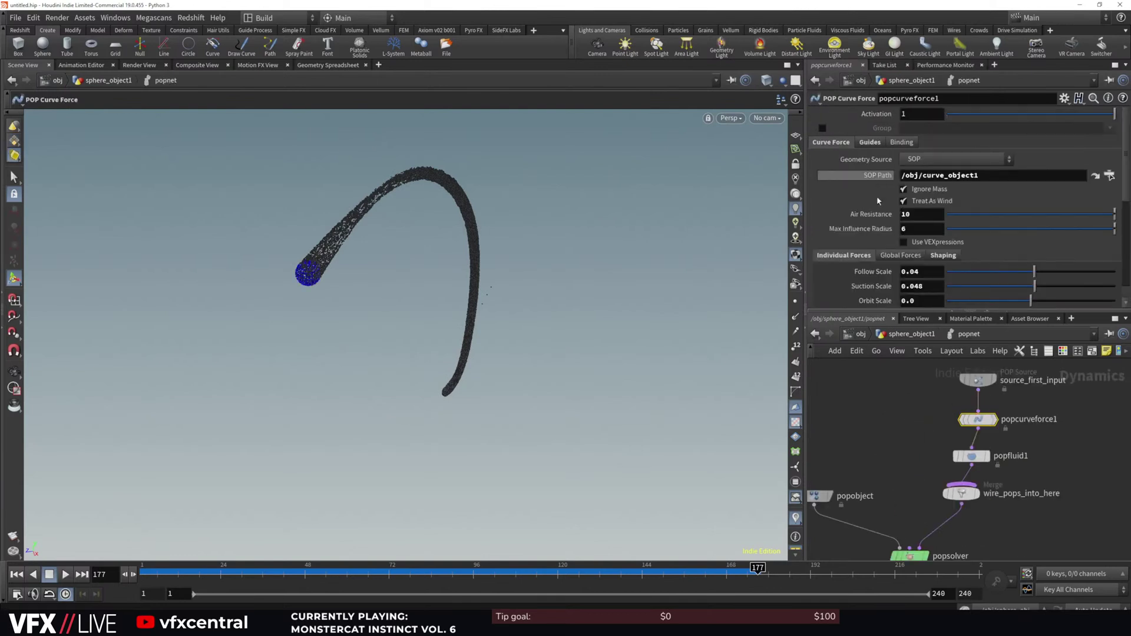
scroll(1127, 195, "down", 3)
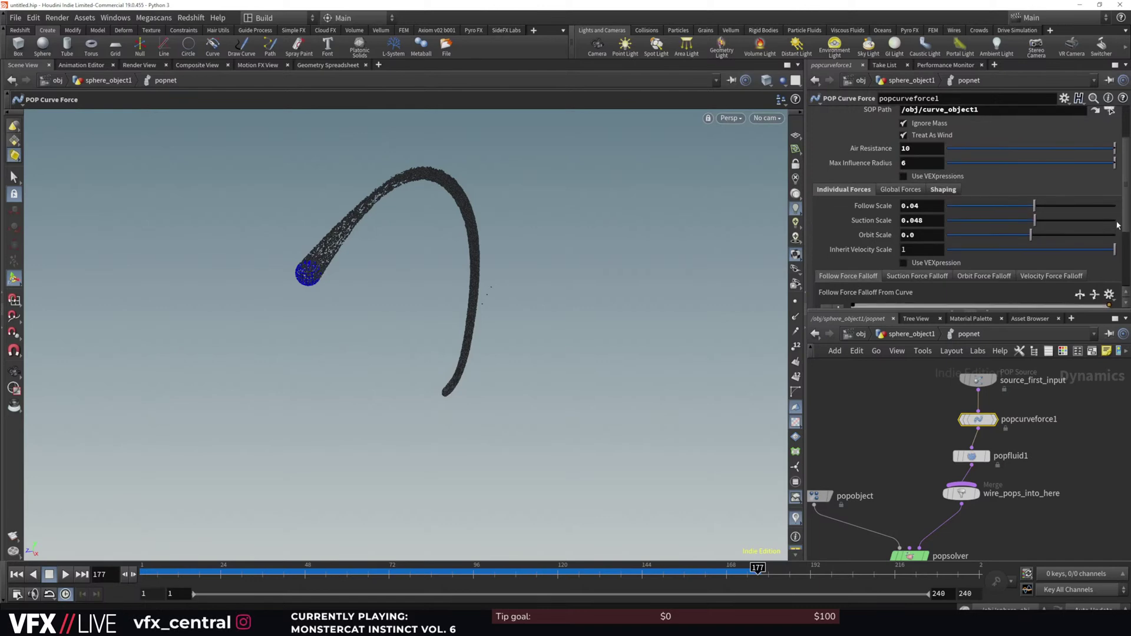
scroll(1118, 222, "down", 3)
left_click_drag(853, 246, 852, 257)
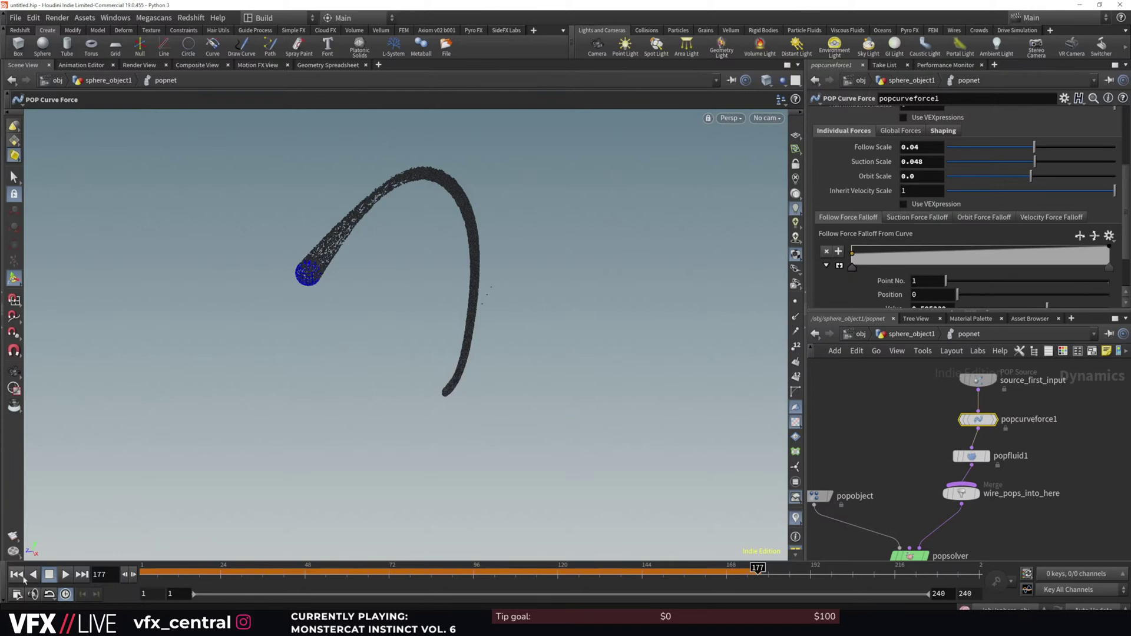
left_click(16, 575)
left_click(63, 577)
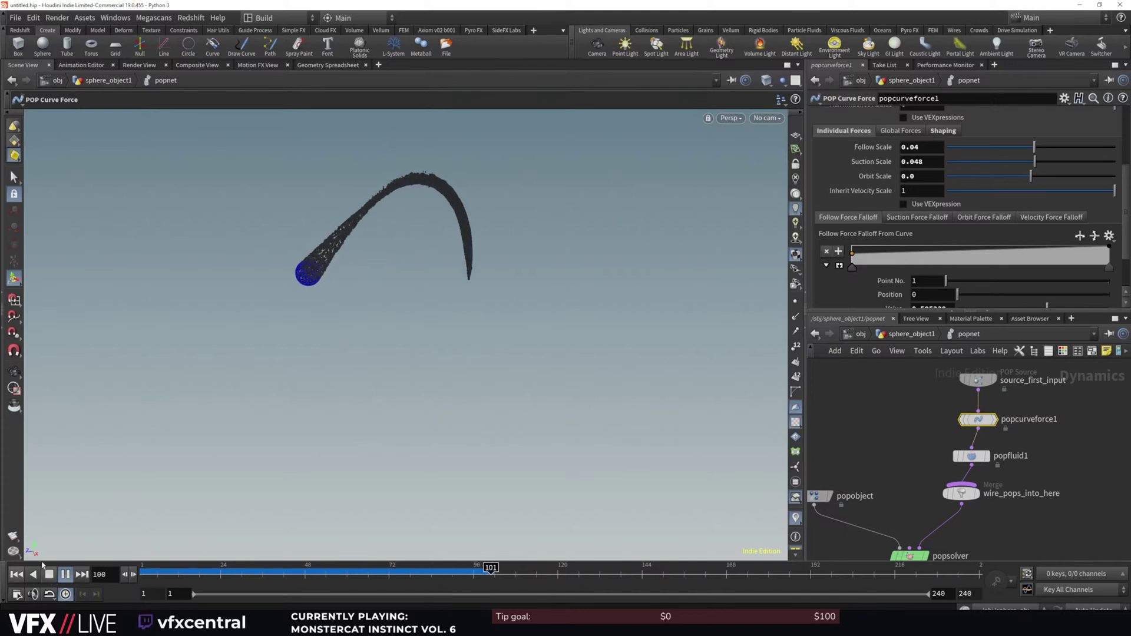
left_click(48, 575)
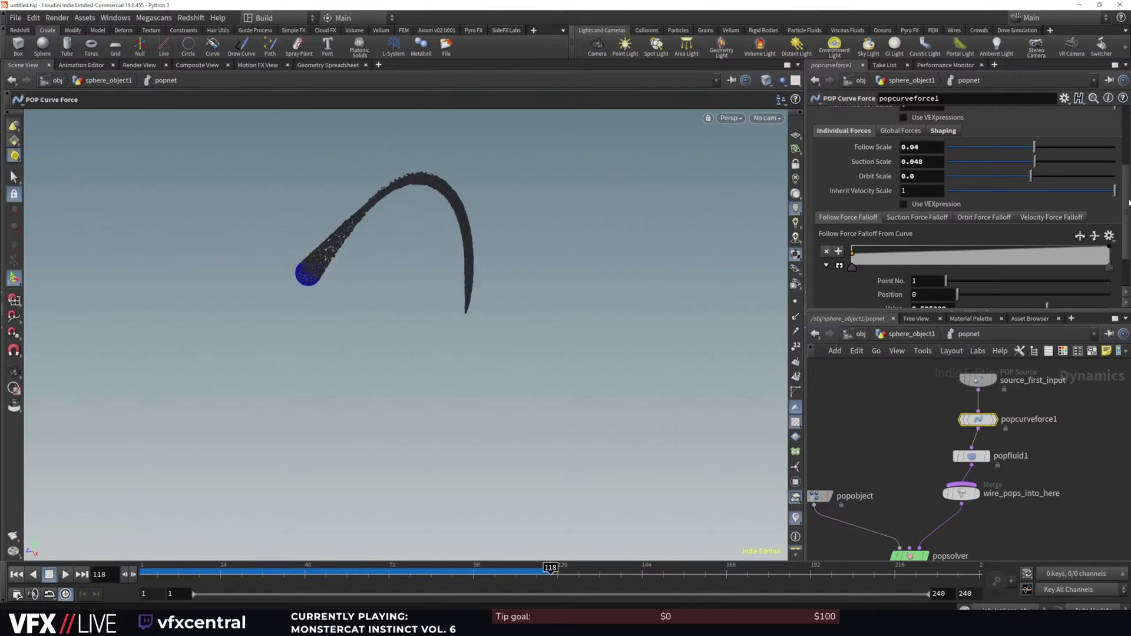
Set popcurveforce1's Air Resistance to 6 and rerun the simulation from the first frame
left_click_drag(1129, 168, 1128, 138)
left_click_drag(916, 166, 864, 178)
type("6")
key("Return")
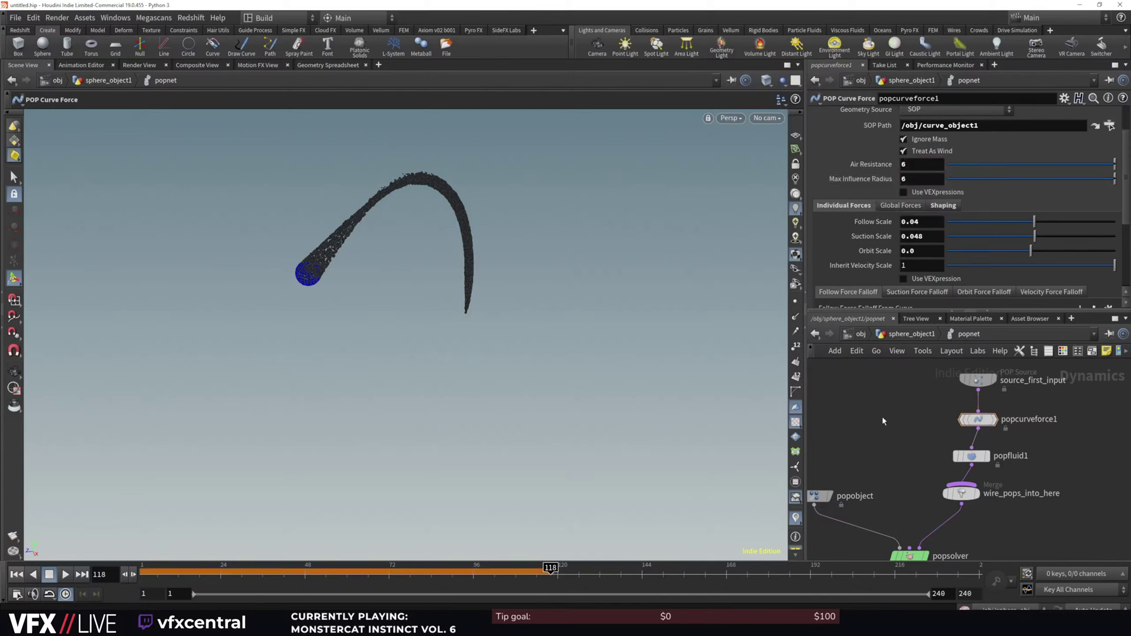
left_click(16, 576)
left_click(66, 576)
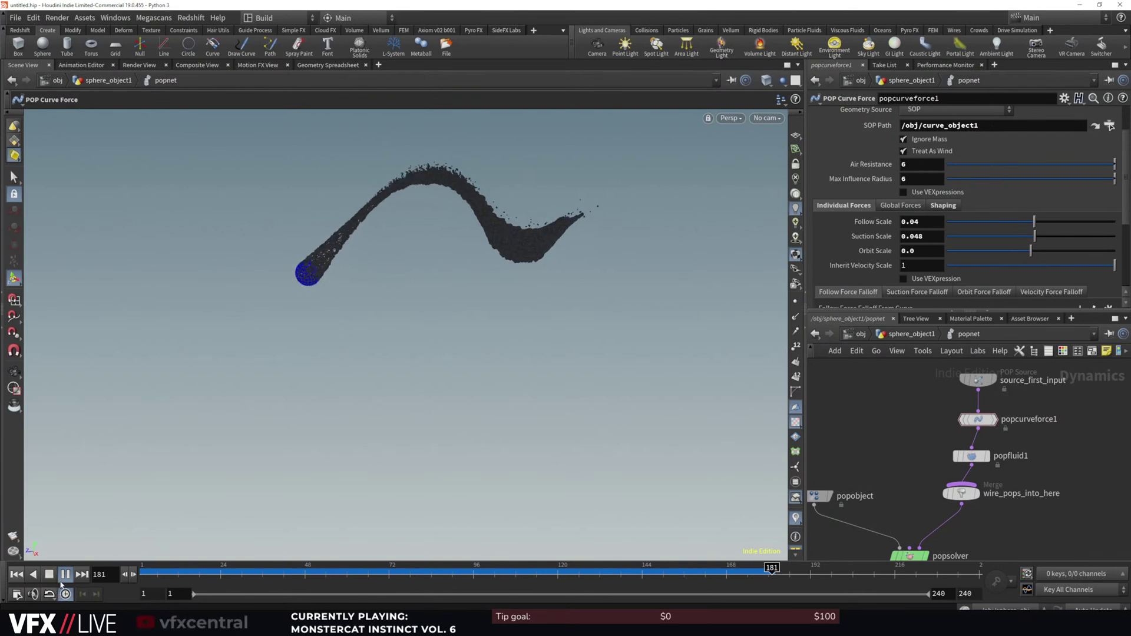
left_click(63, 579)
Replay the cached simulation from a closer view to examine the stream's shape along the curve, and return to frame 1
middle_click_drag(496, 250, 479, 295, "alt")
scroll(473, 305, "up", 3)
mouse_move(471, 310)
left_mouse_down()
mouse_move(568, 316)
mouse_move(568, 303)
mouse_move(396, 247)
mouse_move(265, 251)
mouse_move(483, 267)
mouse_move(475, 301)
mouse_move(462, 299)
left_mouse_up()
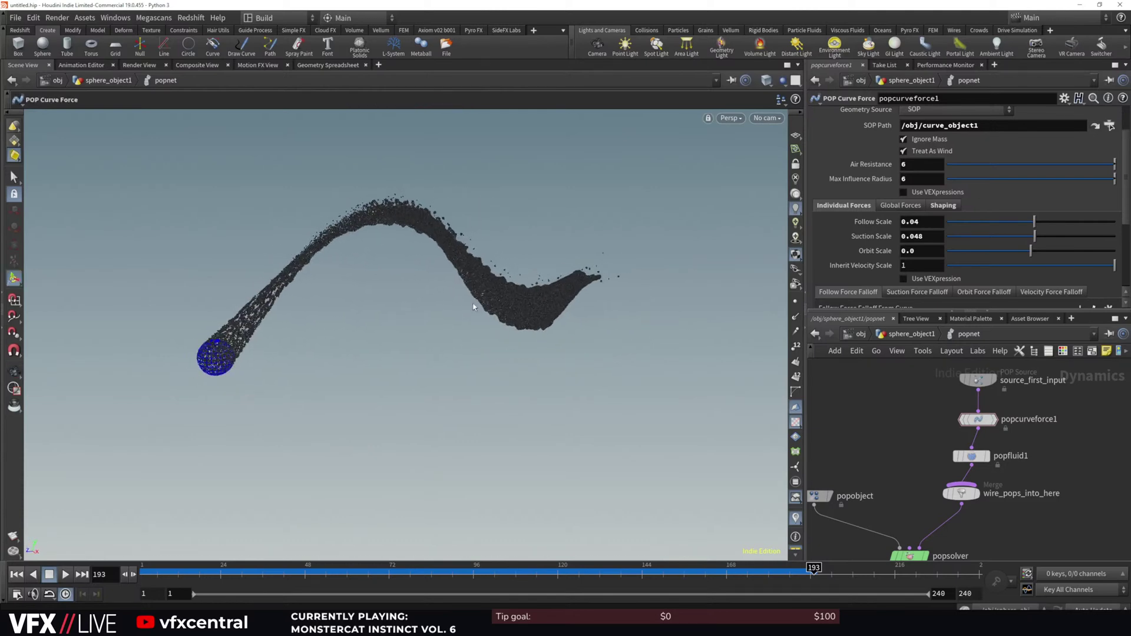
left_click(19, 576)
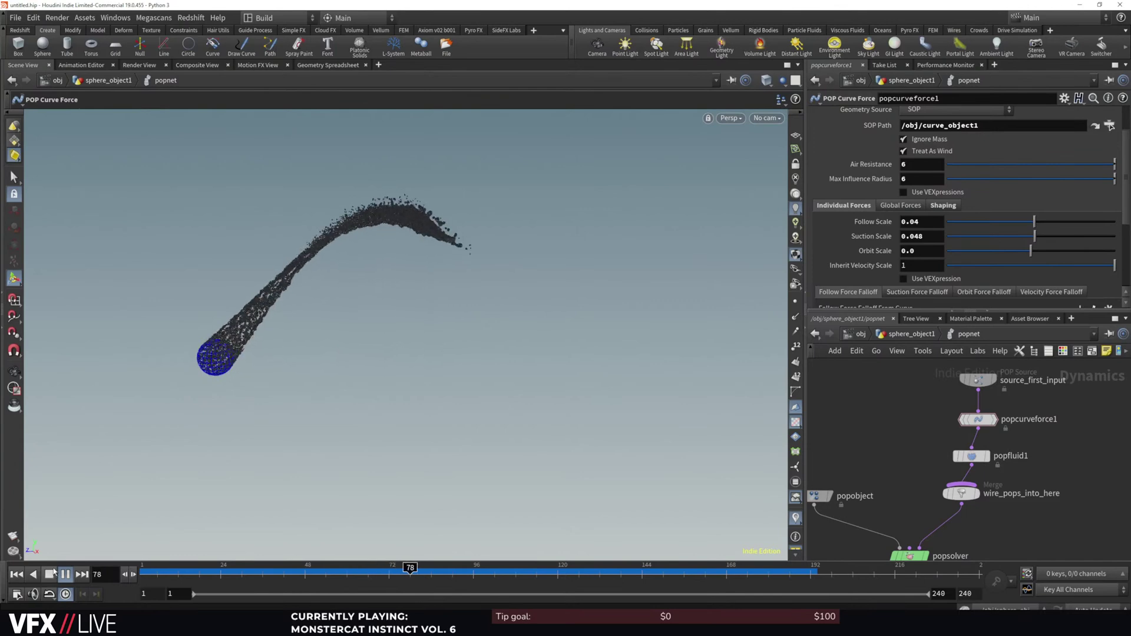
left_click(235, 625)
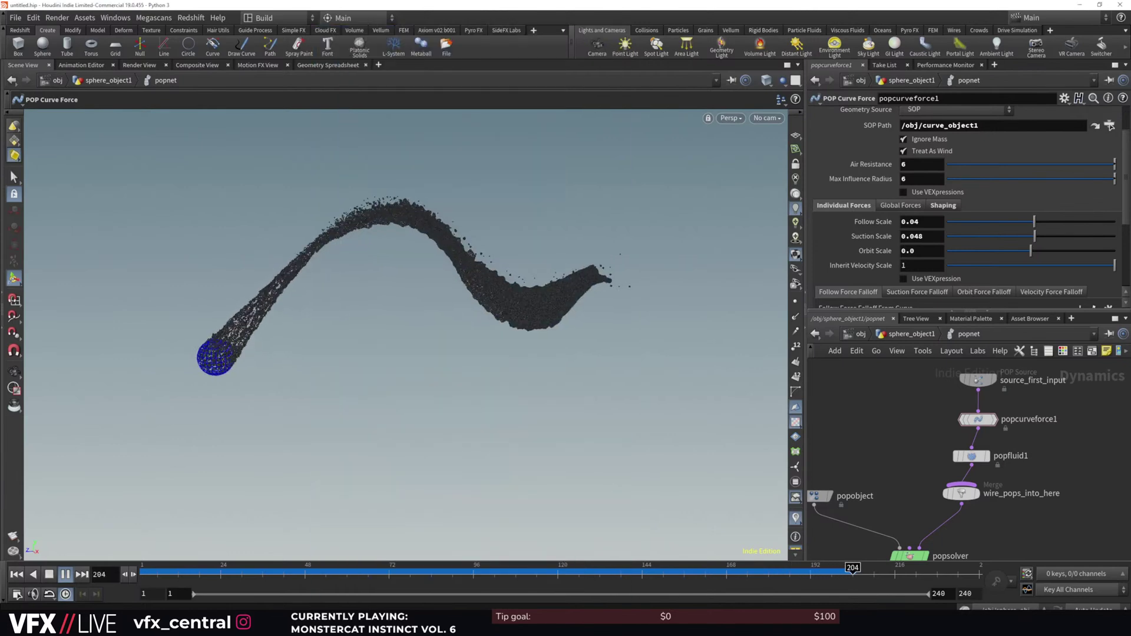
left_click(49, 575)
left_click(16, 575)
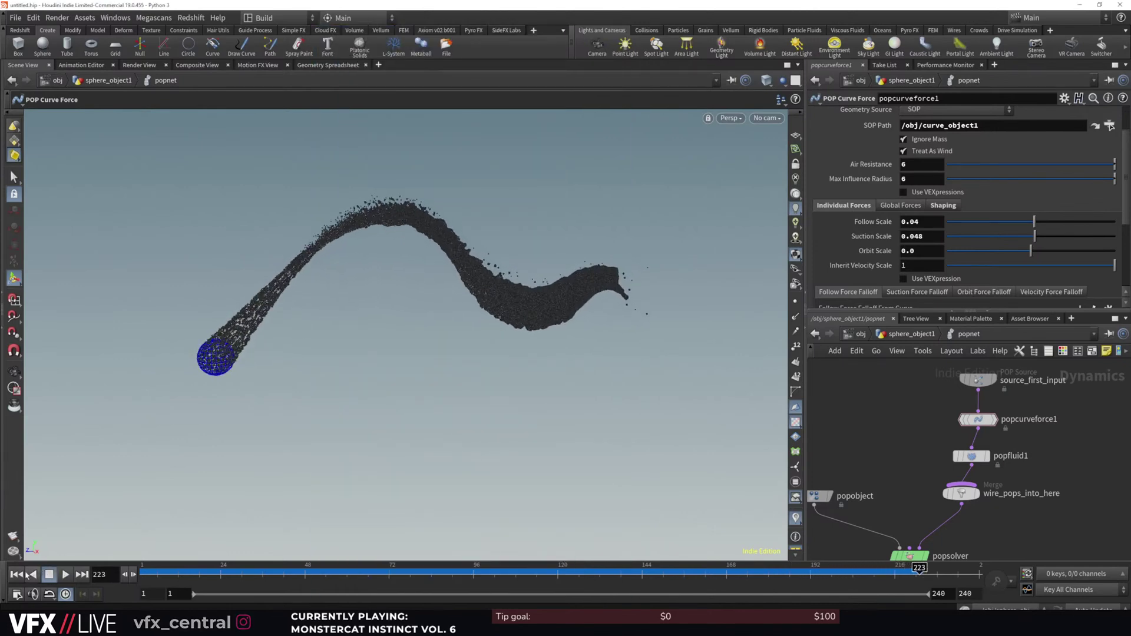
Add a second mesh sphere with a 0.5 radius beside sphere1 in sphere_object1's network
left_click(860, 335)
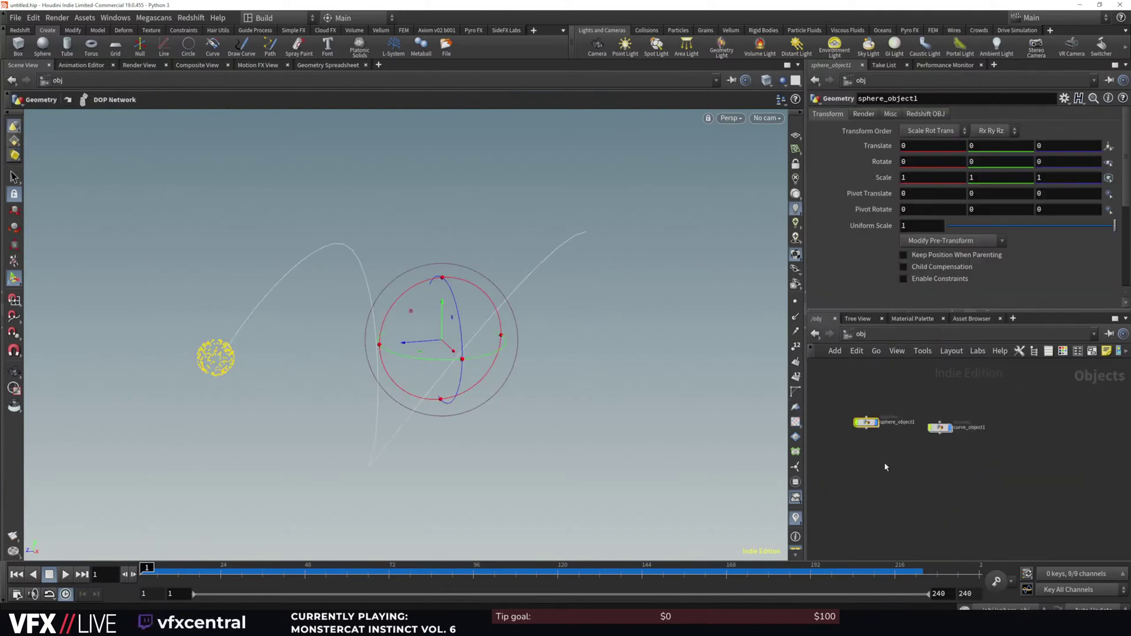
left_click(918, 457)
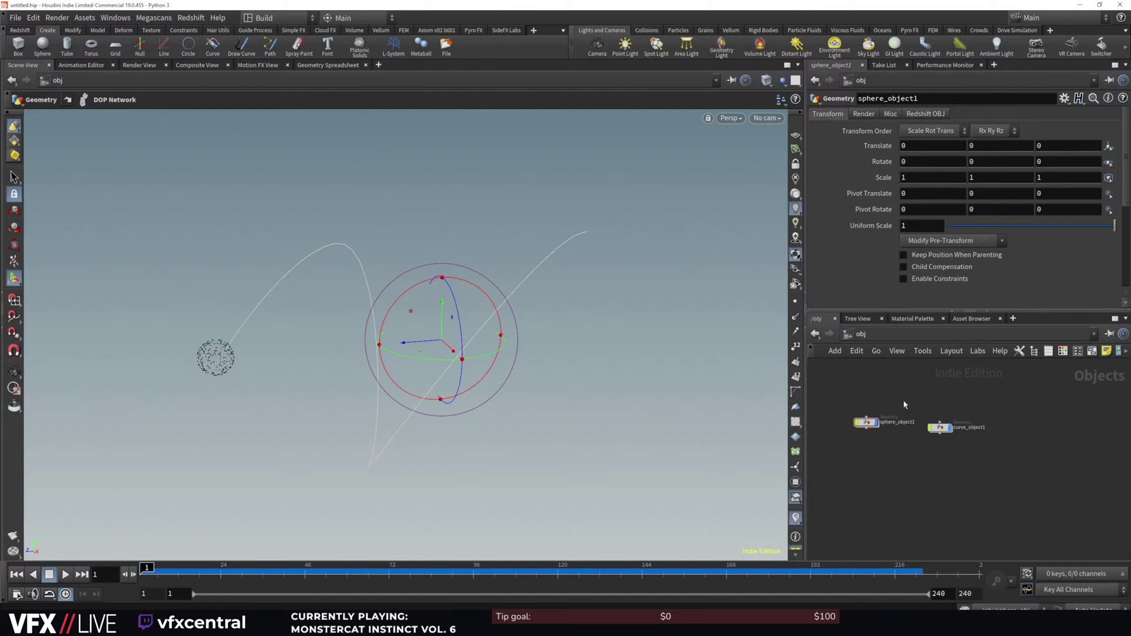
double_click(867, 422)
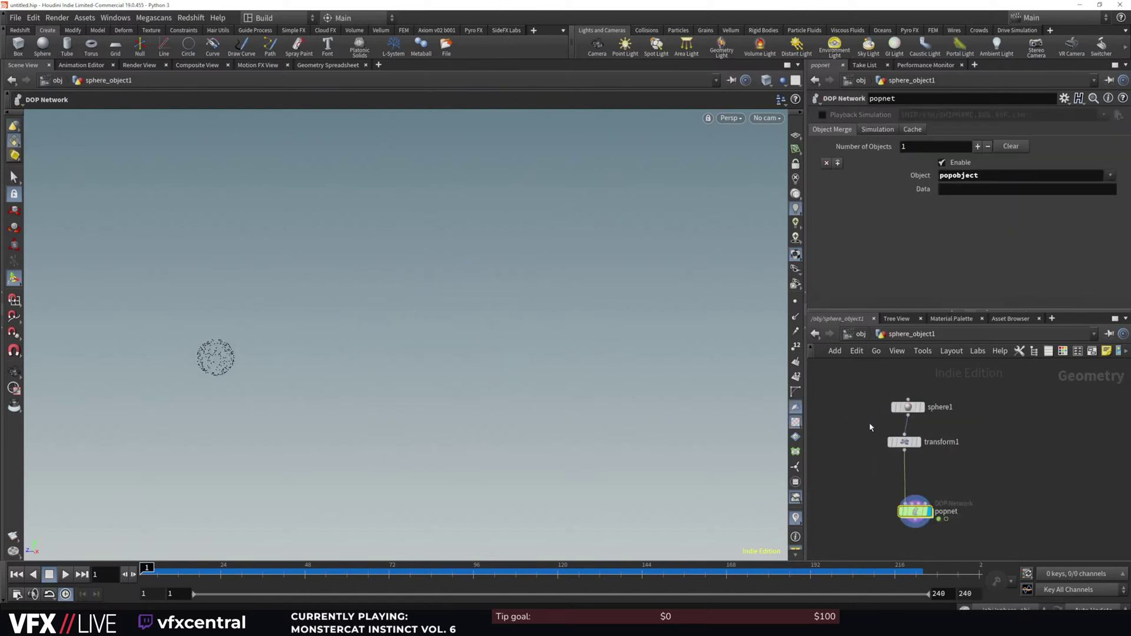
left_click_drag(906, 425, 1012, 417)
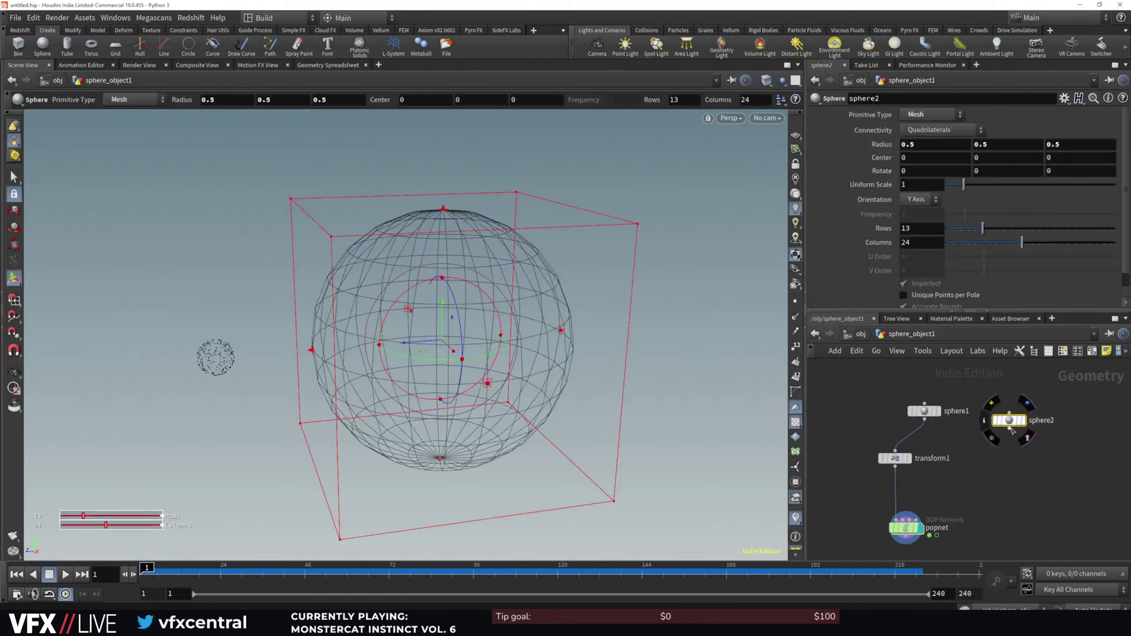
left_click(1002, 467)
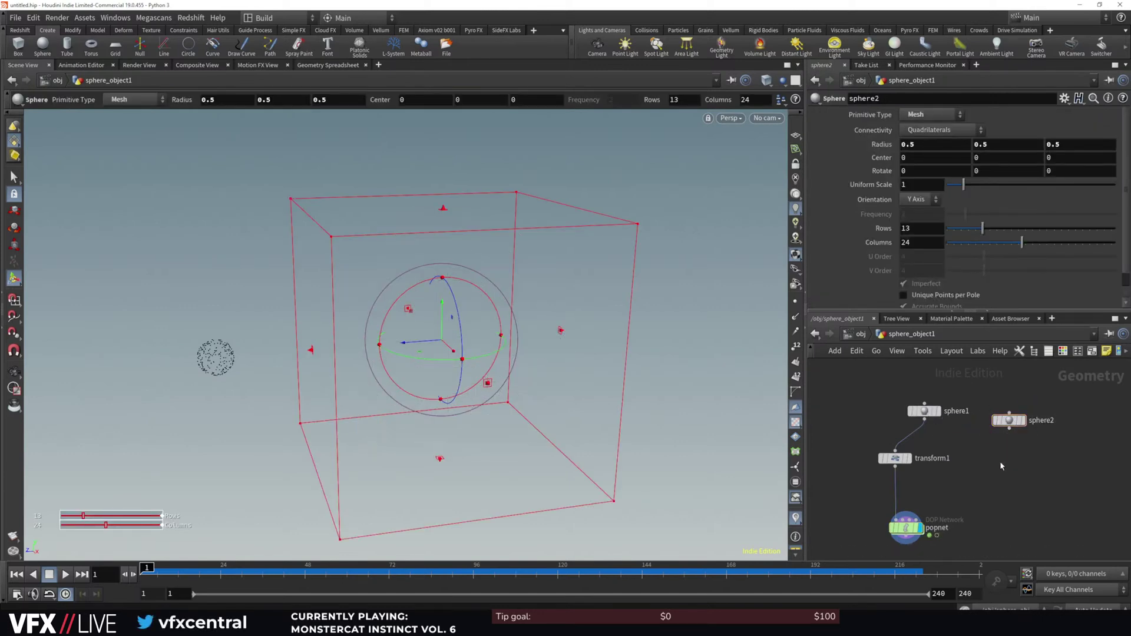
Append a Transform node to sphere2 and display its result
left_click(1010, 429)
key("Tab")
mouse_move(1010, 442)
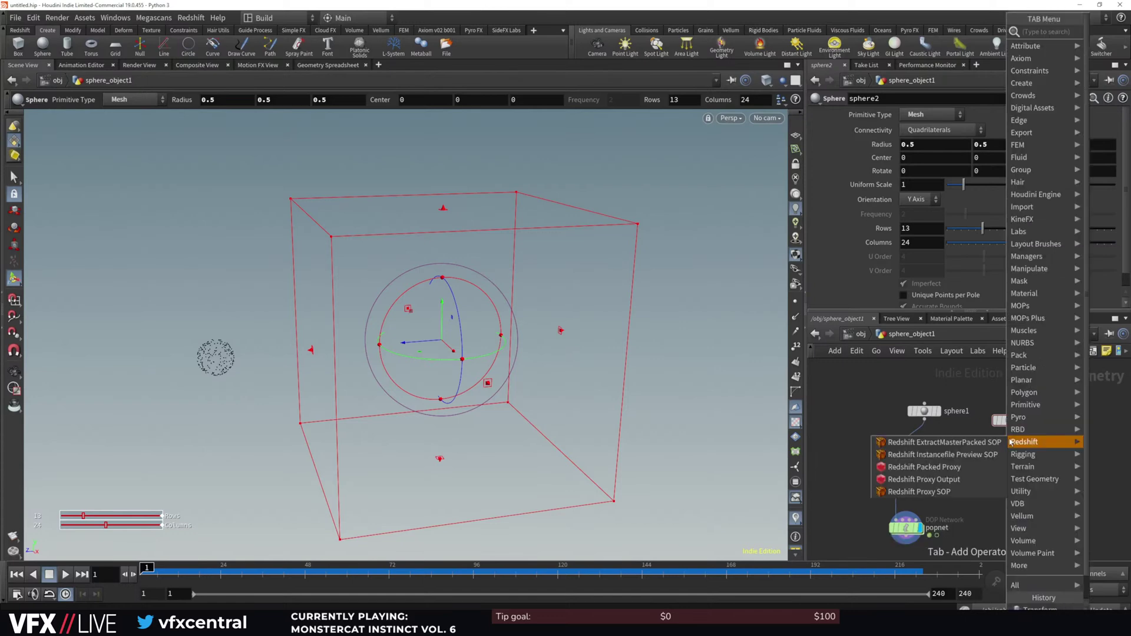
type("trans")
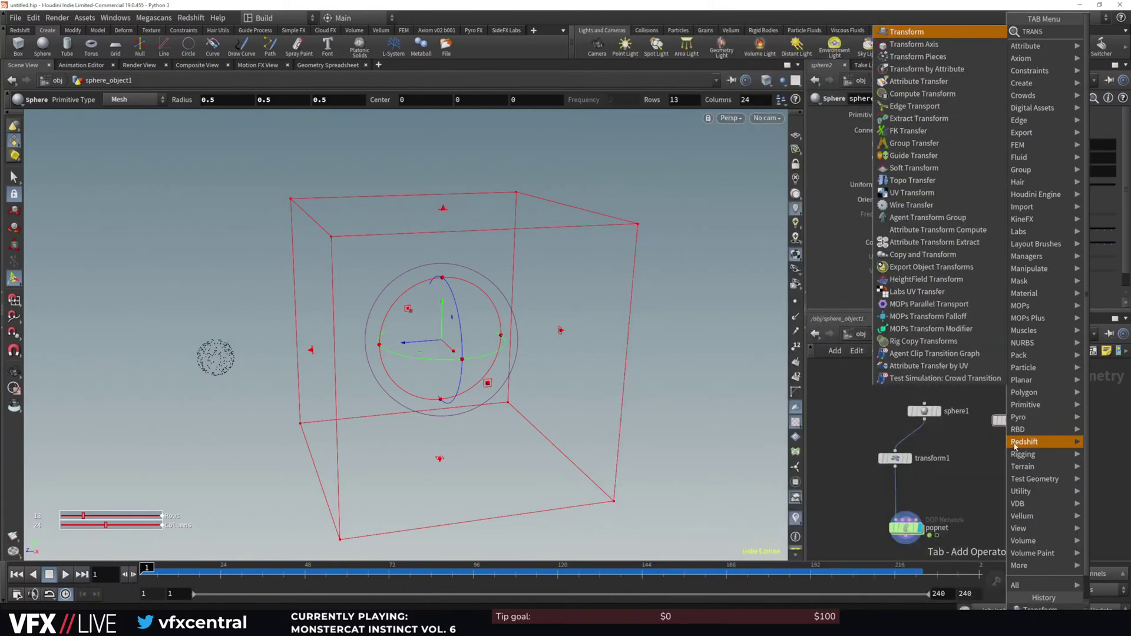
key("Return")
left_click(1009, 467)
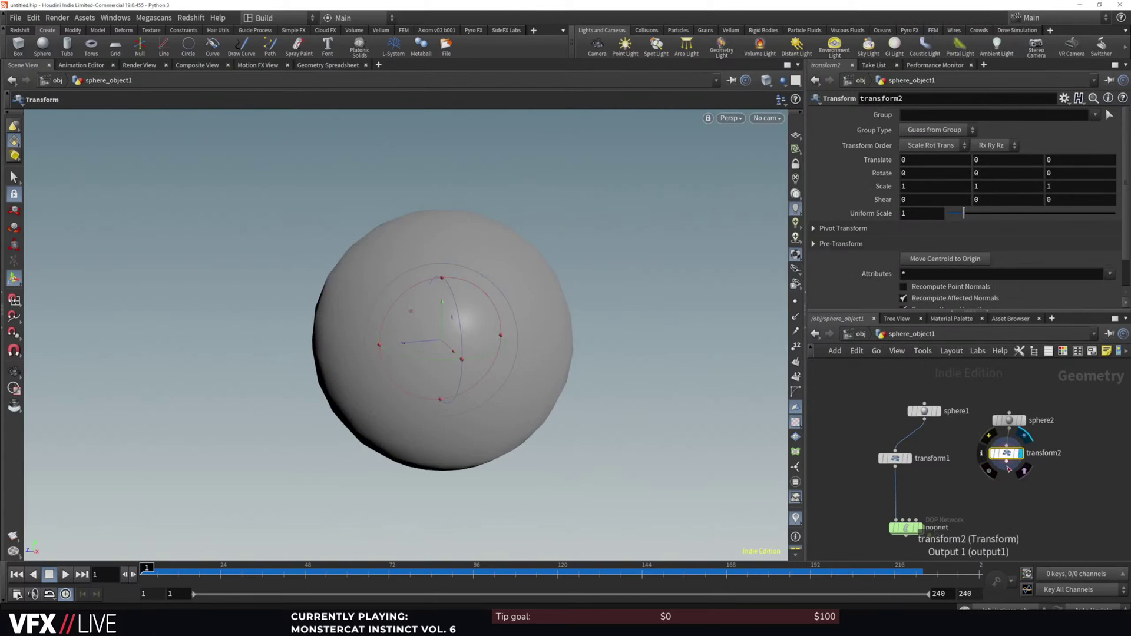
Append a Null node below transform2 and name it COLLISION
key("Tab")
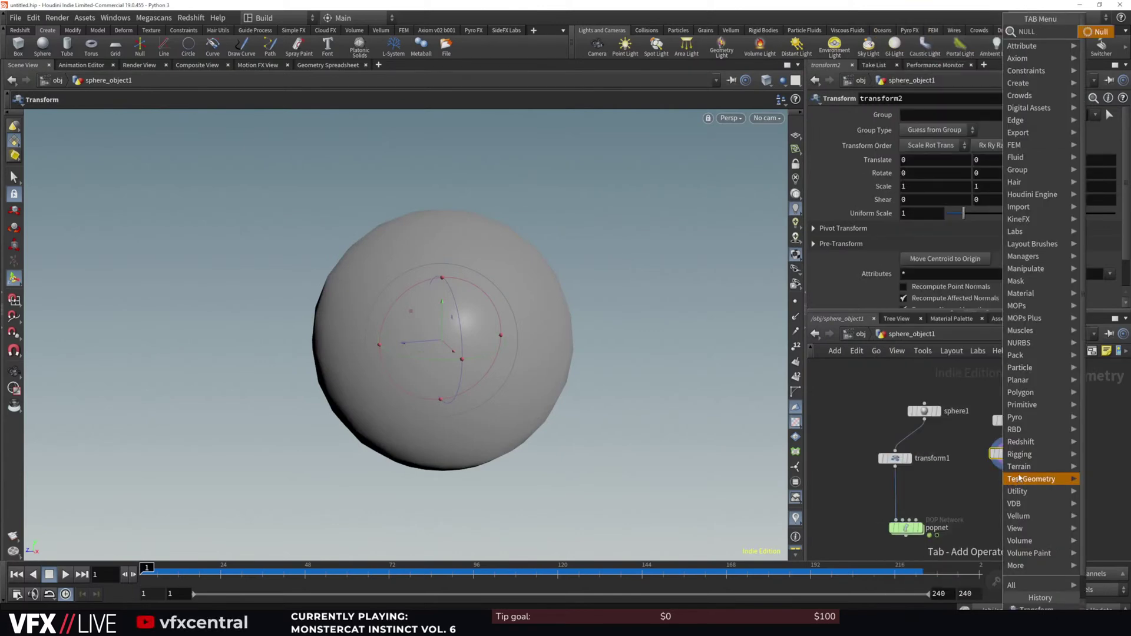
left_click(1089, 32)
left_click(1003, 489)
double_click(1031, 490)
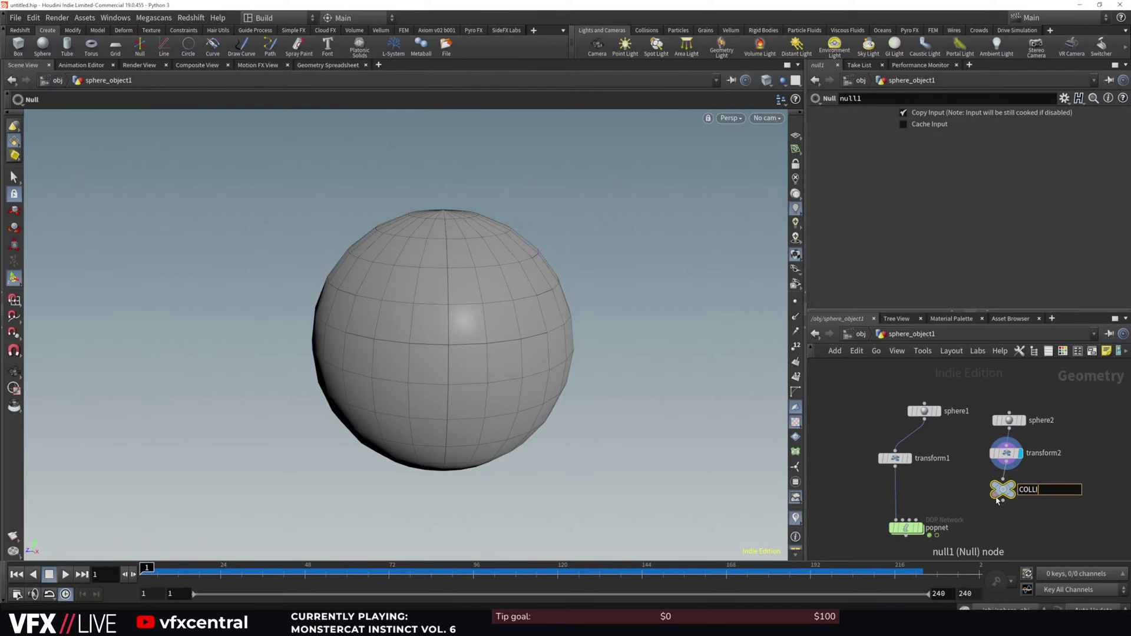
type("COLLISION")
key("Return")
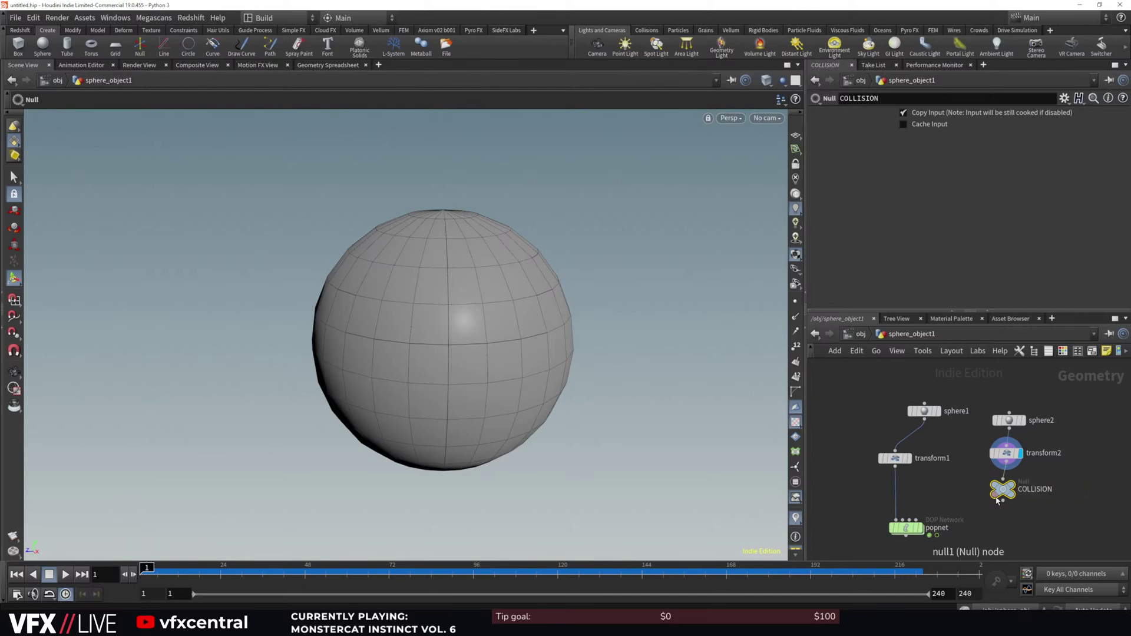
Display the COLLISION null with the popnet as a template, and play the simulation to about frame 73
left_click(1007, 453)
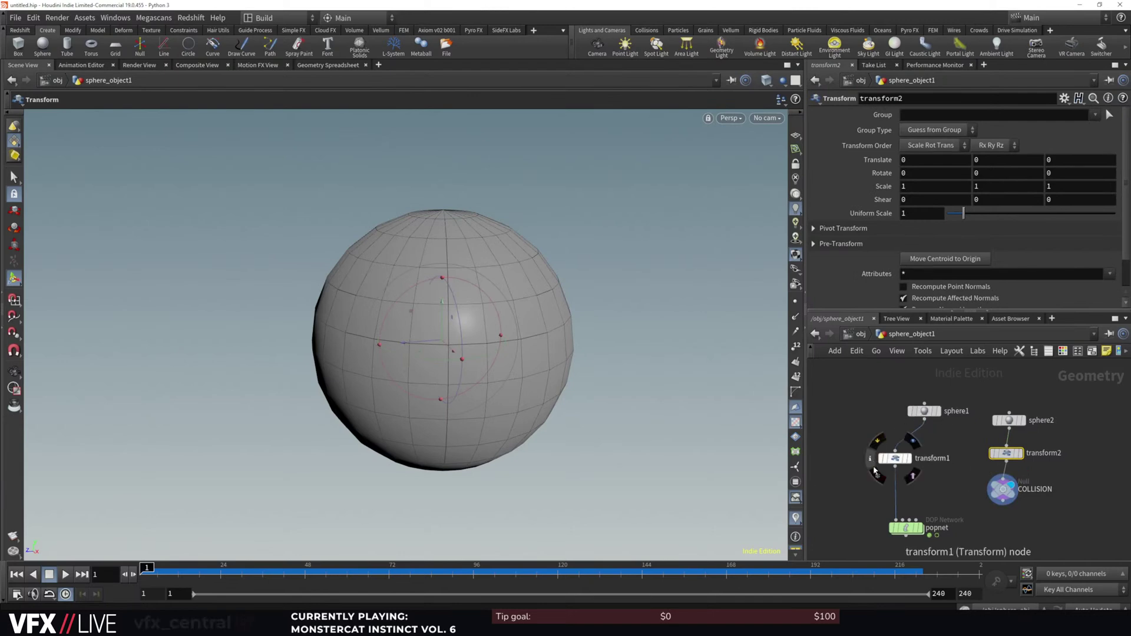
mouse_move(896, 534)
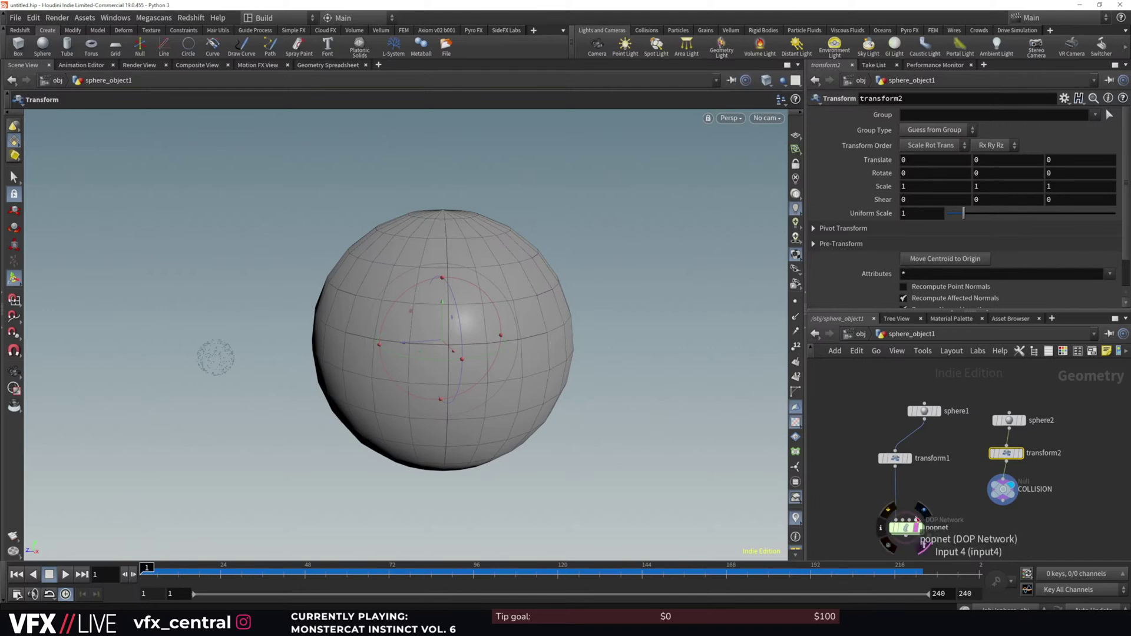
left_click(50, 580)
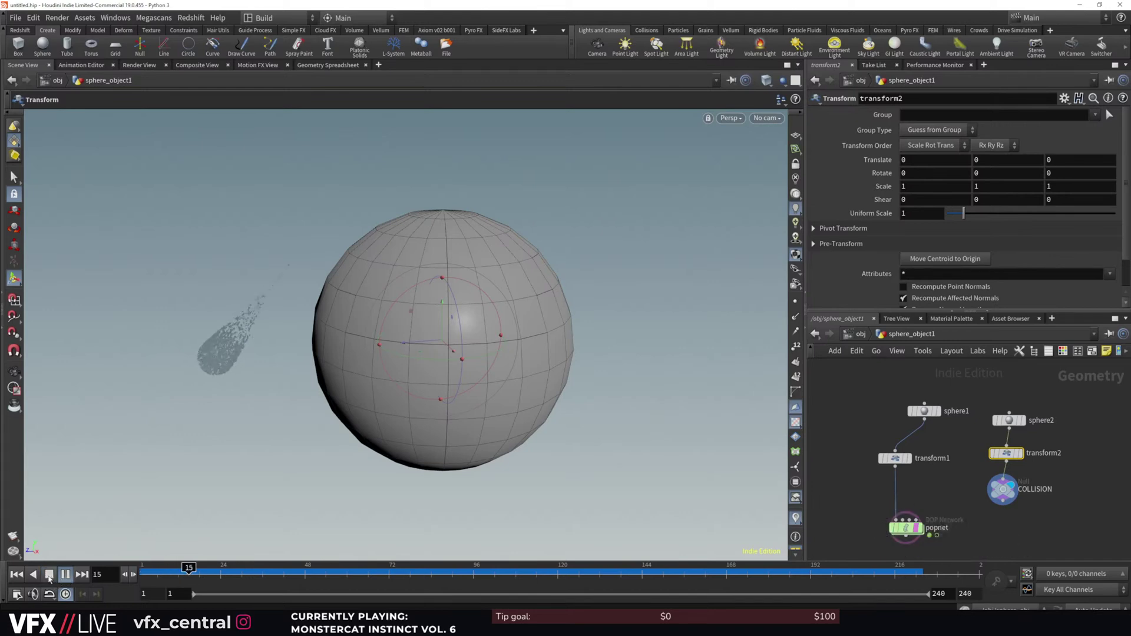
left_click(50, 580)
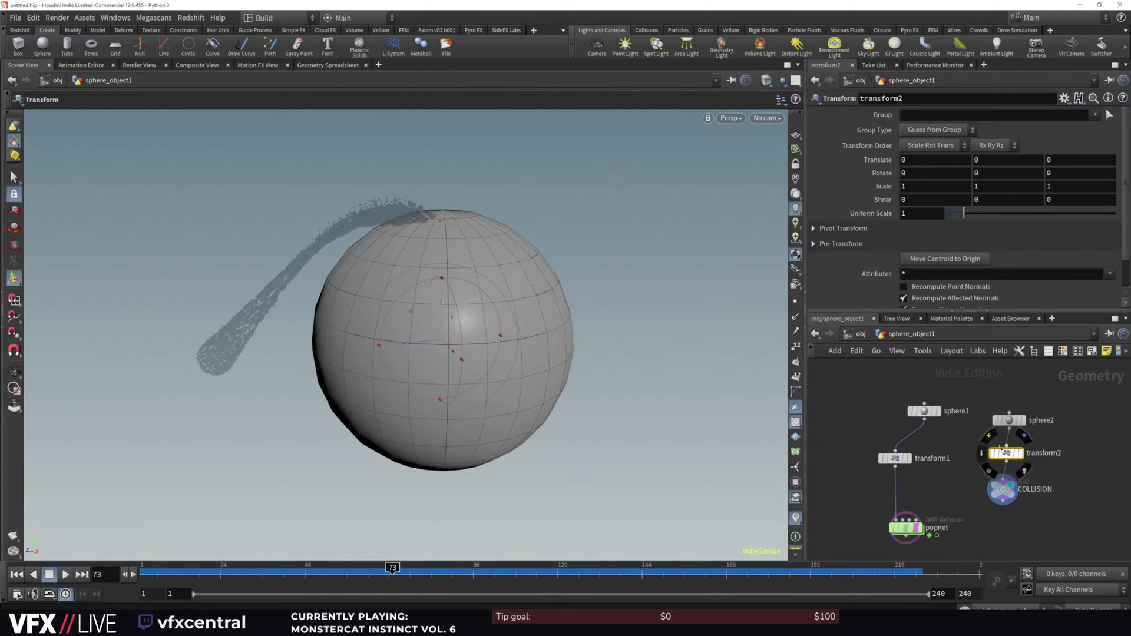
Display transform2, scale the collision sphere uniformly to 0.47 and move it into the particle path at about 0.085, 0.315, -0.059
left_click_drag(441, 337, 425, 233)
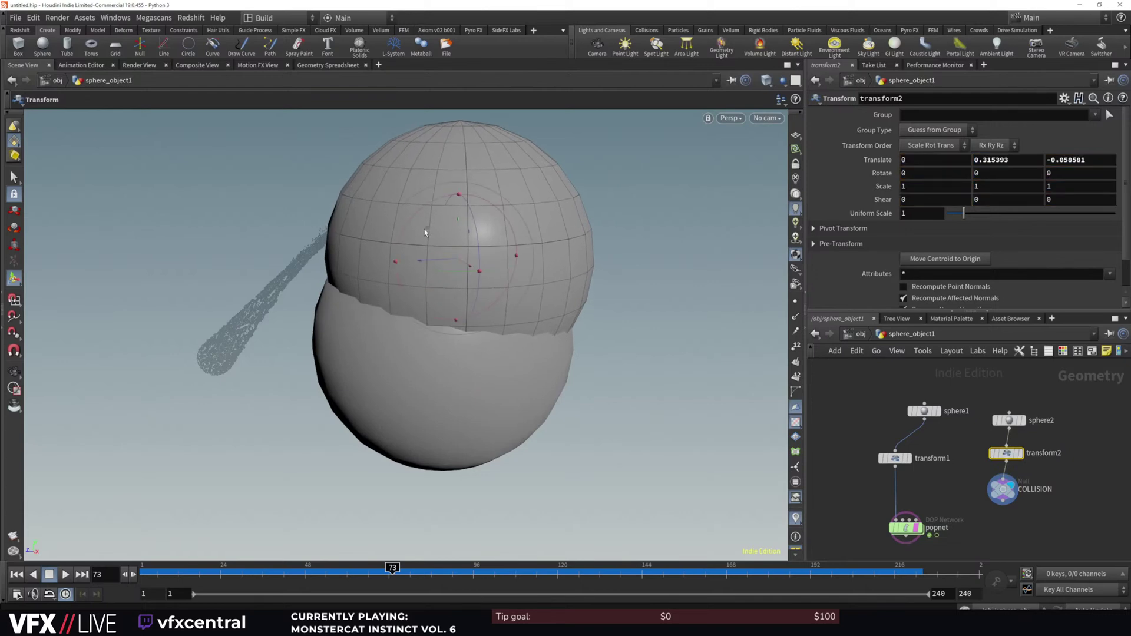
mouse_move(1028, 442)
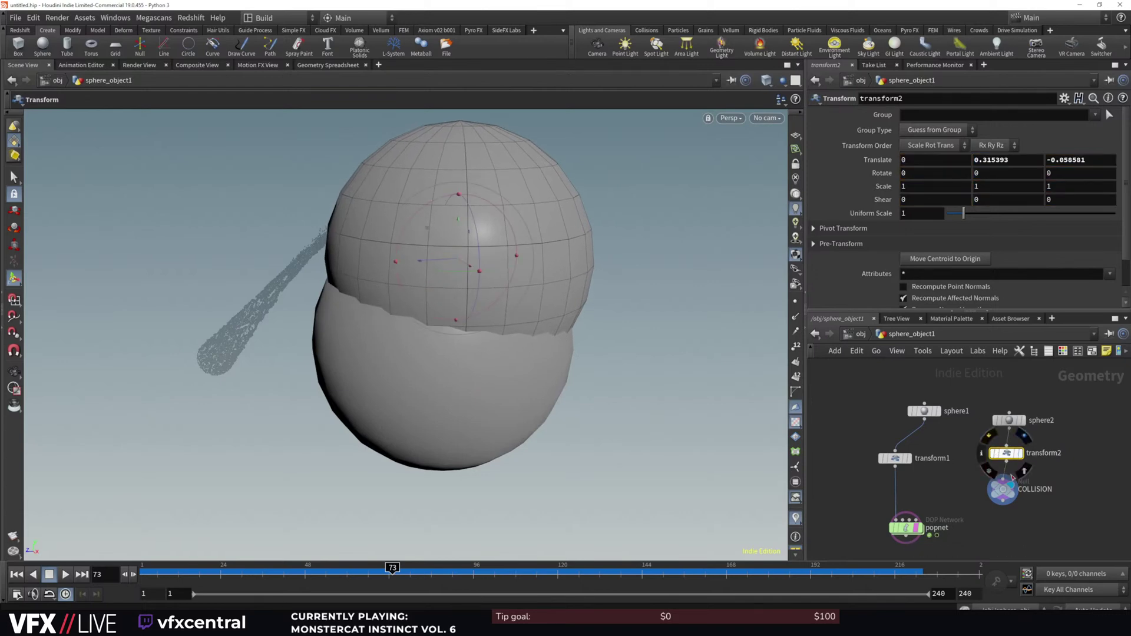
left_click(1017, 459)
left_click_drag(964, 214, 956, 216)
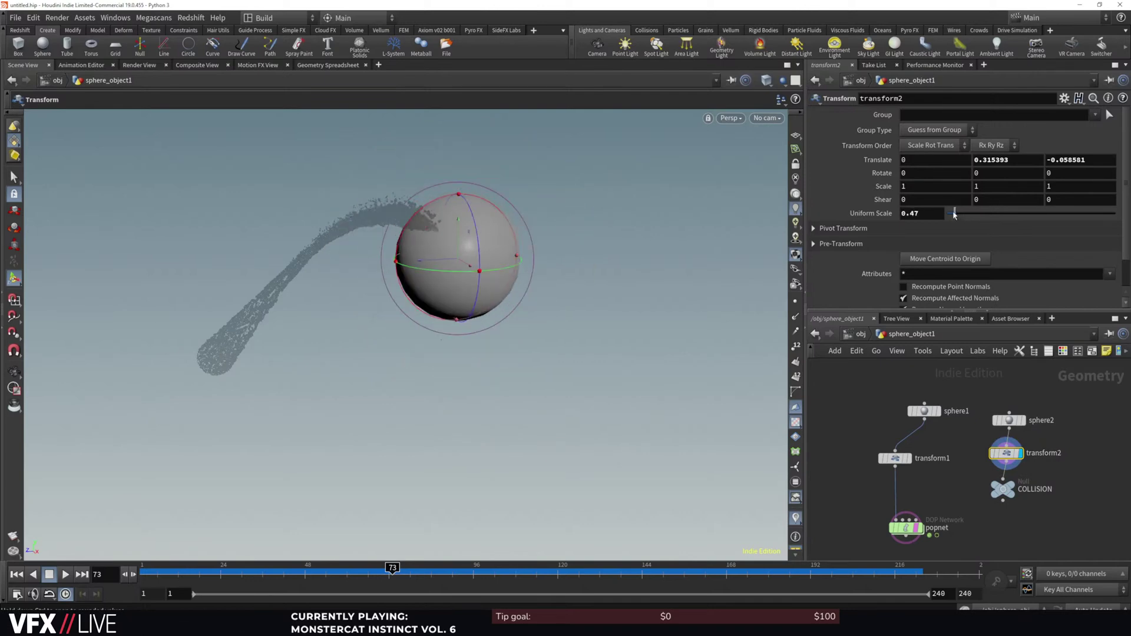
left_click_drag(452, 261, 598, 283, "alt")
left_click_drag(435, 267, 459, 266)
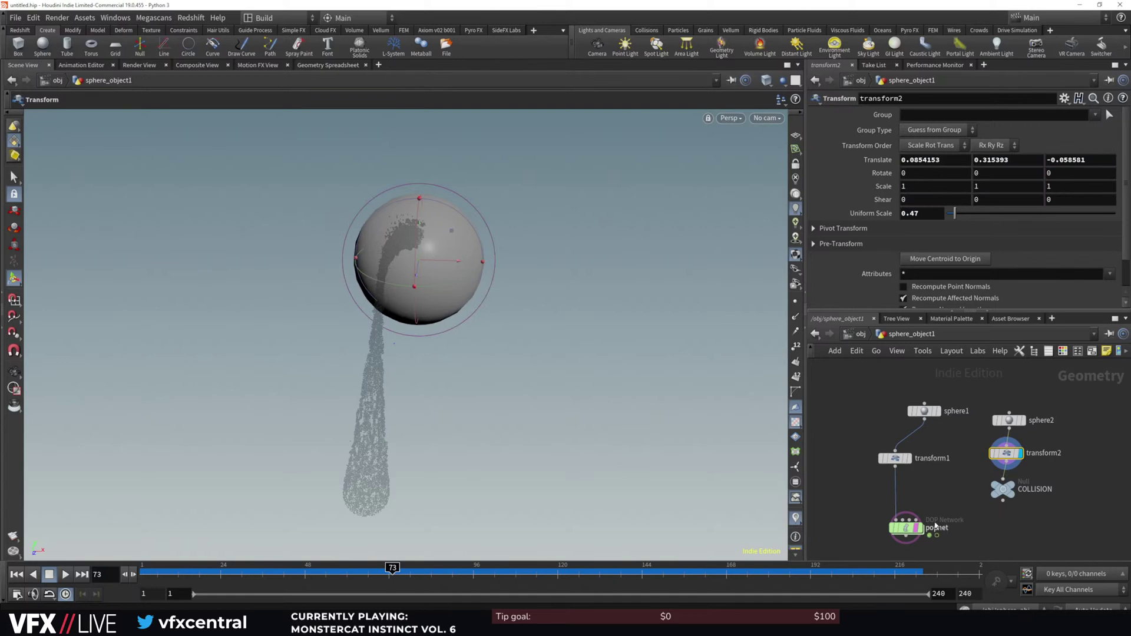
Display popnet, go inside it and add a Static Object node beside popobject
left_click(917, 530)
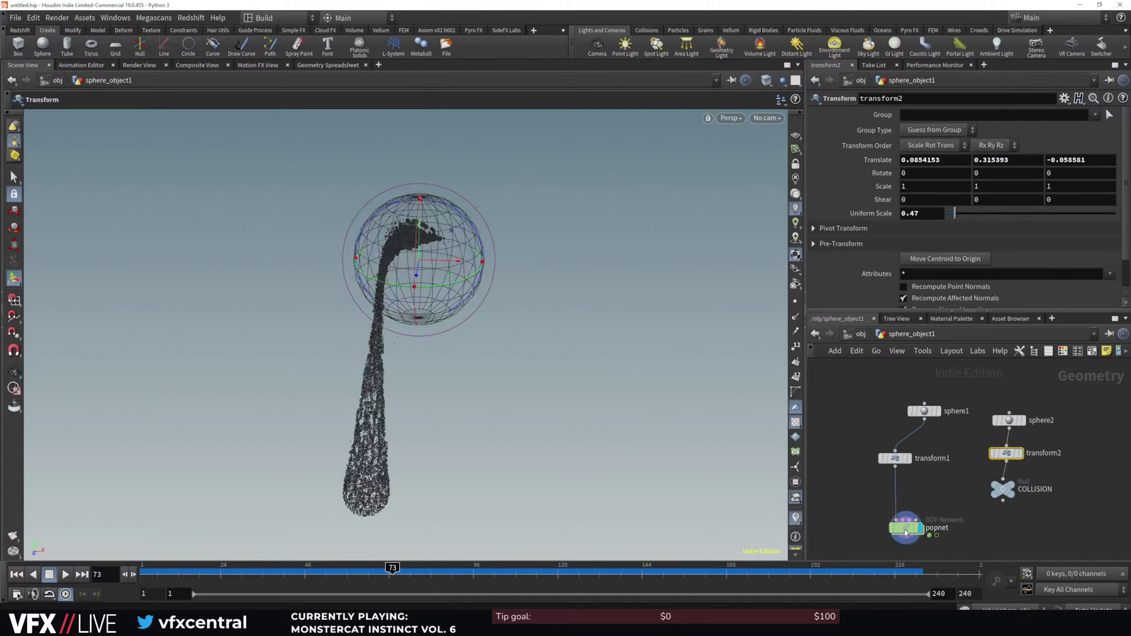
left_click(906, 530)
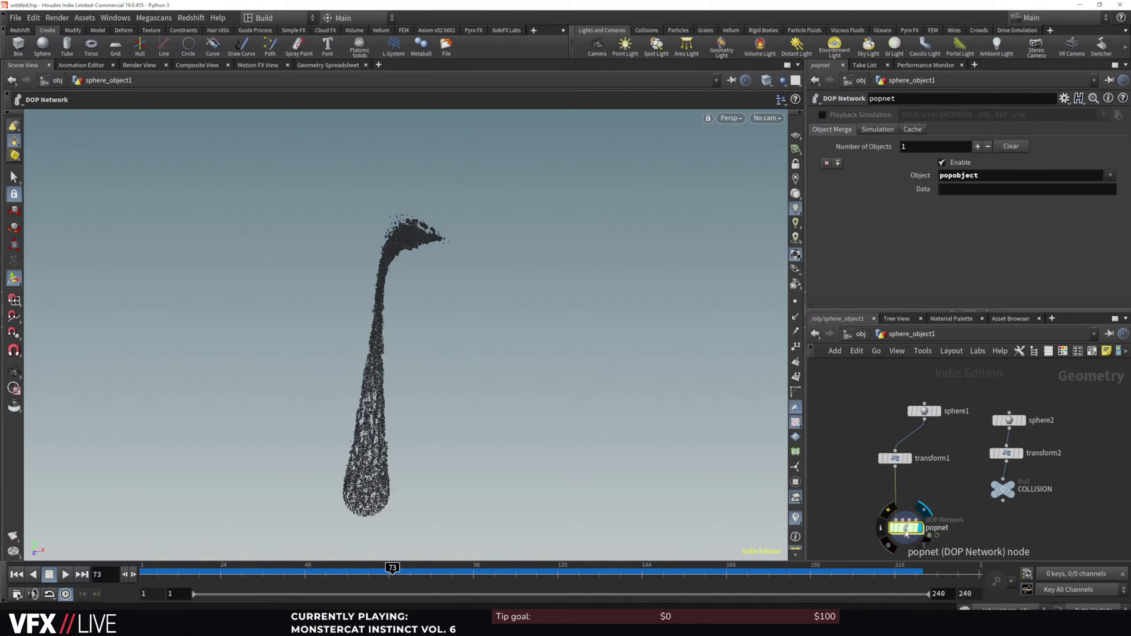
double_click(907, 528)
key("Tab")
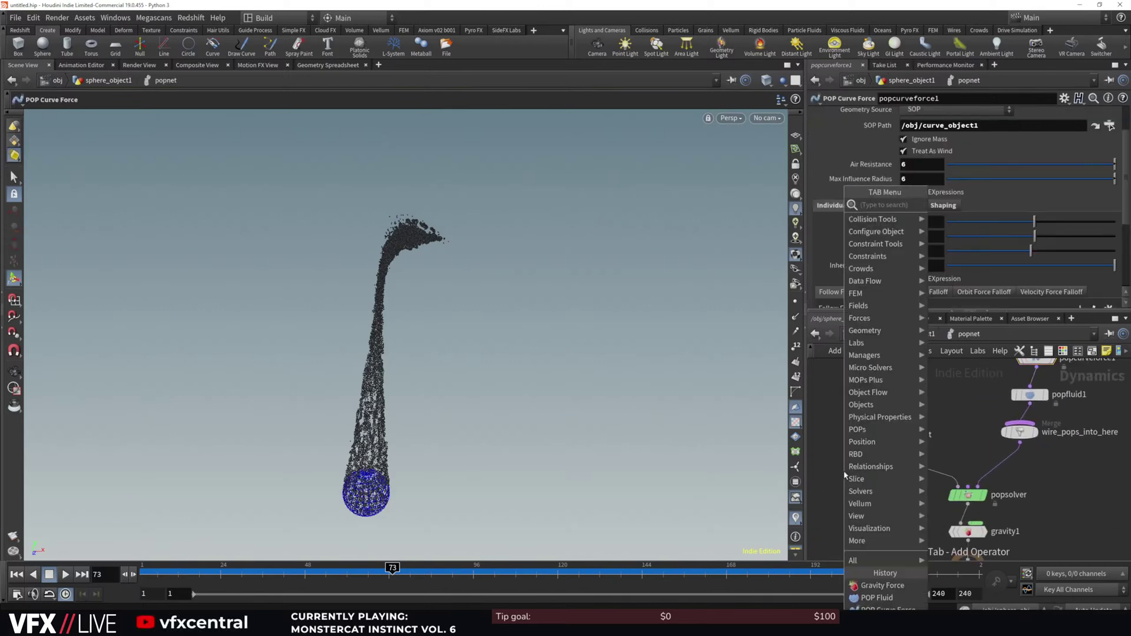
type("STA")
left_click(964, 204)
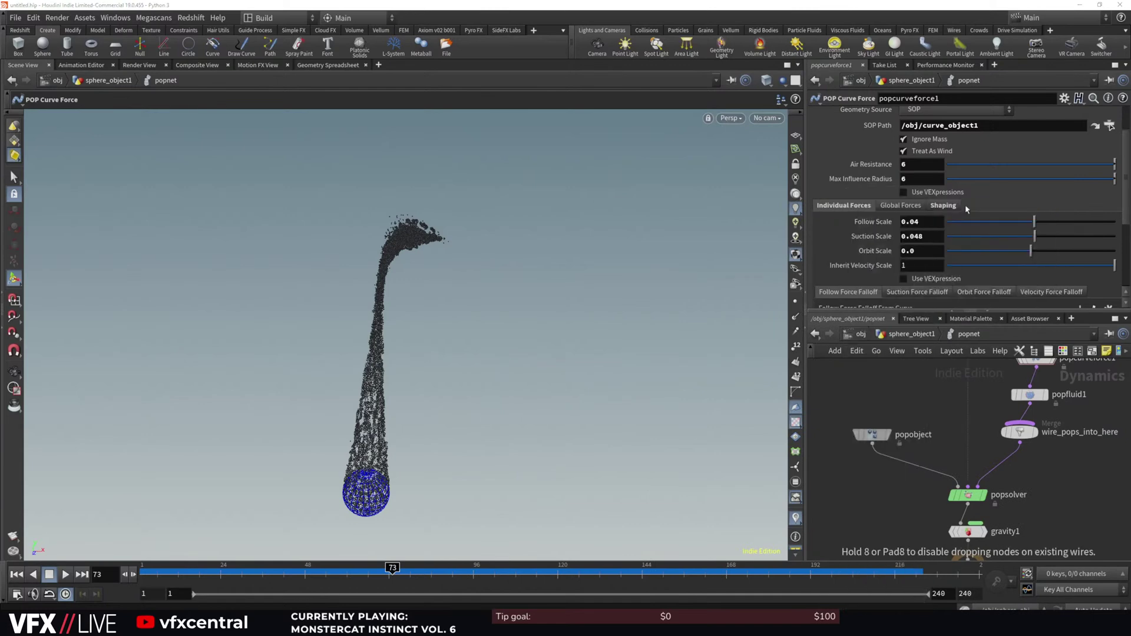
left_click(843, 478)
middle_click_drag(842, 480, 892, 484)
left_click_drag(893, 482, 855, 470)
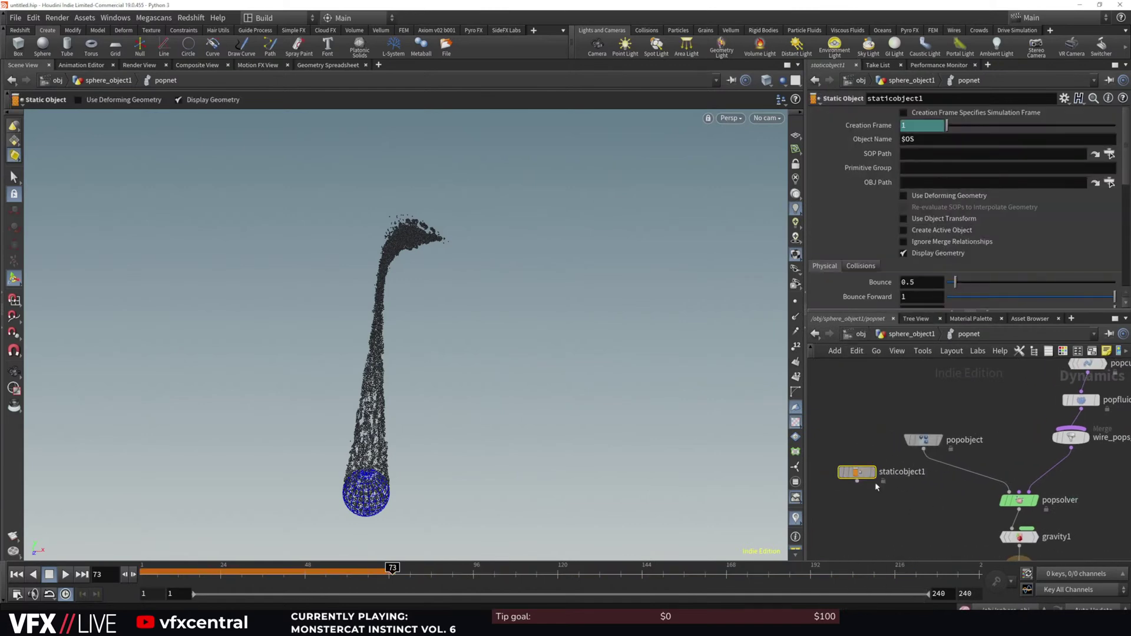
Set staticobject1's SOP Path to /obj/sphere_object1/COLLISION and enable Use Object Transform
left_click(1110, 155)
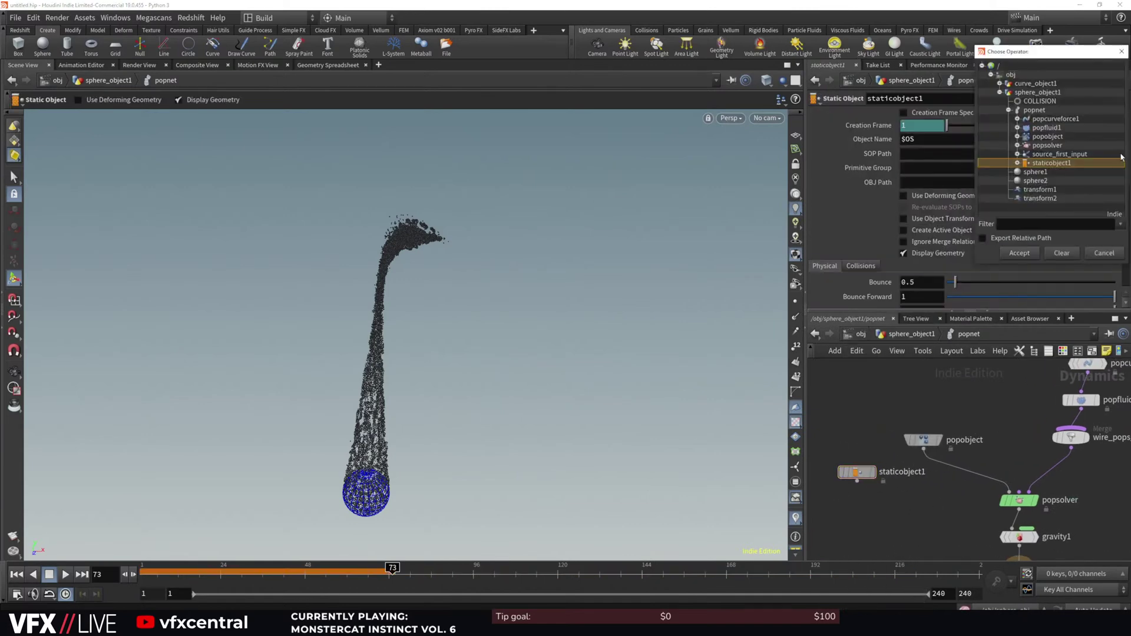
left_click(1052, 102)
left_click(1020, 254)
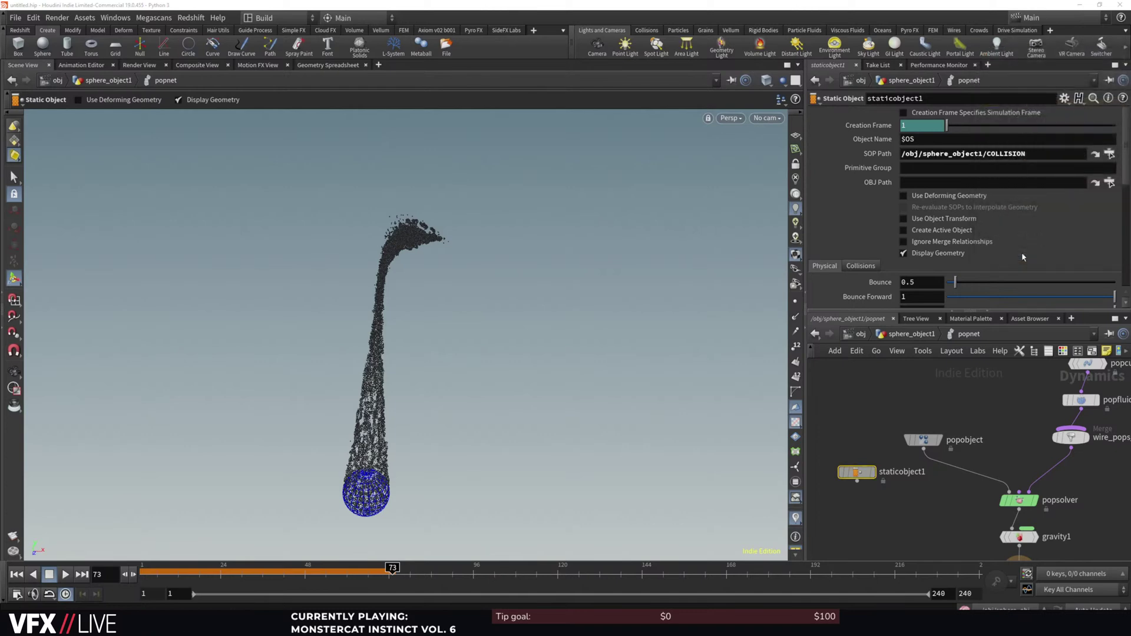
mouse_move(874, 467)
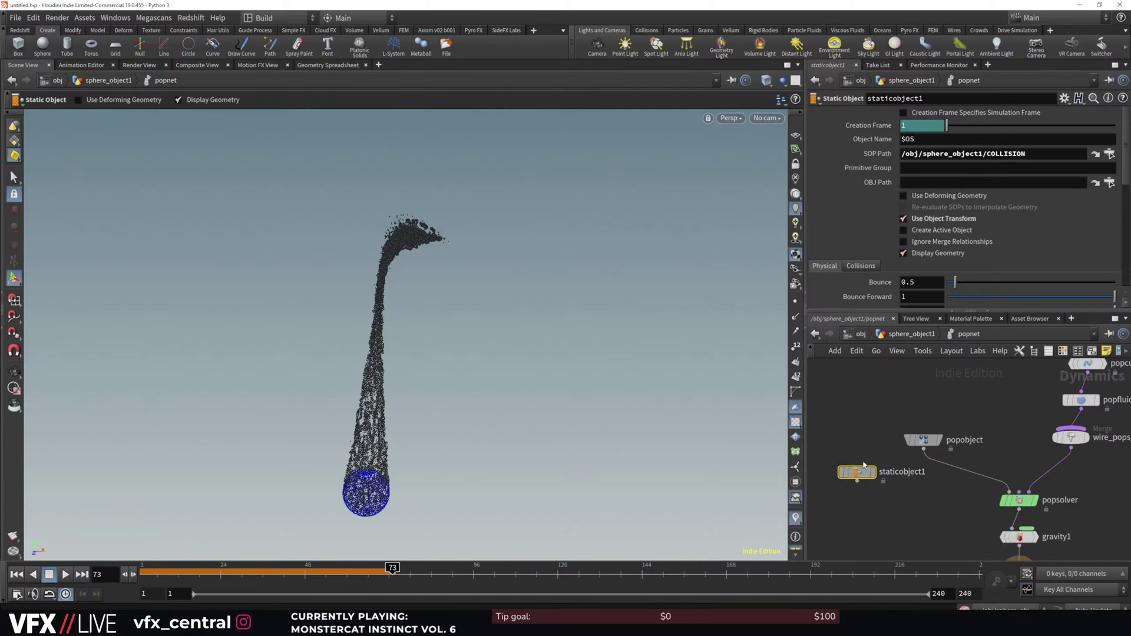
Insert a Merge node between popobject and popsolver, and wire staticobject1 into it as the second input
left_click(858, 481)
key("Tab")
key("Return")
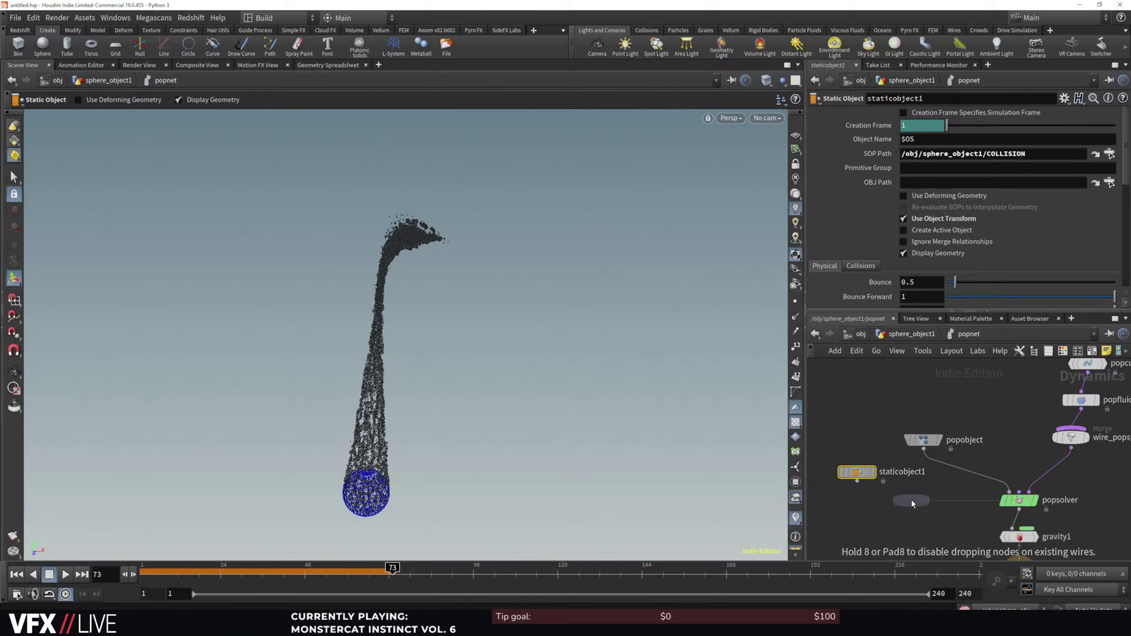
left_click(912, 503)
left_click_drag(928, 502, 973, 477)
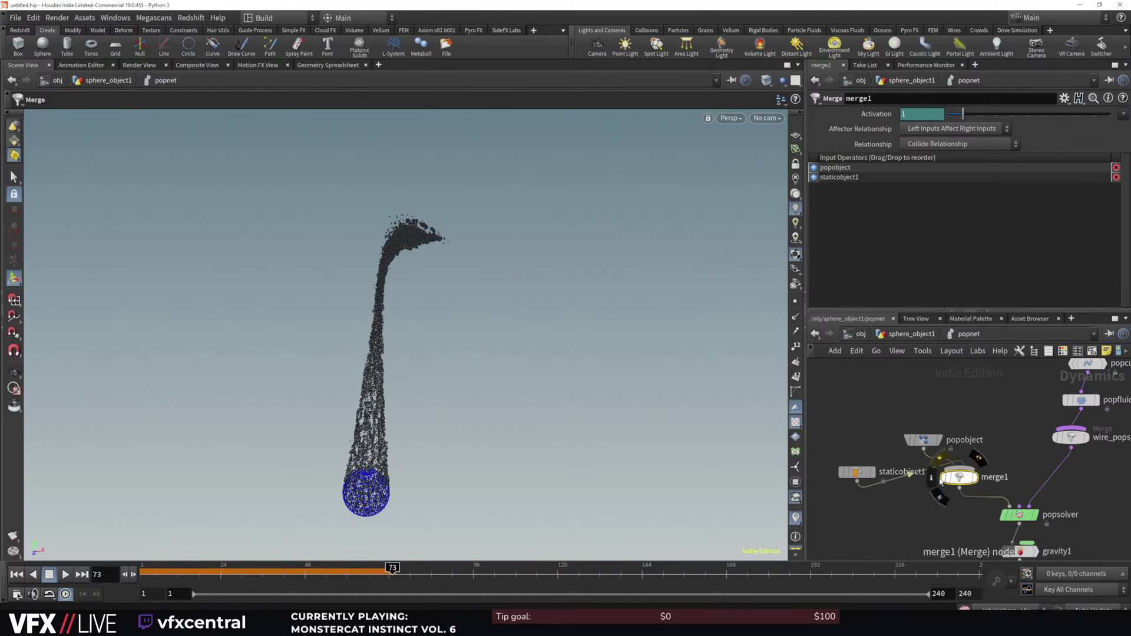
middle_click_drag(971, 533, 944, 464)
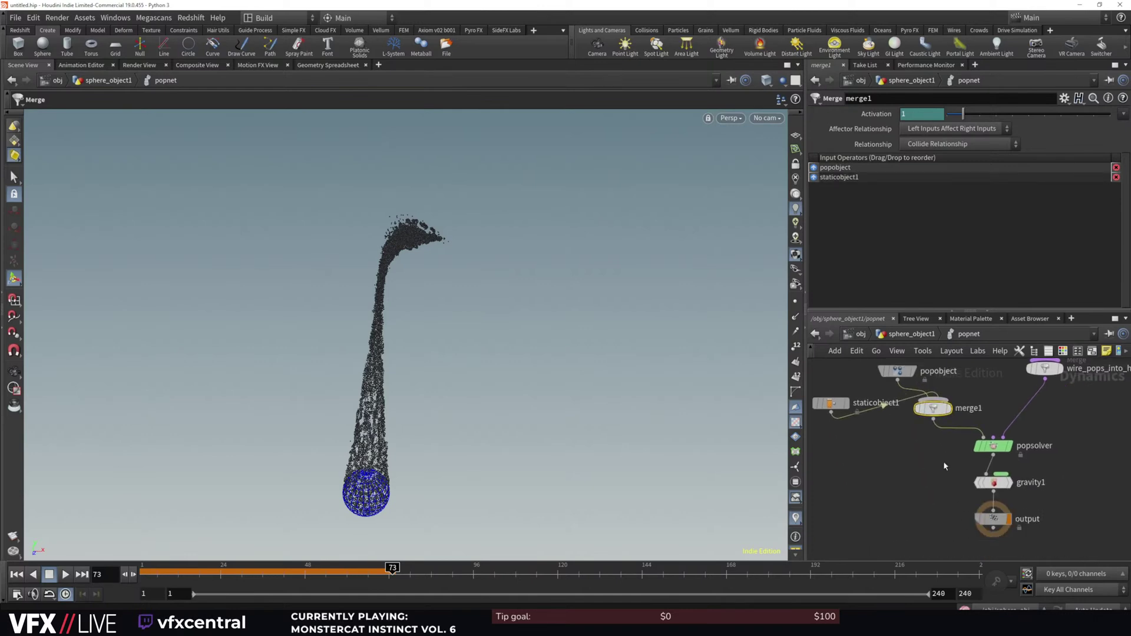
Rewind the simulation, turn off staticobject1's Display Geometry and show its volume Collision Guide
left_click(18, 576)
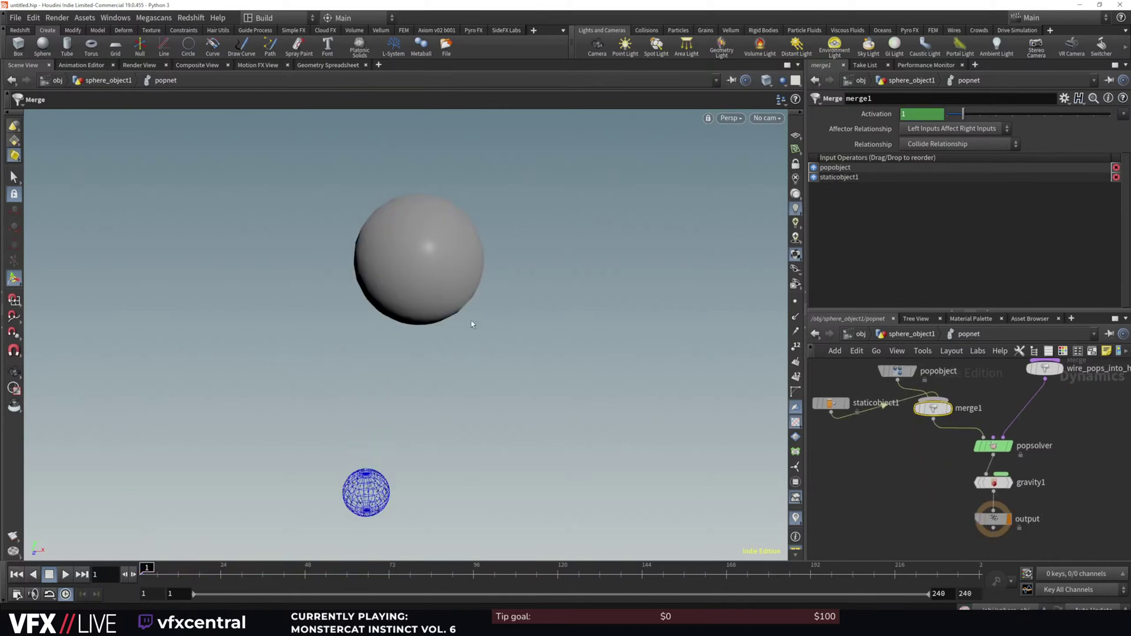
left_click(837, 404)
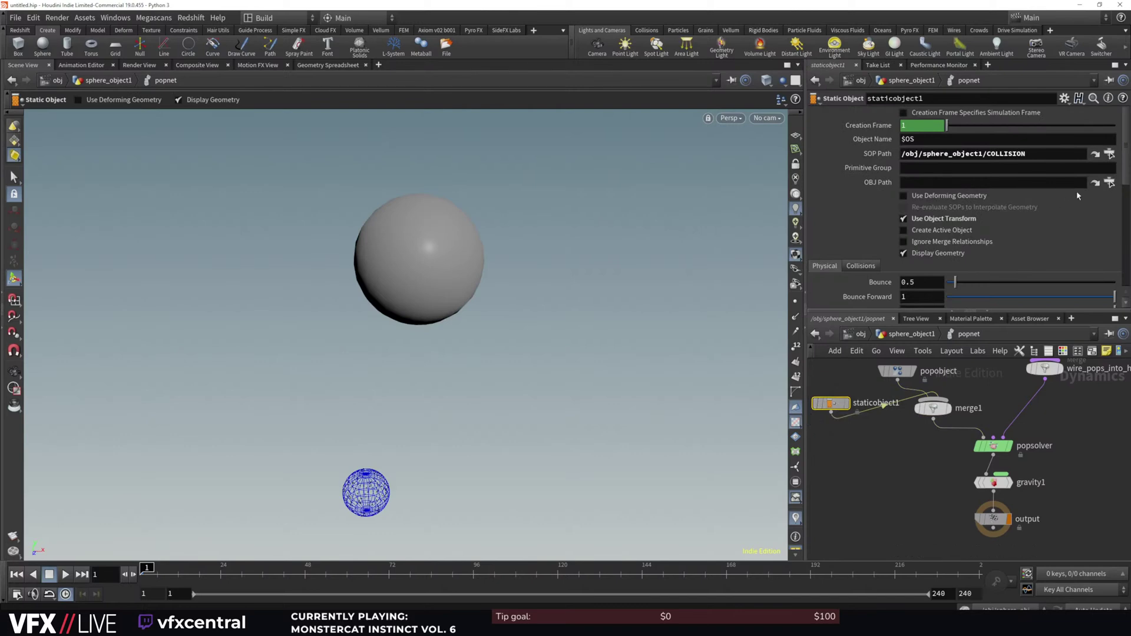
left_click(903, 253)
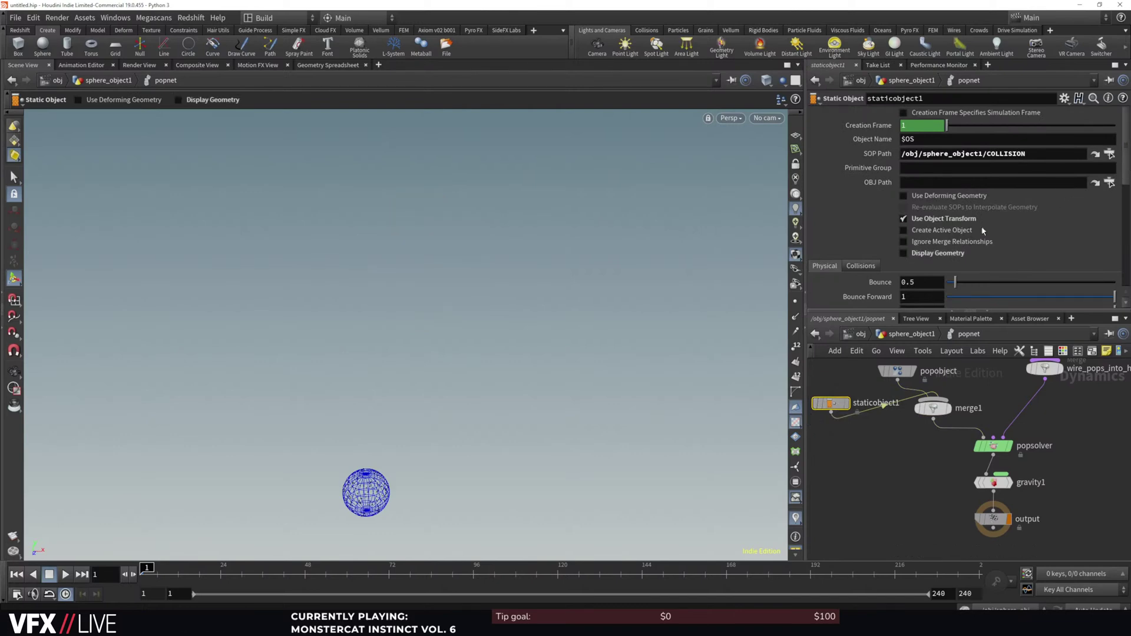
left_click(873, 264)
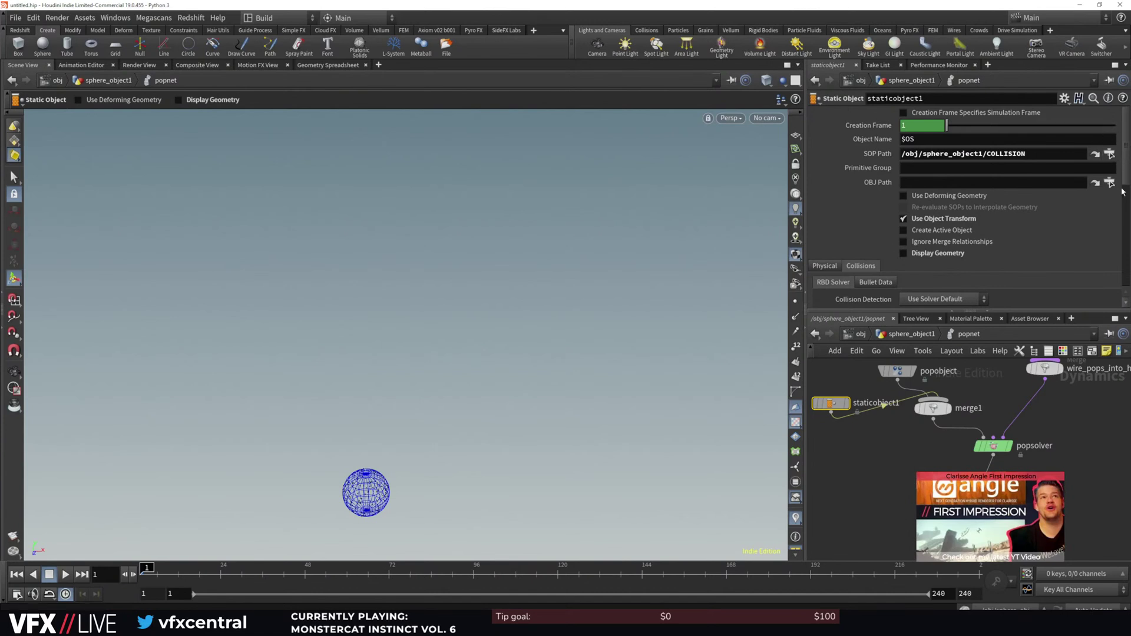
scroll(1128, 204, "down", 5)
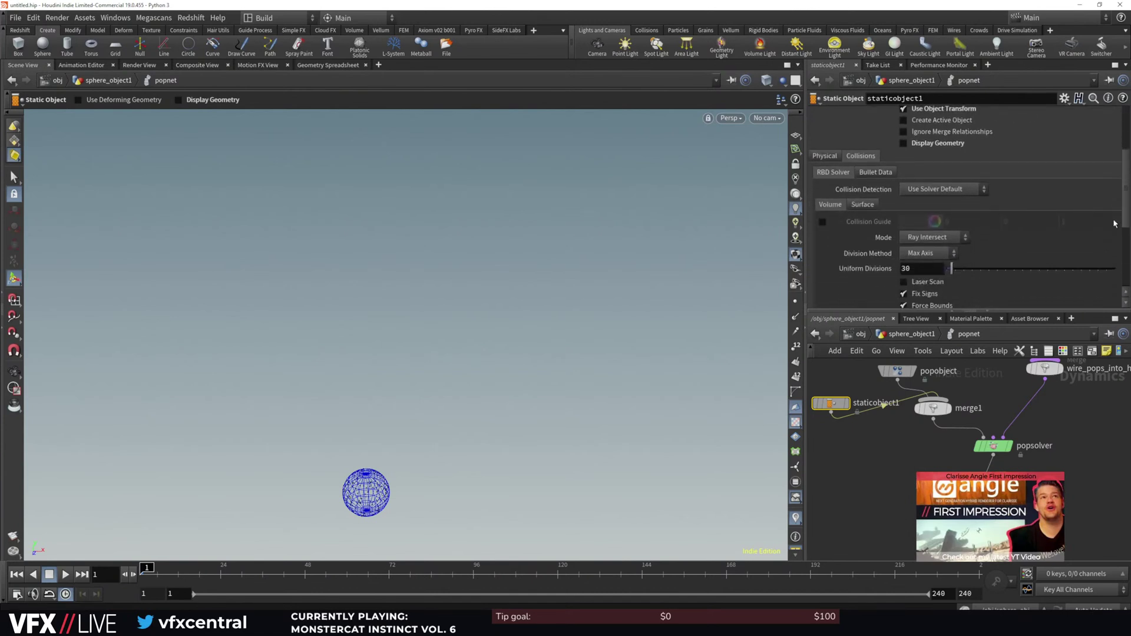
left_click(823, 217)
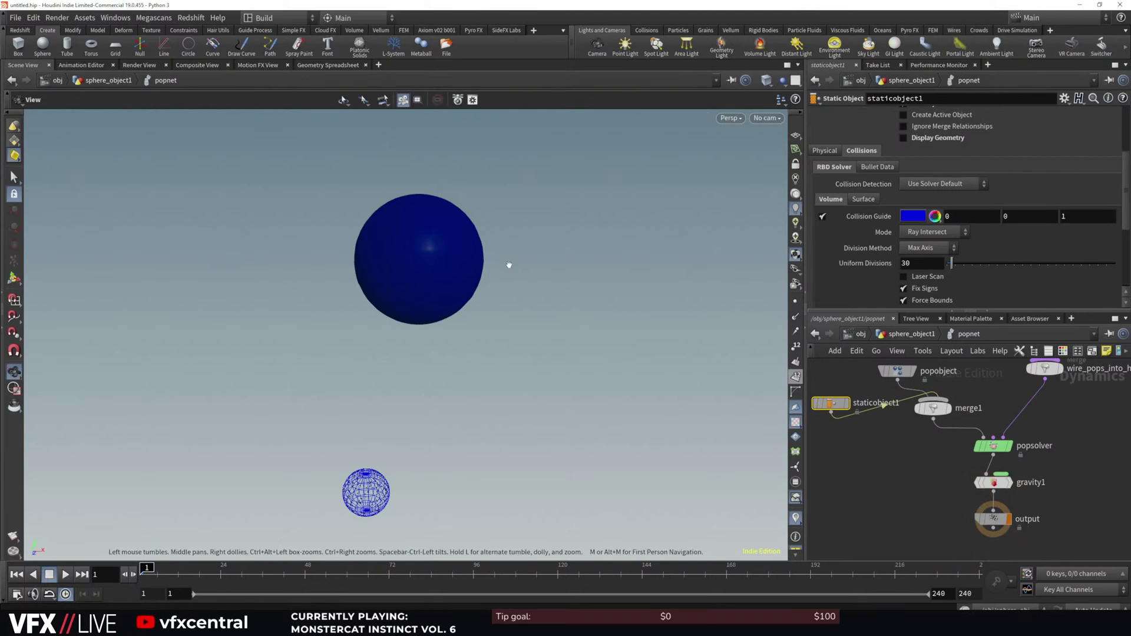
left_click_drag(499, 260, 419, 260, "alt")
Play the simulation to about frame 122 and examine how the particles hit the collision sphere
left_click(61, 576)
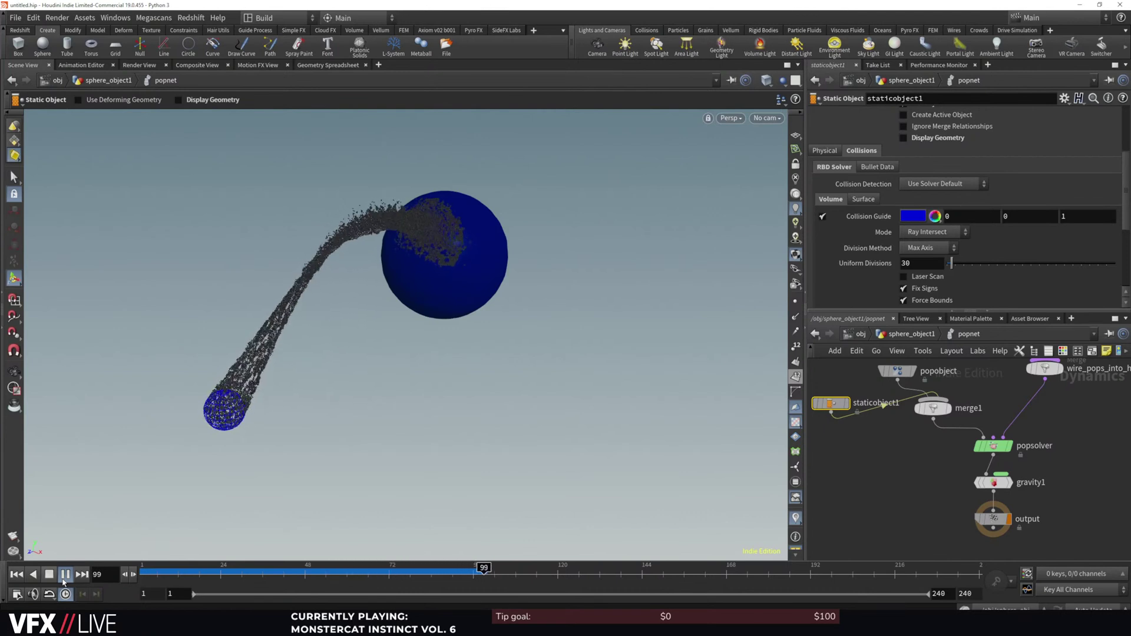
left_click(64, 580)
right_click_drag(471, 276, 481, 340, "alt")
left_click_drag(482, 340, 432, 339, "alt")
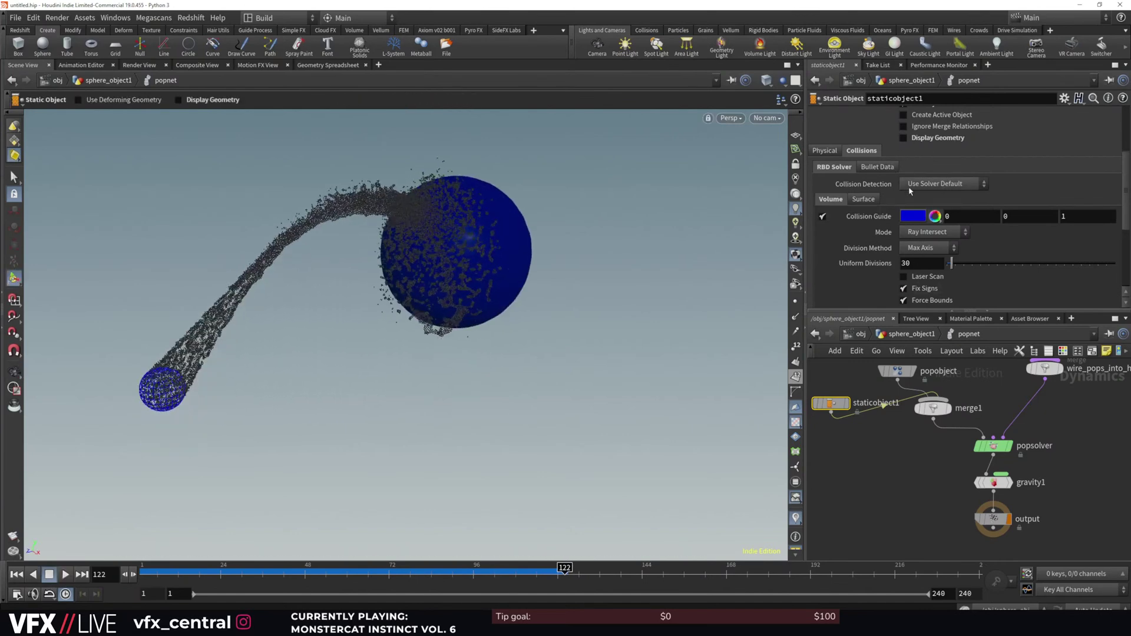
Turn off staticobject1's Collision Guide and turn Display Geometry back on
left_click(823, 217)
left_click(841, 152)
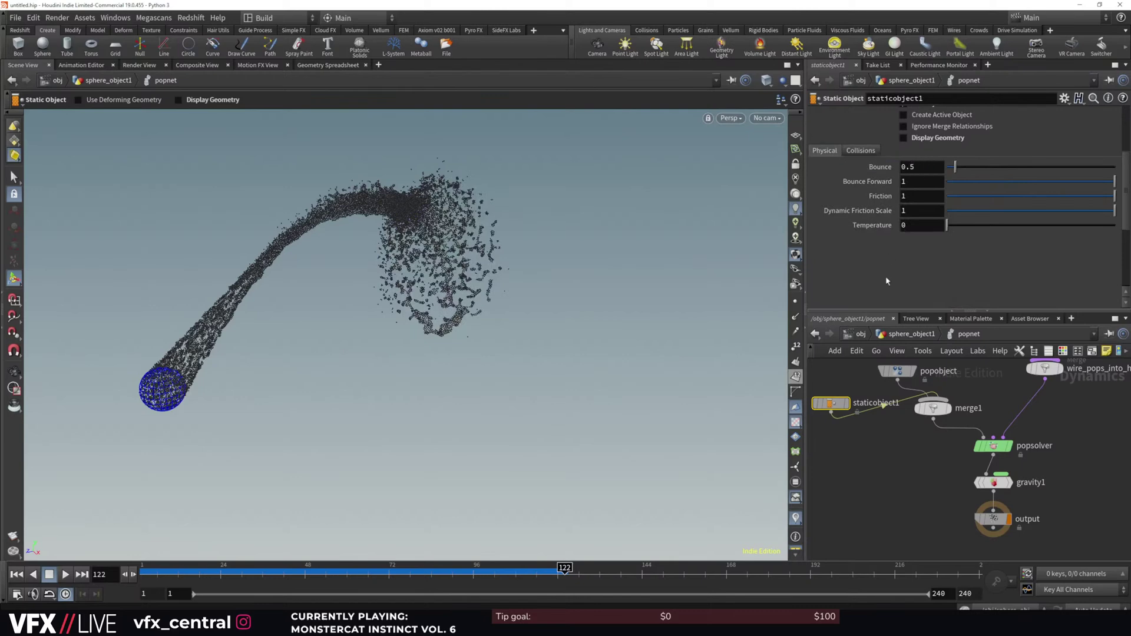
left_click(905, 139)
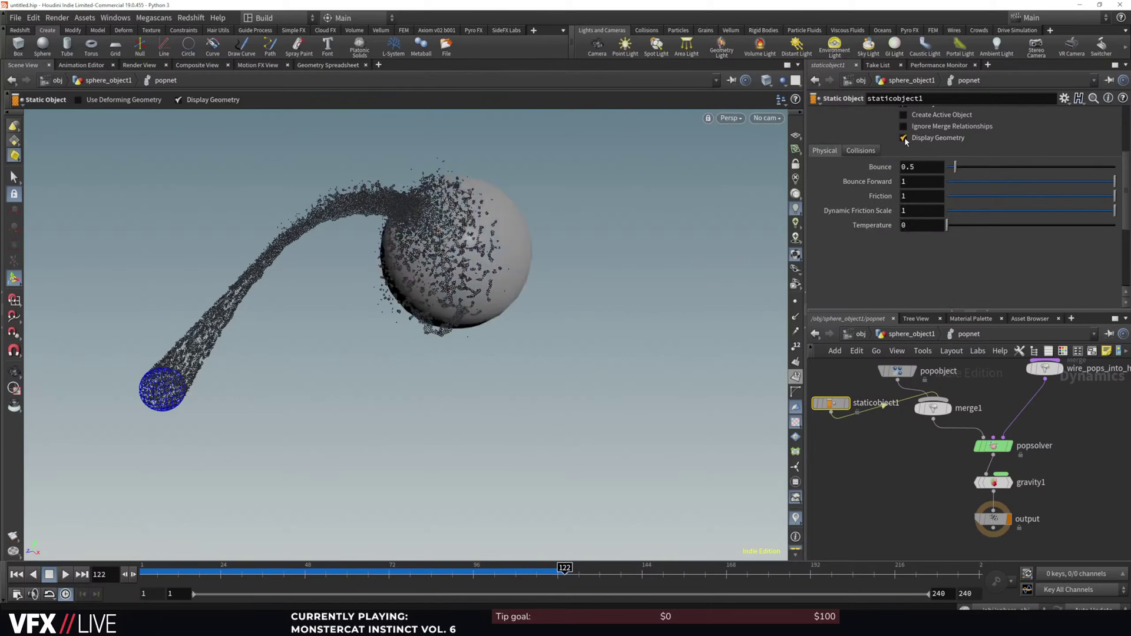
mouse_move(832, 408)
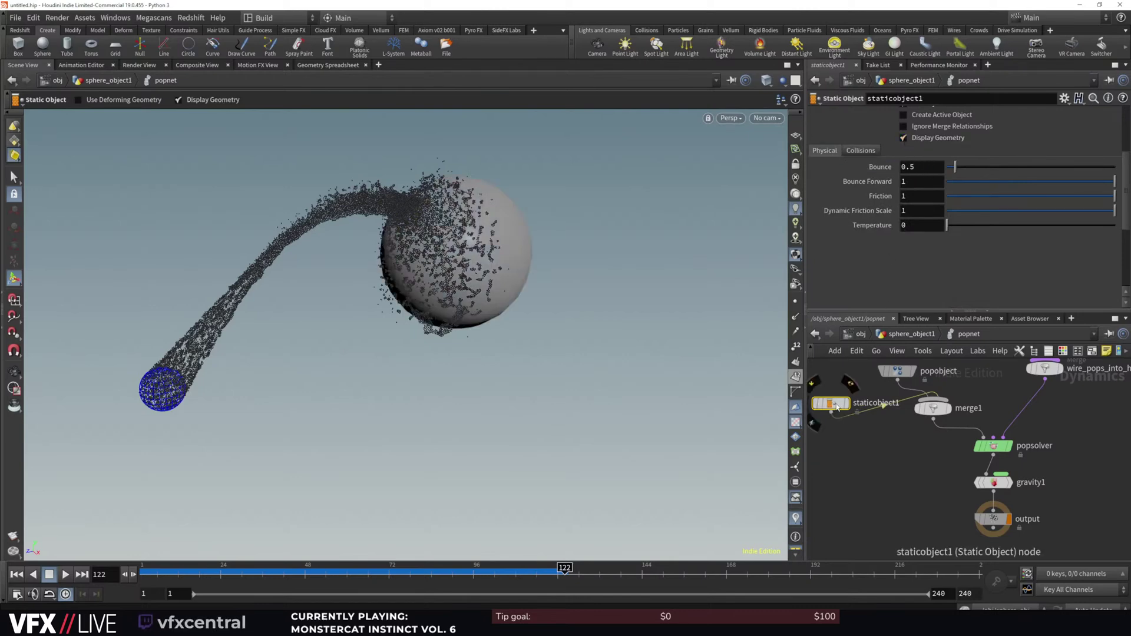
Set staticobject1's physical Friction to 10
left_click(921, 196)
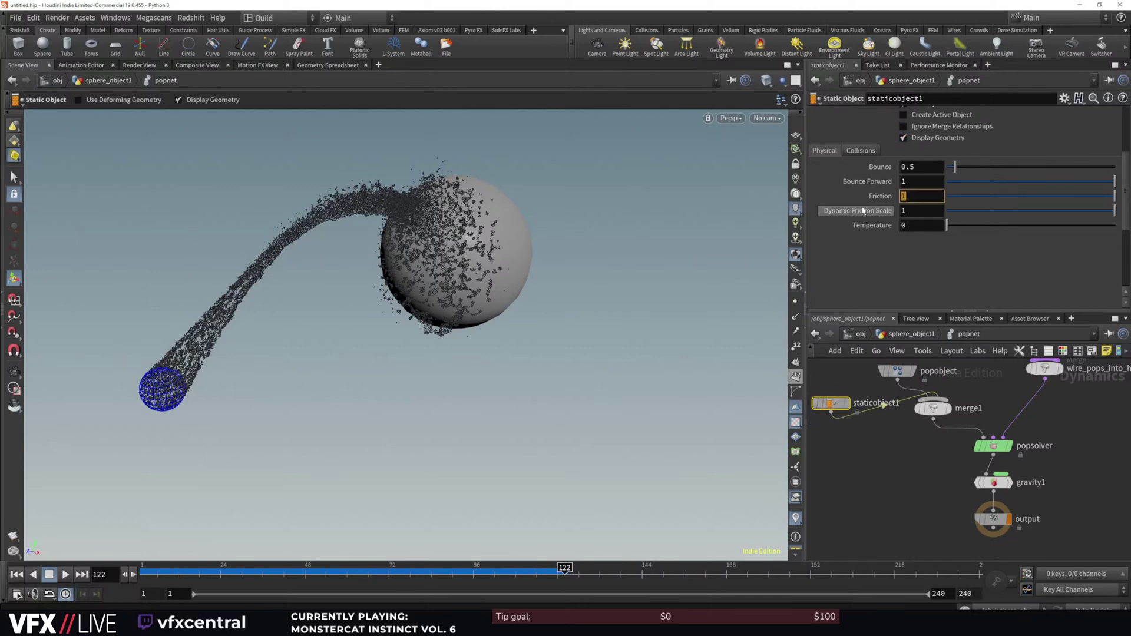
mouse_move(863, 210)
type("0")
key("Return")
left_click(864, 463)
Play the simulation twice from the first frame, to about frames 132 and 149, and rewind it
left_click(16, 575)
left_click(65, 575)
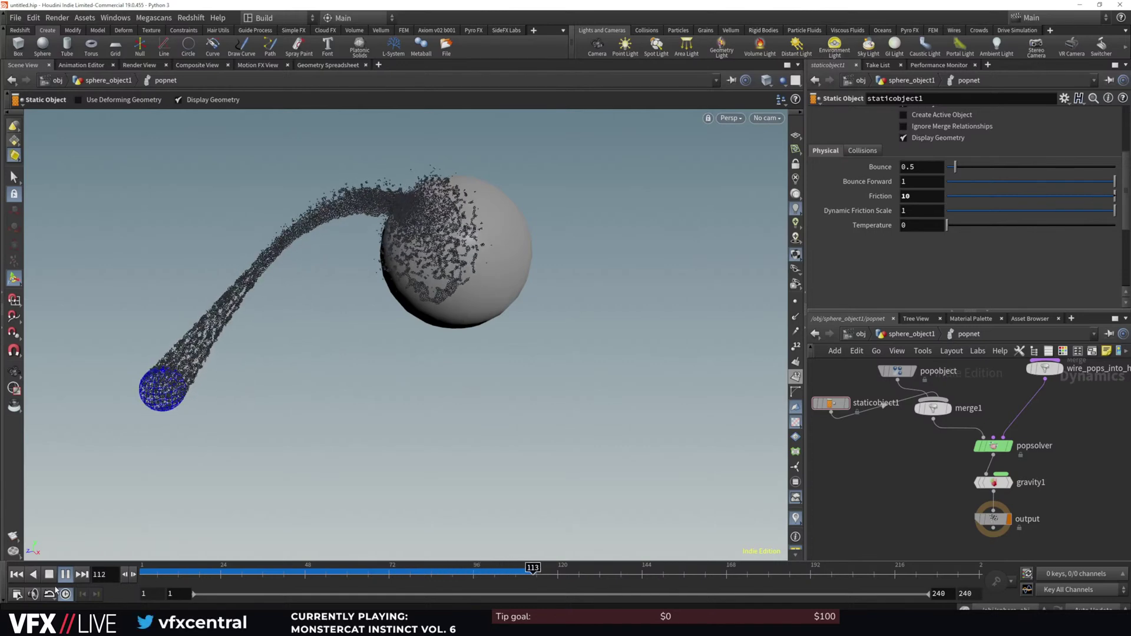
left_click(49, 577)
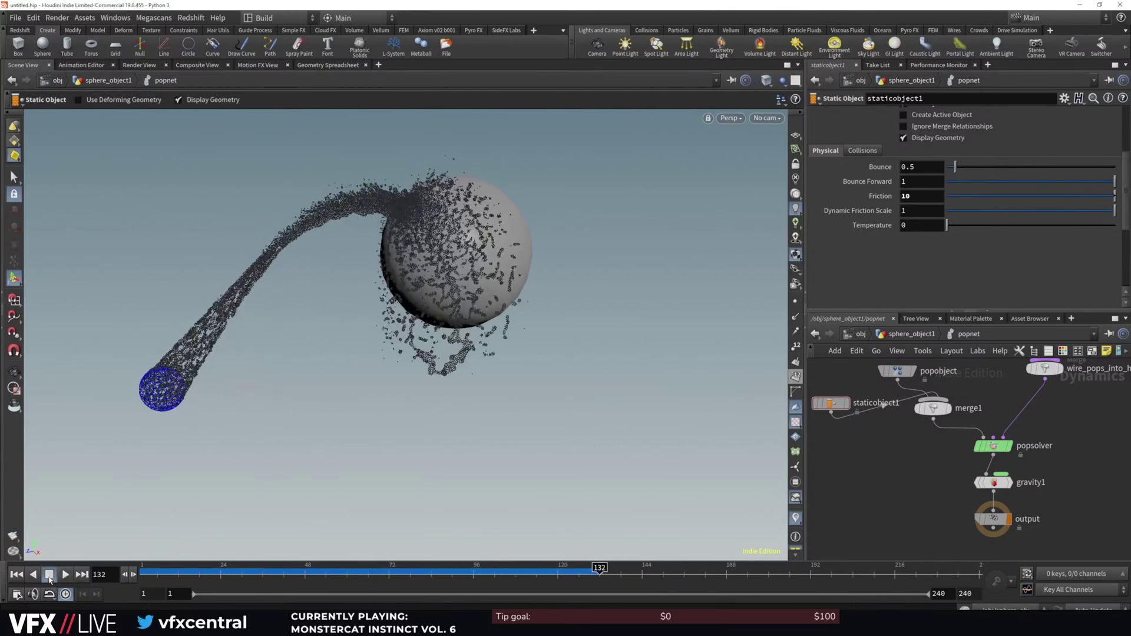
left_click(17, 575)
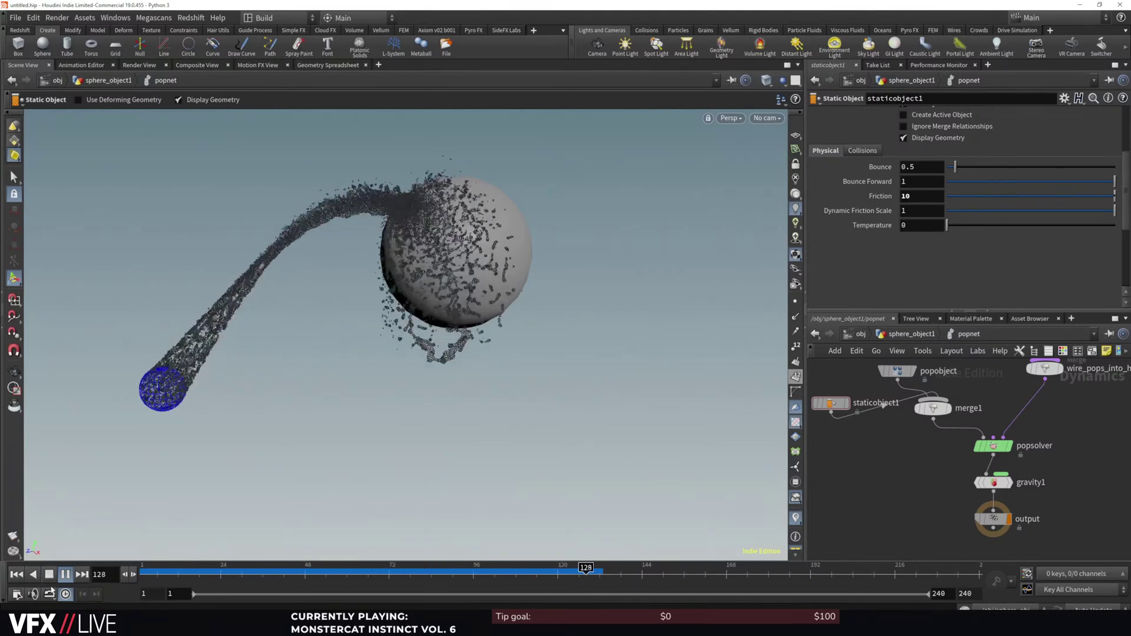
left_click(47, 573)
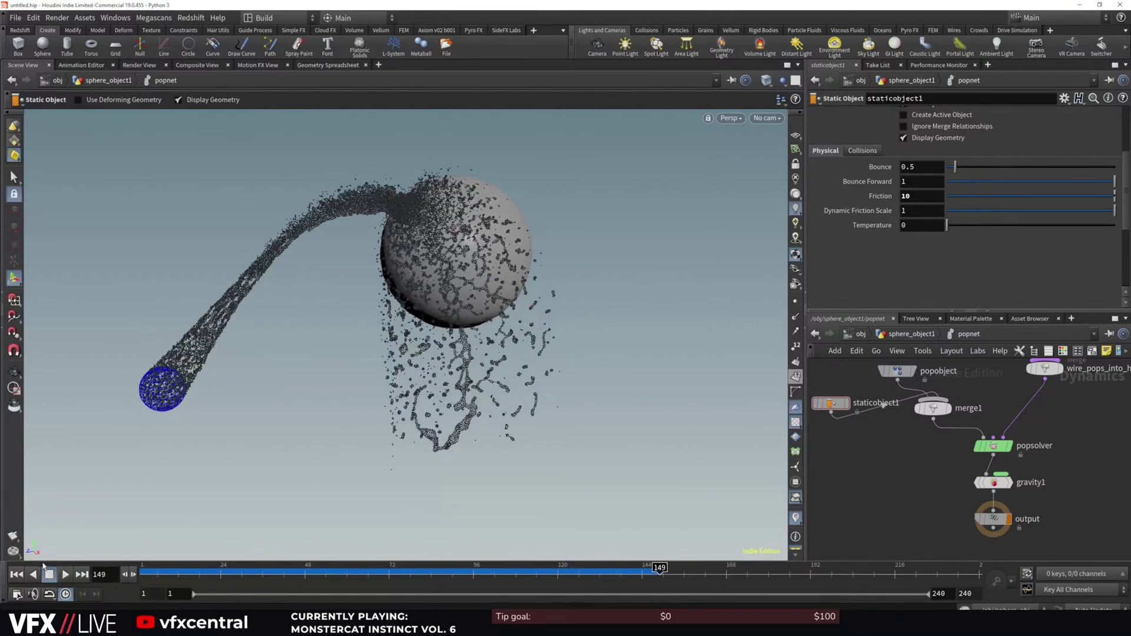
key("ctrl+Up")
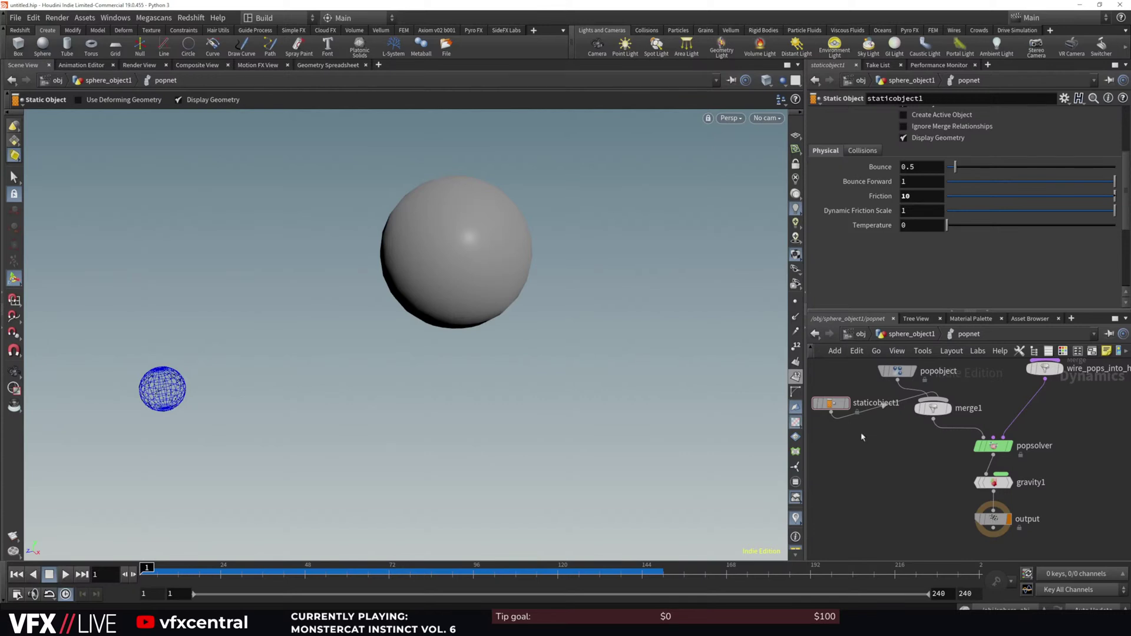
Set popobject's physical Friction to 1, play the simulation past frame 120 and rewind it
left_click(898, 371)
left_click(871, 193)
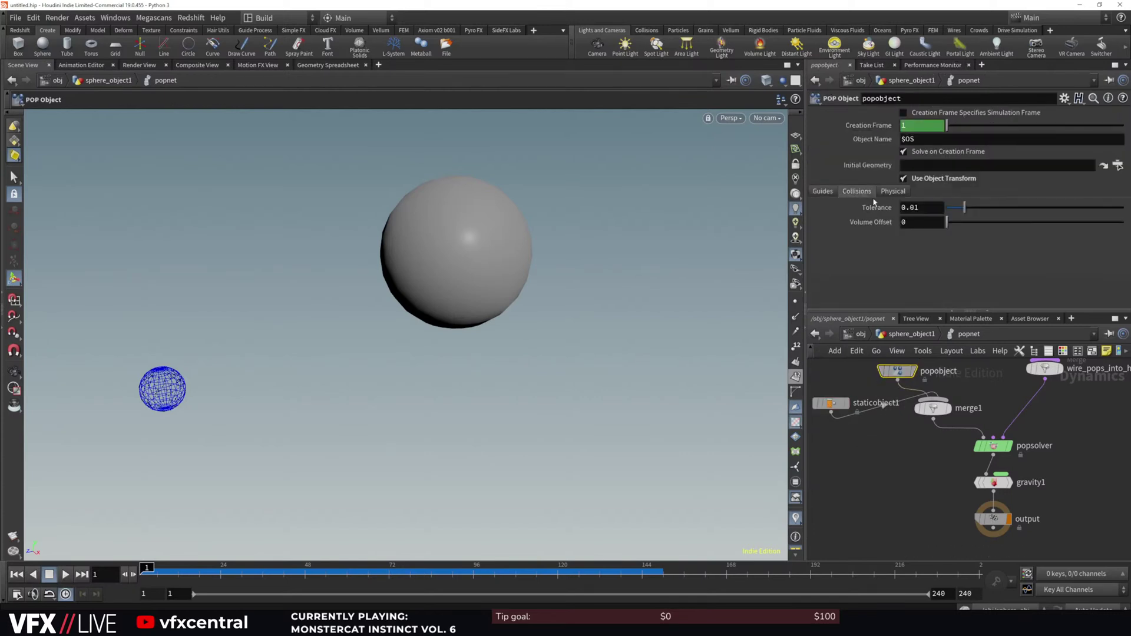
left_click(894, 192)
left_click_drag(947, 236, 1099, 237)
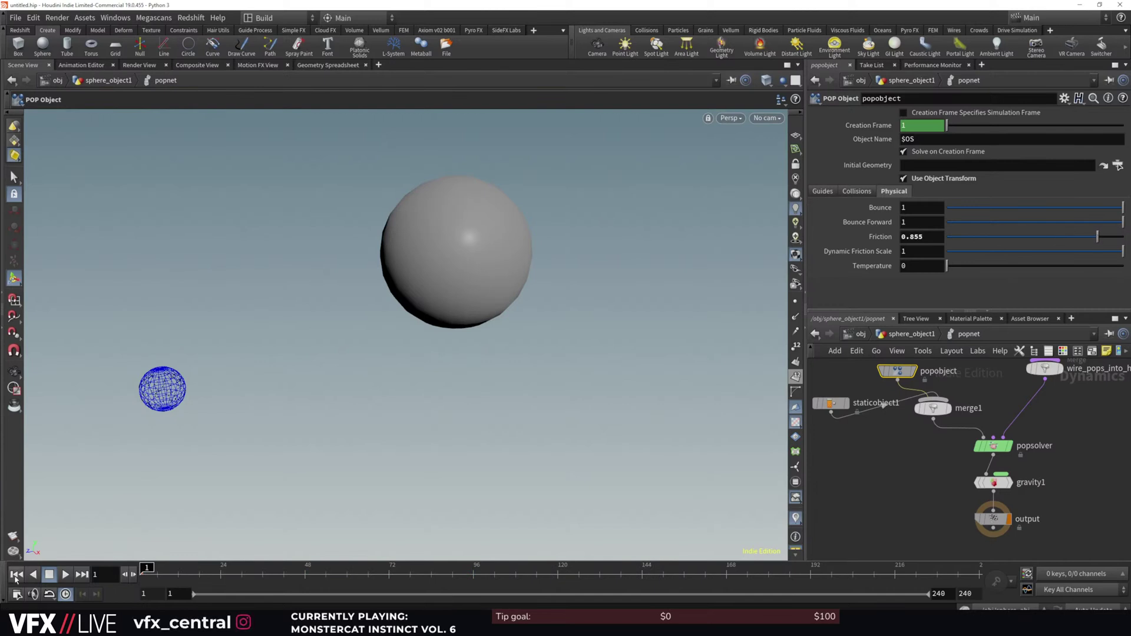
left_click(65, 577)
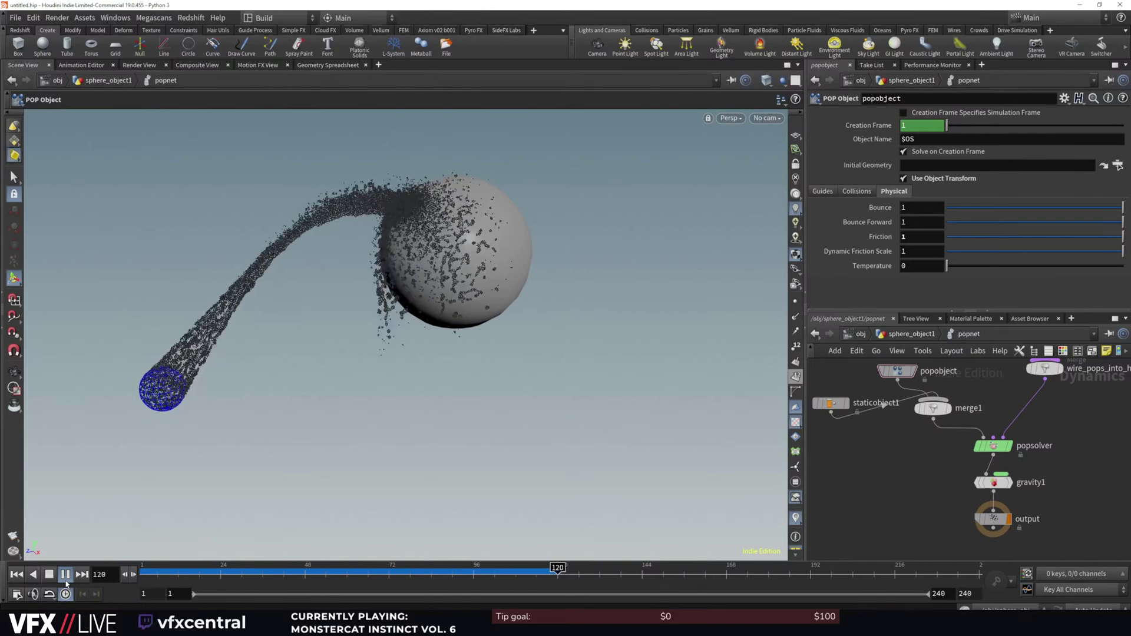
left_click(20, 577)
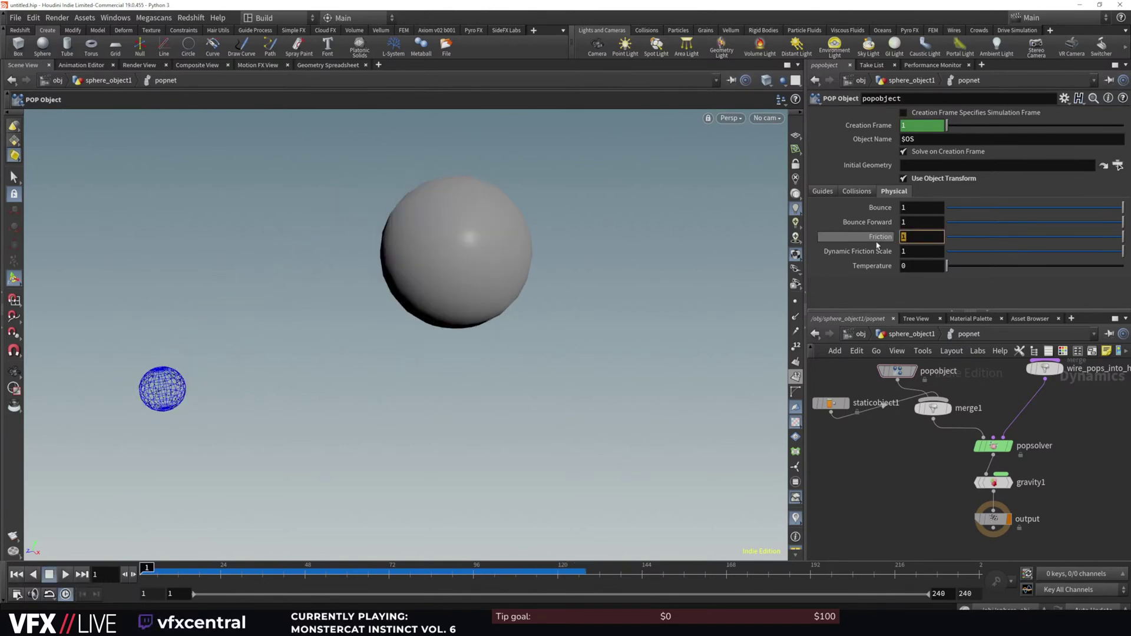
Set popobject's Friction back to 0 and play the simulation to about frame 112
type("0")
key("Return")
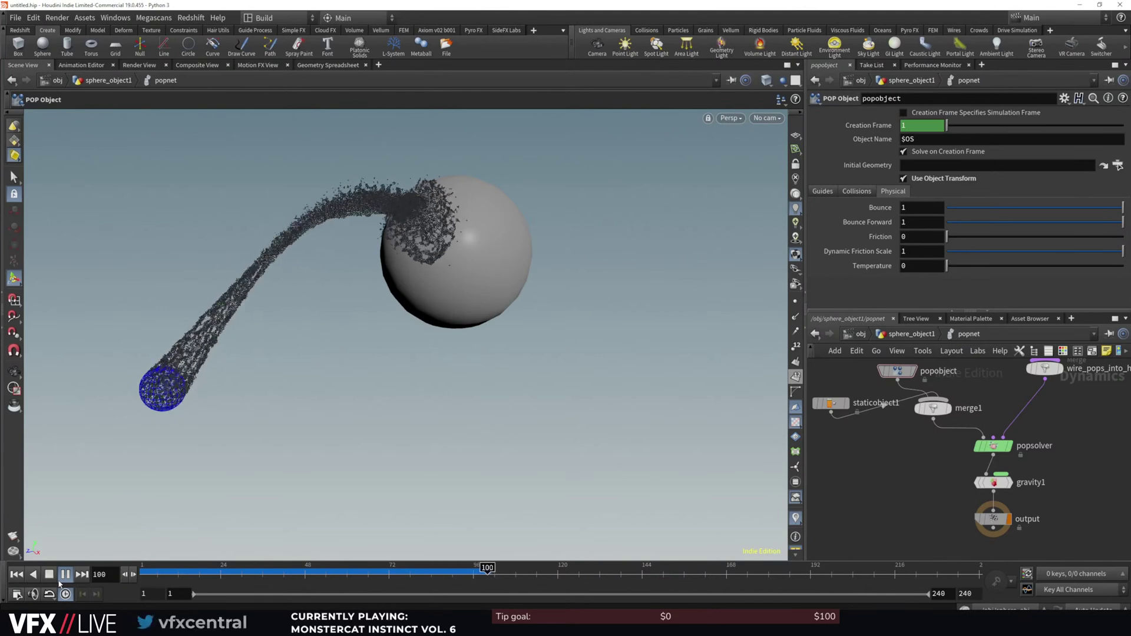
left_click(49, 577)
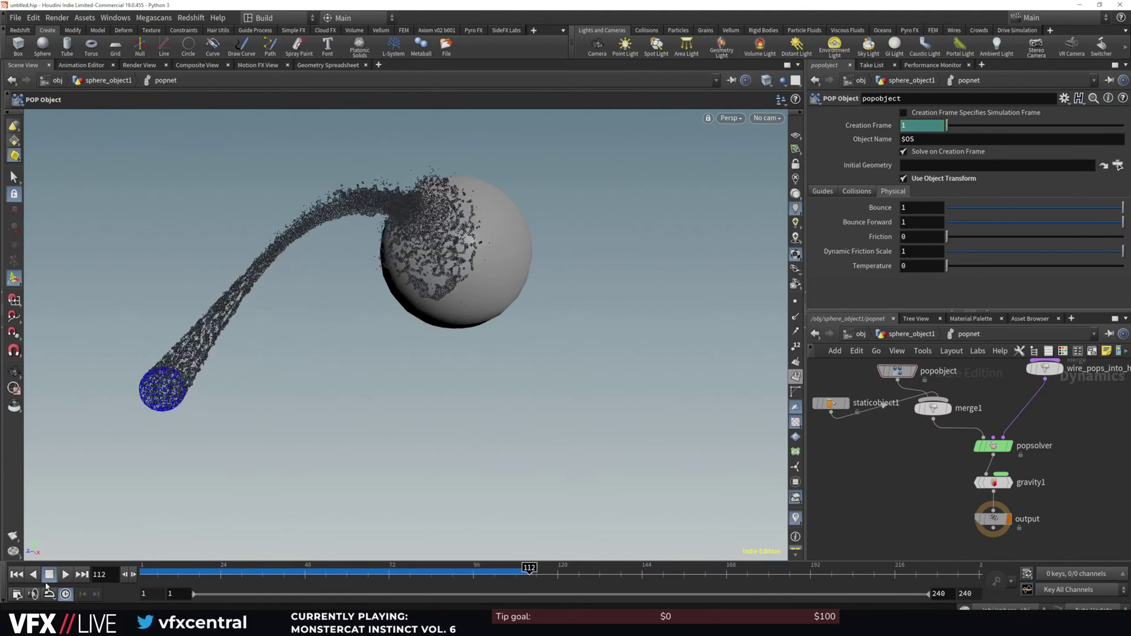
Return to the sphere_object1 network with popnet's Object Merge settings shown
left_click(911, 334)
left_click(884, 503)
left_click(915, 335)
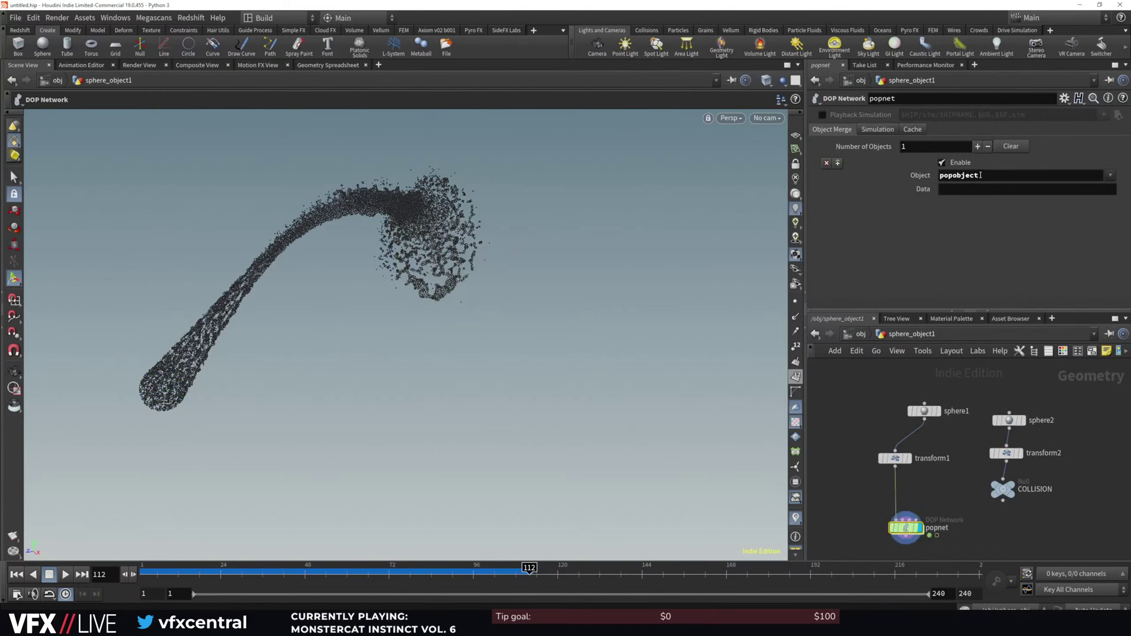
Set the Object in popnet's Object Merge settings to * so every simulation object is included
left_click_drag(985, 176, 900, 197)
type("8")
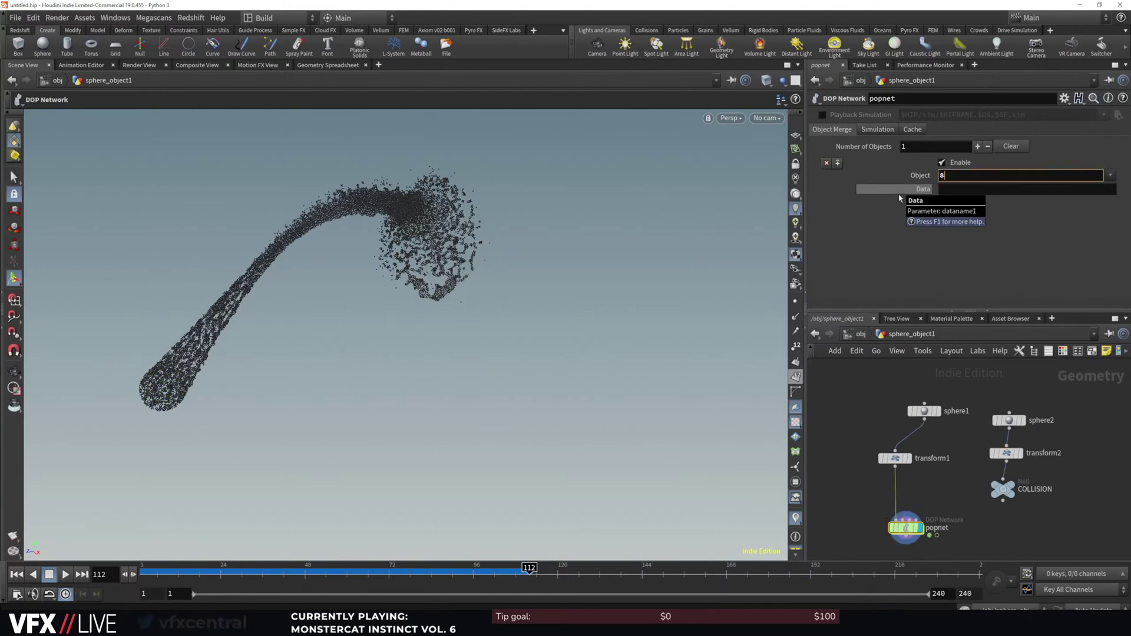
key("Return")
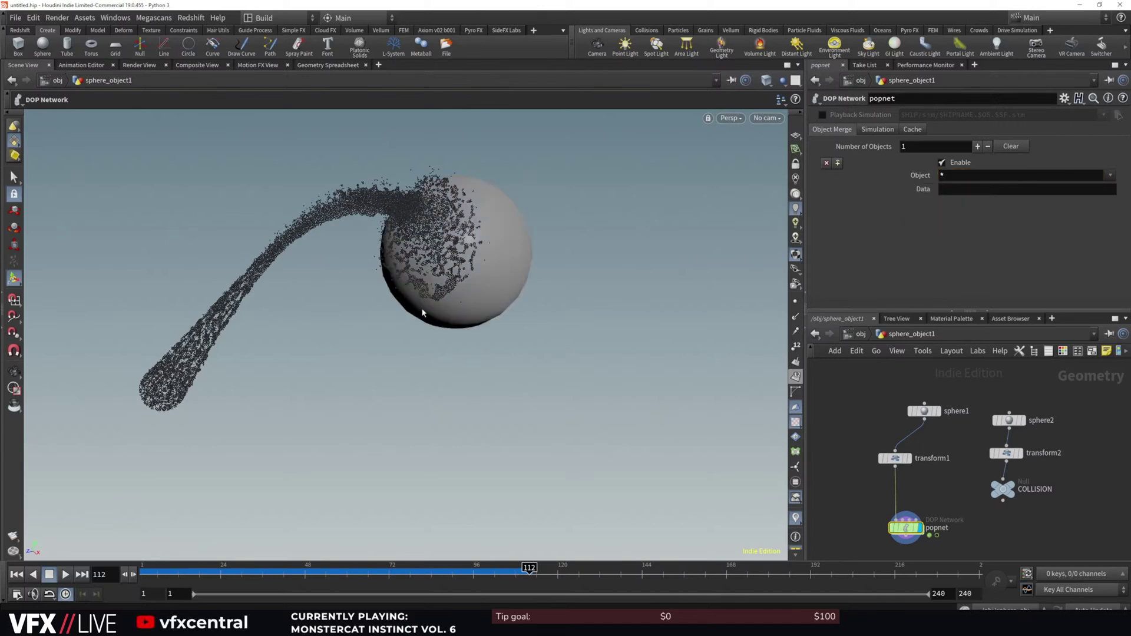
Set popnet's merged Object back to popobject
left_click_drag(904, 181, 899, 187)
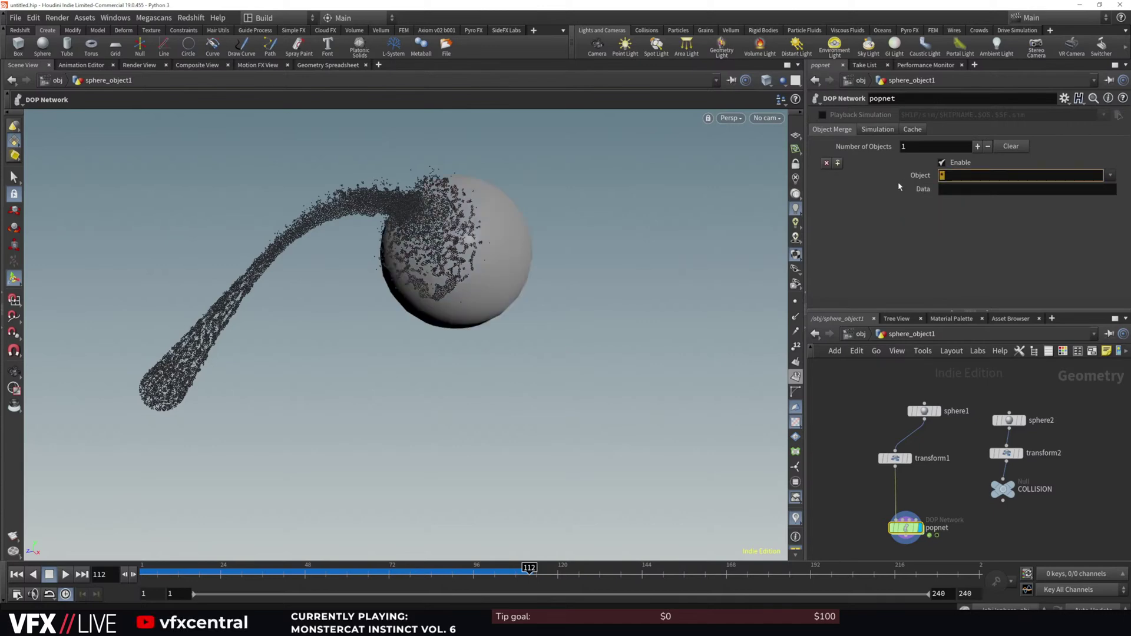
left_click(1111, 175)
left_click(1085, 189)
key("Return")
middle_click_drag(375, 364, 373, 390, "alt")
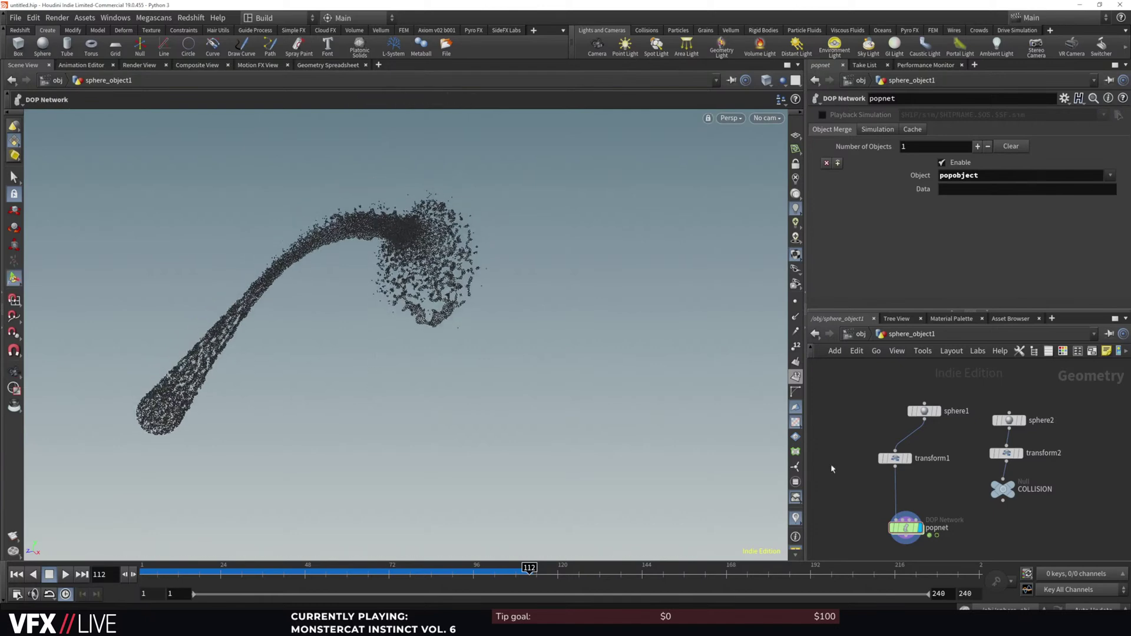
Add a File Cache node below popnet, wired to popnet's output
middle_click_drag(863, 511, 876, 426)
left_click(920, 451)
left_click(885, 495)
key("Escape")
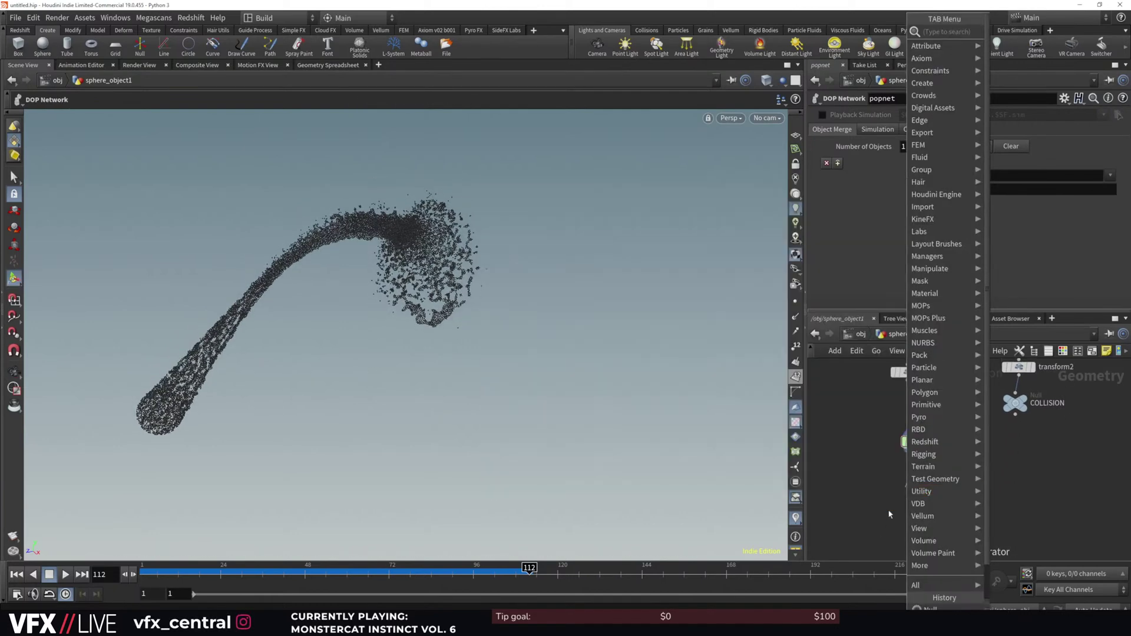
key("Tab")
mouse_move(897, 494)
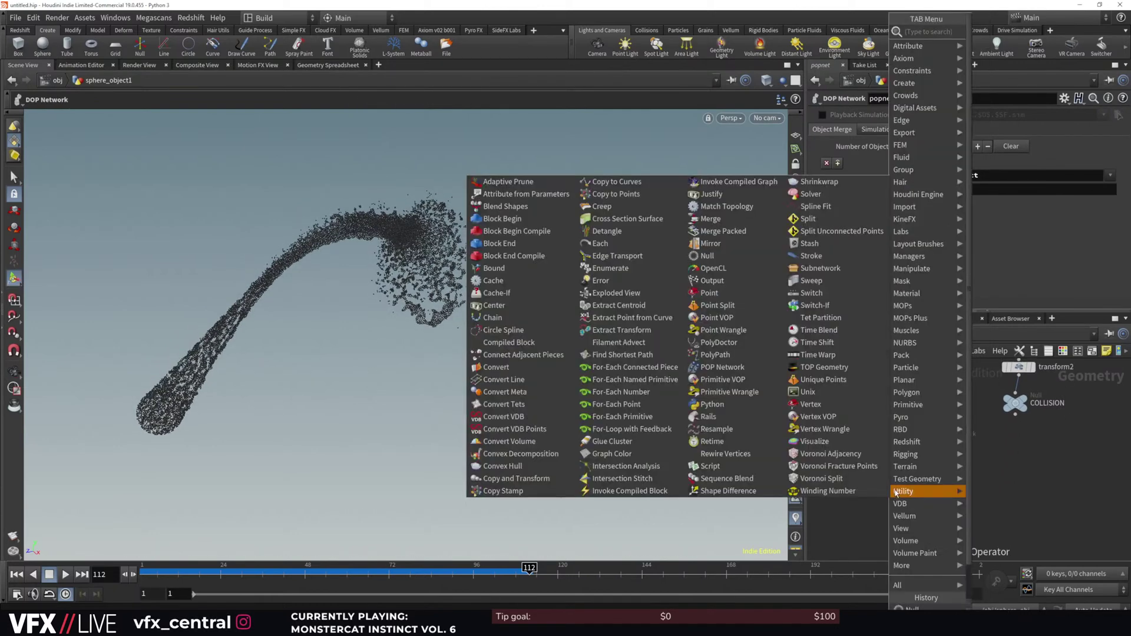
type("fie")
type("le")
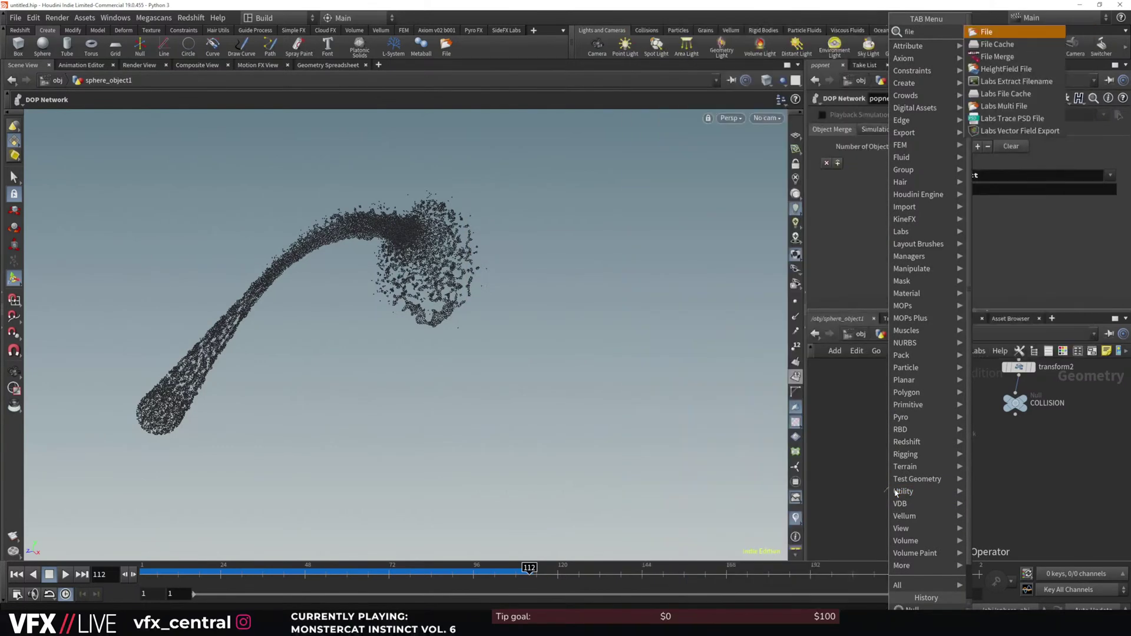
key("Down")
key("Return")
left_click(884, 492)
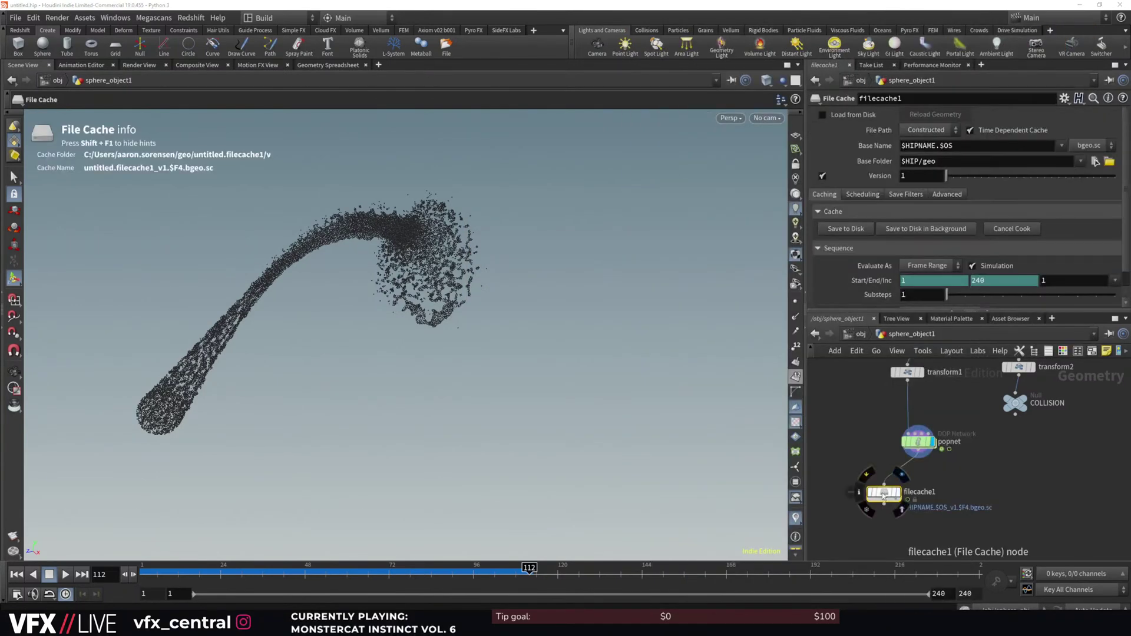
Start saving the scene and create a new folder named fluidstream inside P:/HOUDINI
key("ctrl+s")
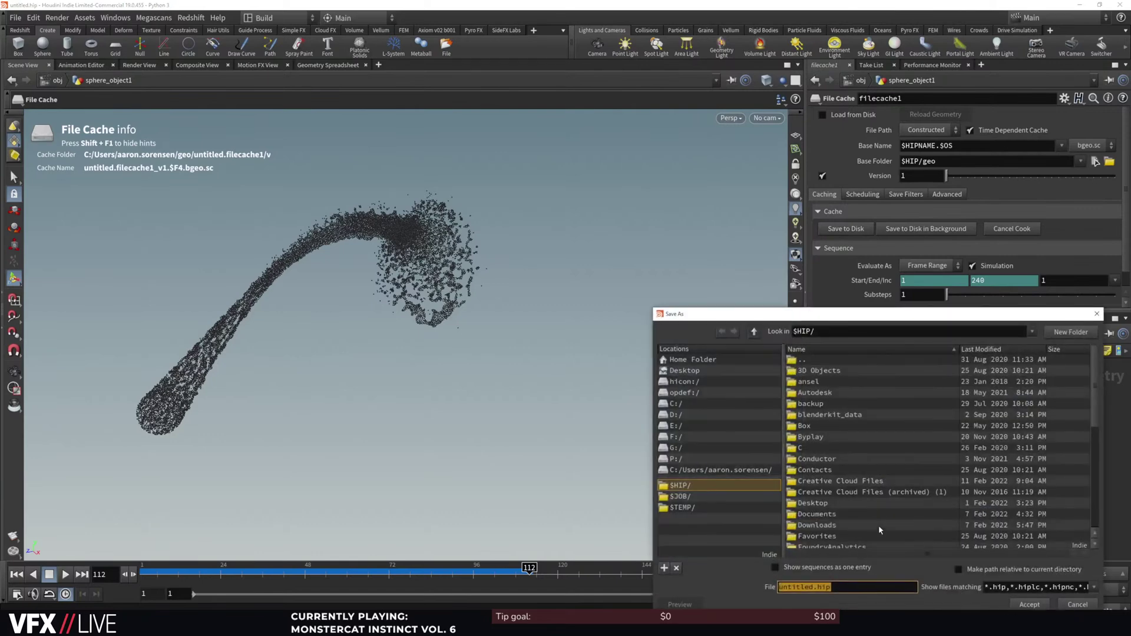
left_click_drag(735, 322, 345, 175)
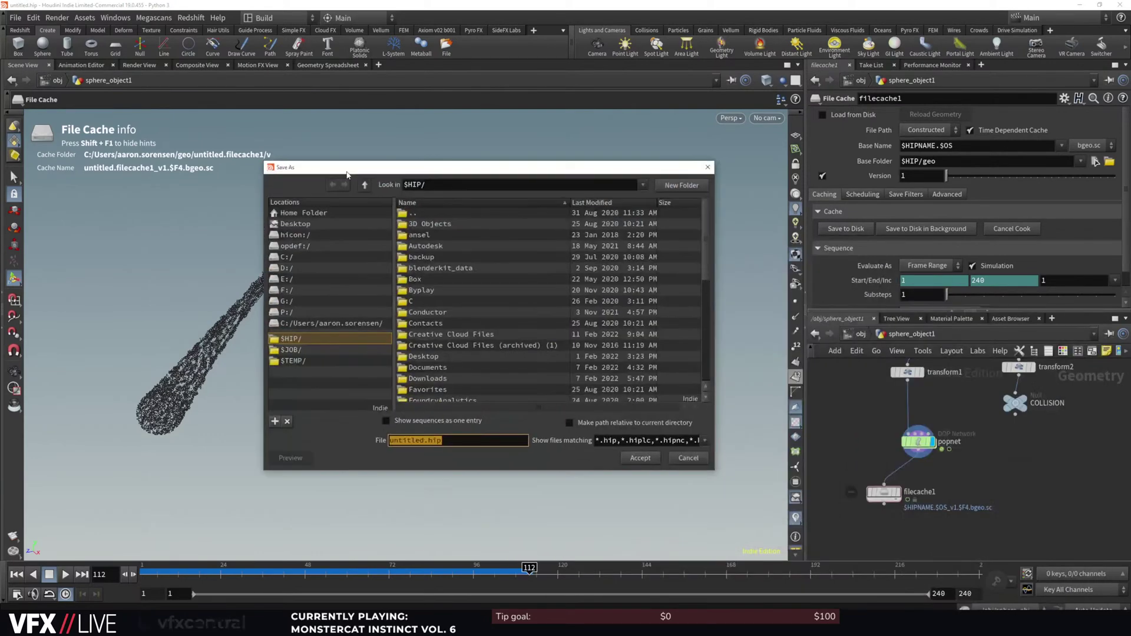
left_click(294, 312)
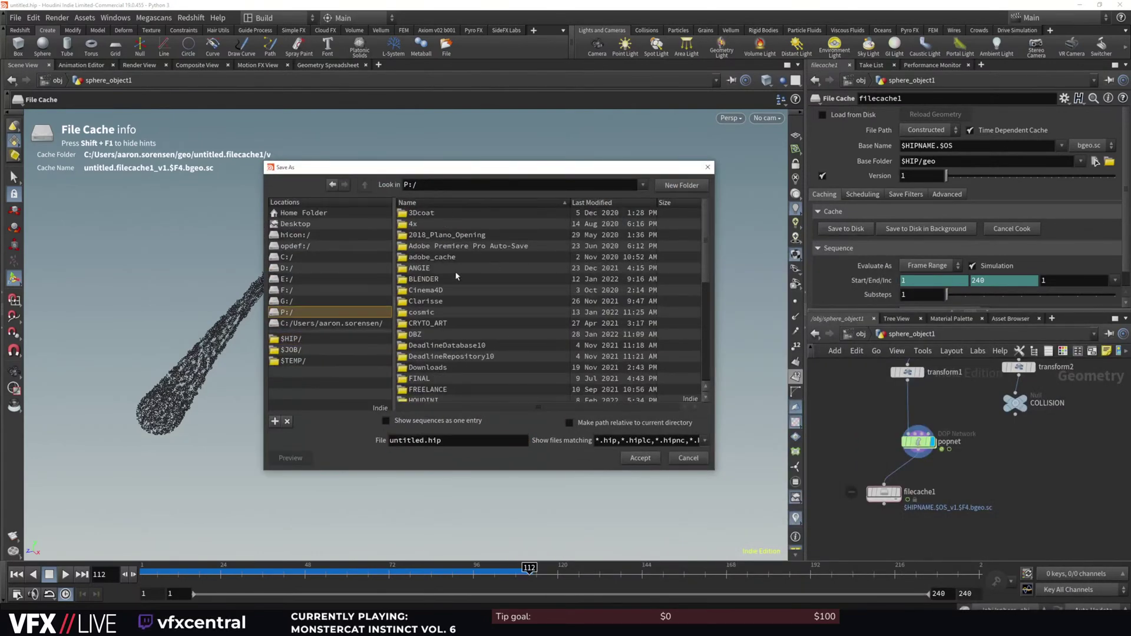
scroll(704, 255, "down", 3)
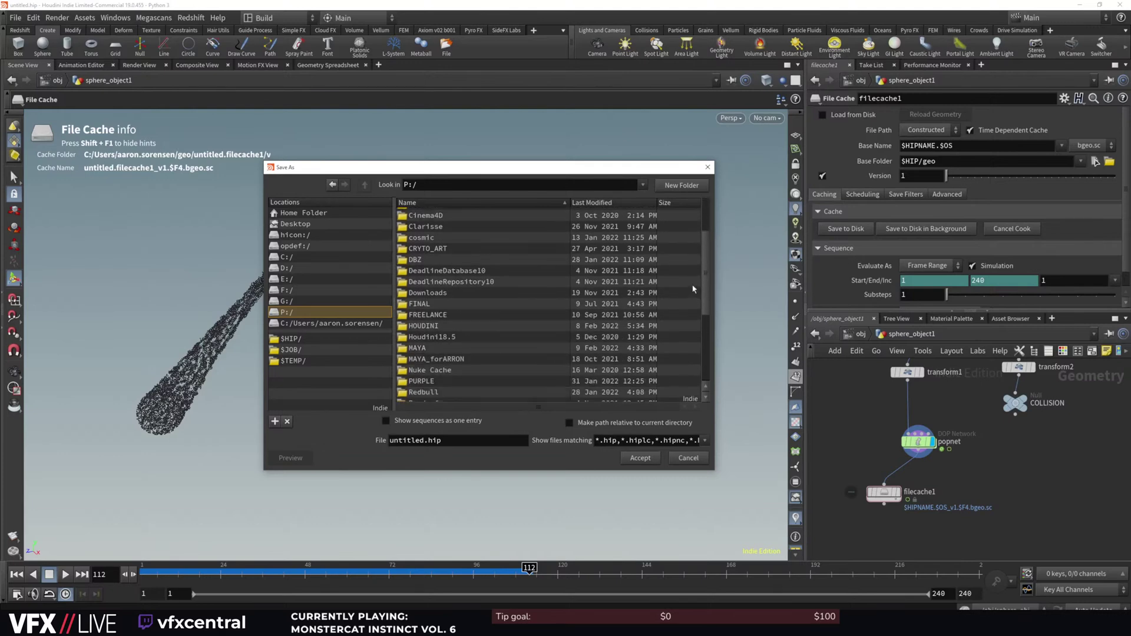
double_click(404, 325)
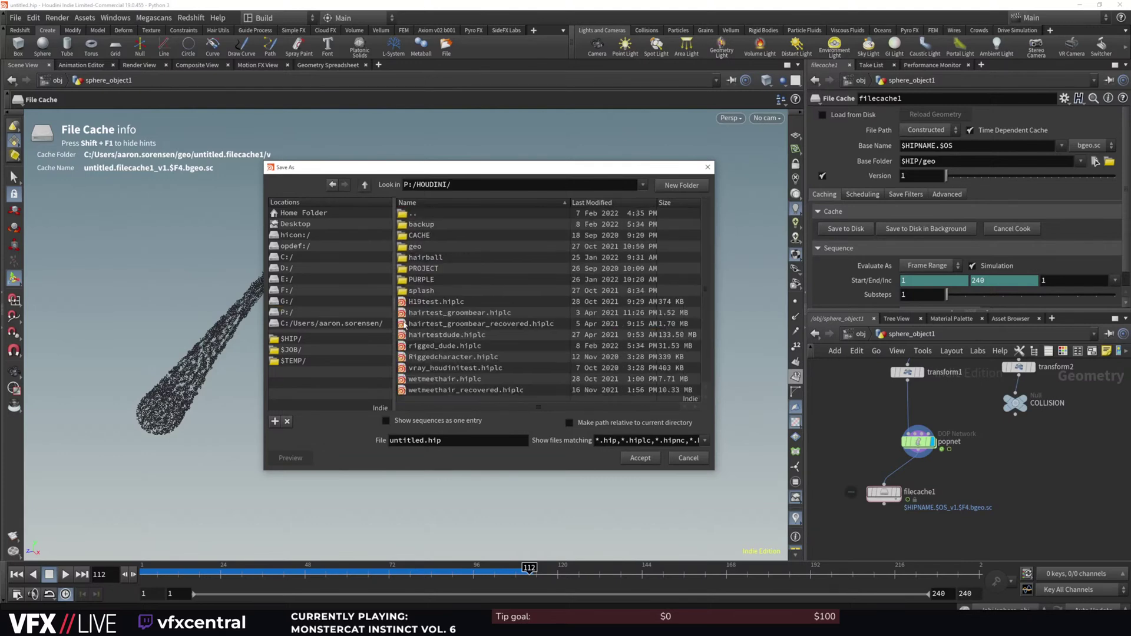
left_click(674, 186)
type("flu")
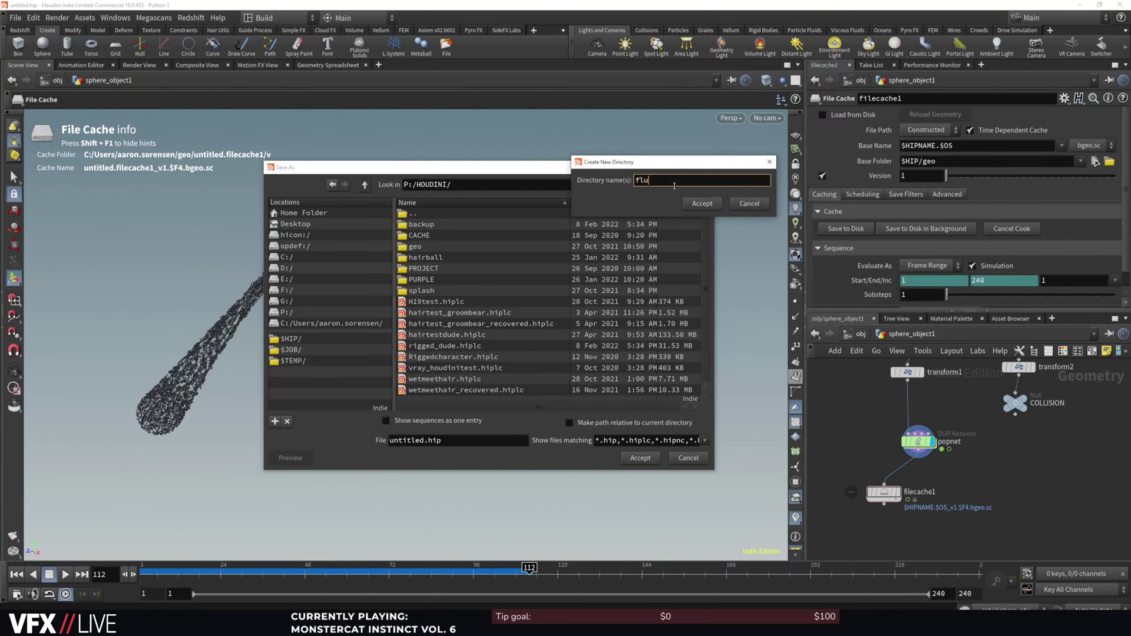
type("idstream")
key("Return")
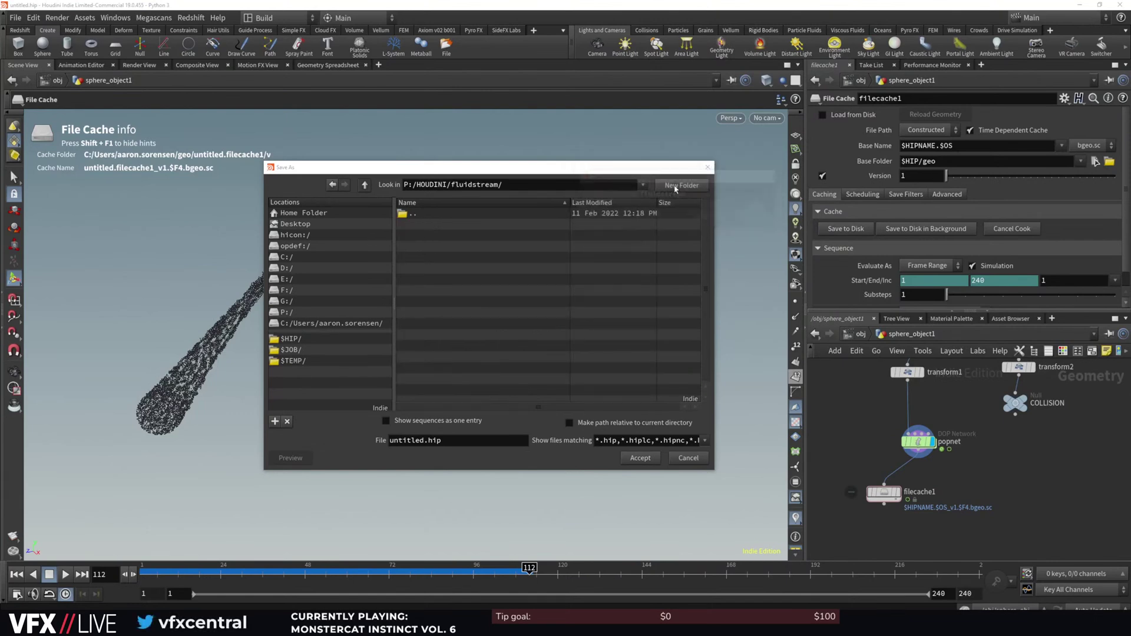
Save the scene as fluidstream in the new folder and dismiss the Python callback error dialog
double_click(411, 441)
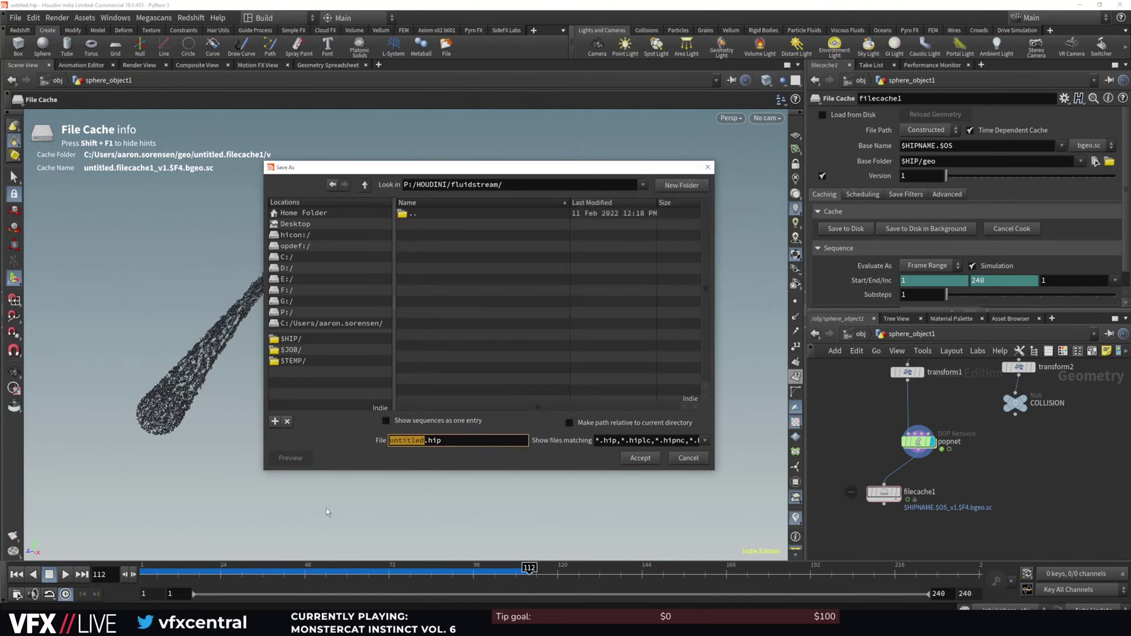
type("fluidstream")
left_click(648, 460)
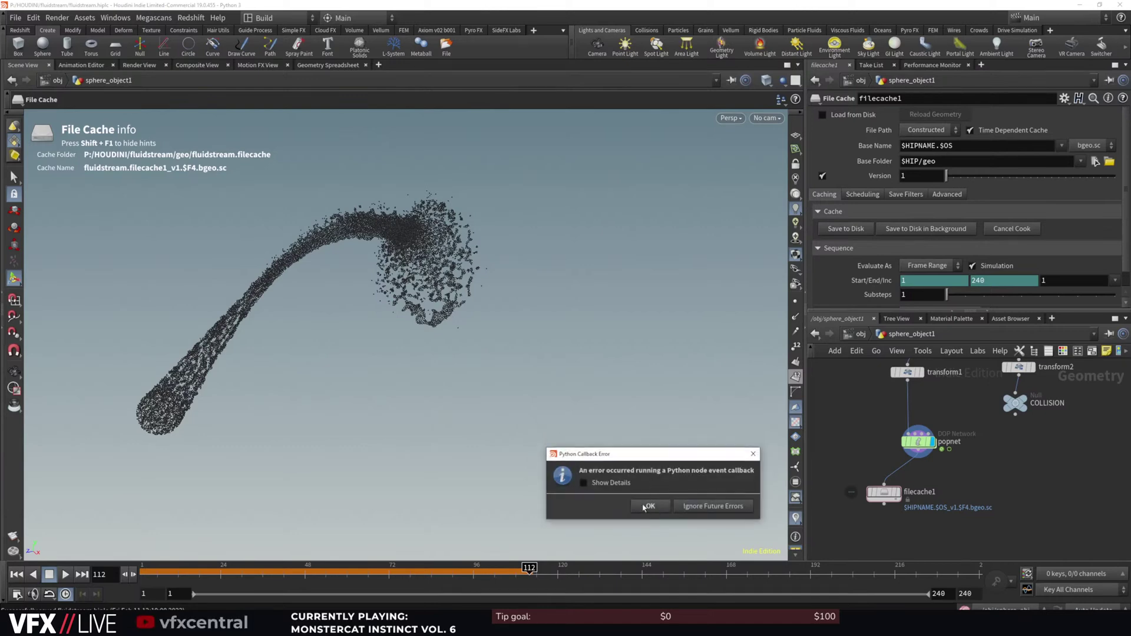
left_click(595, 483)
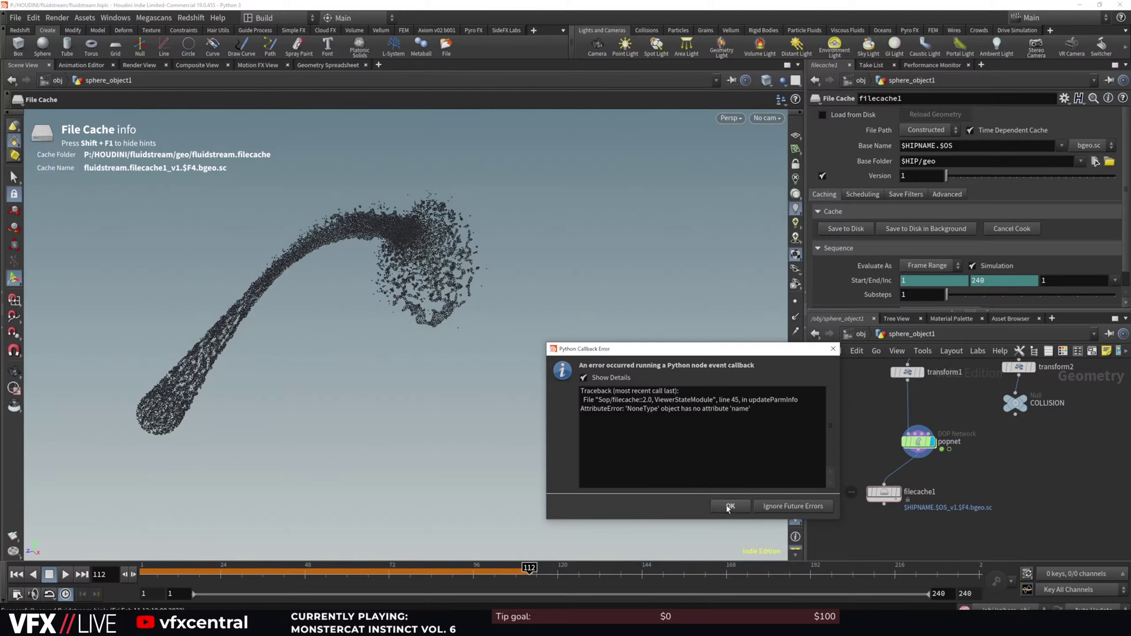
left_click(762, 507)
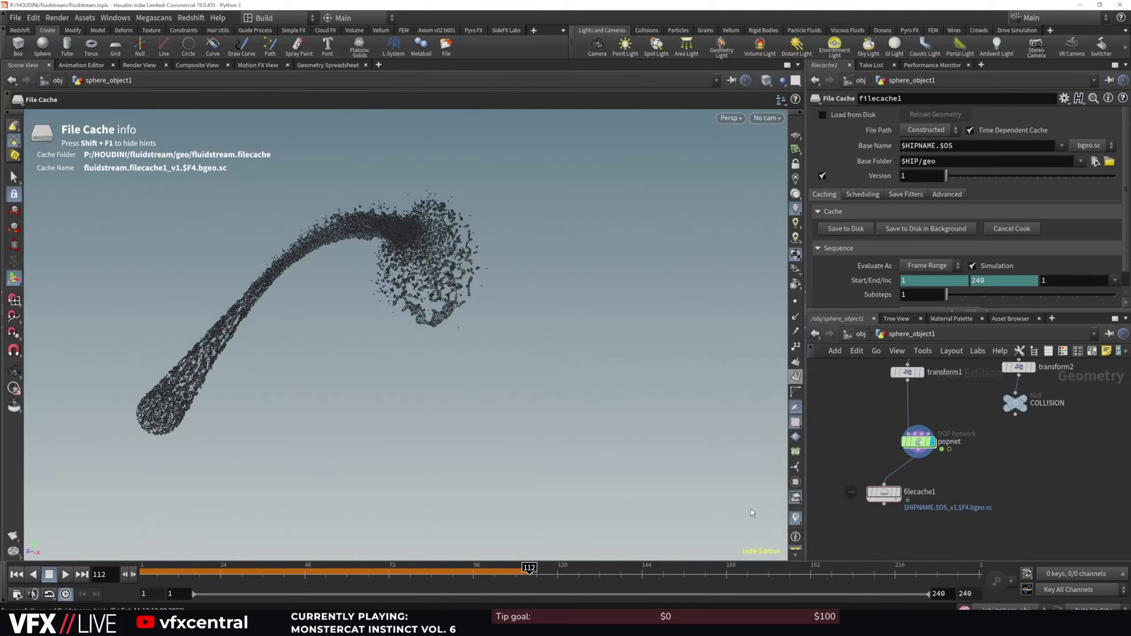
Rewind to frame 1, save filecache1's frames 1 to 240 to disk and display filecache1
left_click(17, 575)
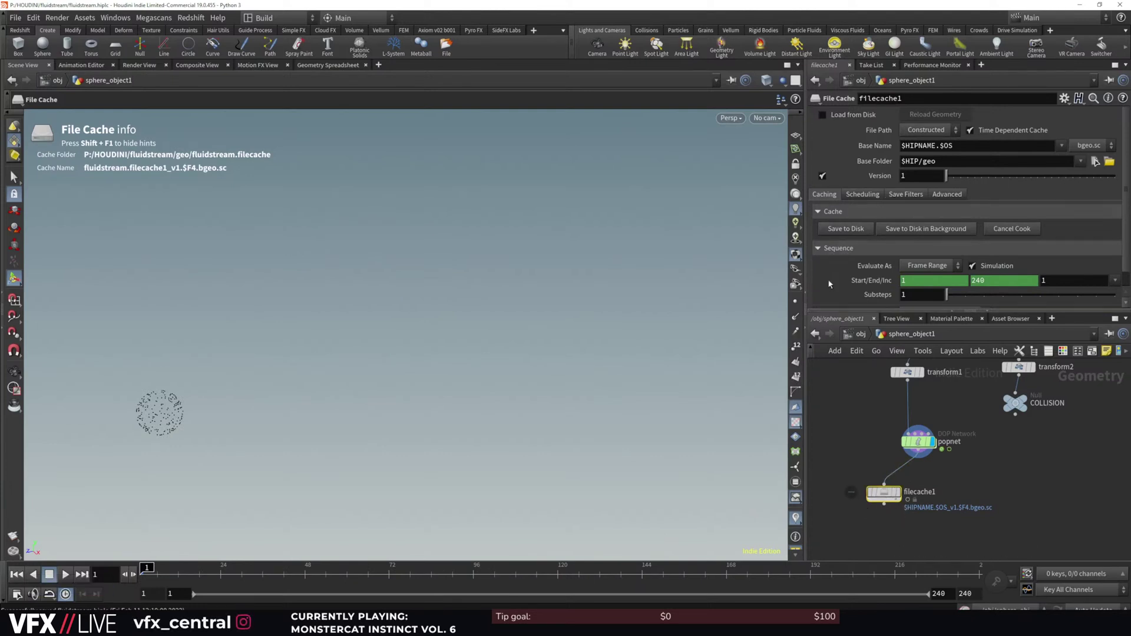
left_click(849, 231)
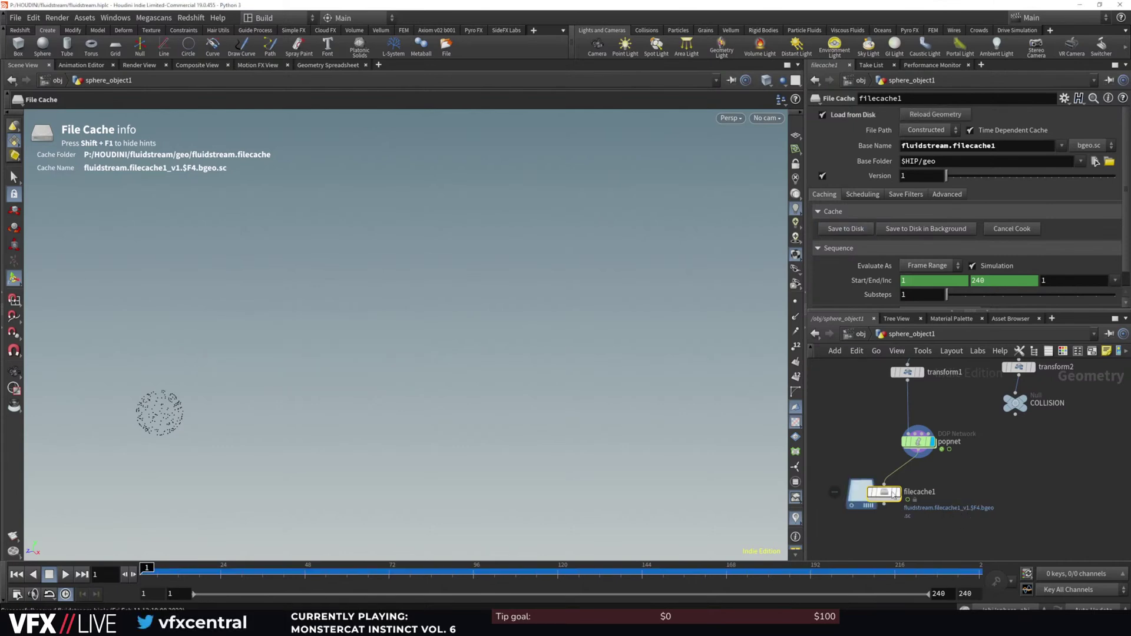
mouse_move(882, 505)
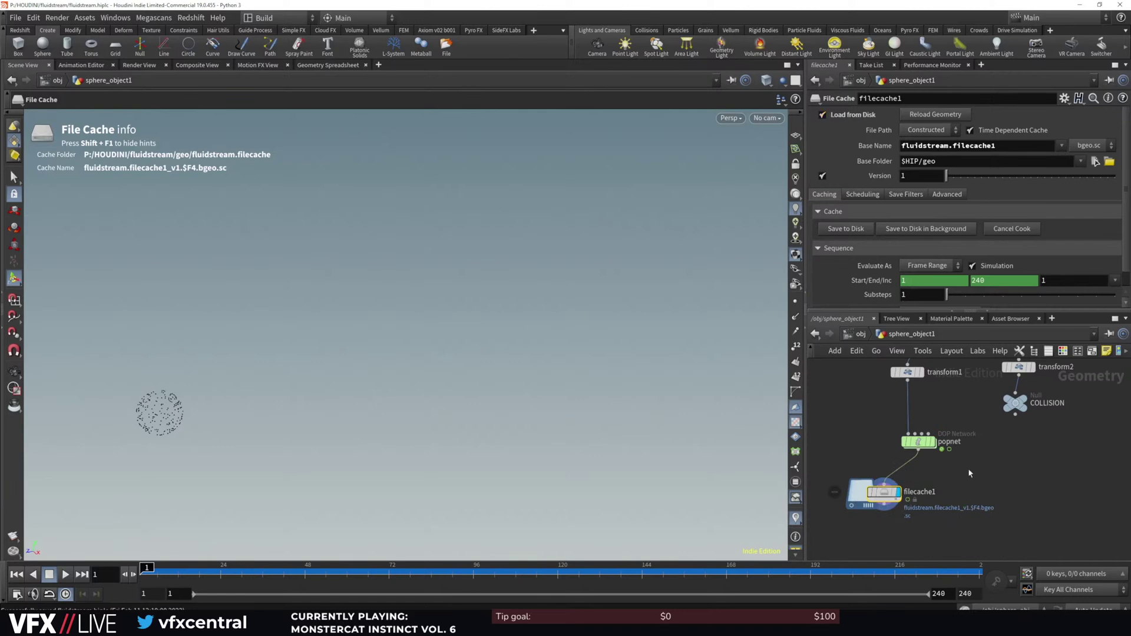
Scrub through the cached particles and play them to about frame 142
mouse_move(427, 566)
left_mouse_down()
mouse_move(401, 568)
mouse_move(715, 568)
mouse_move(344, 568)
mouse_move(466, 568)
left_mouse_up()
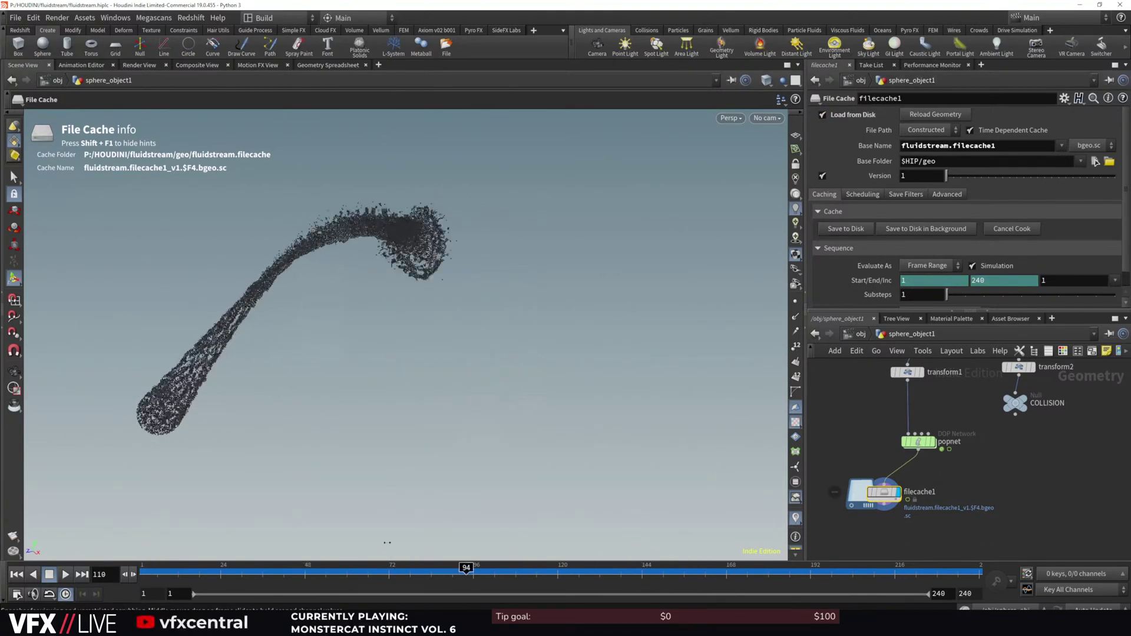
left_click(65, 574)
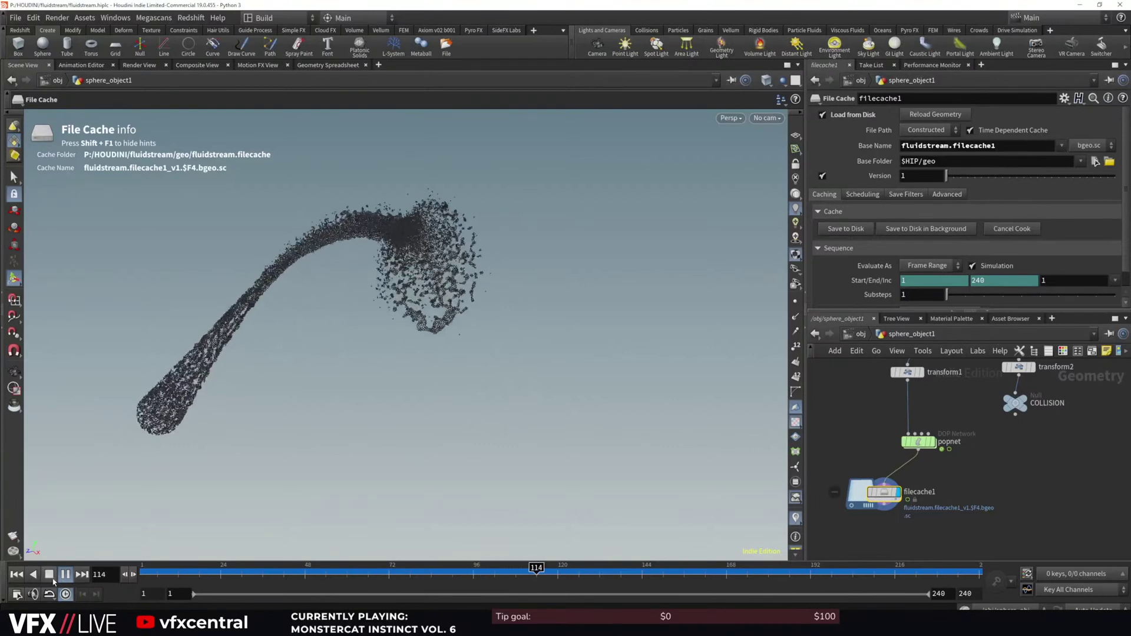
left_click(48, 572)
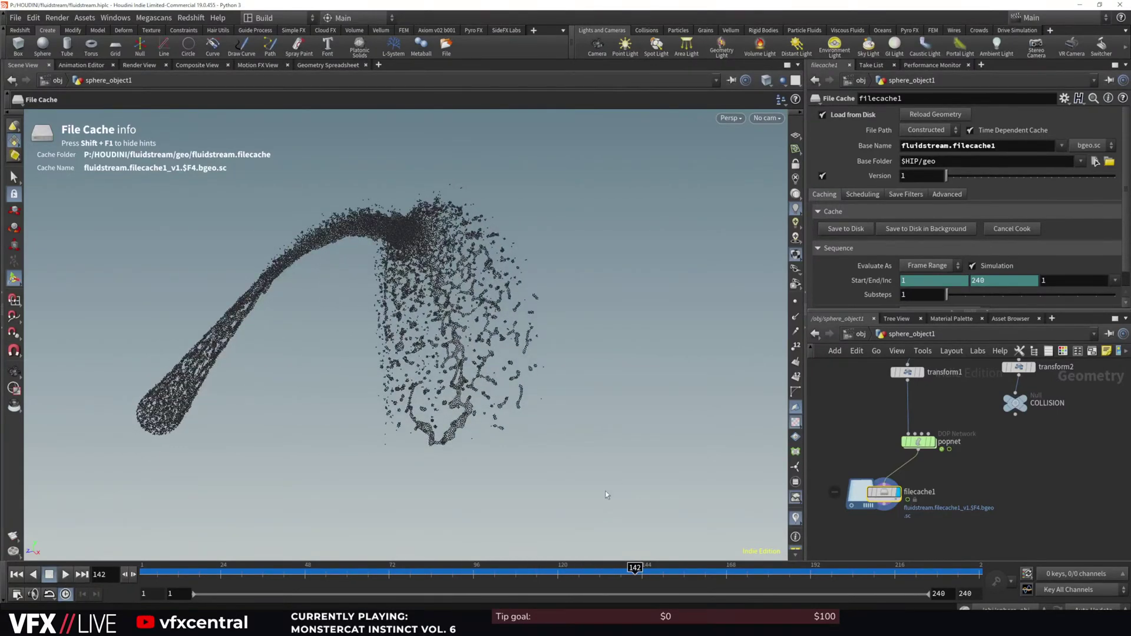
middle_click_drag(404, 425, 408, 390, "alt")
Detach filecache1 from popnet, place it to popnet's lower right and scrub the cached particles to frame 124
middle_click_drag(876, 536, 875, 500)
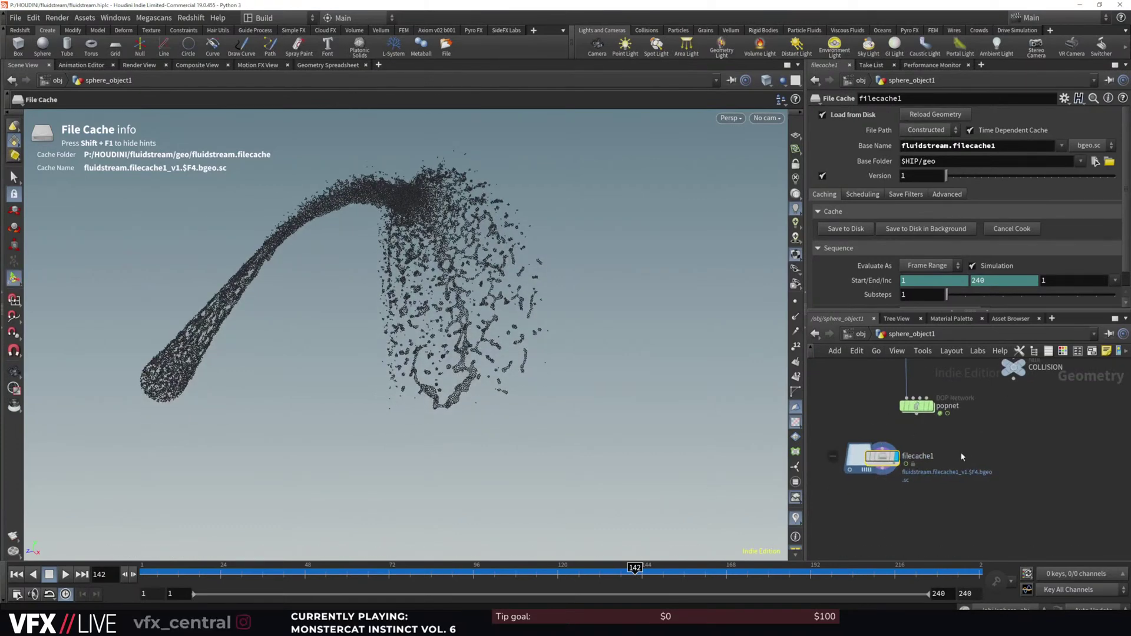
left_click_drag(884, 458, 1011, 466)
left_click_drag(425, 569, 571, 567)
Add a Particle Fluid Surface node below filecache1, wired to its output, and display it
middle_click_drag(999, 504, 925, 488)
key("Tab")
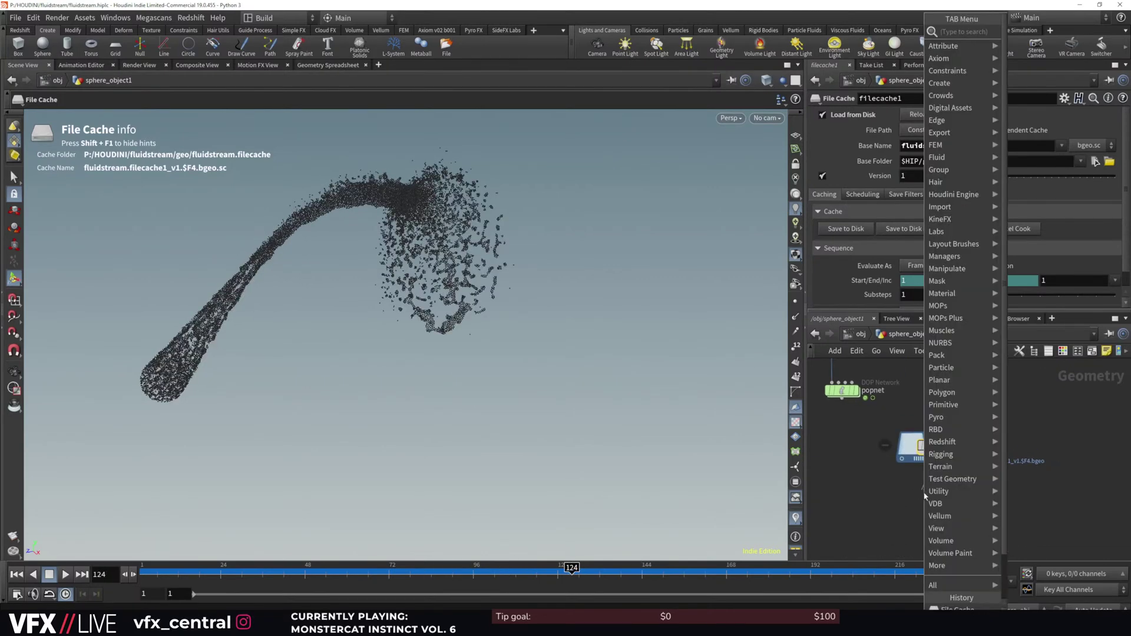
type("fluid")
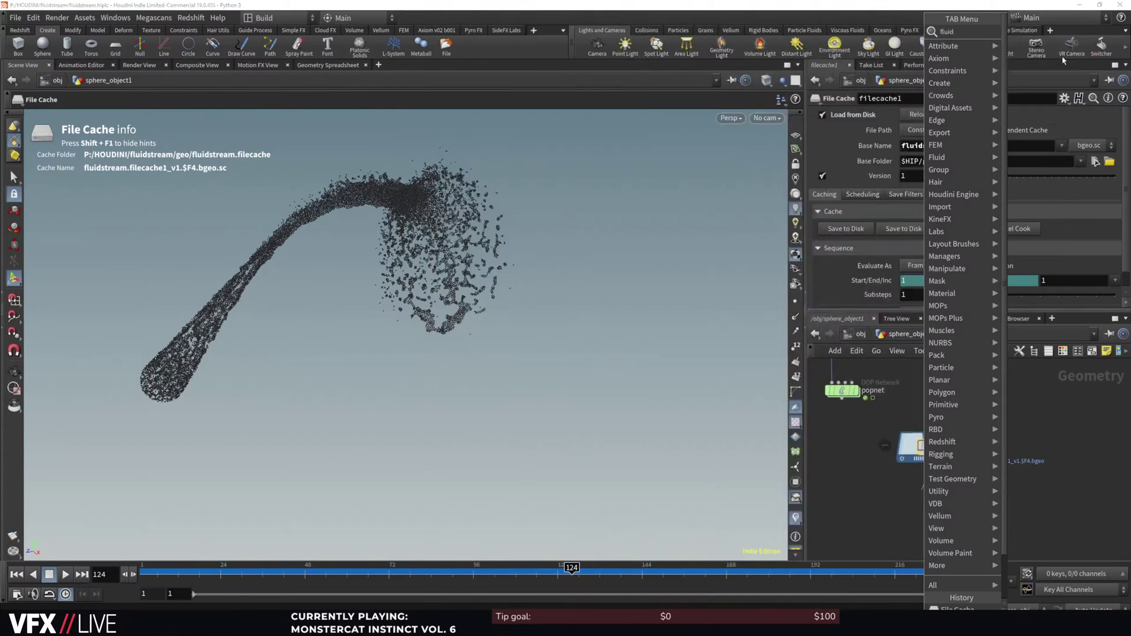
left_click(1055, 56)
left_click(937, 494)
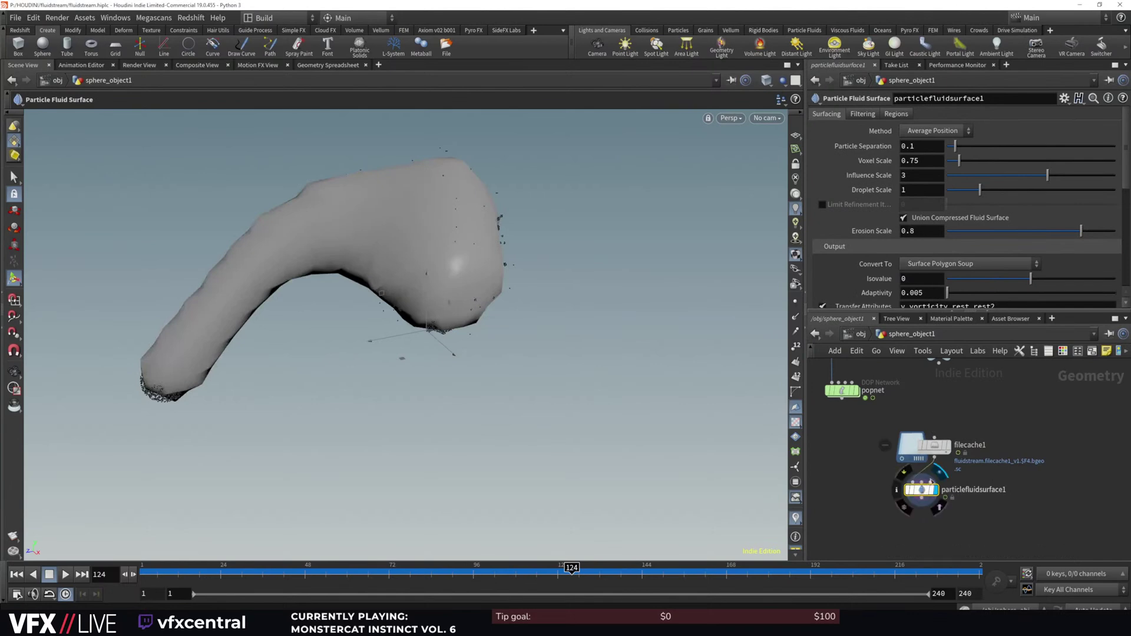
Set the fluid surface's Particle Separation to 0.01 and play the meshed result to about frame 132
left_click(908, 147)
type("1")
key("Return")
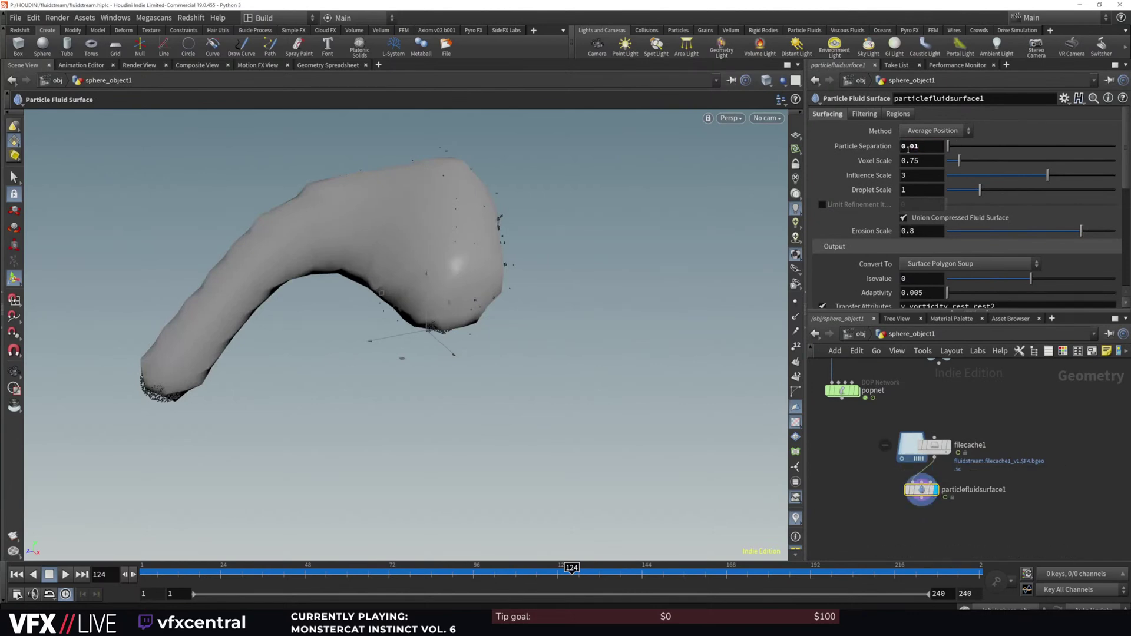
left_click(65, 575)
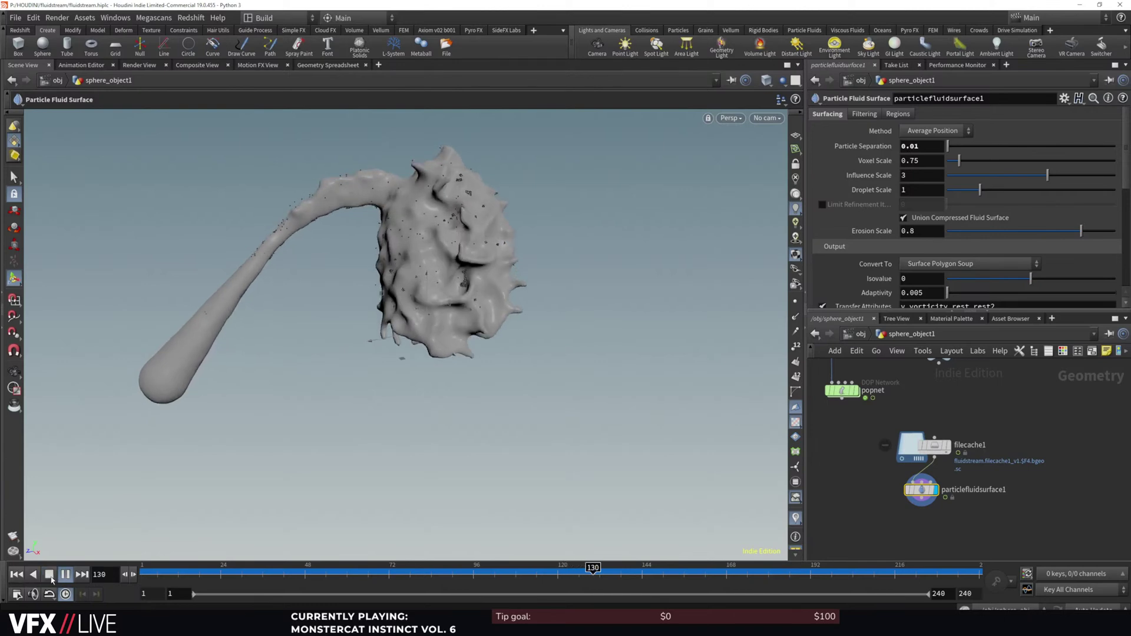
left_click(49, 575)
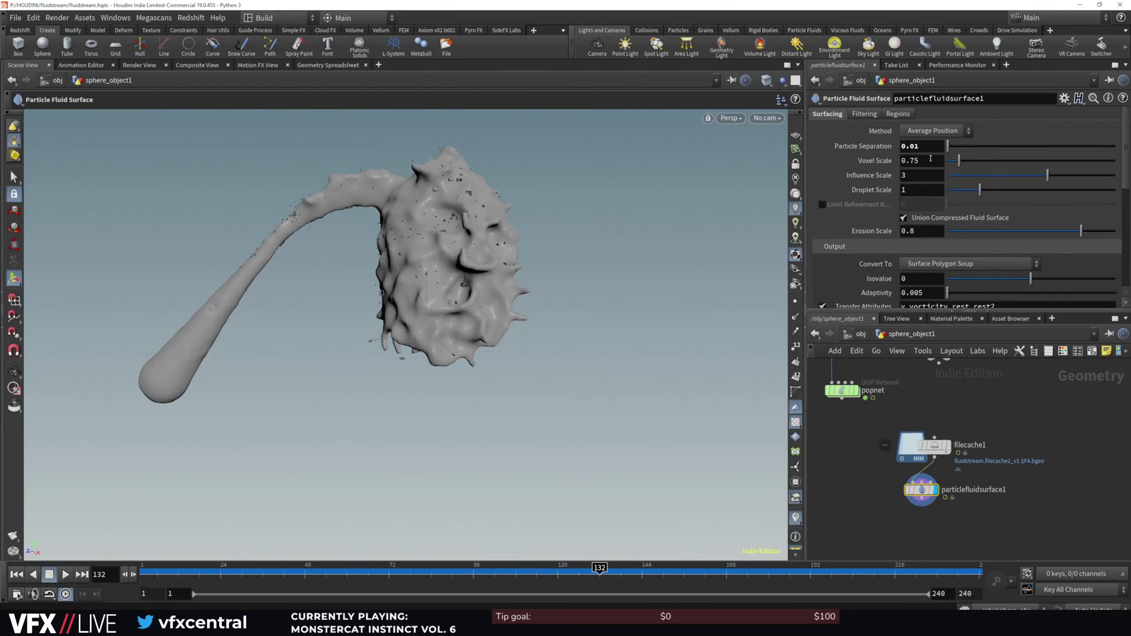
Enable Dilate, Smooth and Final Smooth filtering on particlefluidsurface1 and return to its surfacing settings
left_click(864, 114)
left_click(822, 130)
left_click(822, 146)
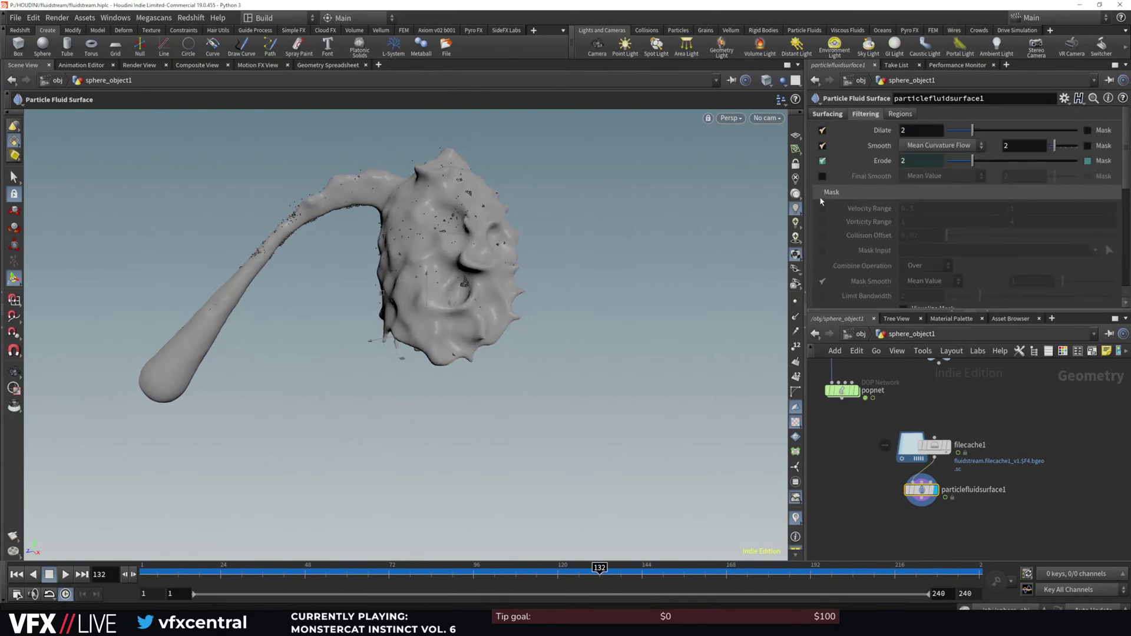
left_click(823, 177)
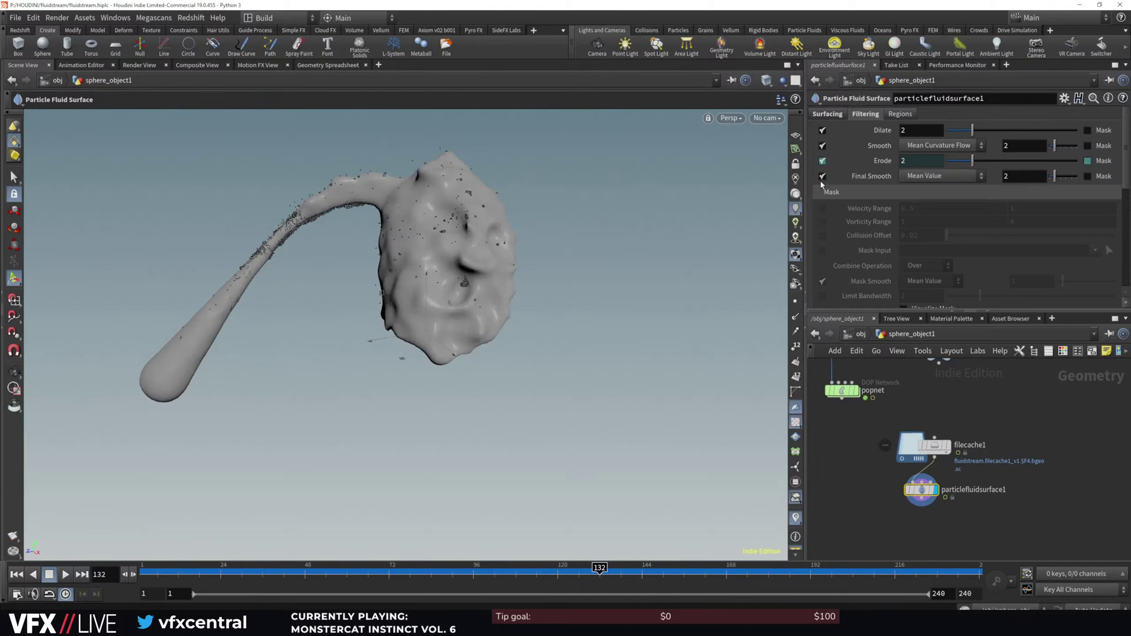
left_click(828, 115)
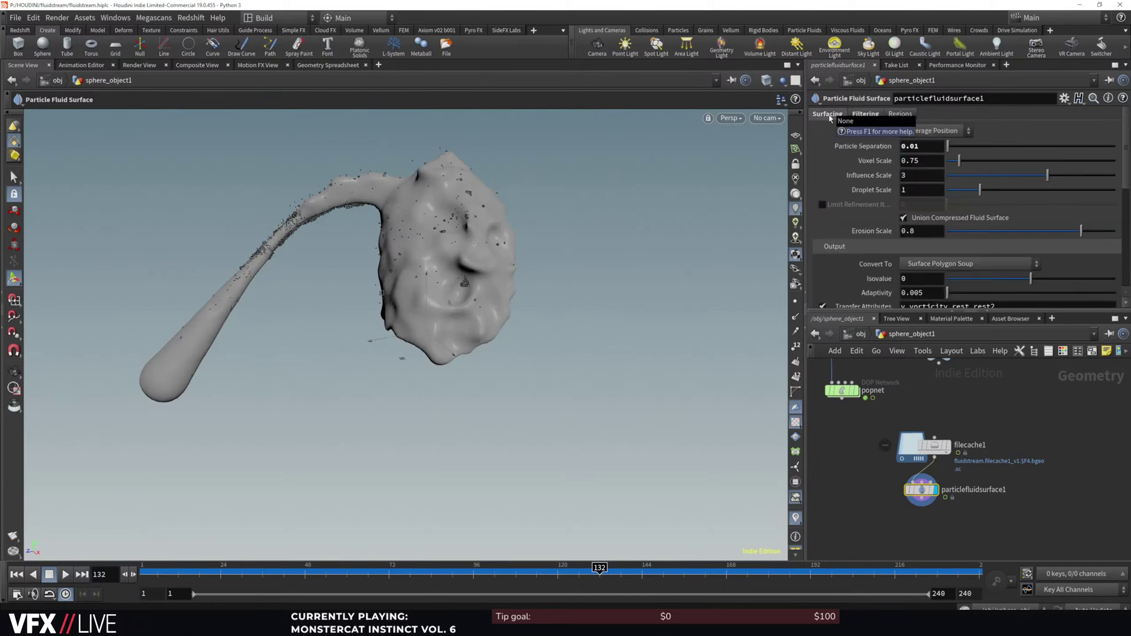
Lower the Voxel Scale on particlefluidsurface1 to 0.48, glancing at the stream chat in between
left_click_drag(960, 160, 951, 167)
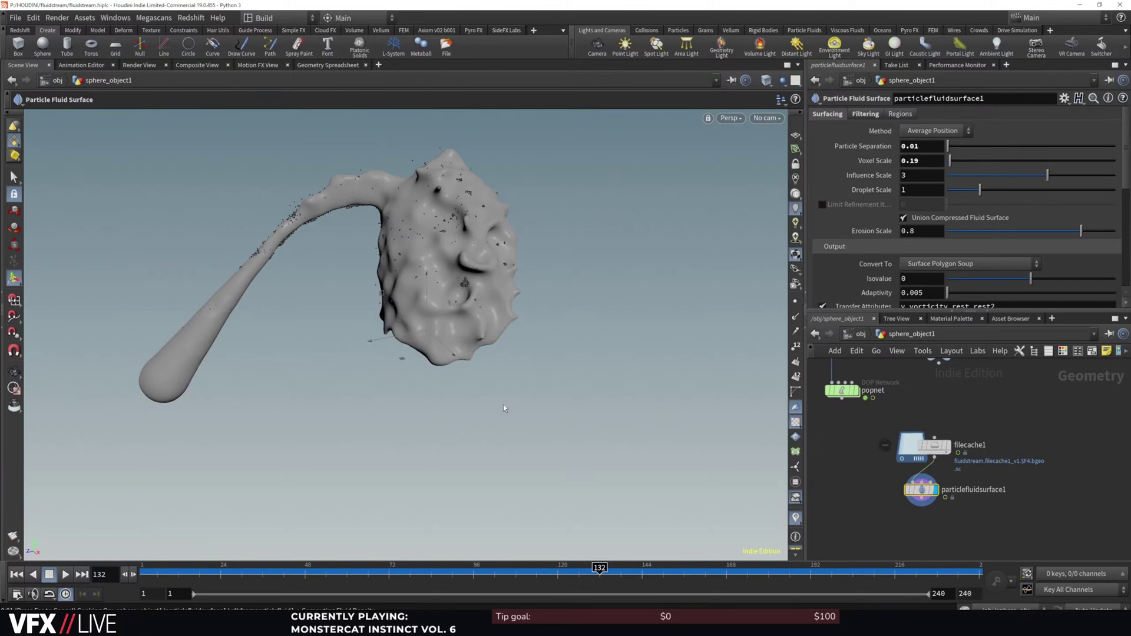
key("alt+Tab")
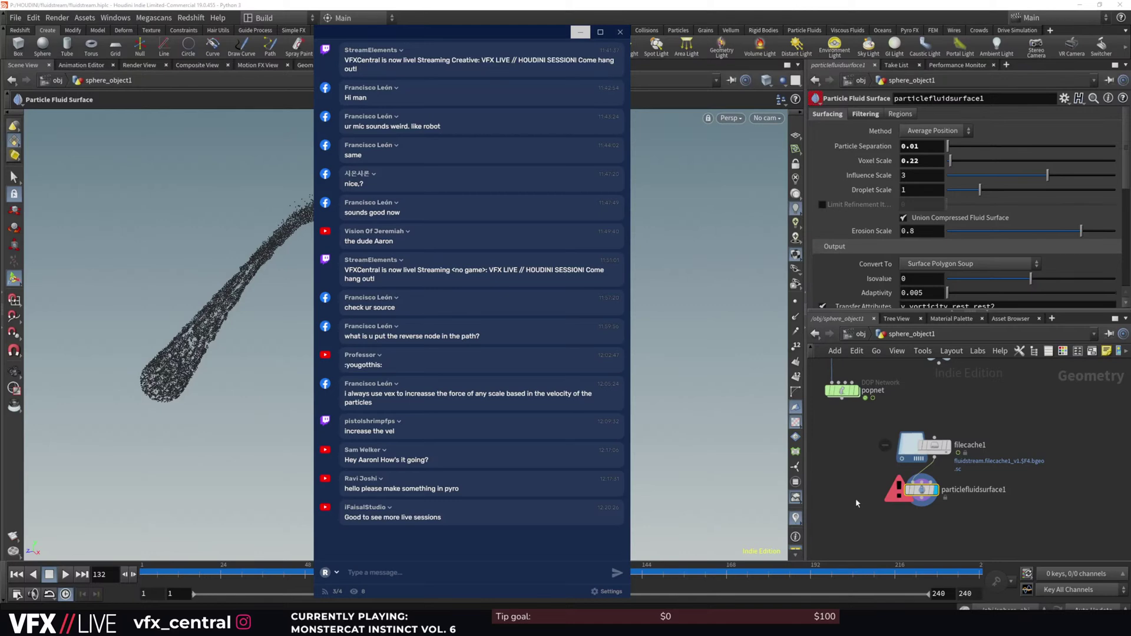
key("alt+Tab")
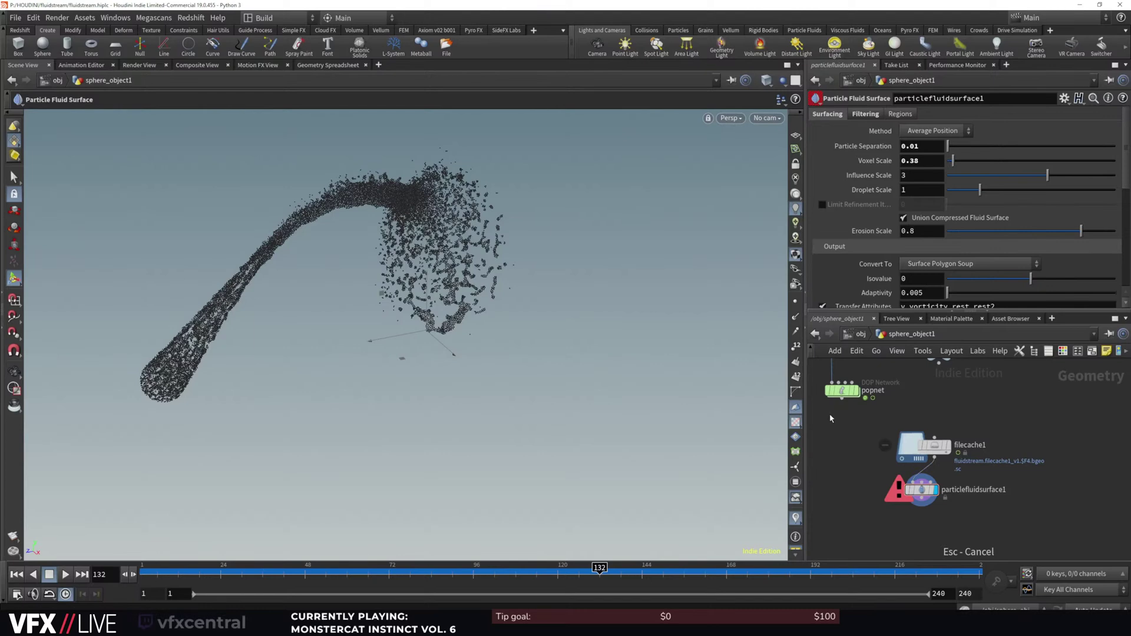
left_click_drag(950, 160, 956, 171)
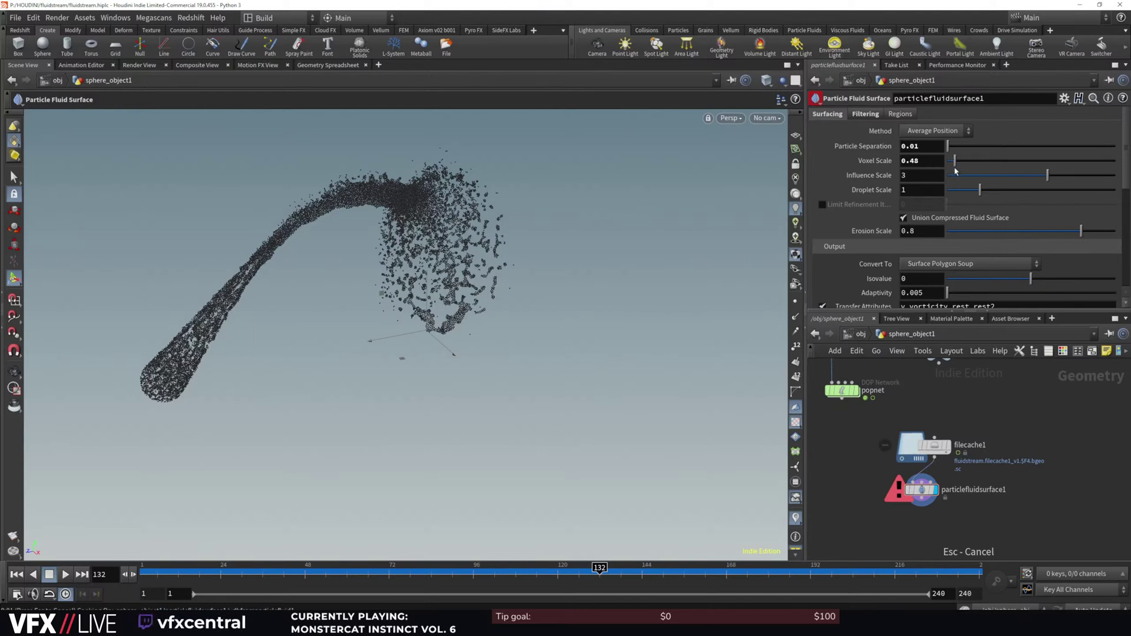
Set the fluid surface's Particle Separation to 0.004 and inspect the finer mesh from another angle
left_click(910, 149)
key("BackSpace")
type("04")
key("Return")
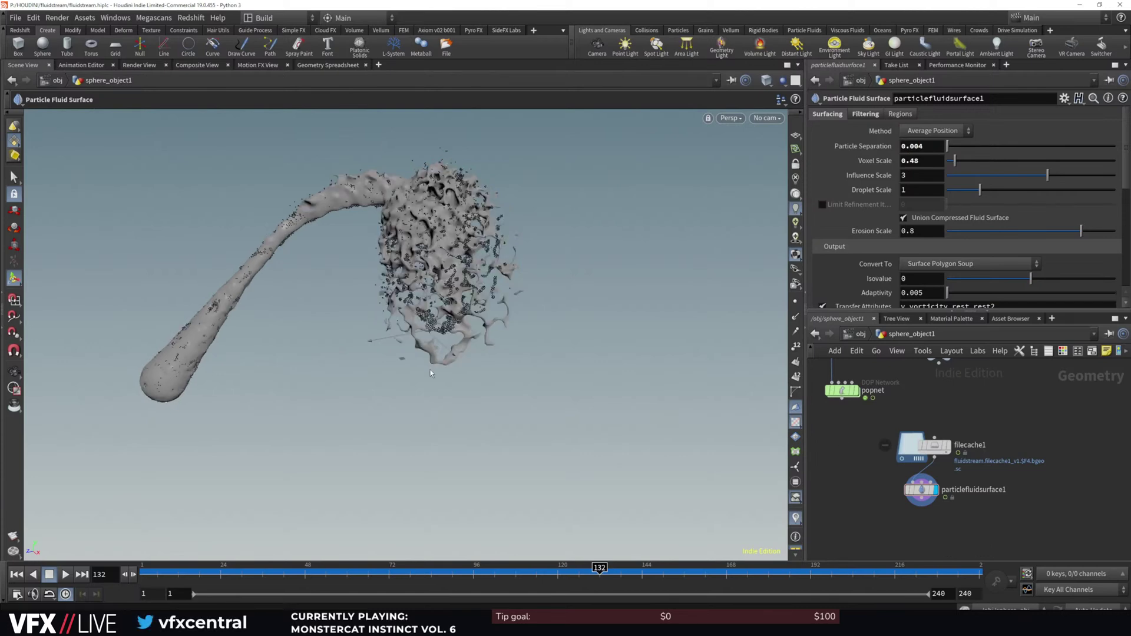
scroll(419, 358, "down", 2)
left_click_drag(416, 358, 477, 338, "alt")
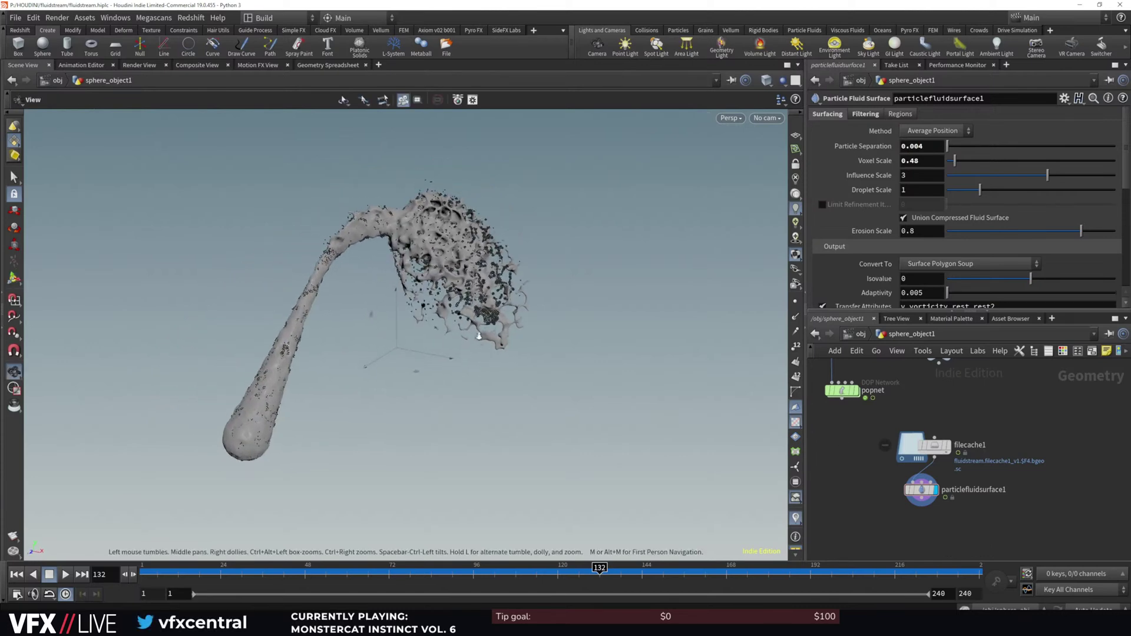
scroll(461, 328, "up", 3)
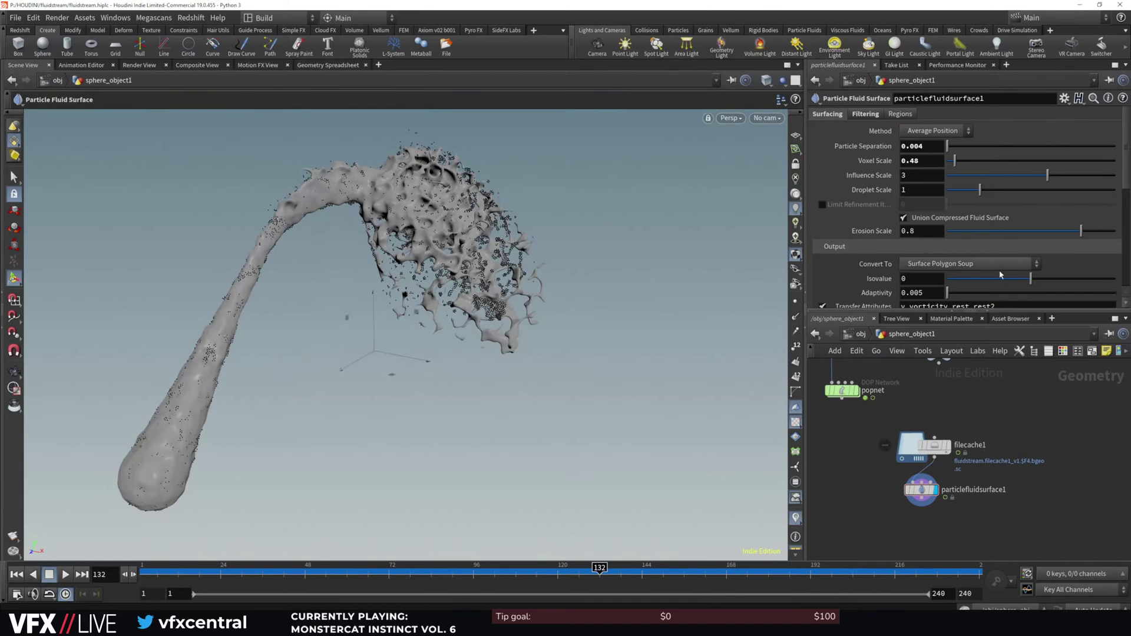
Set the fluid surface's Droplet Scale to 0.72 and Voxel Scale to 0.77, and inspect the mesh around frame 135
left_click(973, 188)
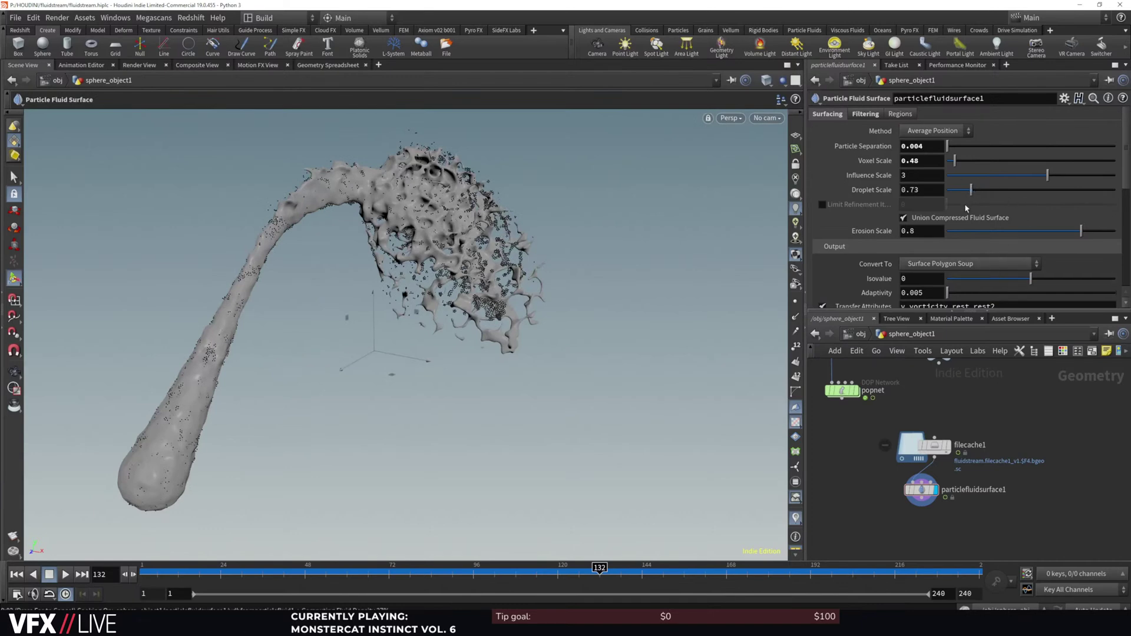
key("Escape")
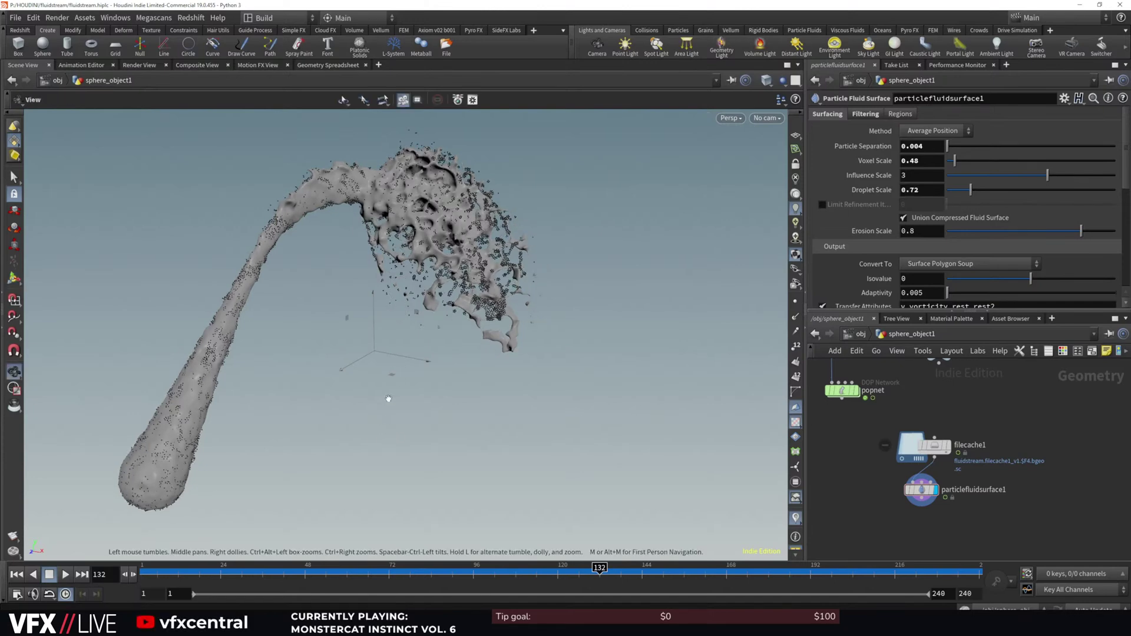
left_click_drag(419, 391, 403, 412)
key("Return")
left_click(65, 575)
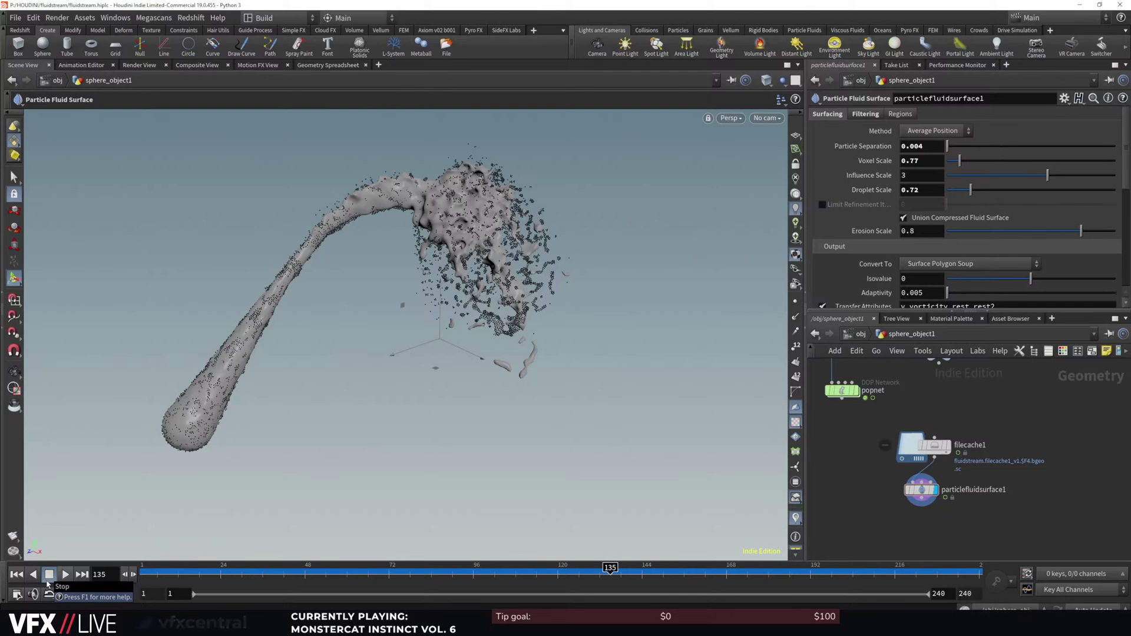
left_click_drag(344, 330, 420, 364, "alt")
right_click_drag(419, 363, 474, 288)
right_click_drag(638, 399, 568, 359)
left_click_drag(568, 359, 492, 453, "alt")
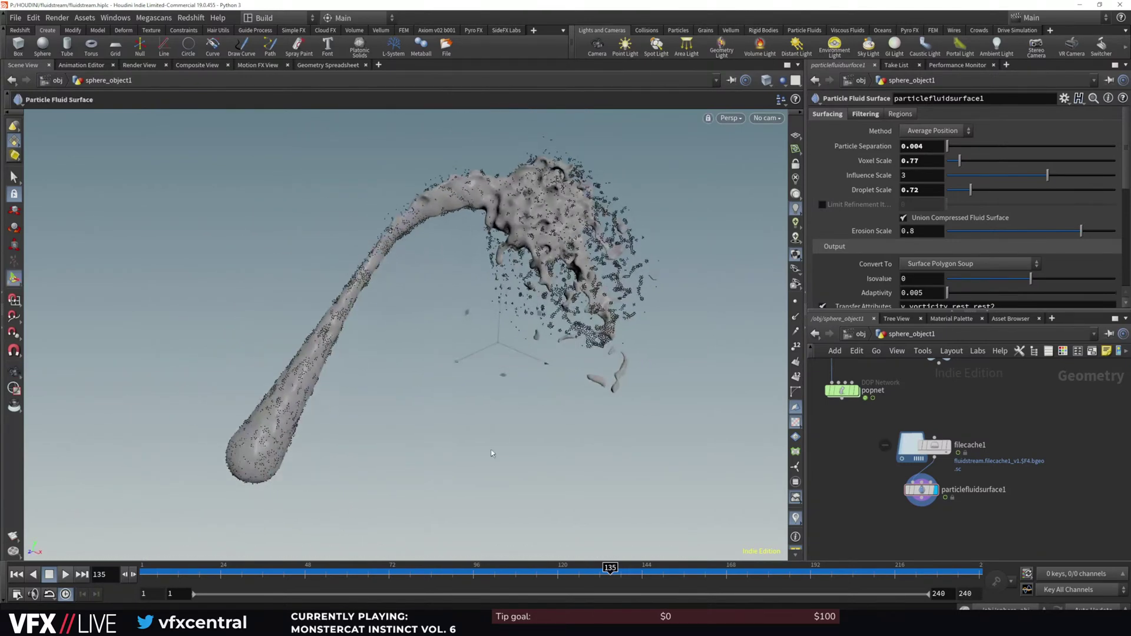
Move particlefluidsurface1 aside and add a displayed Trail node below filecache1, wired to its output
left_click_drag(921, 490, 856, 502)
mouse_move(934, 476)
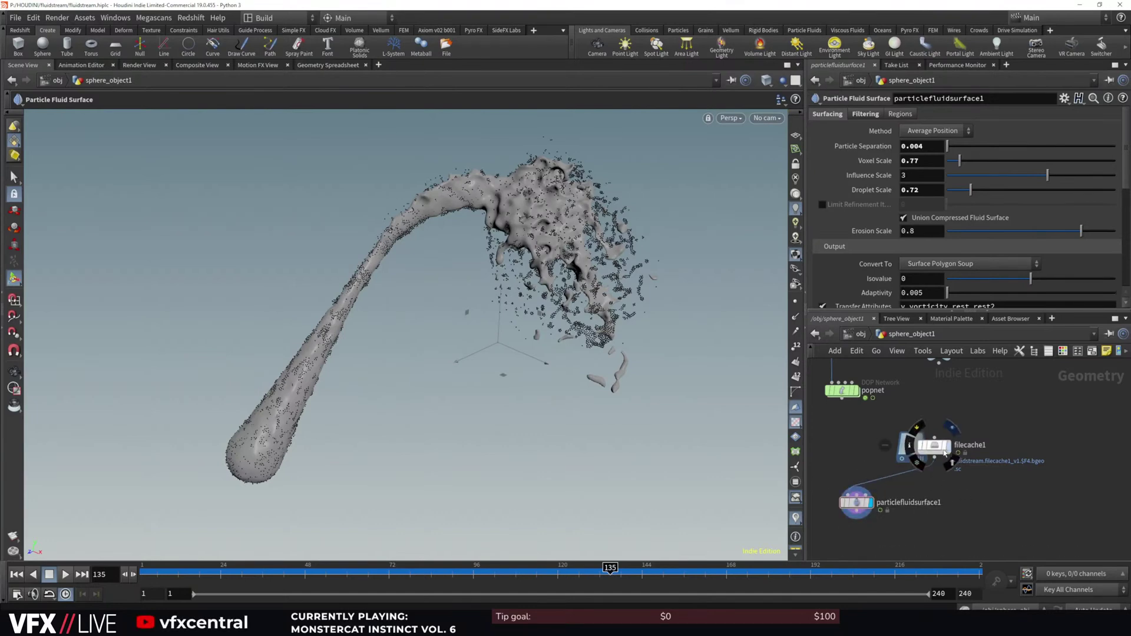
left_click(950, 453)
key("Tab")
type("tra")
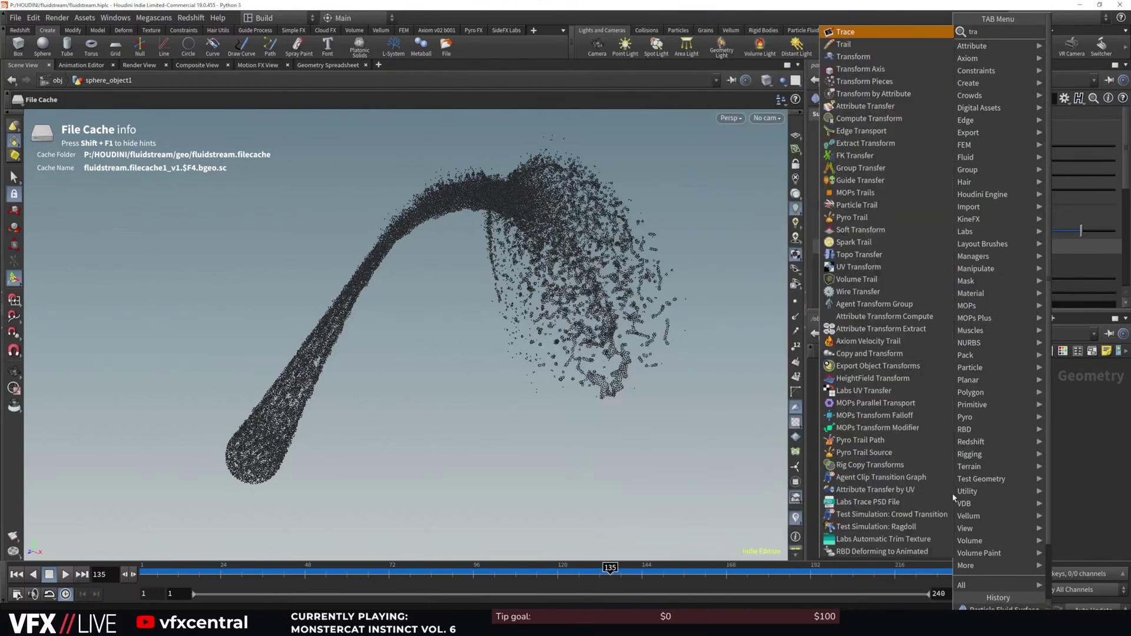
left_click(852, 46)
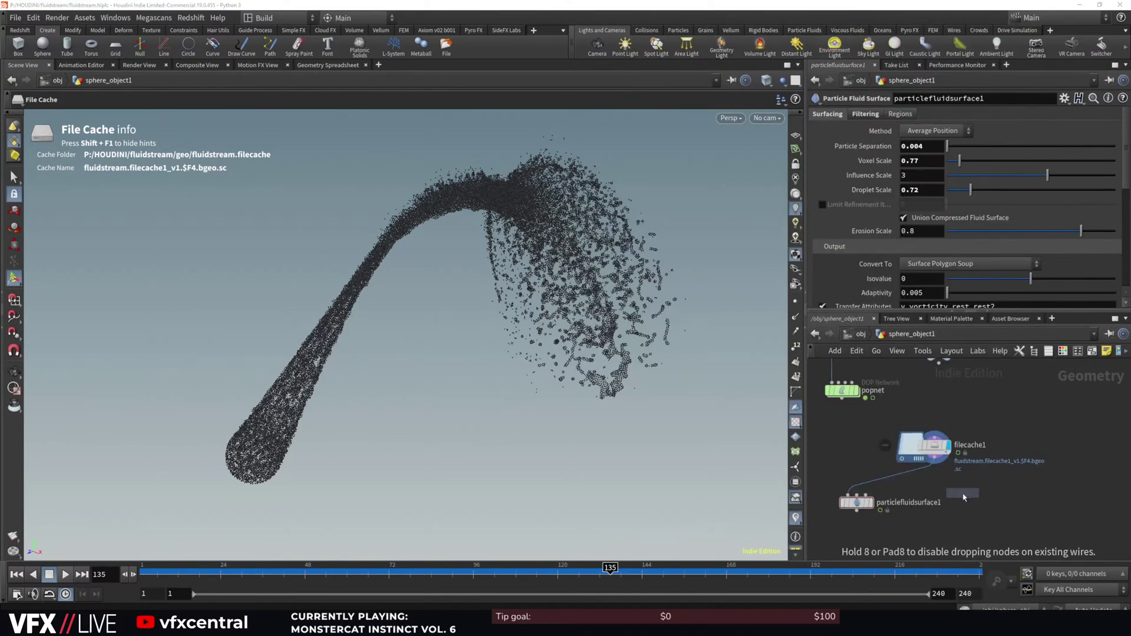
left_click(962, 498)
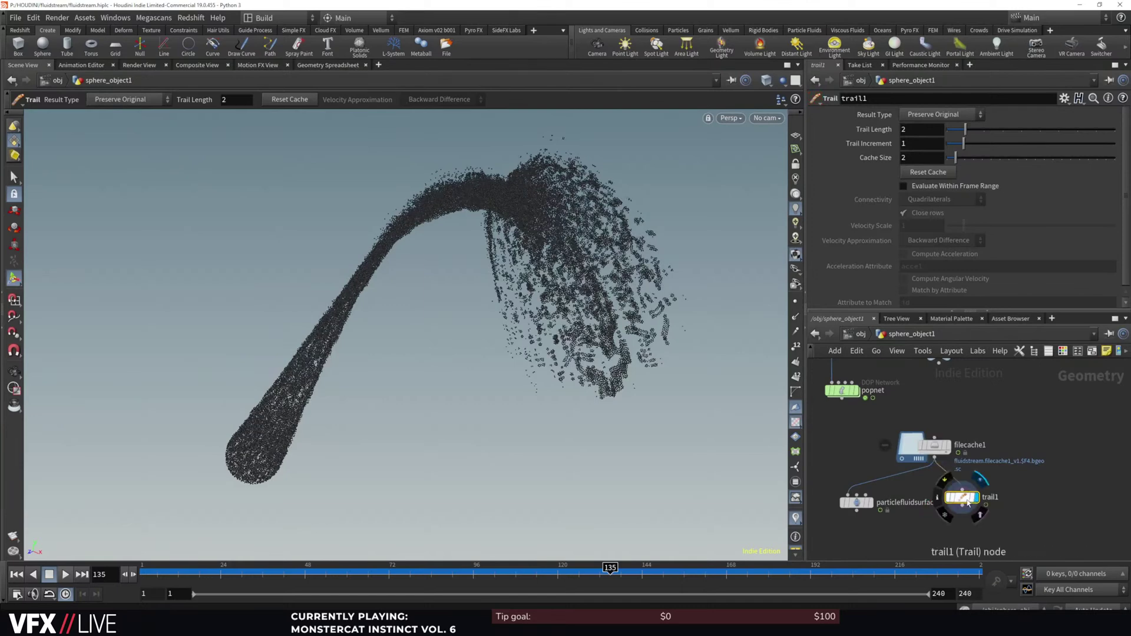
Set trail1's Result Type to Connect as Polygons, with Trail Length 3 and Cache Size 6
left_click(943, 114)
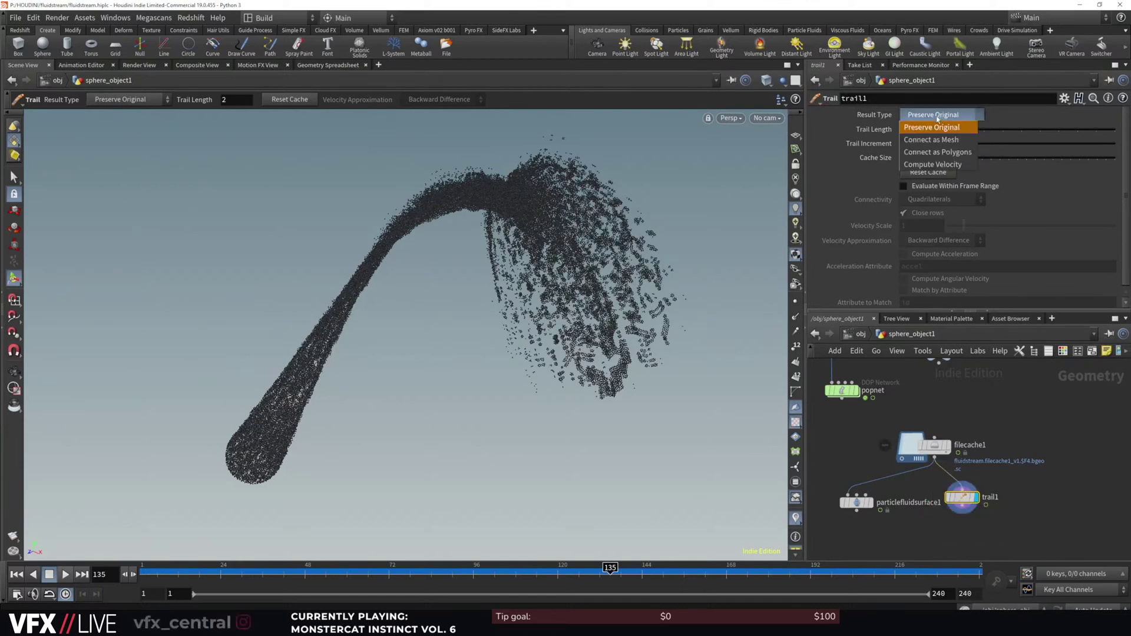
left_click(953, 155)
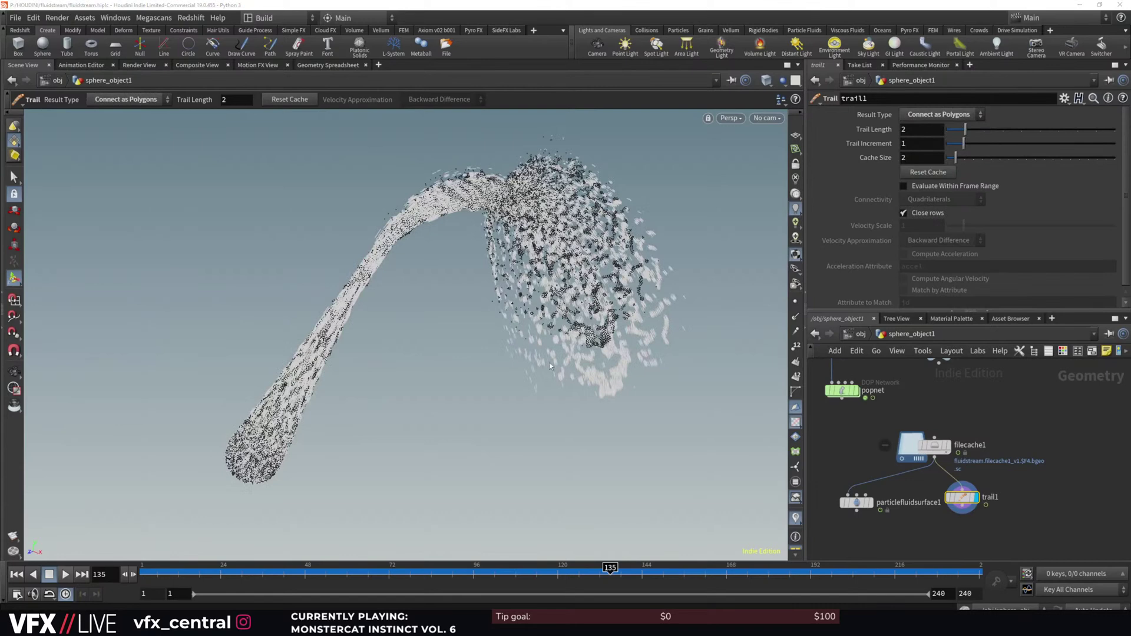
scroll(565, 362, "up", 6)
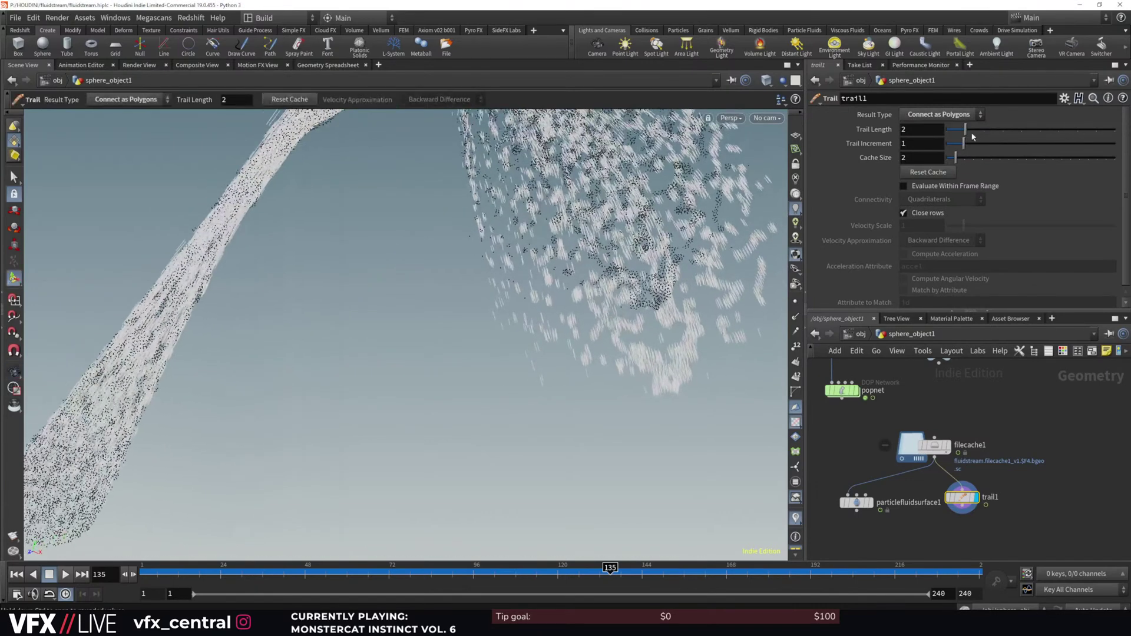
left_click(975, 131)
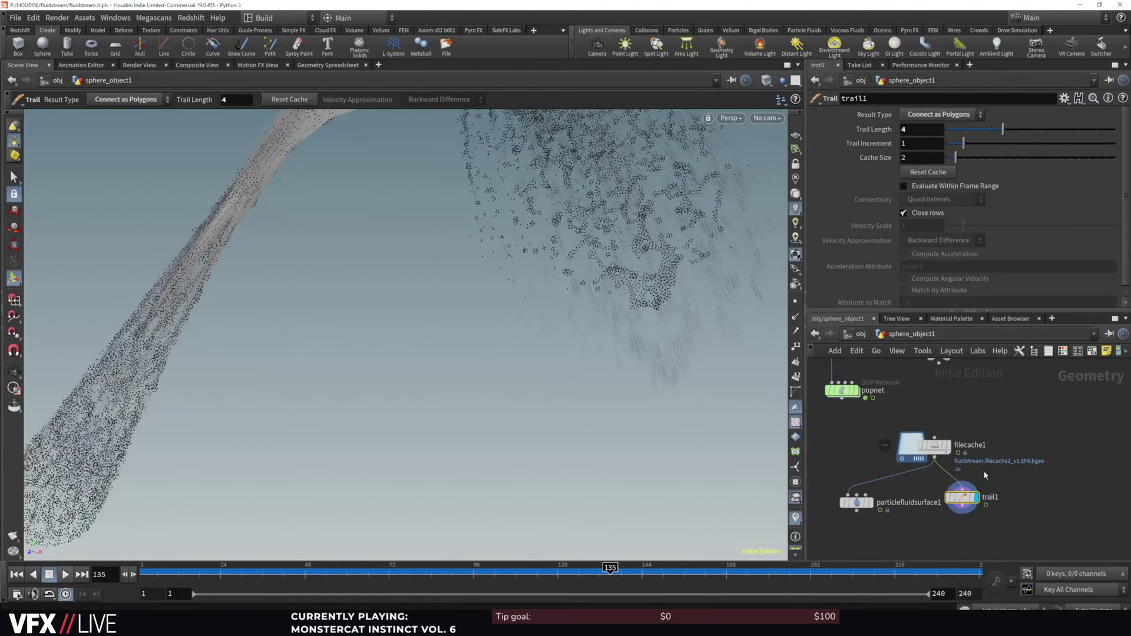
left_click(984, 130)
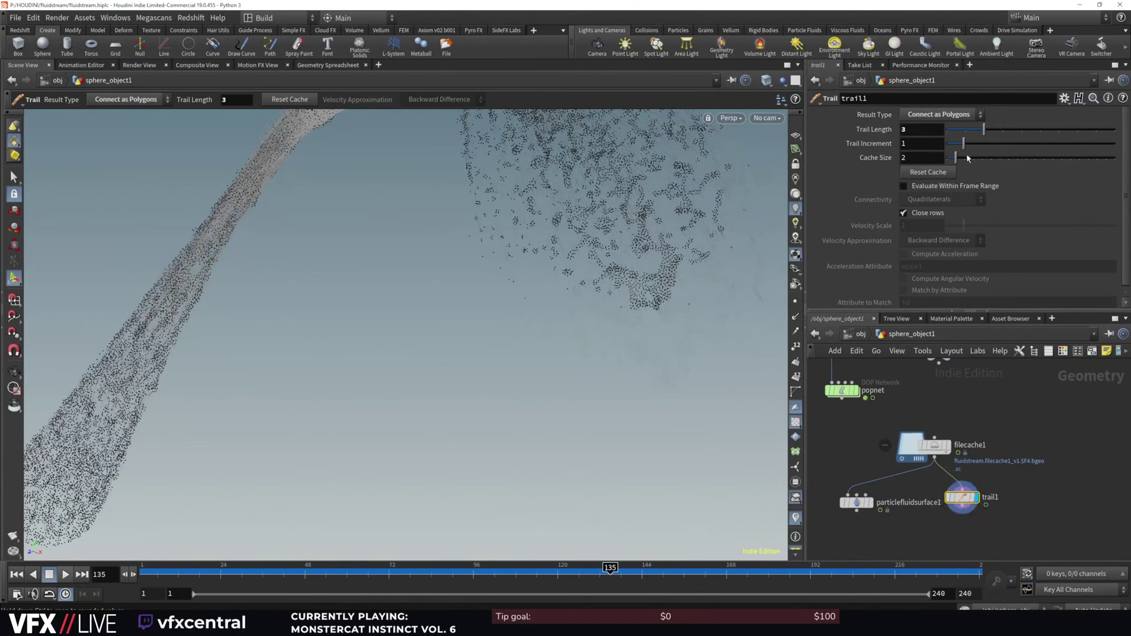
right_click_drag(471, 283, 480, 429, "alt")
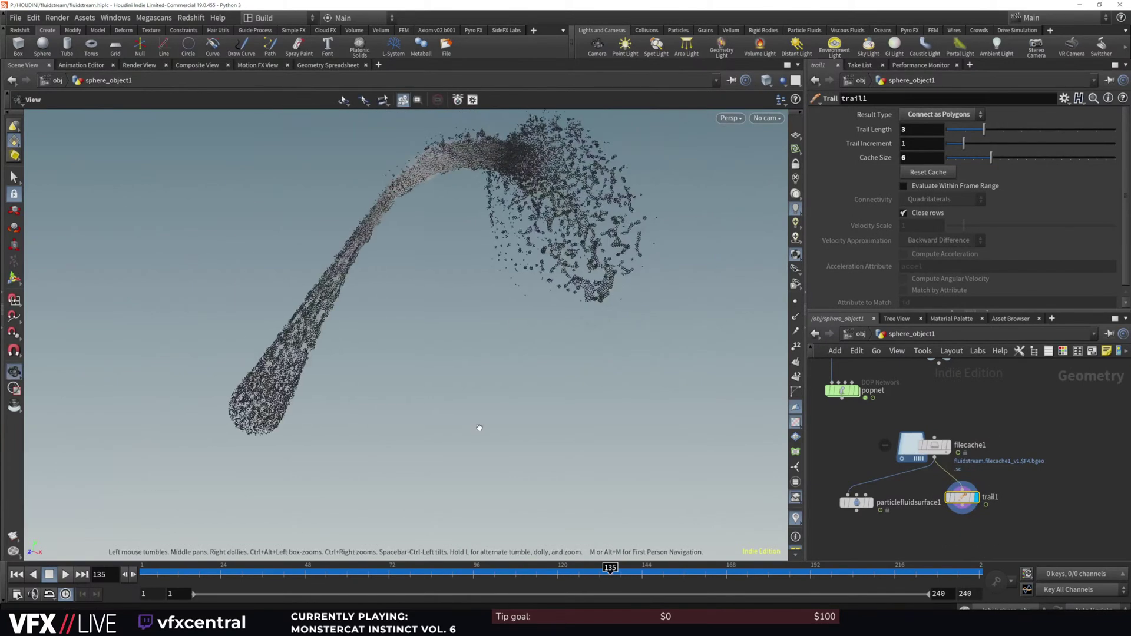
mouse_move(462, 209)
left_mouse_down("alt")
mouse_move(471, 219)
mouse_move(454, 224)
left_mouse_up("alt")
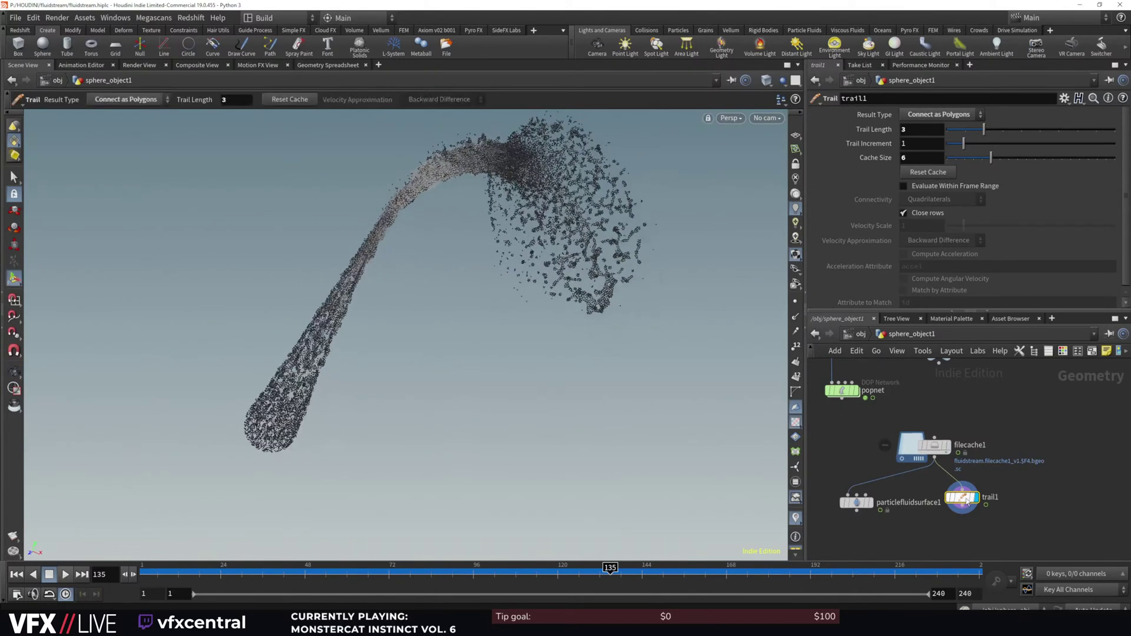
Compare the displayed output of filecache1 and trail1, and scrub the trails from the start to frame 21
mouse_move(962, 500)
left_click(948, 448)
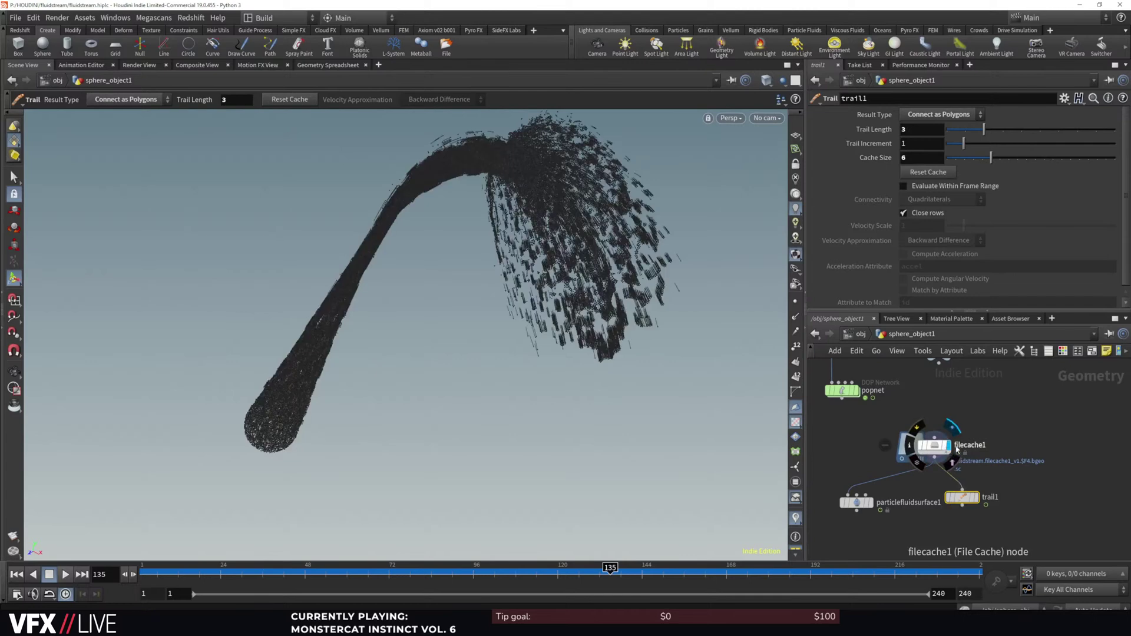
left_click(976, 499)
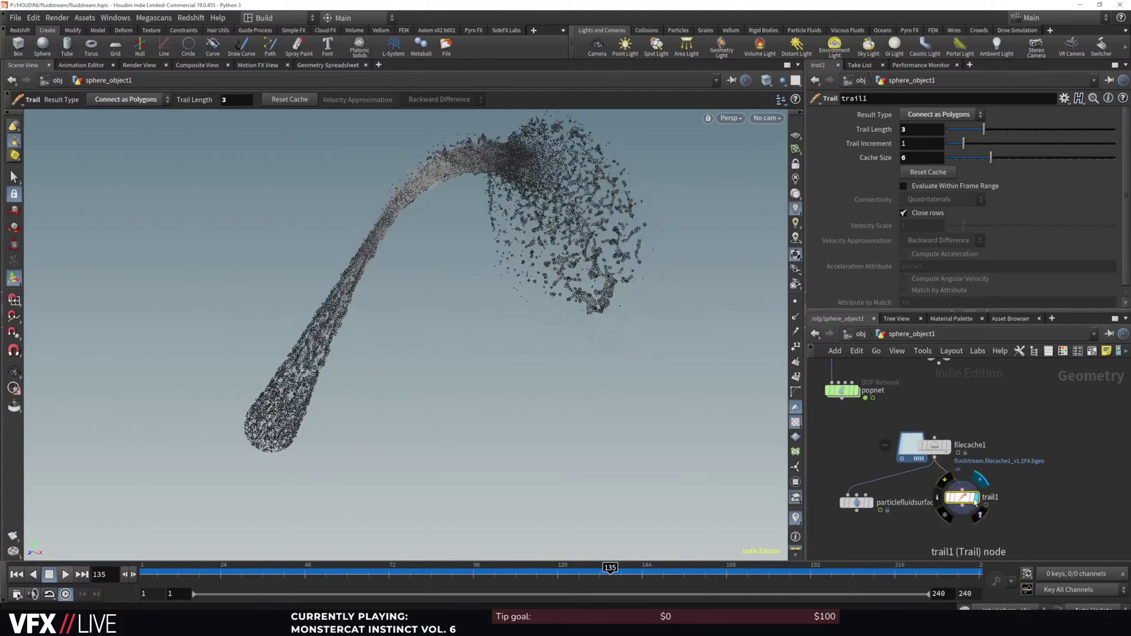
left_click(17, 575)
left_click_drag(160, 573, 210, 569)
Re-enter sphere_object1 from the object level and display particlefluidsurface1 at frame 1
left_click(861, 334)
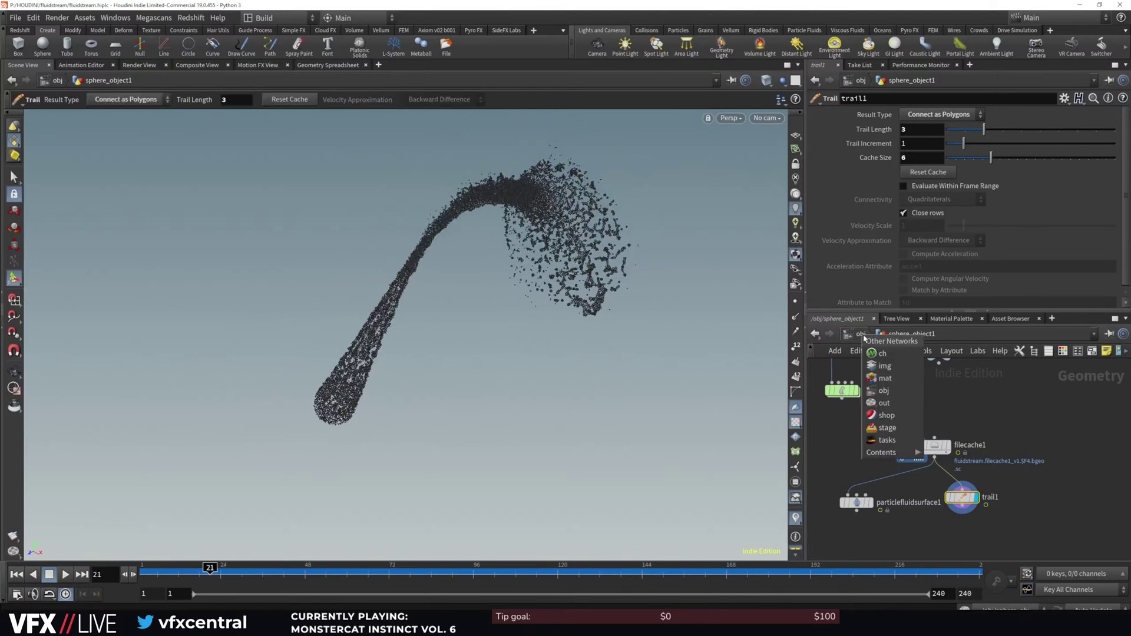
left_click(884, 391)
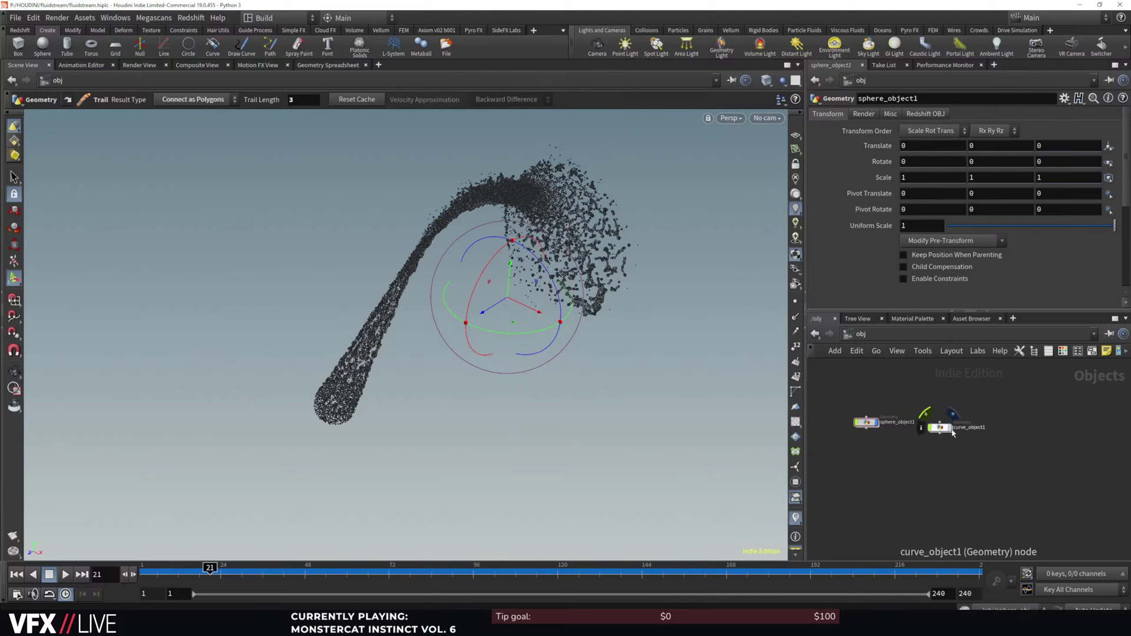
double_click(880, 429)
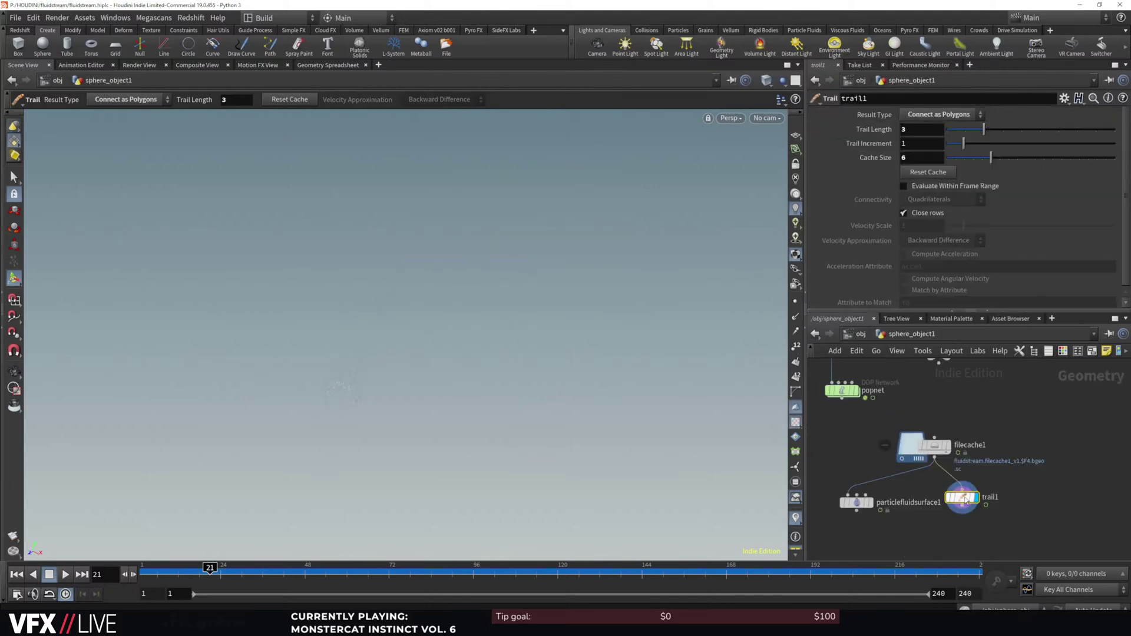
left_click(32, 579)
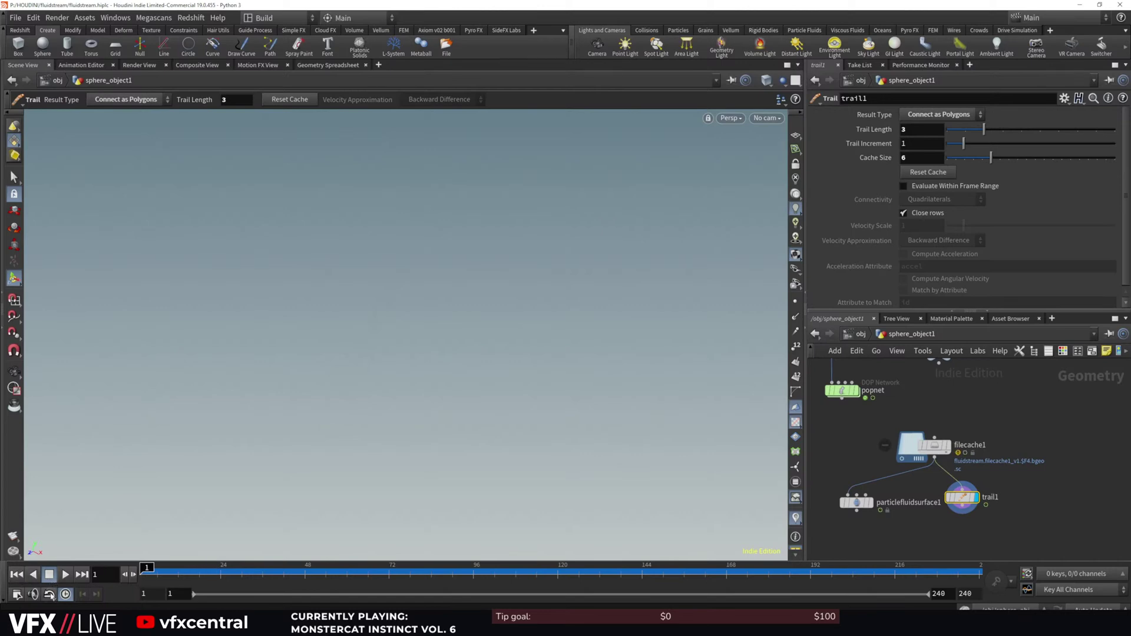
left_click(857, 504)
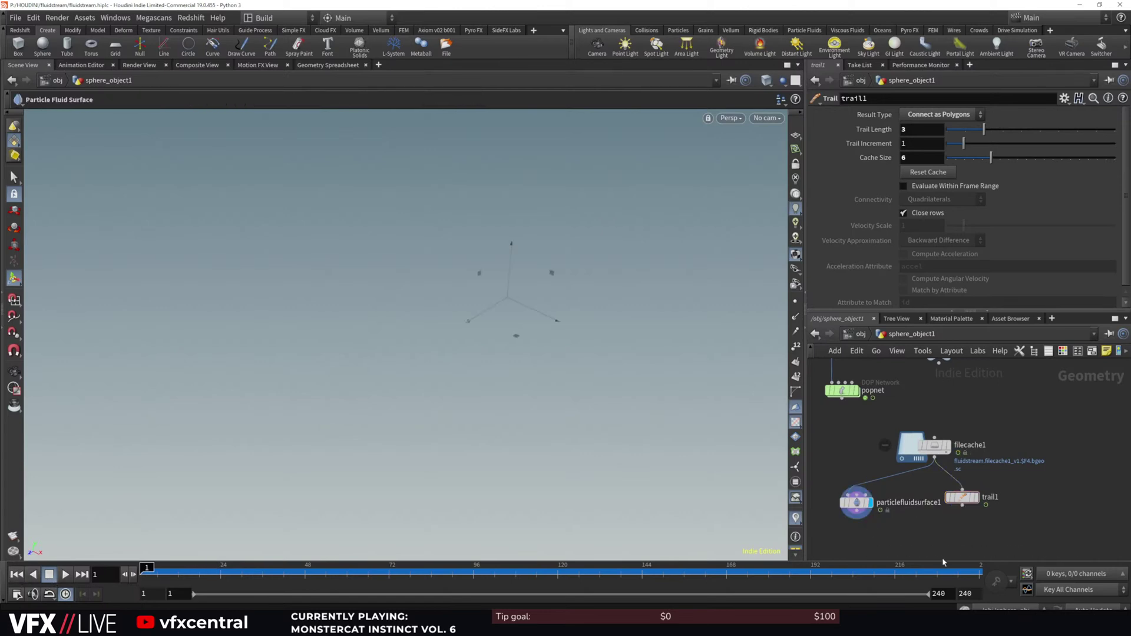
Switch to OBS and select the ME scene for the stream
key("alt+Tab")
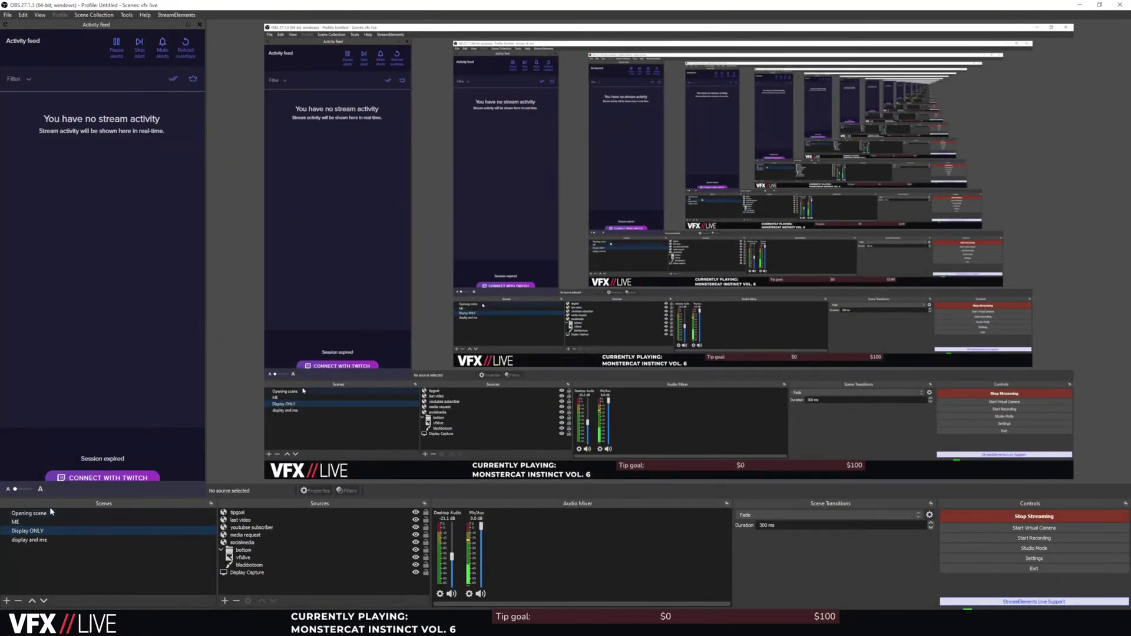
left_click(59, 522)
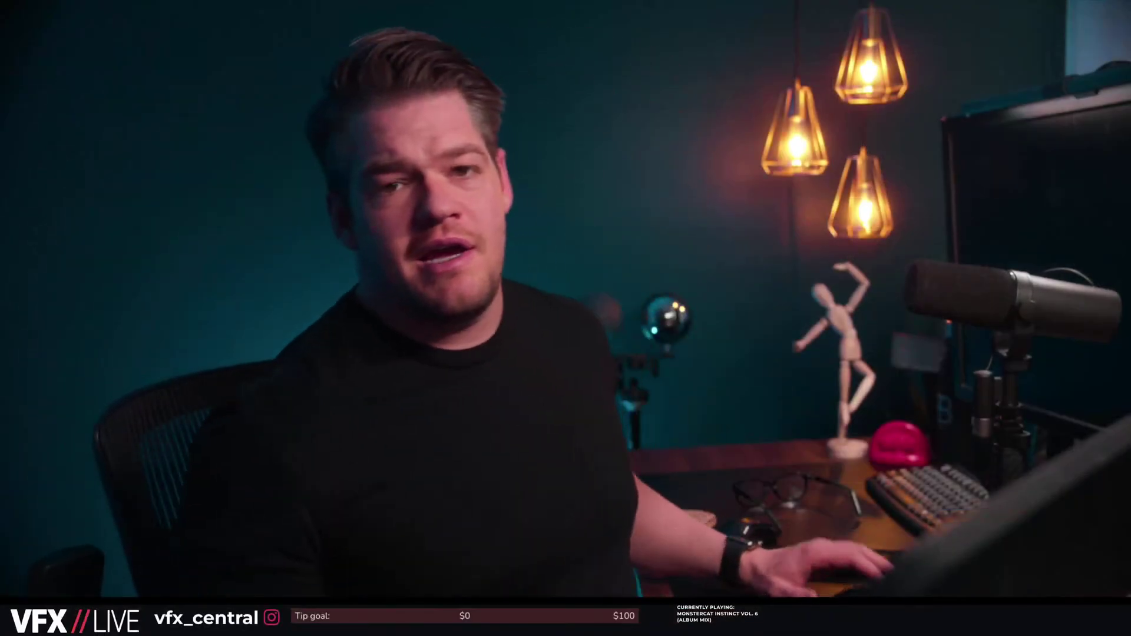